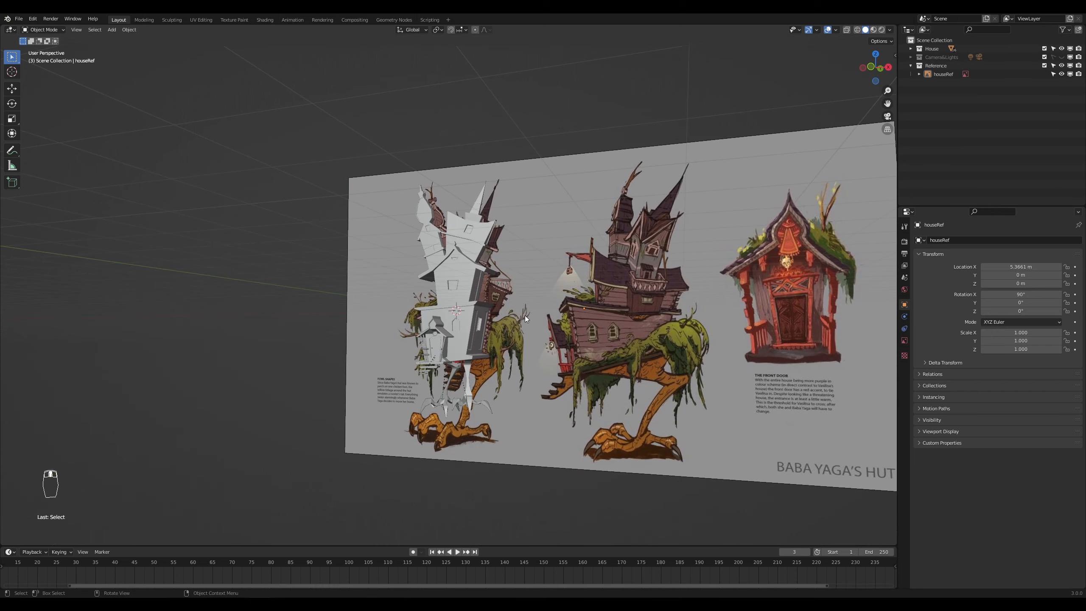
Step: From the front view, move the house reference image along X to about 25.7 m and hide the House collection
key("KP_1")
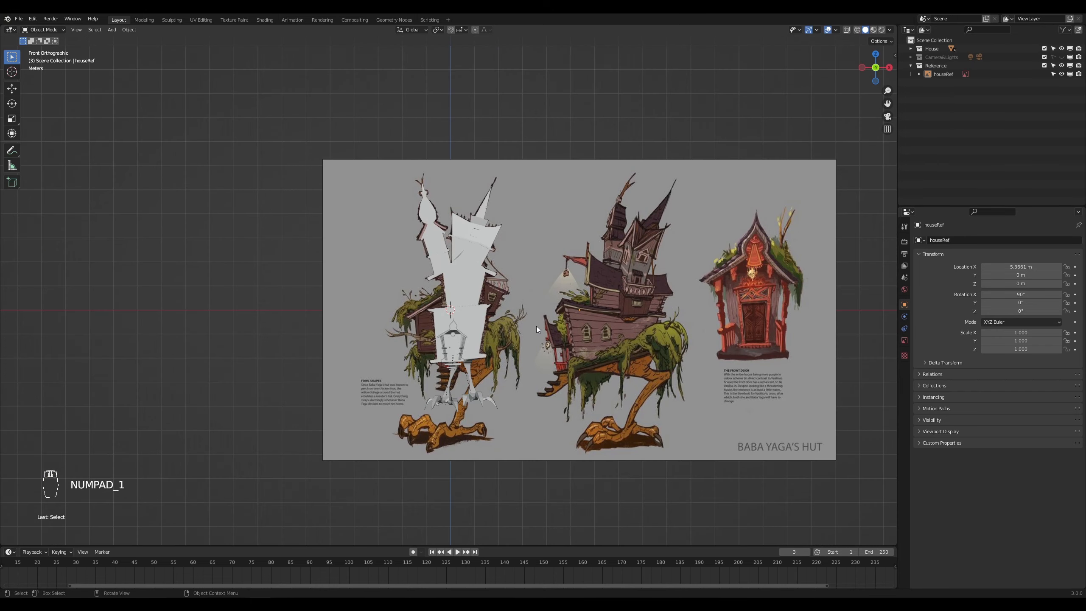
scroll(537, 329, "up", 2)
scroll(537, 329, "down", 1)
scroll(537, 326, "down", 1)
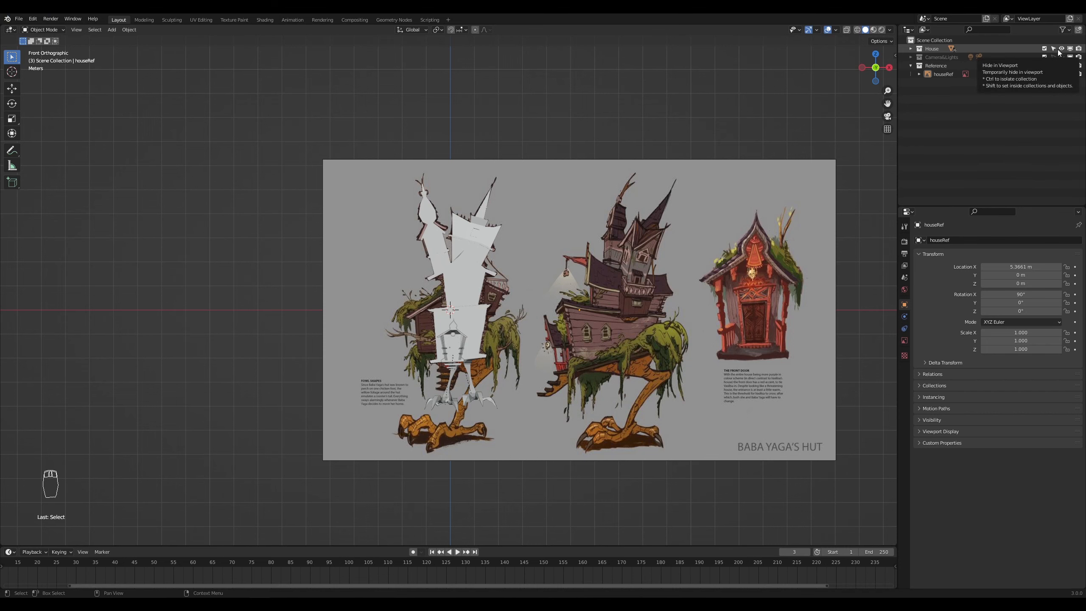
scroll(599, 286, "down", 2)
left_click_drag(397, 148, 545, 330)
key("g")
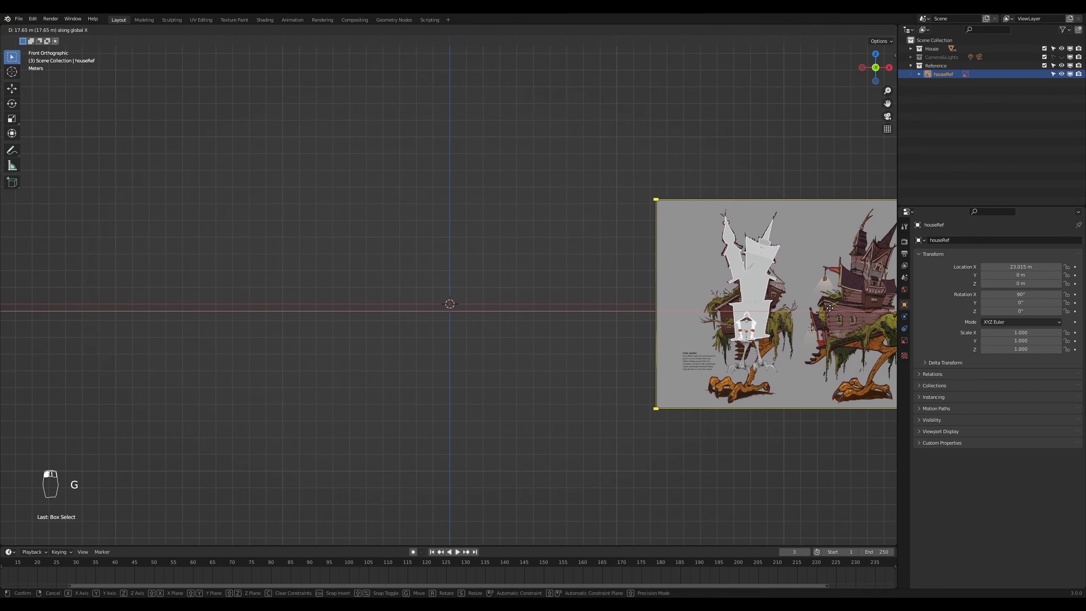
left_click(872, 321)
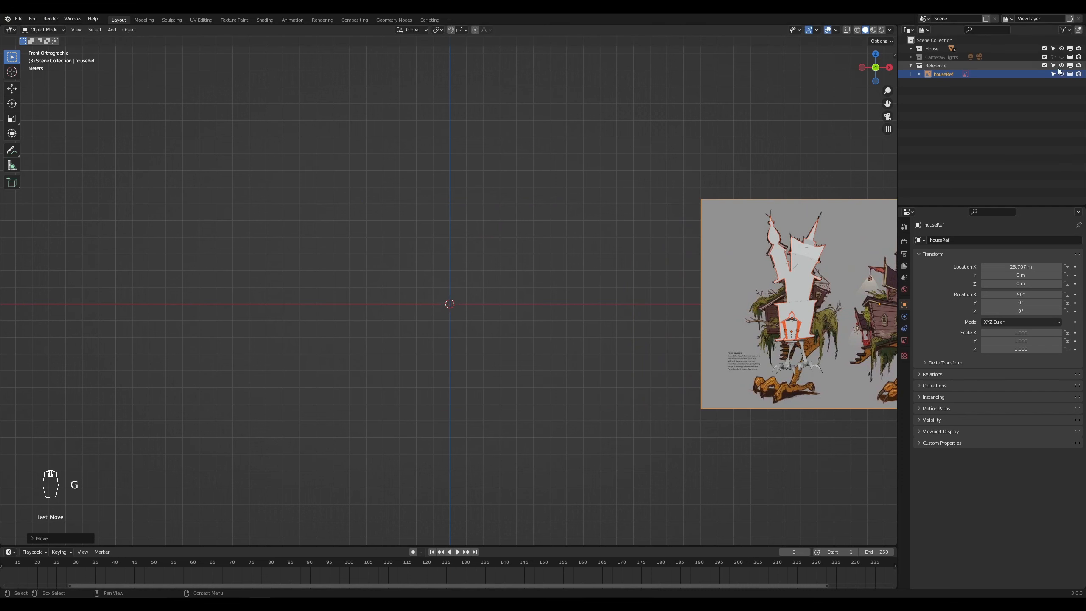
left_click(1062, 49)
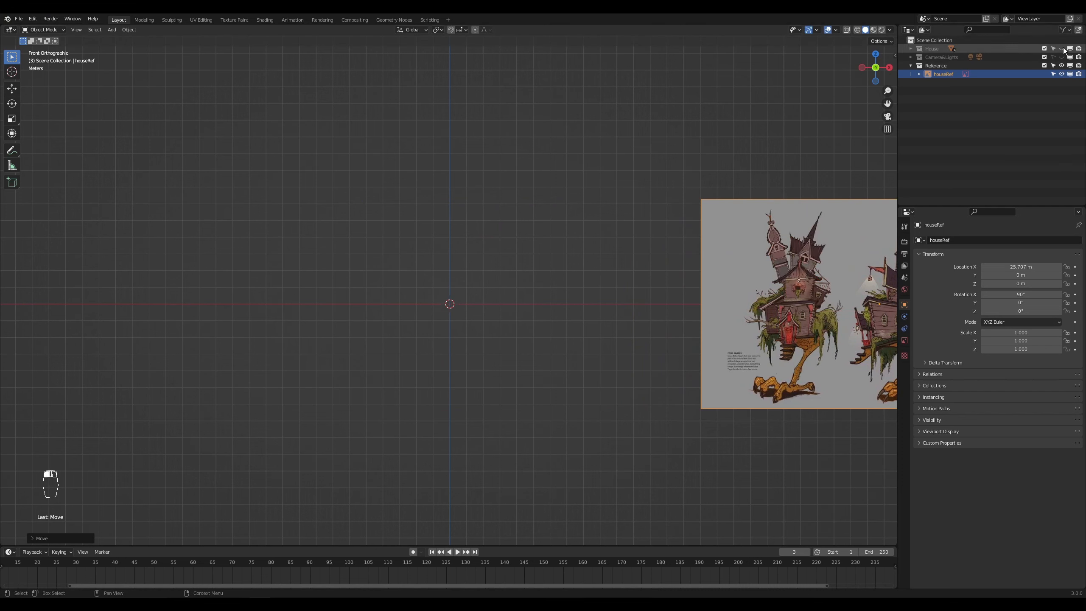
left_click(541, 228)
Step: Add witch.jpg as a reference image at the origin in the Reference collection
left_click(932, 66)
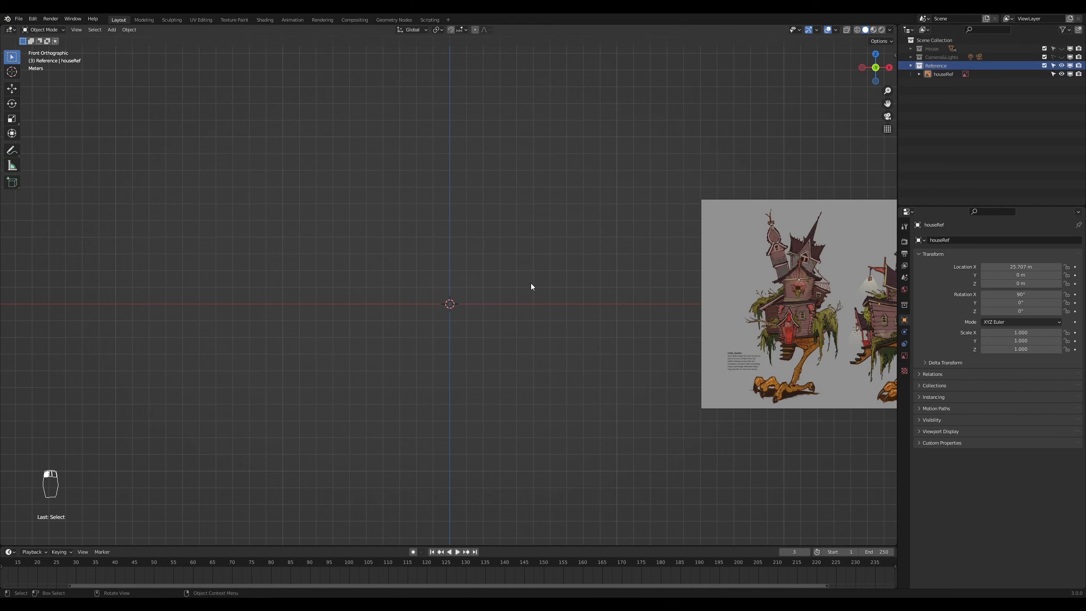
key("shift+a")
mouse_move(526, 279)
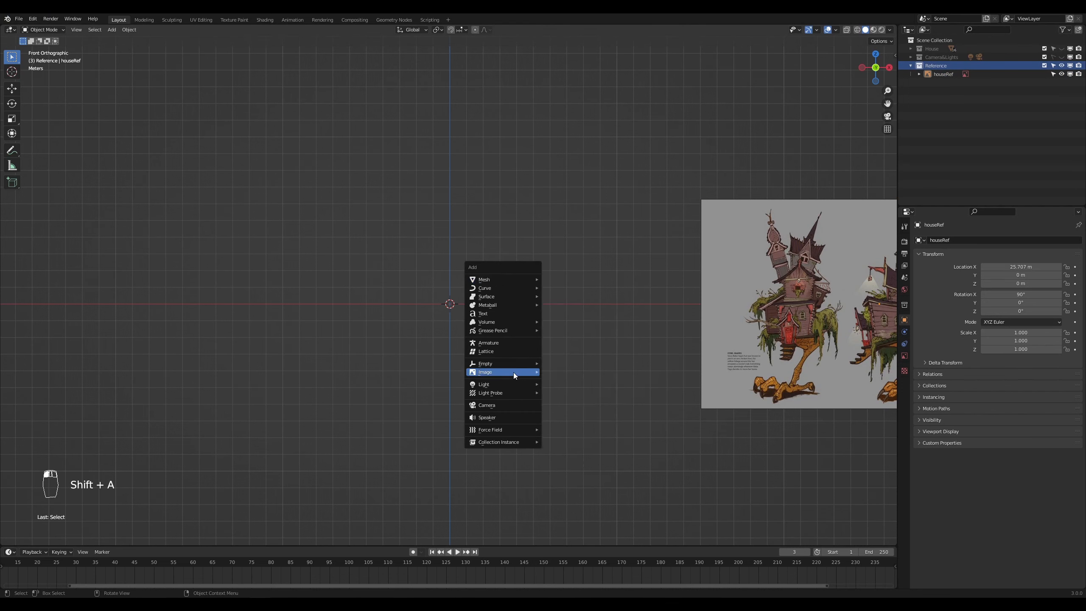
mouse_move(513, 372)
left_click(560, 371)
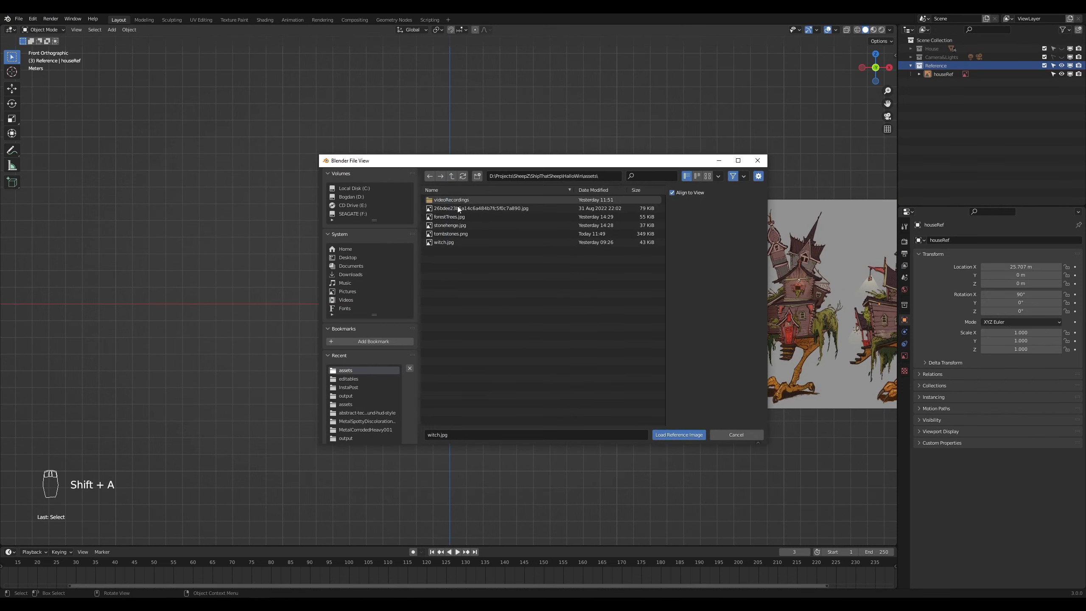
double_click(445, 242)
scroll(557, 330, "up", 7)
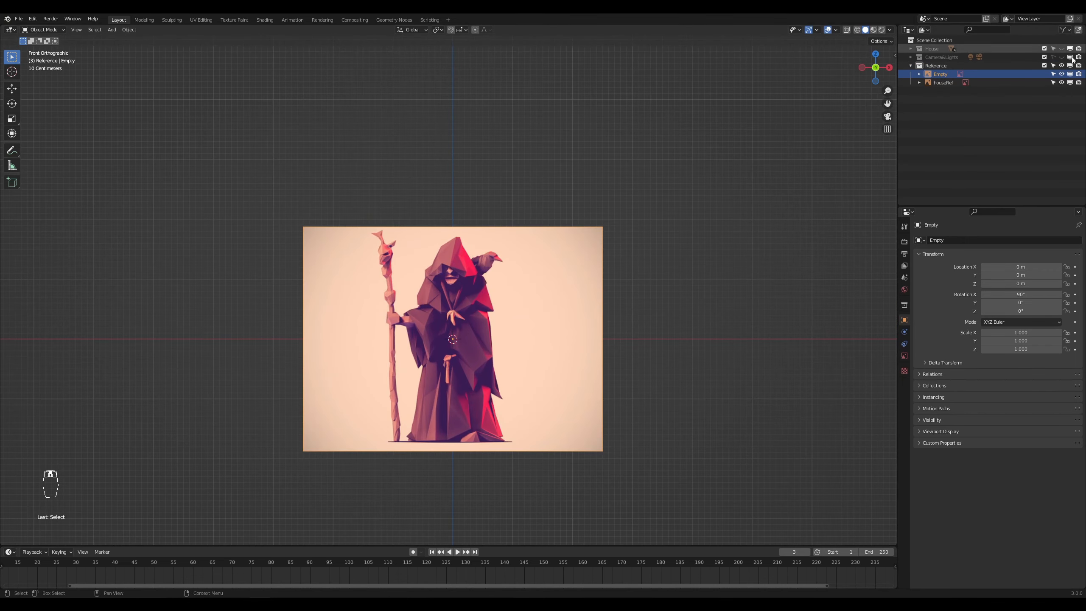
Step: Rename the new reference image object to witch
double_click(942, 73)
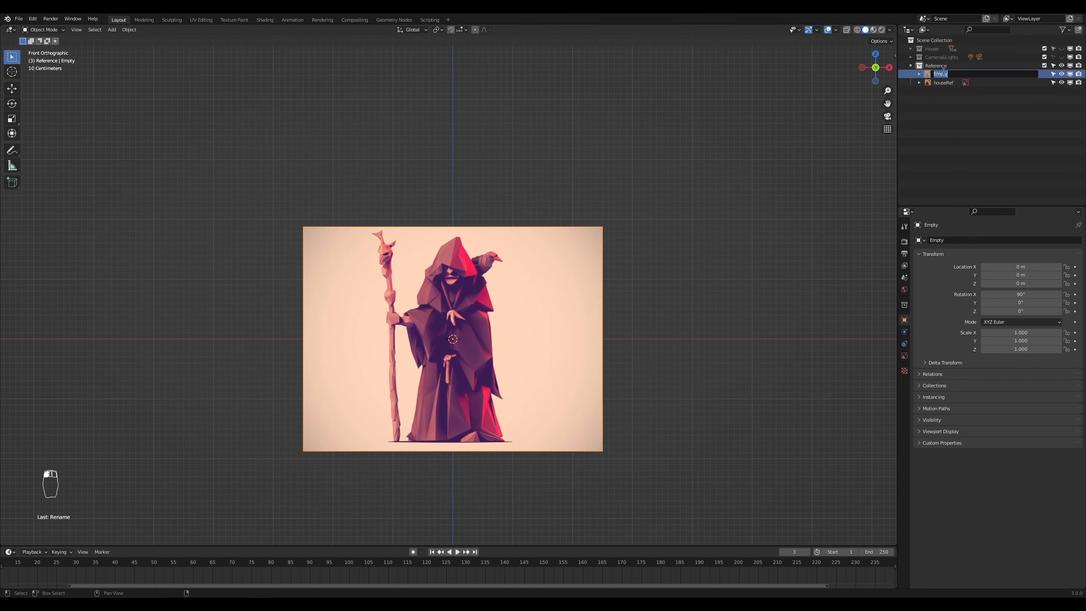
type("witch")
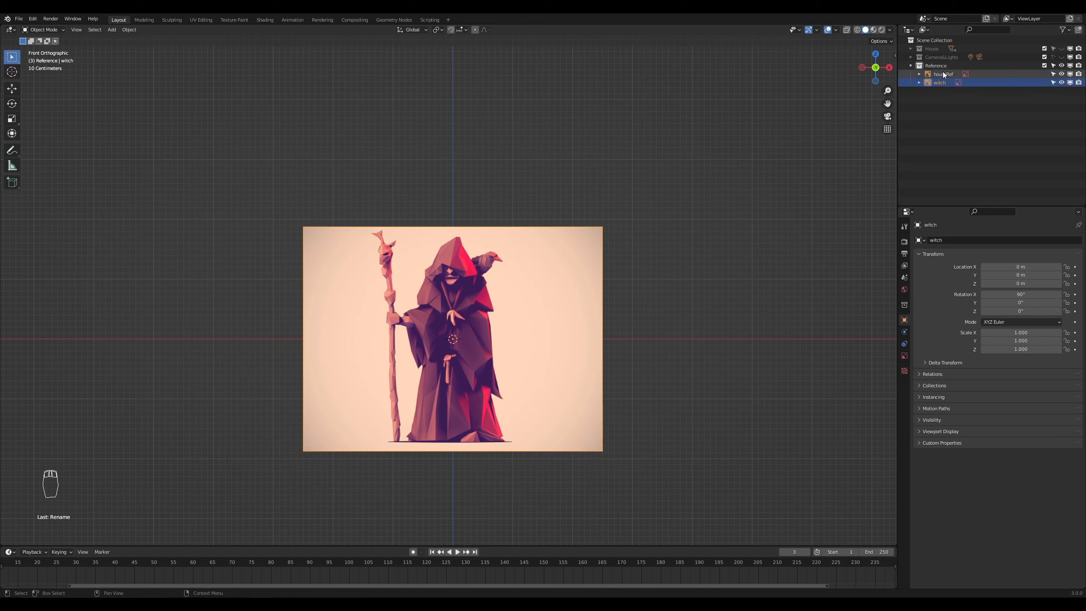
key("Return")
Step: Create a new collection in the scene and name it Witch
left_click(1080, 30)
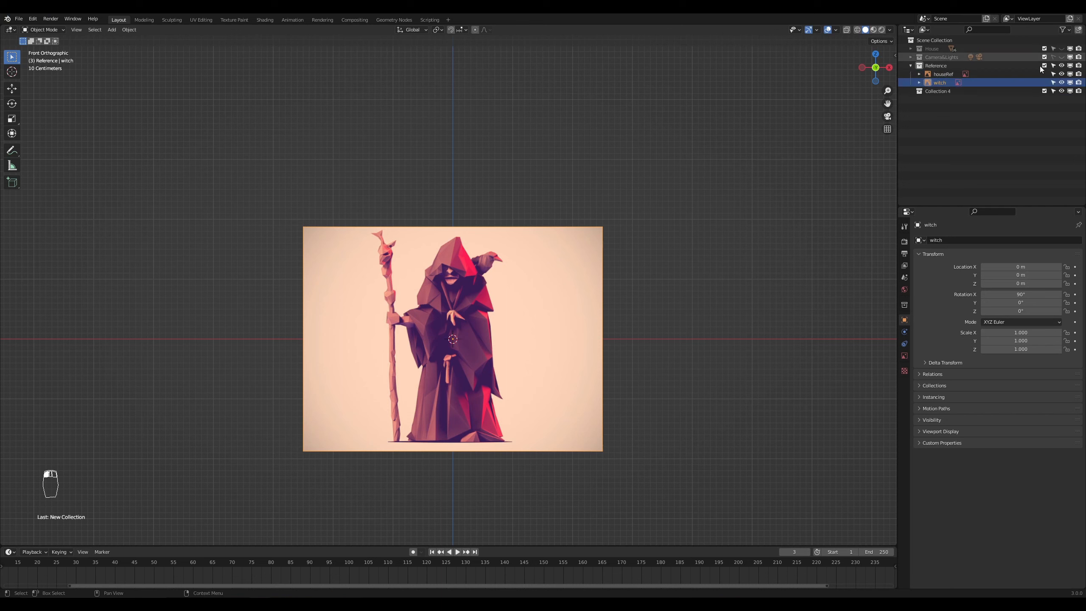
double_click(938, 91)
type("Witch")
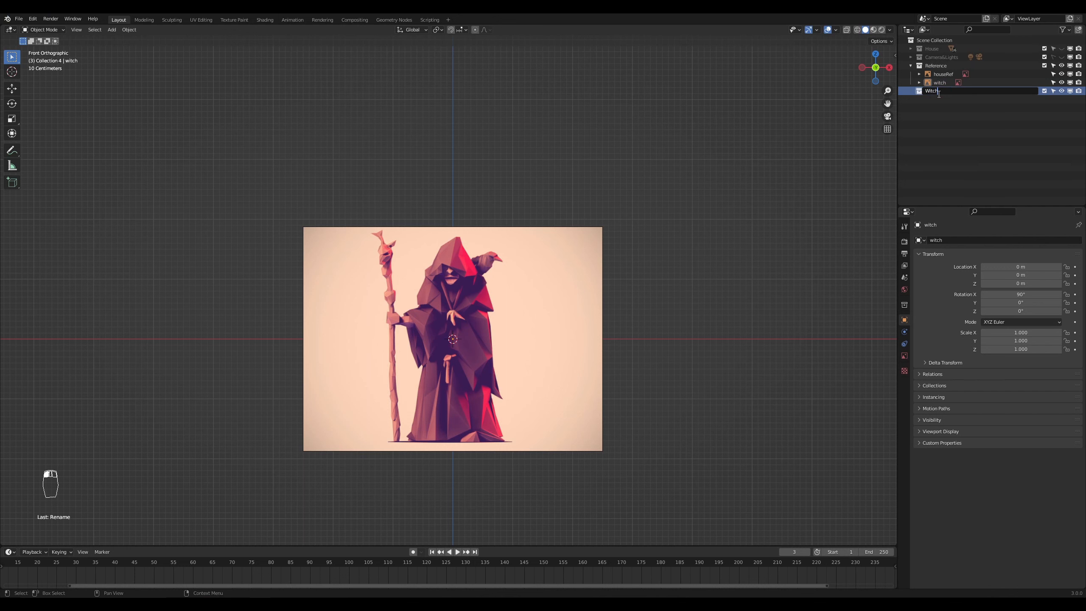
key("Return")
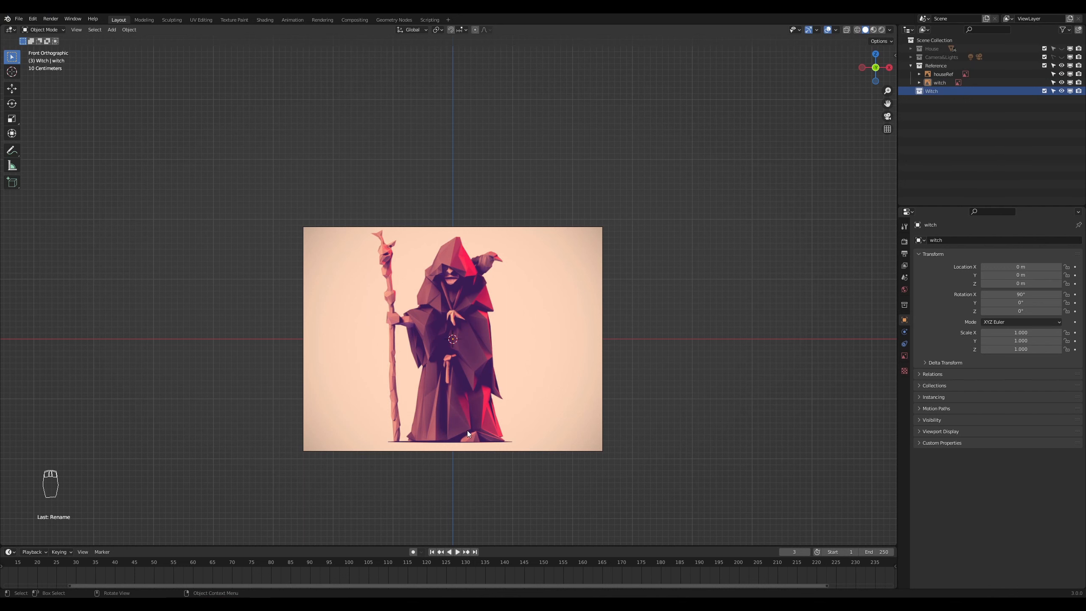
Step: Add a cube to the Witch collection and switch the viewport shading to Wireframe
scroll(470, 430, "up", 1)
scroll(497, 406, "down", 2)
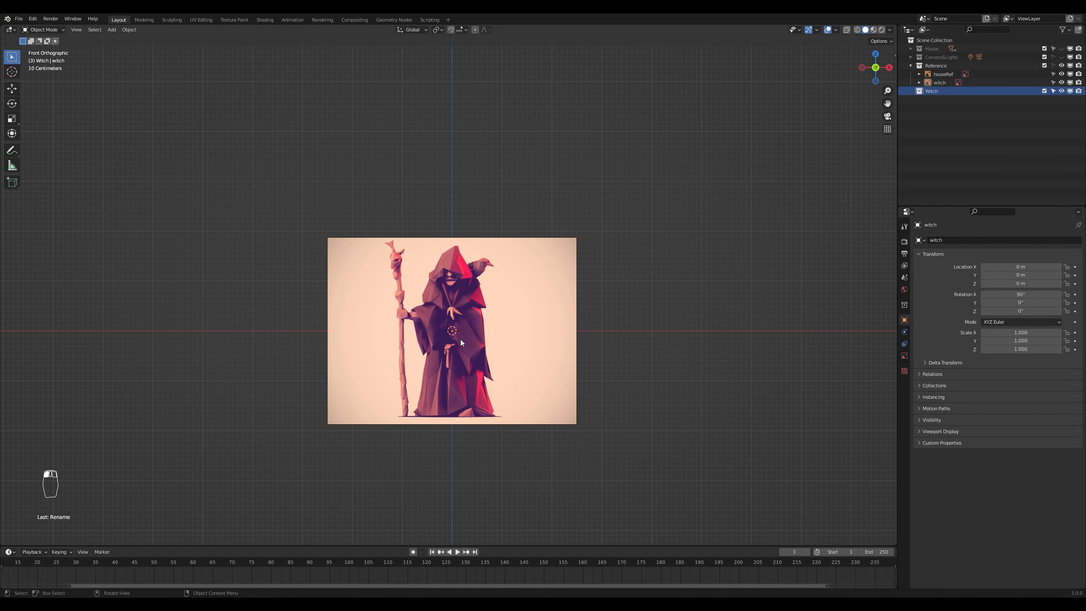
scroll(466, 343, "up", 2)
key("shift+a")
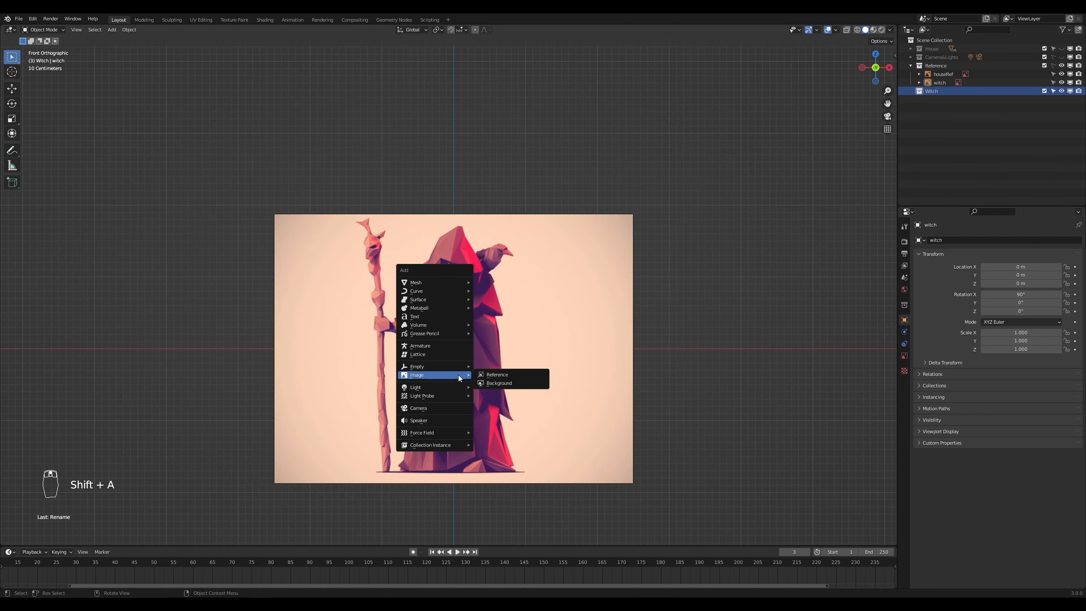
mouse_move(451, 278)
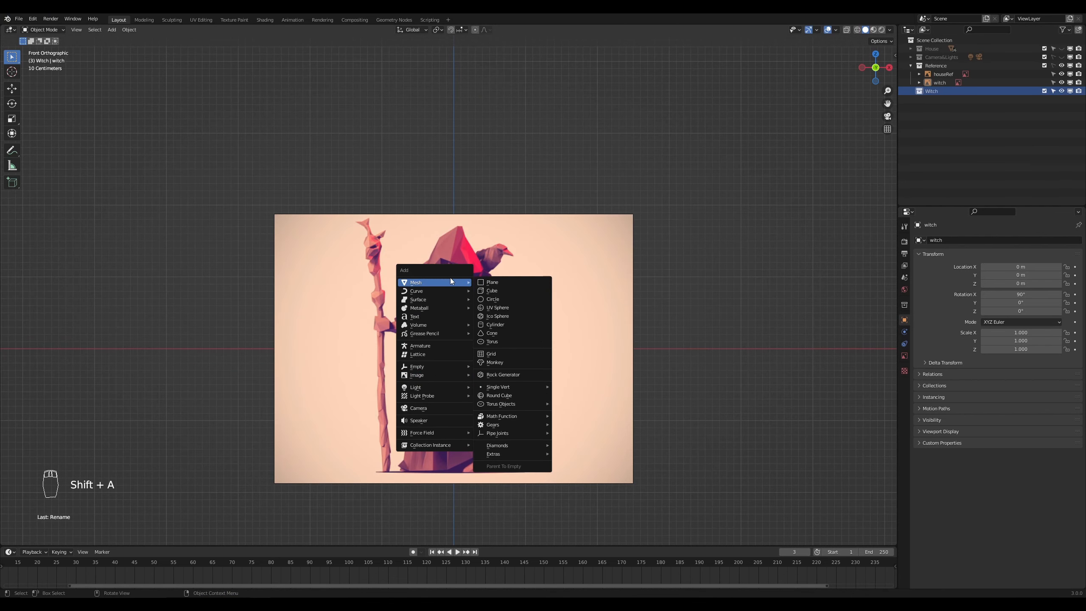
left_click(509, 290)
scroll(491, 326, "up", 1)
key("z")
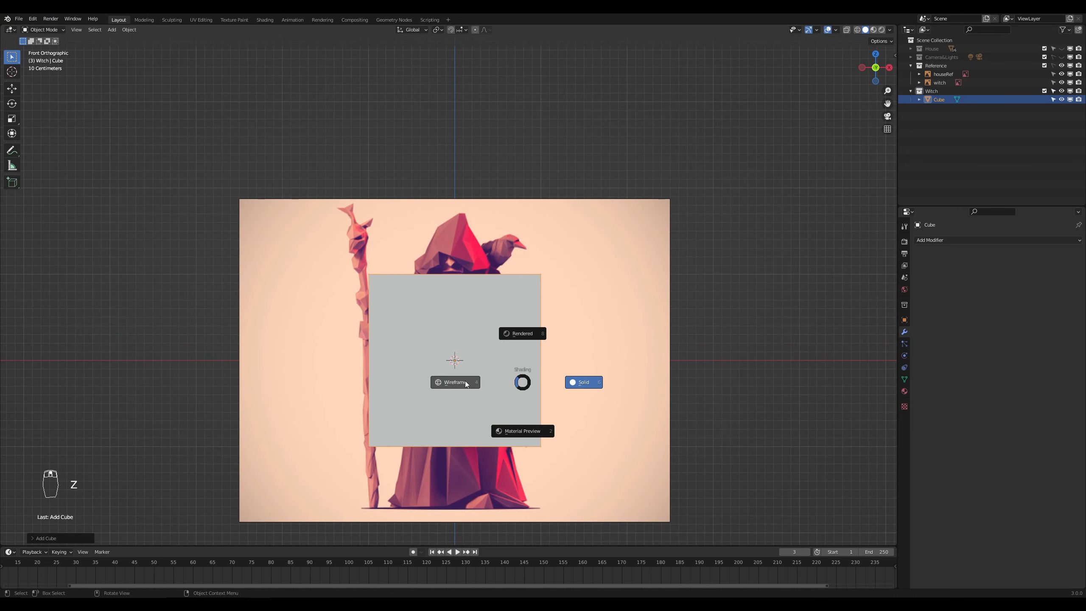
left_click(487, 381)
Step: Scale the cube down uniformly to about 0.58 and raise it about 0.5 m along Z over the witch's upper body
scroll(475, 378, "up", 1)
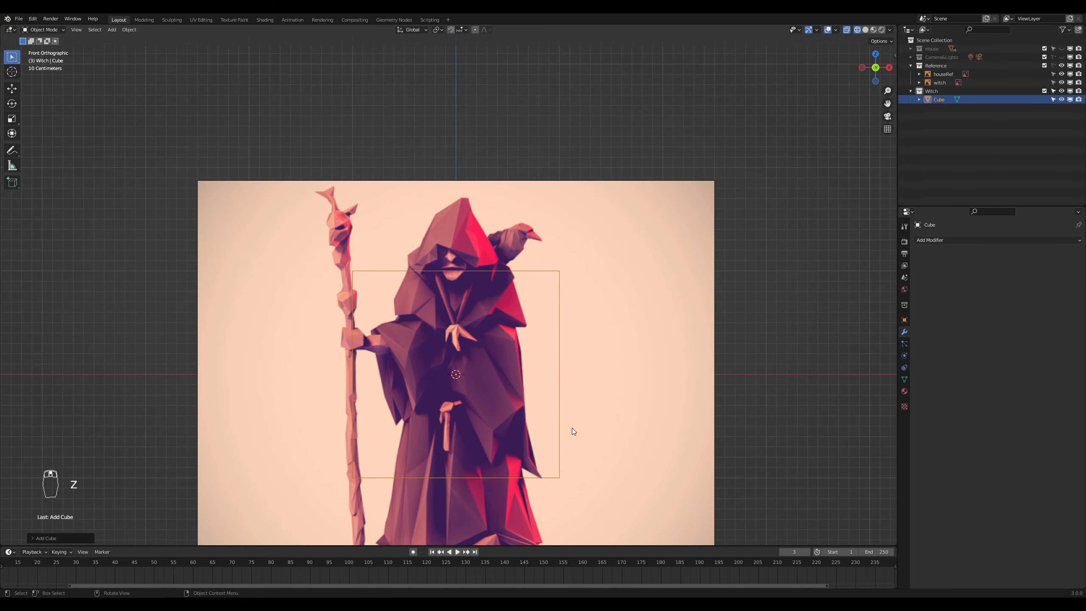
key("s")
left_click(539, 397)
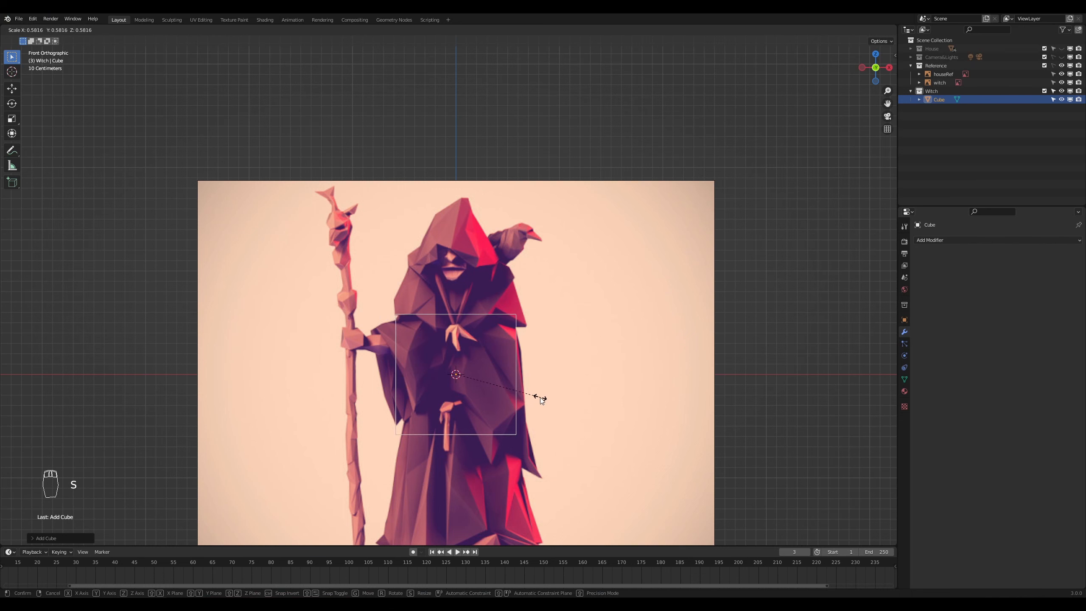
key("g")
key("z")
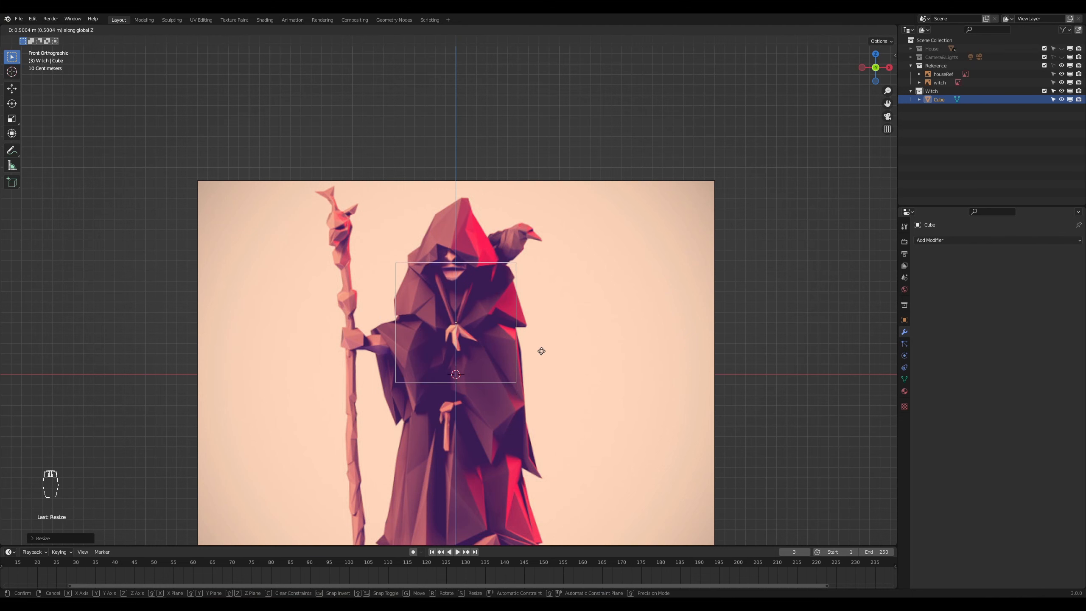
left_click(541, 350)
Step: In Edit Mode, narrow the cube's top vertices along X to match the hood's width at the face
scroll(541, 350, "up", 3)
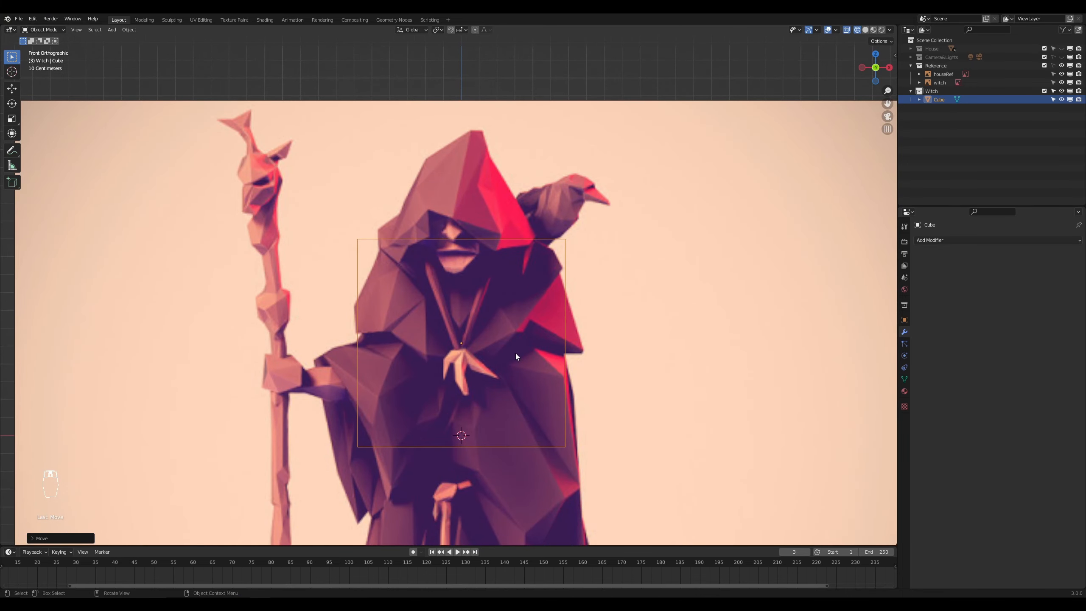
key("Tab")
key("1")
left_click_drag(338, 218, 606, 265)
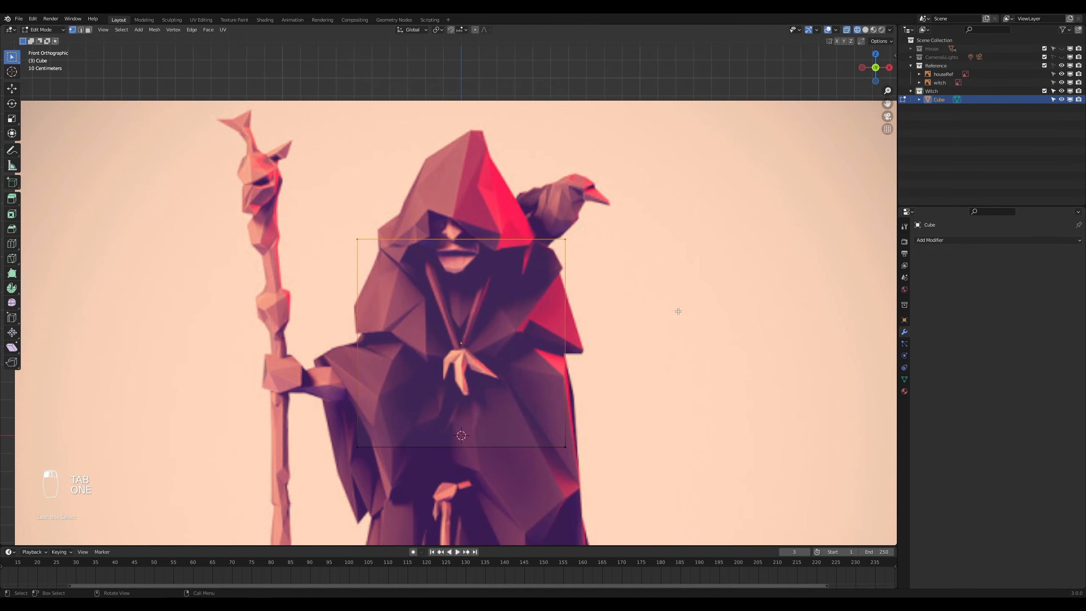
key("s")
key("x")
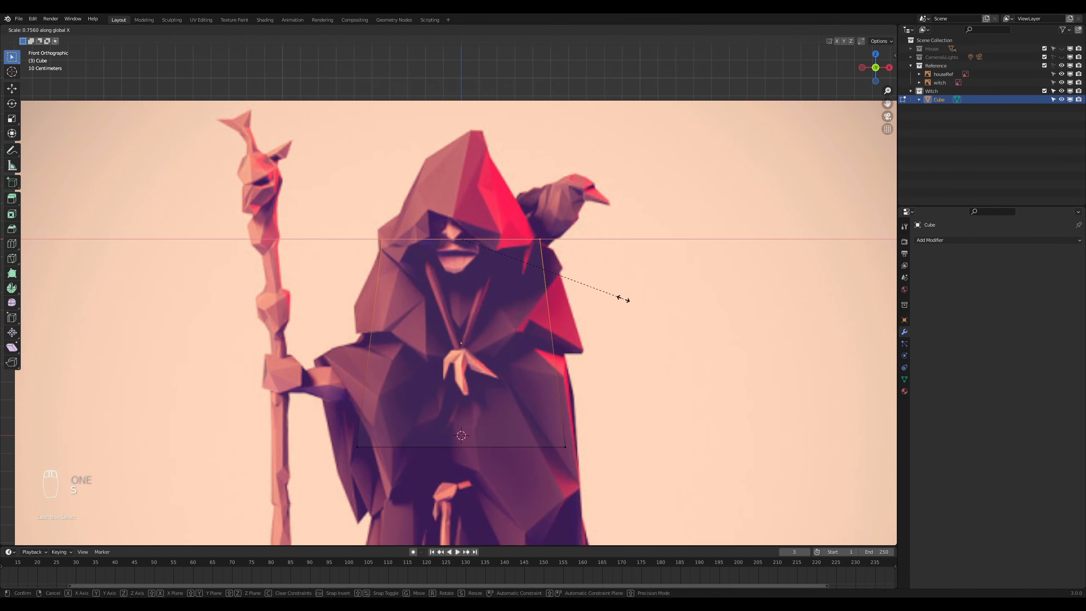
left_click(631, 300)
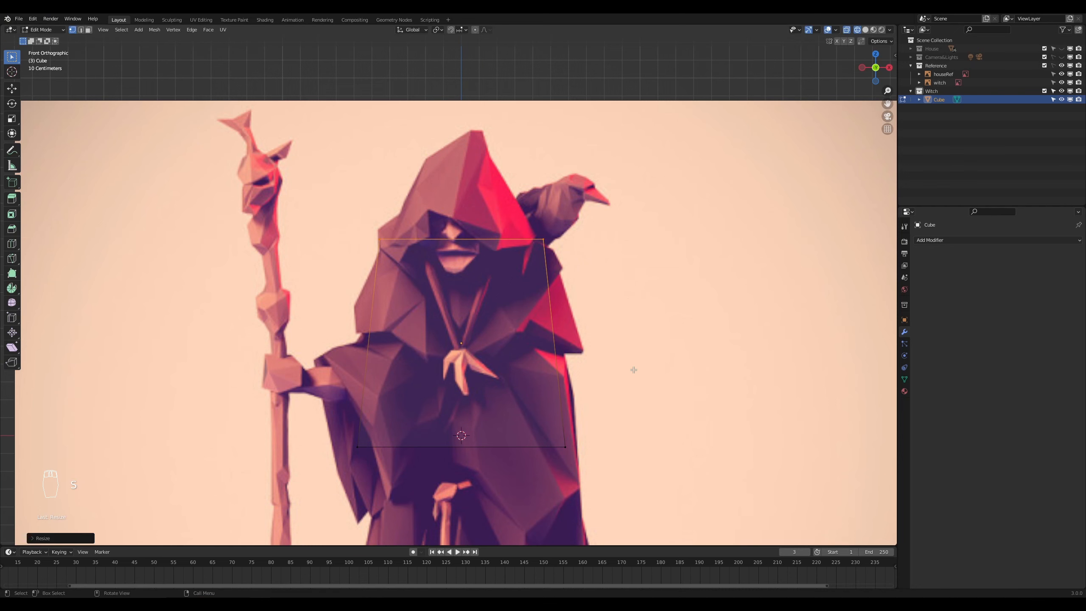
Step: Raise the cube's bottom vertices about 0.8 m along Z to the witch's upper chest
left_click_drag(582, 370, 332, 481)
key("g")
key("z")
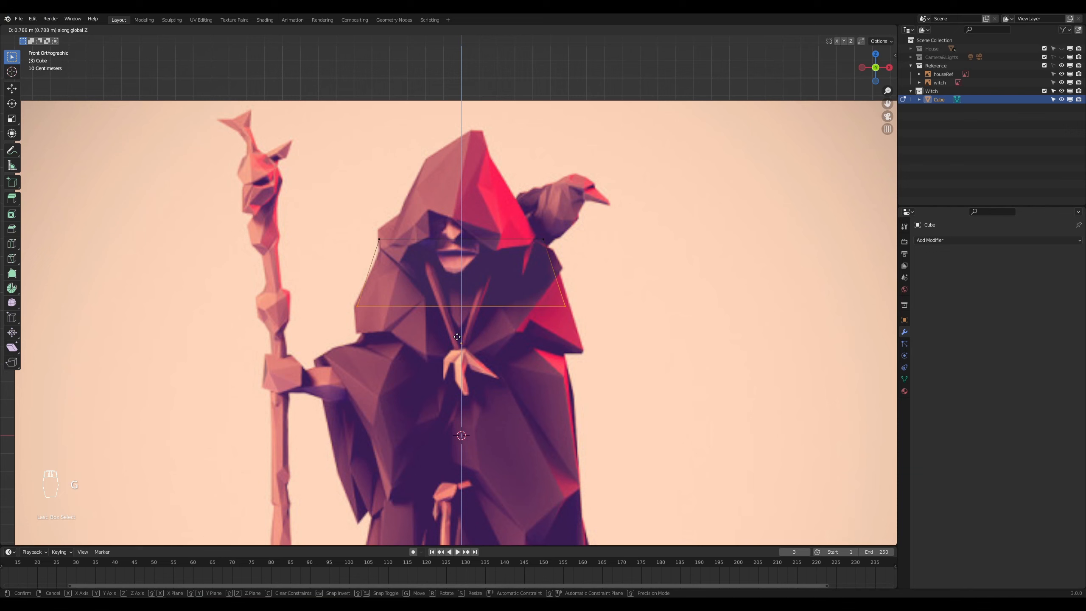
left_click(457, 336)
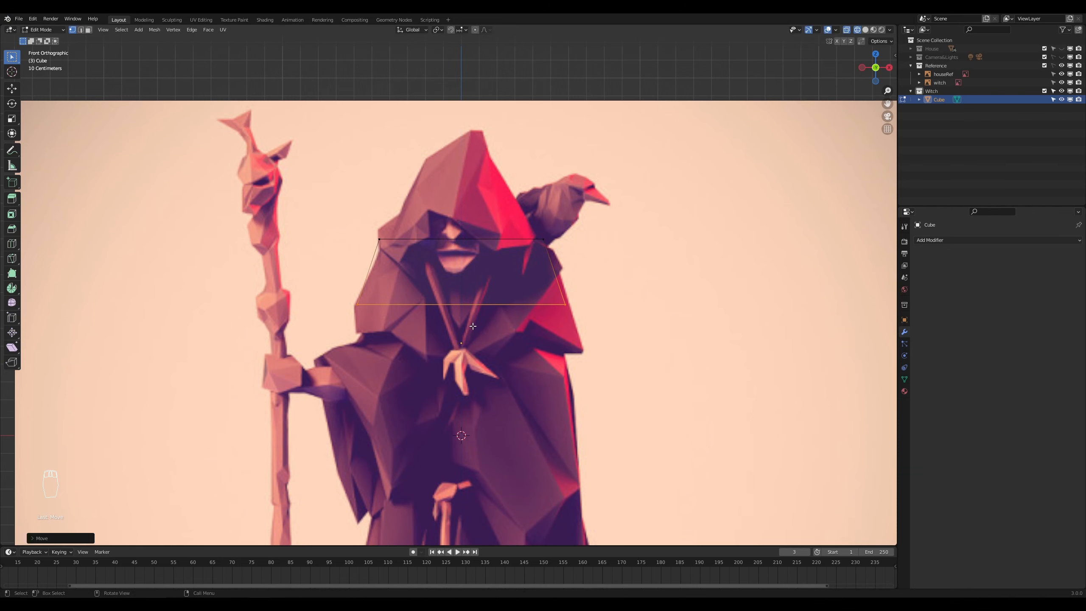
Step: Extrude the bottom face down a short distance and narrow it slightly along X to follow the shoulder cape
key("e")
left_click(488, 352)
key("s")
key("x")
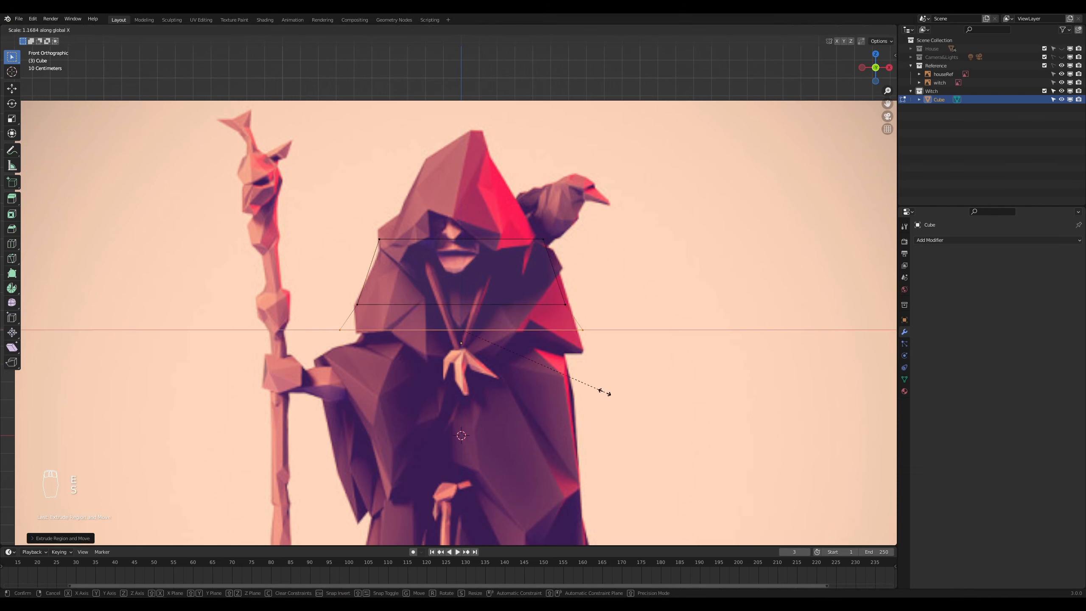
left_click(580, 384)
Step: Extrude the bottom face about 0.1 m down to the cape's lower edge and narrow it along X
key("e")
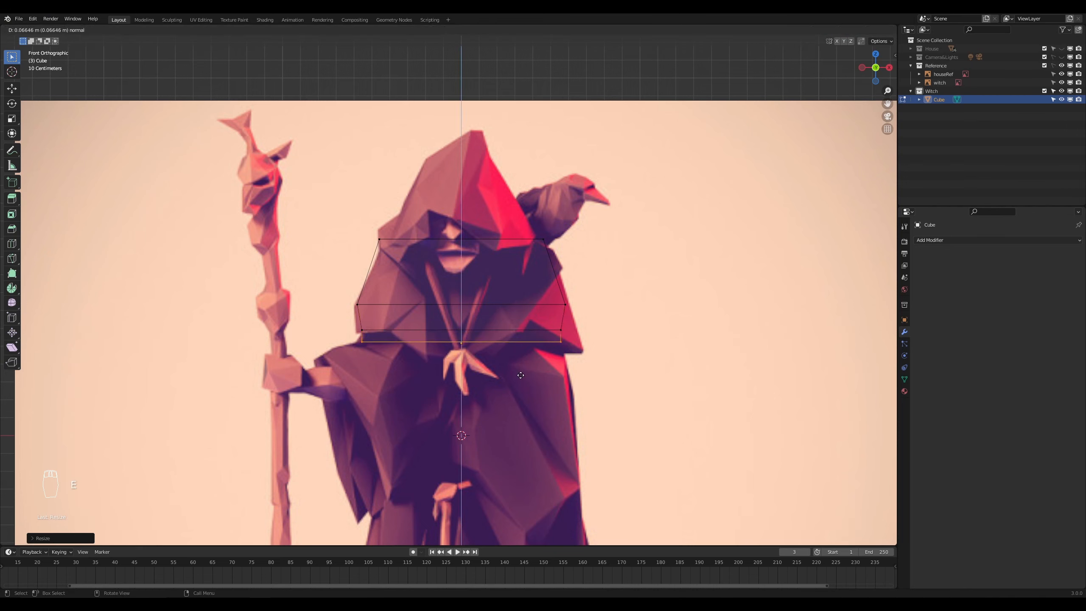
left_click(521, 377)
key("s")
key("x")
left_click(601, 402)
Step: Extrude the bottom face about 0.6 m down to the witch's waist and narrow it slightly along X
key("e")
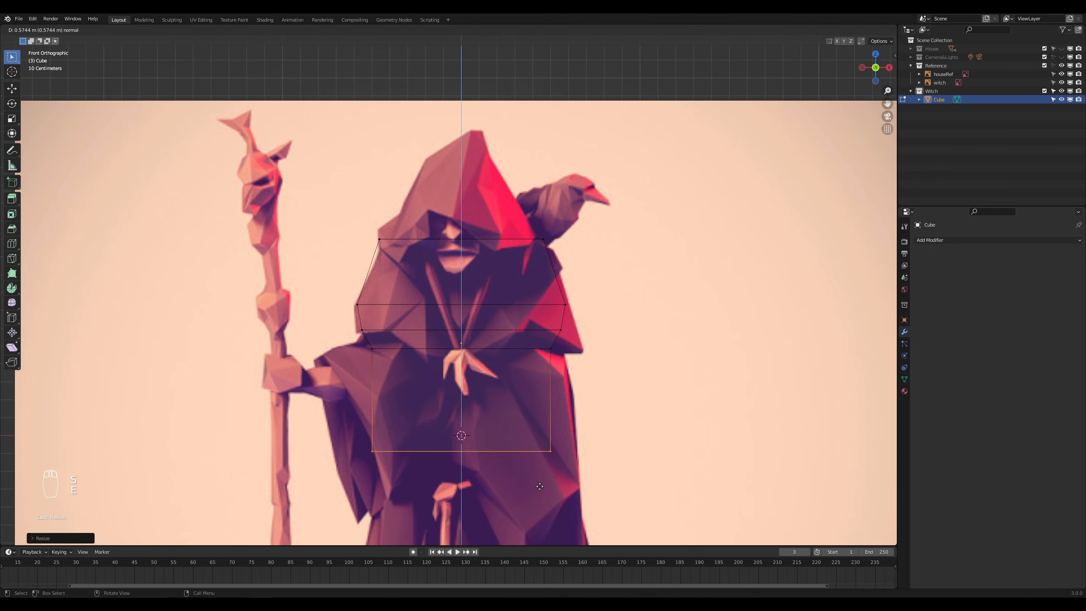
left_click(540, 486)
key("s")
key("x")
left_click(543, 479)
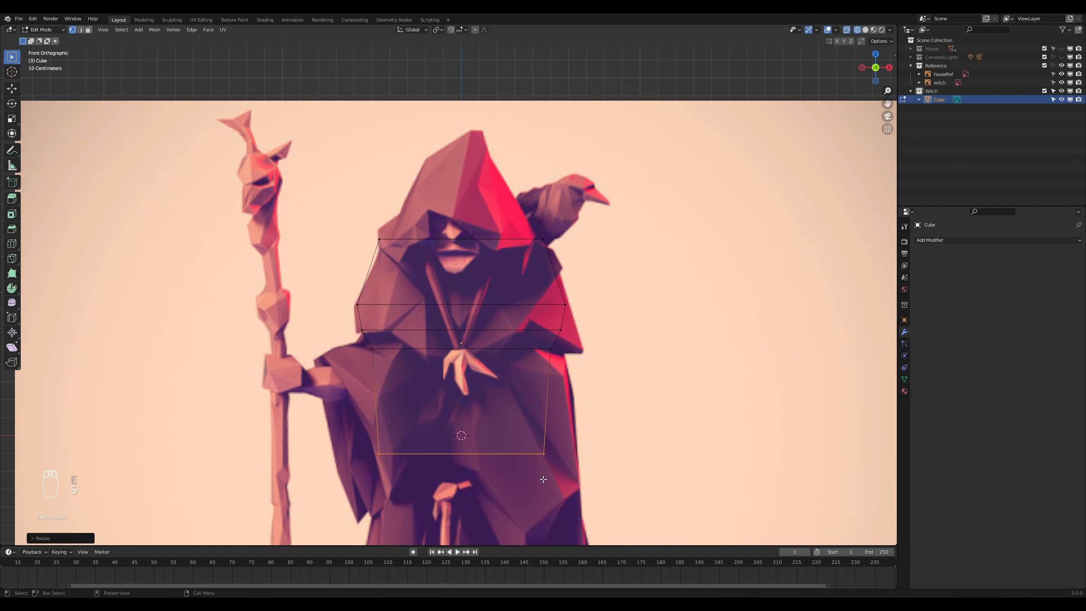
Step: Extrude the waist face down to the upper skirt and widen it along X by about 1.25 to follow the robe
scroll(543, 479, "down", 1)
middle_click_drag(538, 493, 529, 377, "shift")
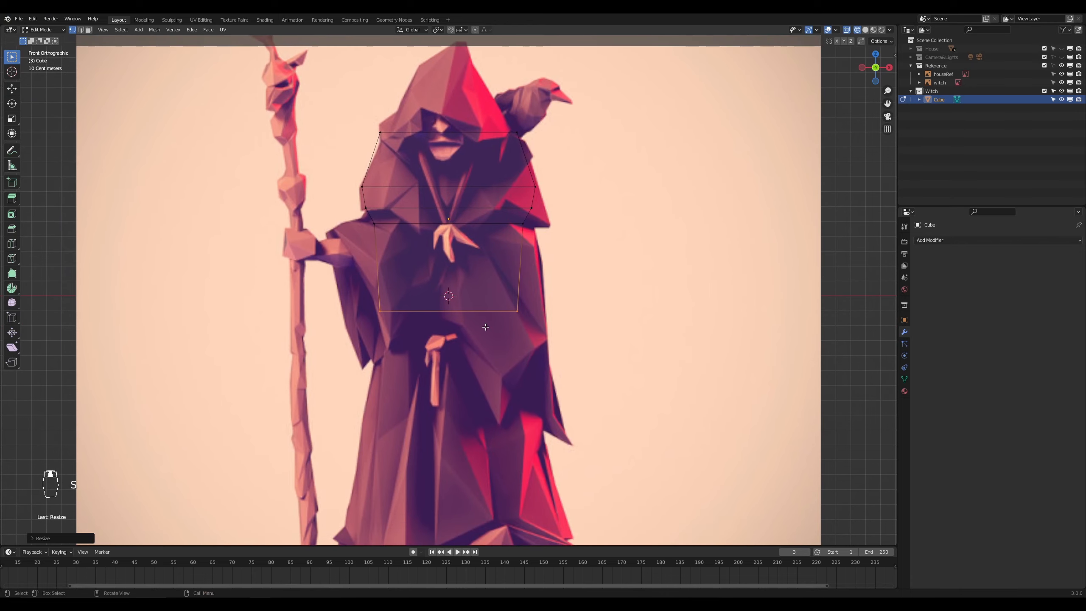
key("e")
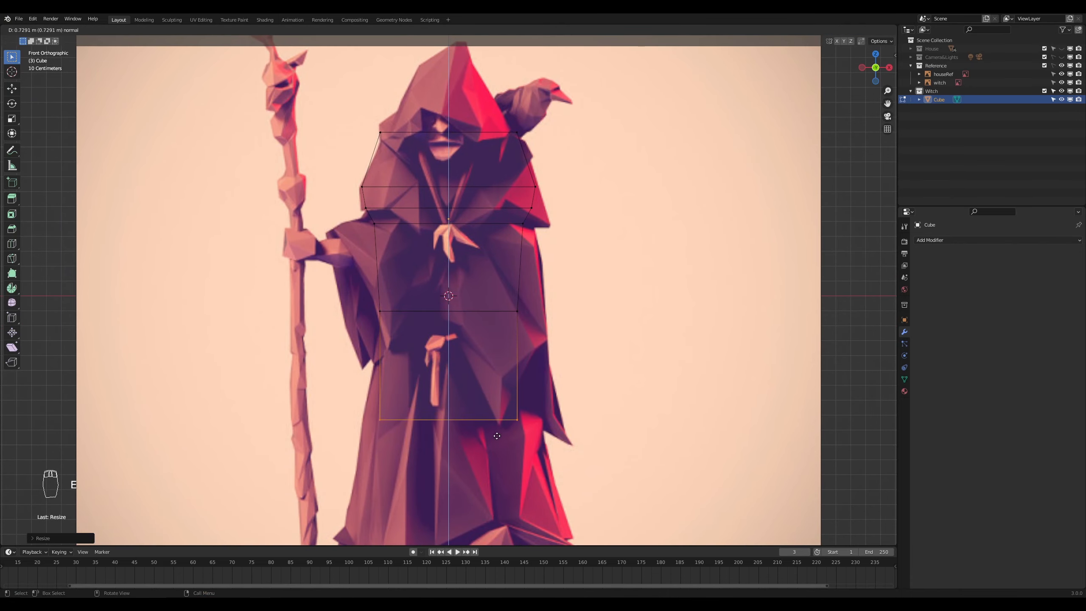
left_click(503, 443)
key("s")
key("x")
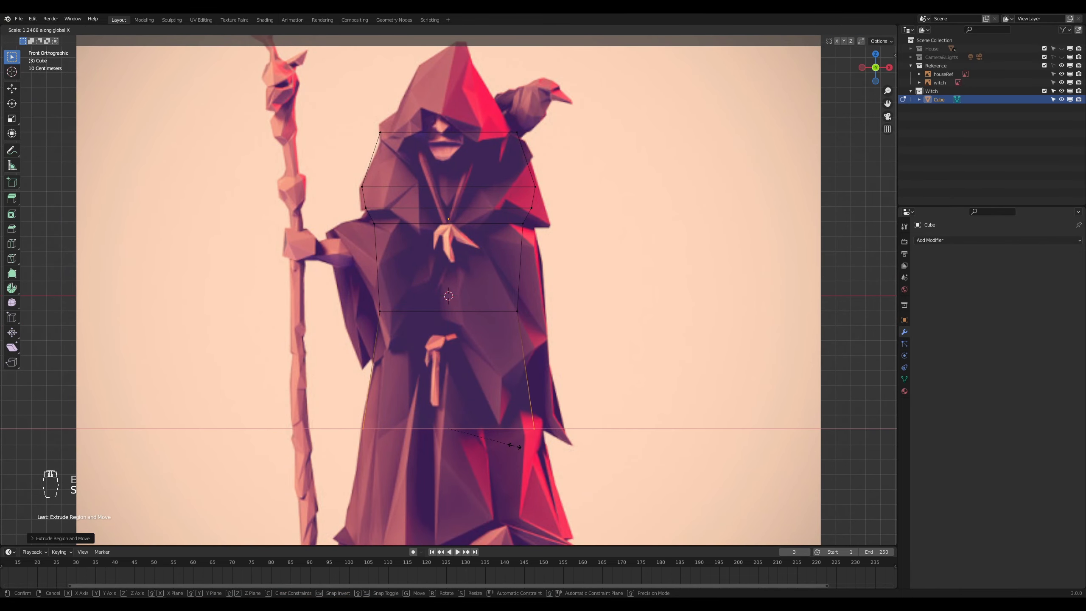
left_click(515, 446)
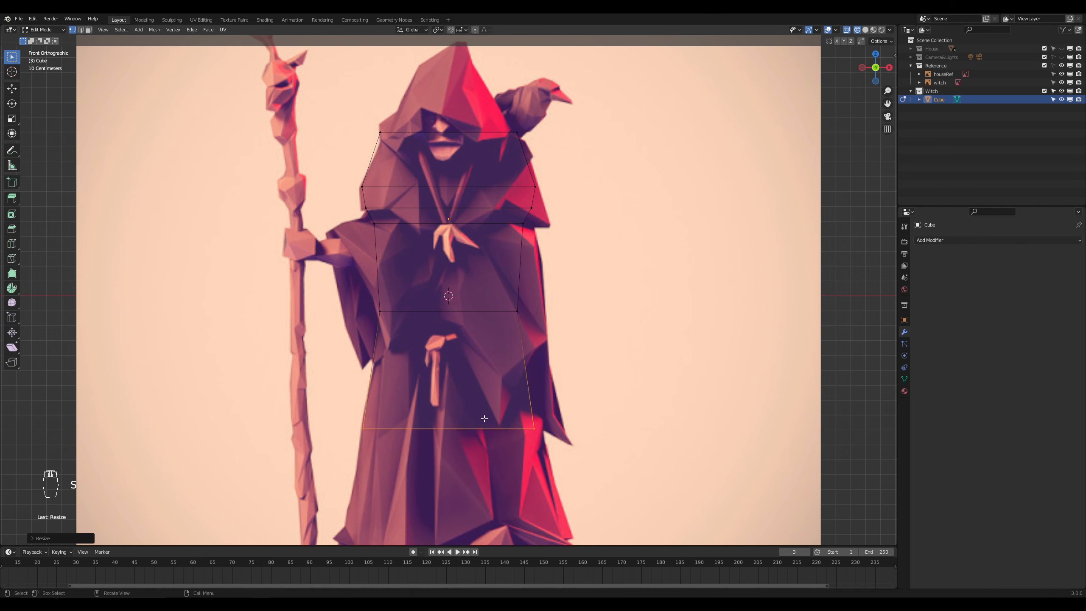
Step: Extrude the robe's bottom face down to the hem and lower it onto the ground line along Z
key("e")
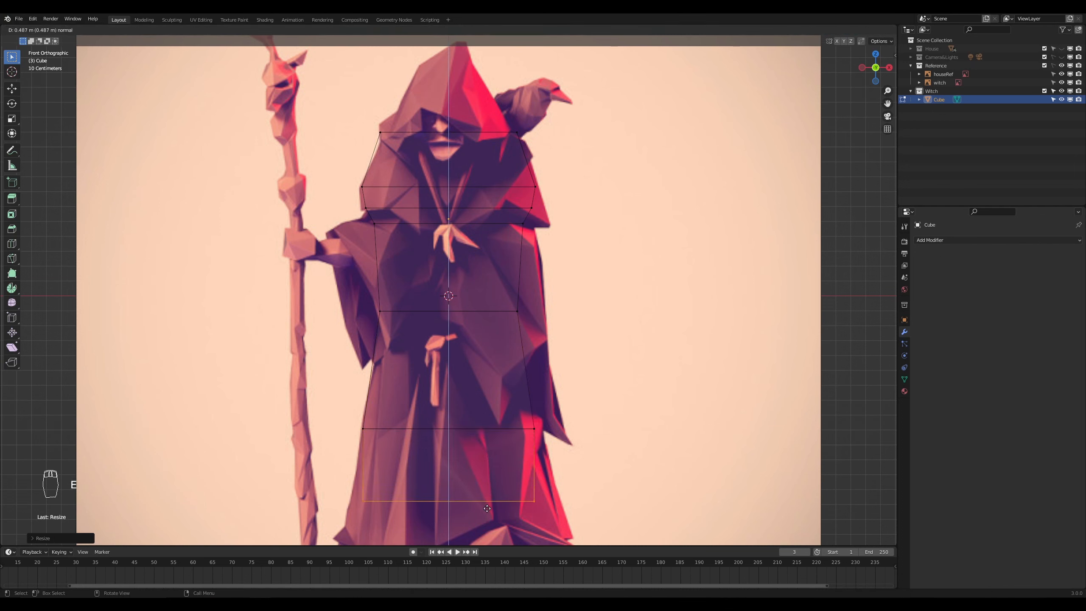
left_click(488, 515)
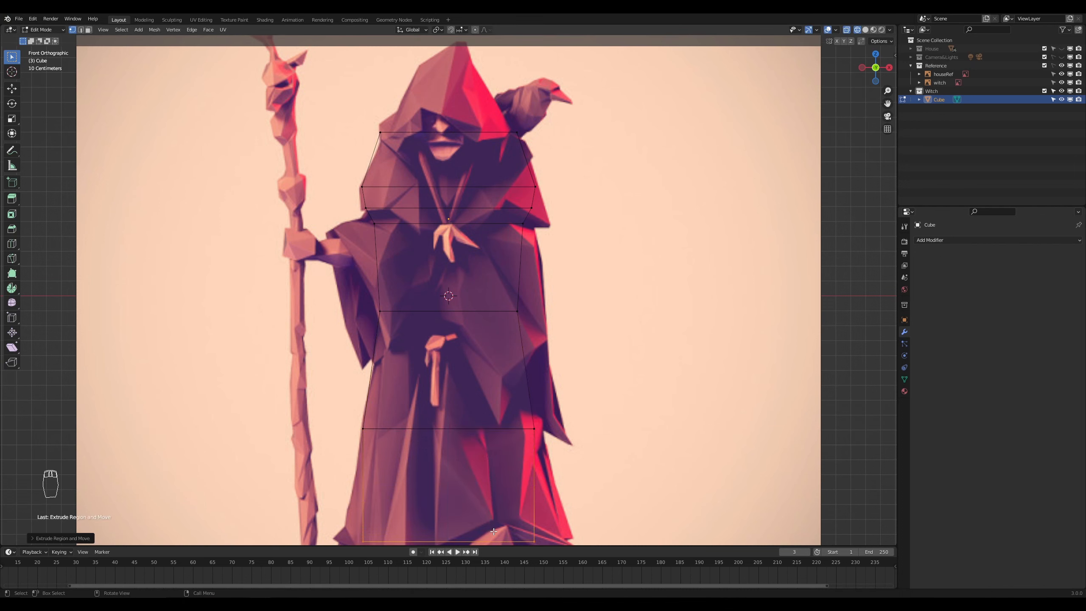
scroll(487, 511, "down", 2)
key("g")
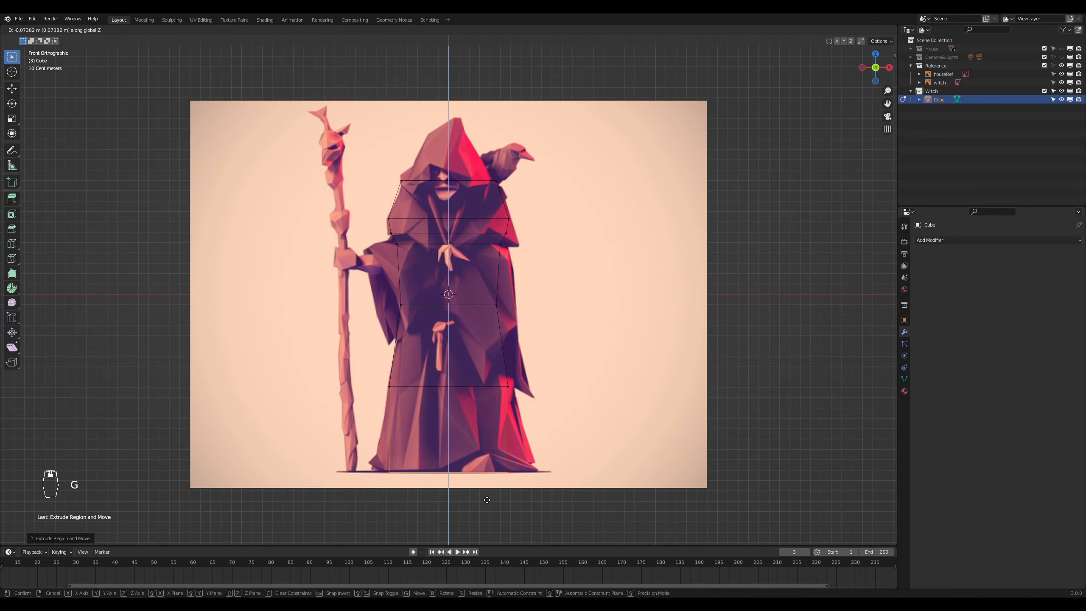
left_click(487, 500)
Step: Dissolve the selected faces at the hem and widen the hem along X by about 1.35 to match the robe
key("x")
left_click(508, 498)
key("s")
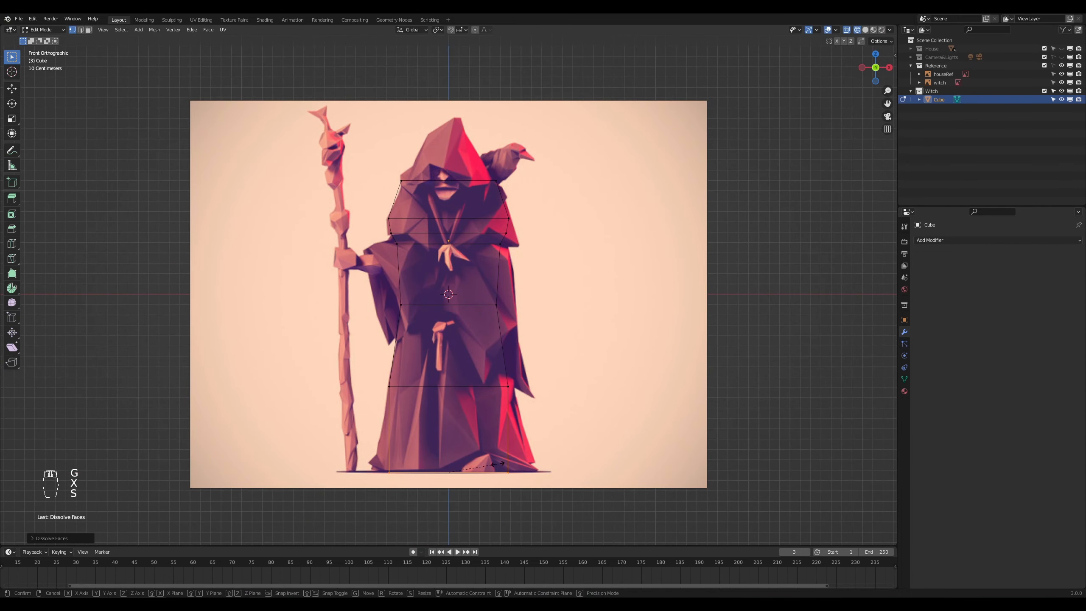
key("x")
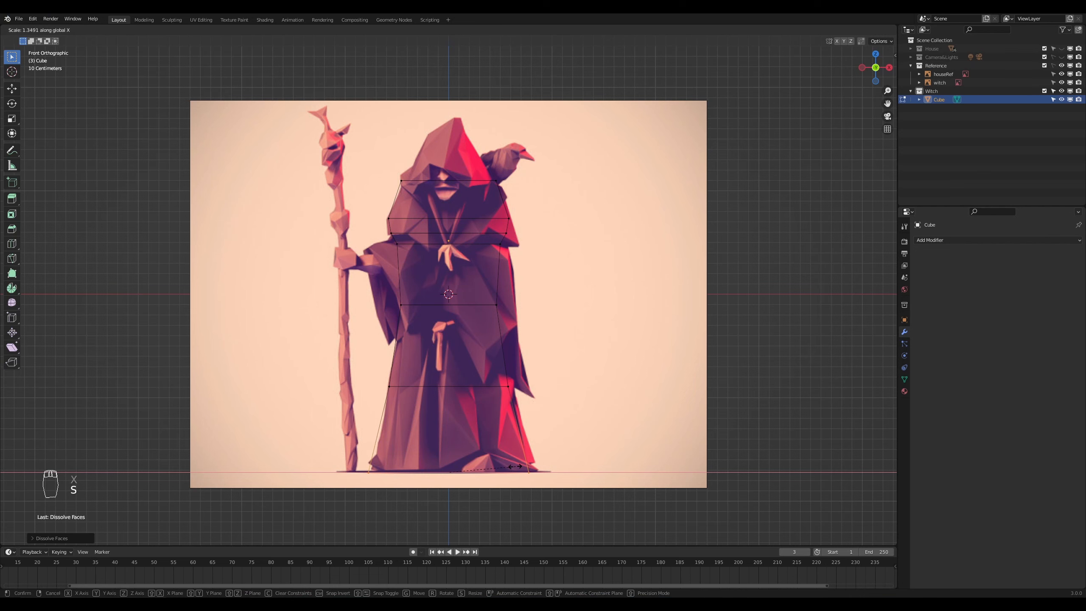
left_click(517, 467)
scroll(506, 396, "up", 1)
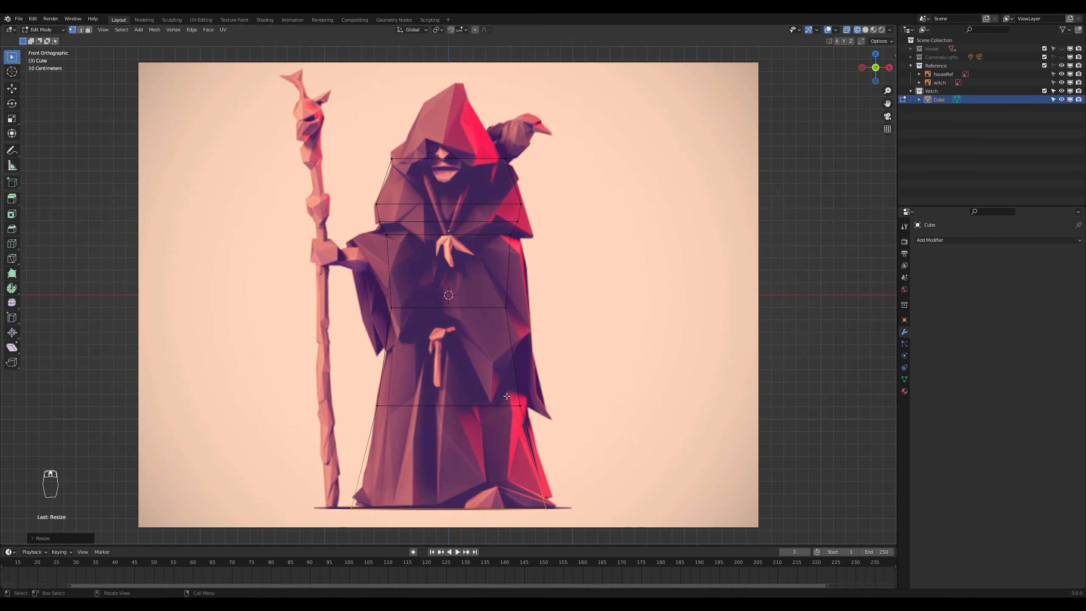
Step: Shift the whole robe object slightly along X to centre it on the witch in the reference
key("a")
key("g")
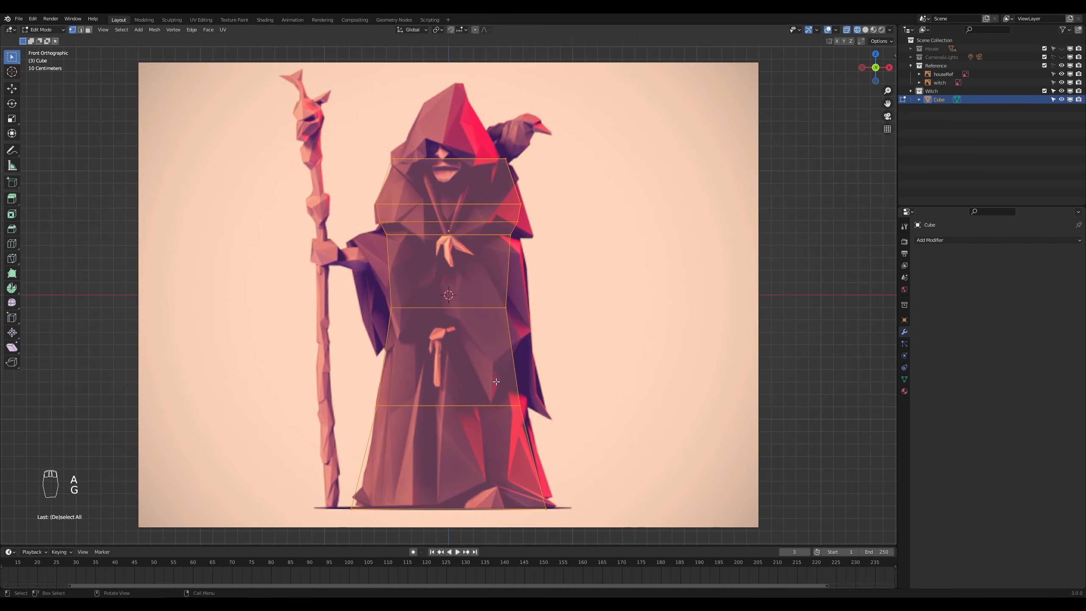
key("Tab")
key("g")
left_click(498, 384)
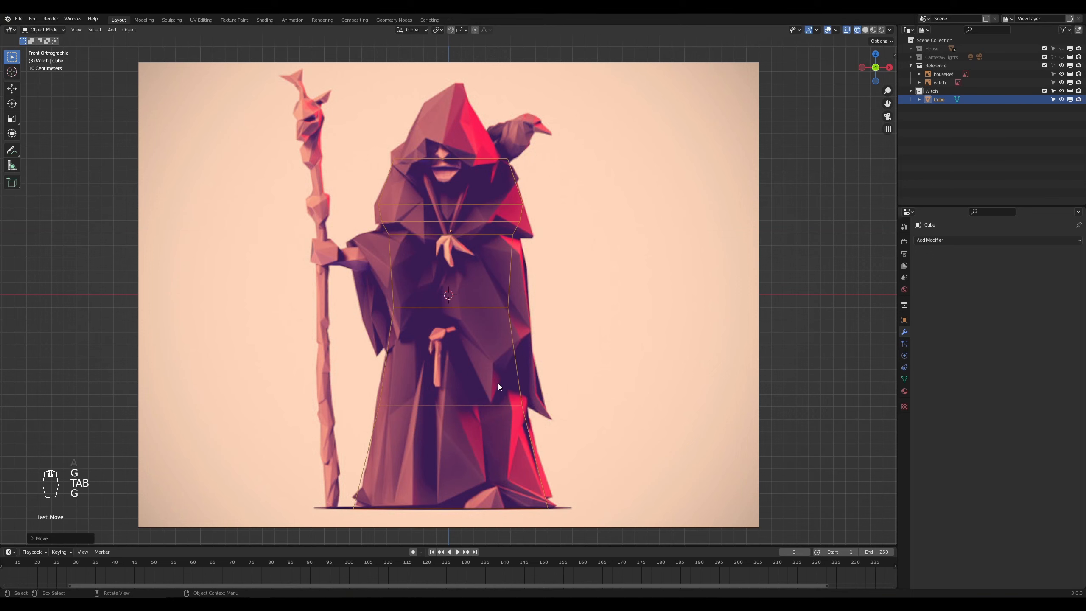
Step: Extrude the top face up into the lower hood and narrow it along X by about 0.69
key("Tab")
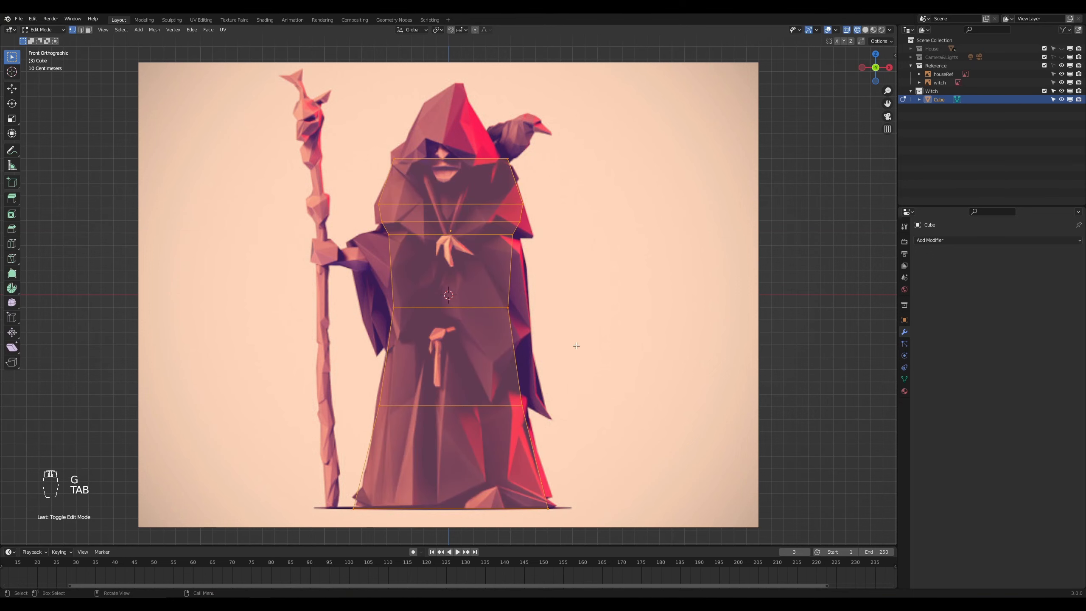
scroll(593, 388, "up", 2)
scroll(595, 315, "up", 2)
left_click_drag(614, 250, 377, 308)
key("e")
left_click(513, 197)
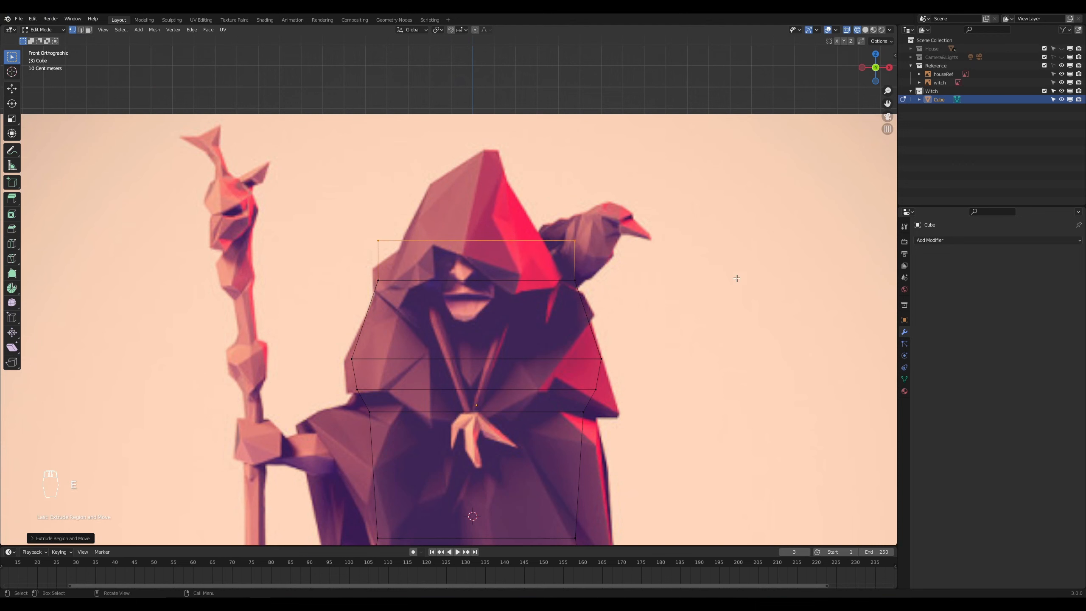
key("s")
key("x")
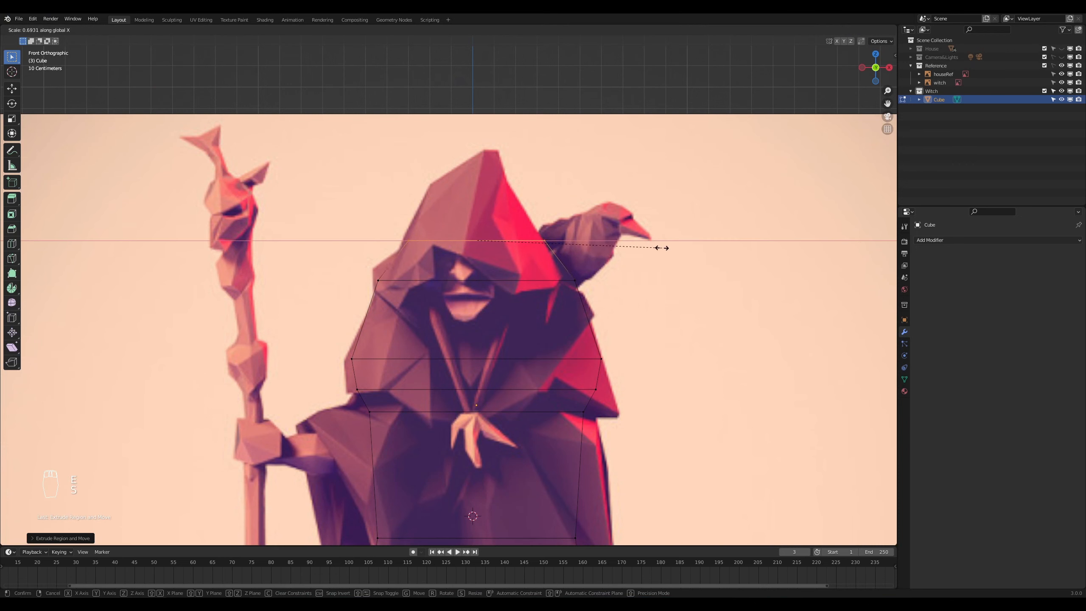
left_click(661, 248)
Step: Extrude the top face up to the upper hood and narrow it along X to follow the hood outline
key("e")
left_click(519, 136)
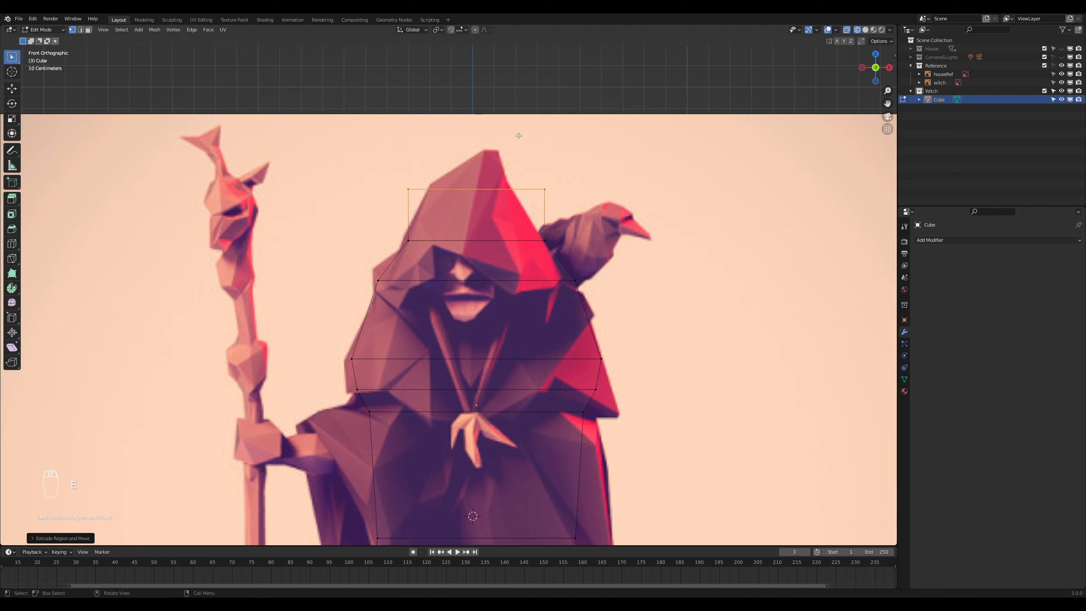
key("s")
key("x")
left_click(564, 190)
Step: Extrude the top face about 0.17 m up to the hood's tip, narrow it along X and shift it sideways to the peak
key("e")
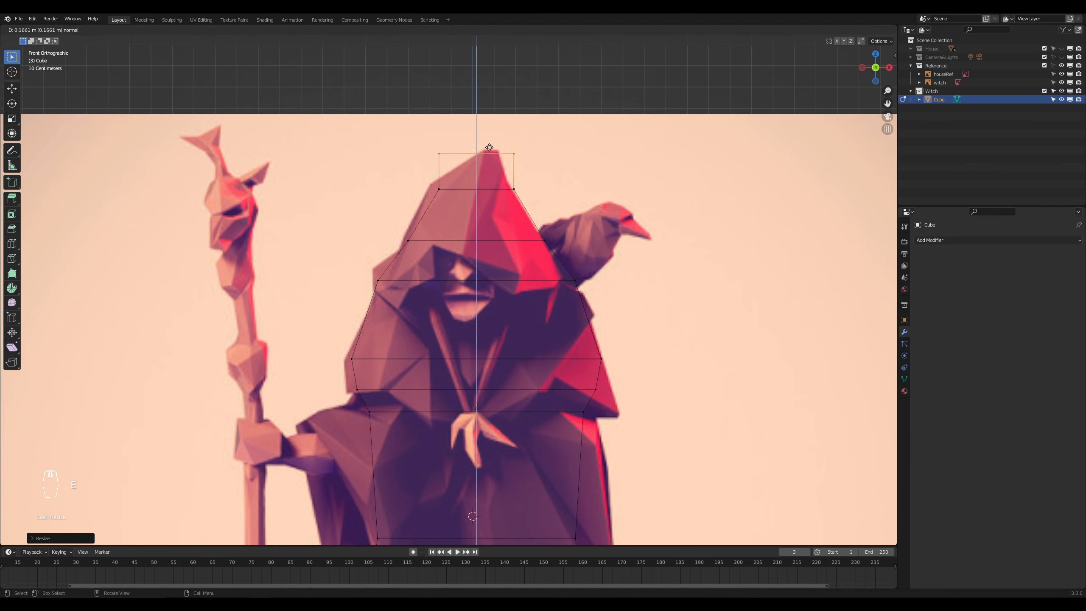
left_click(490, 148)
key("s")
key("x")
left_click(539, 193)
key("g")
key("x")
left_click(546, 194)
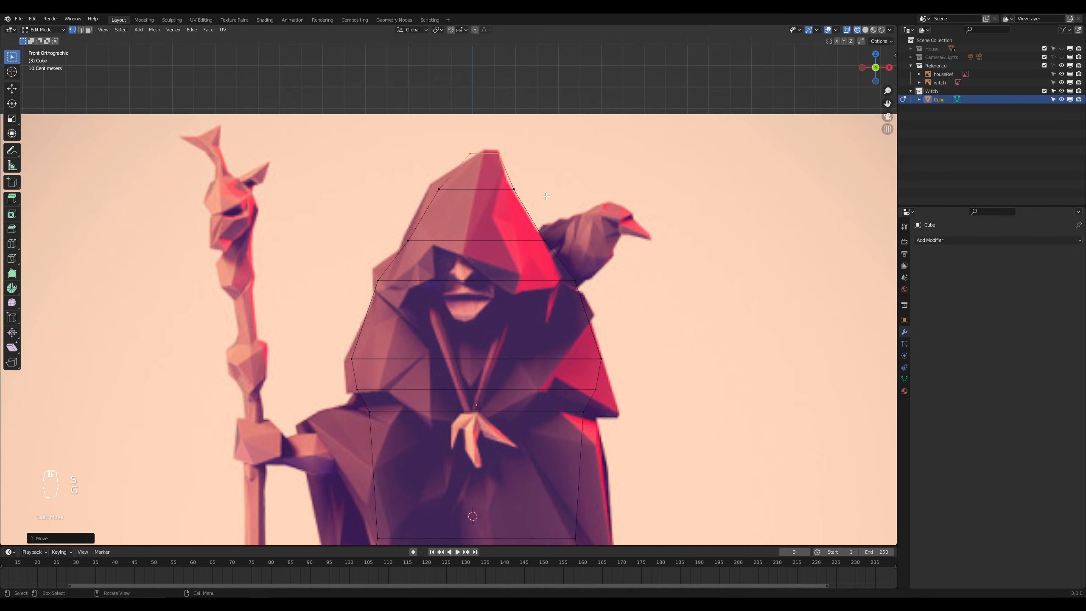
Step: Show the robe in Solid shading in Object Mode and move it forward along Y, clear of the reference image
scroll(577, 288, "down", 3)
scroll(595, 473, "down", 2)
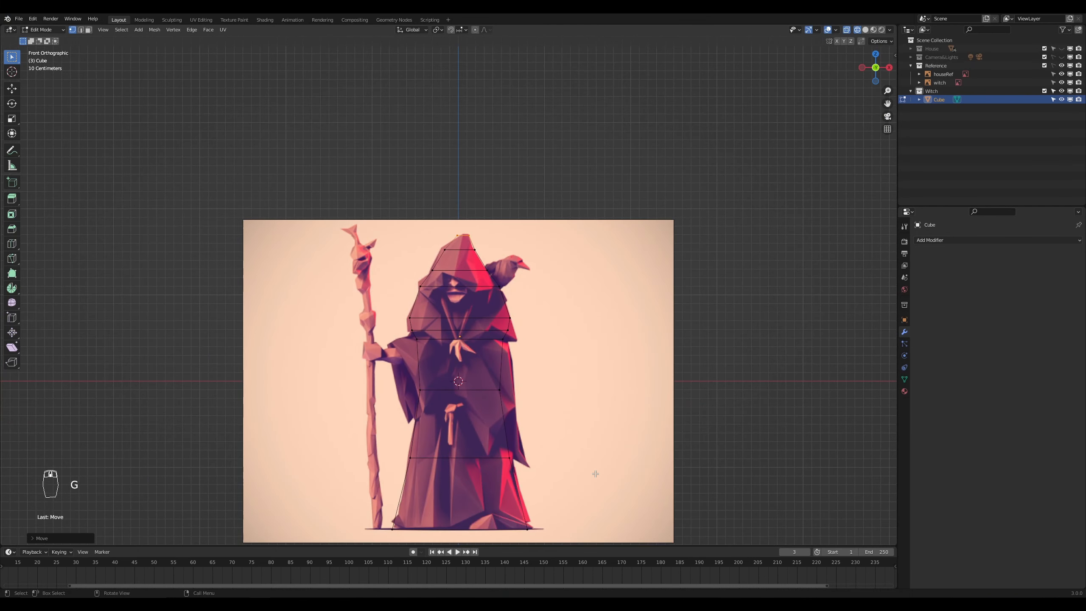
scroll(595, 473, "up", 1)
middle_click_drag(591, 475, 573, 439)
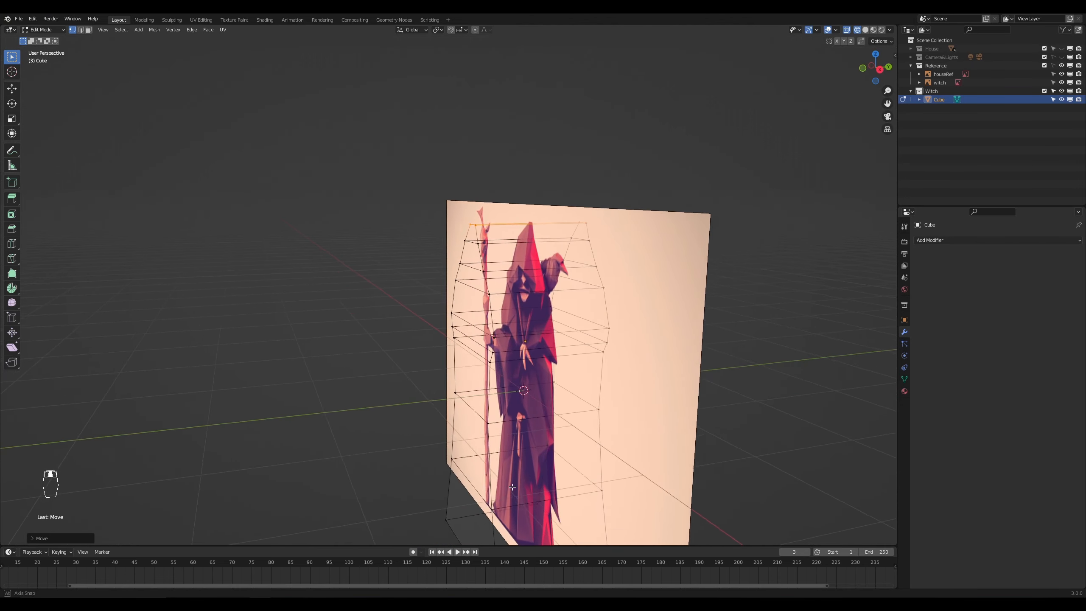
scroll(573, 439, "up", 1)
key("Tab")
key("z")
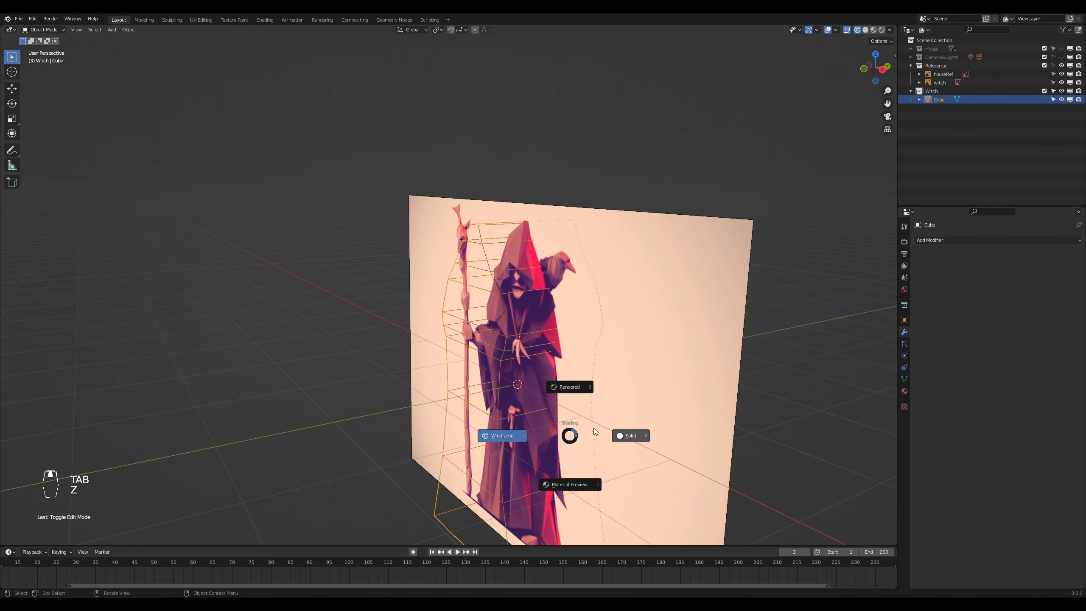
left_click(631, 437)
key("g")
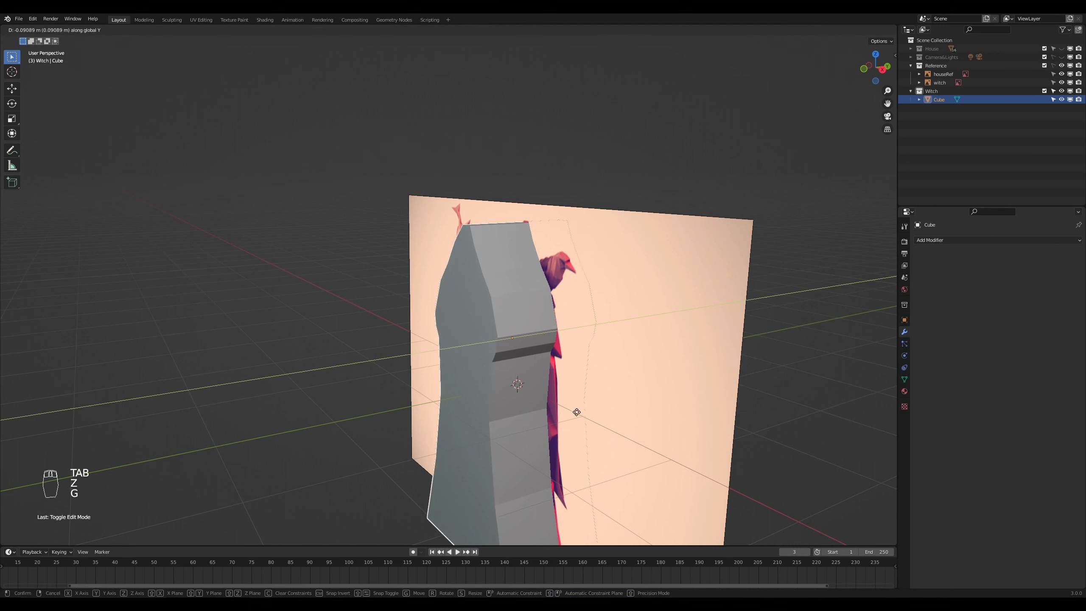
left_click(554, 431)
Step: Reduce the robe's depth along Y and move it back closer to the reference image
key("s")
key("y")
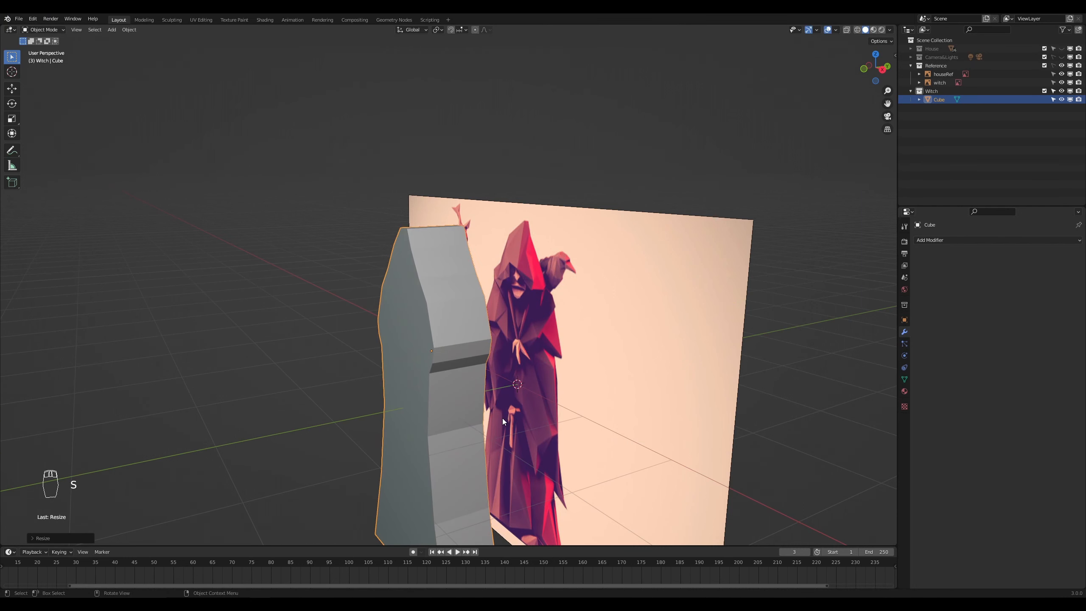
left_click(502, 417)
key("g")
key("y")
left_click(525, 412)
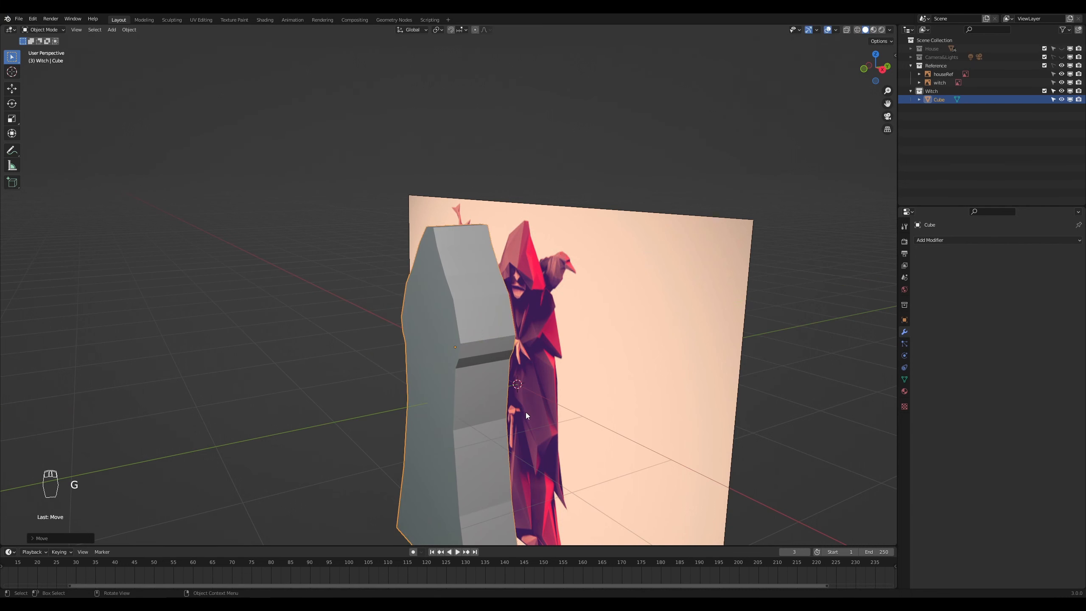
Step: Add two centred vertical loop cuts to the robe, one through its sides and one down its front
key("Tab")
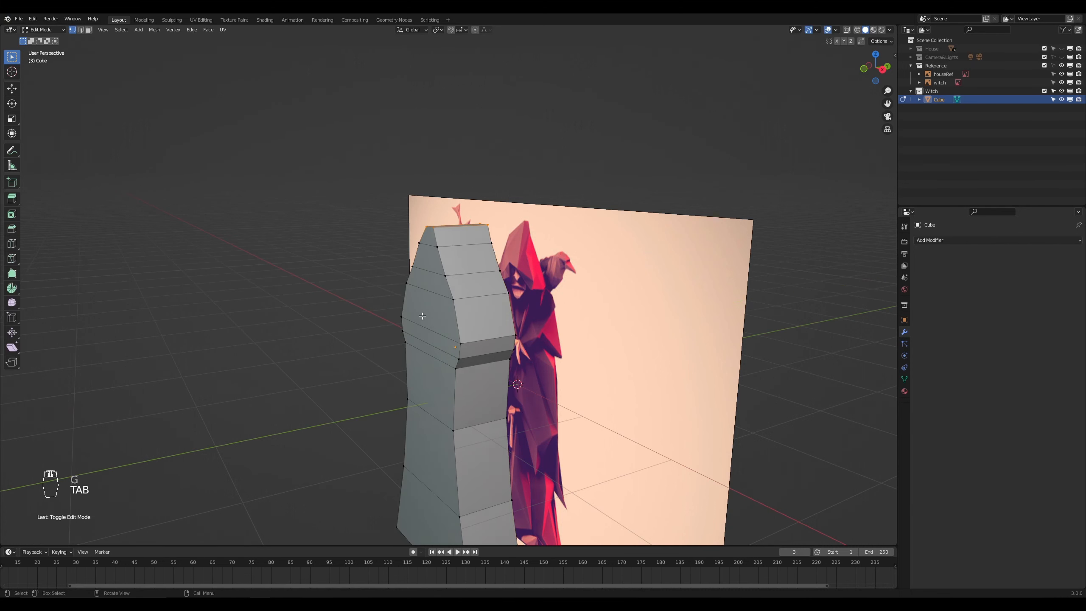
key("ctrl+r")
left_click(453, 303)
right_click(453, 303)
key("ctrl+r")
left_click(426, 323)
right_click(426, 323)
Step: Raise the front centre vertex of the hem about 0.13 m along Z
middle_click_drag(533, 429, 577, 330, "shift")
scroll(563, 421, "up", 2)
scroll(523, 465, "down", 2)
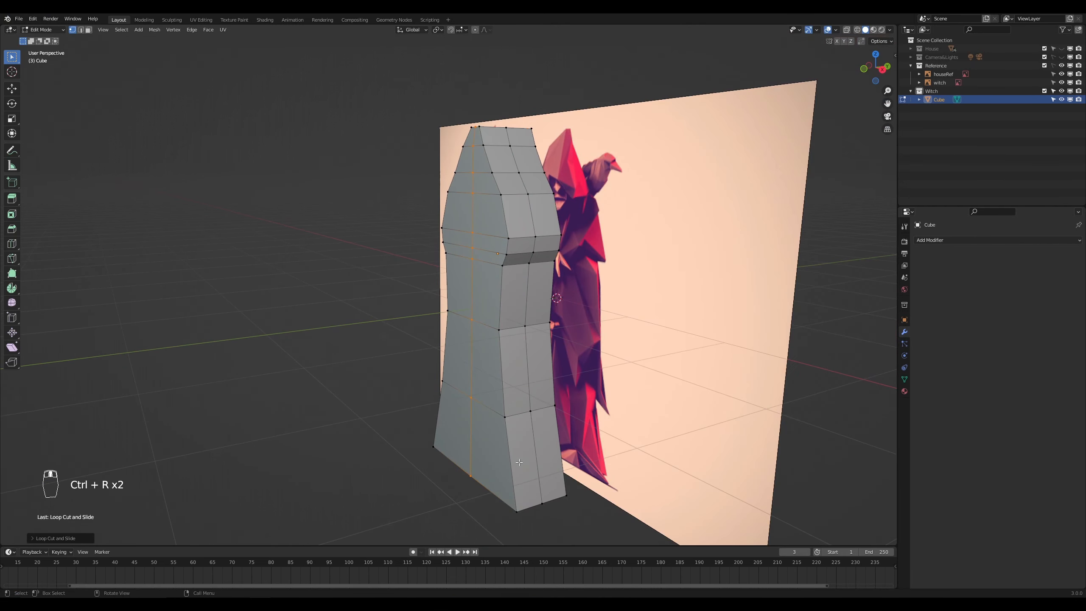
left_click(468, 475)
key("g")
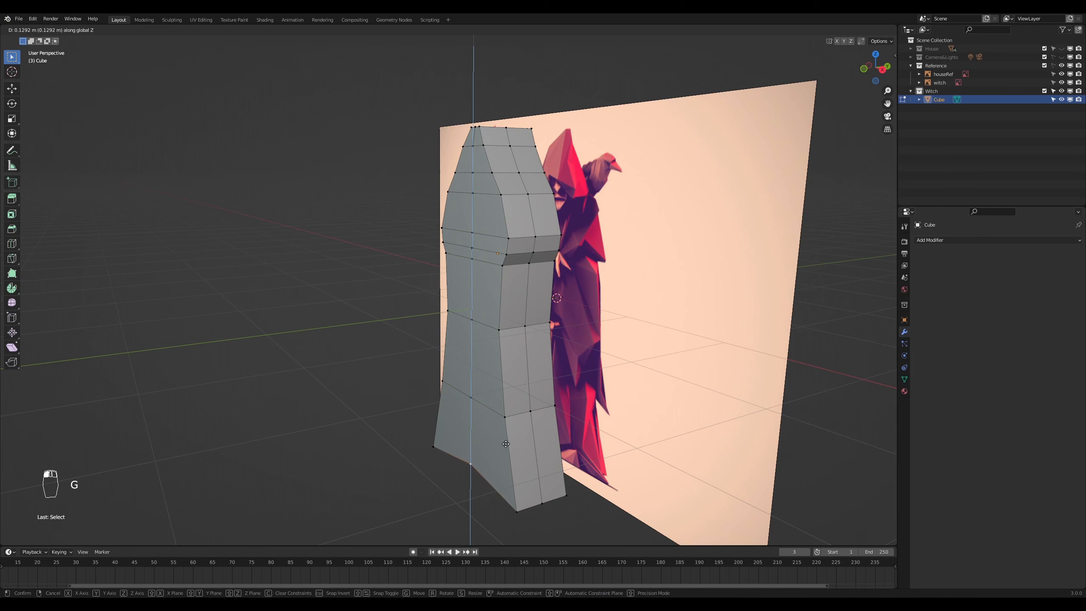
left_click(506, 445)
Step: Push the front centre vertex of the upper skirt inward along Y
scroll(500, 443, "up", 1)
left_click(476, 424)
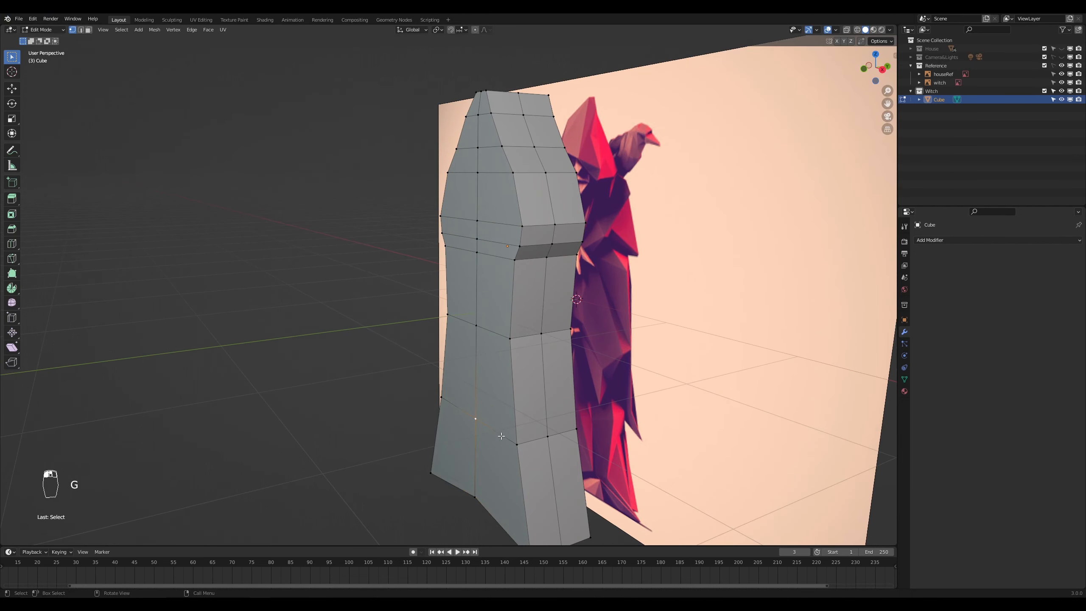
key("g")
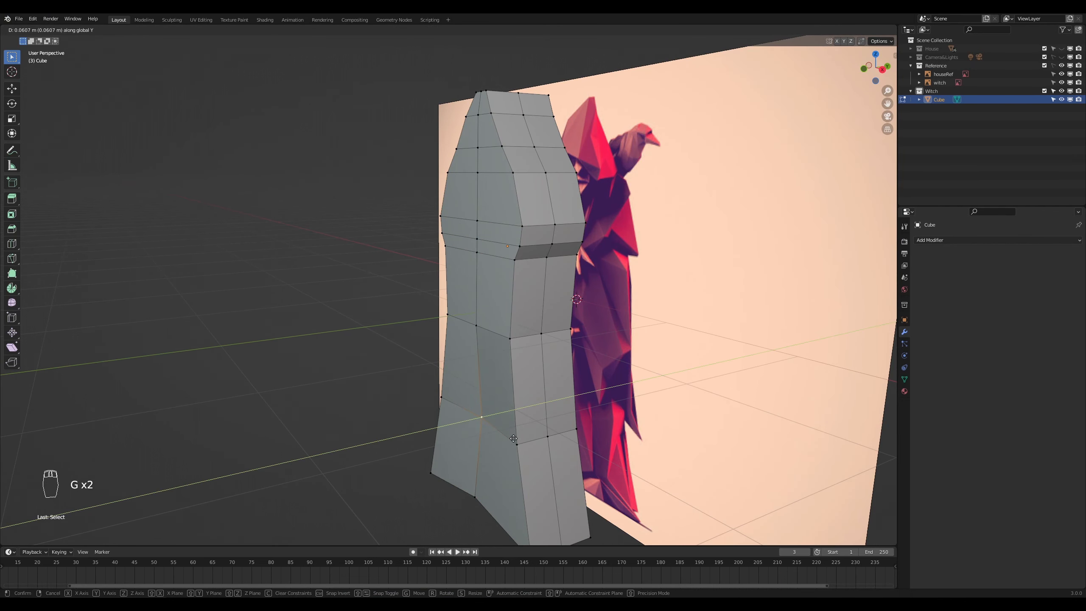
left_click(516, 438)
Step: Pull the front centre vertex just below the shoulder cape forward along Y
left_click(476, 324)
key("g")
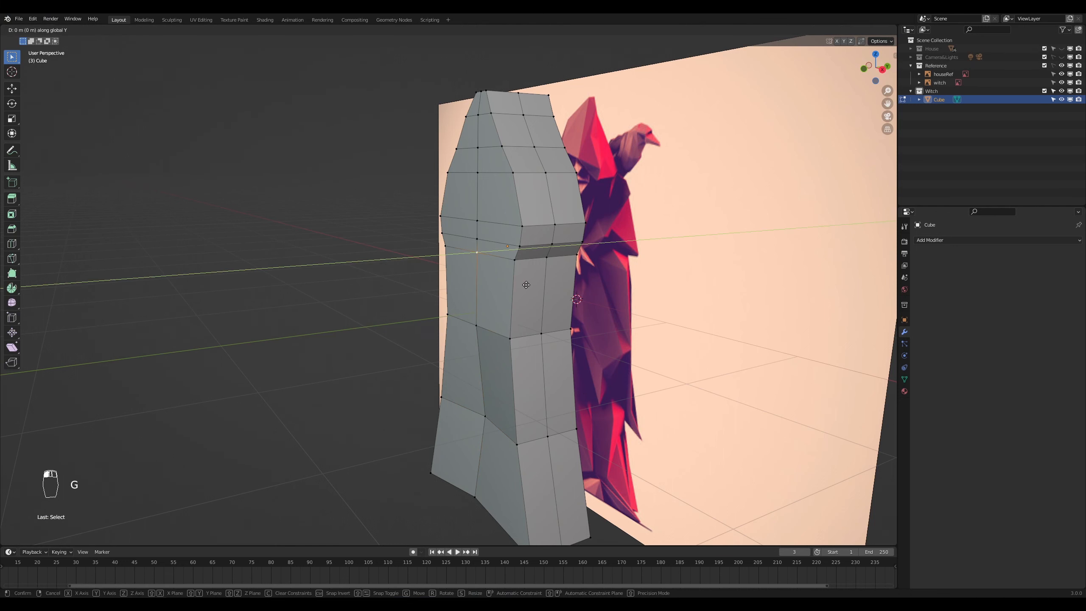
right_click(526, 285)
scroll(525, 286, "up", 2)
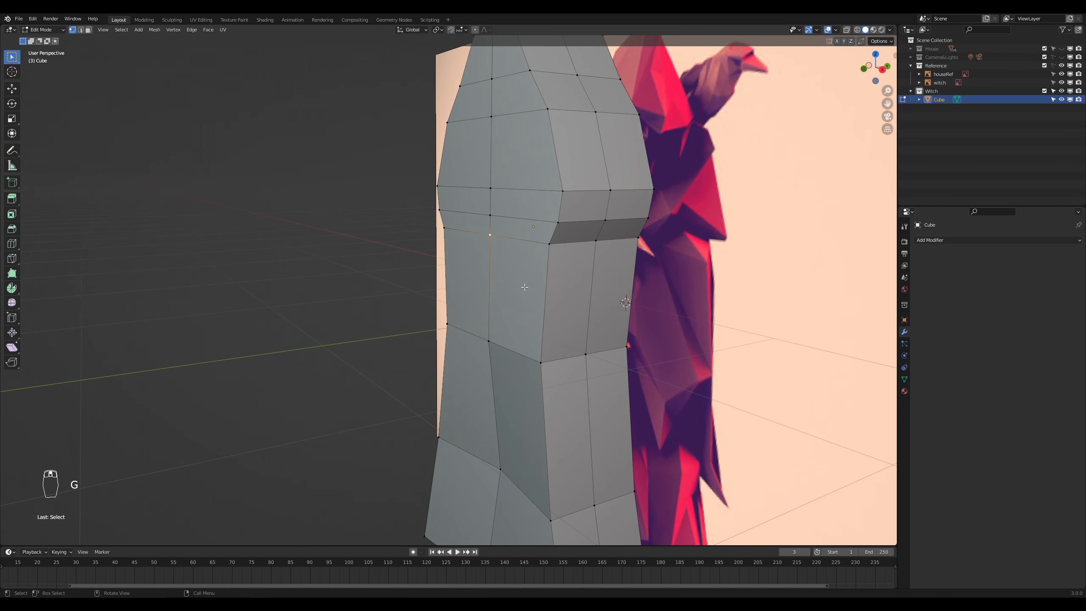
key("g")
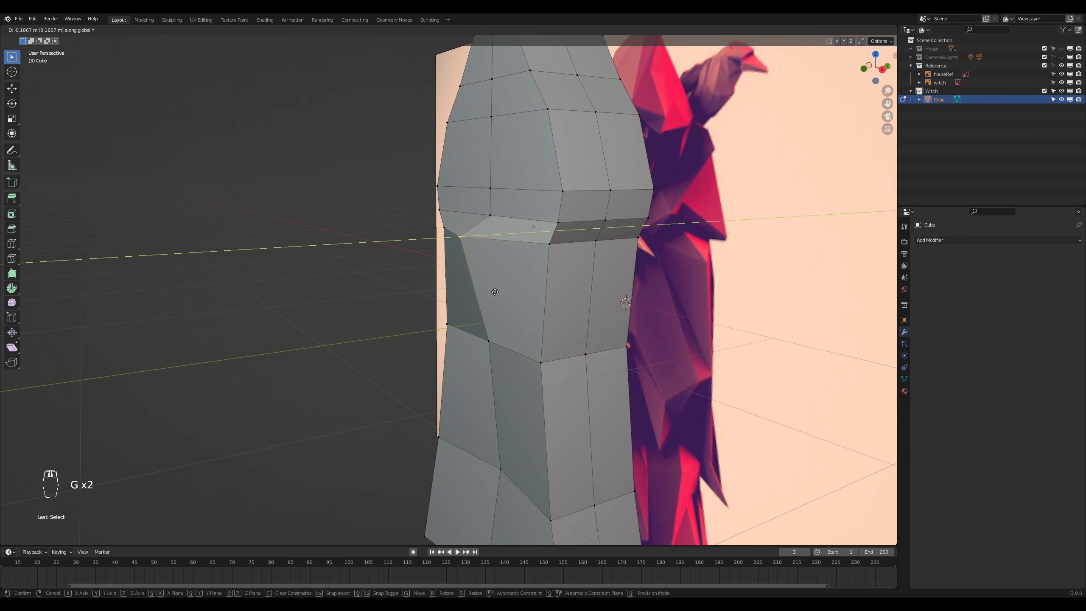
left_click(503, 287)
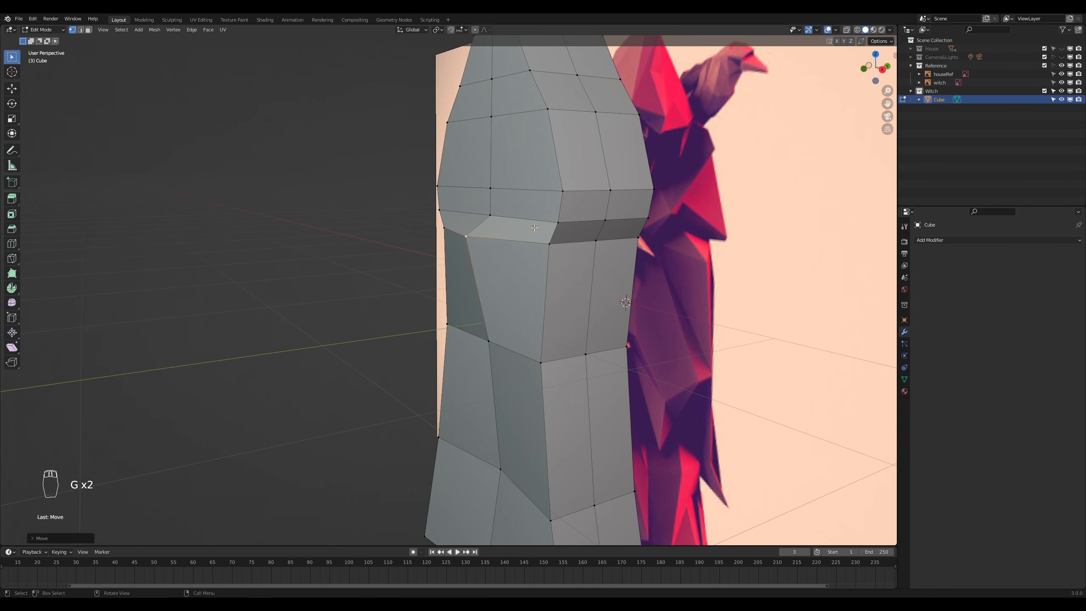
Step: Pull the front centre vertex at the cape's widest ring forward along Y by about 0.06 m
middle_click_drag(535, 227, 513, 327, "shift")
left_click(496, 339)
key("g")
key("y")
left_click(518, 329)
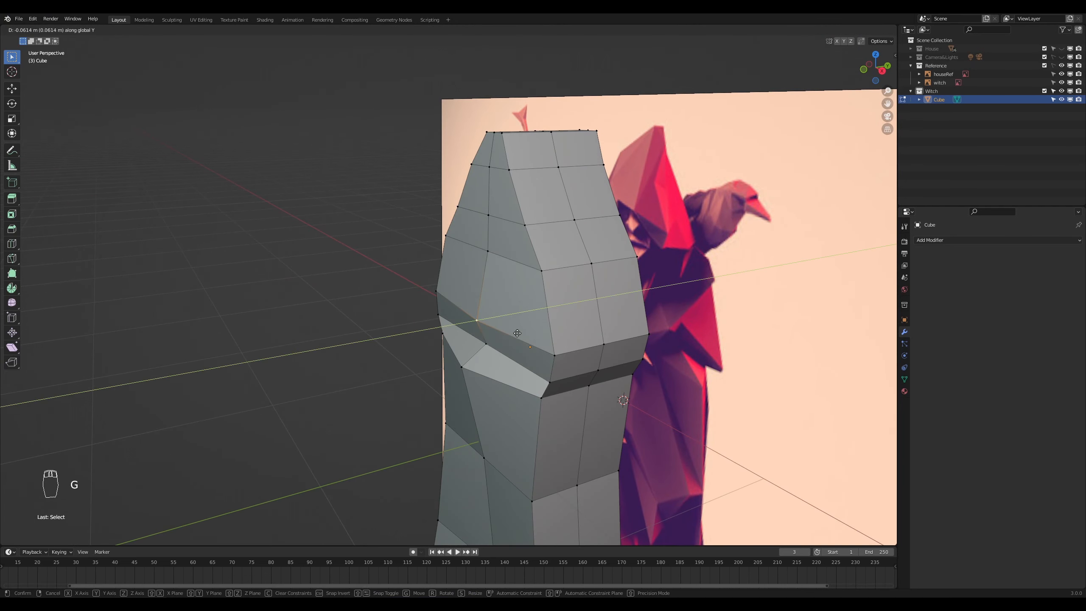
Step: Select the three front centre vertices of the hood and push them inward along Y to start the face opening
left_click(485, 245)
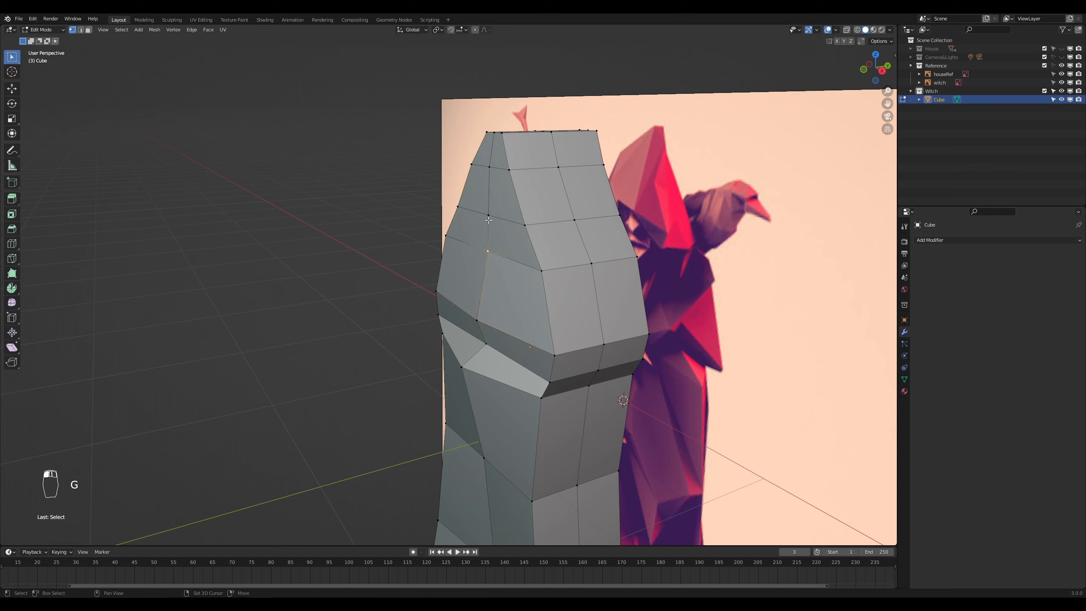
key("g")
key("y")
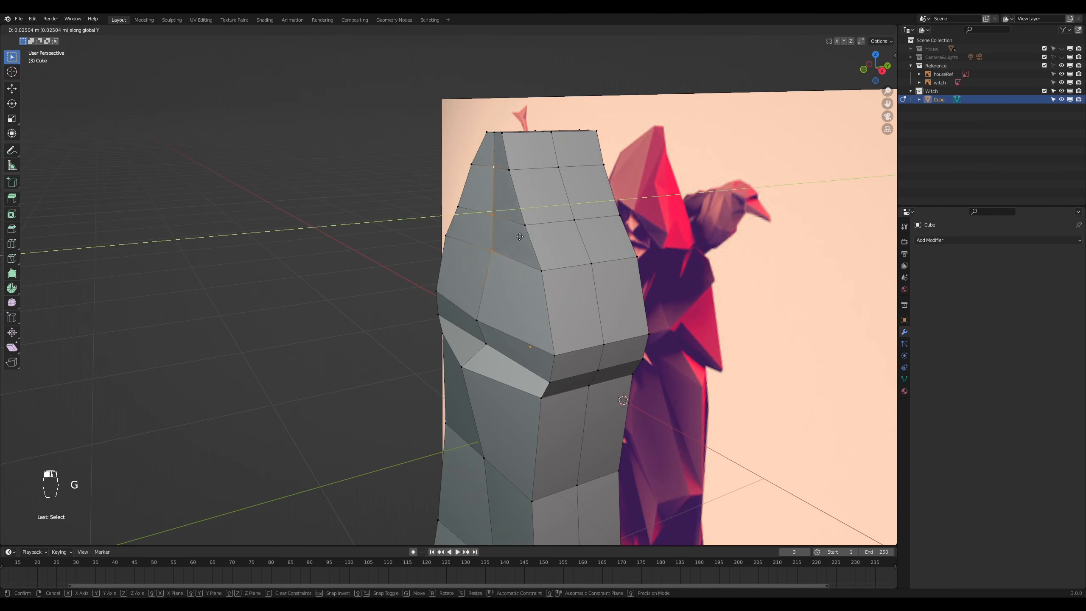
left_click(525, 239)
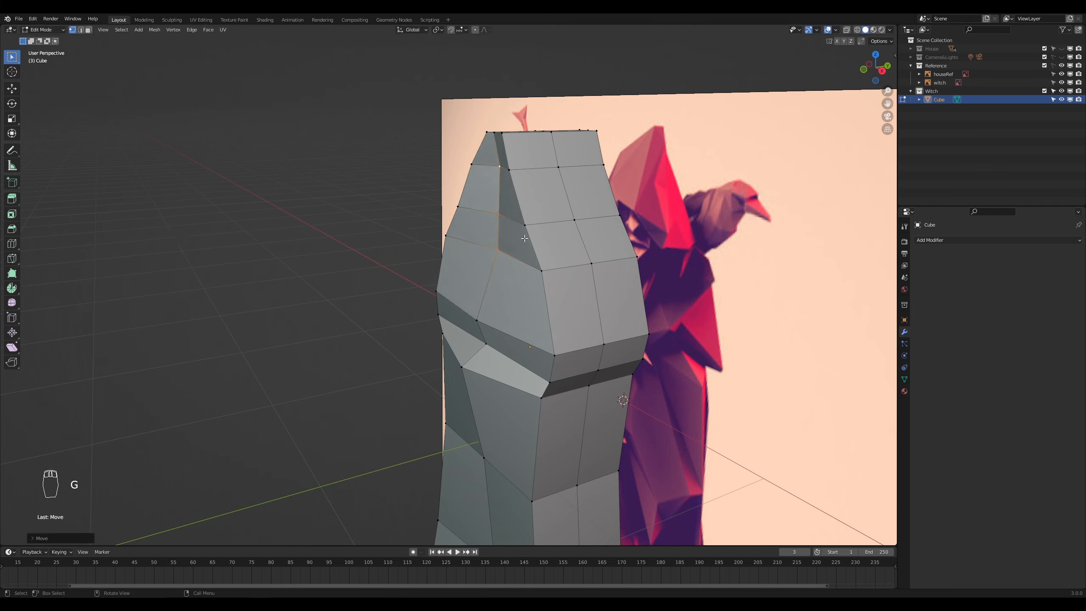
Step: Move the hood's top rear vertices inward along Y, and lower them along Z by about 0.05 m
middle_click_drag(646, 384, 525, 200)
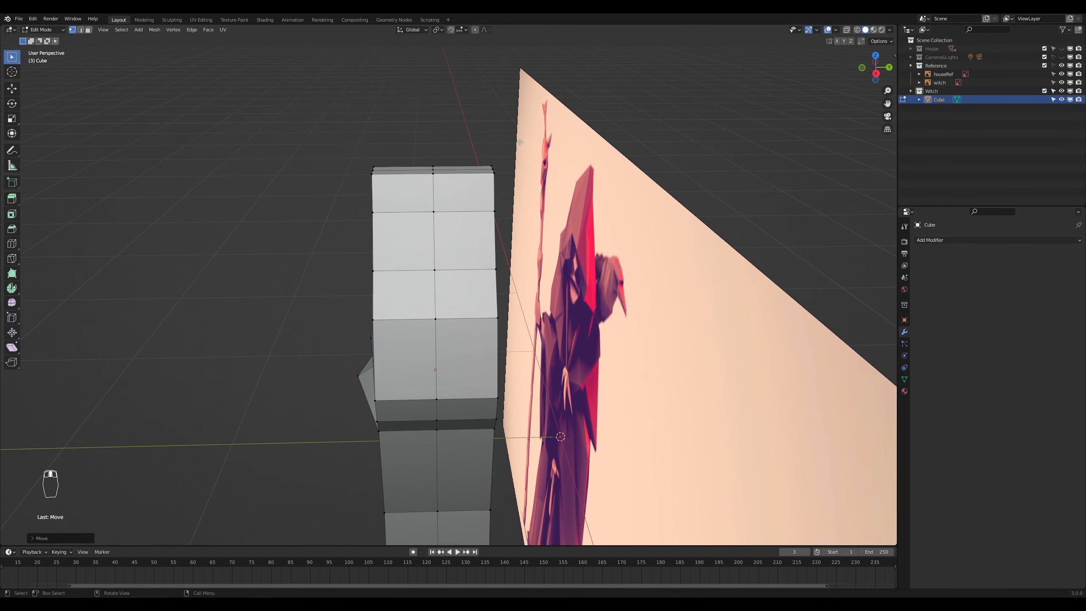
left_click_drag(520, 142, 463, 185)
key("g")
middle_click(535, 208)
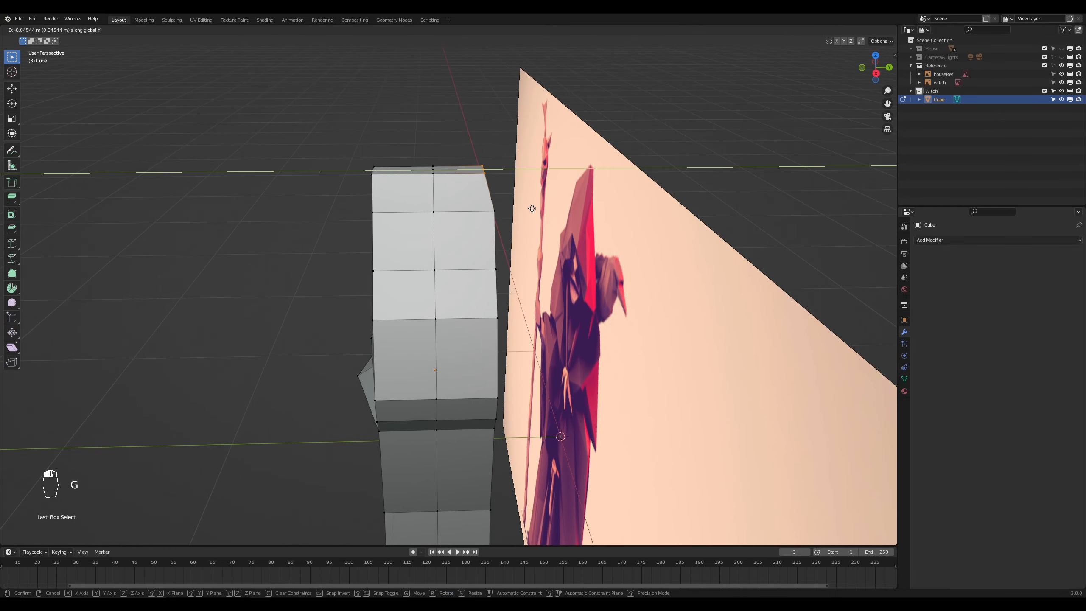
left_click(521, 212)
key("g")
middle_click(521, 215)
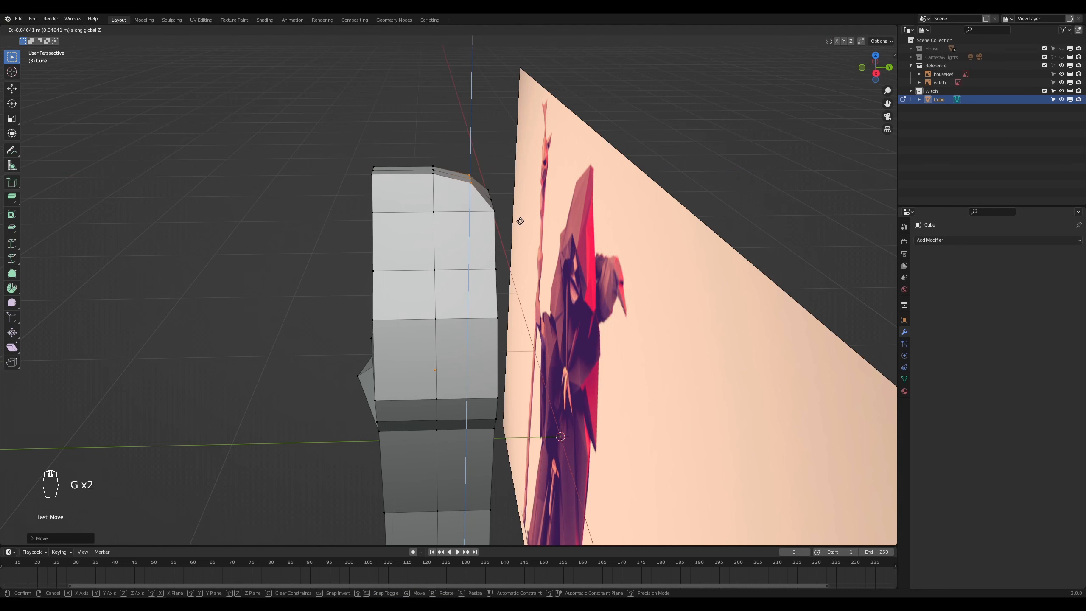
left_click(521, 218)
Step: Raise the centre and rear centre vertices of the hood's top along Z by about 0.03 m
middle_click_drag(521, 218, 394, 98)
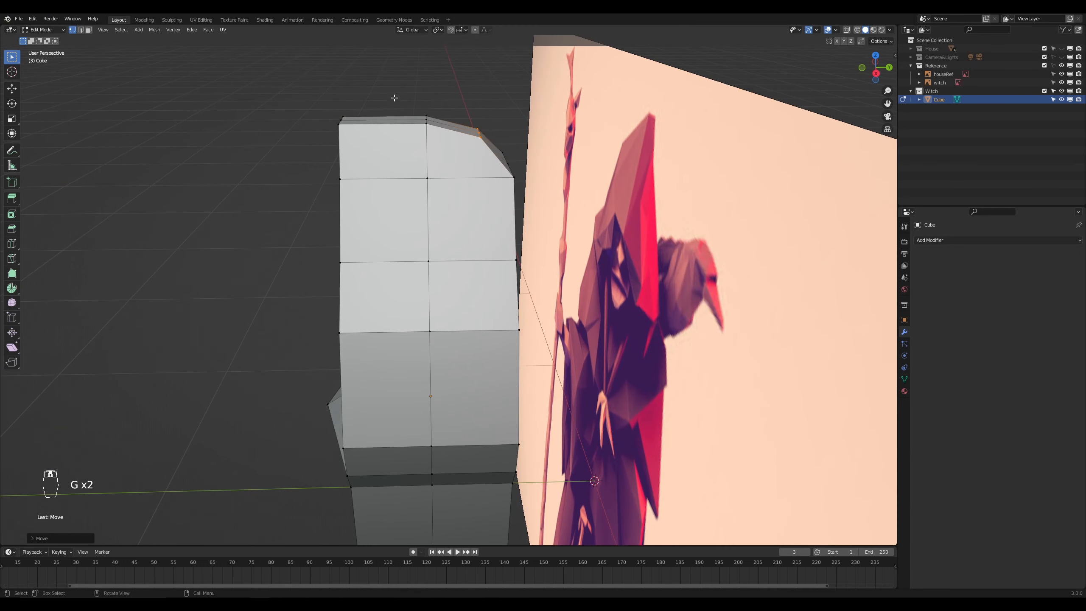
left_click(426, 119)
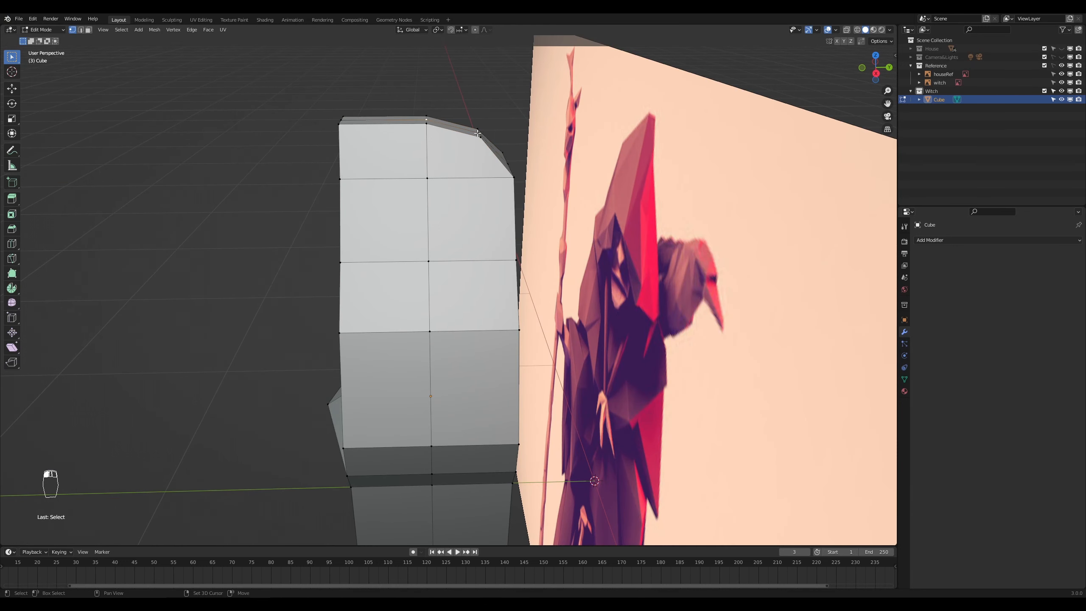
key("g")
middle_click(454, 104)
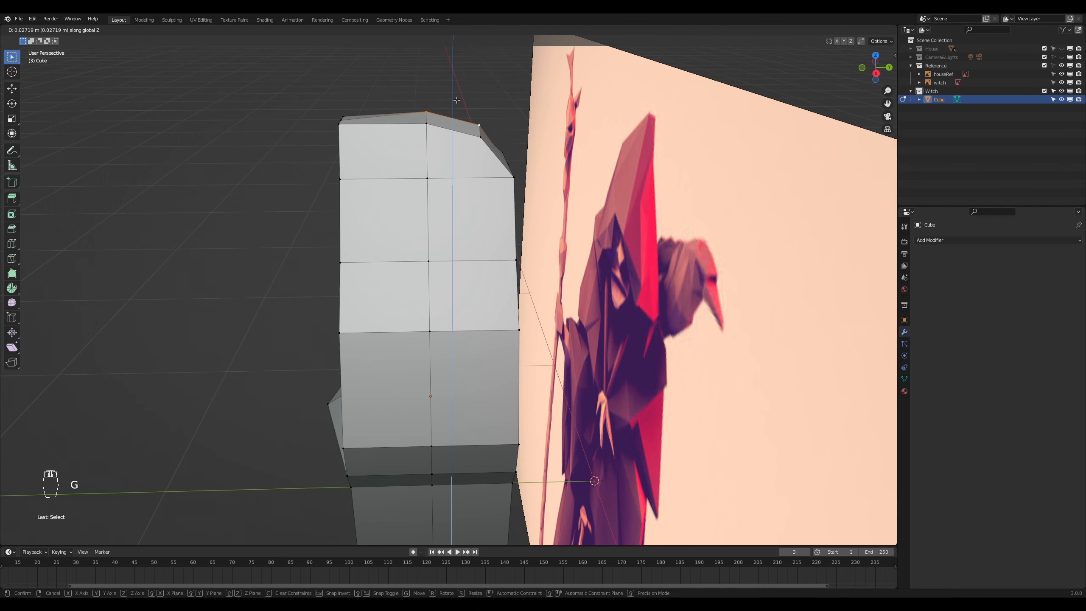
left_click(456, 100)
Step: Push the rear corner vertices of the hood's second ring inward along Y by about 0.07 m
middle_click_drag(456, 100, 545, 200)
left_click(540, 168)
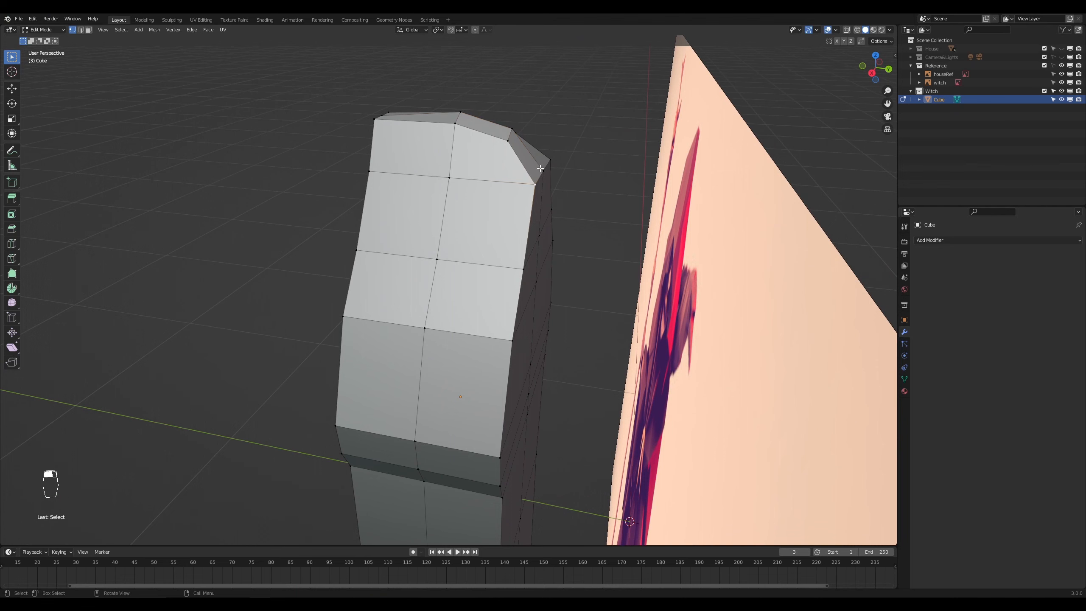
middle_click_drag(549, 159, 581, 192)
key("g")
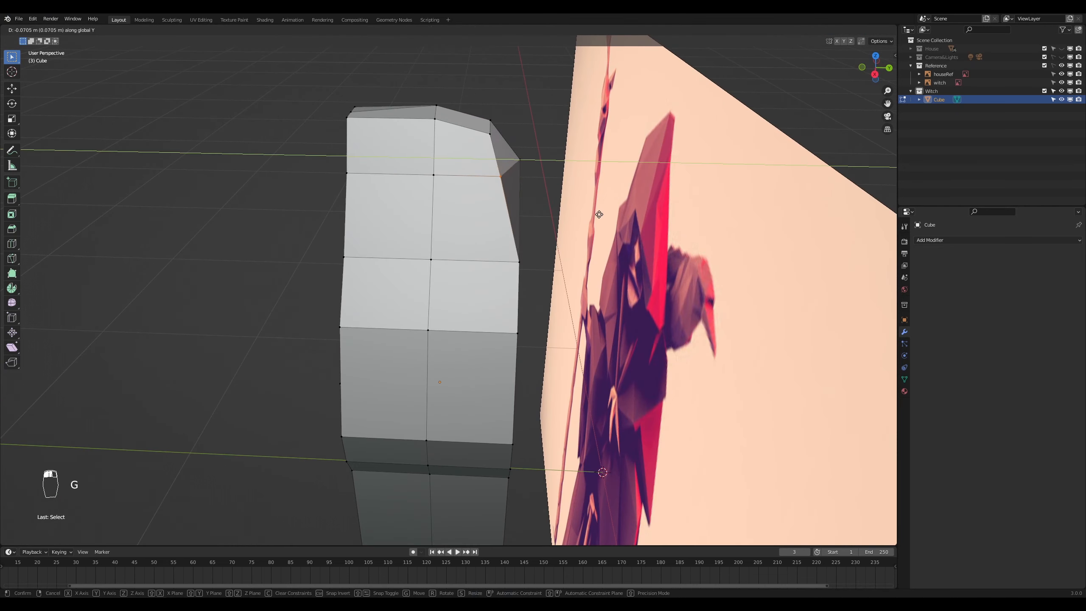
left_click(599, 214)
Step: Push the rear corner vertices of the hood's third ring inward along Y, and ease them slightly back outward
left_click(525, 259)
middle_click_drag(525, 259, 725, 247)
middle_click_drag(247, 308, 424, 338)
key("g")
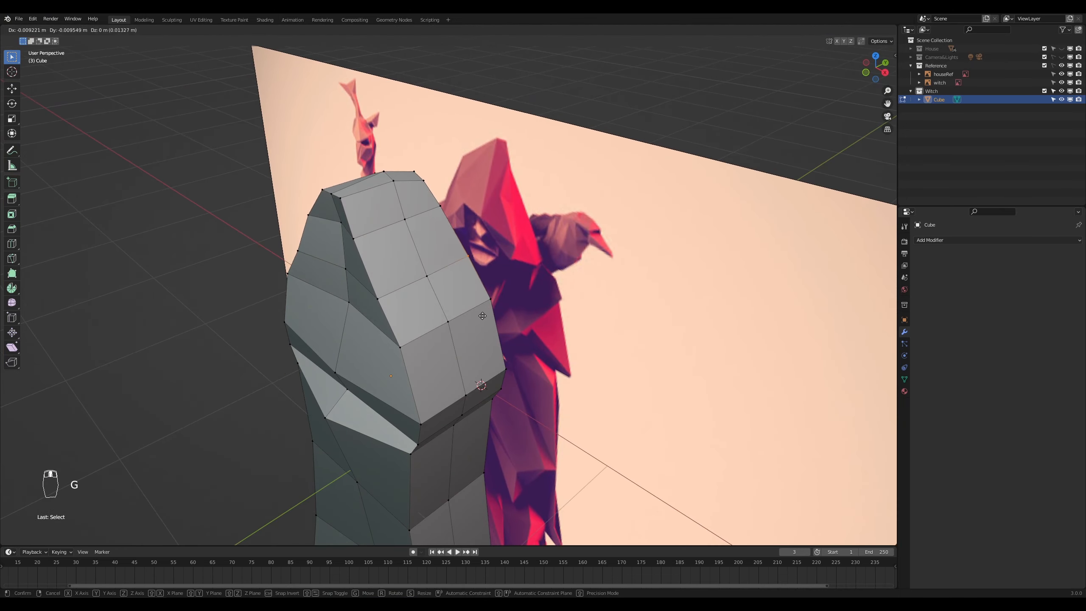
left_click(475, 320)
middle_click_drag(475, 320, 562, 351)
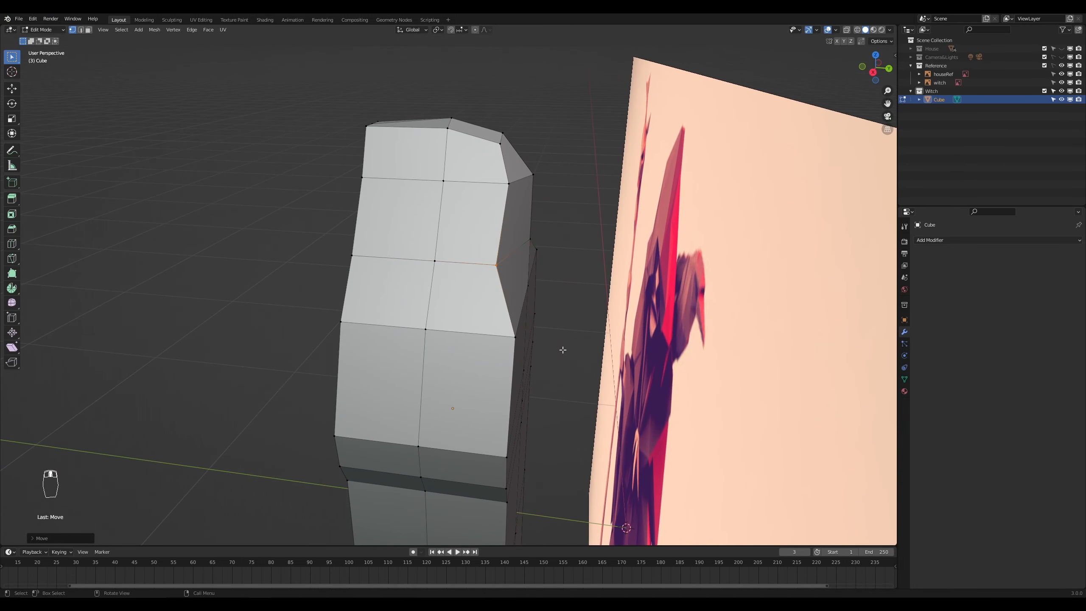
key("g")
key("y")
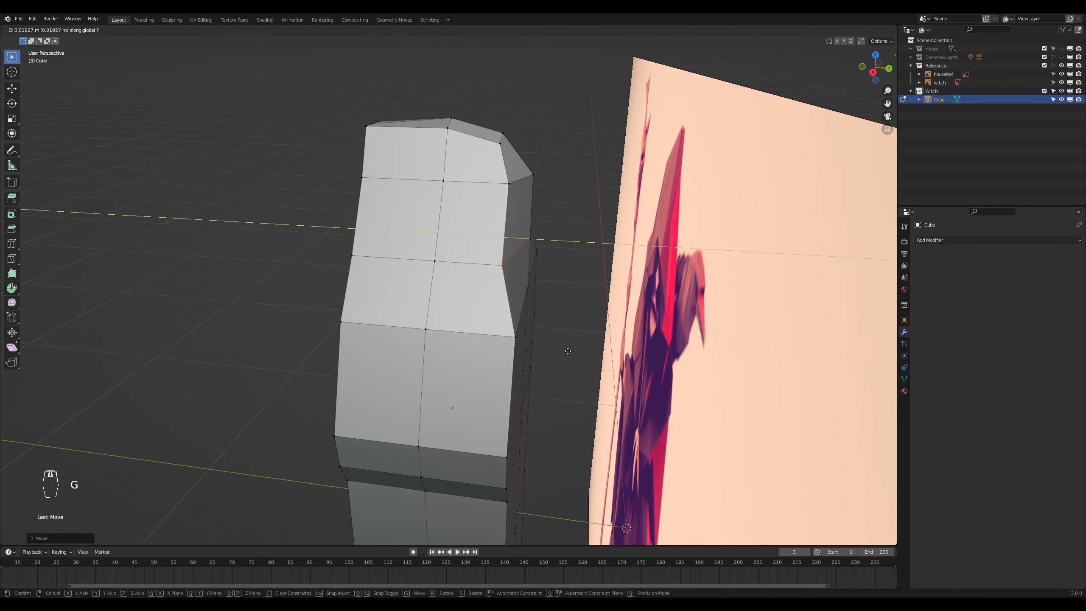
left_click(511, 340)
Step: Push the rear corner vertices at the base of the hood inward along Y by about 0.13 m
left_click(518, 337)
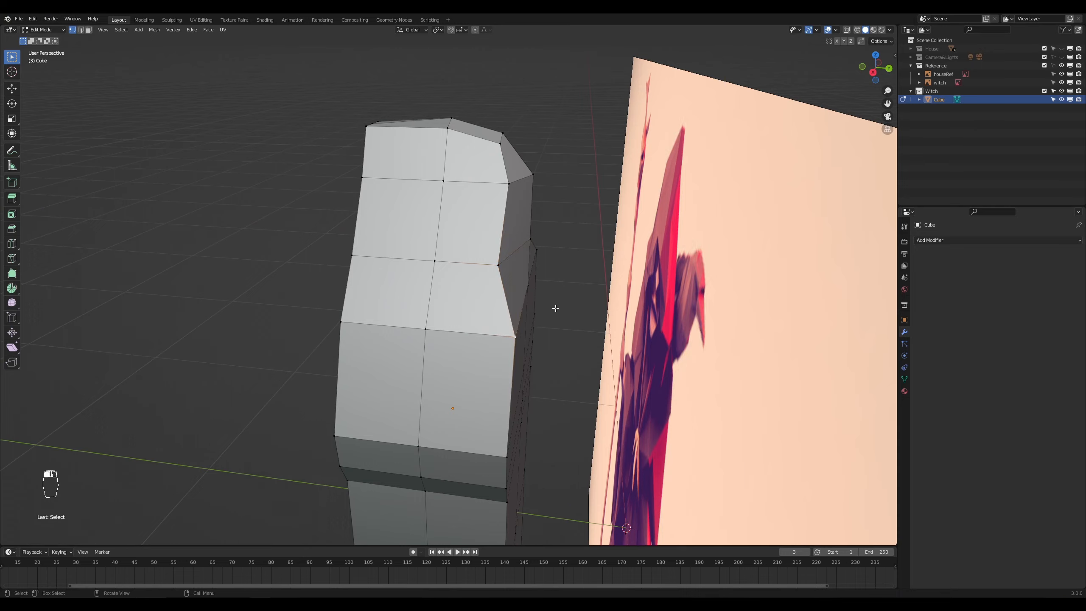
middle_click_drag(553, 308, 575, 256)
middle_click_drag(584, 354, 573, 342)
key("g")
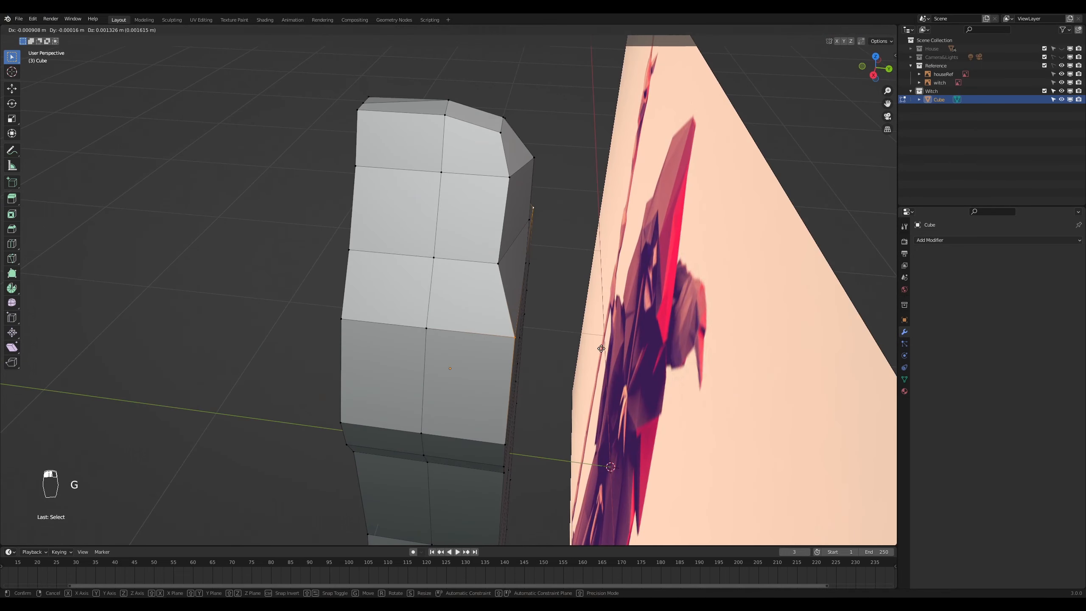
key("y")
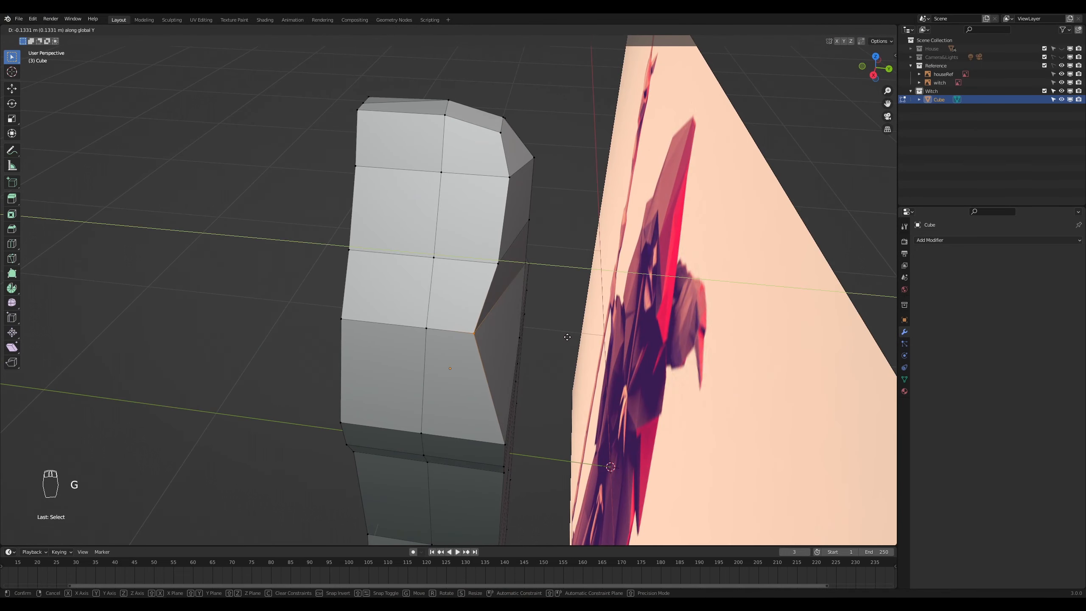
left_click(568, 342)
Step: Push the rear corner vertices of the cape's widest ring inward along Y
middle_click_drag(564, 370, 518, 451)
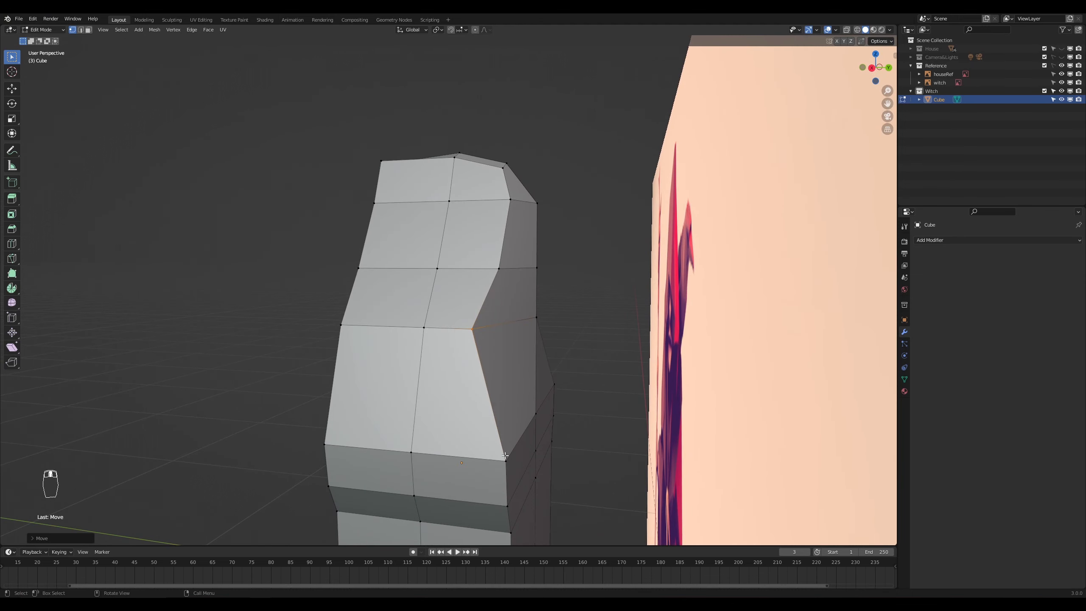
left_click(505, 455)
middle_click_drag(588, 399, 599, 417)
key("g")
key("y")
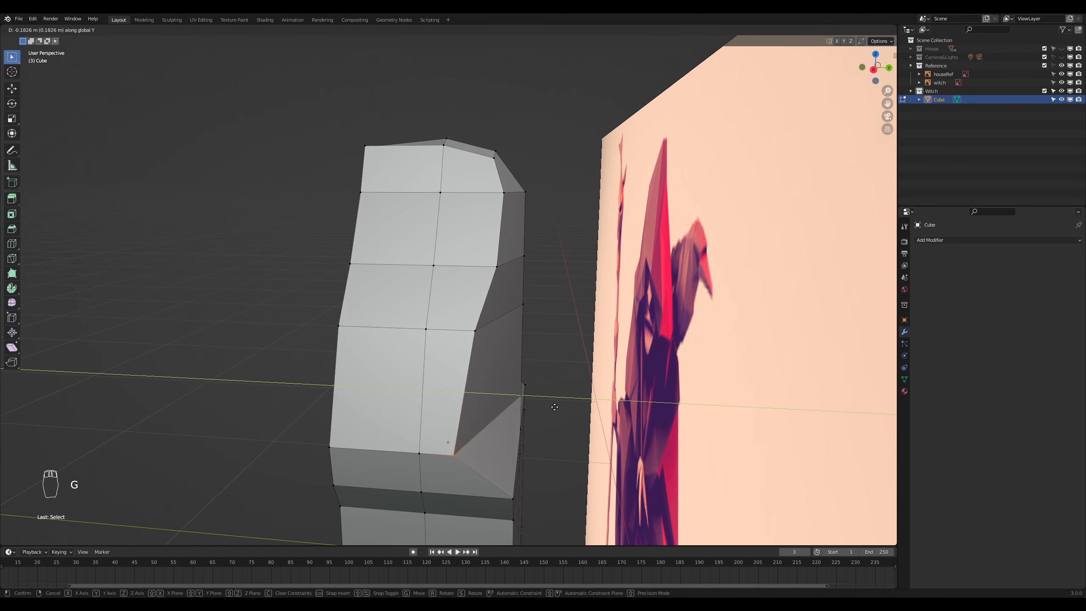
left_click(539, 437)
Step: Push the rear corner vertices of the two rings below the cape's widest ring inward along Y by about 0.06 m and 0.07 m
middle_click_drag(539, 437, 496, 396)
left_click(449, 364)
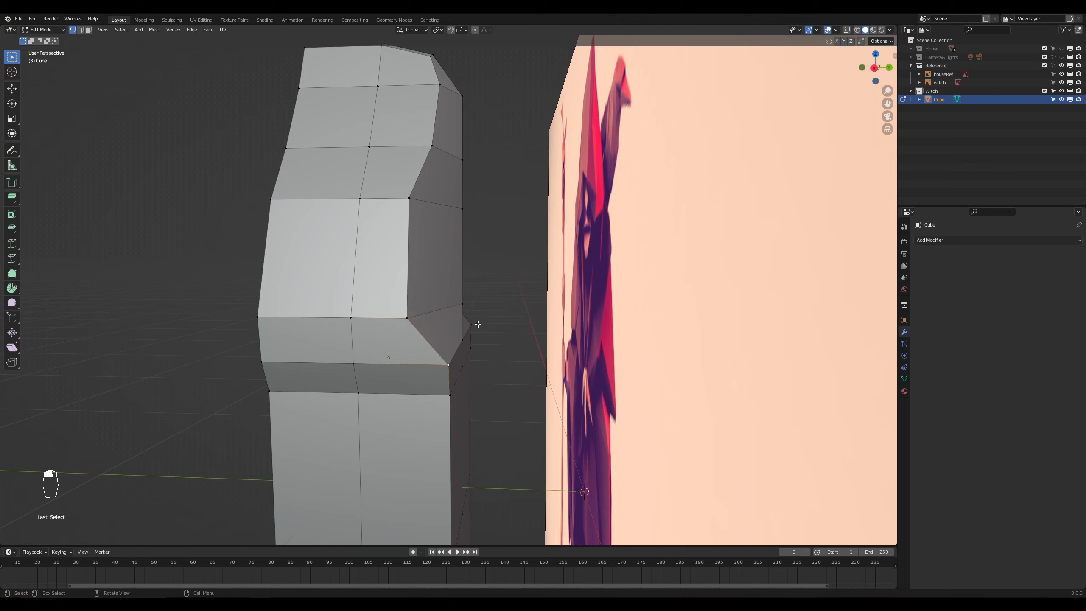
key("g")
key("y")
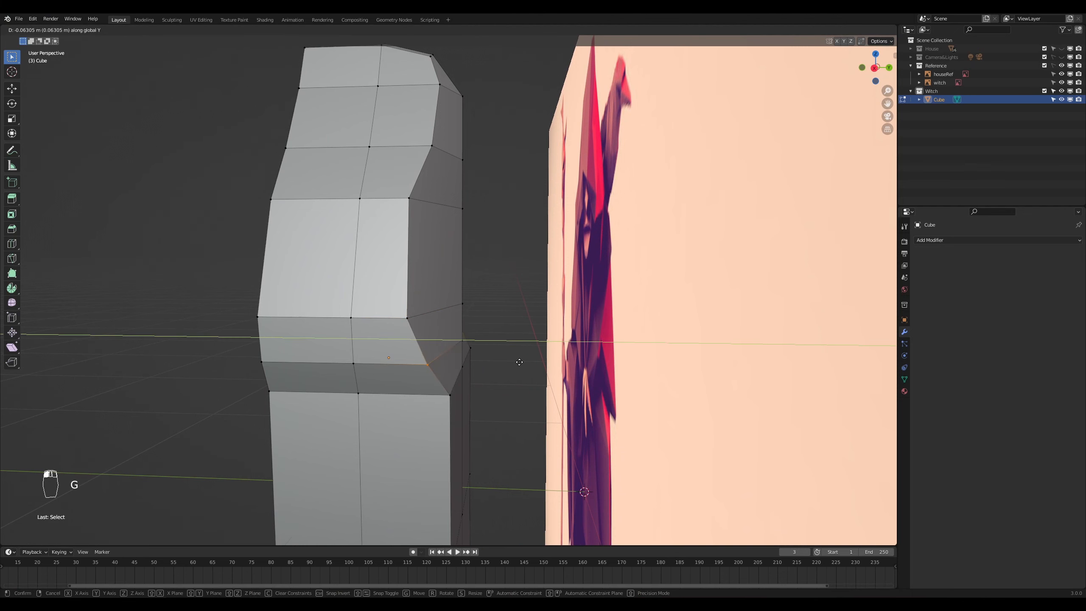
left_click(518, 362)
left_click(454, 396)
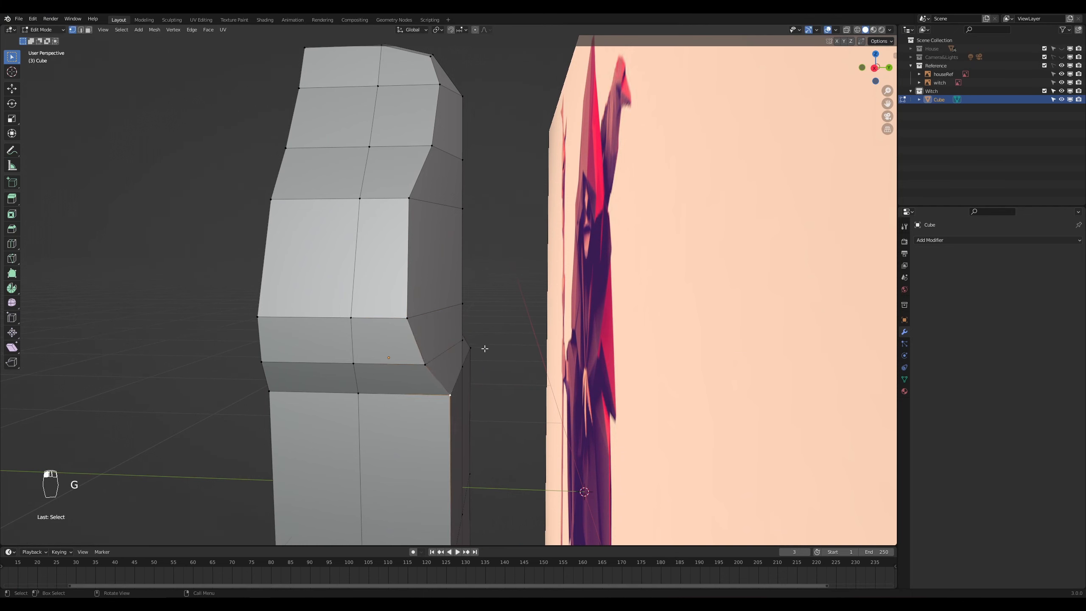
key("g")
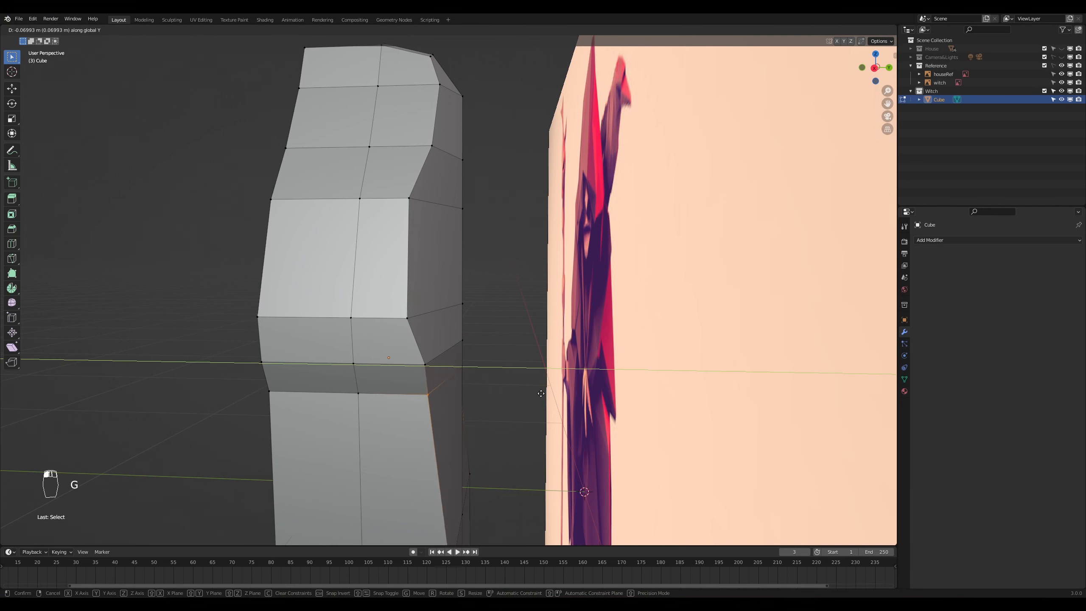
left_click(543, 393)
Step: Push the rear corner vertices of the upper skirt ring inward along Y
middle_click_drag(544, 406, 485, 420)
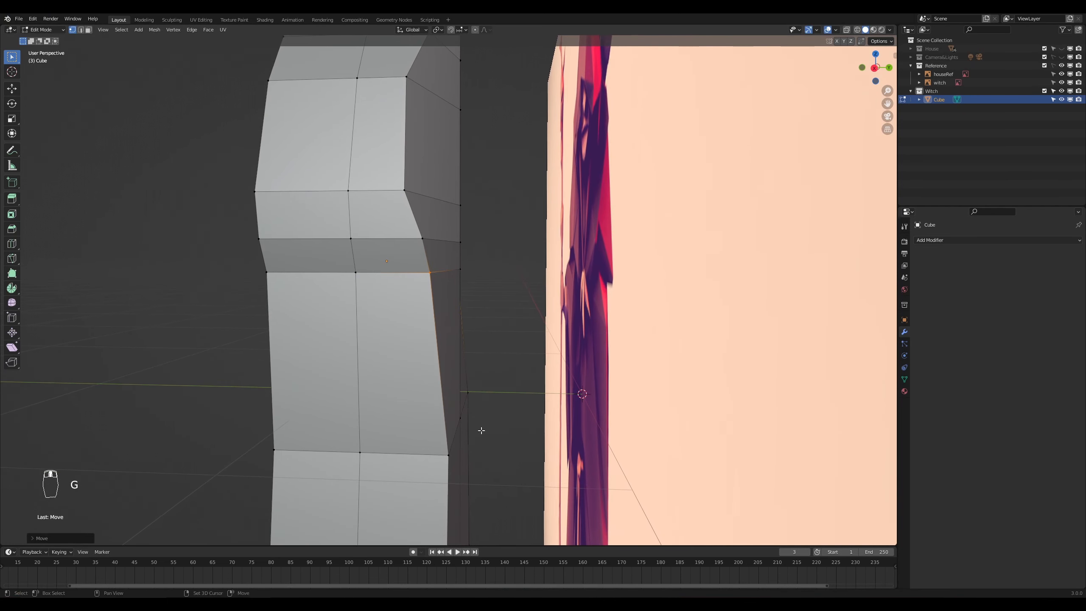
left_click(449, 454)
middle_click_drag(450, 453, 501, 355)
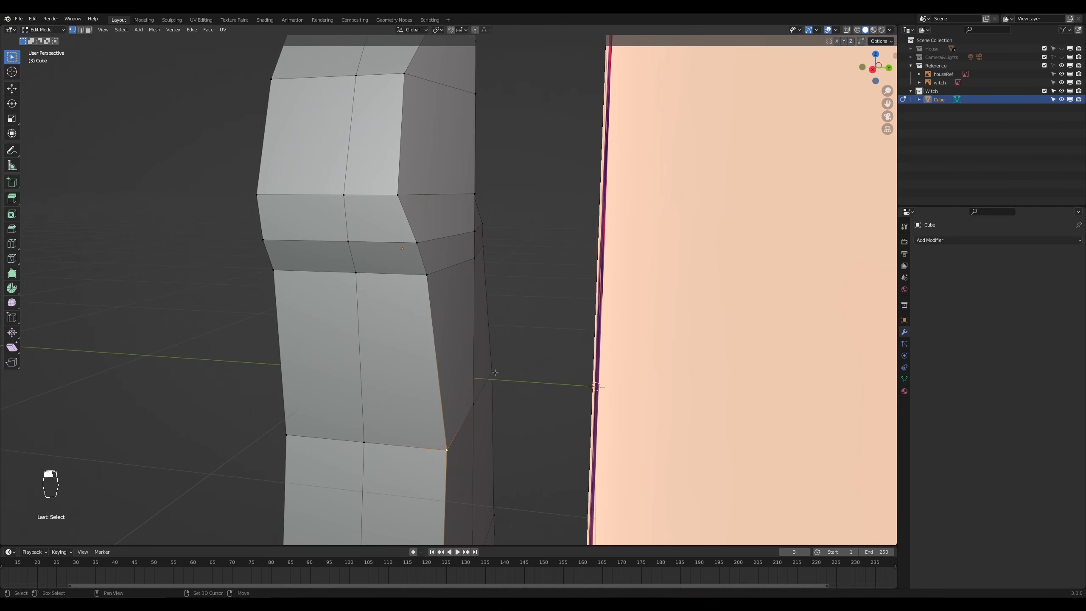
key("g")
left_click(543, 413)
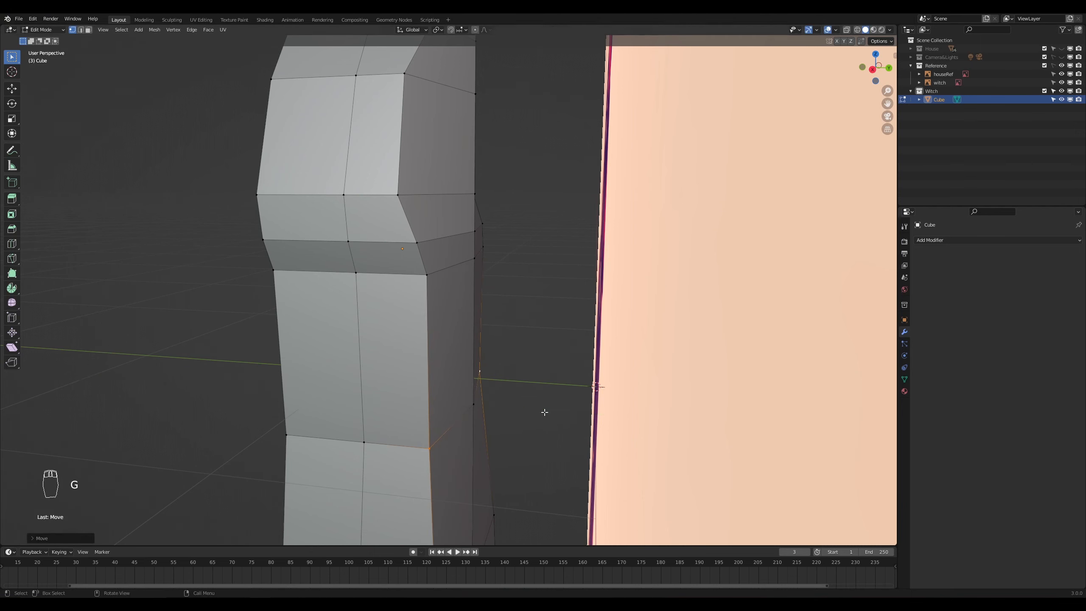
Step: Push the rear centre vertex of the lower skirt ring inward along Y and pull that ring's rear corner vertices slightly outward
middle_click_drag(543, 413, 514, 455)
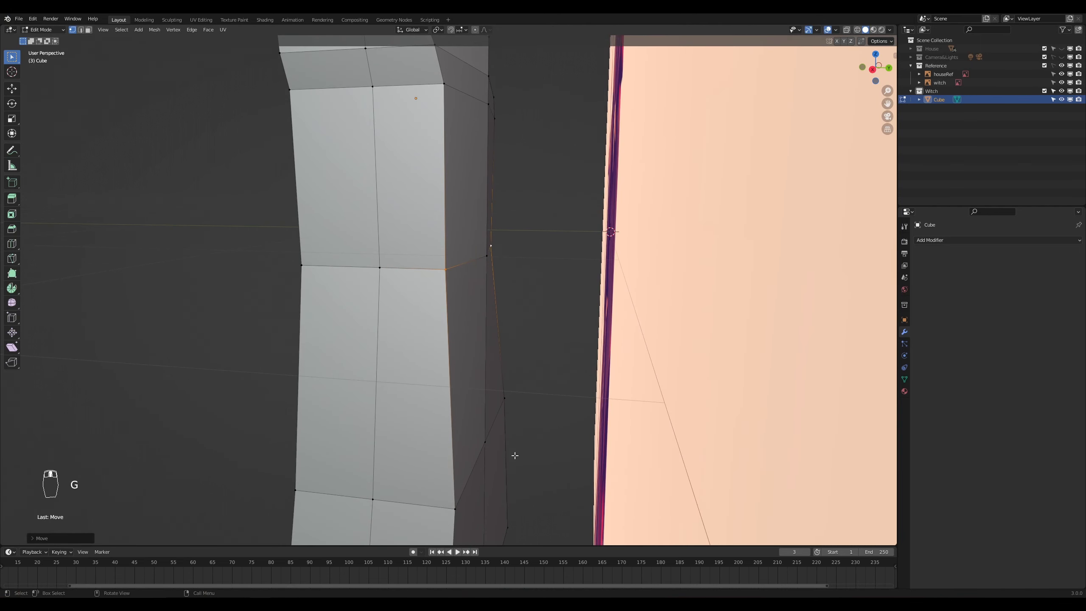
left_click(454, 507)
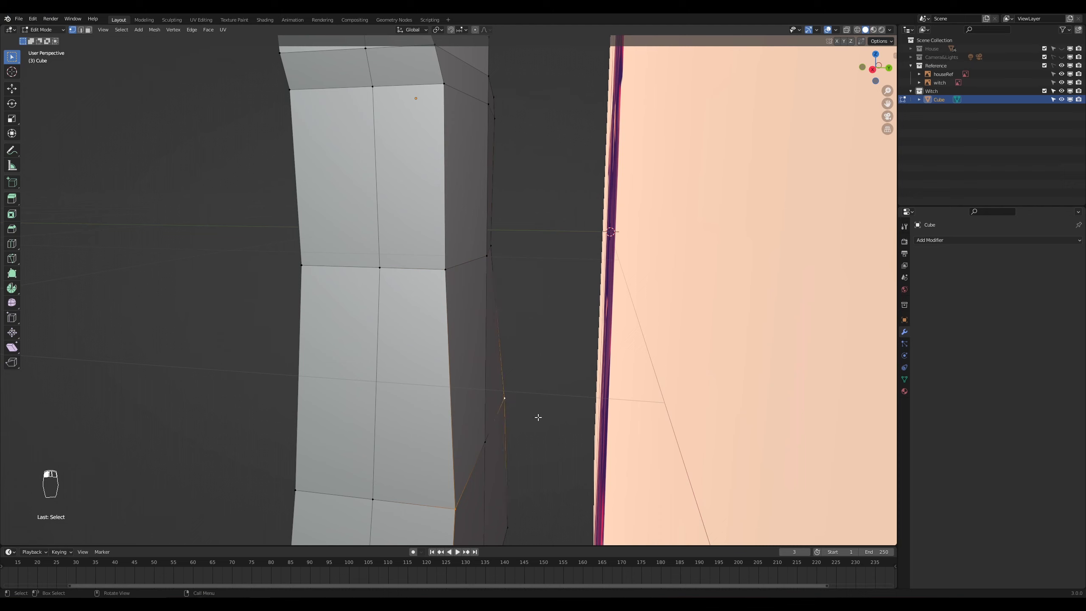
key("g")
key("y")
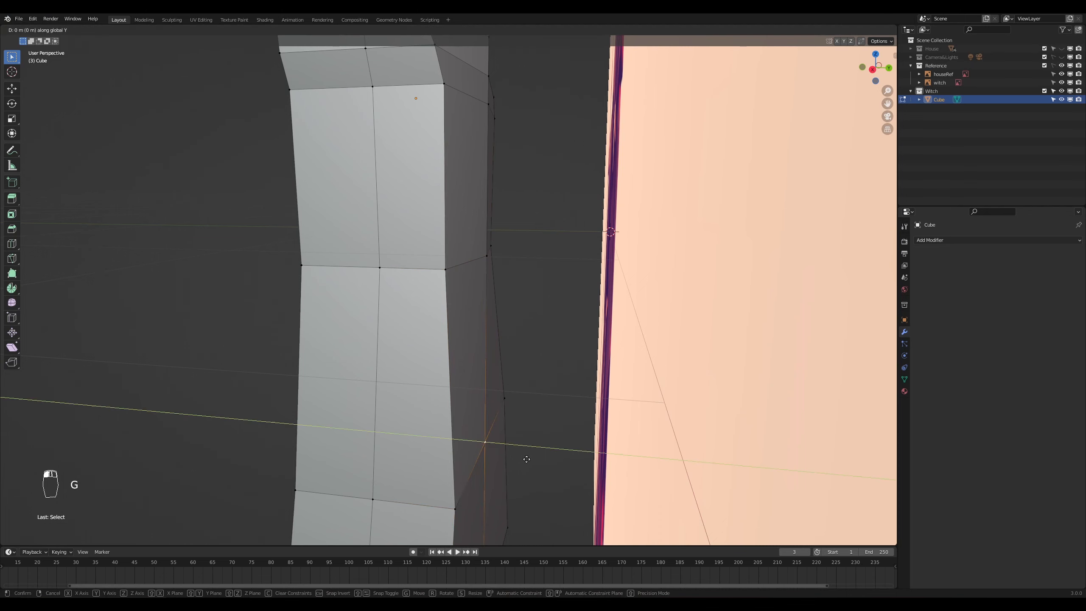
left_click(515, 463)
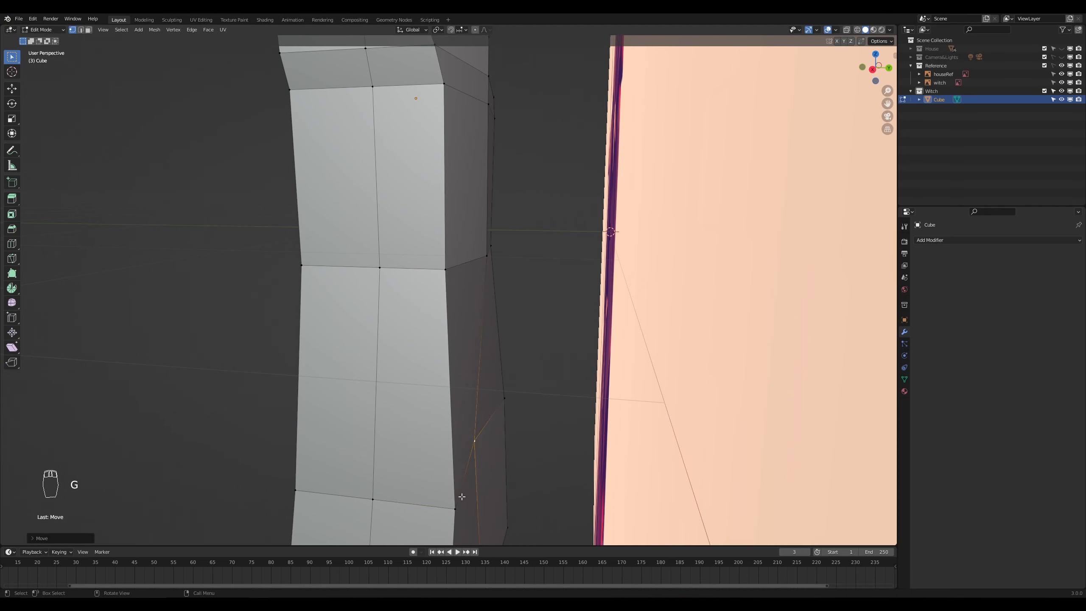
left_click(455, 509)
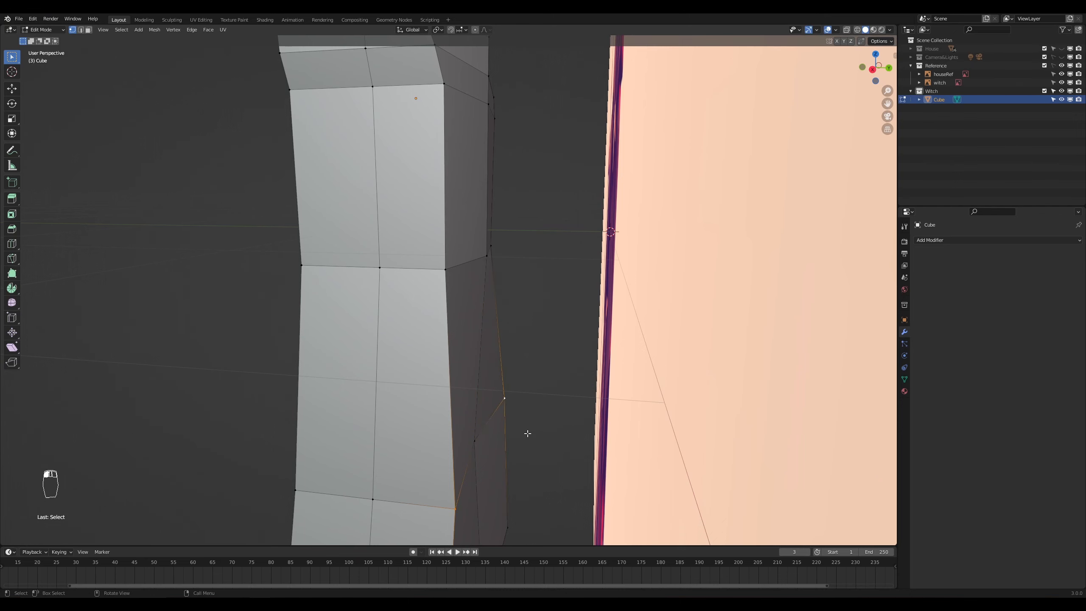
key("g")
left_click(548, 480)
Step: Push the rear centre vertex of the robe's bottom hem inward along Y by about 0.05 m
middle_click_drag(548, 481, 543, 259)
left_click(486, 453)
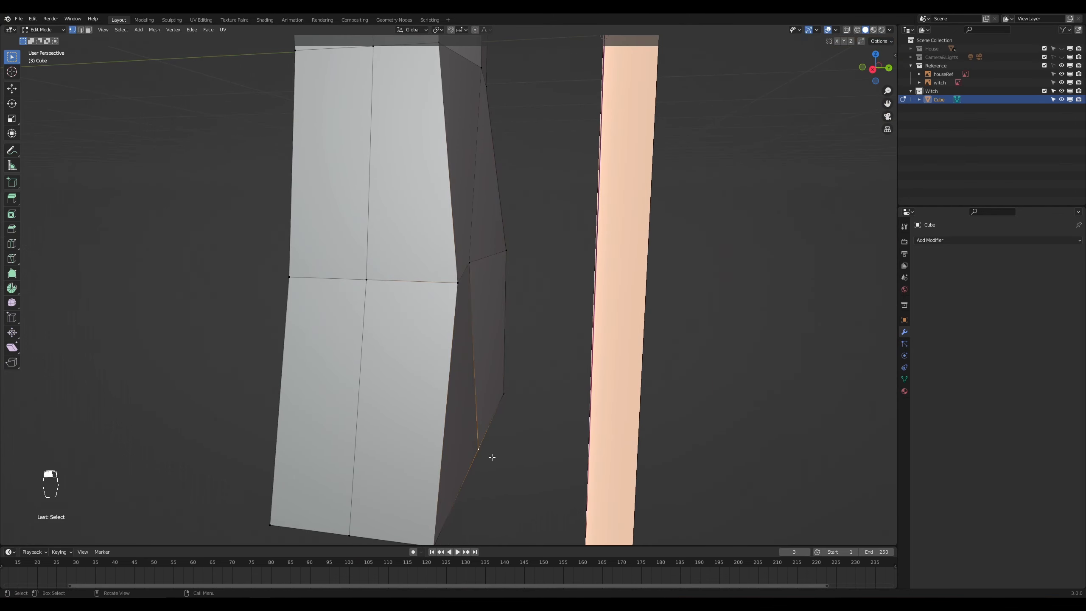
key("g")
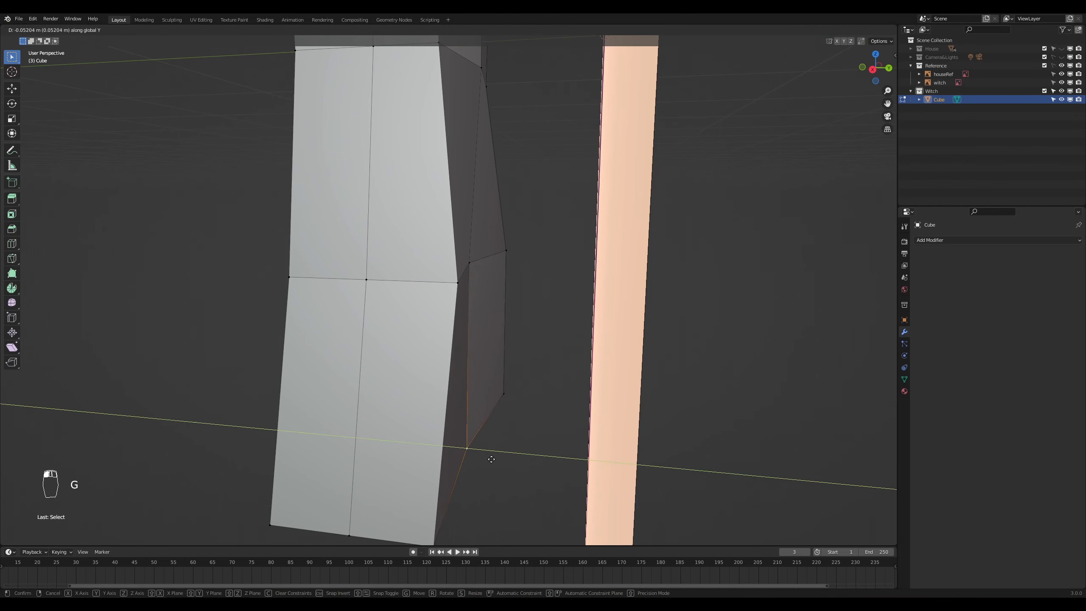
left_click(491, 459)
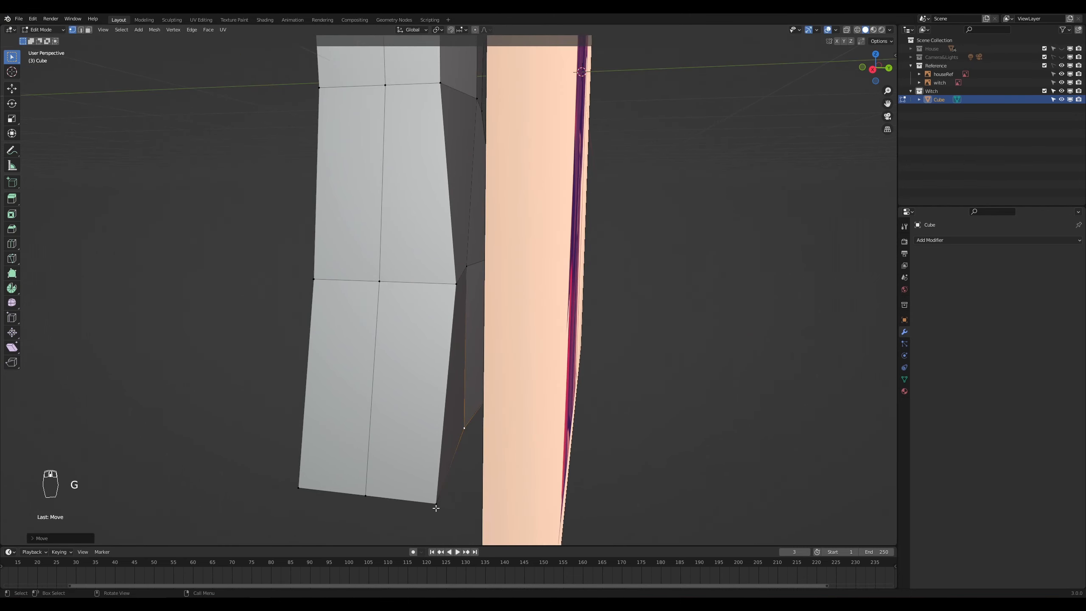
Step: Select both rear corner vertices of the robe's bottom hem and scale the distance between them
left_click(436, 509)
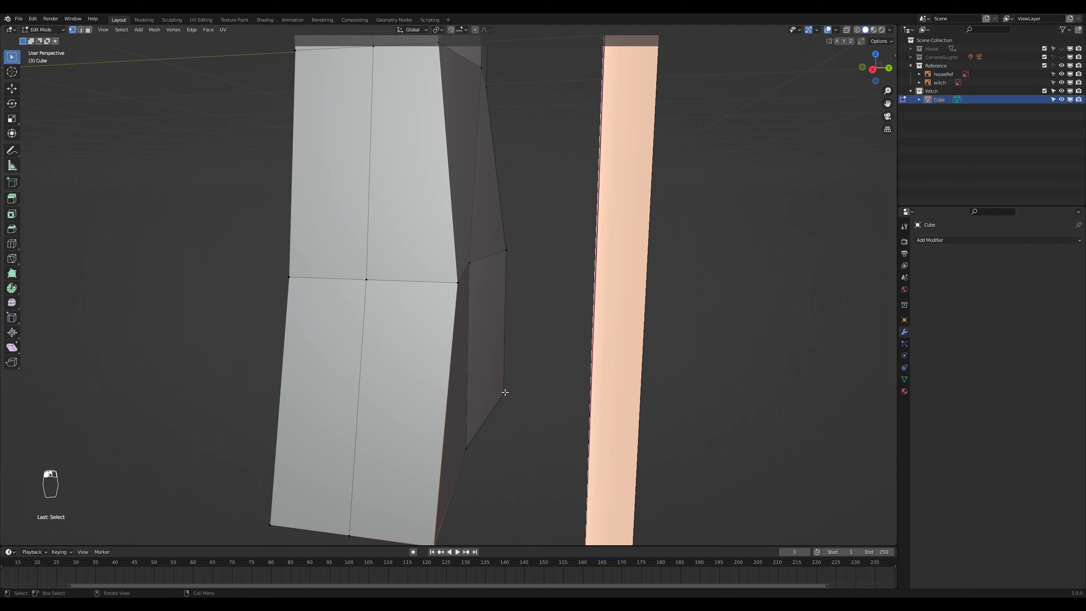
middle_click_drag(506, 394, 307, 314)
middle_click_drag(621, 352, 578, 341)
key("s")
left_click(603, 358)
Step: Scale the middle side vertices of the ring just under the cape inward along X
left_click(517, 311)
middle_click_drag(517, 311, 653, 341)
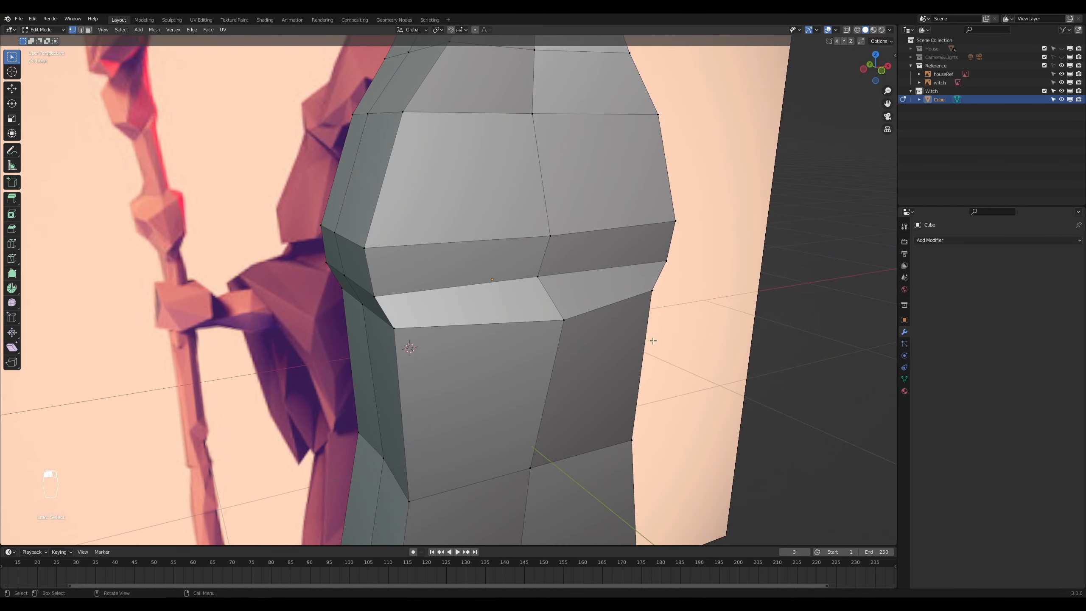
middle_click_drag(366, 306, 619, 367)
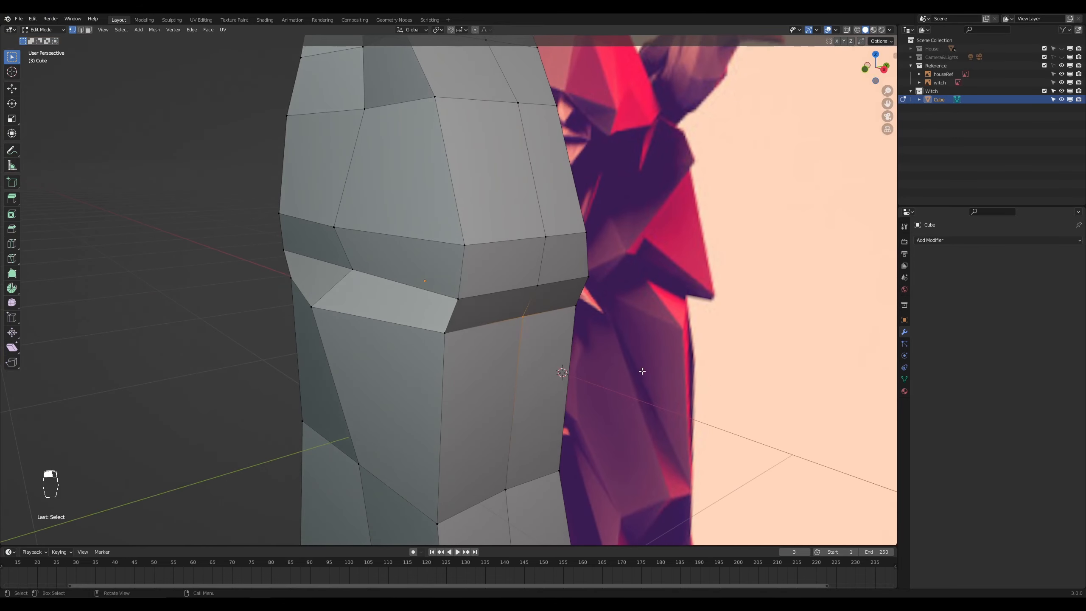
key("s")
key("x")
left_click(618, 367)
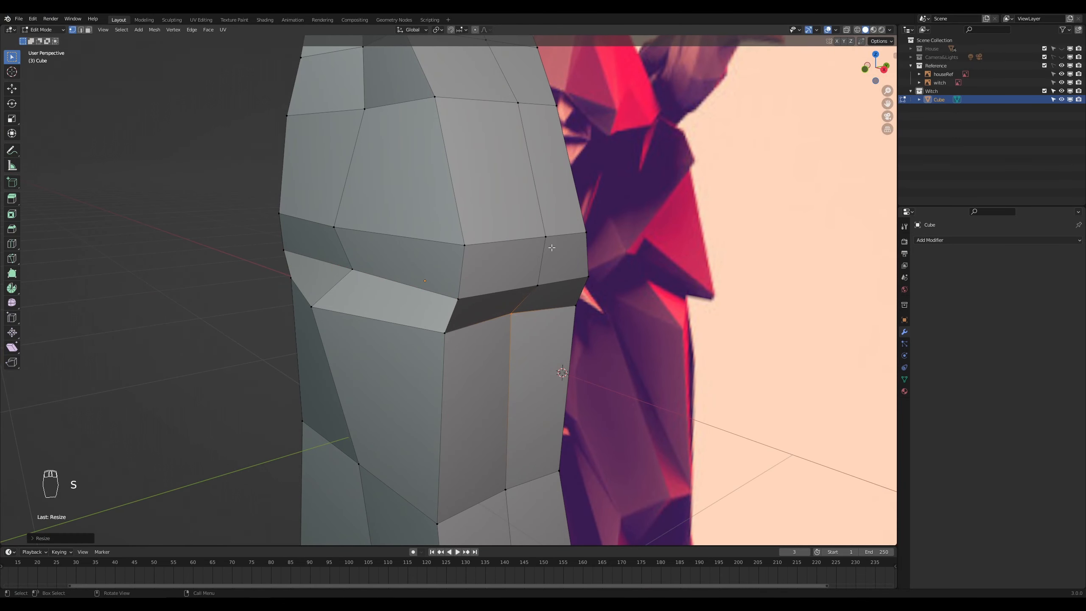
middle_click_drag(552, 247, 642, 364)
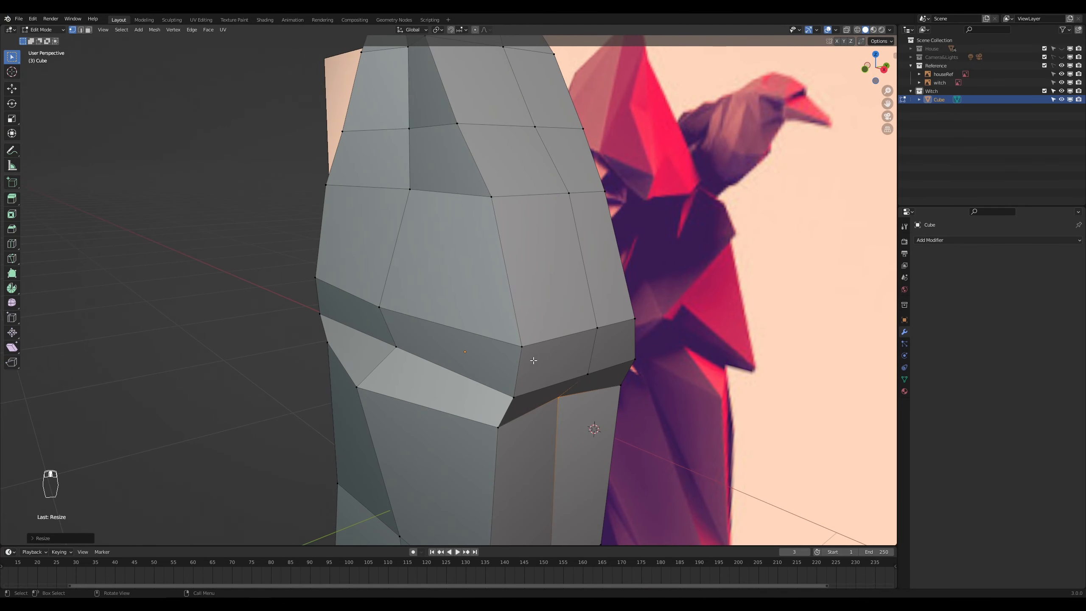
middle_click_drag(534, 361, 640, 381)
key("2")
left_click(417, 237, "alt")
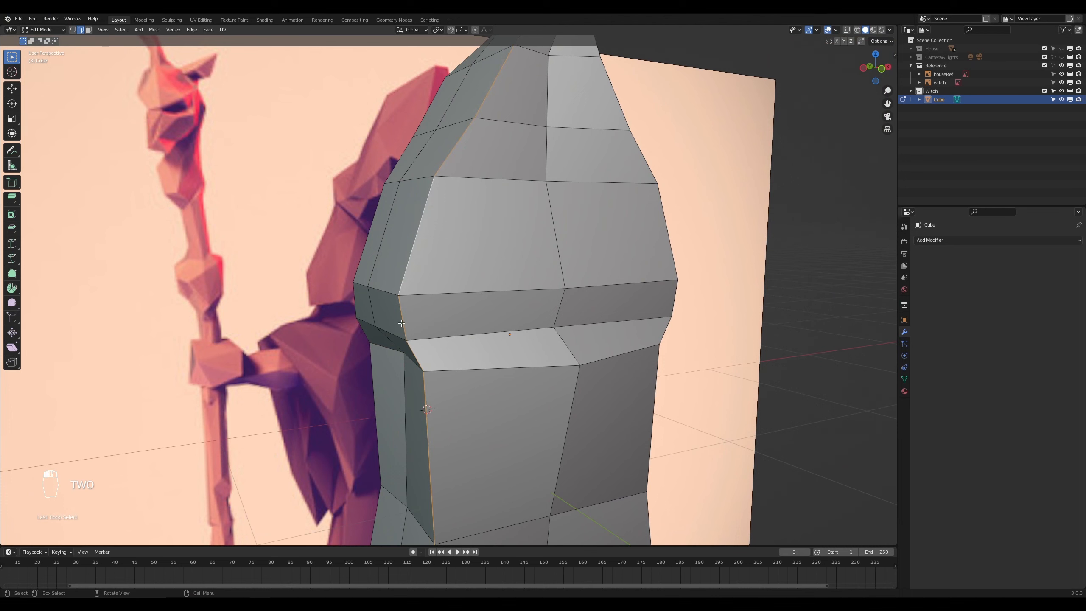
left_click(627, 319)
middle_click_drag(662, 322, 646, 325)
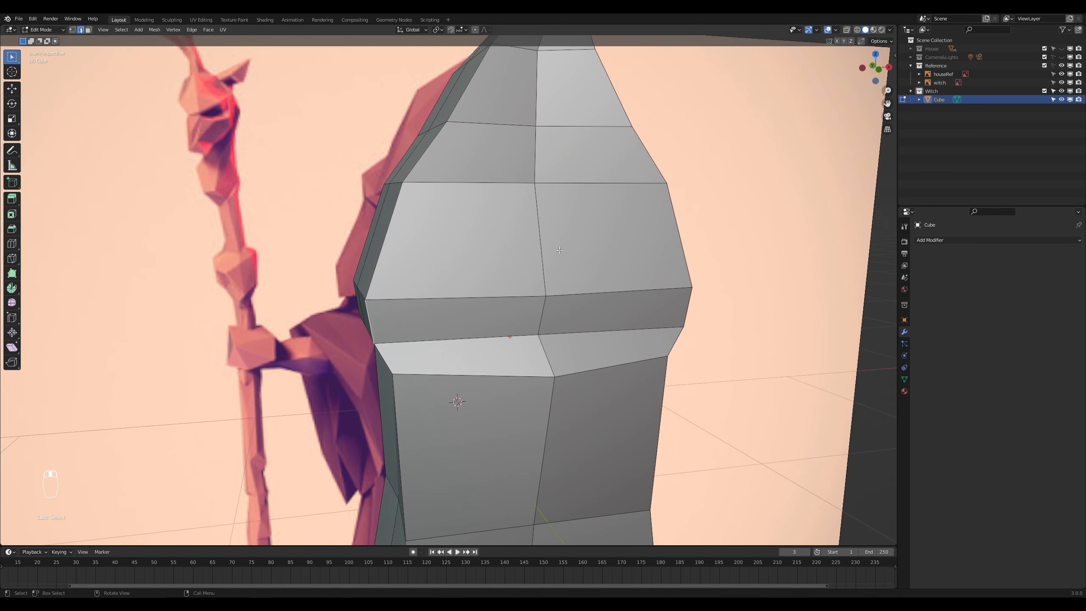
Step: Select the front corner edge chains on both sides of the hood and scale them inward along X to about 0.9
middle_click_drag(548, 129, 531, 264, "shift")
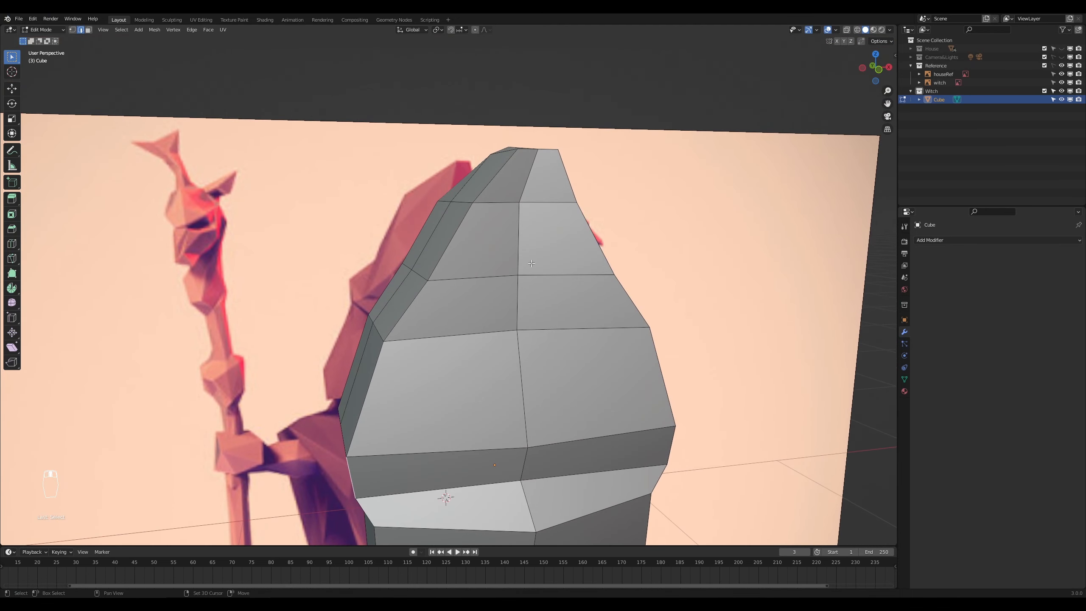
left_click(507, 164, "ctrl")
middle_click_drag(508, 165, 552, 232)
left_click(475, 179, "shift")
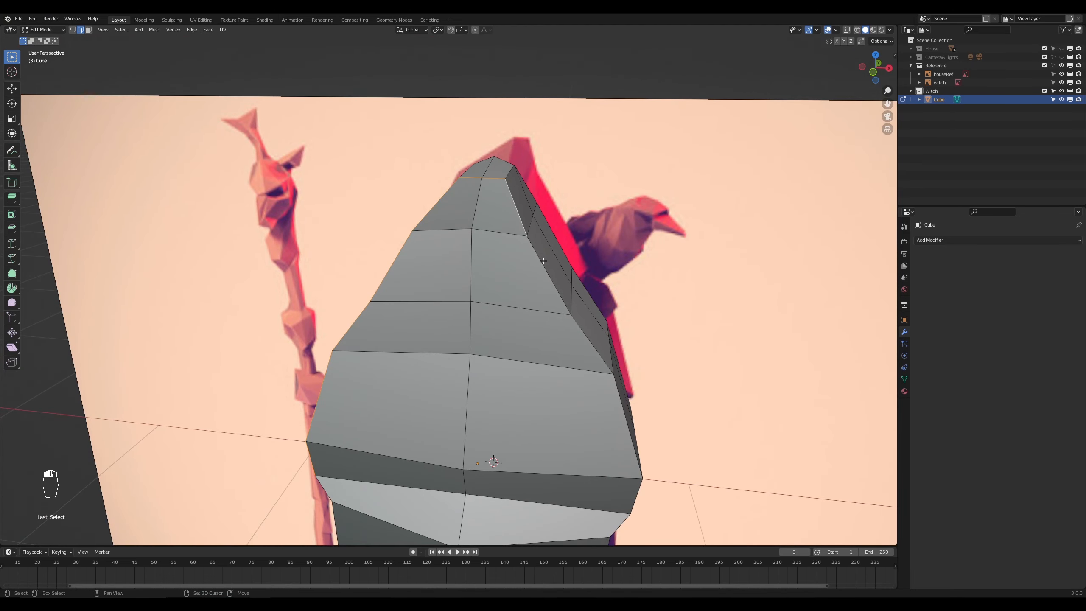
left_click(638, 453, "ctrl")
middle_click_drag(638, 454, 663, 473)
key("s")
key("x")
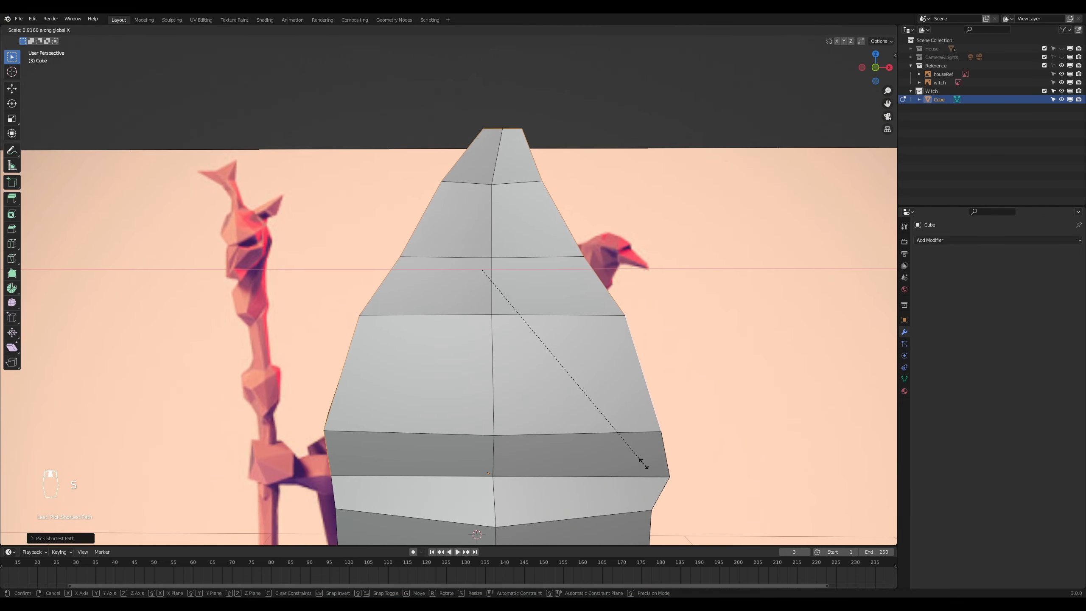
left_click(632, 454)
Step: Lower the front edges of the hood's tip along Z by about 0.015 m
key("KP_1")
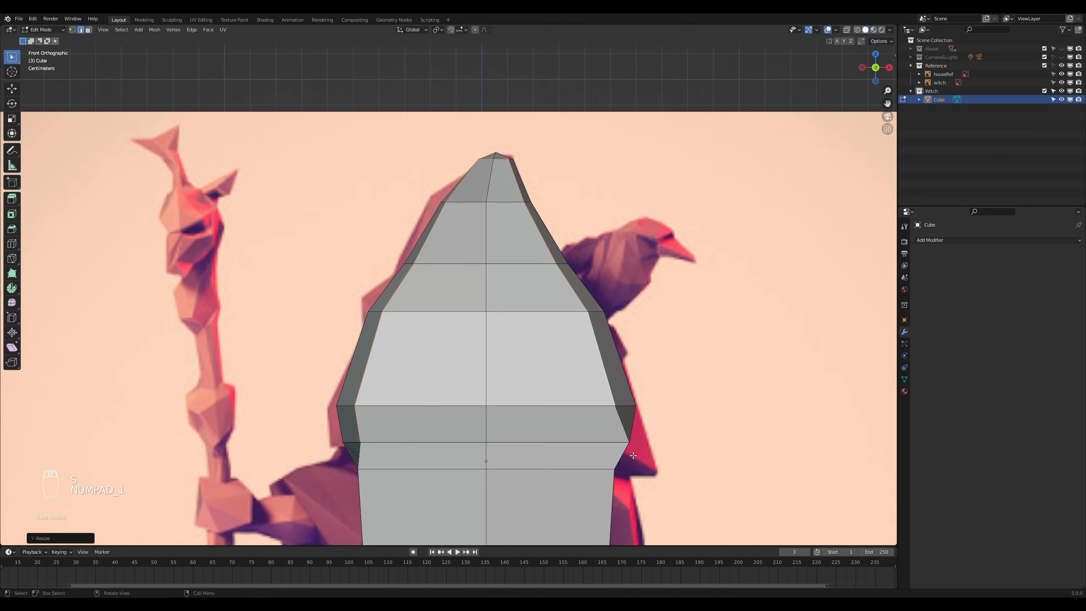
scroll(625, 426, "up", 1)
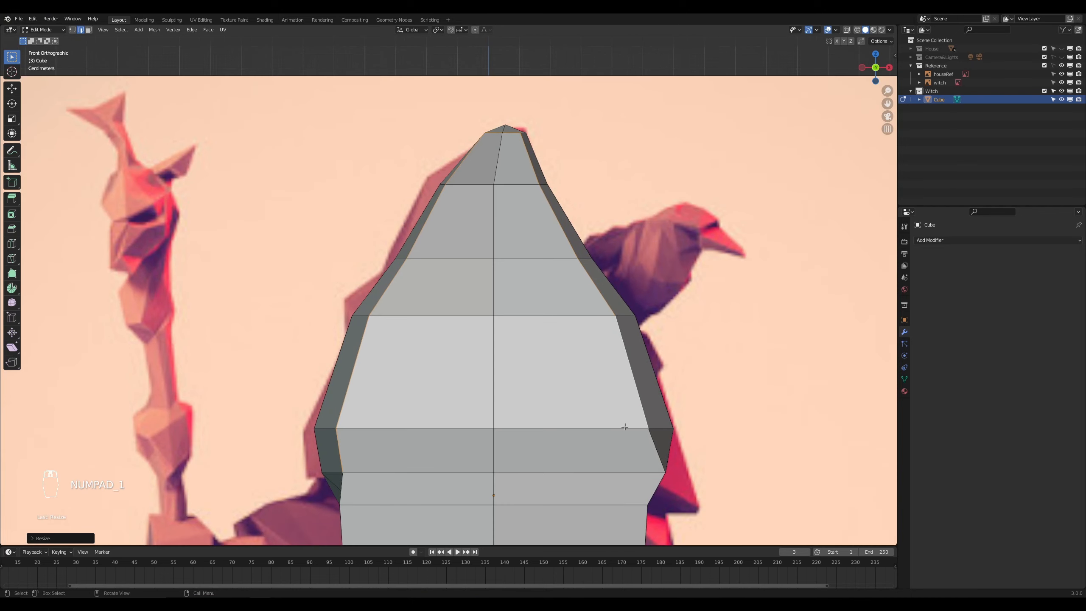
left_click(489, 134)
key("g")
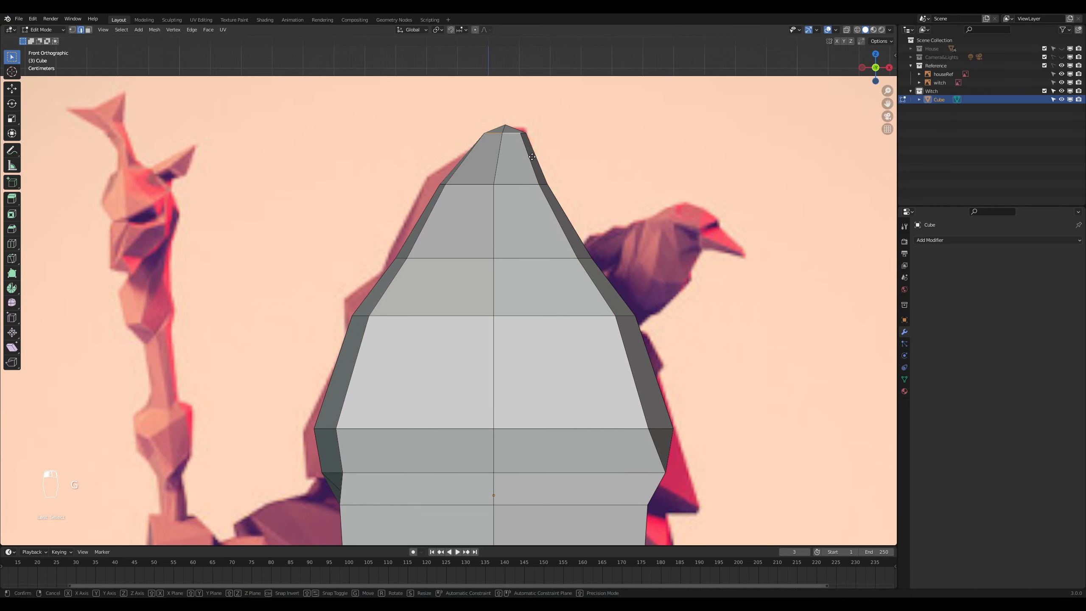
key("z")
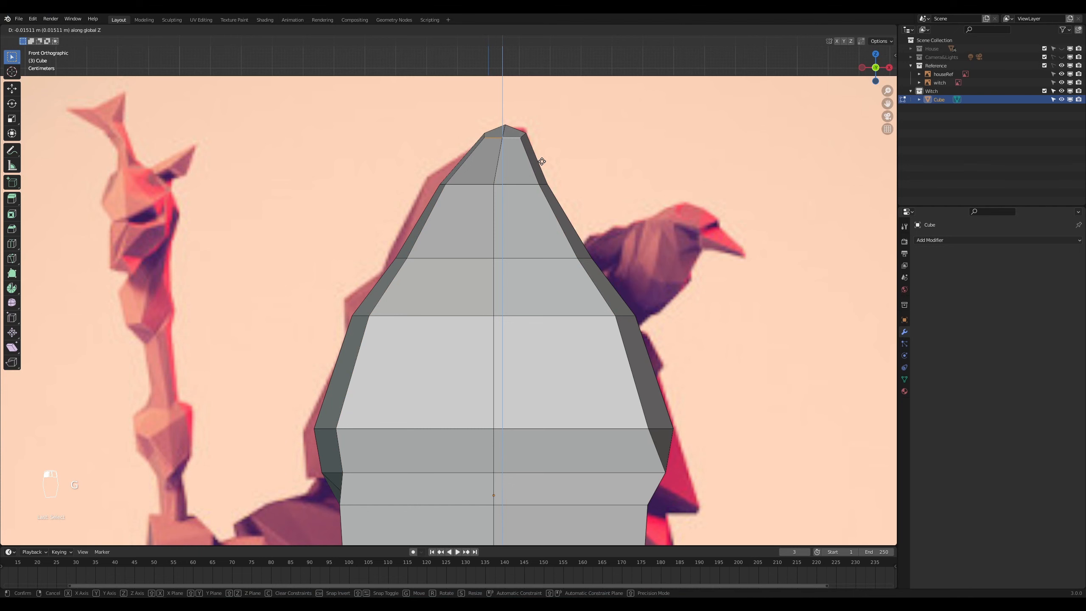
left_click(542, 161)
scroll(586, 243, "down", 1)
scroll(702, 453, "down", 1)
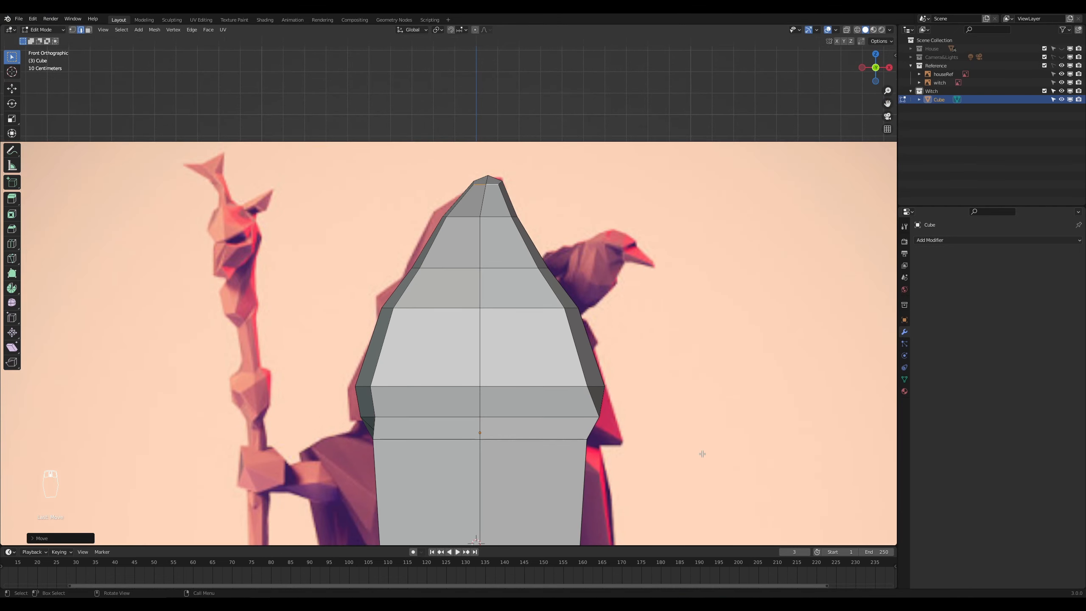
Step: Move the protruding front corner vertex at the cape's lower edge inward along X, in line with the robe's side
middle_click_drag(685, 469, 439, 462)
key("1")
middle_click_drag(696, 492, 656, 489)
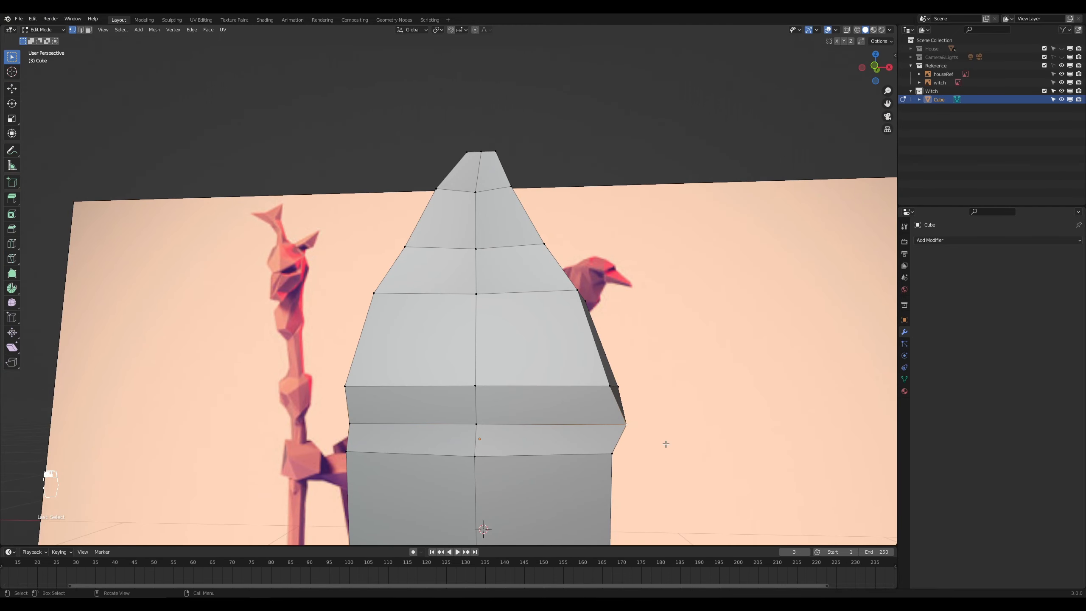
key("g")
key("x")
left_click(647, 444)
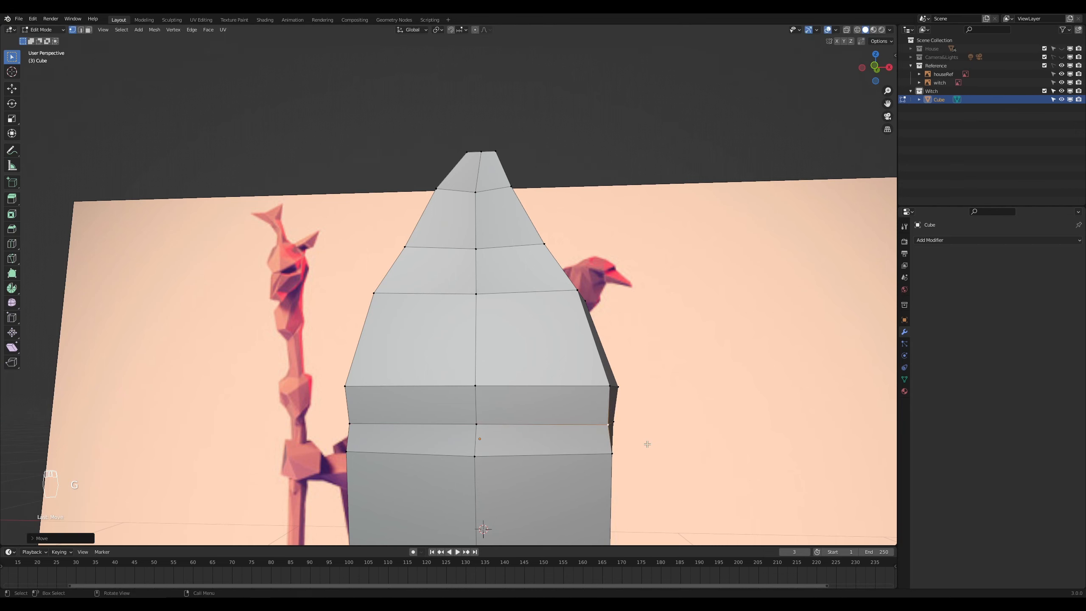
Step: Select all front faces of the hood and inset them by about 0.07 m
key("3")
left_click_drag(454, 182, 488, 255)
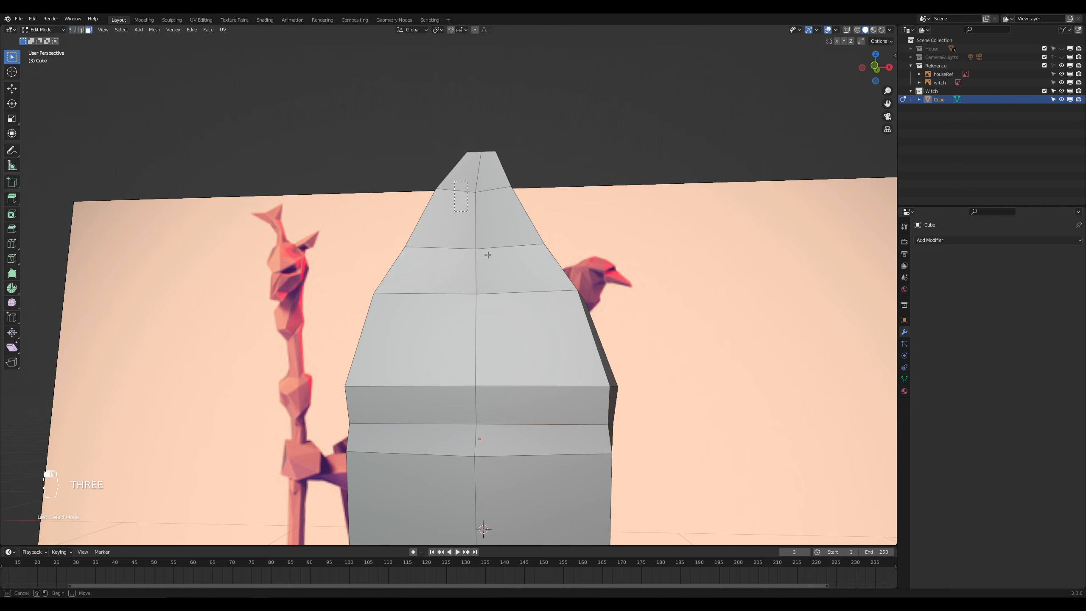
left_click_drag(514, 345, 526, 378)
key("i")
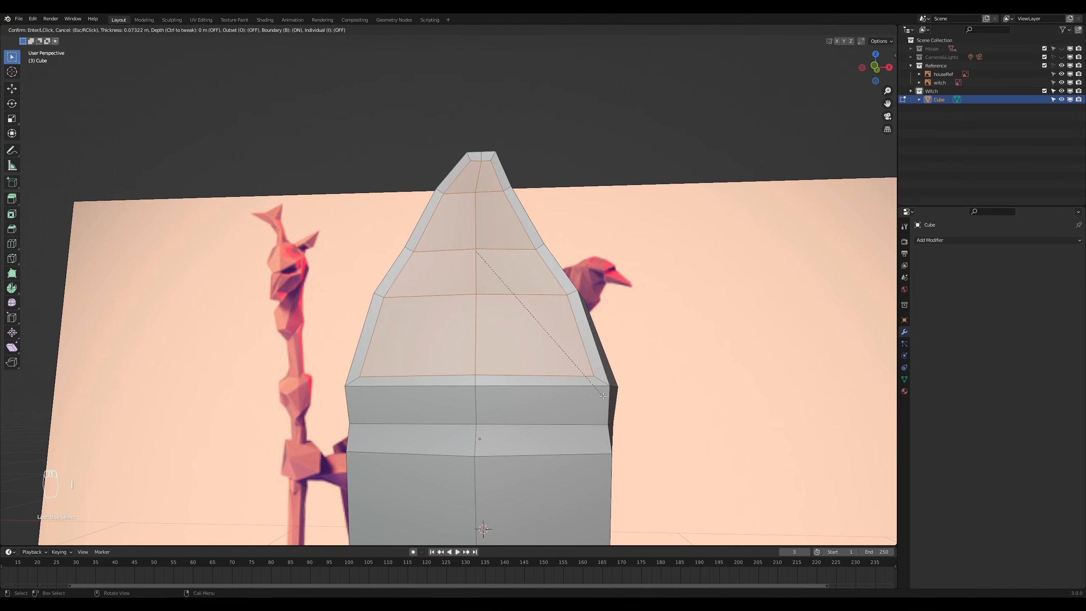
left_click(602, 396)
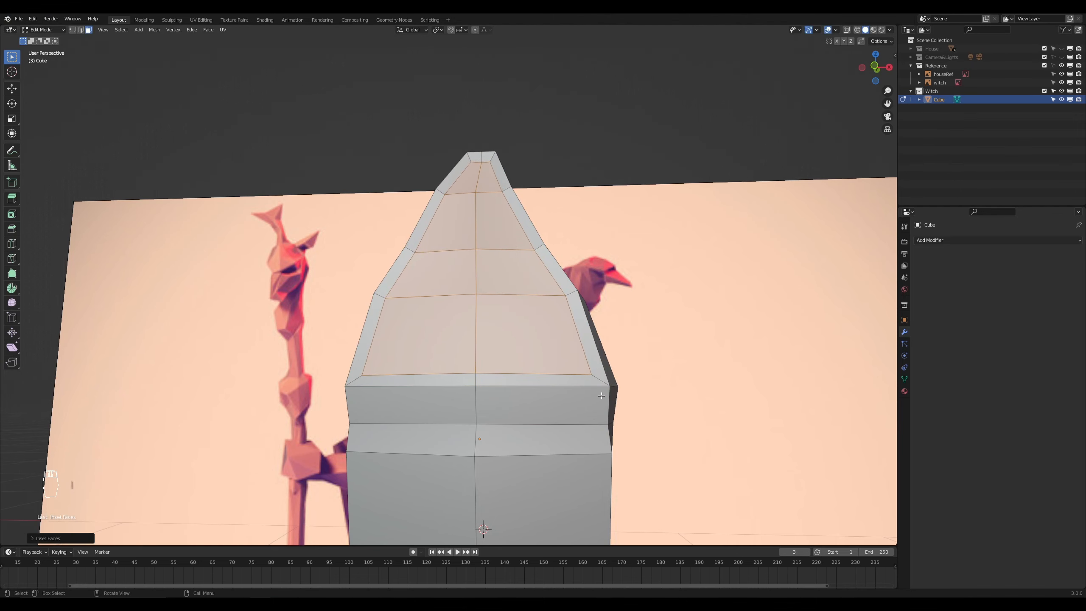
Step: Try to move the inset front faces of the hood in depth along Y
middle_click_drag(602, 396, 569, 434)
key("g")
left_click(449, 405)
key("g")
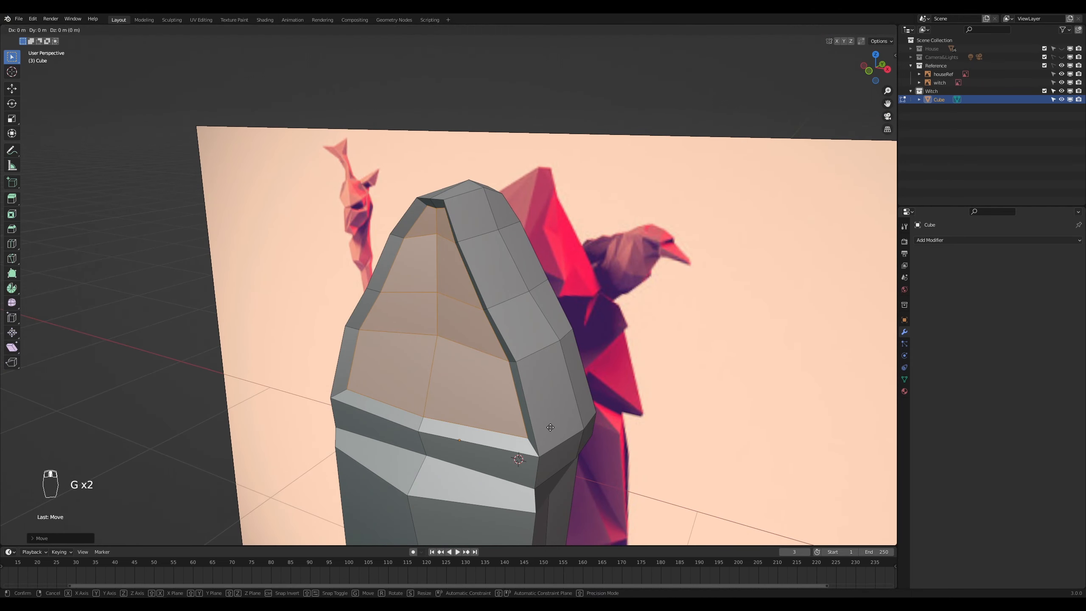
middle_click(547, 428)
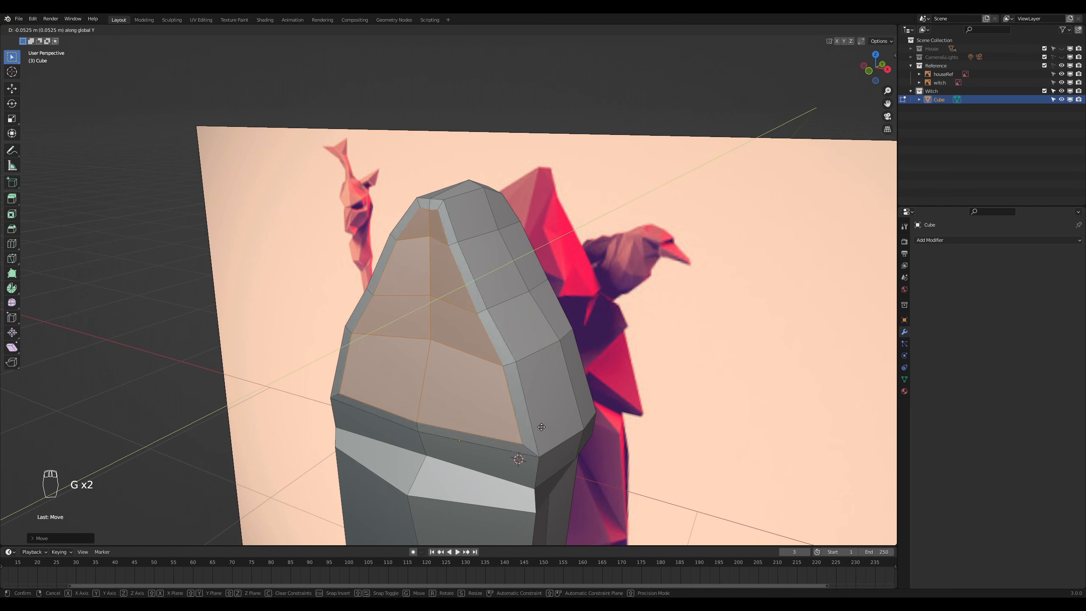
left_click(542, 424)
key("ctrl+z")
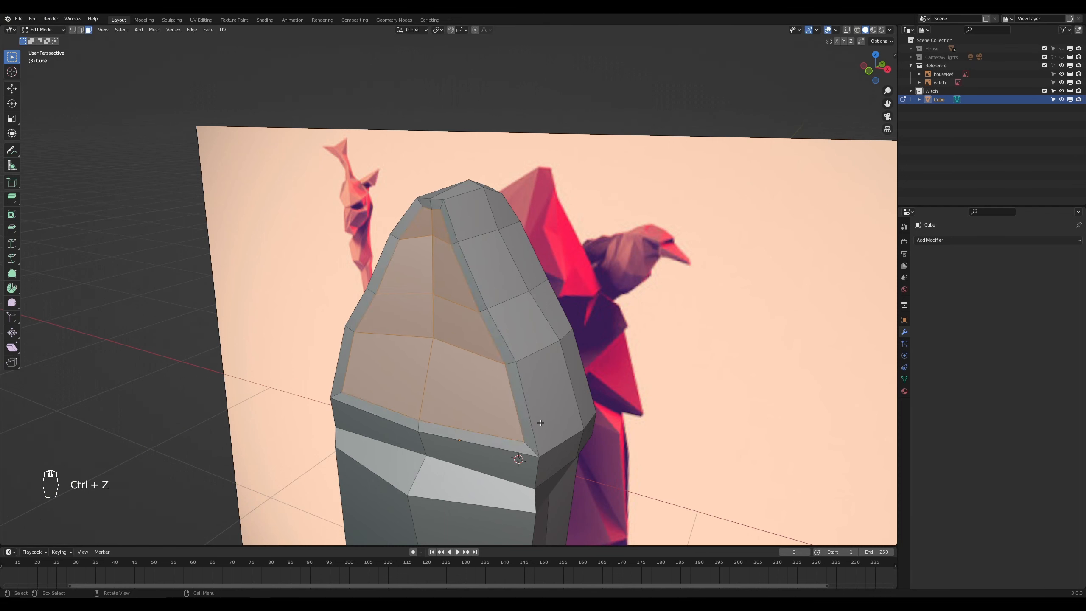
Step: Extrude the inset hood faces inward to form the hood opening and scale the recessed faces down
key("e")
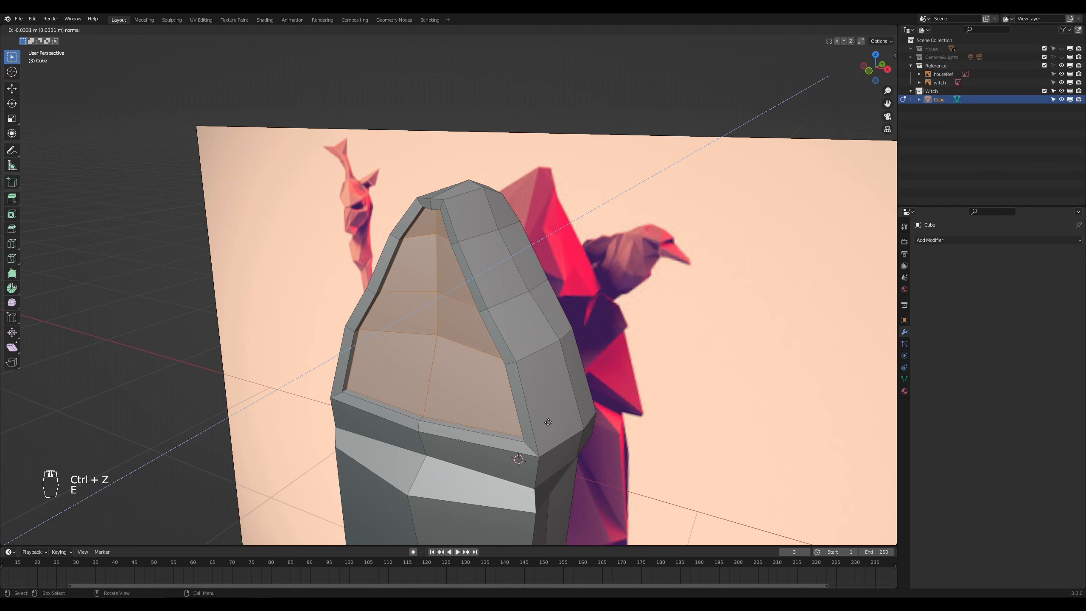
left_click(557, 420)
key("s")
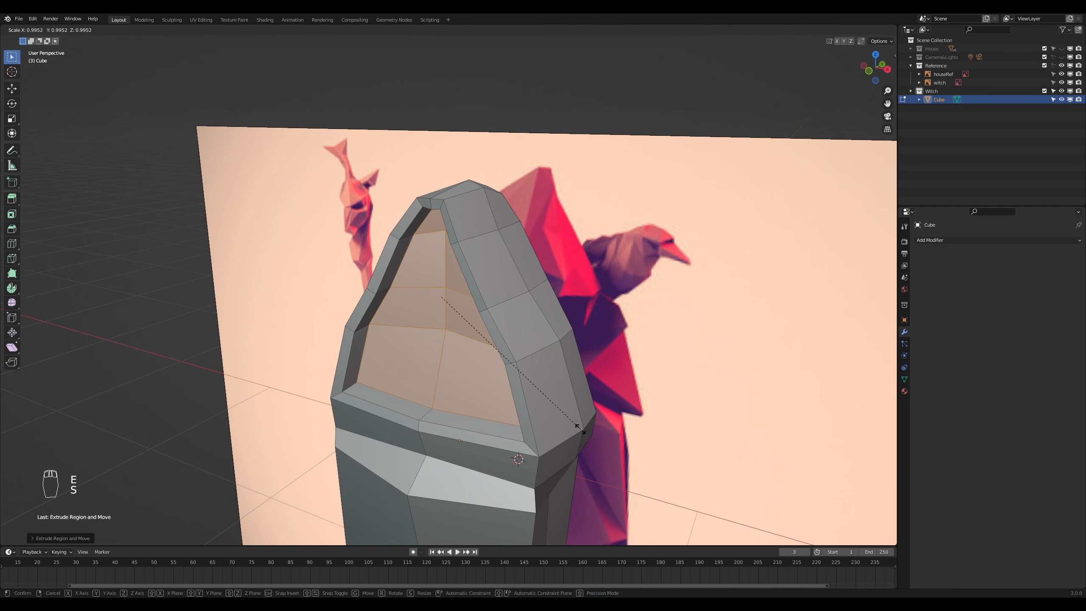
left_click(544, 419)
Step: In front view, lower the recessed hood faces slightly along Z and scale them down further
key("KP_1")
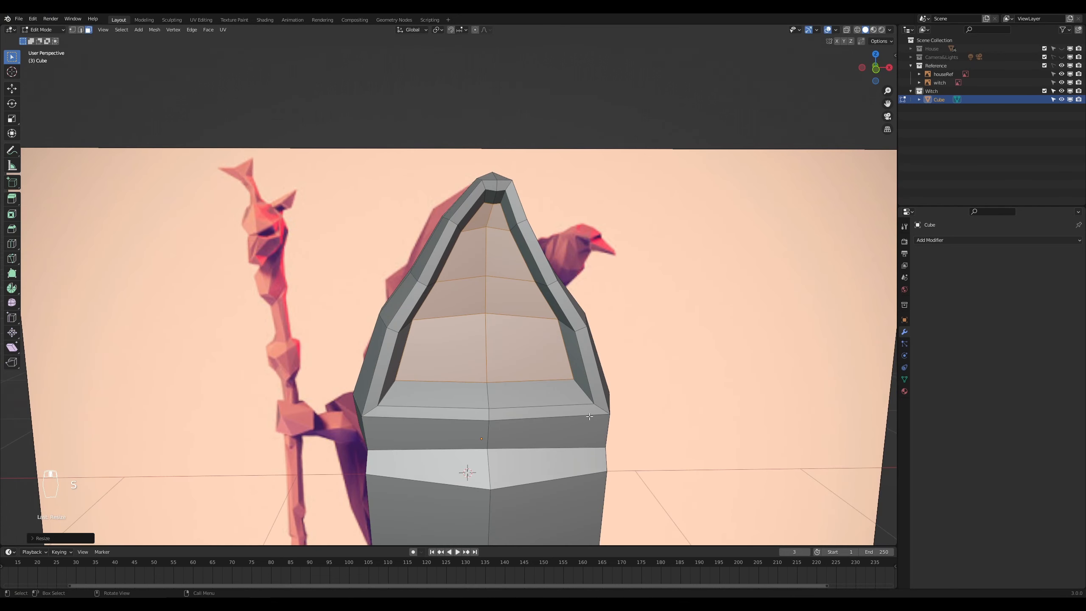
key("g")
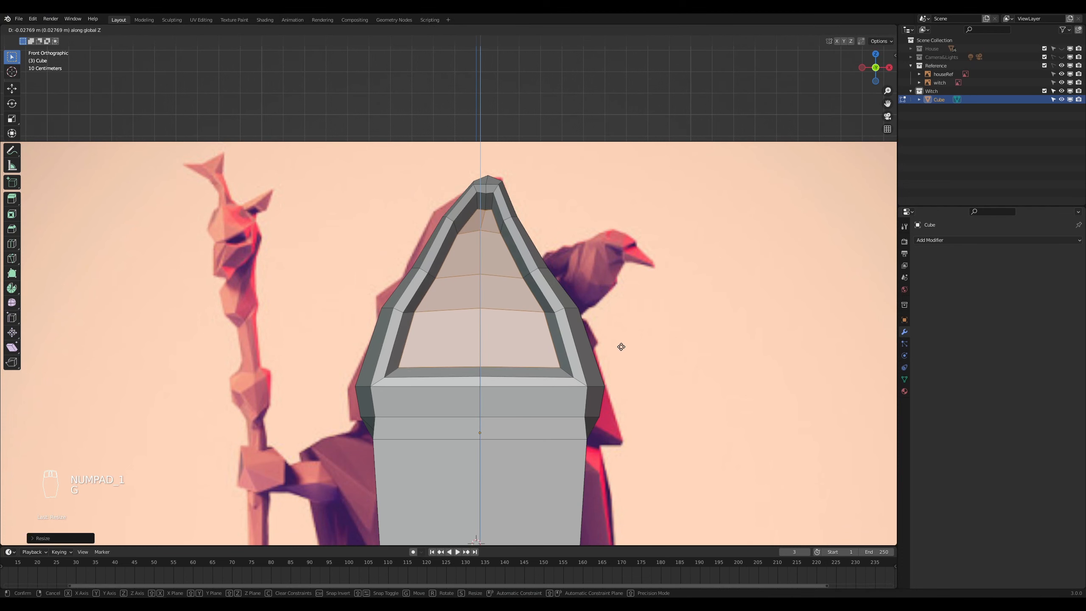
left_click(650, 369)
key("s")
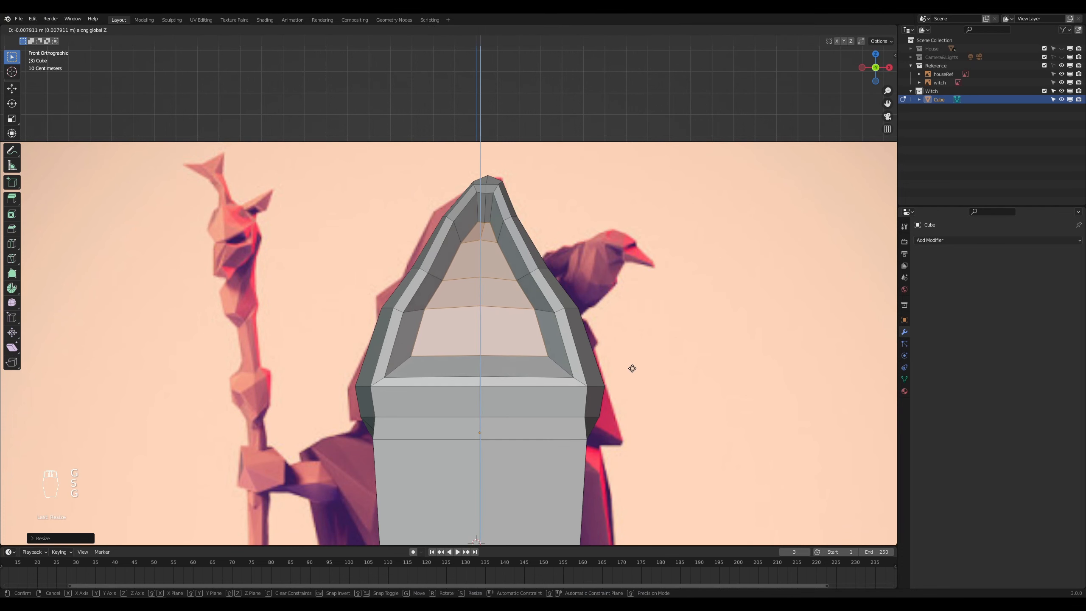
left_click(649, 398)
Step: Push the recessed faces deeper into the hood
middle_click_drag(648, 398, 500, 438)
key("g")
left_click(574, 439)
Step: Select the two rear centre vertices at mid-height of the hood and pull them outward along Y by about 0.03 m
scroll(498, 406, "up", 2)
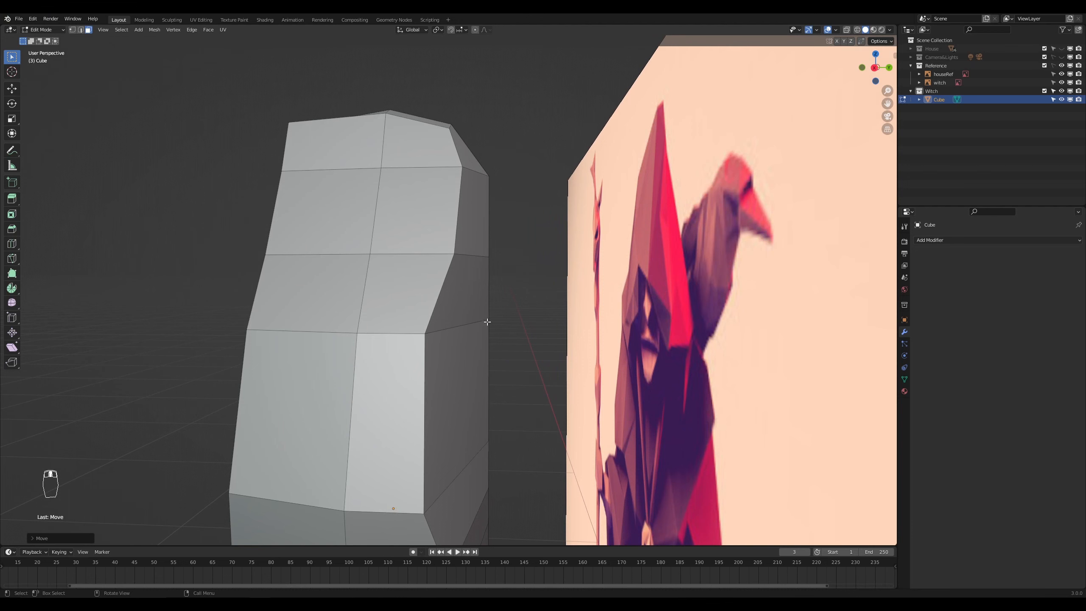
key("1")
middle_click_drag(531, 336, 502, 348)
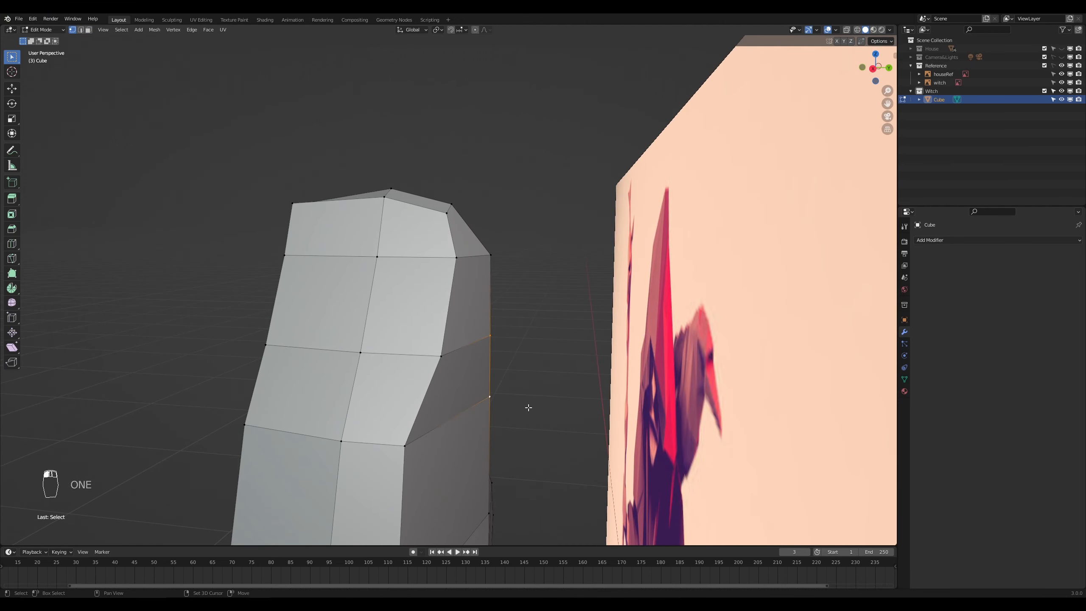
middle_click_drag(528, 407, 536, 407)
key("g")
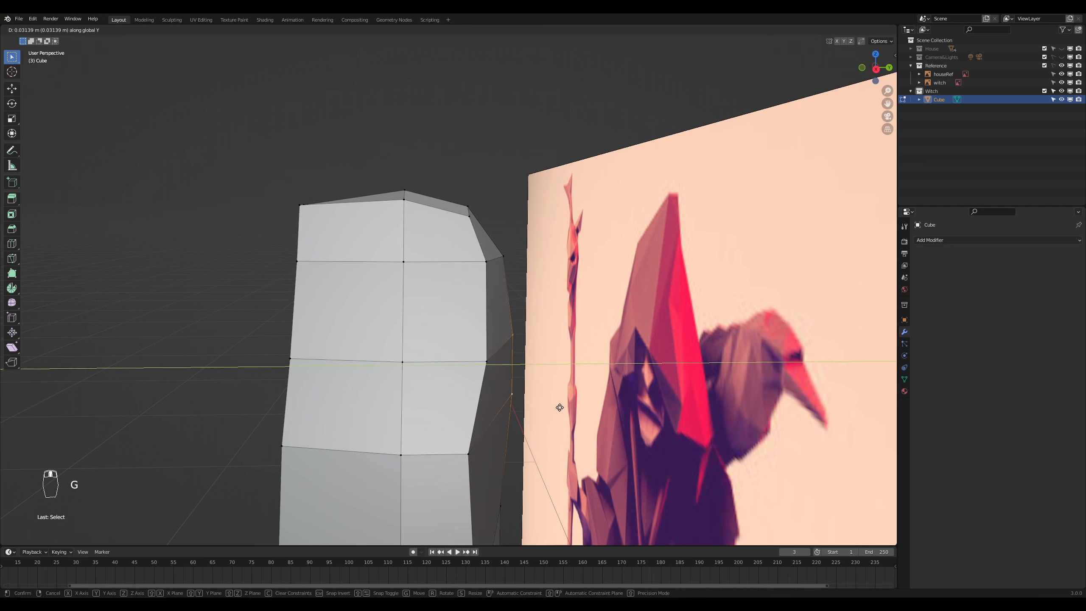
left_click(556, 406)
middle_click_drag(605, 476, 511, 385)
middle_click_drag(506, 429, 526, 428)
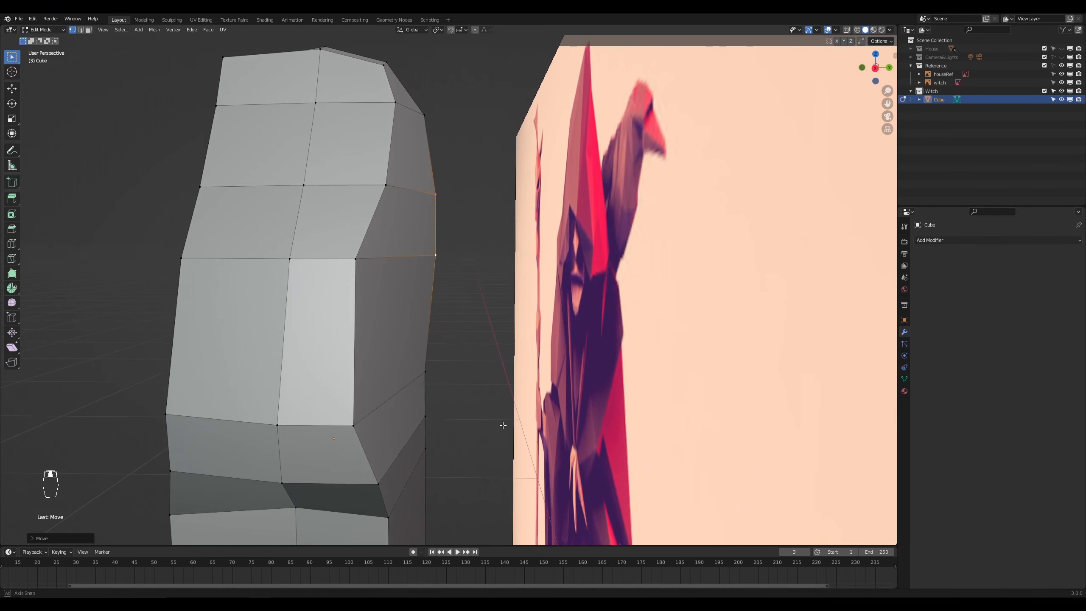
Step: Select the matching middle side vertices on both sides of the hood and scale the distance between them along X
middle_click_drag(526, 380, 651, 445)
left_click(574, 263)
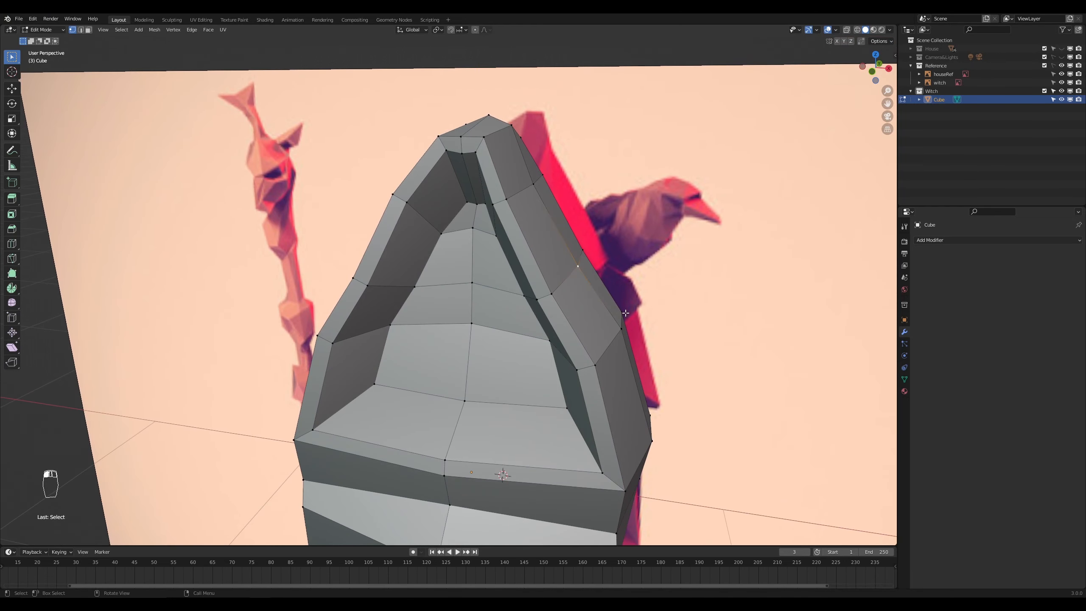
middle_click_drag(574, 263, 462, 286)
left_click(381, 278, "shift")
middle_click_drag(723, 319, 337, 336)
key("s")
key("x")
left_click(666, 322)
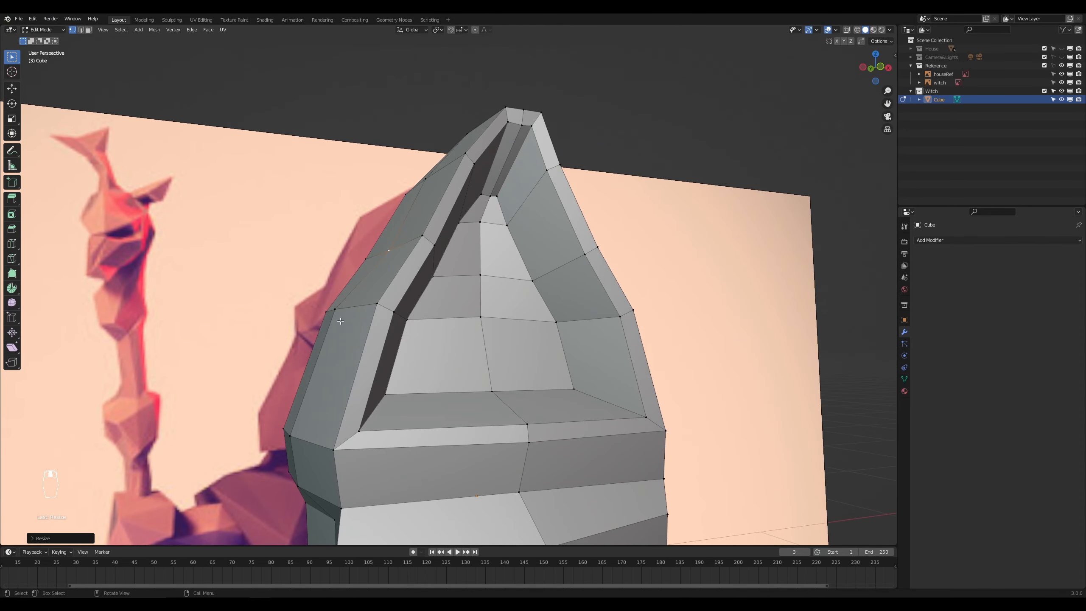
Step: Leave mesh editing and add a Subdivision Surface modifier to the robe
scroll(291, 436, "down", 5)
middle_click_drag(460, 459, 566, 424)
scroll(456, 448, "up", 3)
key("Tab")
scroll(560, 432, "down", 2)
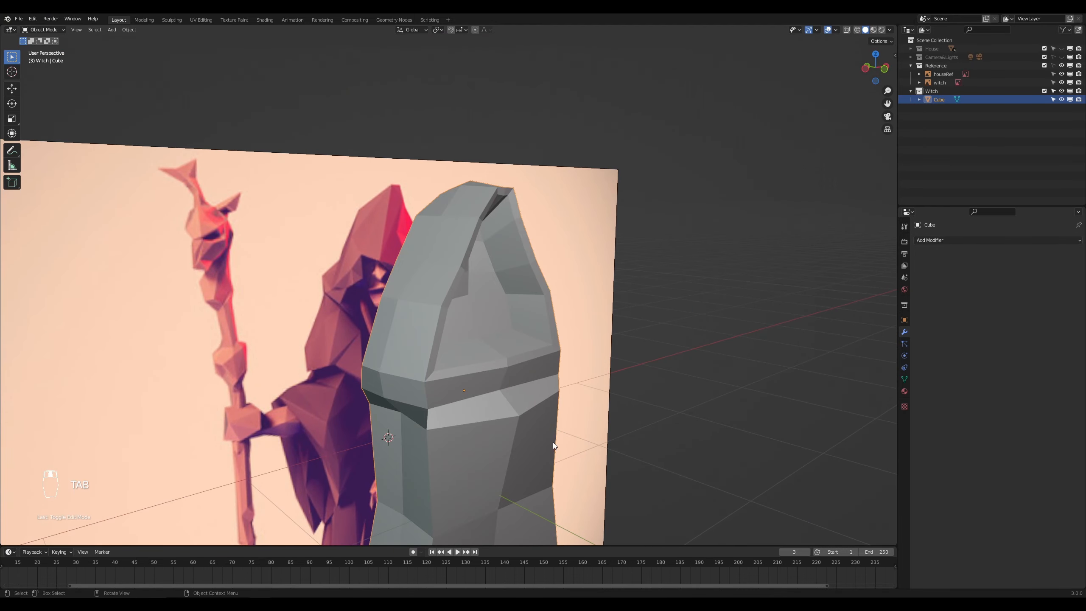
left_click(943, 240)
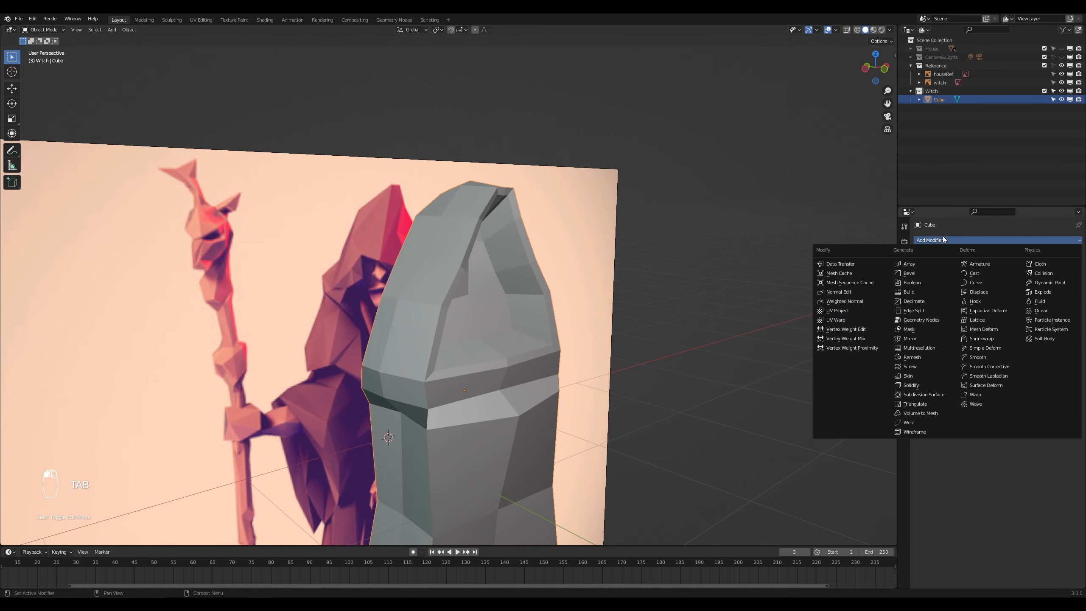
left_click(927, 394)
Step: Return to editing the robe mesh and turn off the Subdivision modifier's edit-mode display
middle_click_drag(643, 408, 611, 408)
scroll(578, 419, "down", 3)
scroll(611, 409, "up", 4)
key("Tab")
scroll(605, 404, "up", 1)
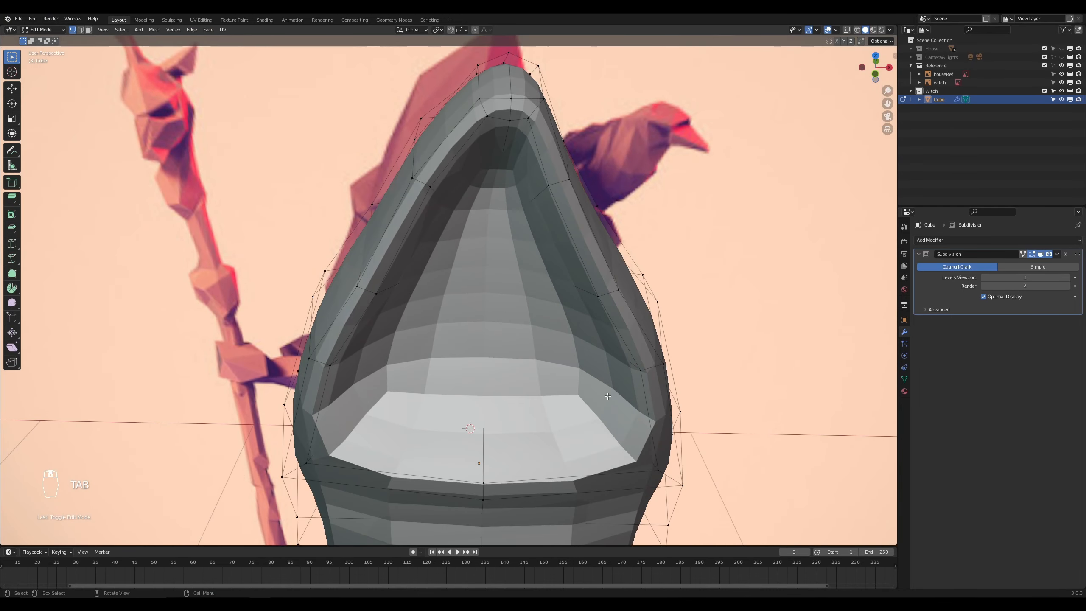
left_click(1032, 253)
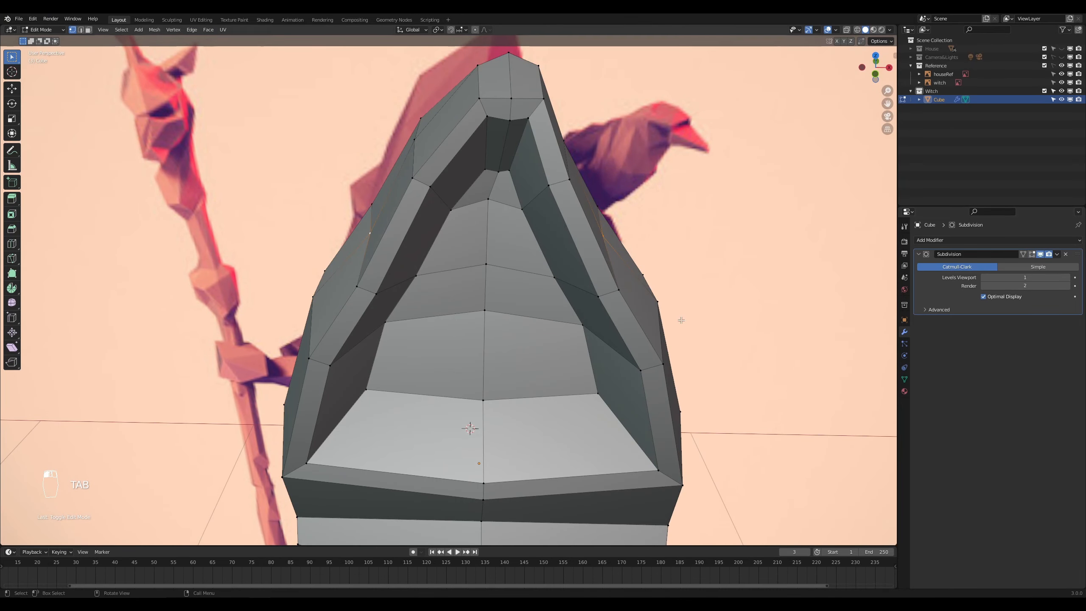
Step: Select the back faces inside the hood, scale them up to about 1.1, and check the smoothed result
scroll(613, 350, "down", 1)
middle_click_drag(613, 350, 621, 327)
left_click_drag(472, 197, 509, 346)
key("s")
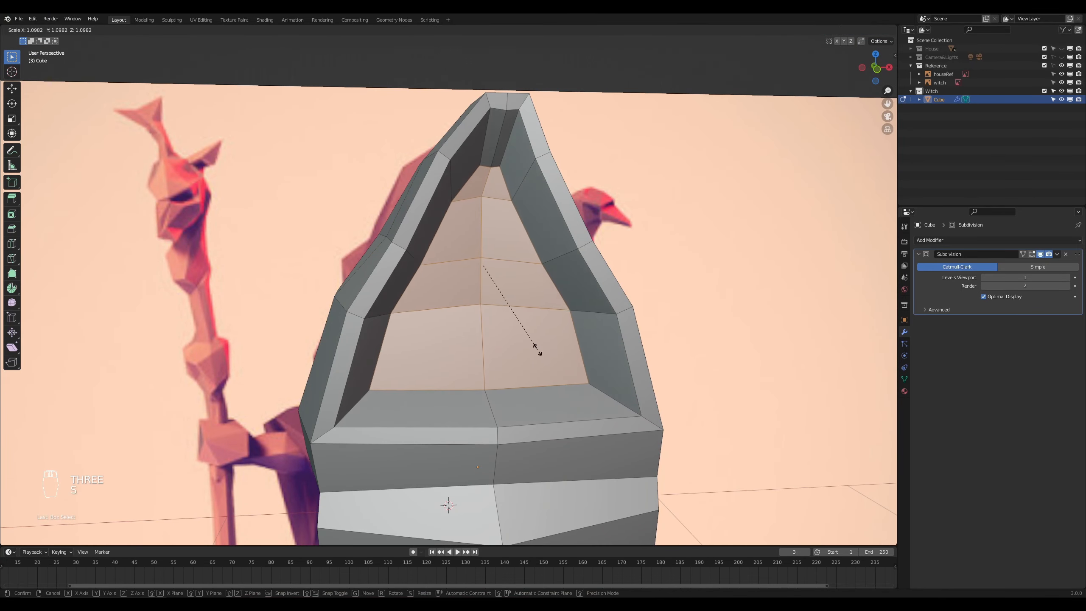
left_click(540, 347)
key("Tab")
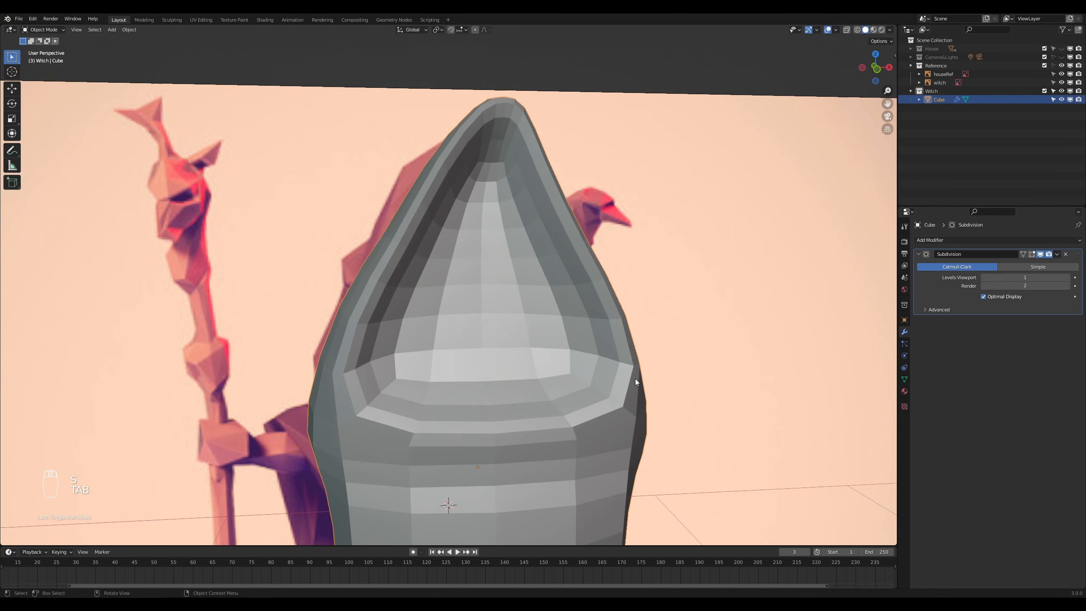
mouse_move(634, 376)
middle_mouse_down()
mouse_move(603, 389)
mouse_move(627, 388)
middle_mouse_up()
key("Tab")
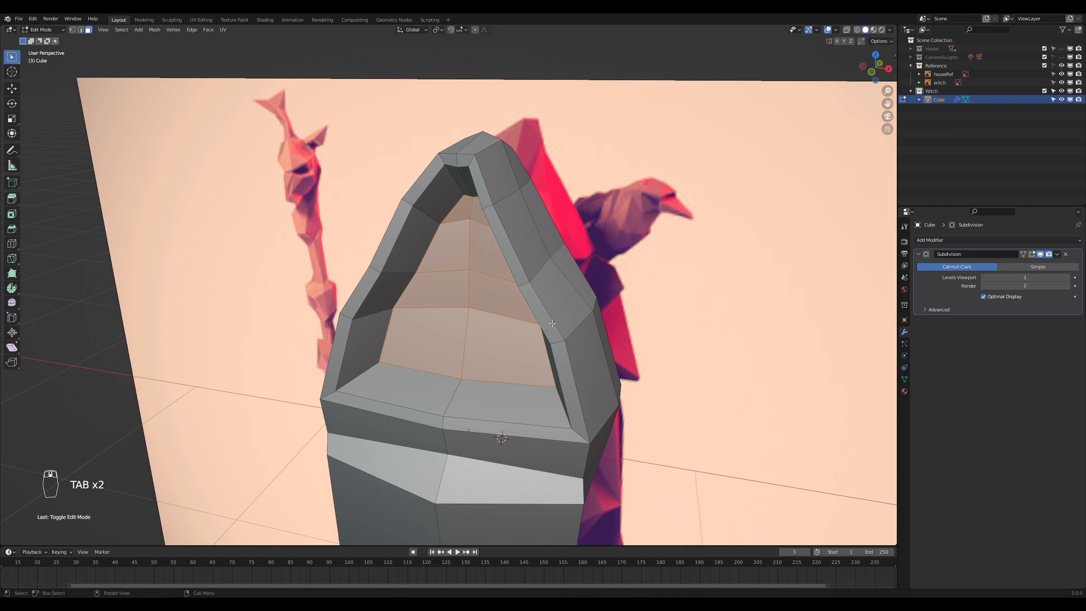
Step: Select the full ring of rim faces around the hood opening and extrude it forward
left_click(572, 398)
left_click(553, 431, "shift")
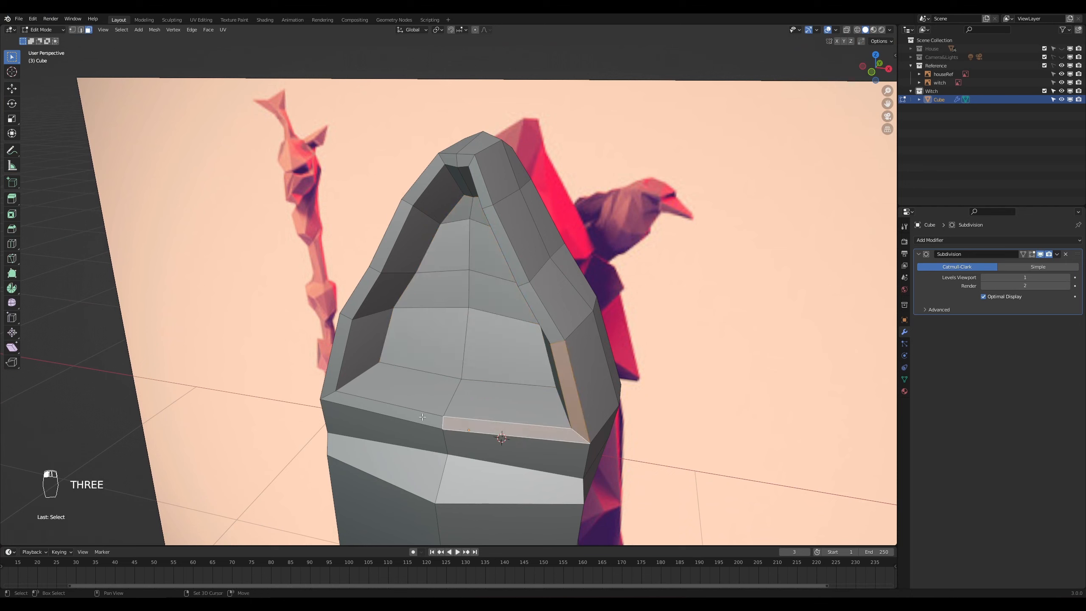
left_click(393, 404, "shift")
left_click(339, 363, "shift")
left_click(359, 296, "shift")
left_click(387, 239, "shift")
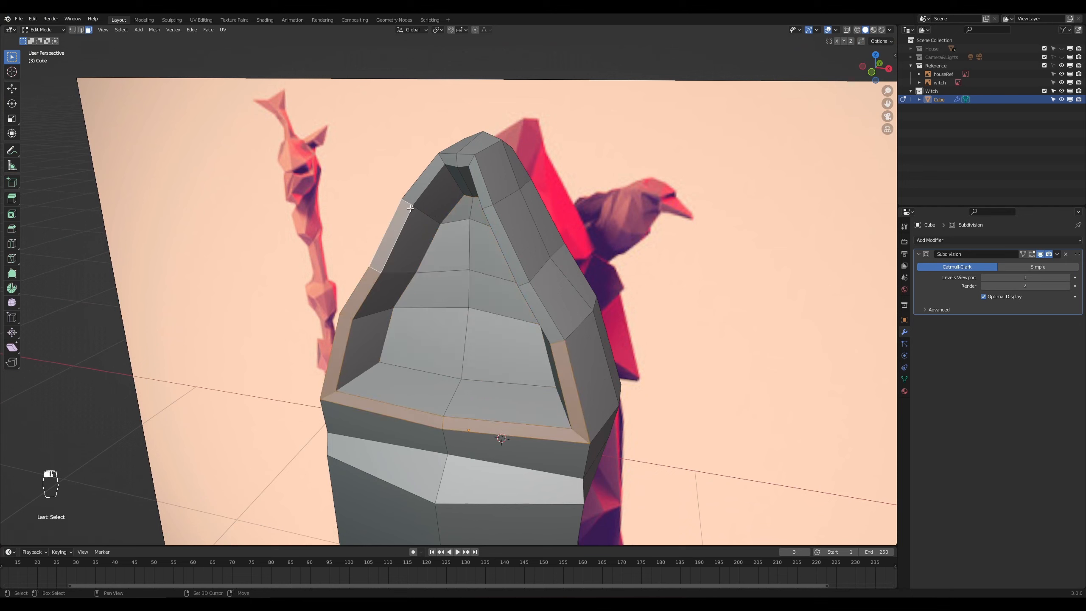
left_click(429, 180, "shift")
left_click(507, 256, "shift")
left_click(556, 336, "shift")
key("e")
left_click(647, 398)
Step: Scale the extruded rim ring down from the front view, then narrow it further along X
key("KP_1")
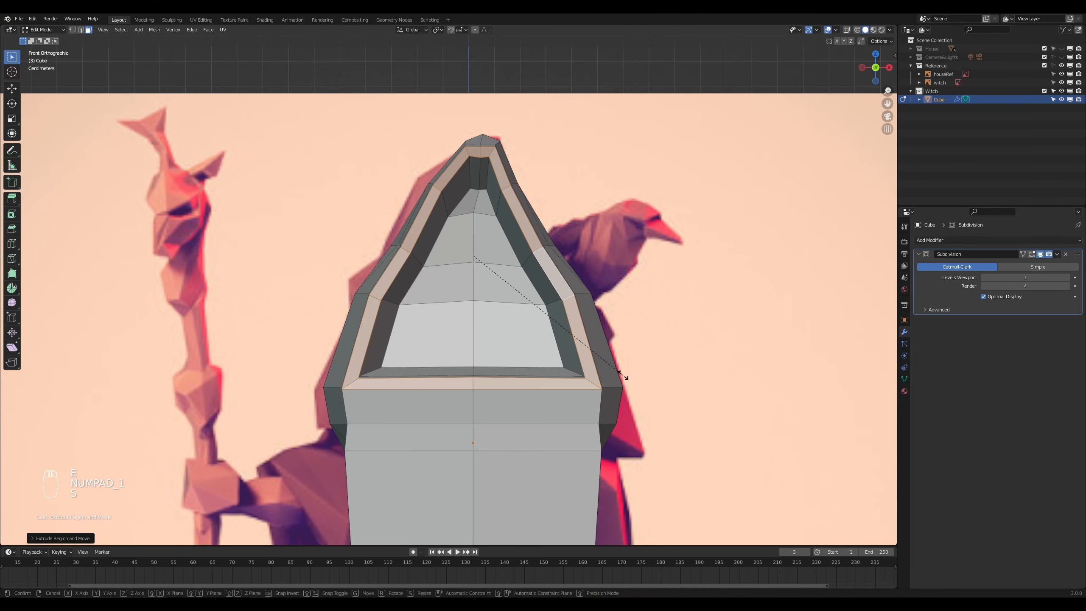
key("s")
left_click(574, 355)
key("Tab")
middle_click_drag(671, 416, 577, 417)
key("Tab")
key("s")
key("x")
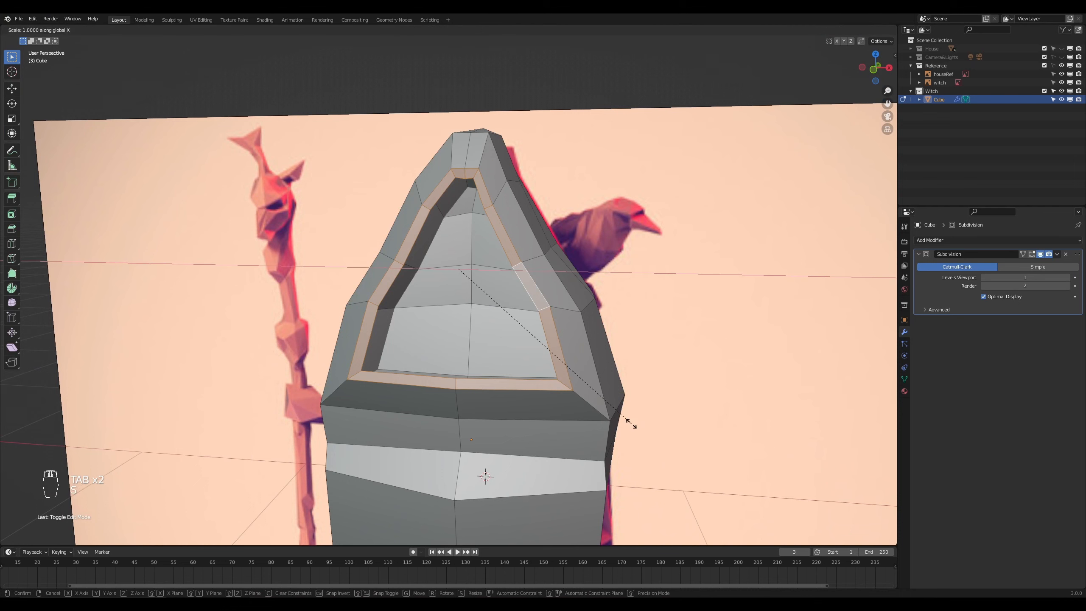
left_click(611, 407)
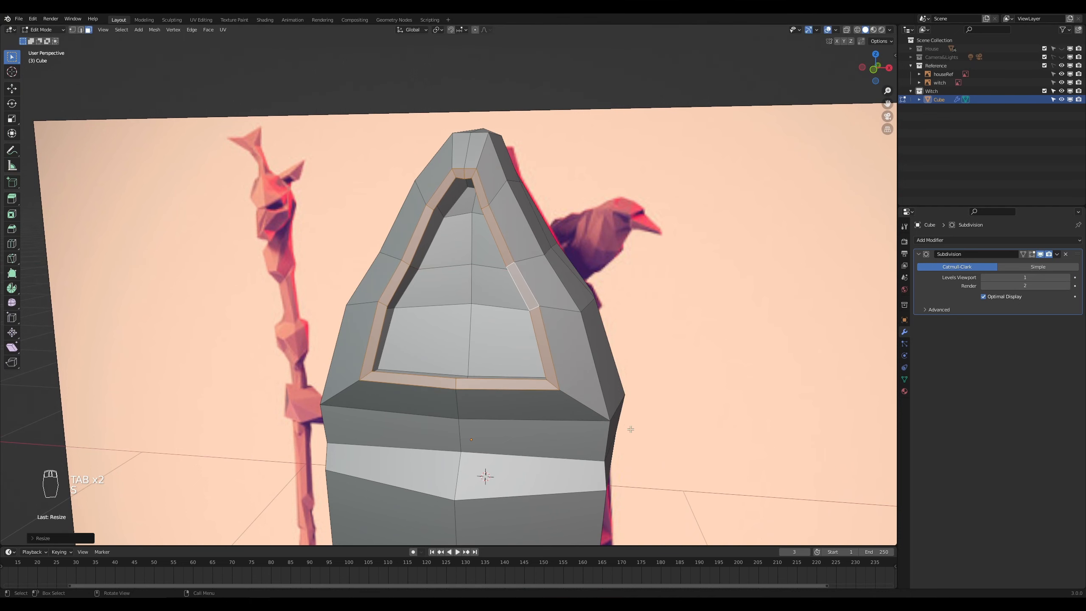
Step: Extrude the rim ring of the hood opening forward a second time and scale the new ring down
key("Tab")
middle_click_drag(611, 407, 481, 425)
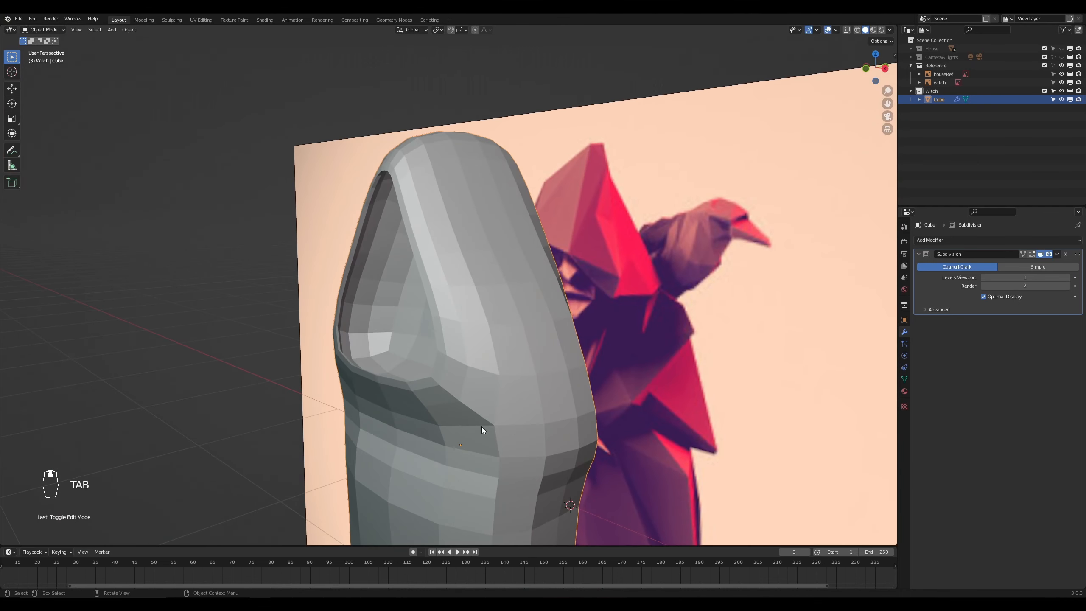
scroll(462, 429, "up", 3)
key("Tab")
scroll(474, 431, "down", 2)
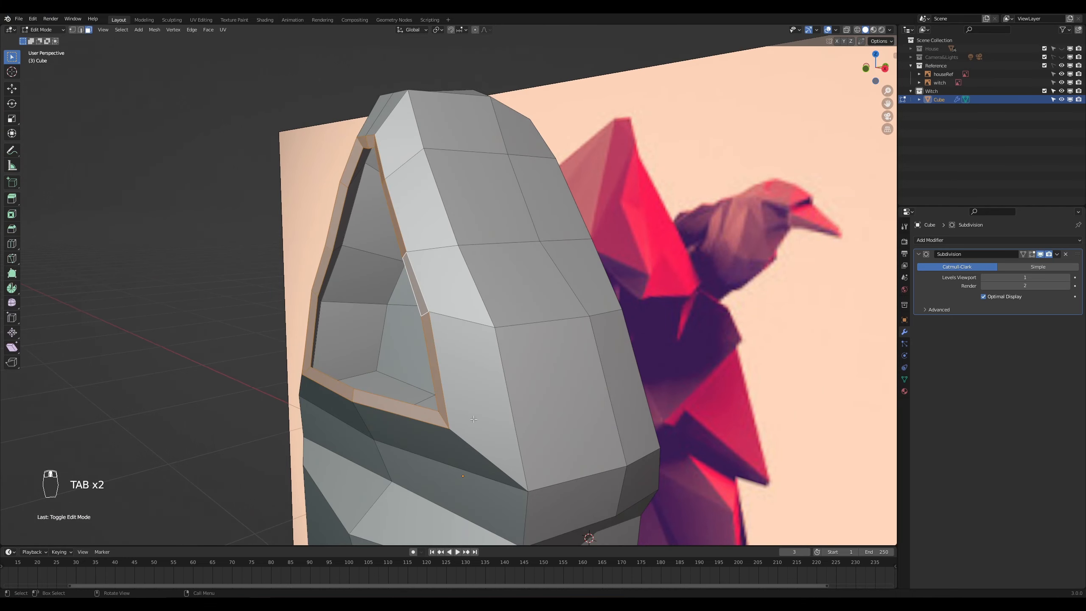
key("e")
left_click(473, 433)
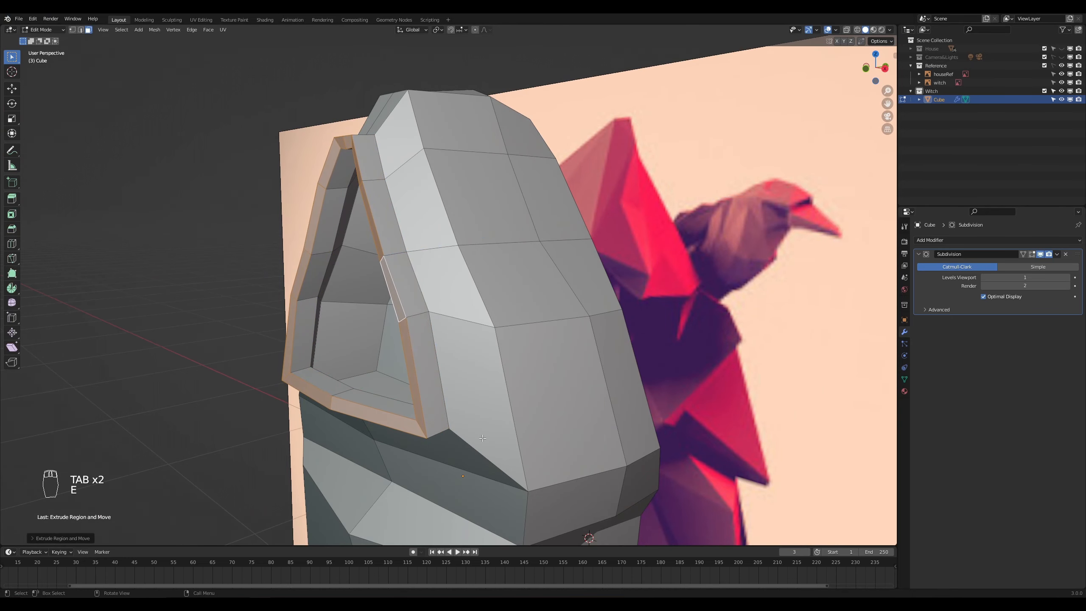
key("KP_1")
key("s")
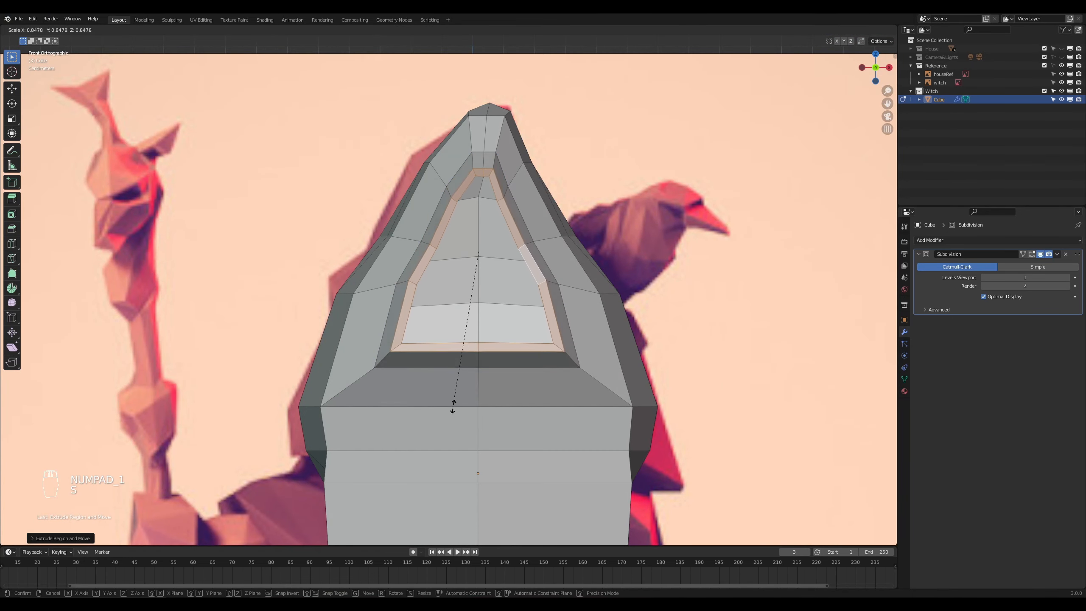
left_click(465, 391)
Step: Rotate the front rim ring to tilt it, then lower it about 0.07 m along Z
middle_click_drag(466, 392, 486, 436)
key("r")
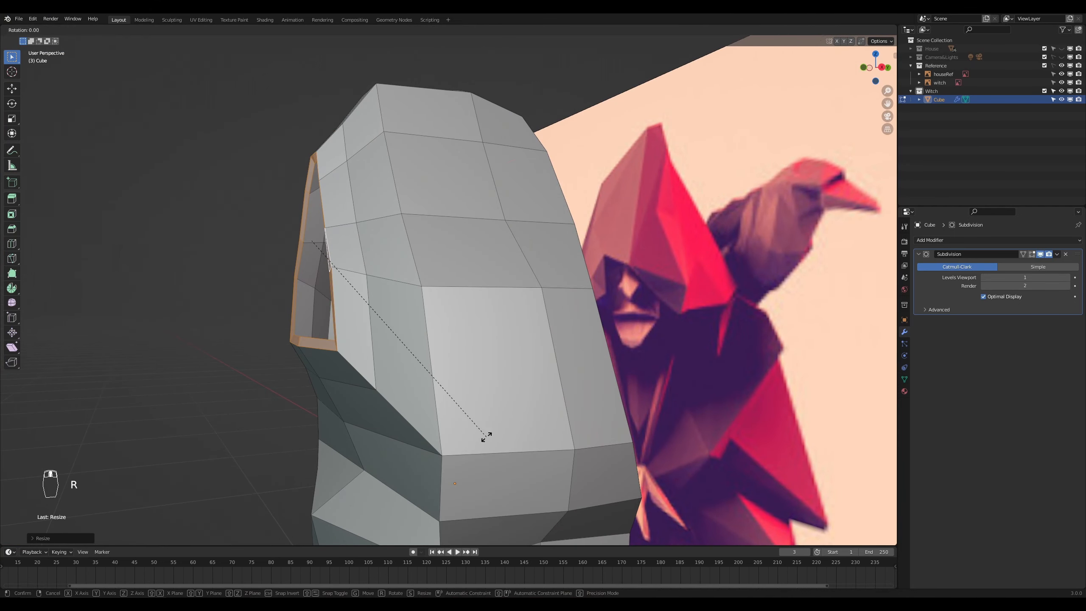
left_click(518, 424)
key("g")
key("z")
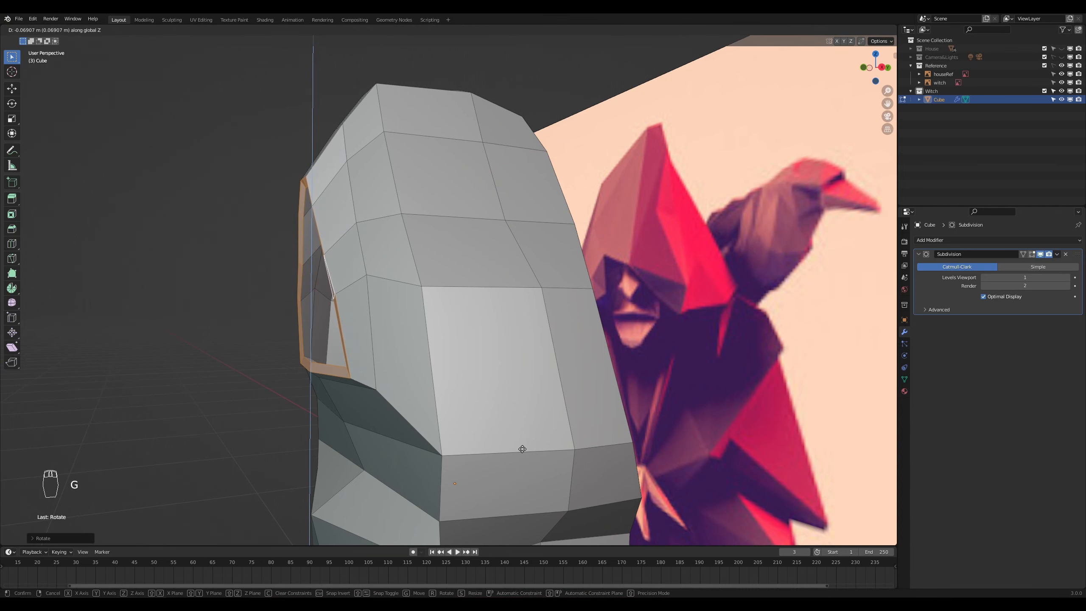
left_click(522, 449)
key("Tab")
middle_click_drag(484, 445, 535, 405)
scroll(523, 438, "up", 3)
key("Tab")
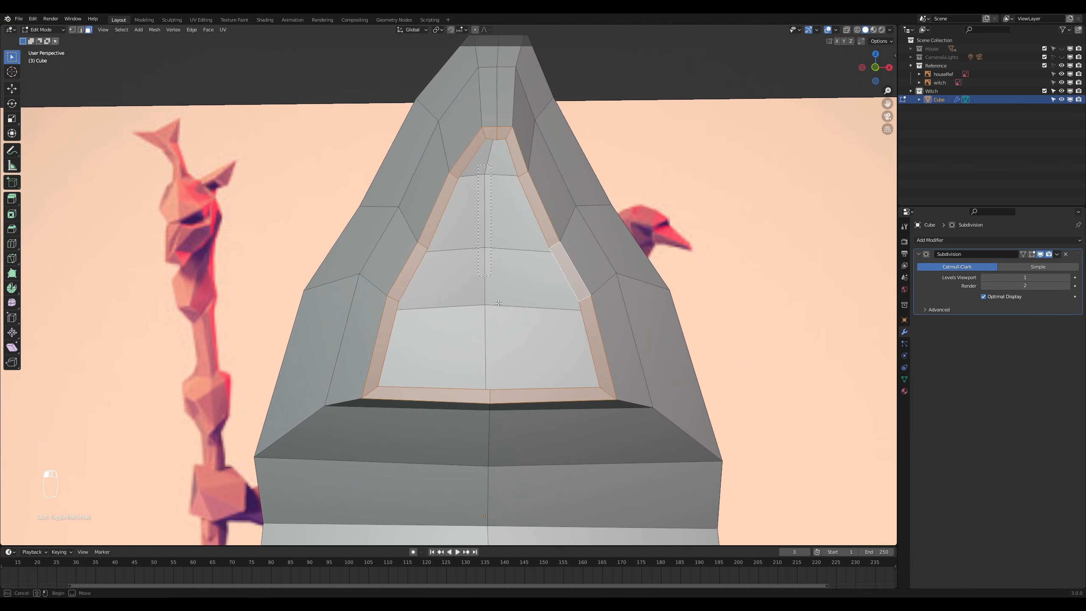
Step: Select the inner back faces of the hood, scale them down and shift them along Z
left_click_drag(505, 361, 505, 361)
middle_click_drag(505, 361, 596, 419)
key("s")
left_click(539, 380)
middle_click_drag(539, 381, 575, 459)
key("g")
key("z")
left_click(580, 456)
scroll(578, 452, "down", 3)
key("Tab")
scroll(606, 458, "down", 4)
scroll(575, 458, "up", 1)
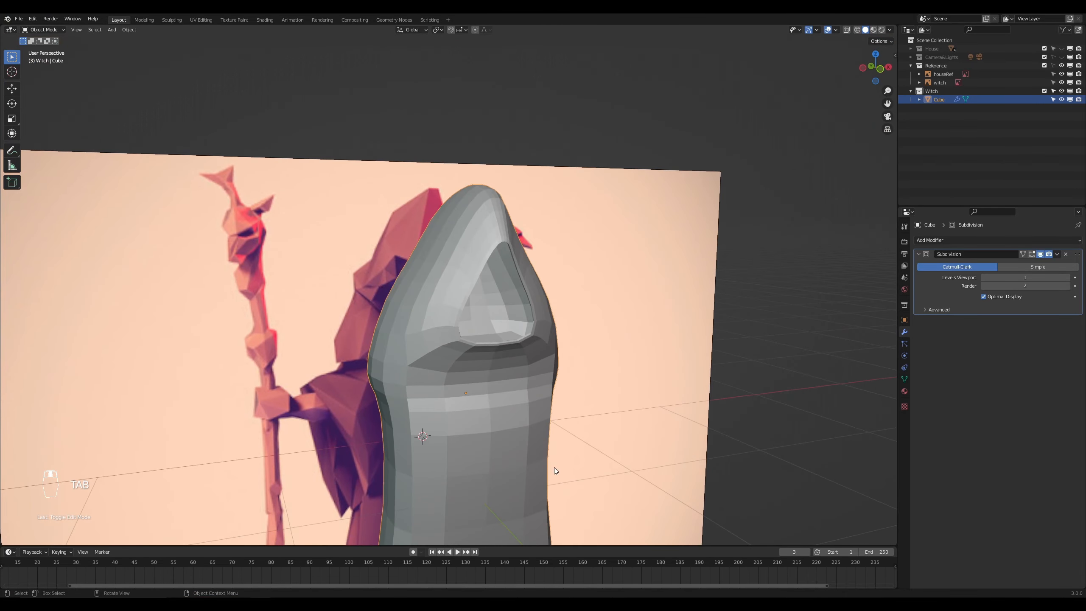
Step: Select the middle edge loop encircling the hood opening and edge-slide it by a factor of about -0.2
scroll(540, 461, "up", 1)
key("Tab")
scroll(513, 460, "up", 3)
middle_click_drag(494, 459, 470, 436)
scroll(436, 405, "up", 2)
left_click(483, 432, "alt")
key("g")
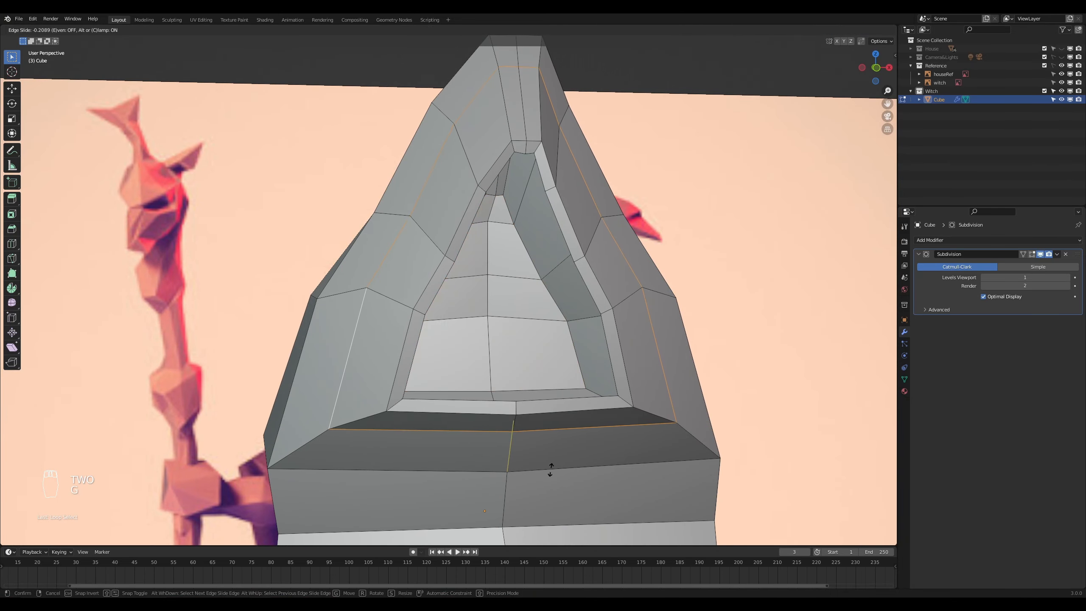
left_click(553, 472)
key("Tab")
scroll(555, 469, "down", 2)
middle_click_drag(559, 463, 437, 423)
key("Tab")
Step: Select the two lower centre vertices of the hood opening's rim and raise them about 0.04 m along Z
scroll(568, 451, "down", 2)
scroll(572, 449, "down", 3)
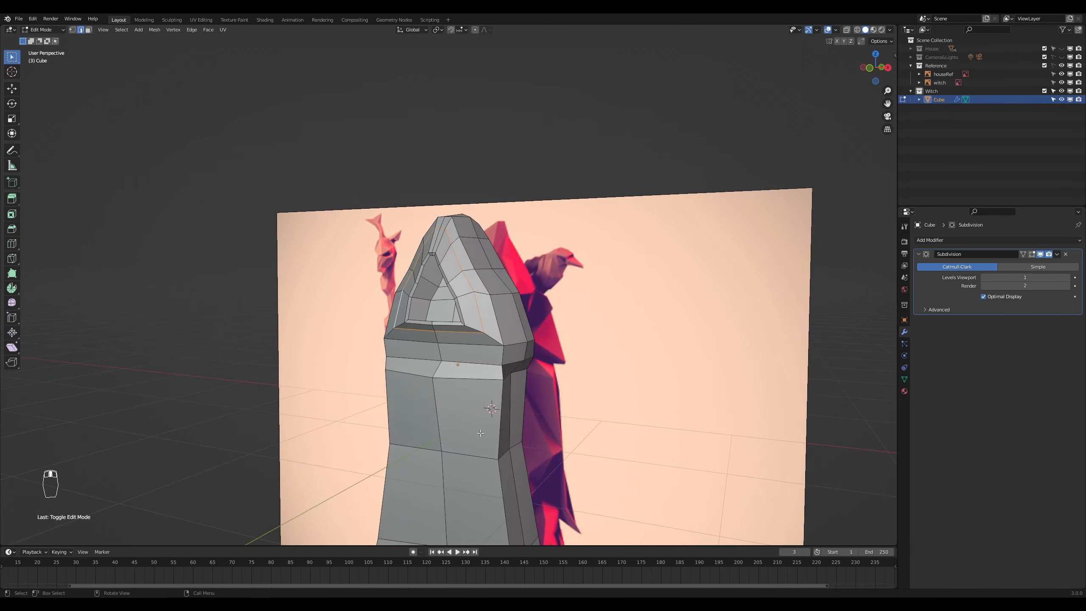
scroll(437, 423, "up", 6)
key("1")
left_click(370, 456)
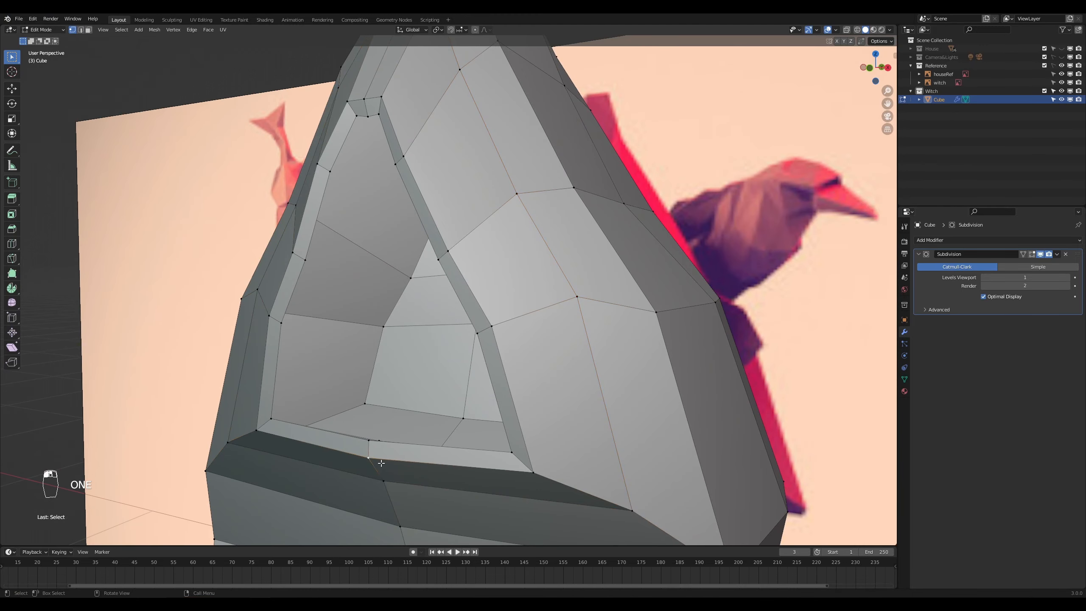
middle_click_drag(372, 458, 461, 446)
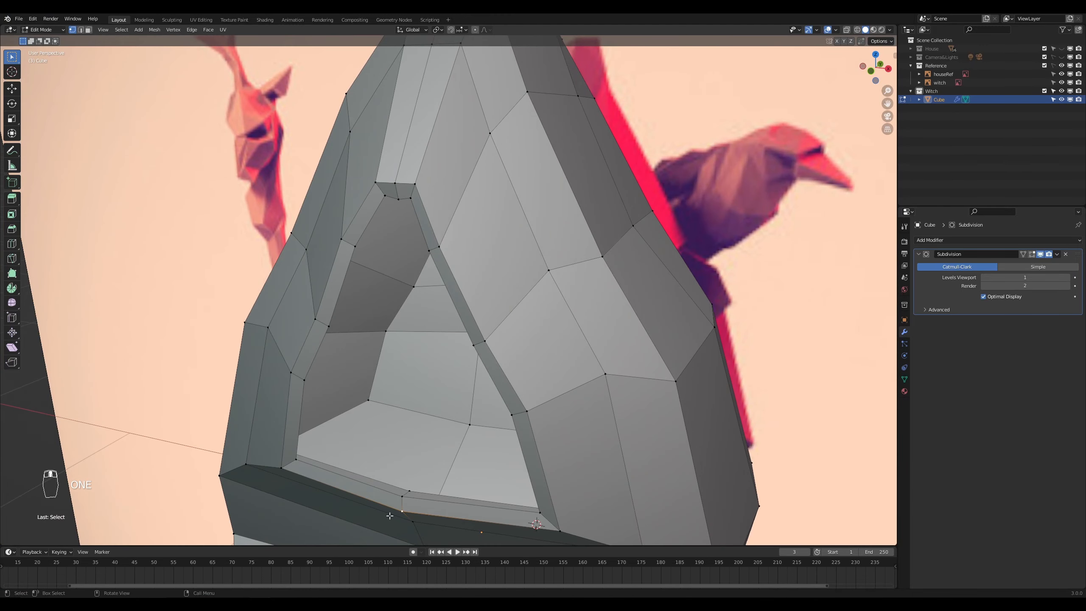
middle_click_drag(419, 497, 411, 471)
key("g")
left_click(385, 448)
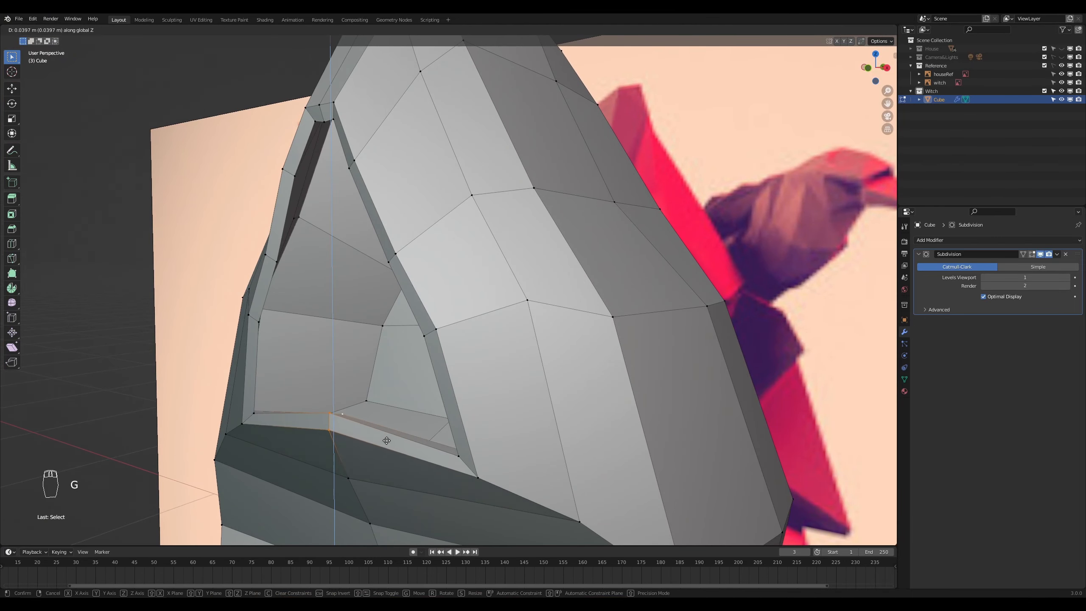
middle_click_drag(395, 461, 455, 439)
key("Tab")
scroll(443, 458, "down", 5)
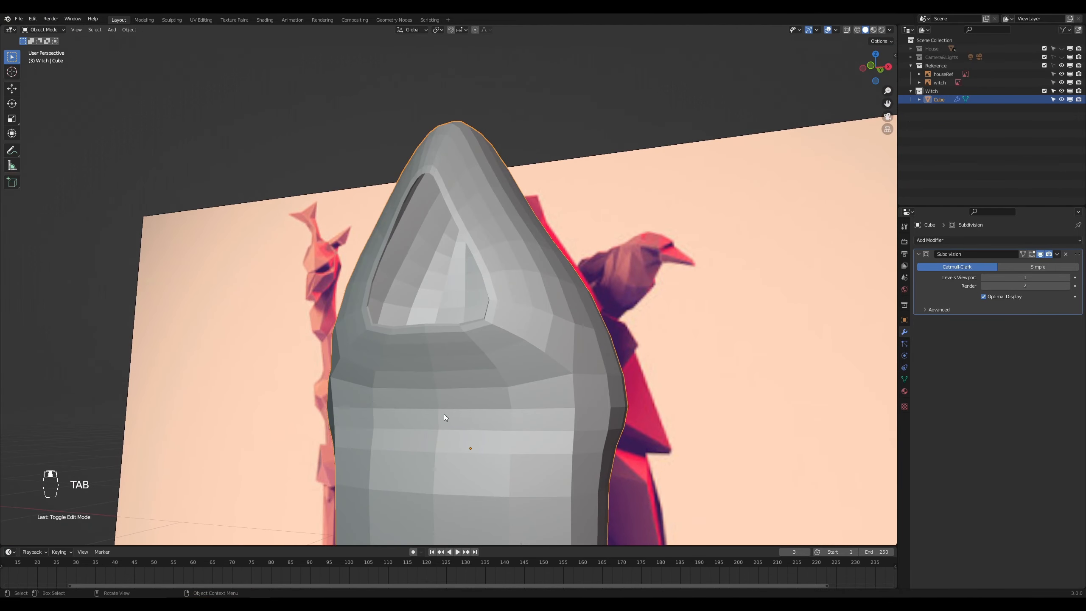
scroll(444, 414, "up", 3)
key("Tab")
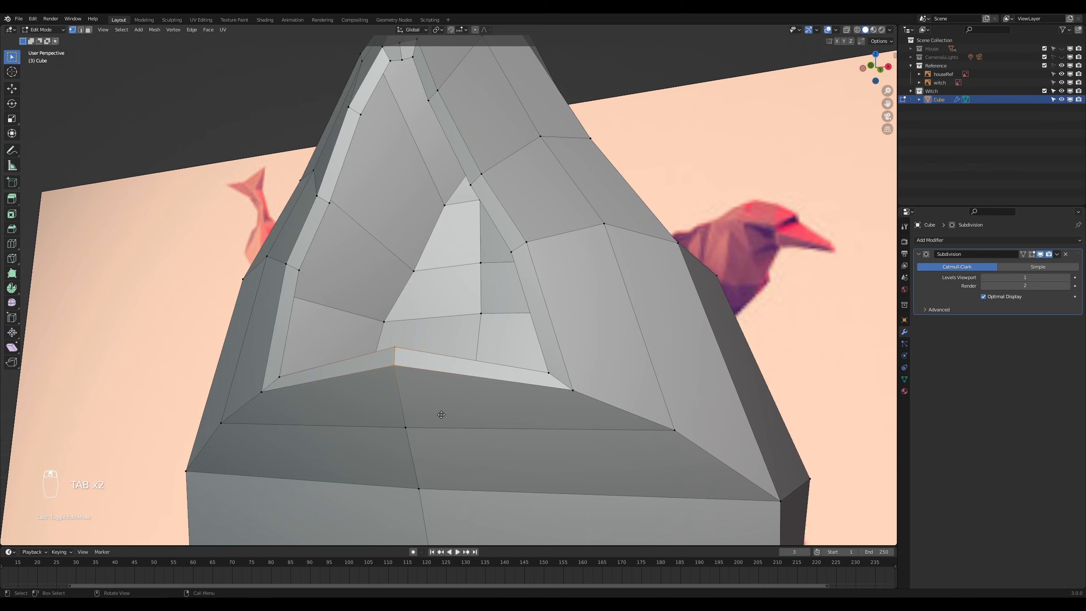
Step: Move the rim's two lower centre vertices back down and inspect the smoothed hood
key("g")
left_click(447, 461)
key("Tab")
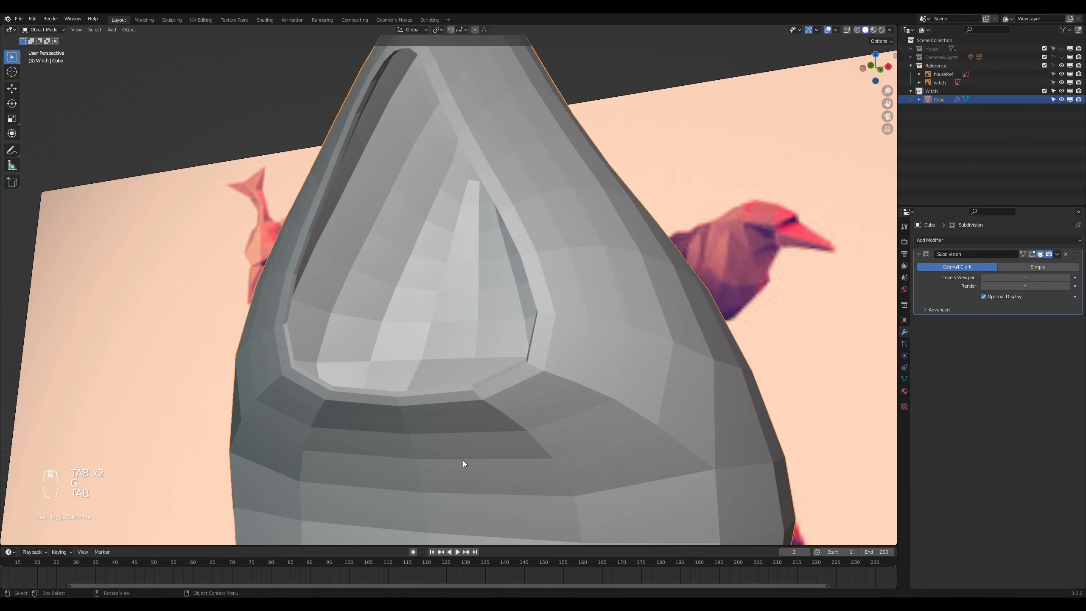
middle_click_drag(463, 460, 417, 455)
Step: Lower the rim's two bottom centre vertices about another 0.03 m along Z, then pull them forward
key("Tab")
scroll(445, 476, "down", 1)
key("g")
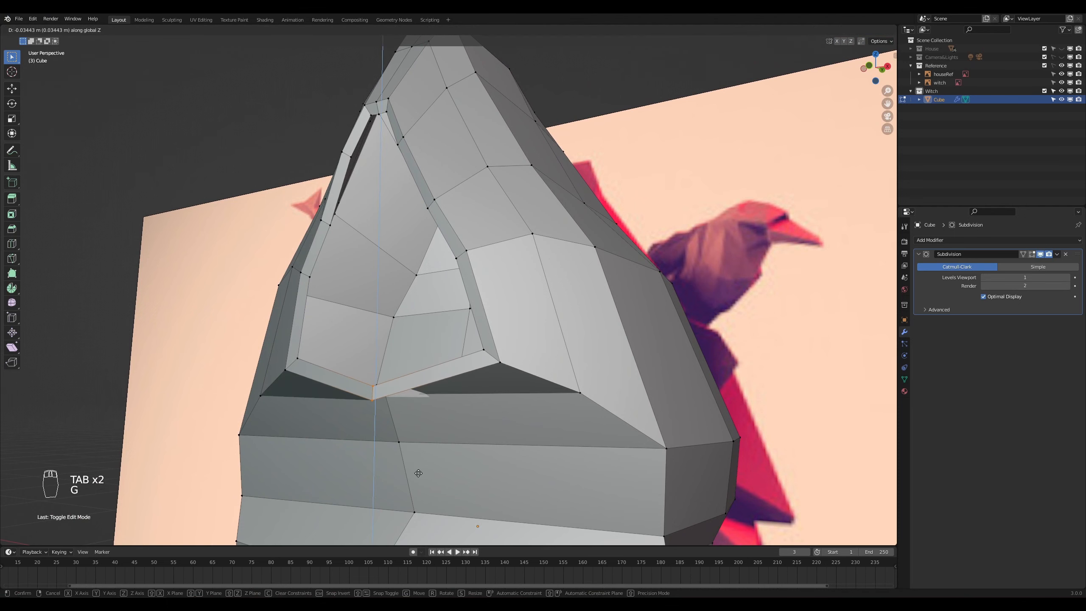
left_click(418, 471)
key("g")
left_click(409, 472)
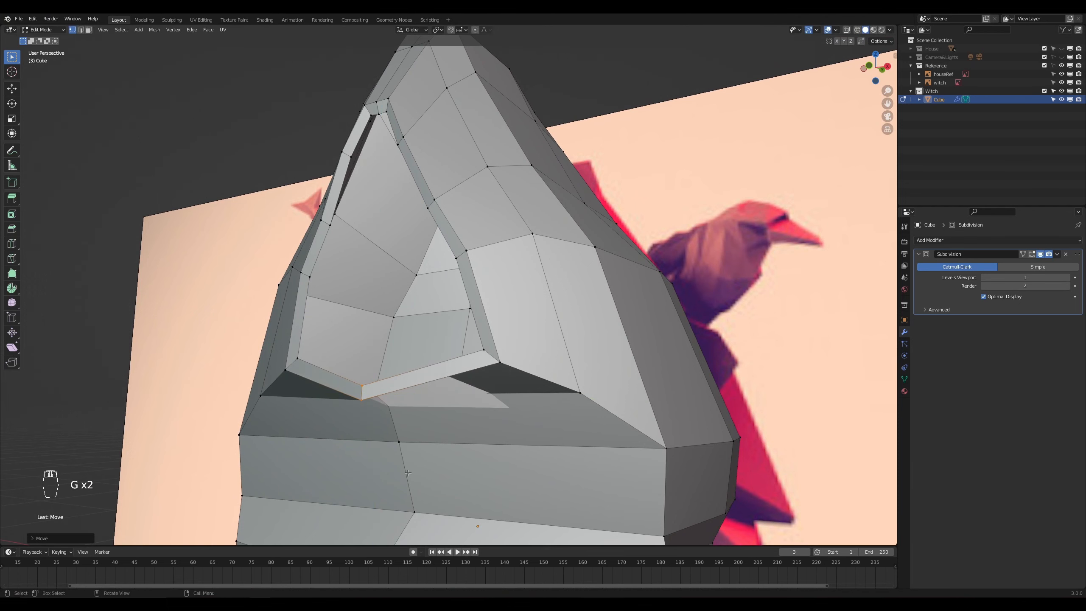
key("Tab")
middle_click_drag(414, 470, 576, 461)
scroll(452, 472, "down", 2)
scroll(413, 463, "down", 2)
Step: Select the rear corner vertices of the narrow band below the hood on both sides and move them inward along Y
key("Tab")
middle_click_drag(484, 473, 555, 326)
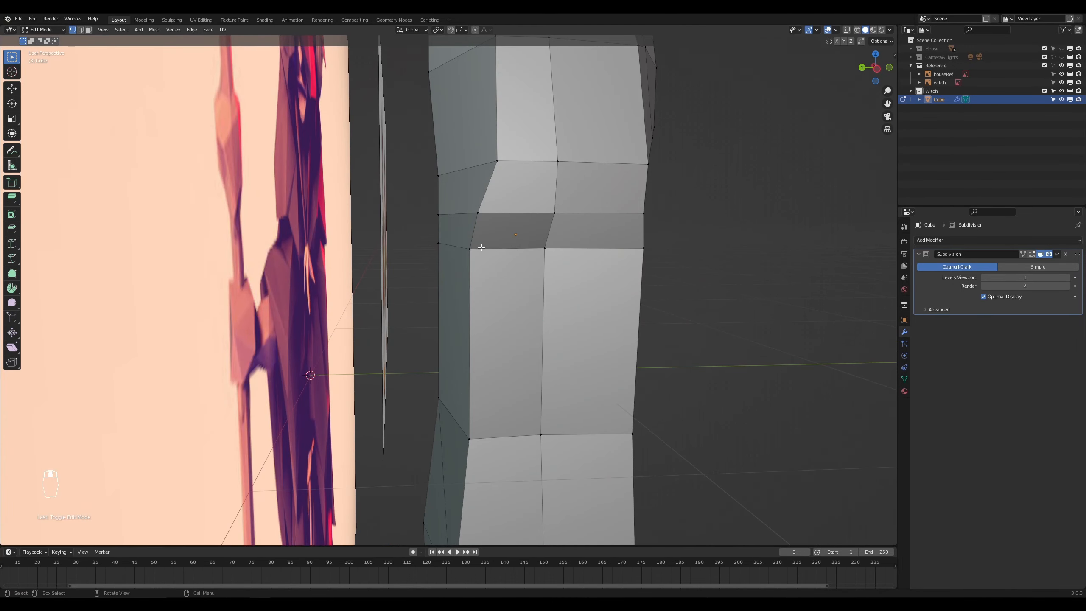
middle_click_drag(669, 321, 660, 319)
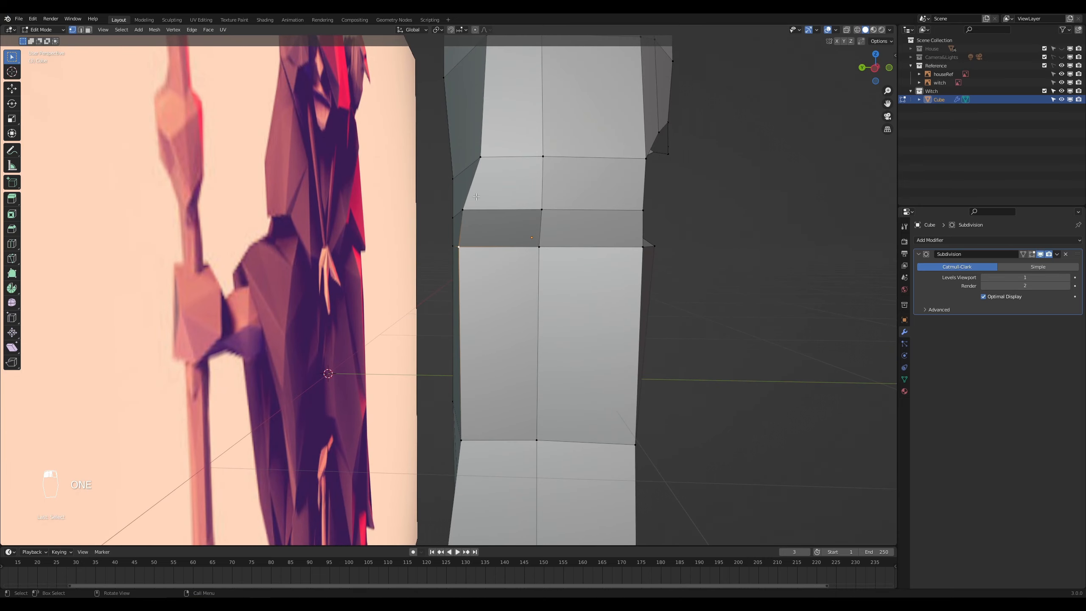
middle_click_drag(463, 209, 401, 269)
key("g")
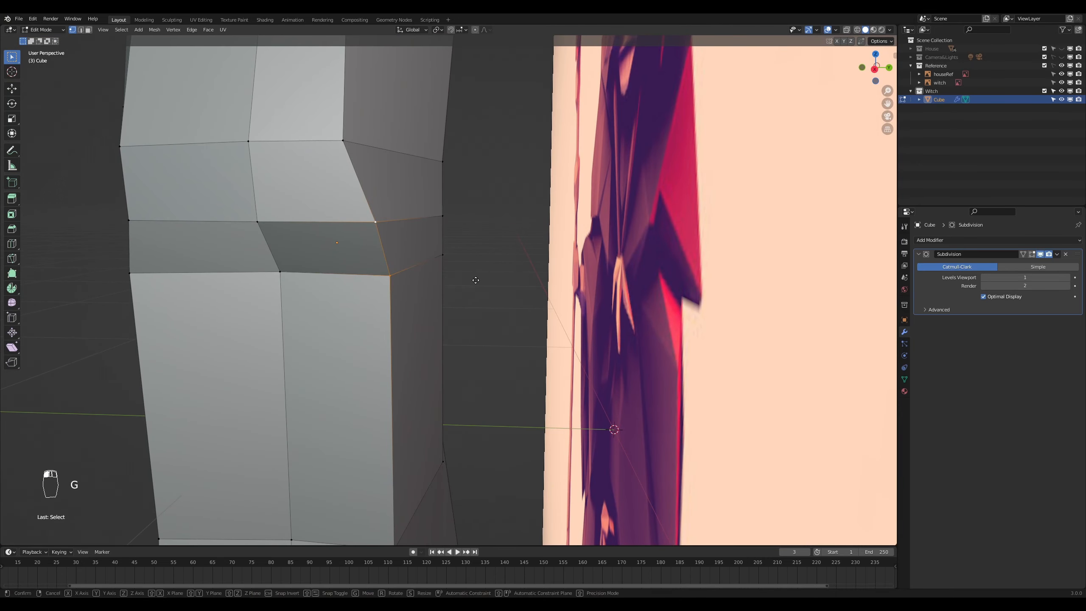
key("y")
left_click(463, 278)
middle_click_drag(458, 294, 464, 351)
key("Tab")
scroll(469, 363, "down", 3)
scroll(477, 375, "down", 2)
key("Tab")
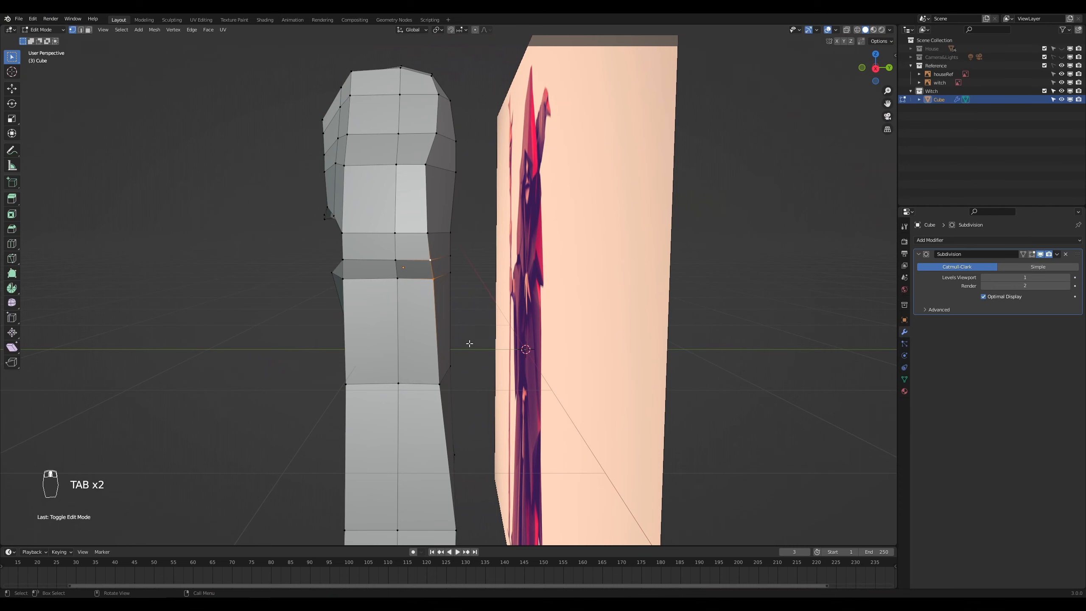
Step: Select the two rear centre vertices of the narrow band below the hood and move them inward about 0.05 m along Y
scroll(472, 340, "up", 3)
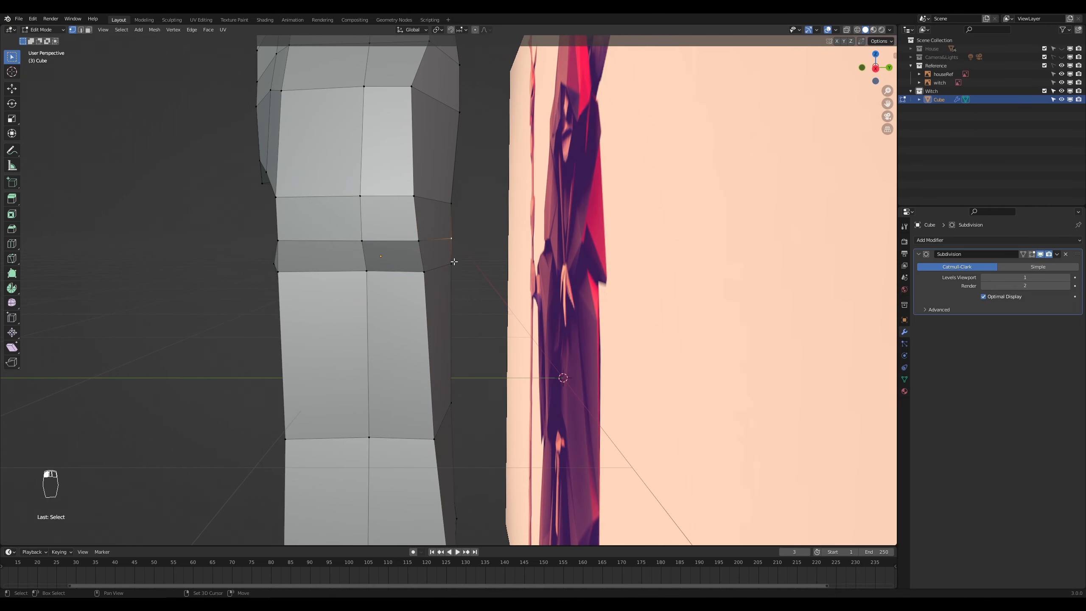
key("g")
key("y")
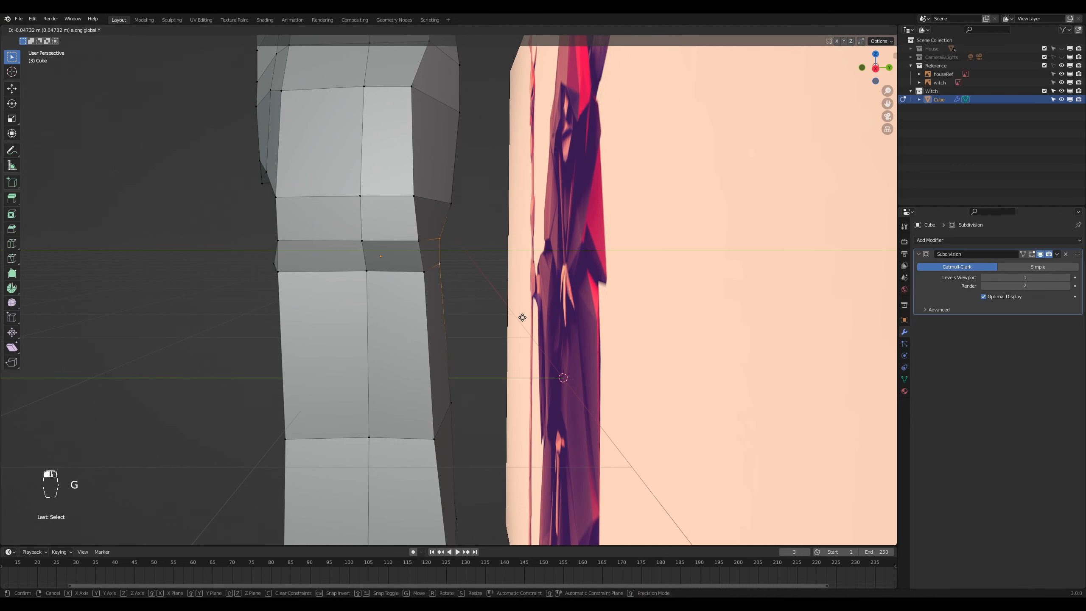
left_click(517, 317)
middle_click_drag(519, 320, 532, 348)
key("Tab")
scroll(492, 371, "down", 8)
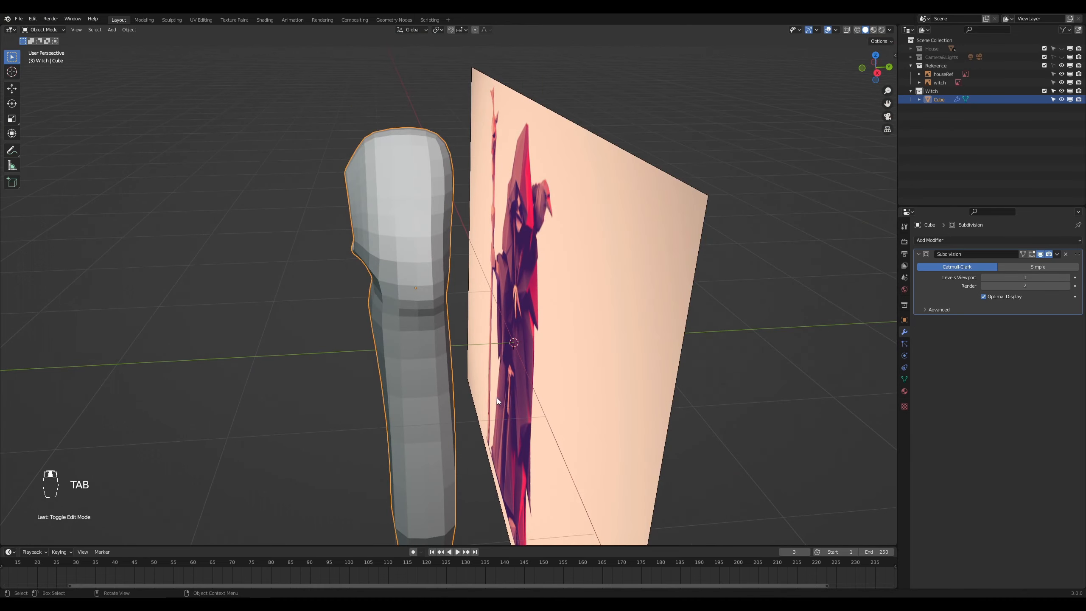
middle_click_drag(497, 401, 496, 378)
Step: Reposition a rear vertex of the robe's body below the chest section, then check the smoothed shape
key("Tab")
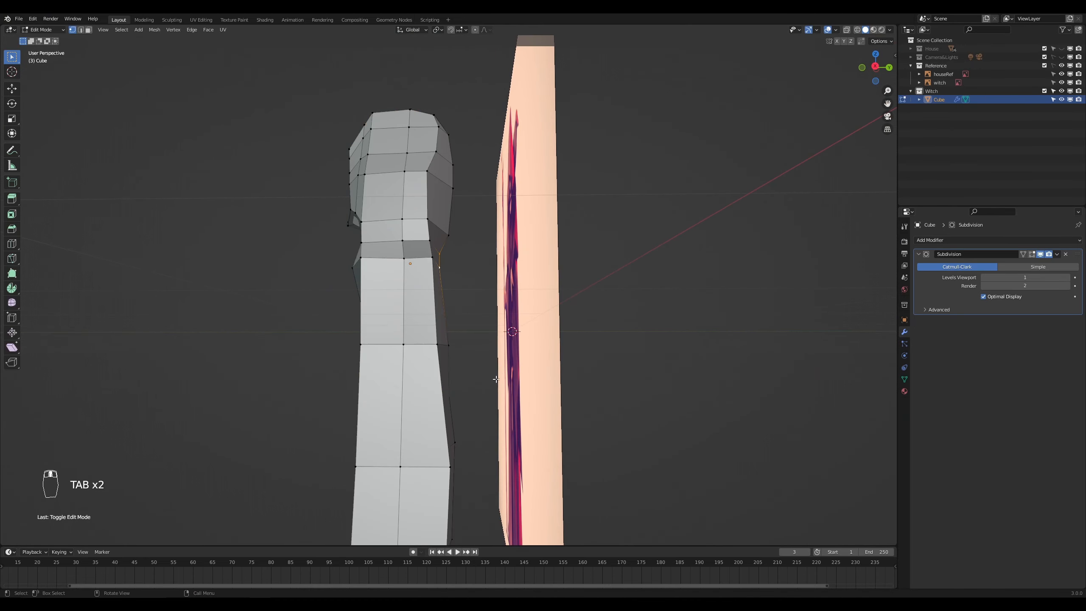
middle_click_drag(476, 453, 482, 530)
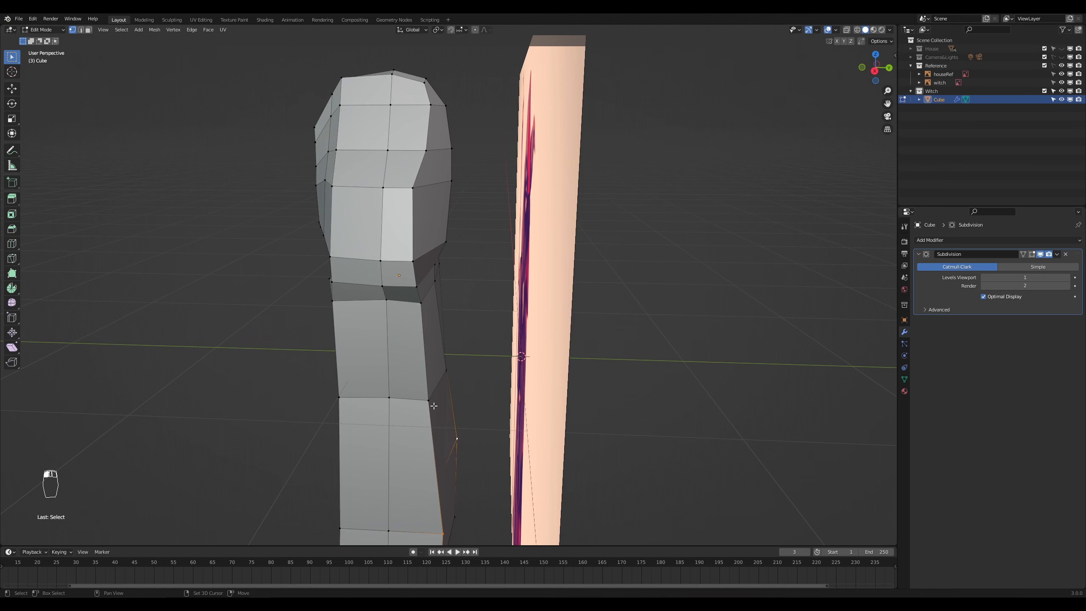
key("g")
left_click(504, 415)
middle_click_drag(504, 416, 650, 441)
key("Tab")
key("Tab")
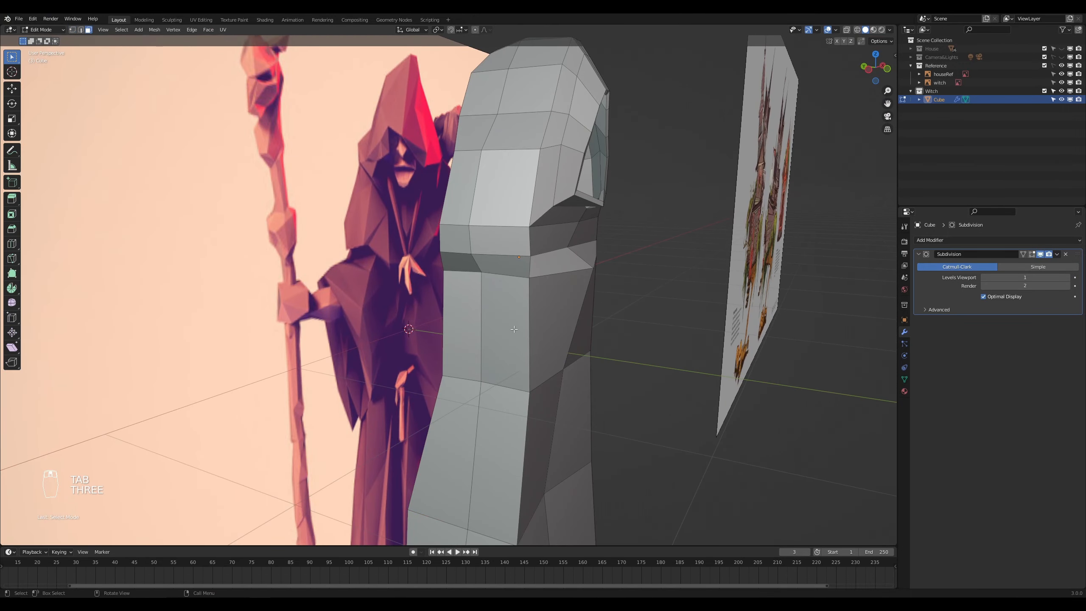
Step: Select the two upper side faces of the body just below the narrow band and inset them together
left_click_drag(478, 341, 482, 357)
key("i")
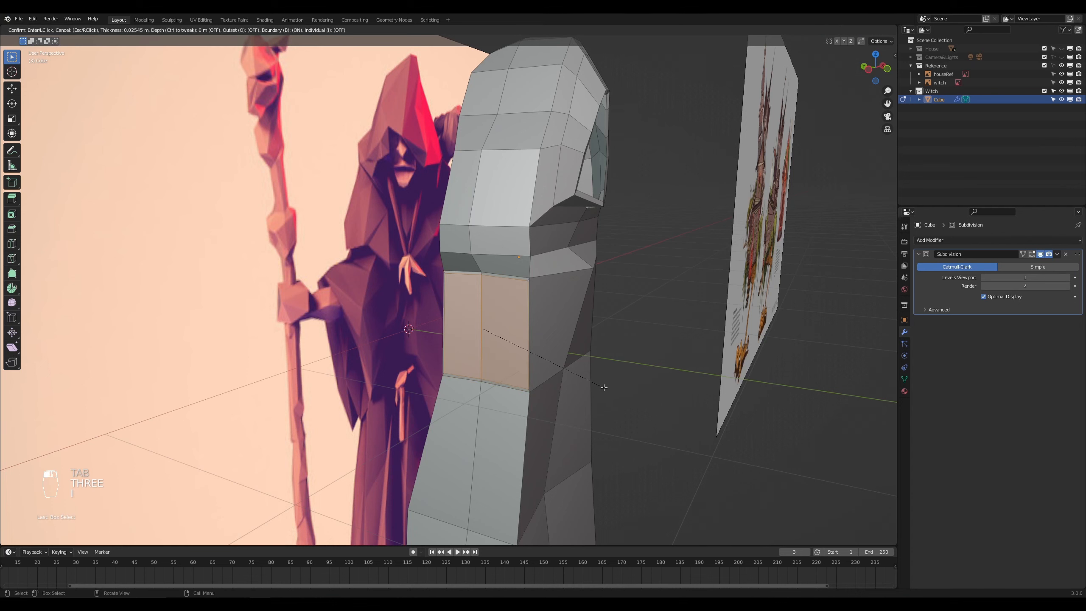
left_click(588, 373)
key("s")
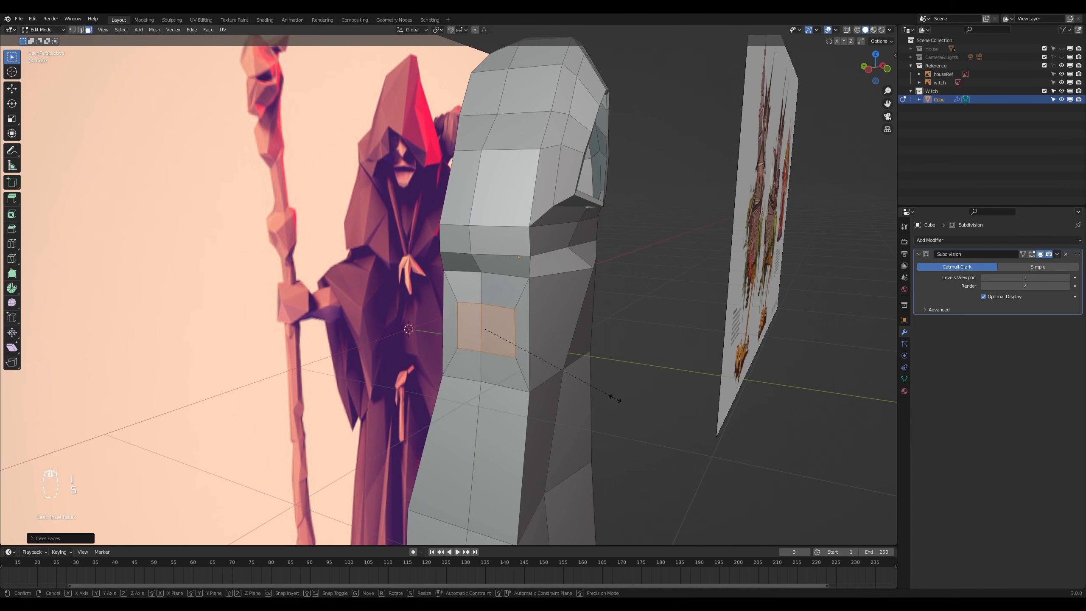
right_click(611, 403)
Step: Scale the inset side faces down along Y and Z to form a smaller base for the arm
key("s")
key("y")
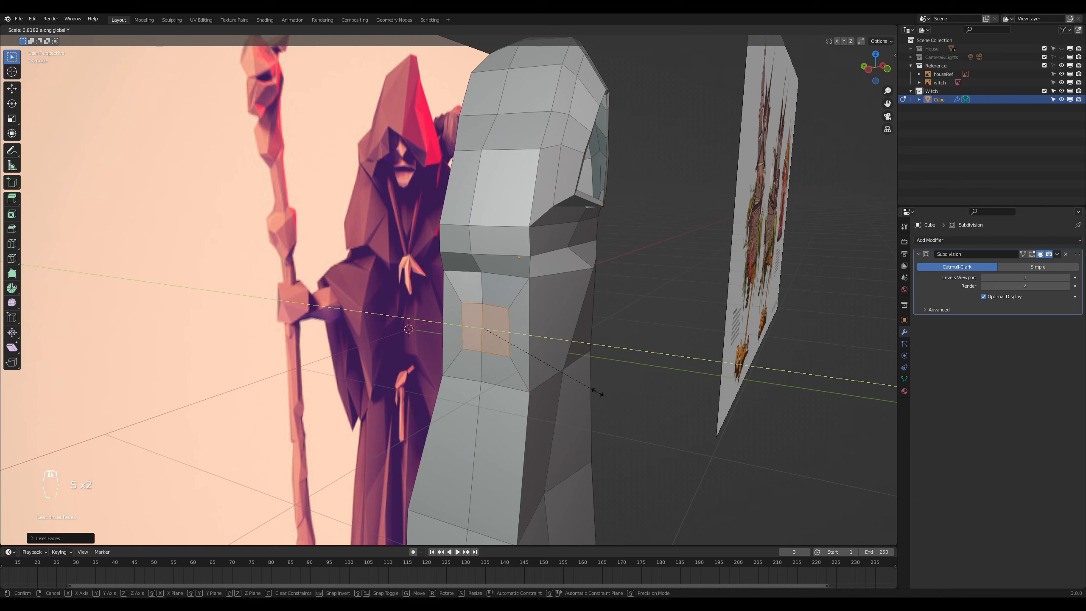
left_click(585, 384)
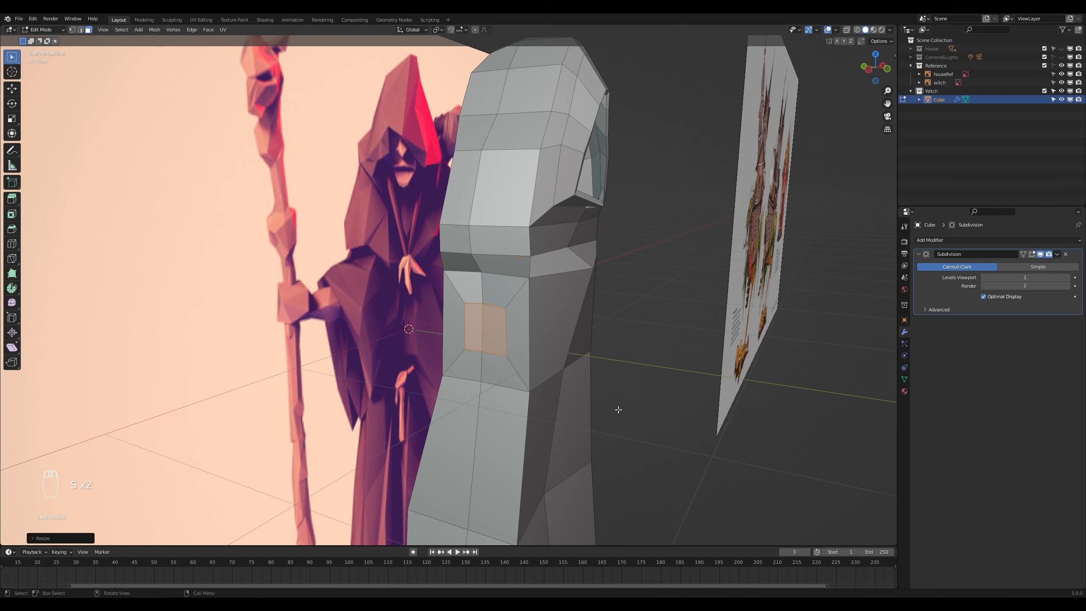
key("s")
key("z")
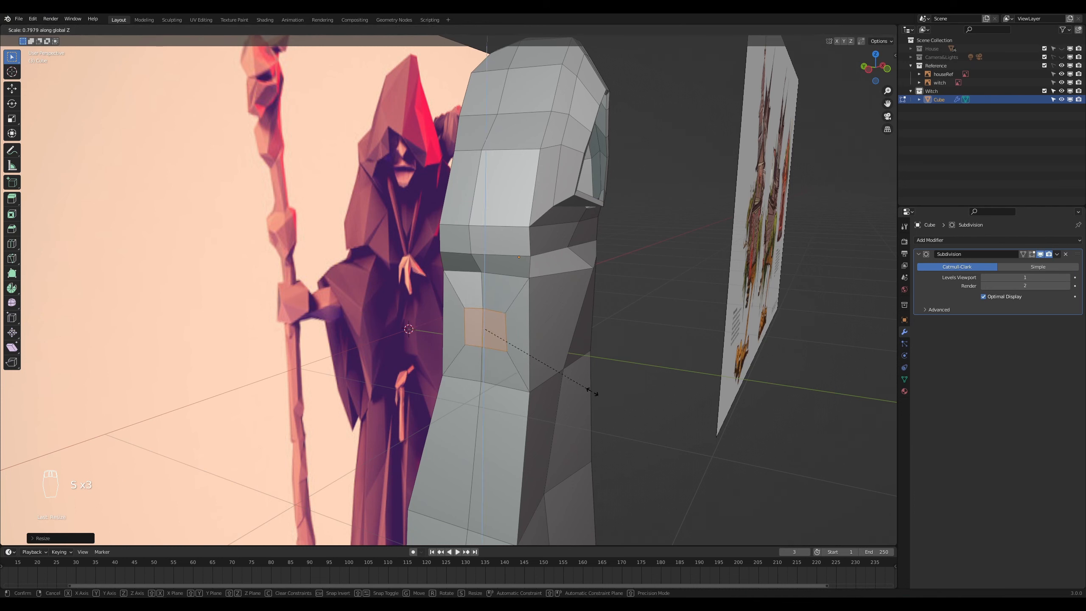
left_click(592, 391)
key("s")
key("y")
left_click(598, 397)
Step: Extrude the inset side faces outward about 0.4 m as the upper arm
middle_click_drag(615, 429, 582, 423)
scroll(582, 423, "up", 1)
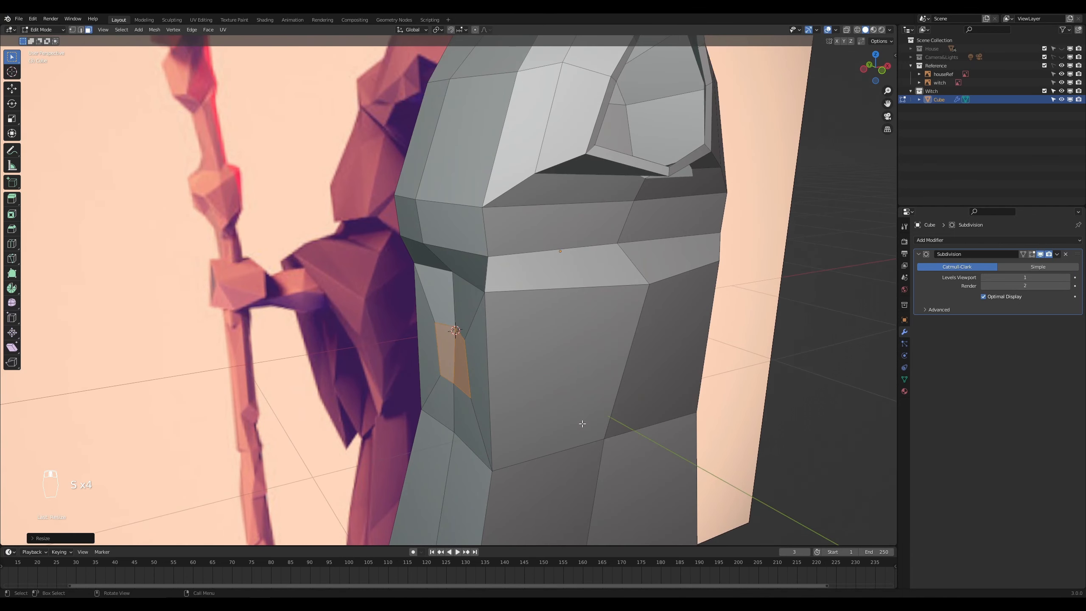
key("e")
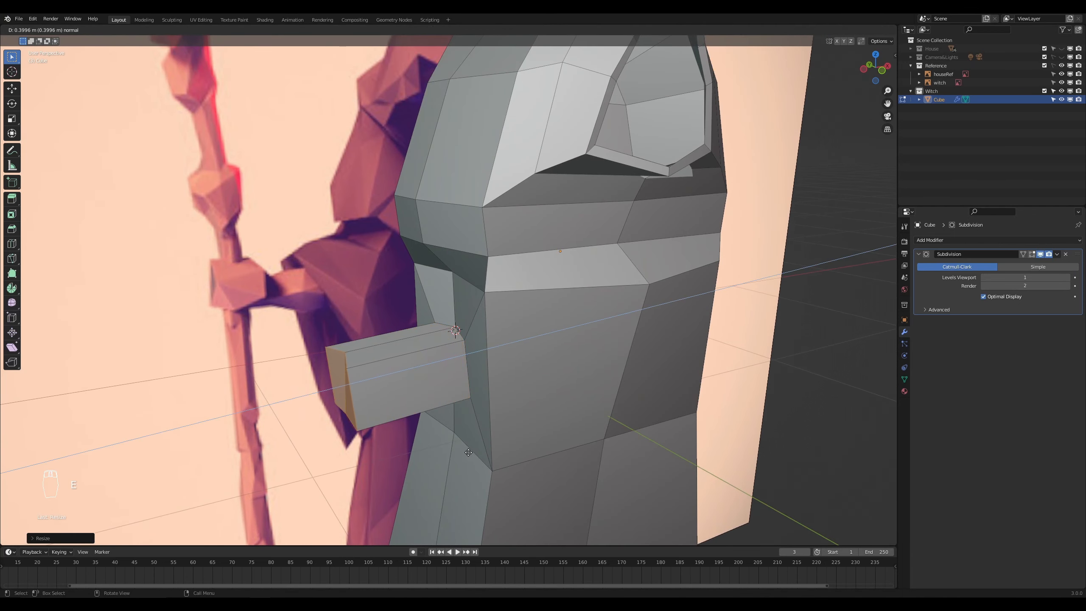
left_click(473, 456)
Step: Rotate the upper arm's end faces about Z and move them about 0.2 m forward along Y in top view
key("KP_7")
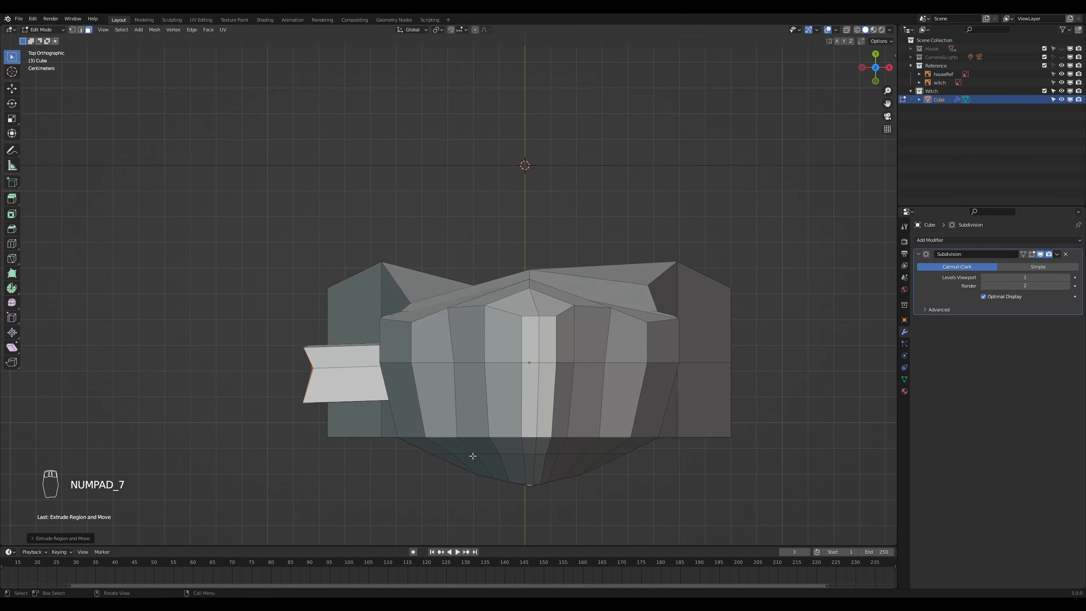
middle_click_drag(395, 466, 535, 335, "shift")
scroll(515, 335, "up", 2)
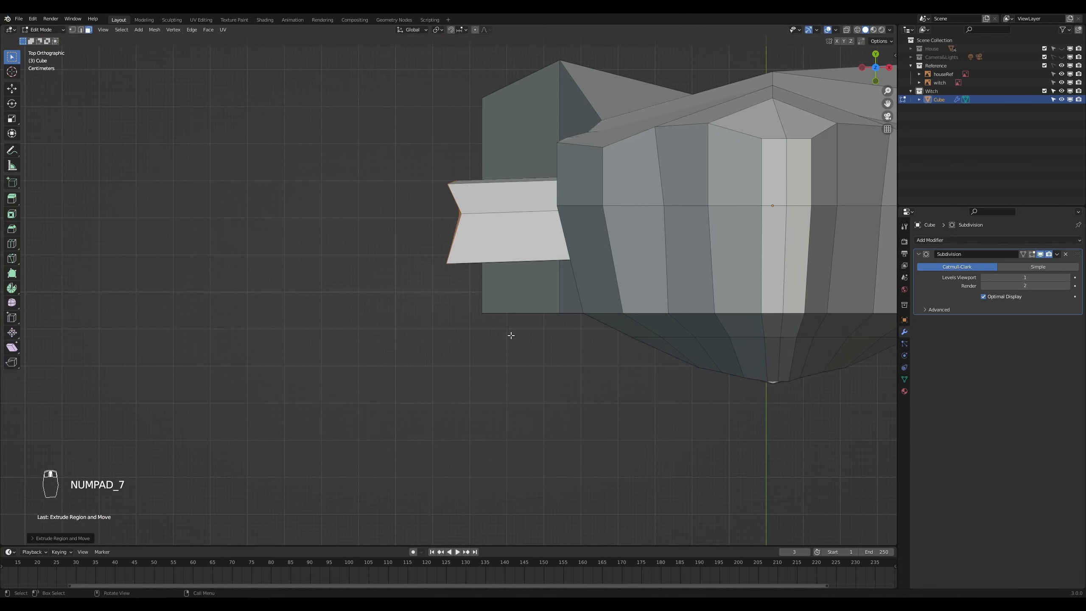
key("r")
key("z")
left_click(571, 313)
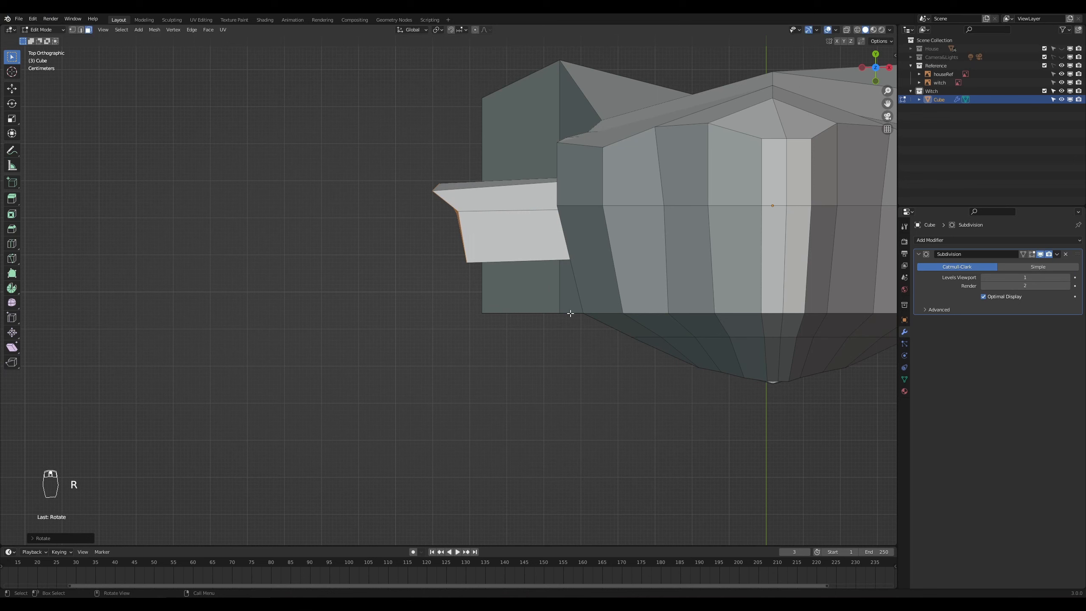
key("g")
key("y")
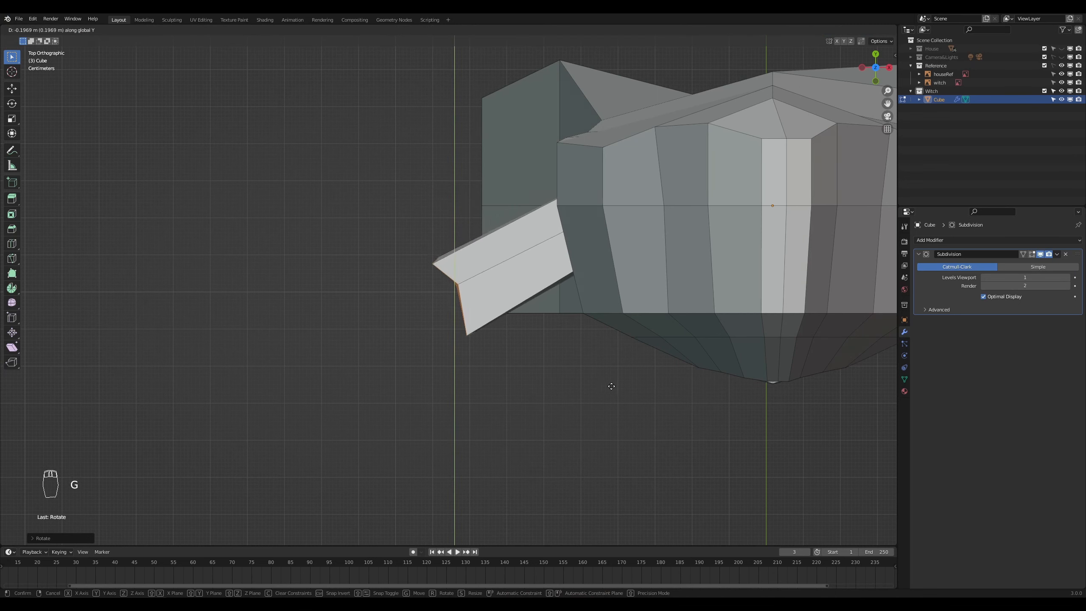
left_click(611, 387)
Step: Rotate the upper arm's end faces further about Z and move them slightly inward along X
key("r")
key("z")
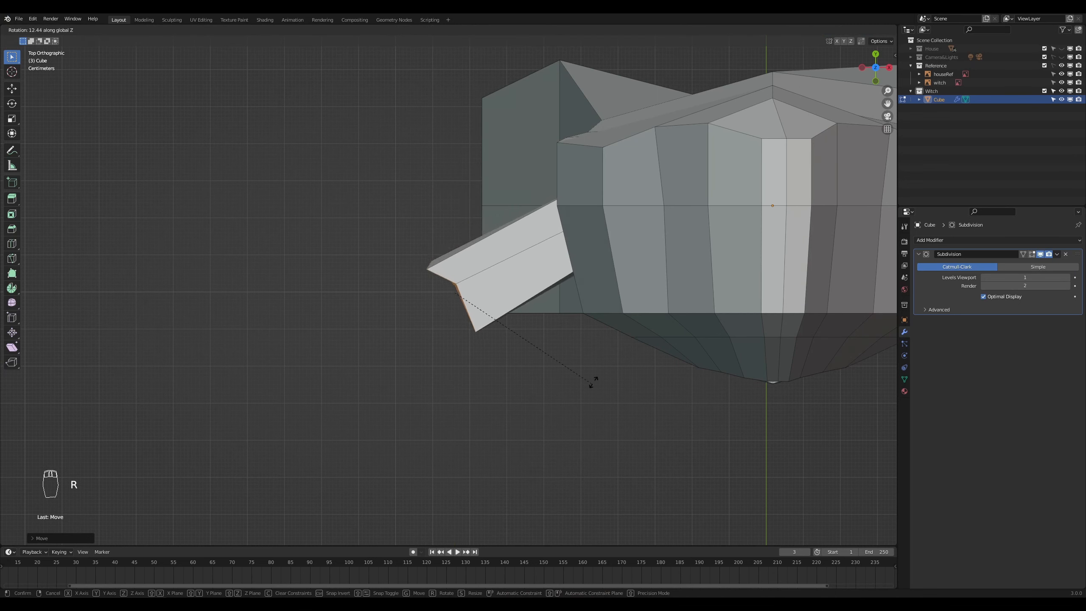
left_click(622, 339)
key("g")
key("x")
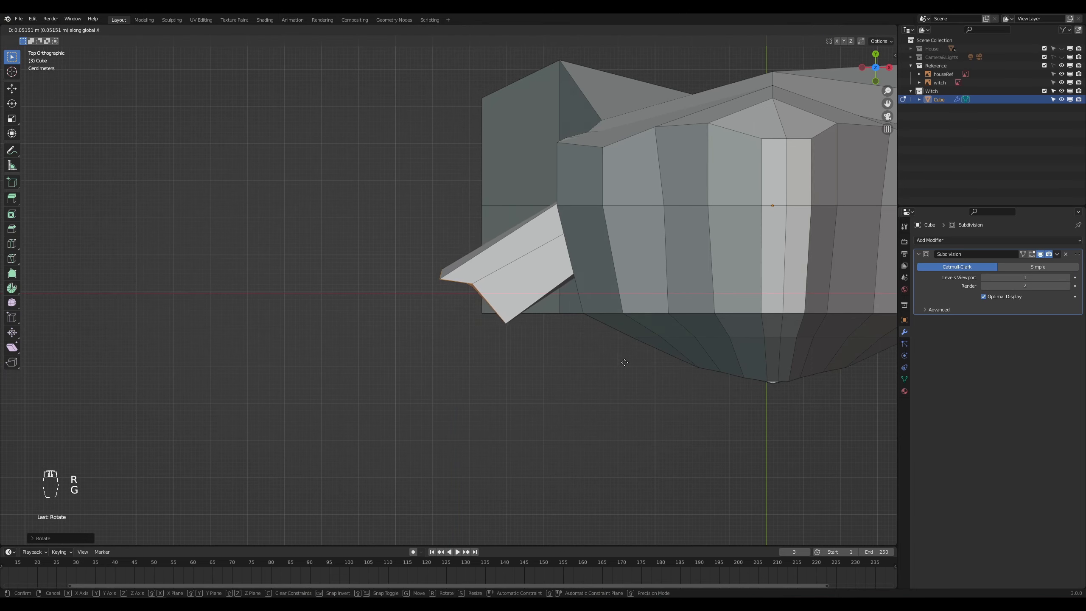
left_click(615, 411)
Step: Select the upper outer corner vertex of the arm's end and move it outward in top view to straighten the outer edge
middle_click_drag(615, 411, 507, 341)
key("1")
left_click(436, 311)
middle_click_drag(436, 311, 468, 340)
key("g")
key("g")
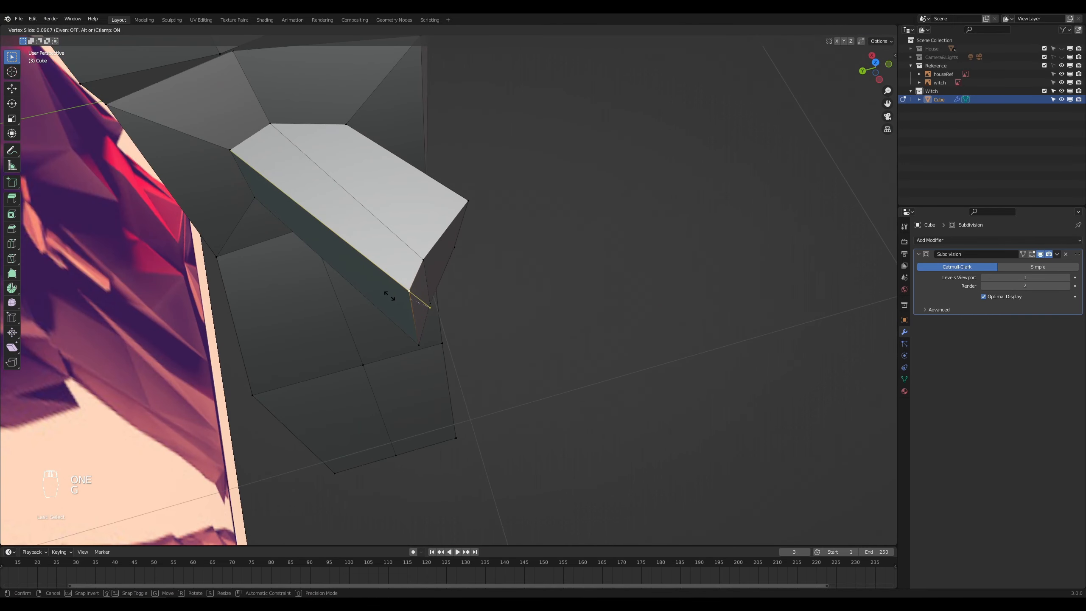
left_click(418, 321)
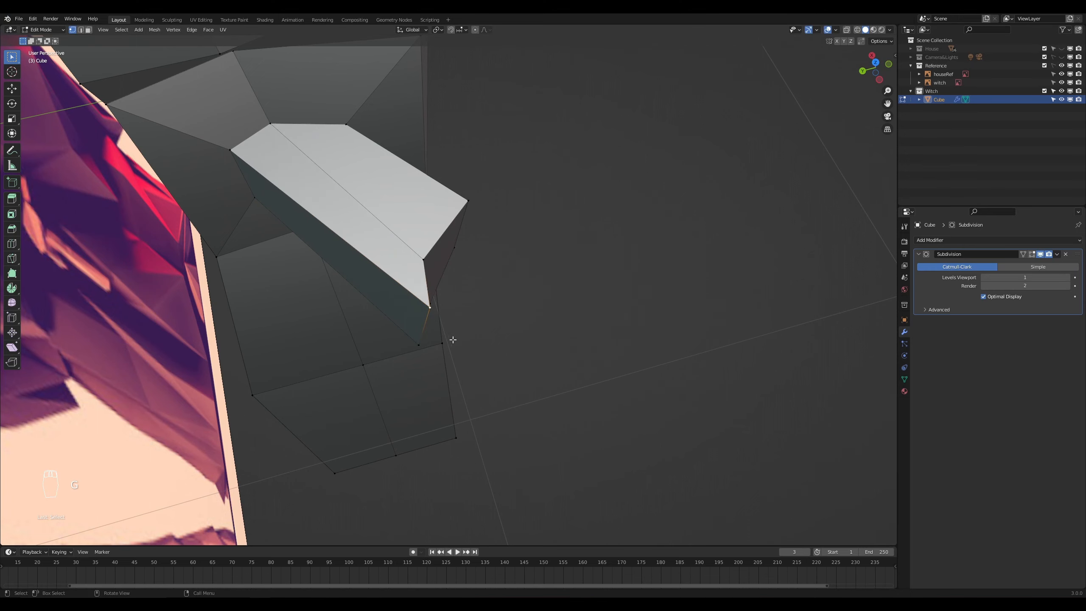
middle_click_drag(451, 337, 466, 354)
key("KP_7")
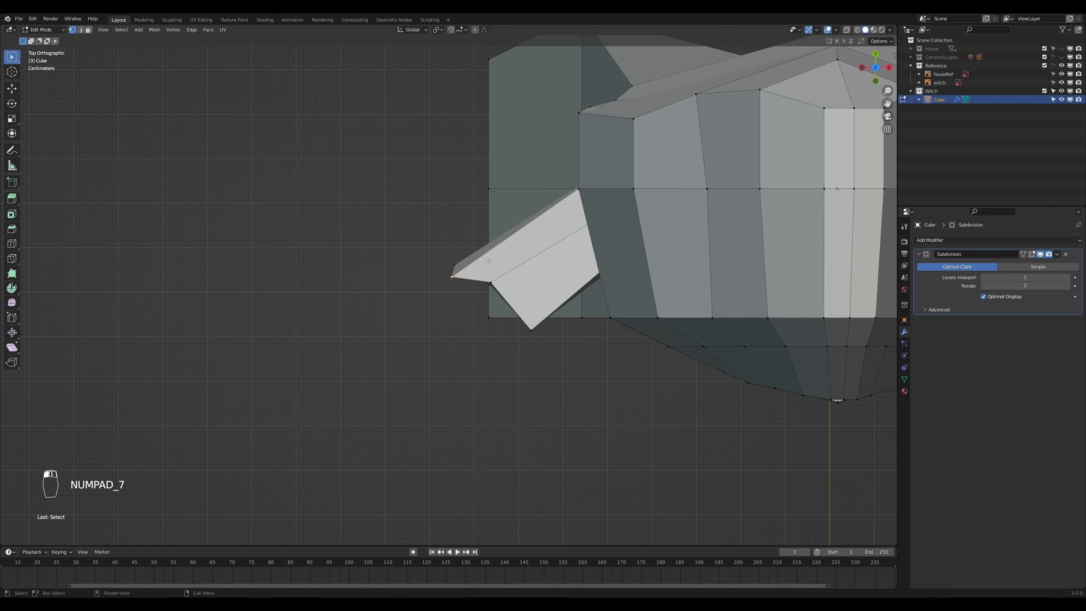
key("g")
left_click(471, 237)
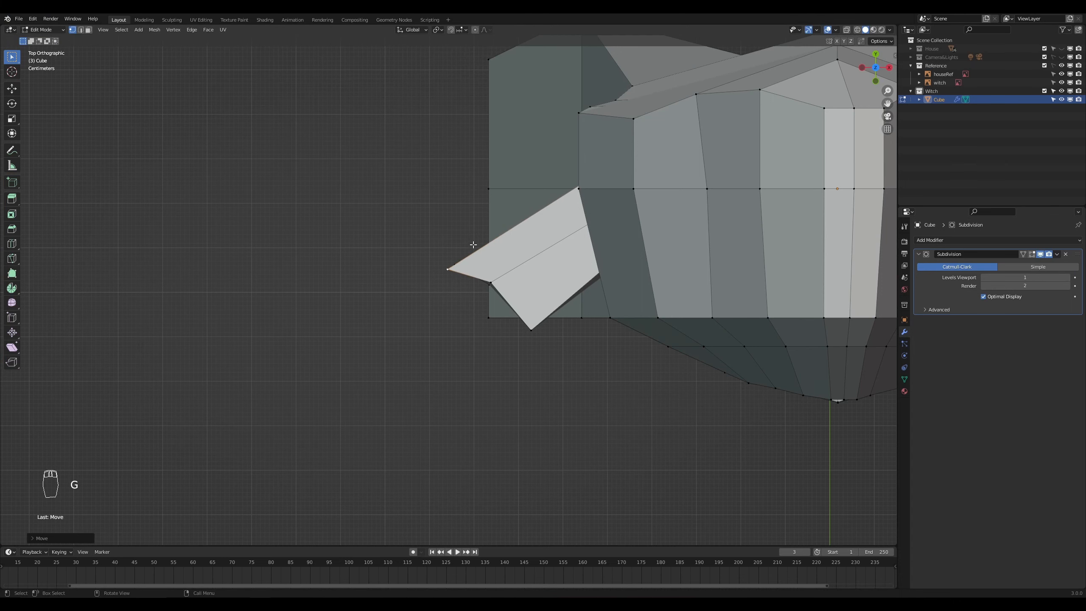
Step: Select the upper arm's end faces and extrude them along their normal as the forearm
middle_click_drag(524, 361, 493, 395)
left_click(483, 332)
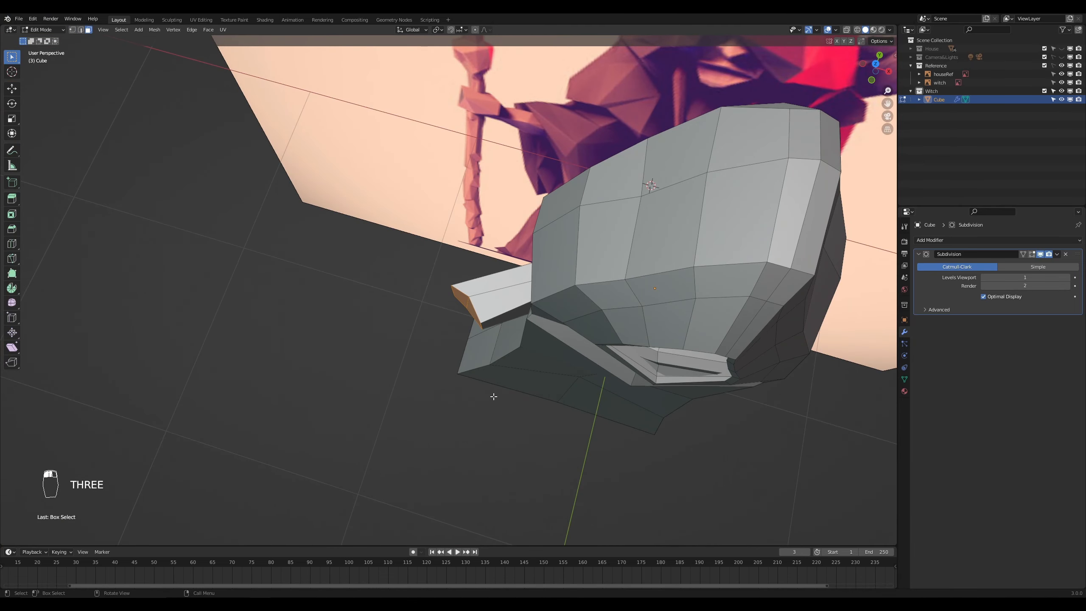
key("KP_7")
key("e")
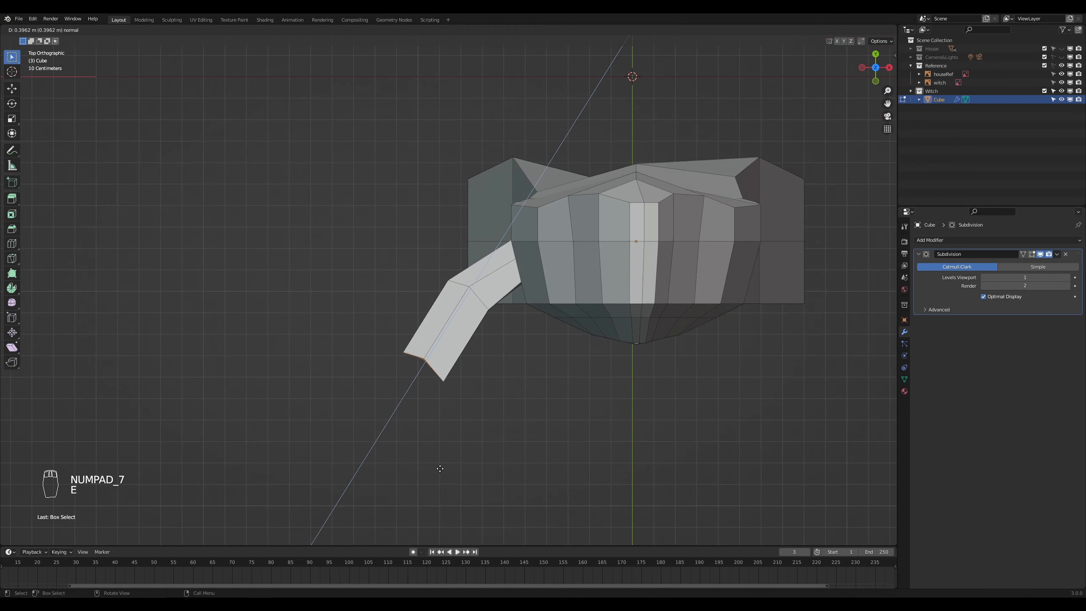
left_click(433, 488)
Step: Rotate the forearm's end faces toward the front, then shift them about 0.21 m inward along X and about 0.02 m back along Y
key("r")
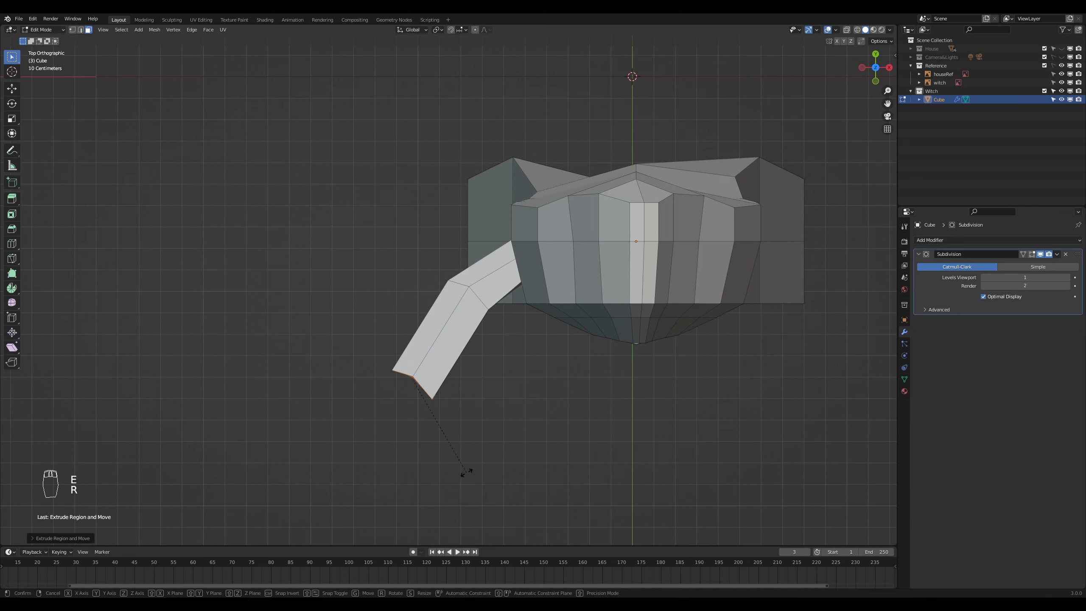
left_click(519, 437)
key("g")
key("x")
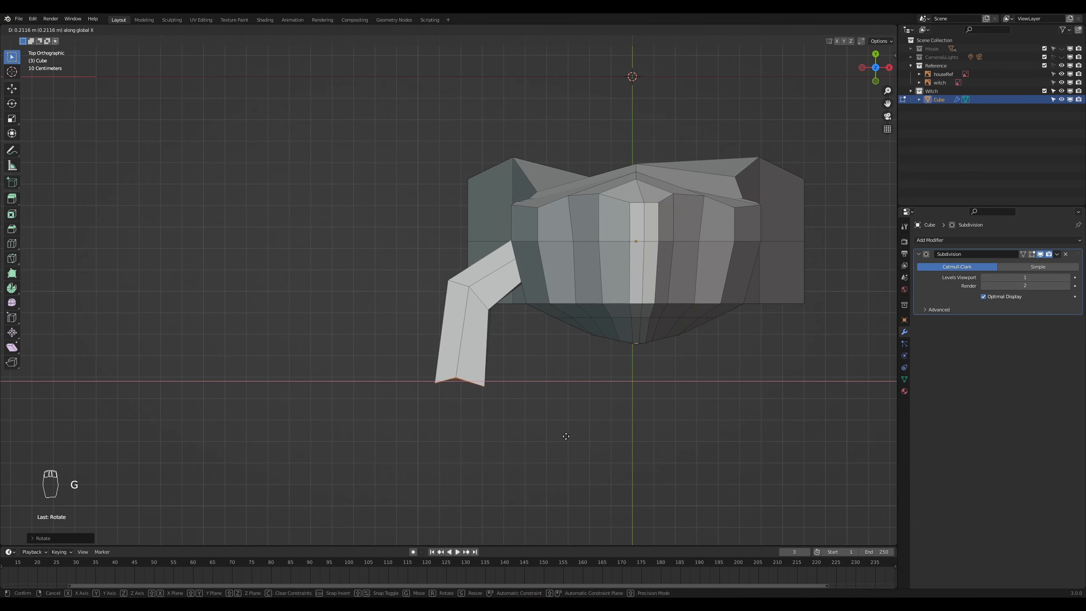
left_click(566, 436)
key("g")
right_click(544, 422)
key("g")
key("y")
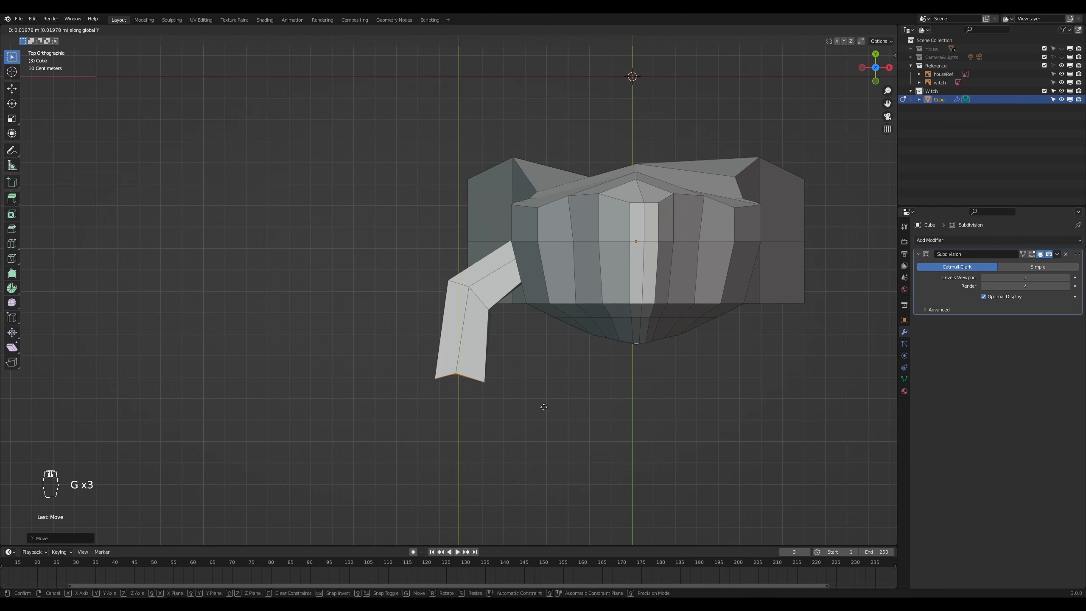
left_click(544, 405)
Step: Select the edge loop around the elbow and scale it down
scroll(543, 404, "up", 2)
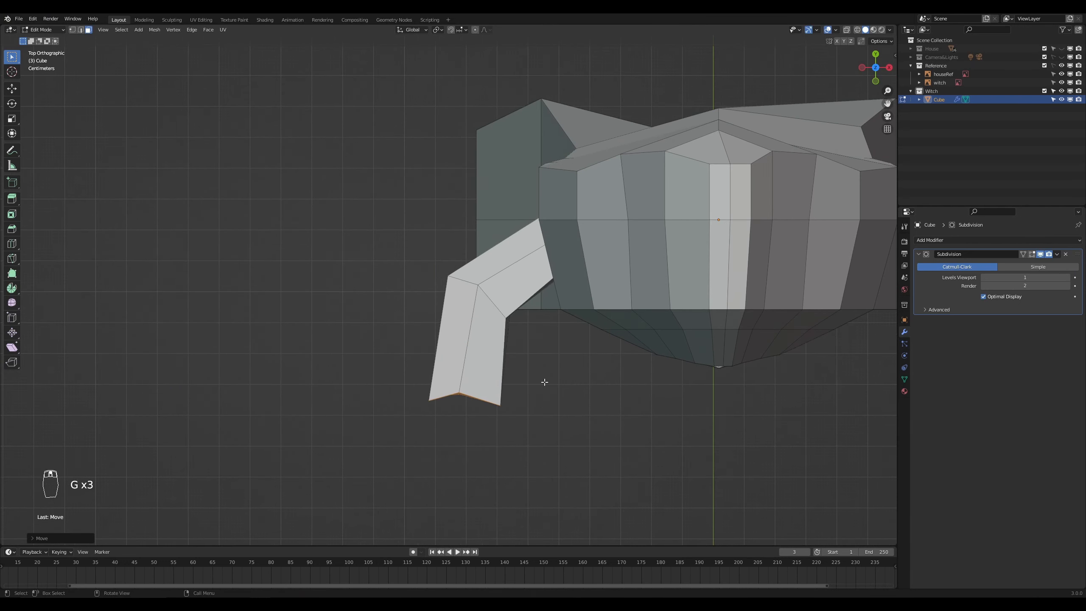
key("2")
left_click(494, 304, "alt")
key("s")
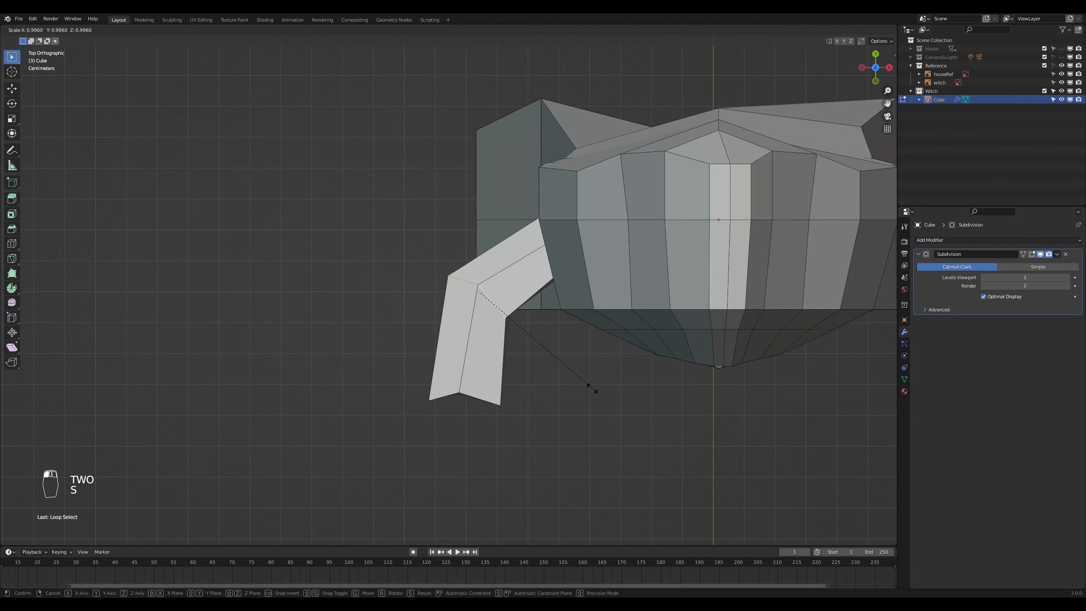
left_click(564, 362)
Step: Extrude the forearm's end faces a short distance and scale them up to about 1.2
middle_click_drag(564, 362, 492, 387)
key("3")
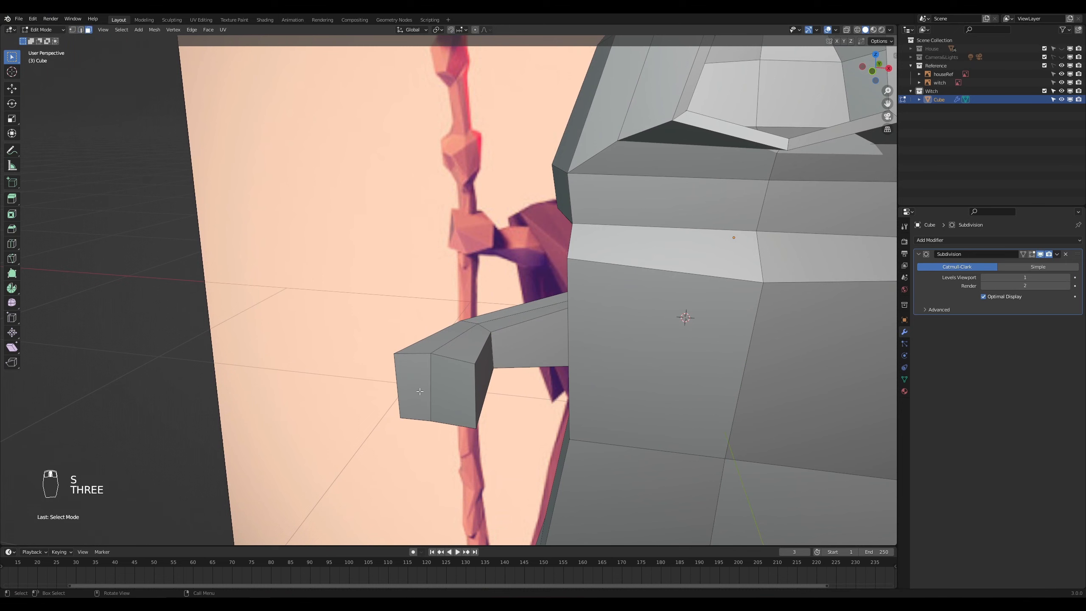
left_click_drag(413, 393, 411, 394)
middle_click_drag(412, 394, 423, 389)
key("e")
key("e")
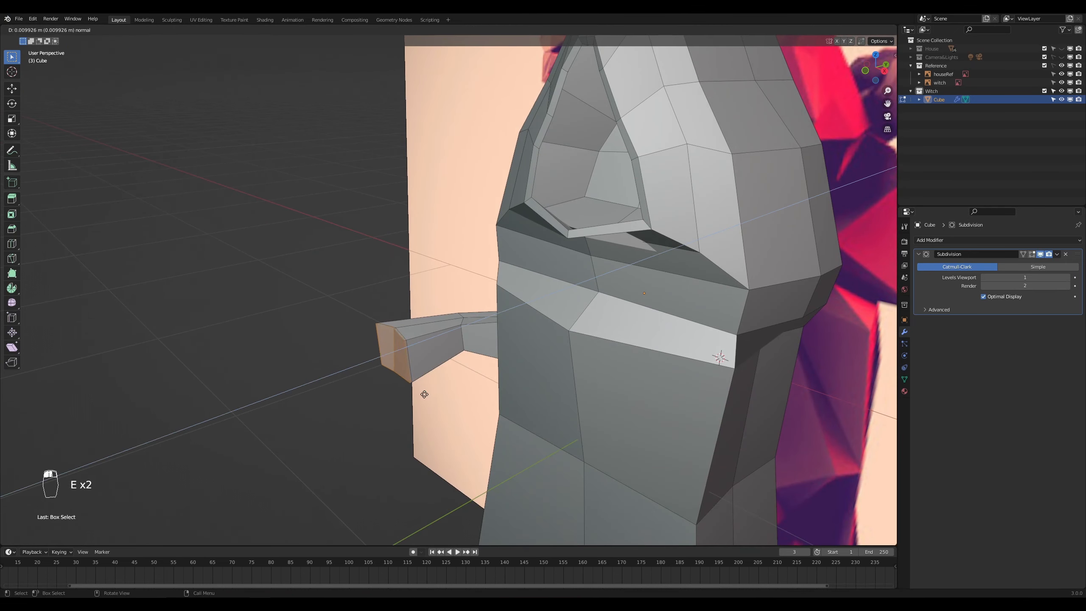
left_click(412, 394)
key("s")
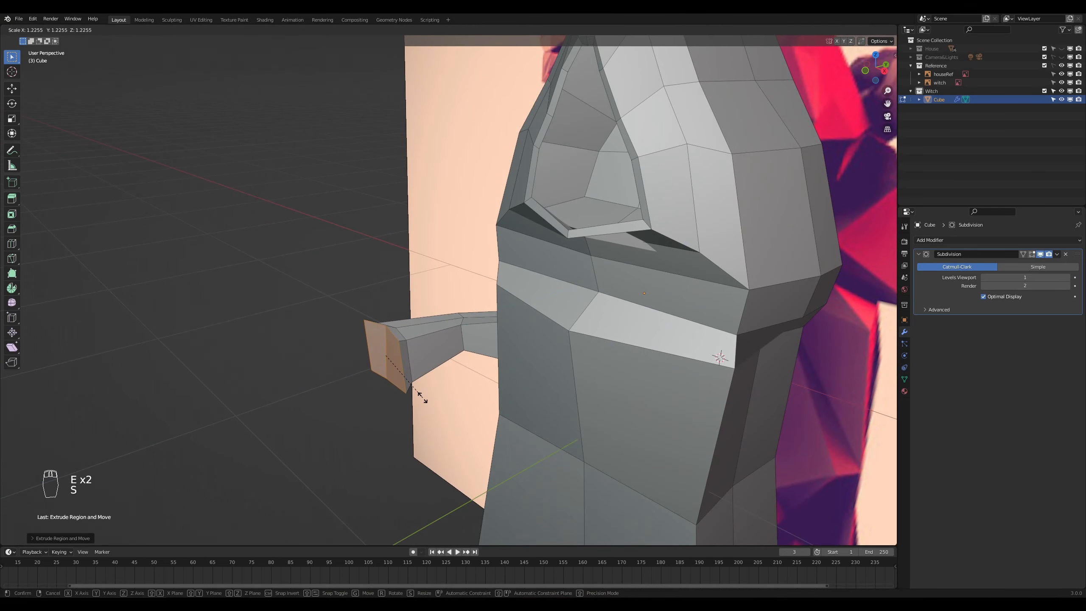
left_click(417, 396)
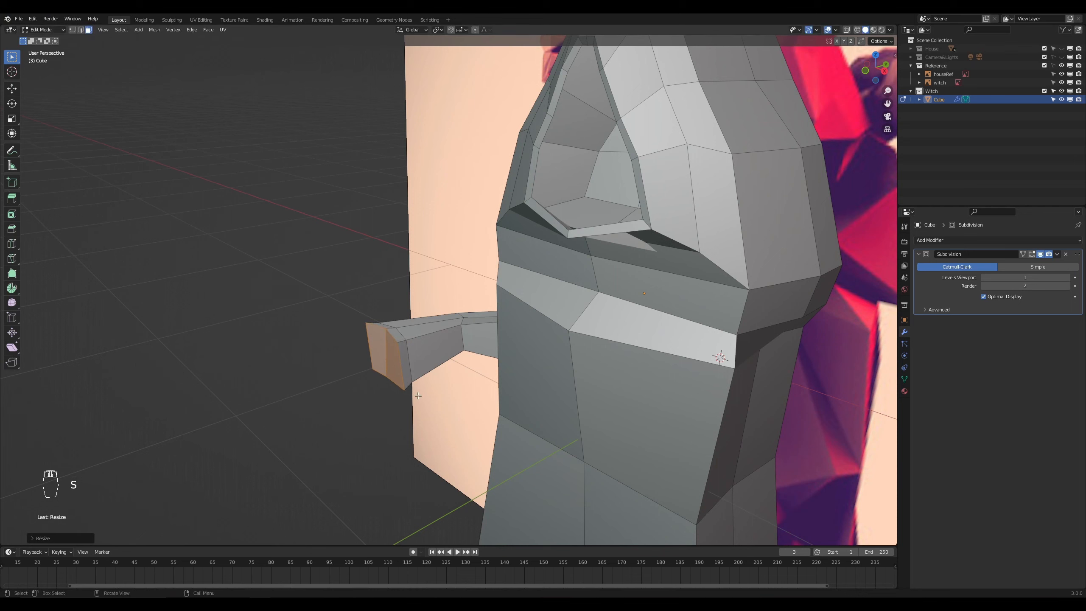
Step: Extrude the enlarged arm end forward twice more and scale the last faces down to taper it
key("e")
left_click(388, 401)
key("e")
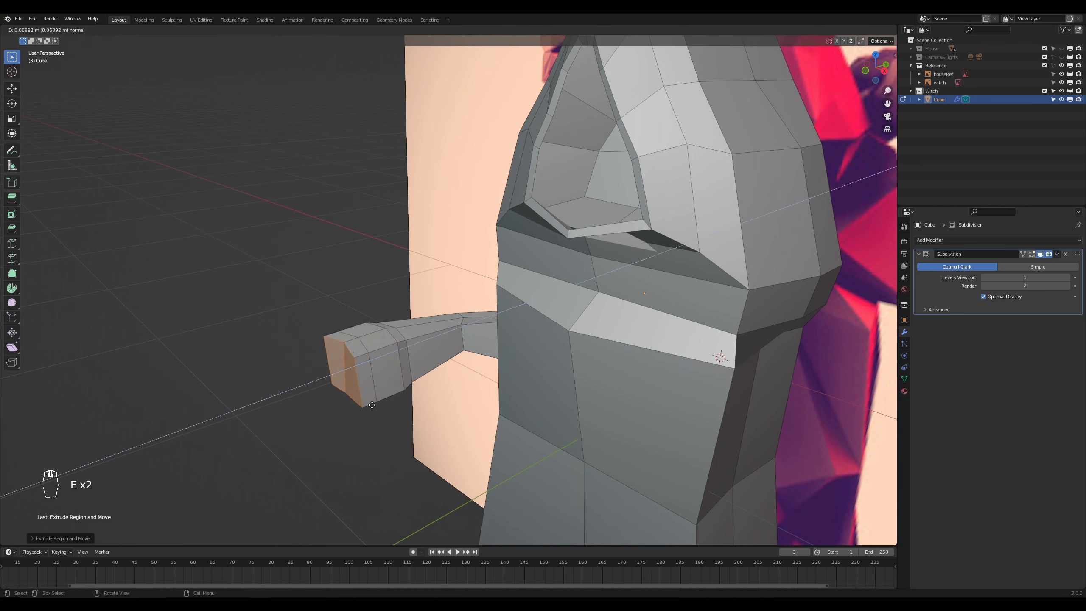
left_click(368, 408)
key("s")
left_click(380, 414)
Step: Lower the tapered end faces of the arm slightly along Z
middle_click_drag(395, 438, 564, 308)
key("g")
key("z")
left_click(436, 437)
Step: From a wireframe side view, select all forearm-end and hand vertices, rotate them slightly and raise them along Z
key("KP_3")
scroll(407, 402, "up", 3)
scroll(565, 308, "up", 2)
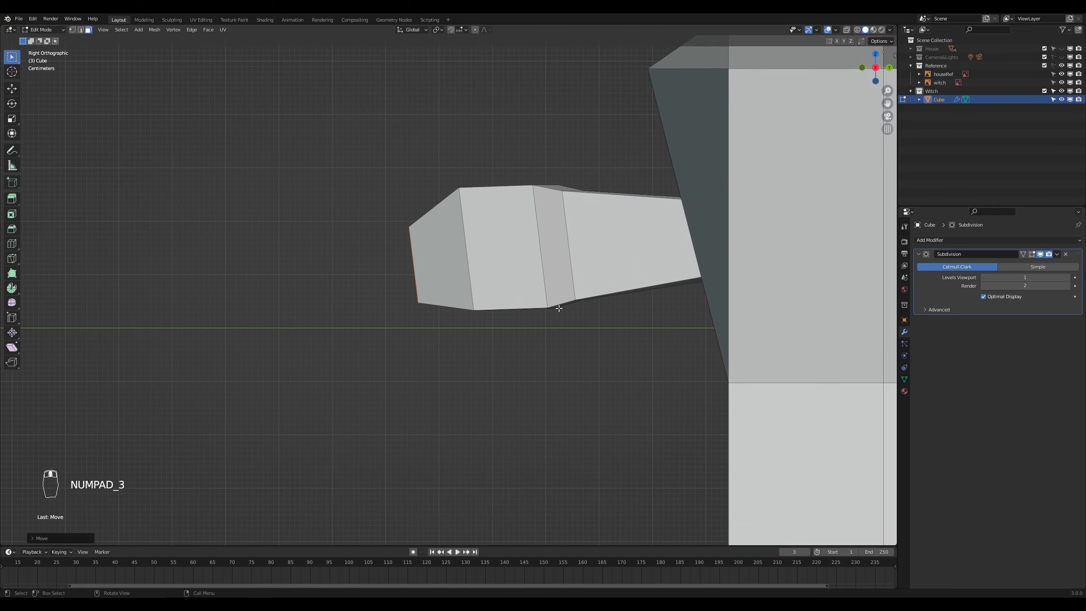
key("z")
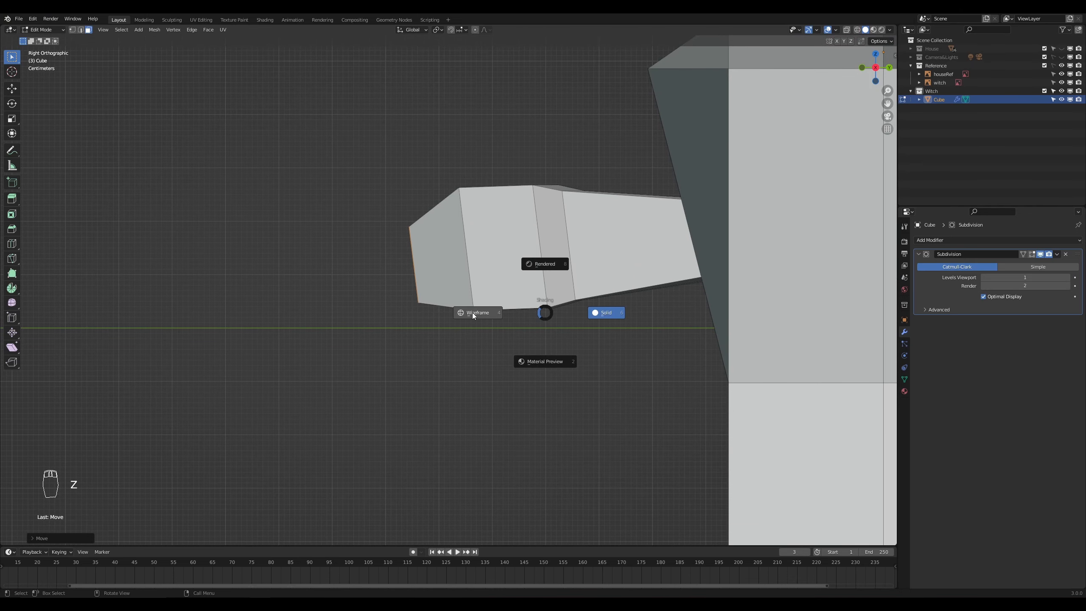
left_click(472, 312)
key("1")
left_click_drag(314, 136, 663, 332)
key("r")
left_click(650, 325)
key("g")
key("z")
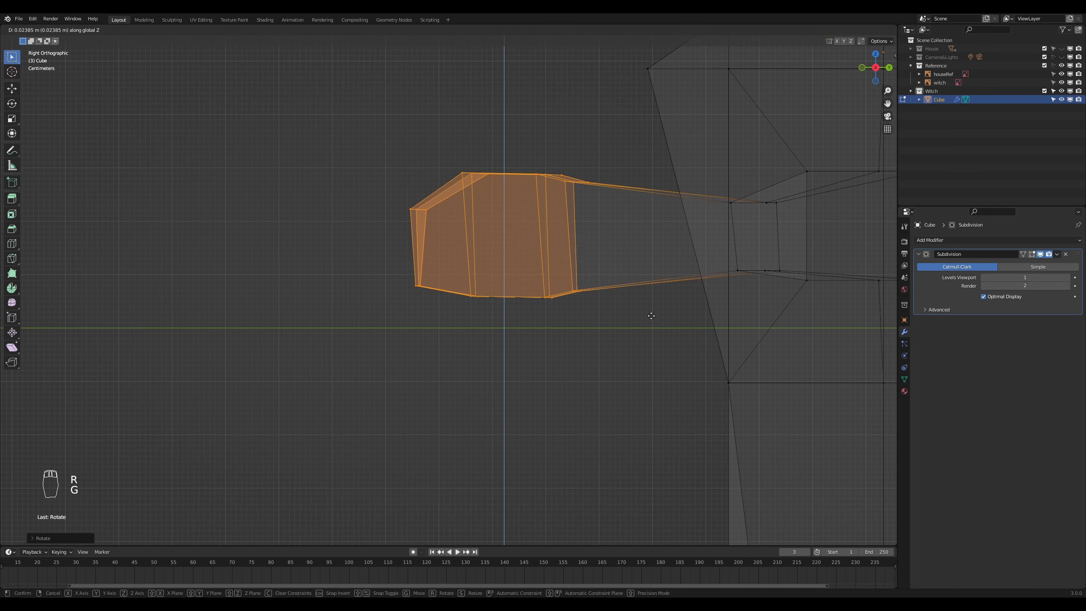
left_click(651, 316)
Step: Rotate the vertices of the hand's tapered front section slightly, then return to solid shading
left_click_drag(307, 149, 490, 307)
key("r")
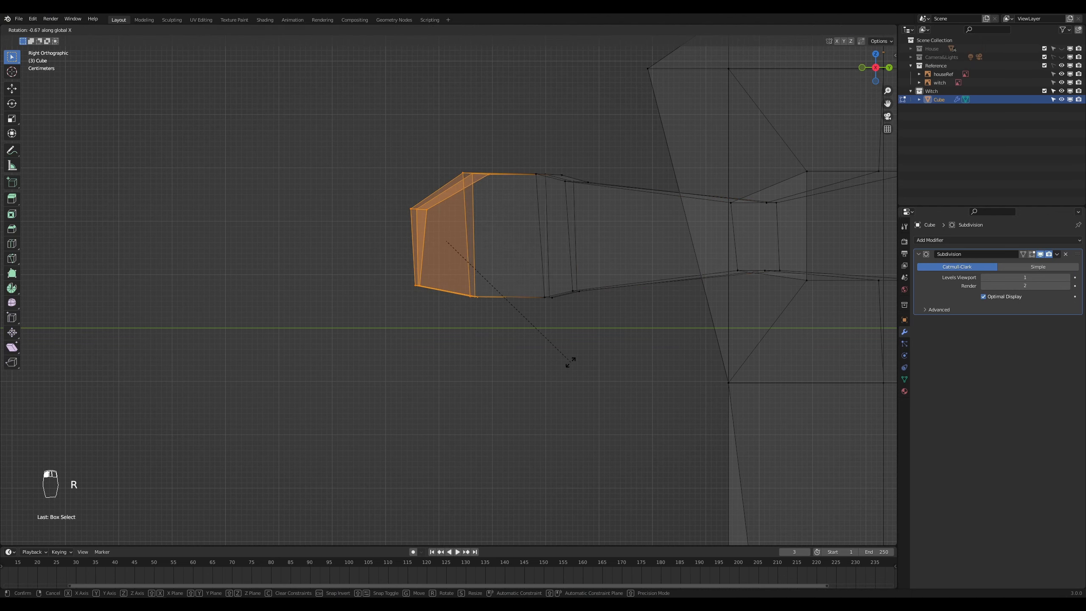
left_click(568, 362)
key("Tab")
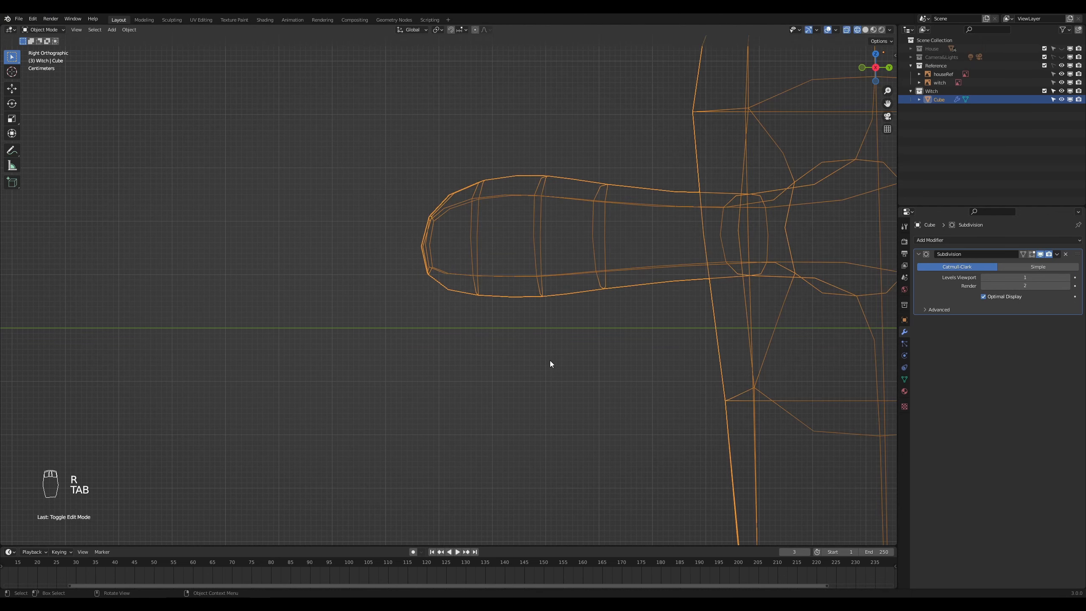
mouse_move(550, 360)
middle_mouse_down()
mouse_move(611, 372)
mouse_move(628, 390)
mouse_move(554, 313)
mouse_move(564, 342)
mouse_move(594, 305)
middle_mouse_up()
key("z")
left_click(659, 372)
key("Tab")
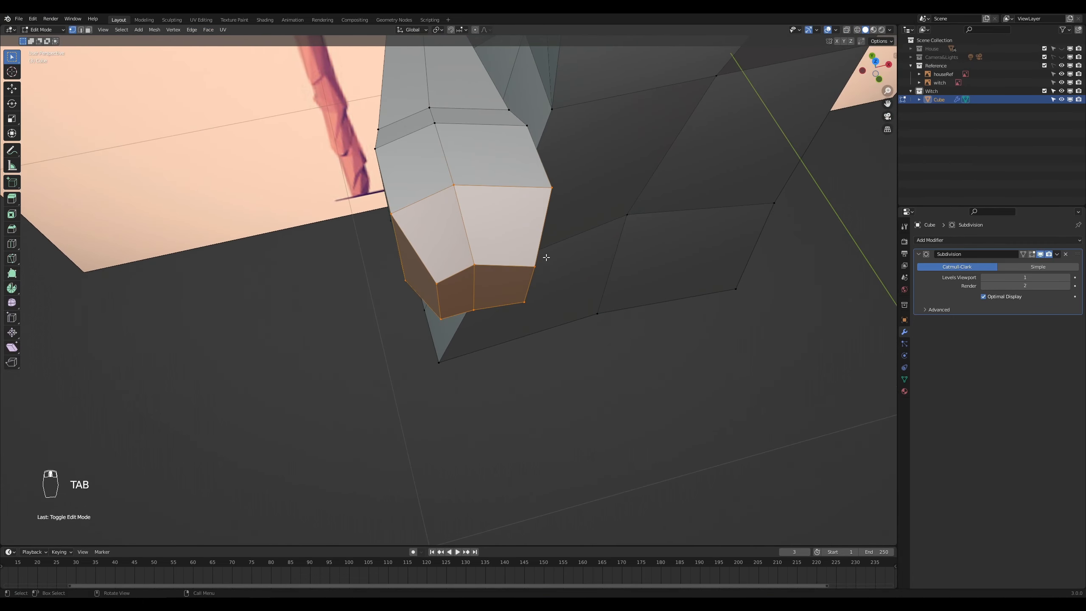
Step: Select the edge loop just behind the hand at the wrist and scale it up slightly
key("2")
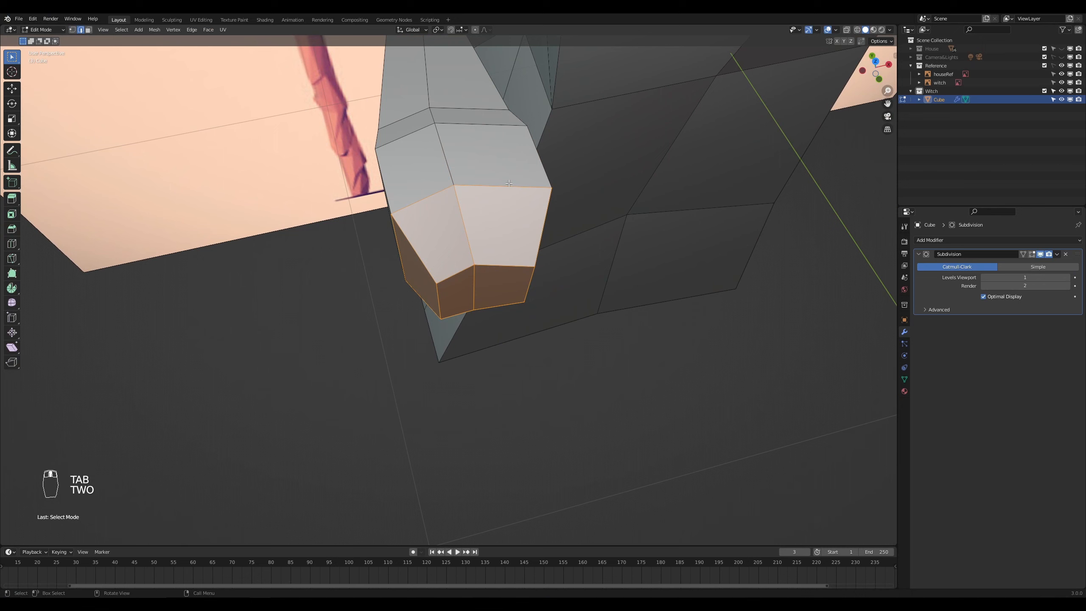
left_click(470, 129, "alt")
key("s")
right_click(591, 194)
key("s")
left_click(552, 185)
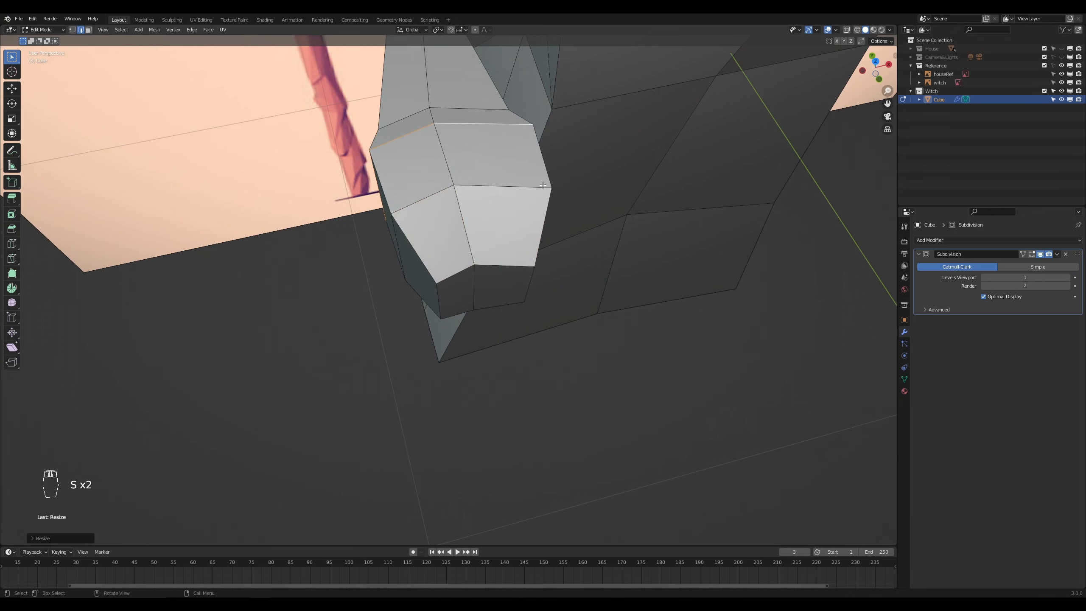
key("Tab")
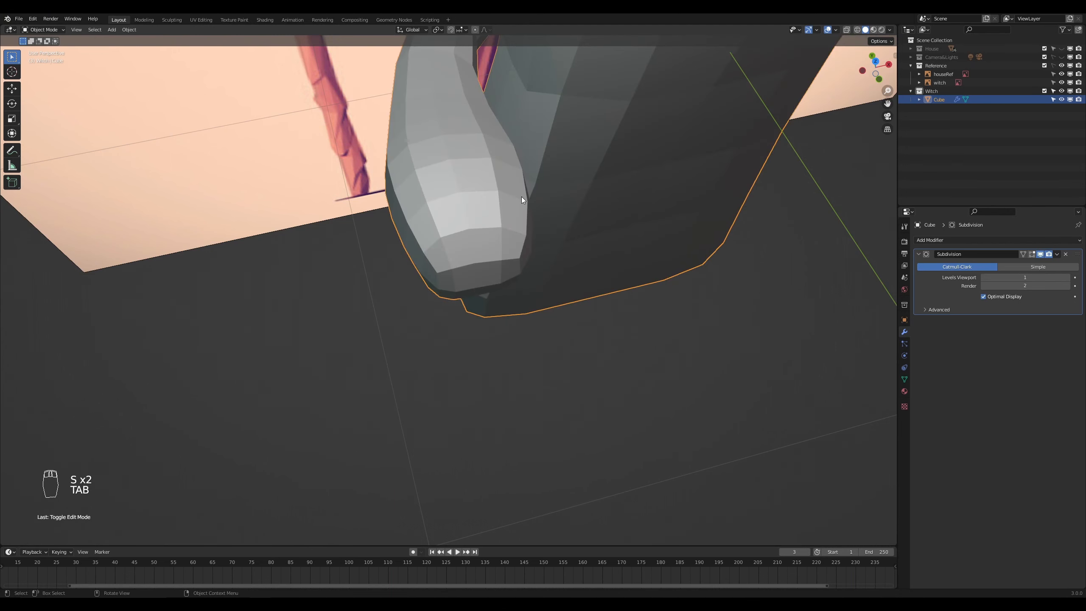
middle_click_drag(521, 197, 535, 245)
key("Tab")
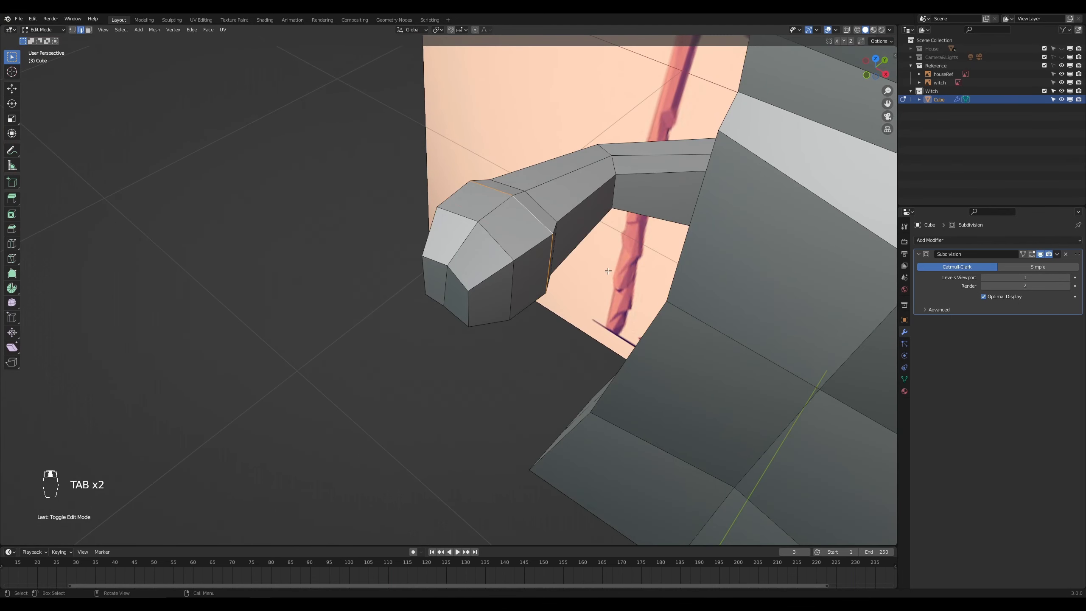
Step: Scale the wrist edge loop down in two passes to form a narrow wrist
key("s")
key("s")
left_click(586, 264)
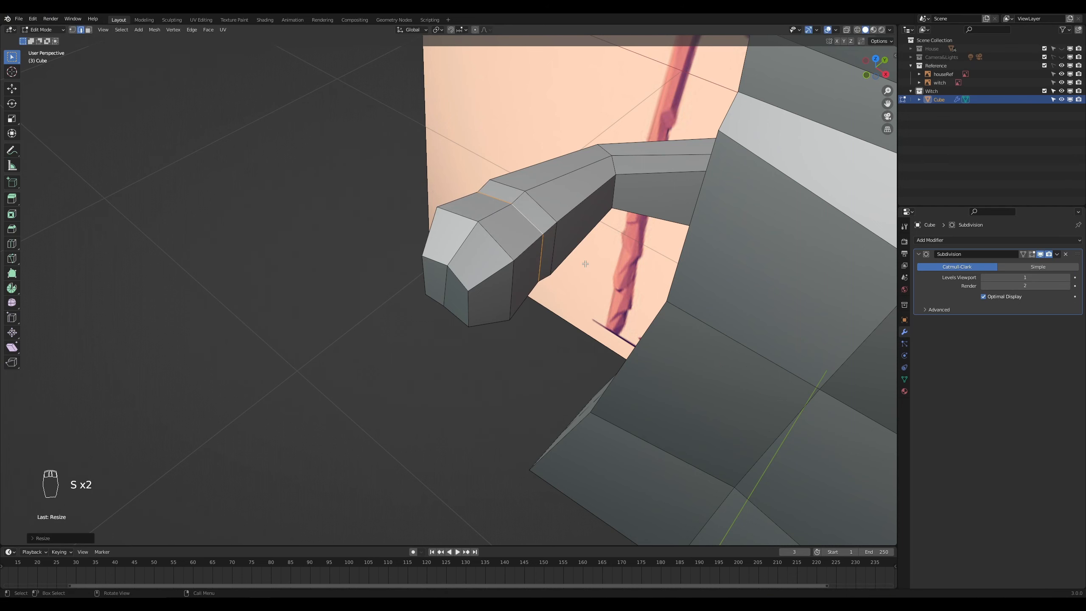
key("Tab")
scroll(605, 287, "up", 2)
middle_click_drag(588, 288, 564, 257)
key("Tab")
key("s")
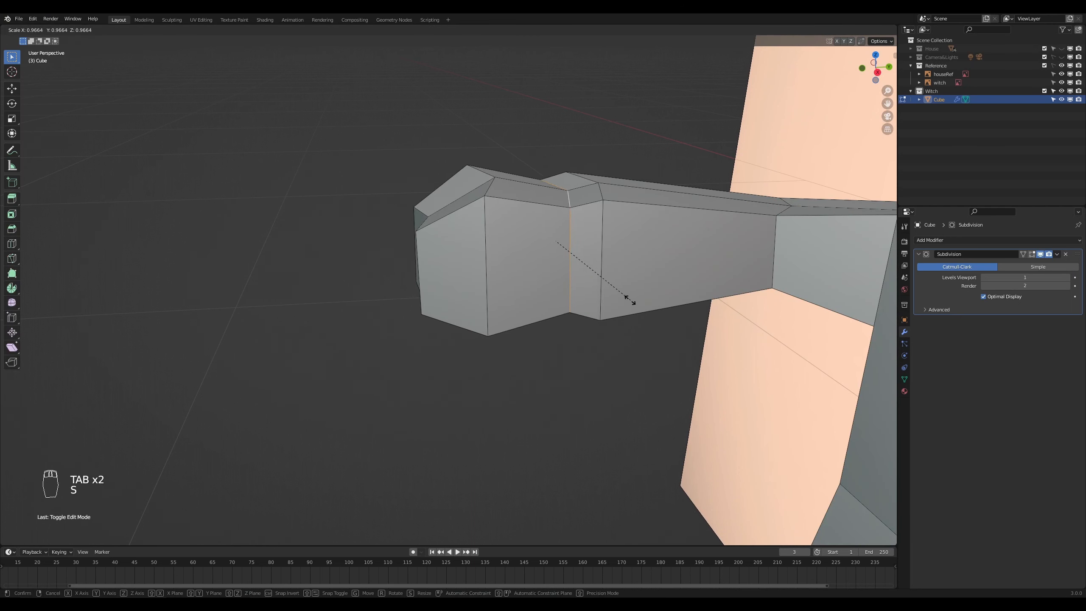
left_click(617, 291)
key("Tab")
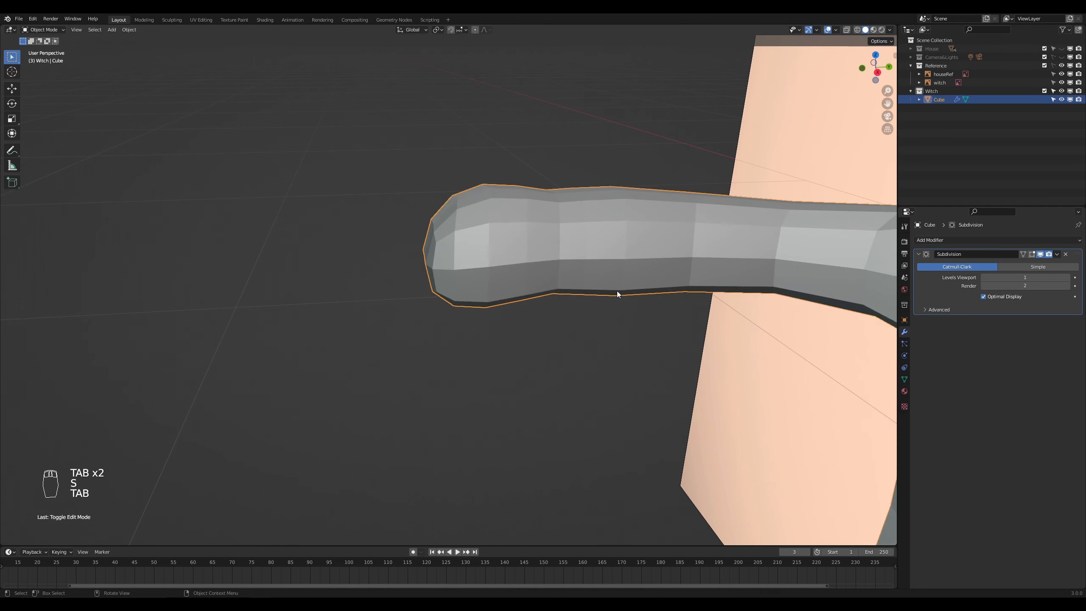
Step: Add a centred loop cut between the wrist and the forearm's end and scale it down
key("Tab")
scroll(616, 291, "up", 1)
key("ctrl+r")
left_click(610, 168)
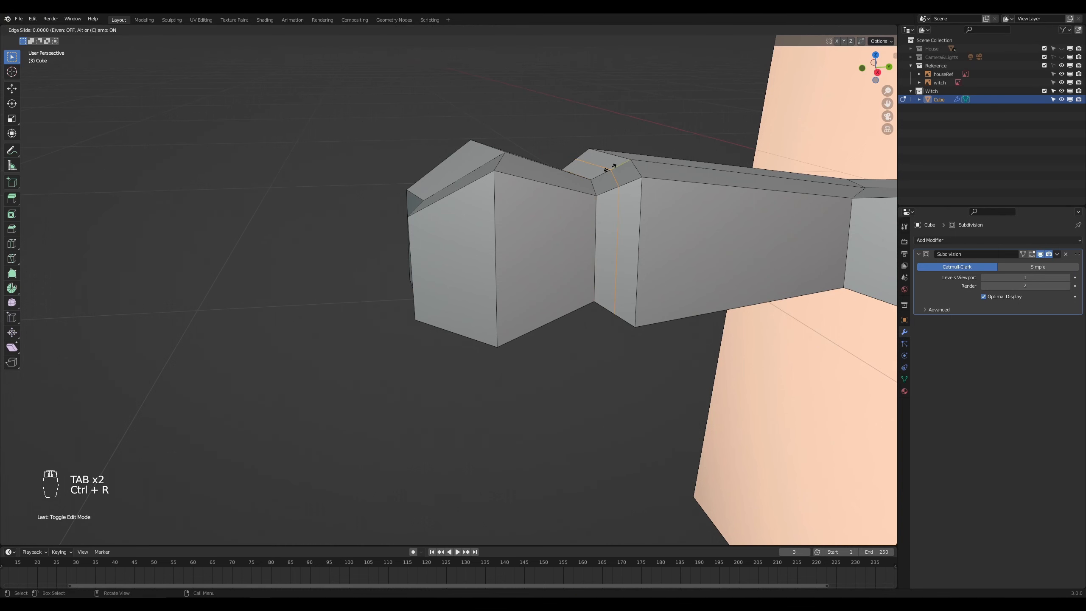
left_click(610, 168)
key("s")
left_click(678, 257)
key("Tab")
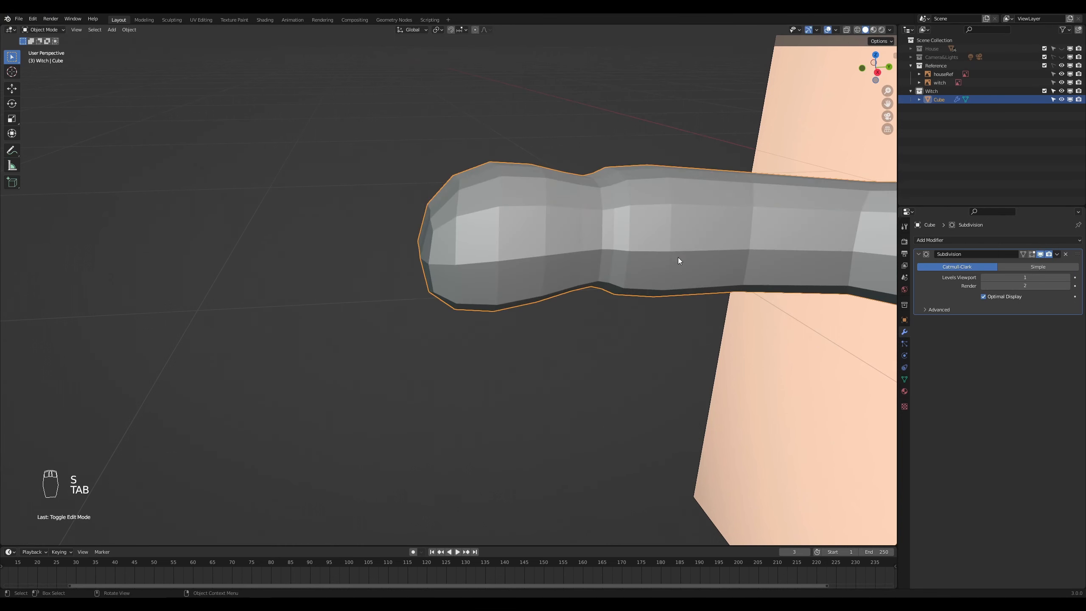
middle_click_drag(672, 260, 544, 358)
scroll(539, 339, "up", 4)
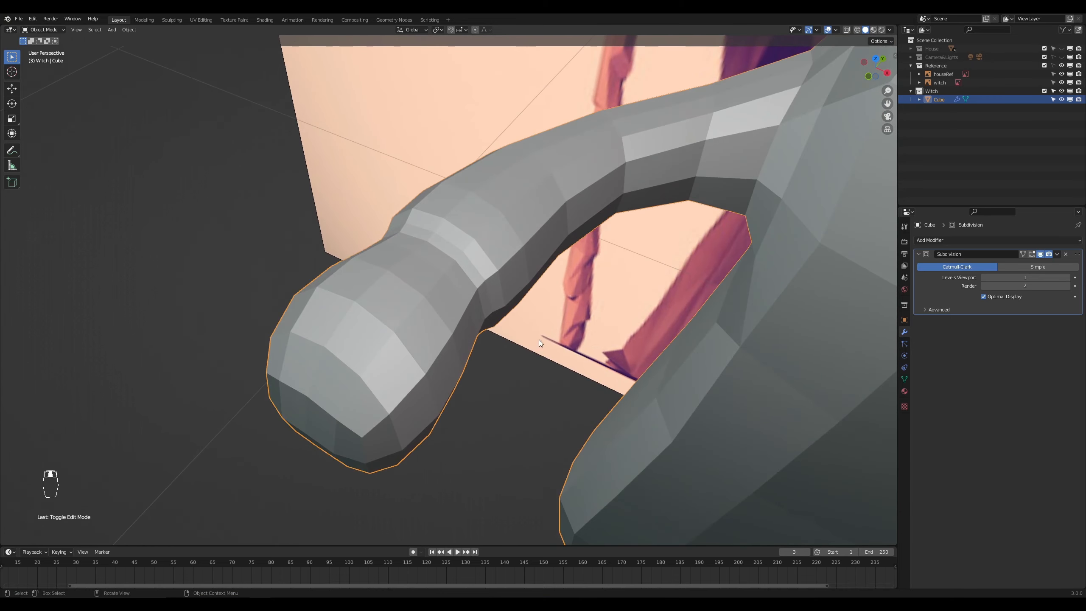
Step: Select the edge loop around the widest part of the hand and scale it up
key("Tab")
middle_click_drag(482, 343, 493, 362)
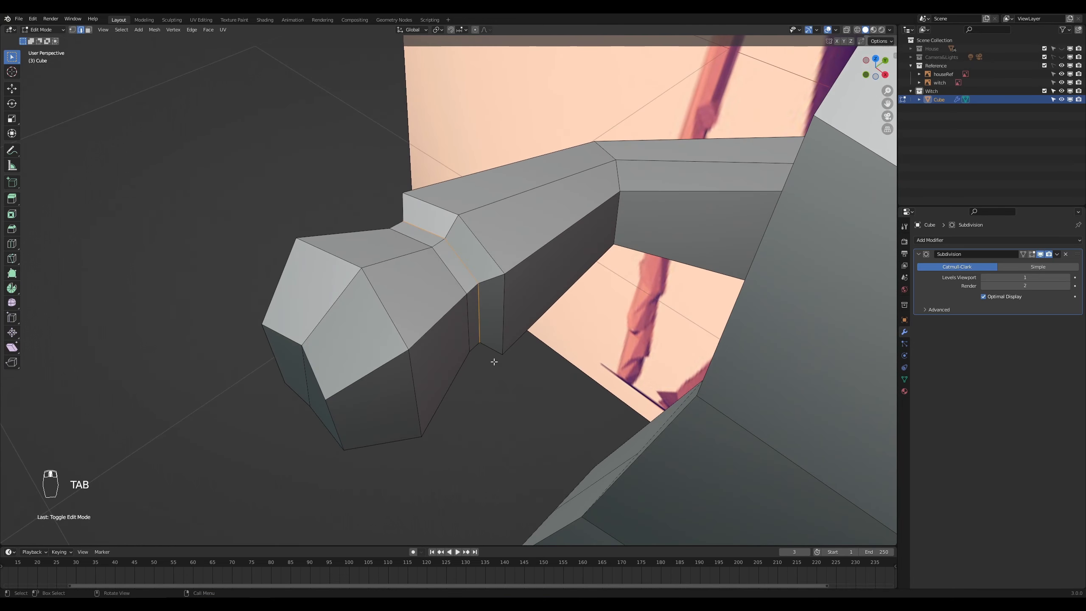
left_click(386, 315, "alt")
key("s")
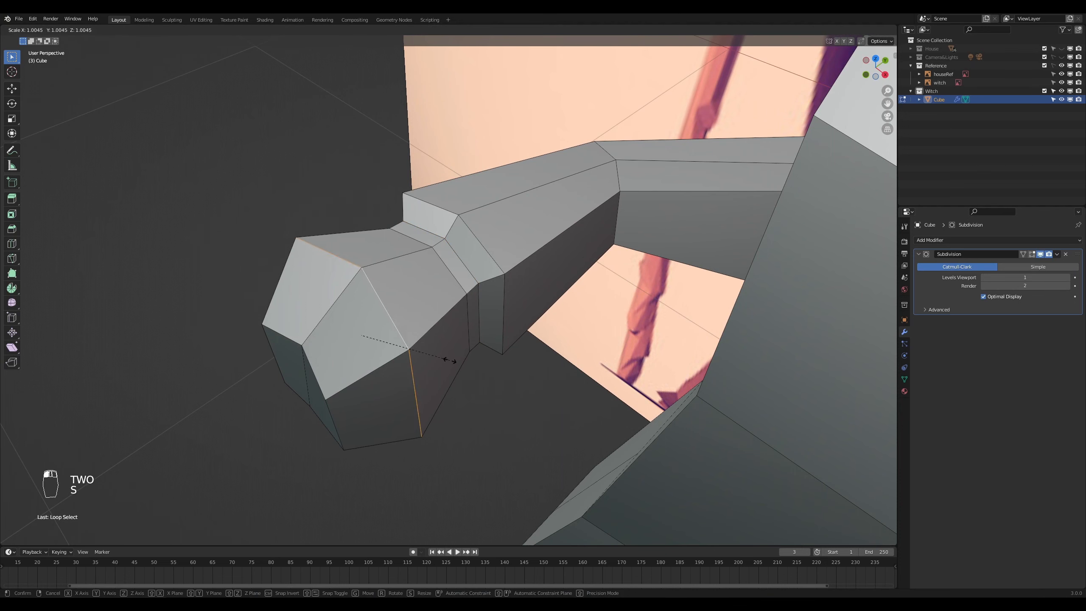
left_click(459, 373)
Step: Select the two end faces of the hand and move them forward to lengthen it
key("3")
left_click_drag(294, 368, 327, 398)
middle_click_drag(382, 402, 338, 400)
left_click(334, 401)
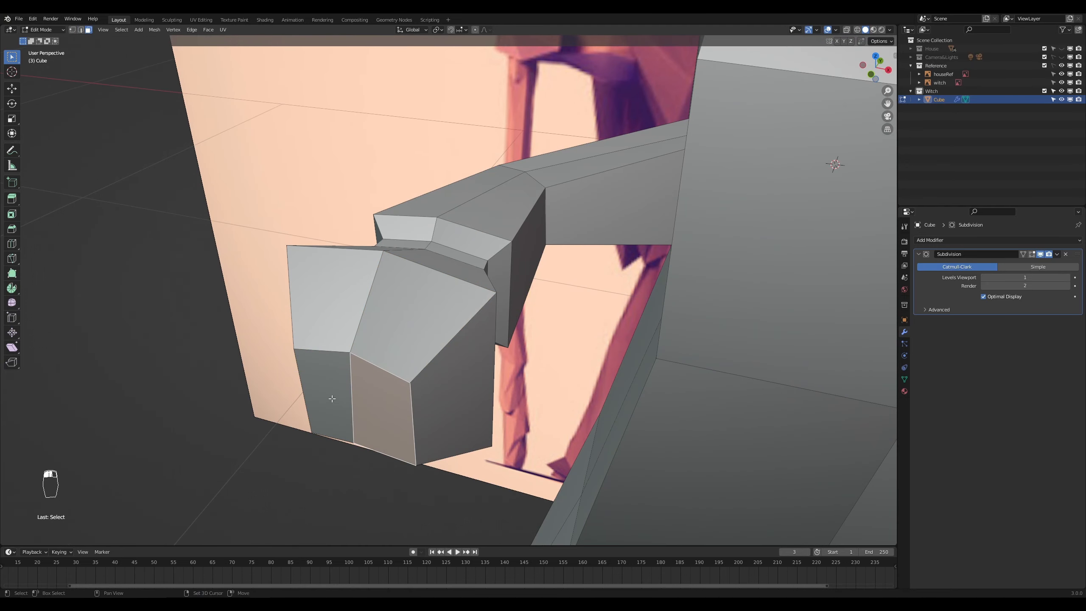
key("g")
left_click(365, 415)
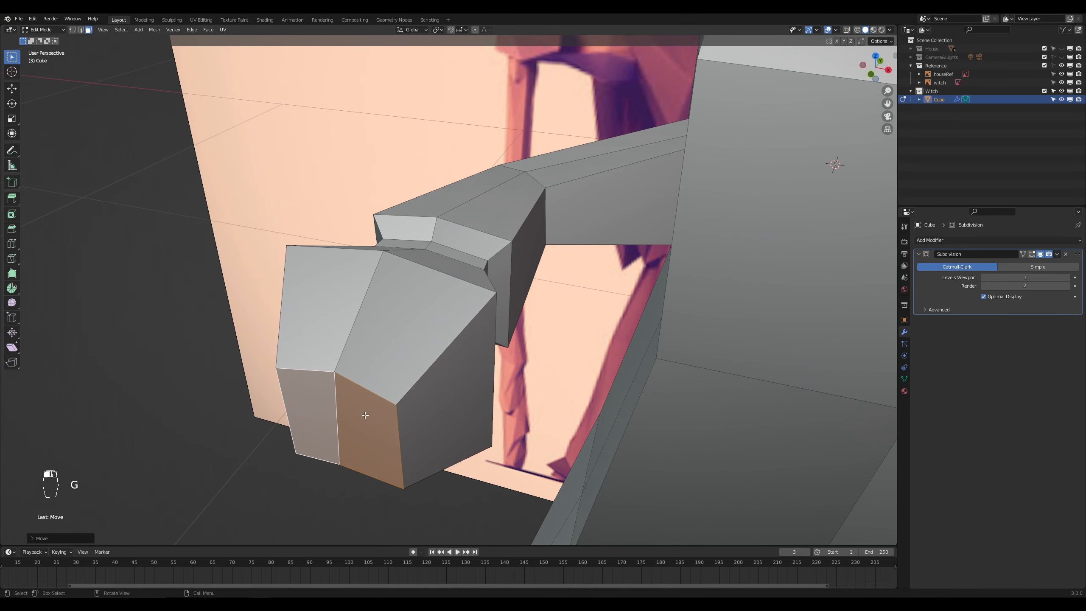
Step: Scale the hand's two end faces and check the smoothed arm against the whole body
middle_click_drag(365, 415, 635, 402)
key("Tab")
key("Tab")
scroll(556, 410, "up", 3)
scroll(573, 394, "up", 2)
key("s")
left_click(542, 377)
key("Tab")
scroll(541, 377, "down", 6)
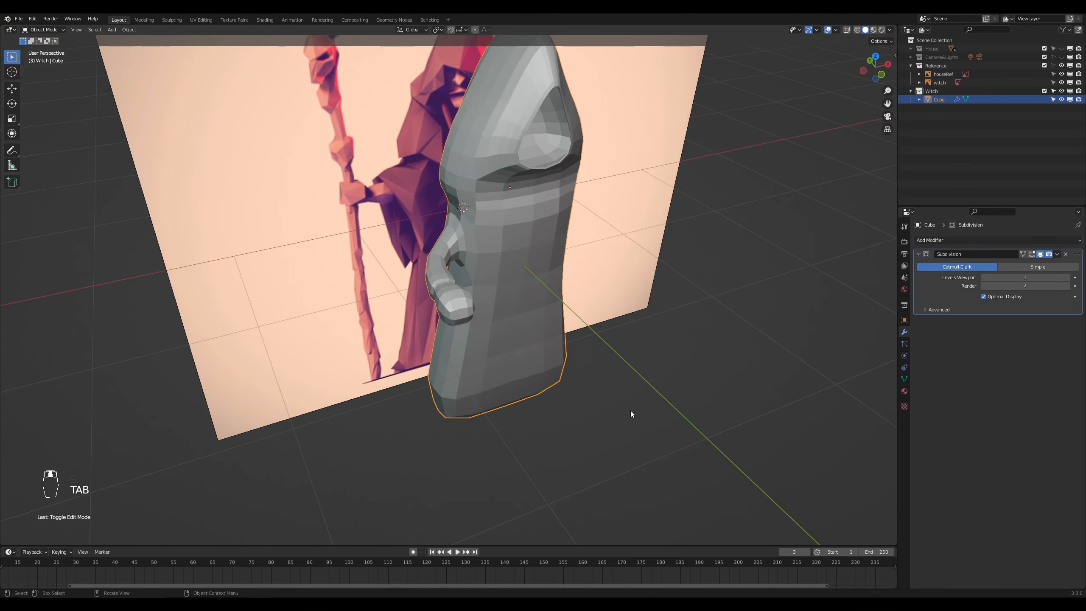
middle_click_drag(592, 345, 549, 378)
scroll(553, 363, "up", 5)
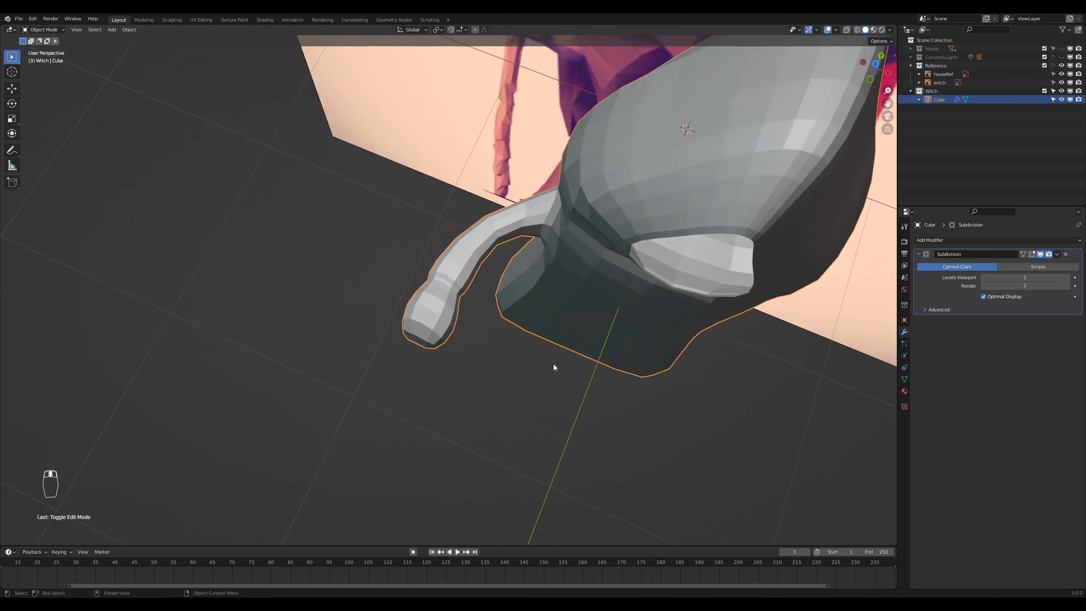
Step: Select the edge loop around the widest part of the hand and scale it down slightly
key("Tab")
middle_click_drag(546, 359, 538, 371)
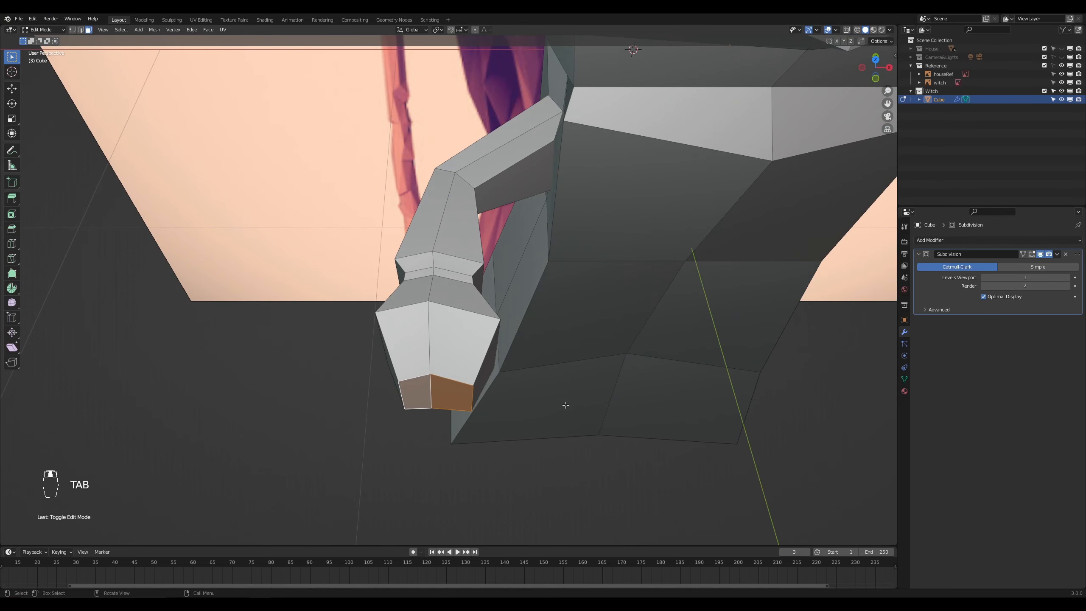
key("2")
left_click(495, 349)
key("s")
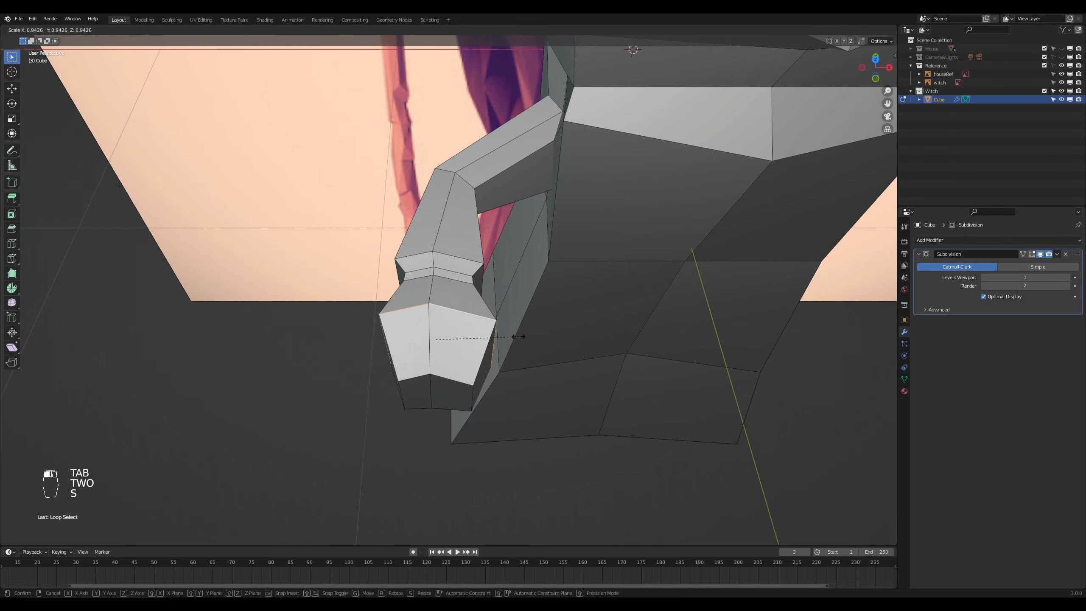
left_click(483, 368)
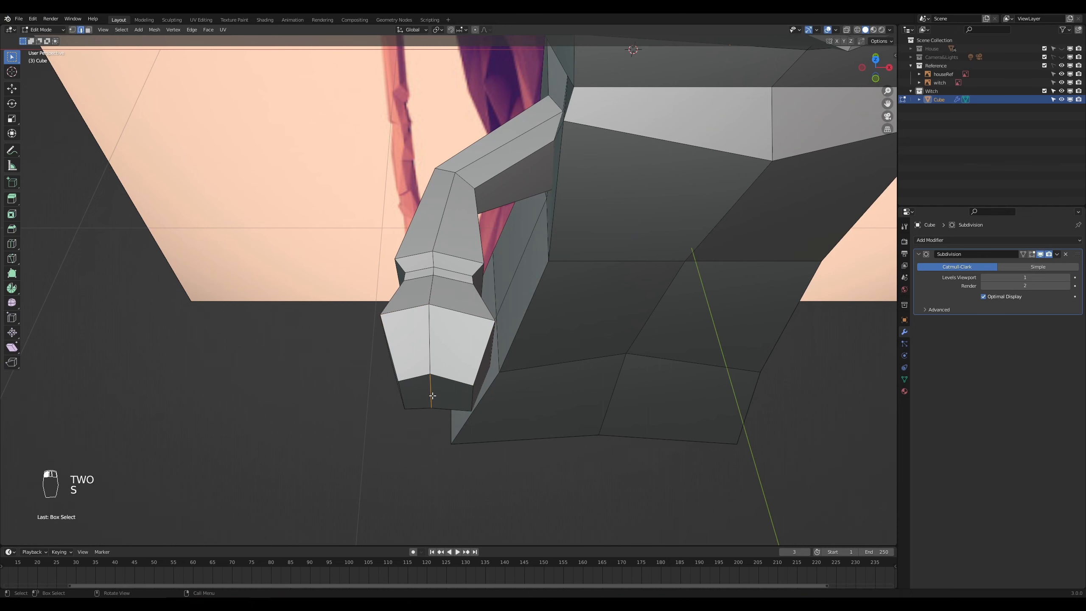
Step: Select the hand's two end faces and scale them down slightly
key("3")
left_click_drag(451, 390, 428, 401)
key("s")
left_click(477, 413)
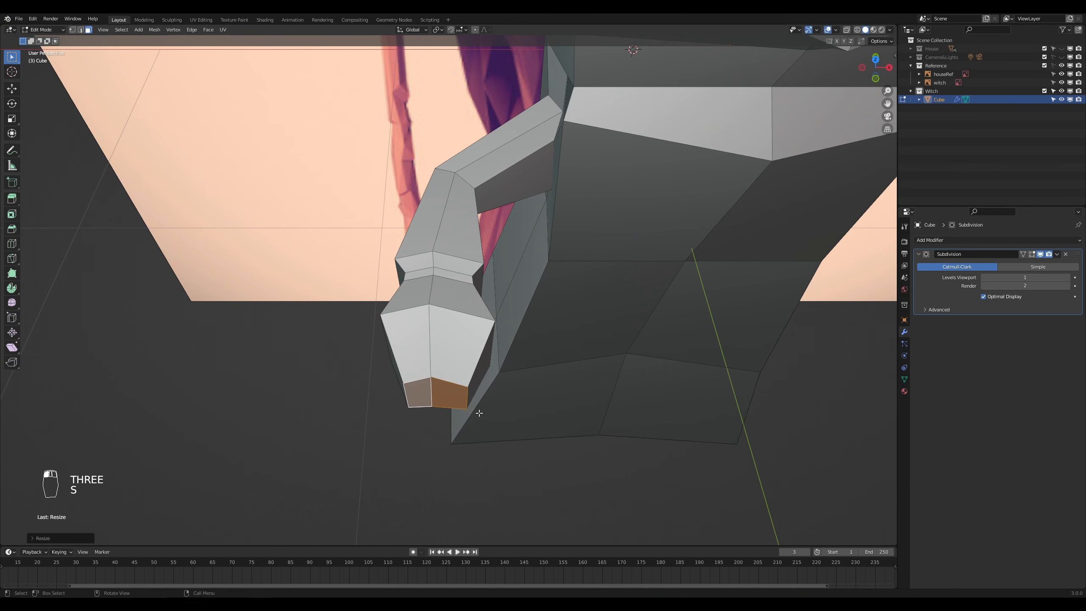
key("Tab")
scroll(642, 408, "down", 3)
middle_click_drag(672, 400, 590, 380)
scroll(590, 380, "up", 2)
Step: In front view, add a loop cut around the robe's lowest section and slide it down close to the hem
key("KP_1")
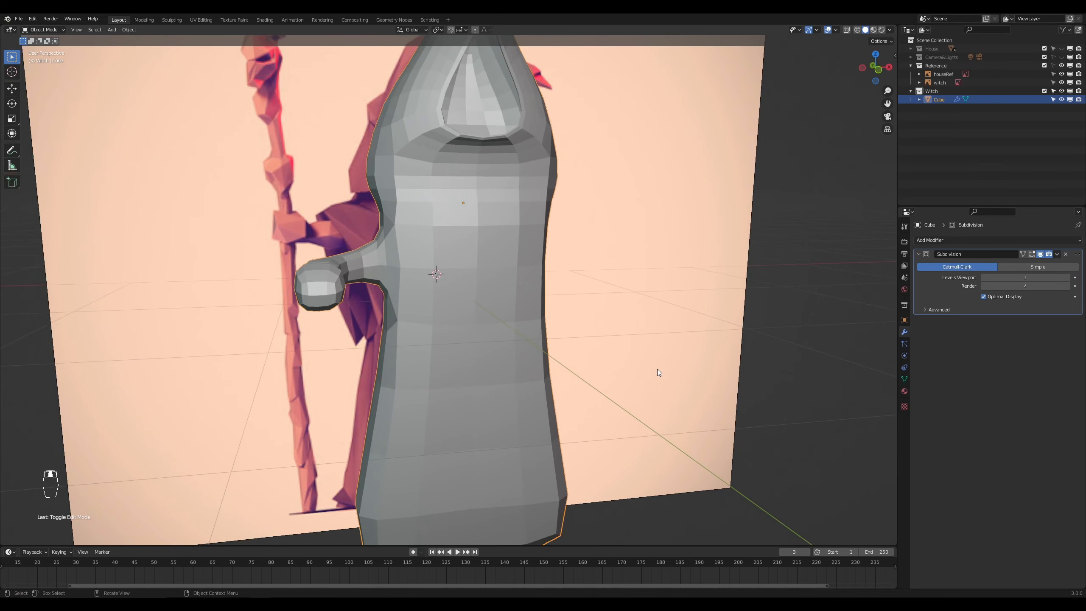
scroll(657, 368, "up", 3)
scroll(657, 368, "down", 3)
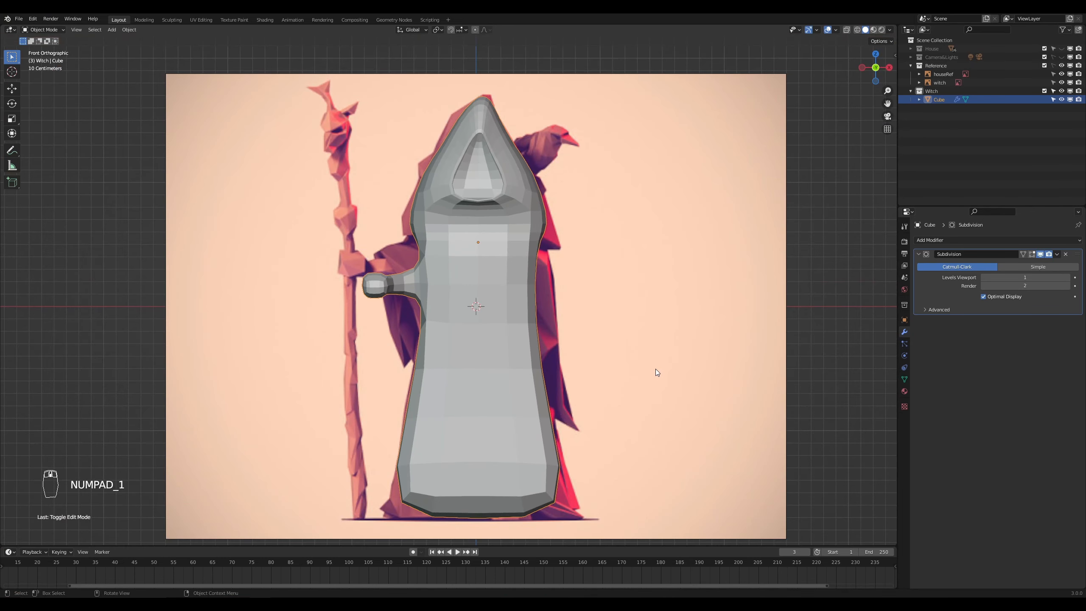
scroll(564, 358, "up", 4)
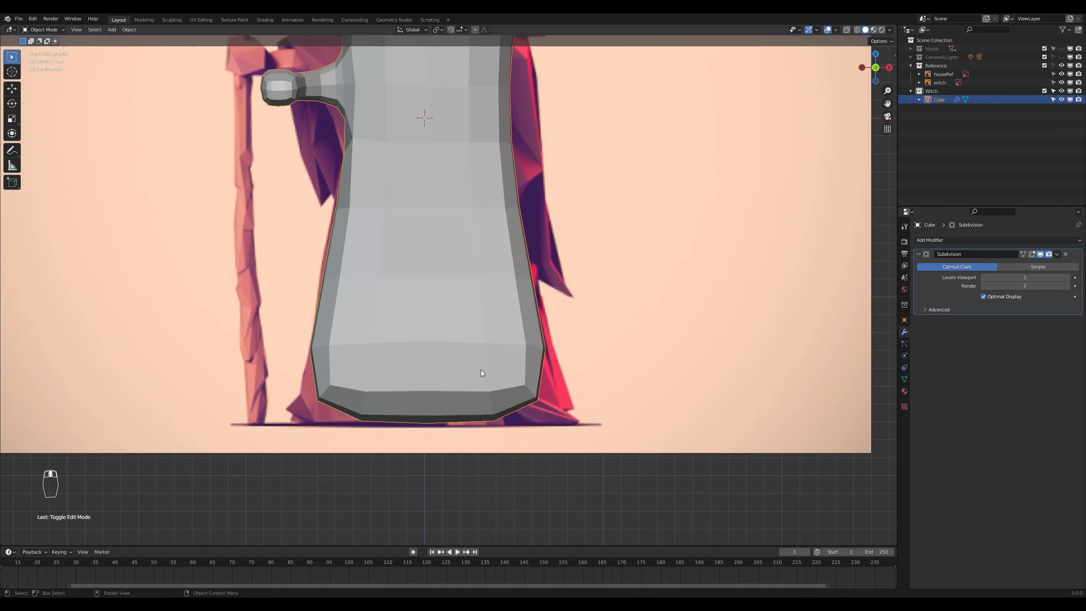
key("Tab")
key("ctrl+r")
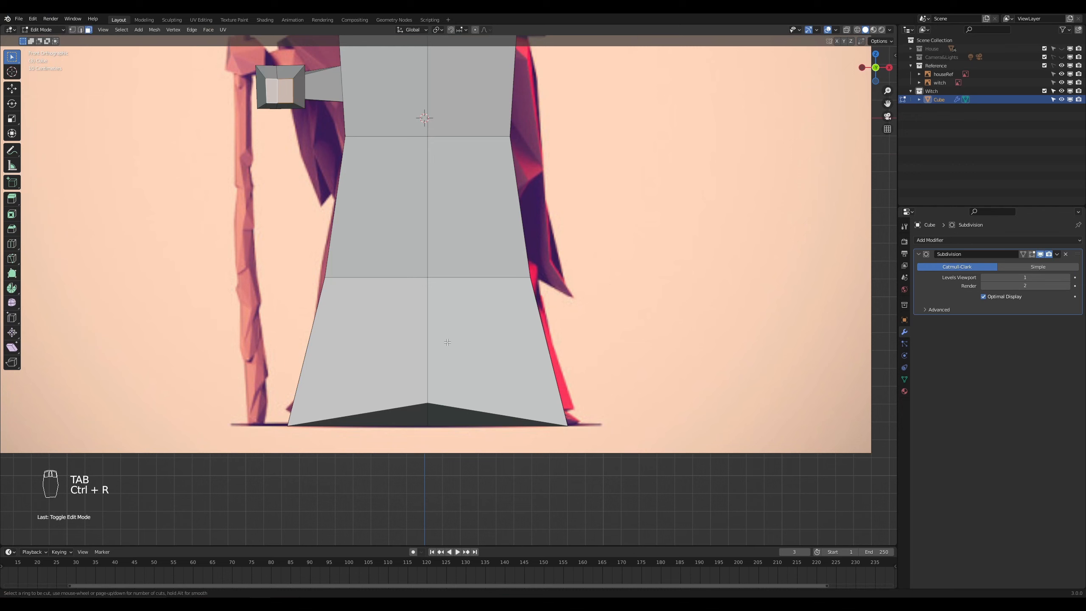
left_click(422, 339)
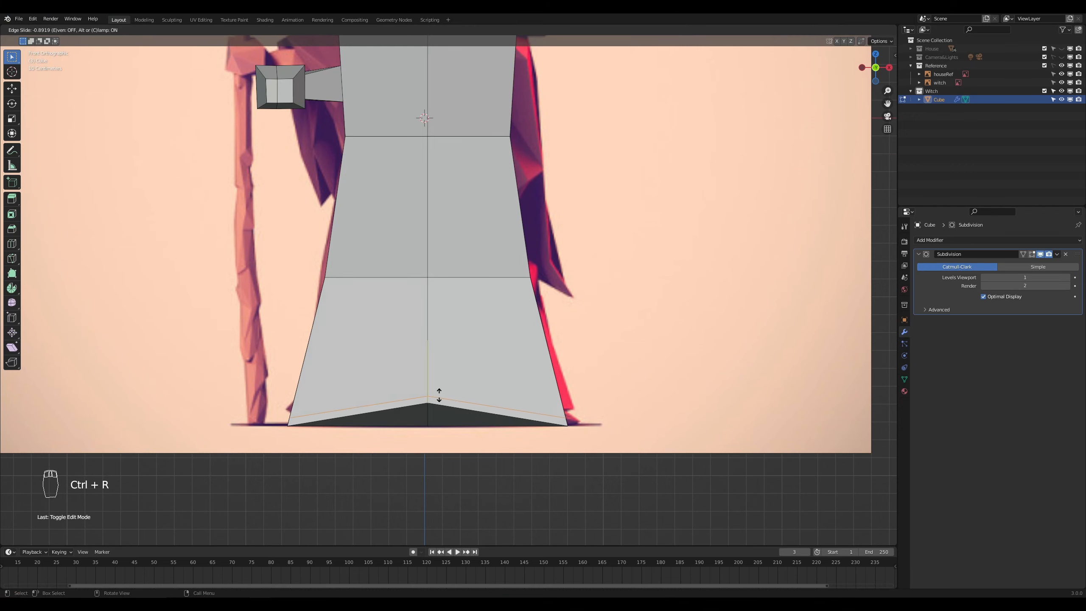
left_click(439, 398)
key("Tab")
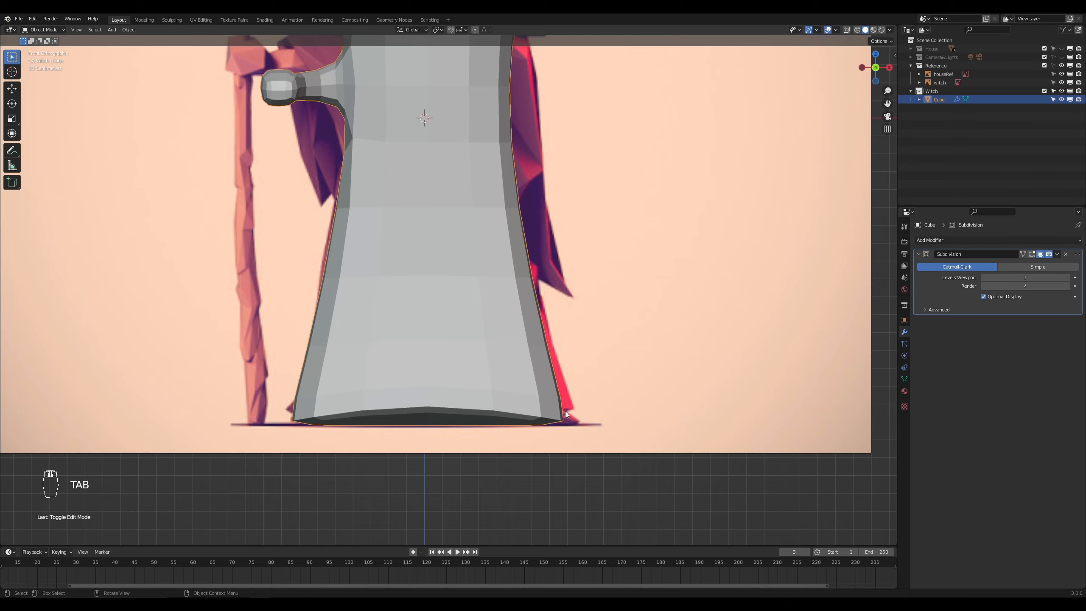
Step: Try lowering the robe hem's front middle vertices slightly along Z, and undo the move
scroll(565, 411, "down", 4)
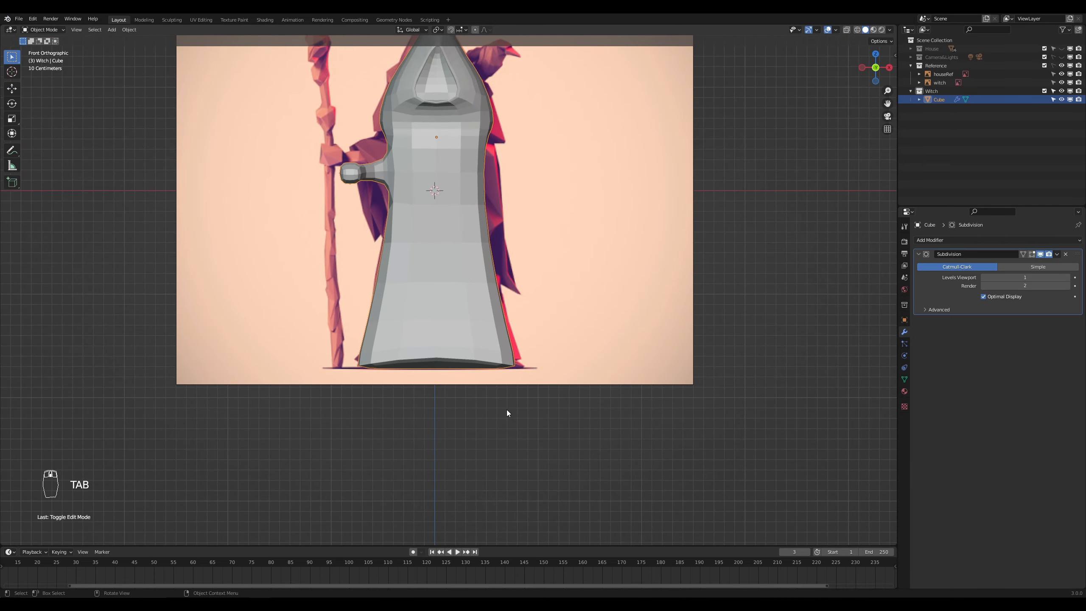
scroll(506, 409, "up", 5)
key("Tab")
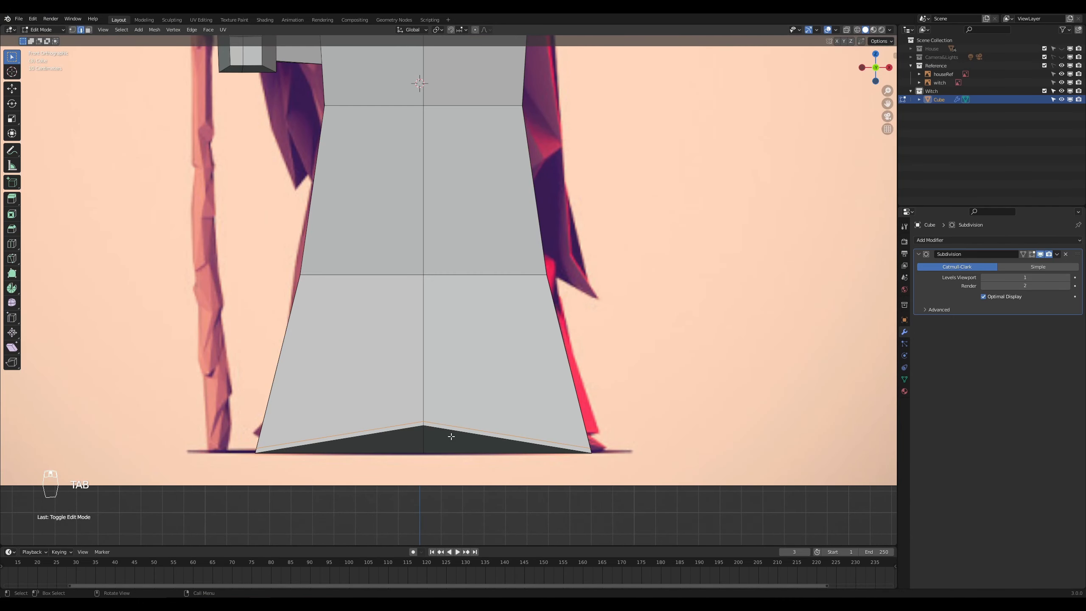
key("1")
left_click_drag(438, 442, 414, 414)
key("g")
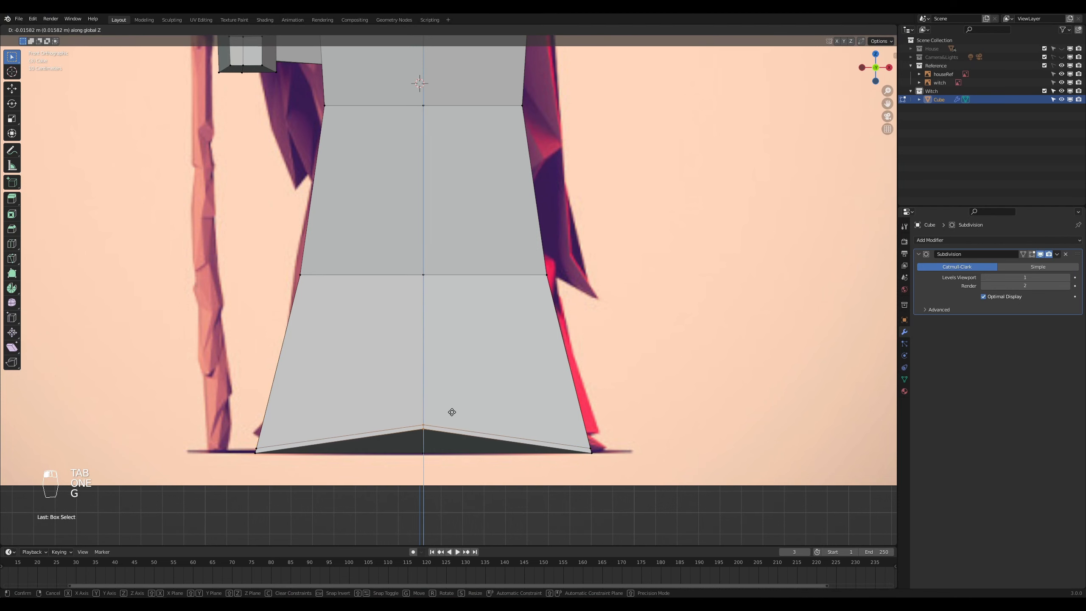
left_click(452, 422)
key("Tab")
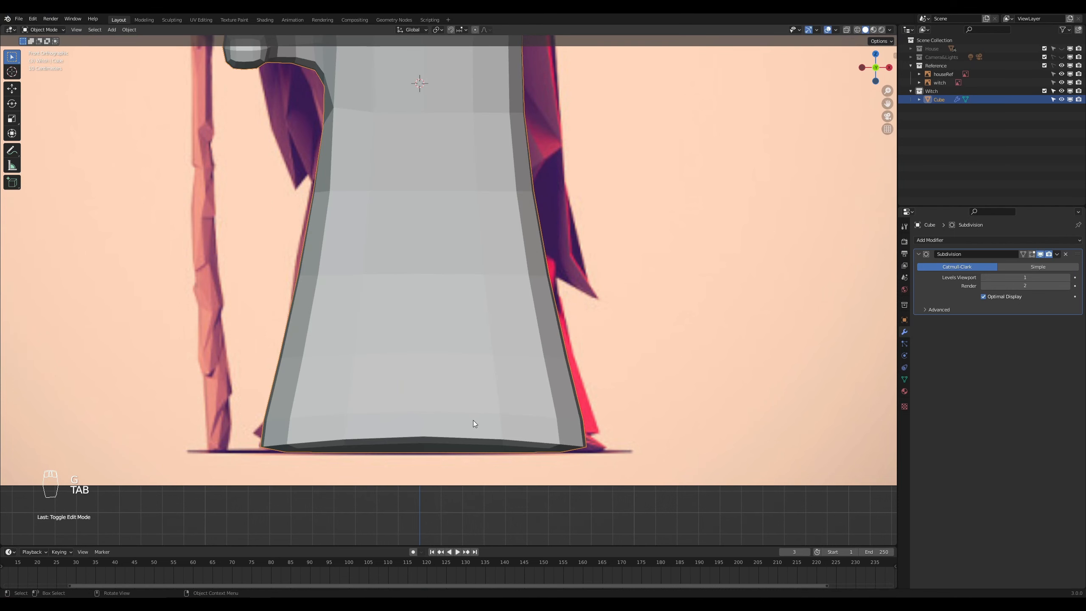
key("ctrl+z")
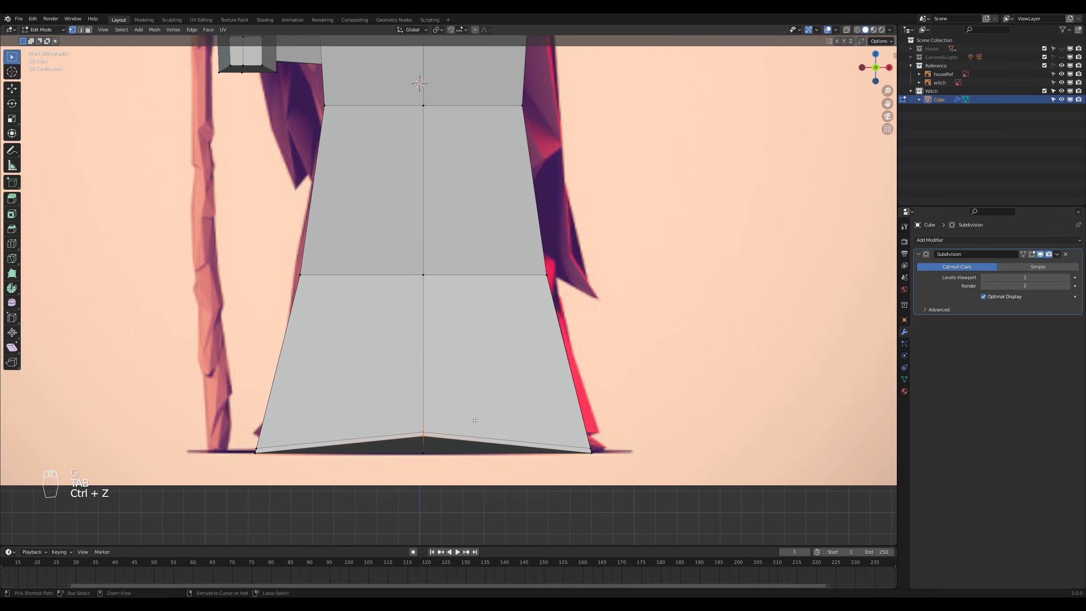
key("ctrl+z")
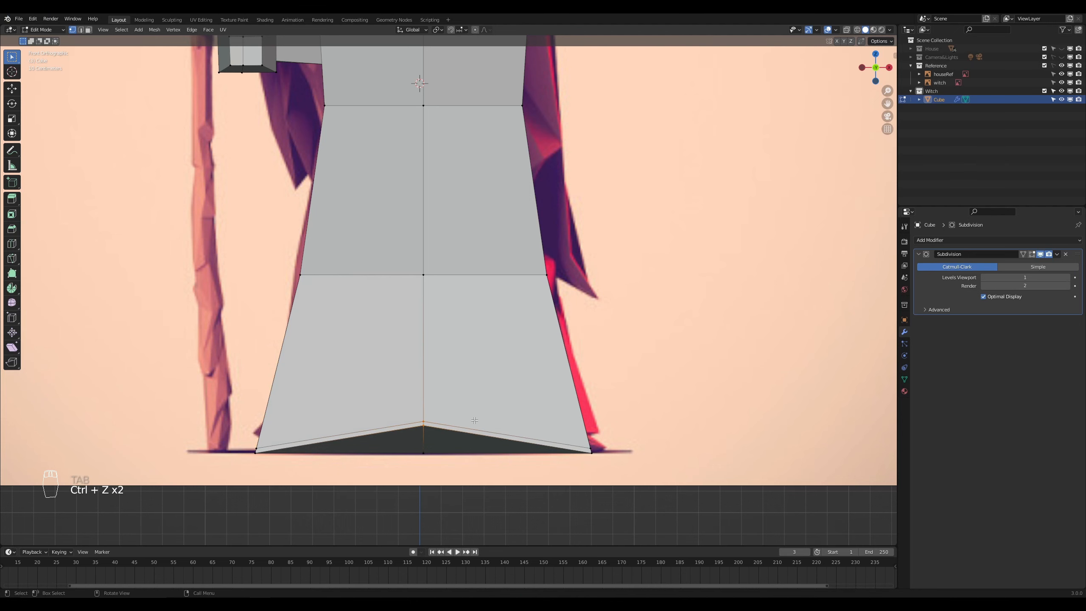
Step: Move the hem's front middle vertices down slightly and check the smoothed hem in perspective
key("g")
left_click(475, 425)
key("Tab")
middle_click_drag(475, 424, 509, 437)
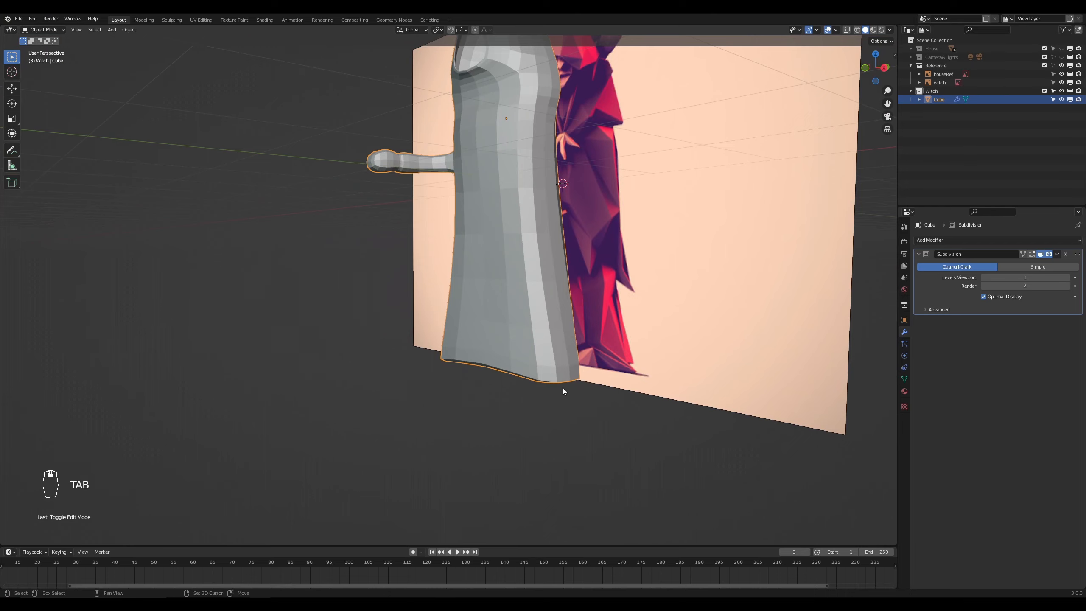
middle_click_drag(562, 391, 520, 422)
scroll(481, 359, "up", 5)
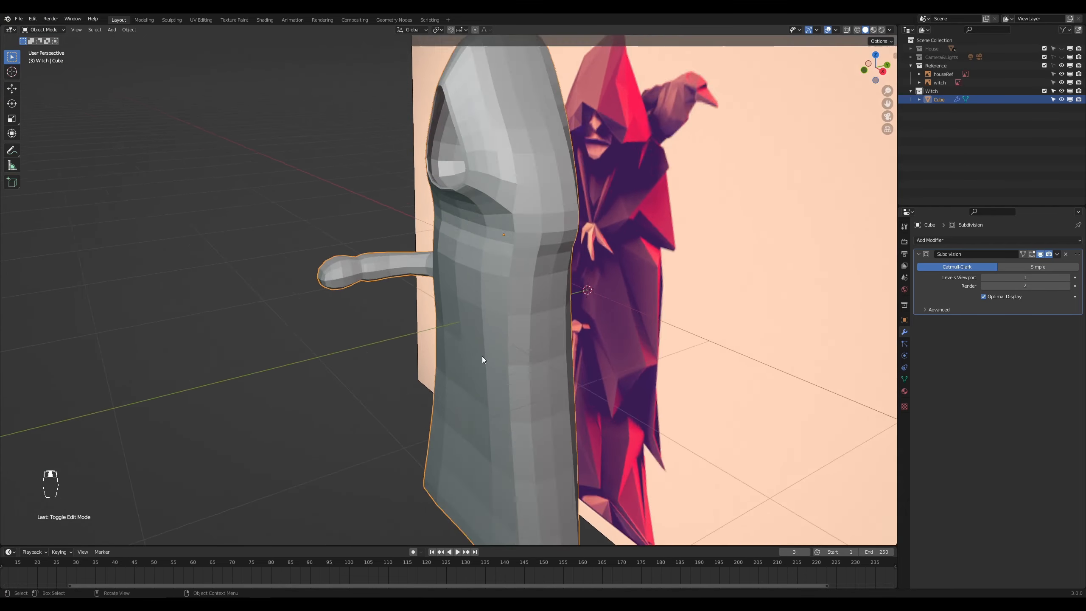
Step: Move the front chest vertex below the collar outward and reposition the vertex beneath it at the robe's waist
scroll(482, 359, "up", 3)
key("Tab")
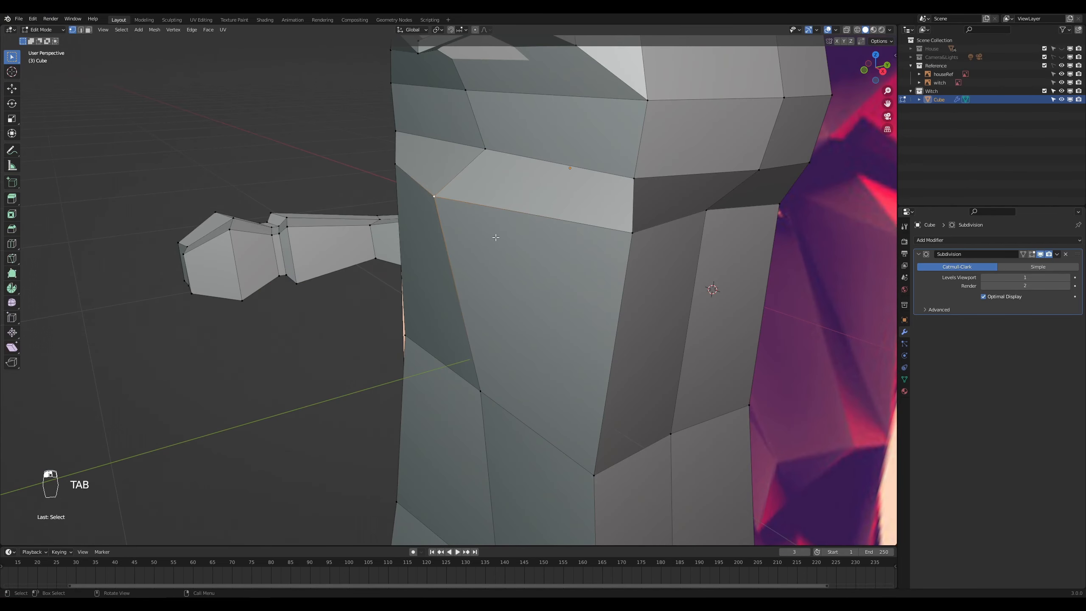
key("g")
left_click(476, 243)
left_click(485, 393)
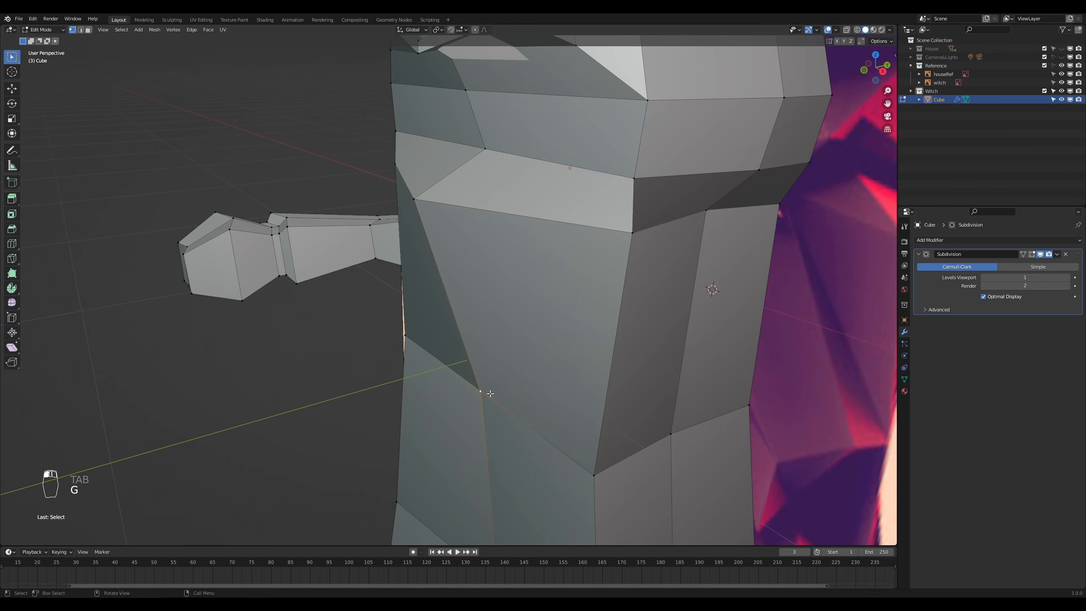
key("g")
left_click(538, 403)
scroll(514, 428, "down", 4)
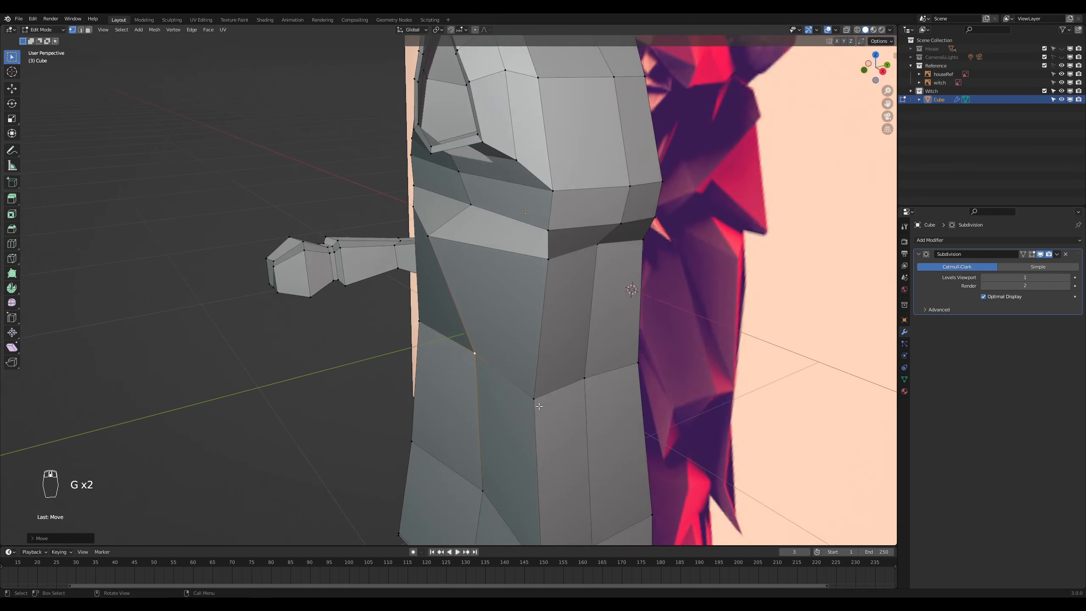
Step: Move the selected front waist vertex forward about 0.12 m along Y and check the smoothed body from other angles
key("Tab")
middle_click_drag(538, 443, 497, 405)
key("Tab")
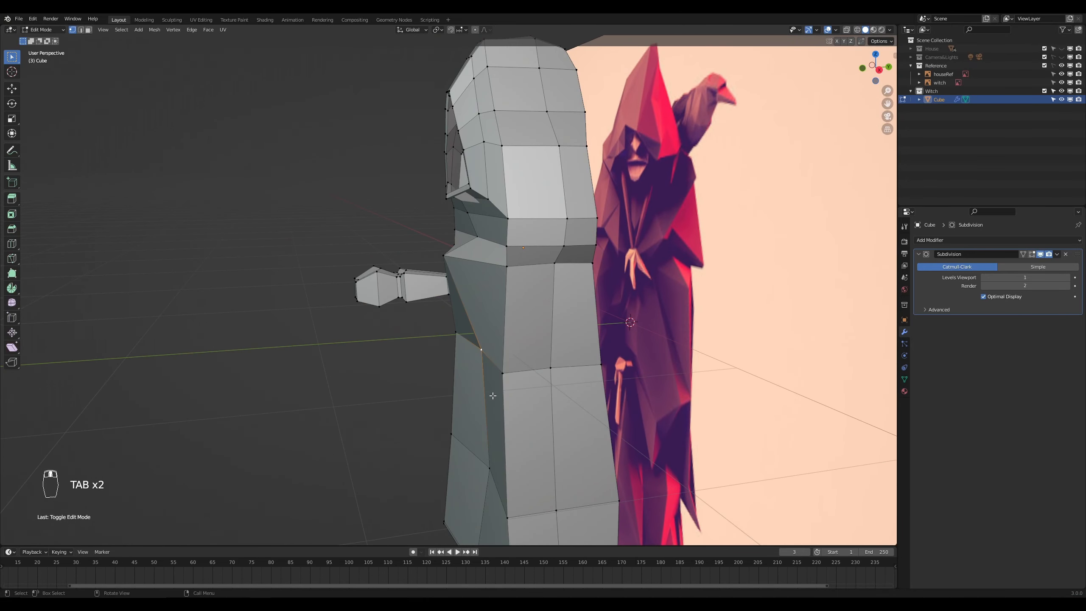
key("g")
key("y")
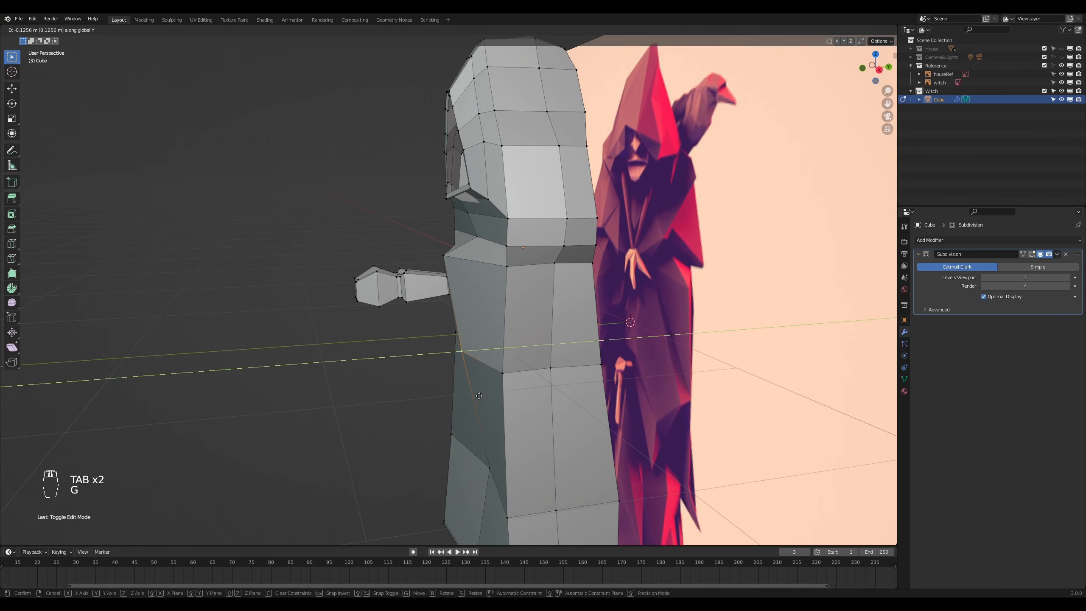
left_click(480, 396)
key("Tab")
middle_click_drag(522, 422, 565, 431)
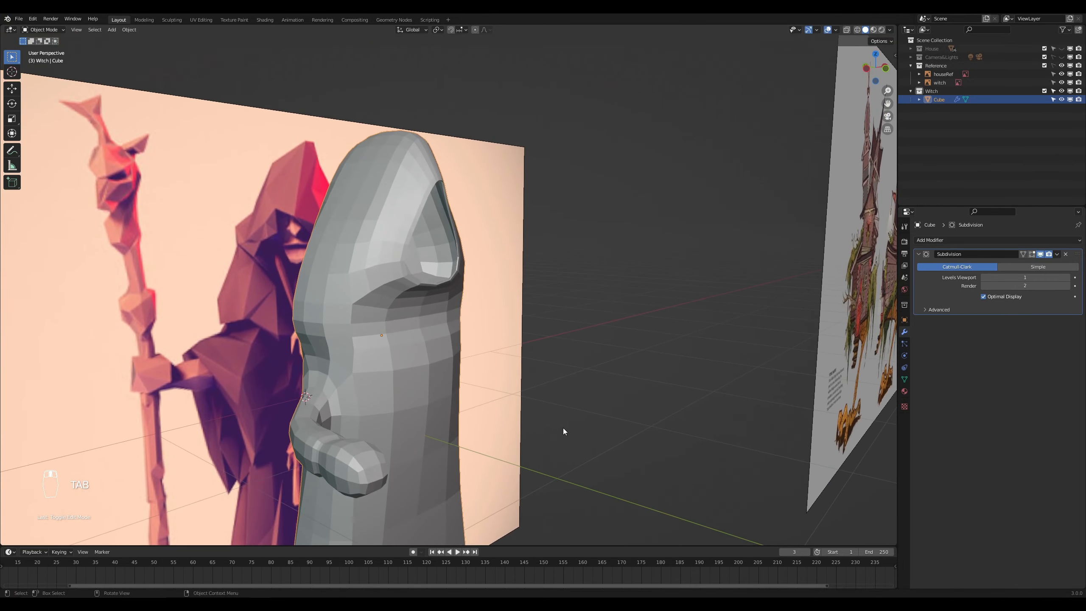
Step: Examine the smoothed hood and upper body against the witch reference in front view
scroll(527, 424, "up", 3)
key("KP_1")
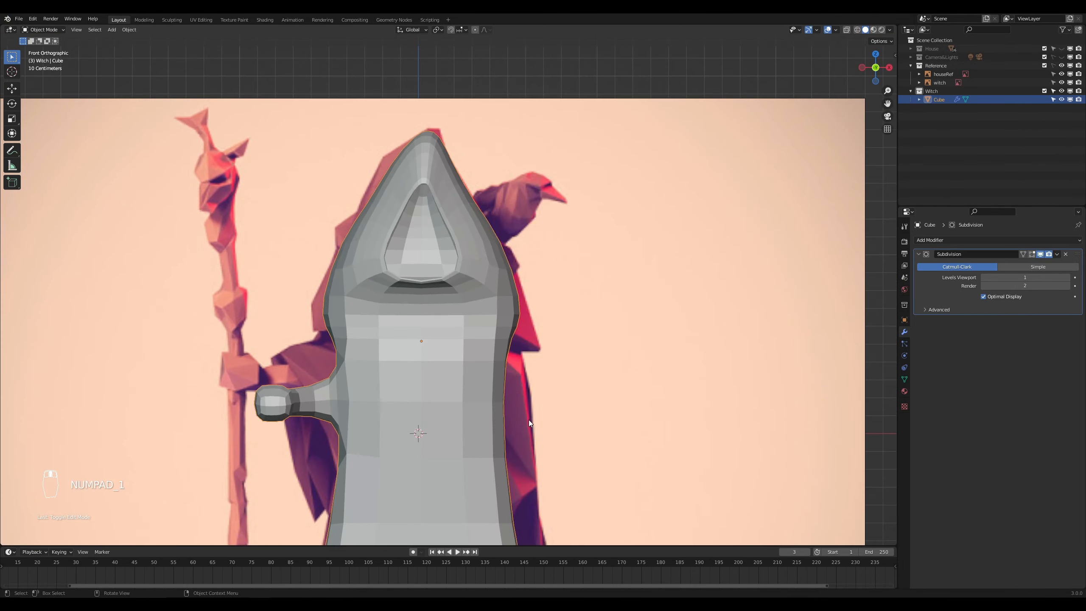
scroll(475, 403, "up", 4)
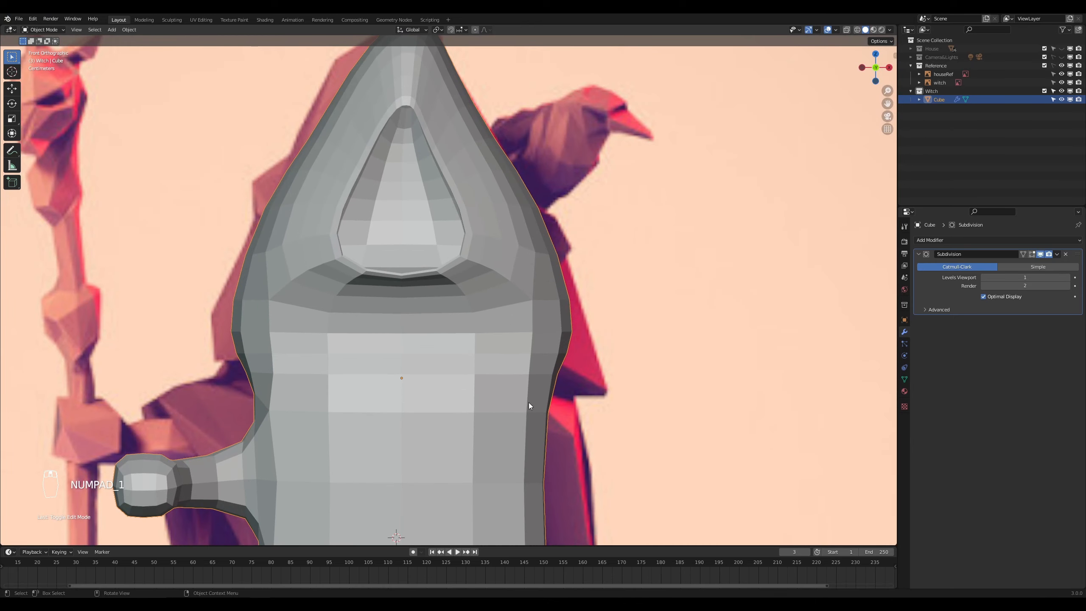
scroll(585, 473, "down", 3)
scroll(587, 472, "down", 1)
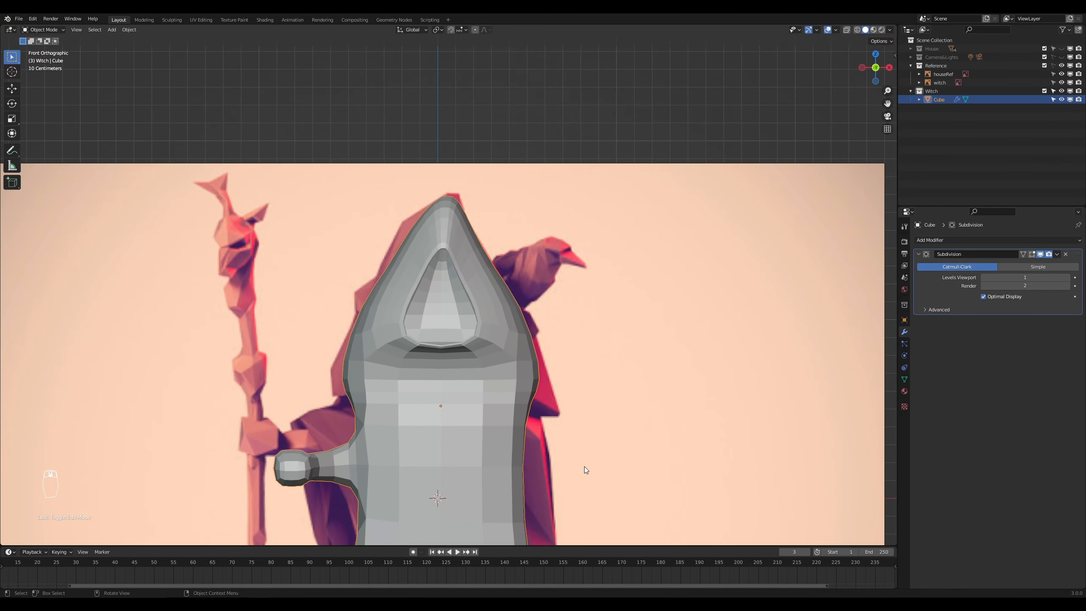
key("Tab")
scroll(524, 357, "up", 1)
scroll(524, 358, "up", 1)
key("Tab")
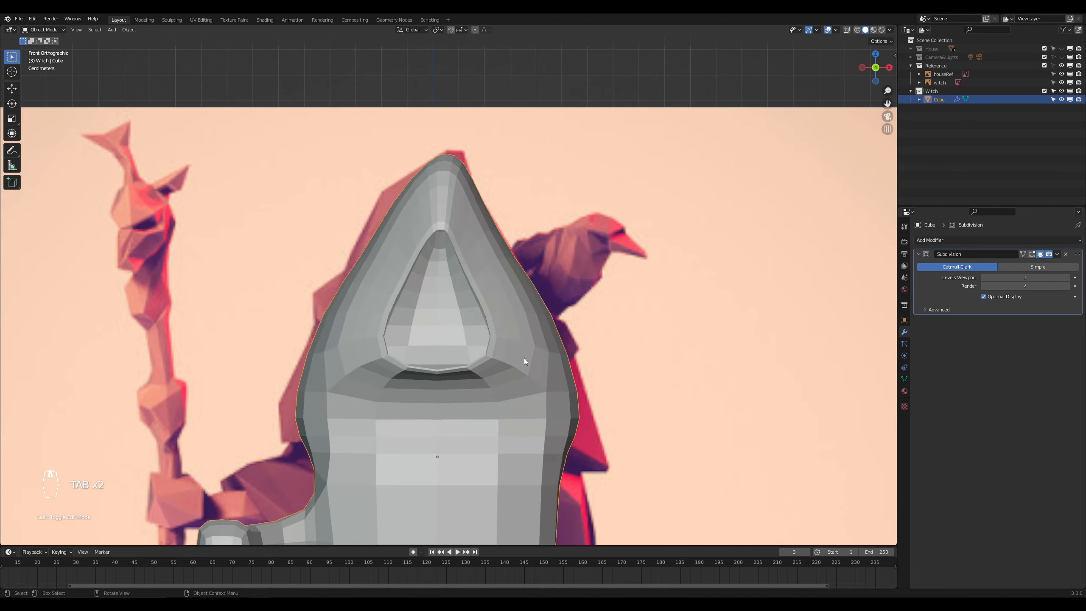
Step: Rename the robe object WitchBody and hide it in the viewport
double_click(936, 100)
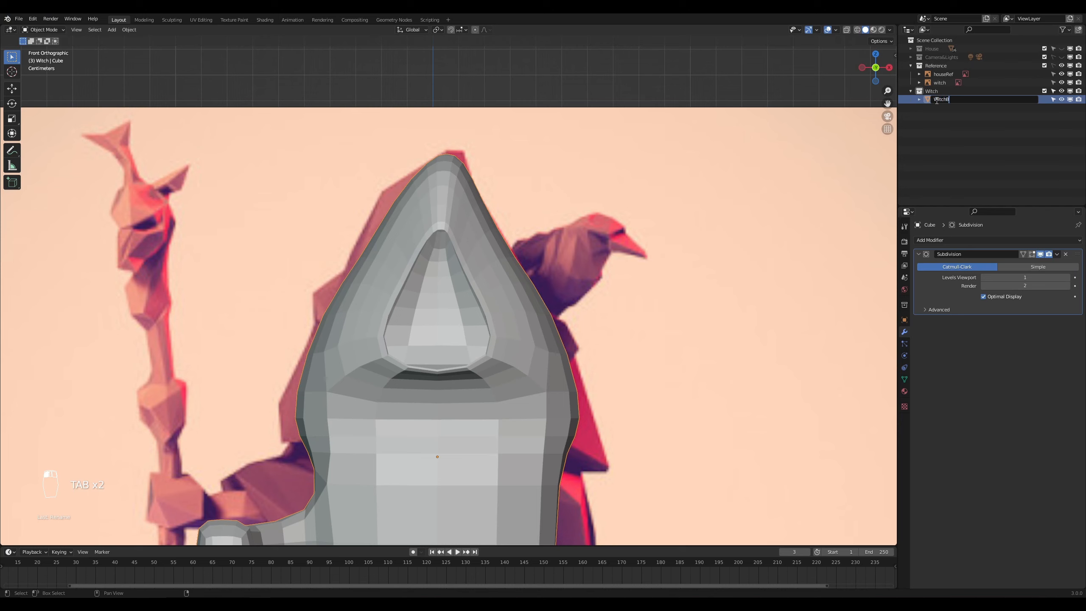
key("Return")
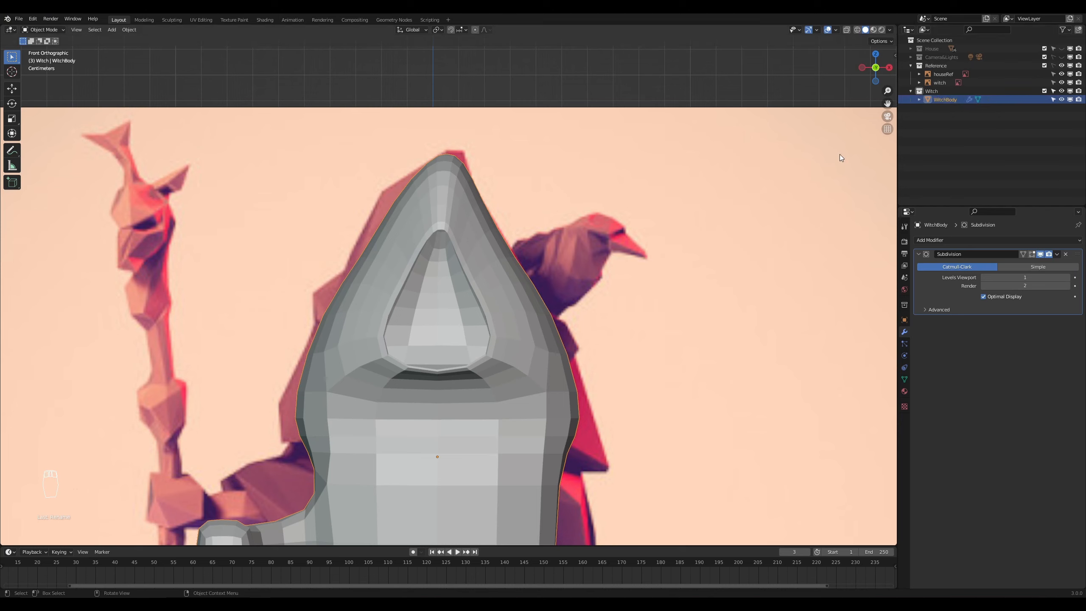
left_click(1062, 99)
Step: Add a cube to the Witch collection and scale it down uniformly to about the size of the witch's face
left_click(934, 91)
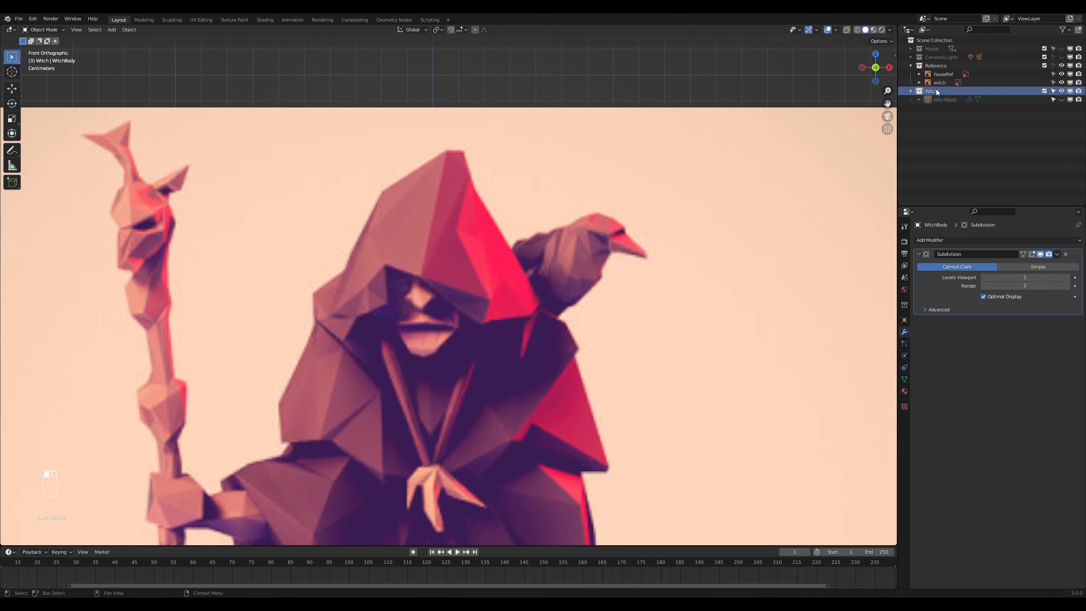
key("shift+a")
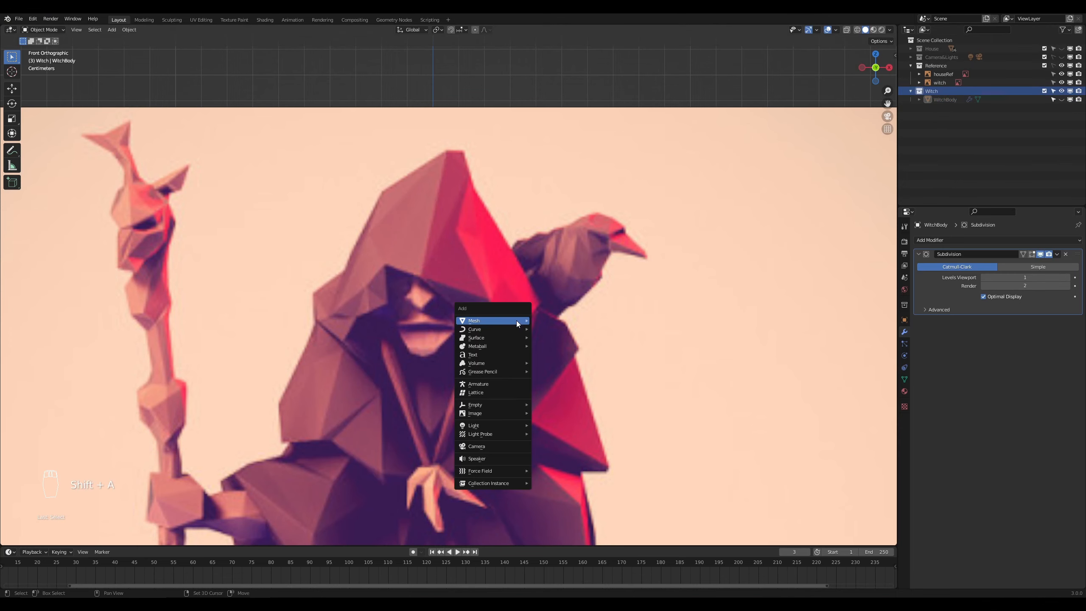
mouse_move(517, 321)
left_click(560, 328)
scroll(535, 355, "down", 5)
key("s")
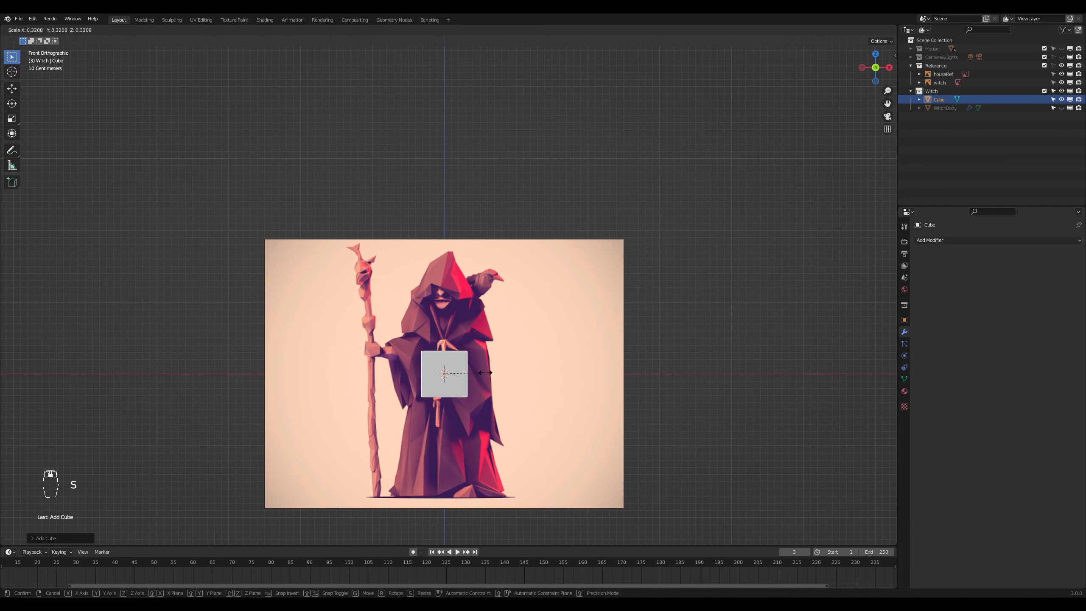
left_click(467, 375)
Step: Raise the cube about 1.1 m along Z, display it in wireframe, and align it over the witch's face
key("g")
key("z")
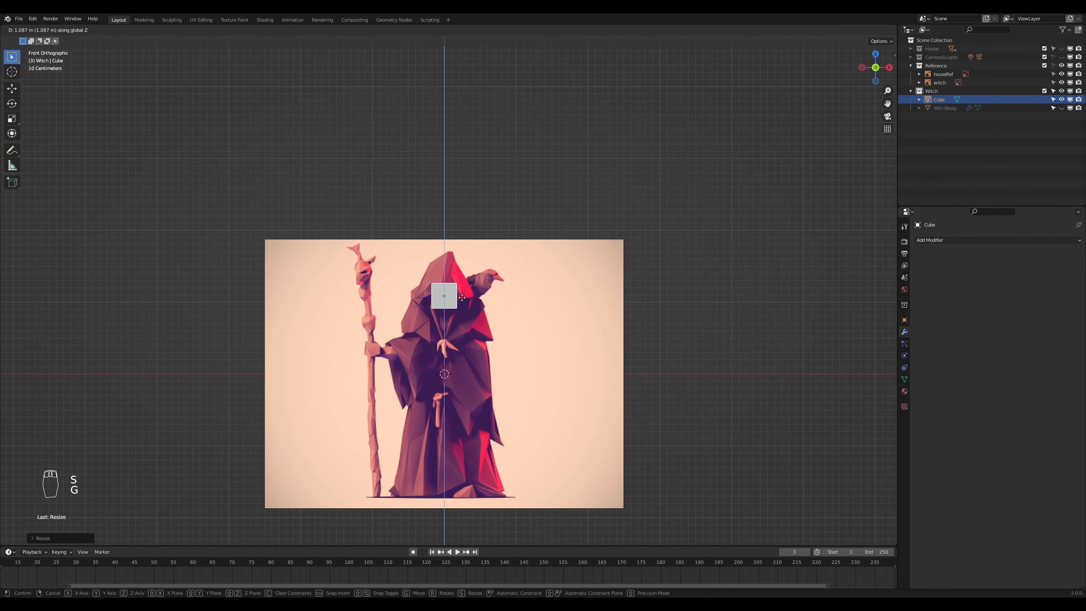
left_click(470, 291)
scroll(470, 299, "up", 5)
key("z")
left_click(409, 308)
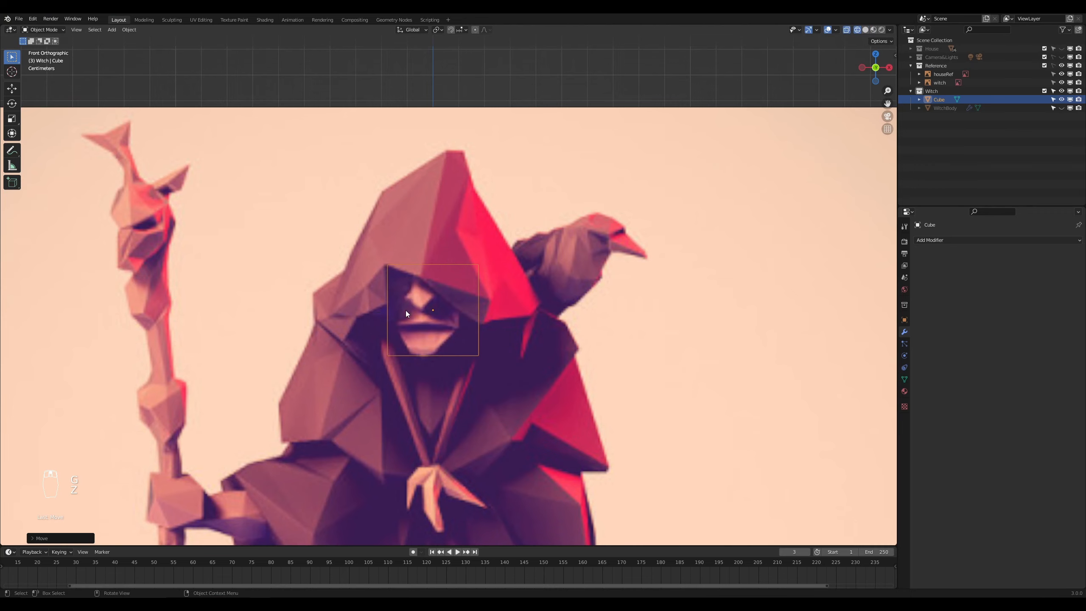
scroll(405, 311, "up", 5)
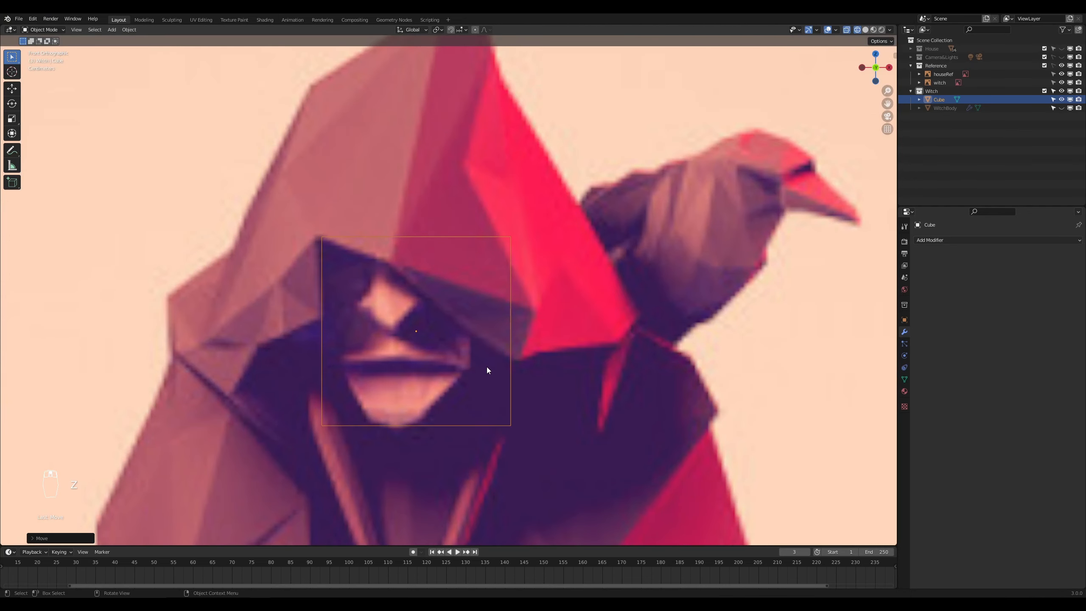
key("g")
left_click(467, 307)
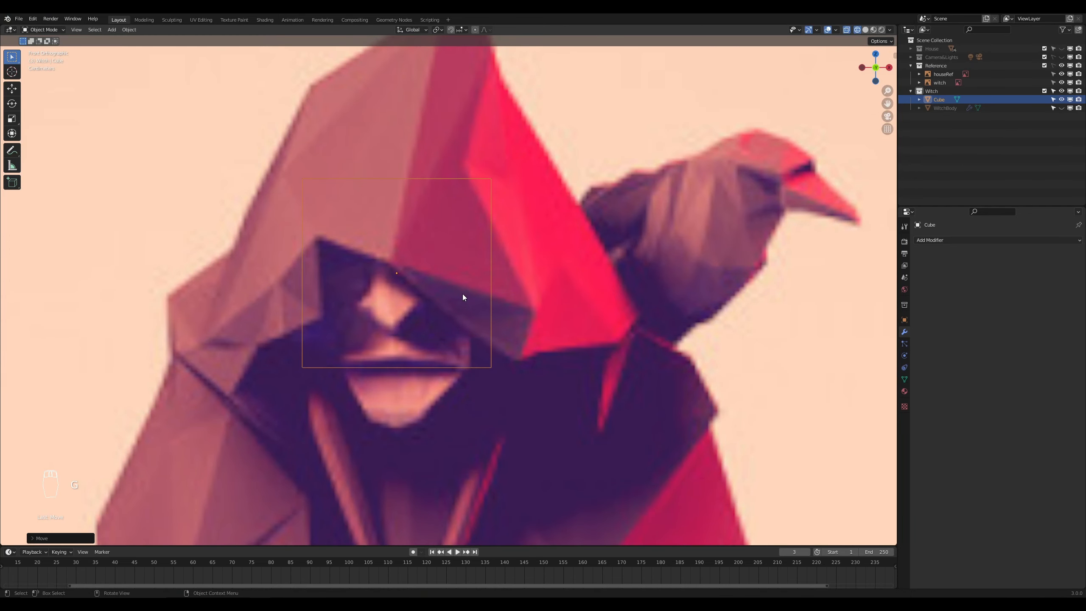
Step: Scale the cube's top vertices inward and move them about 0.05 m down and slightly toward the staff side
key("Tab")
key("1")
left_click_drag(285, 147, 535, 203)
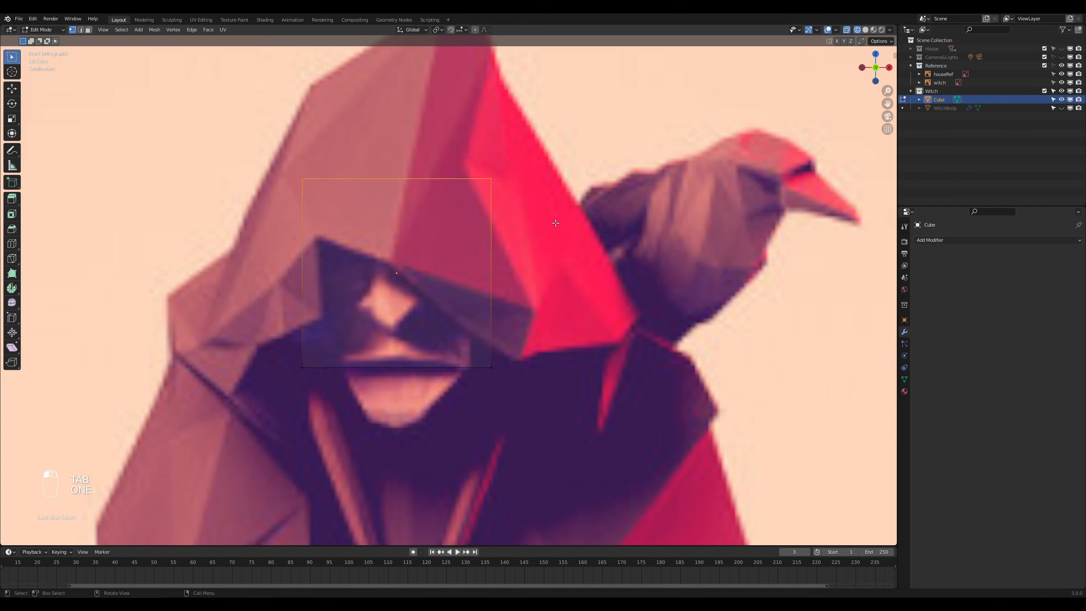
key("s")
left_click(526, 247)
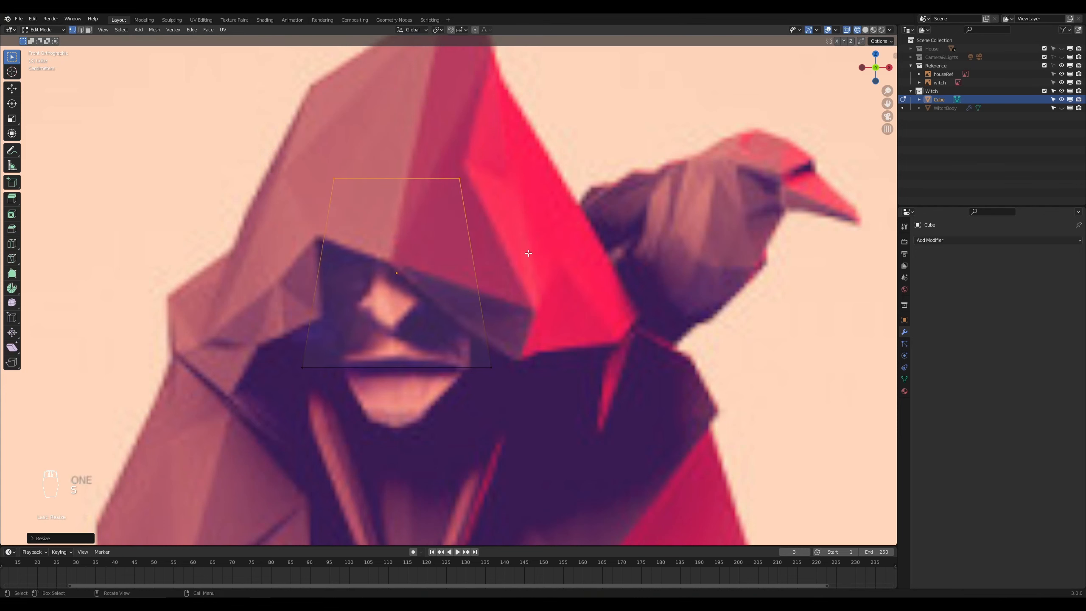
key("g")
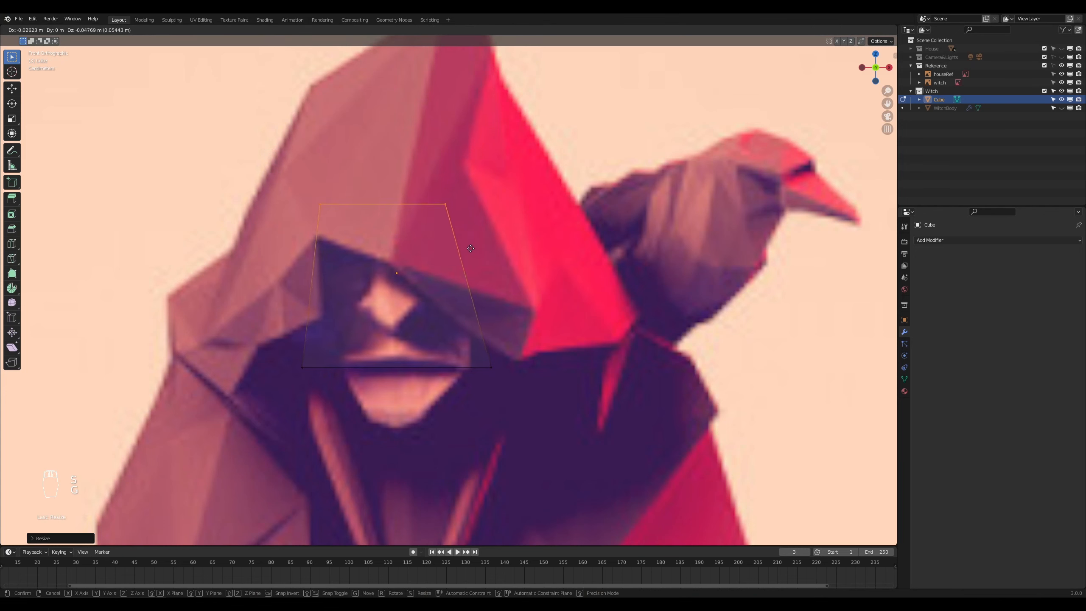
left_click(469, 237)
Step: Move the cube's top corner vertices on the bird's side slightly outward to widen the forehead
left_click_drag(423, 189, 477, 228)
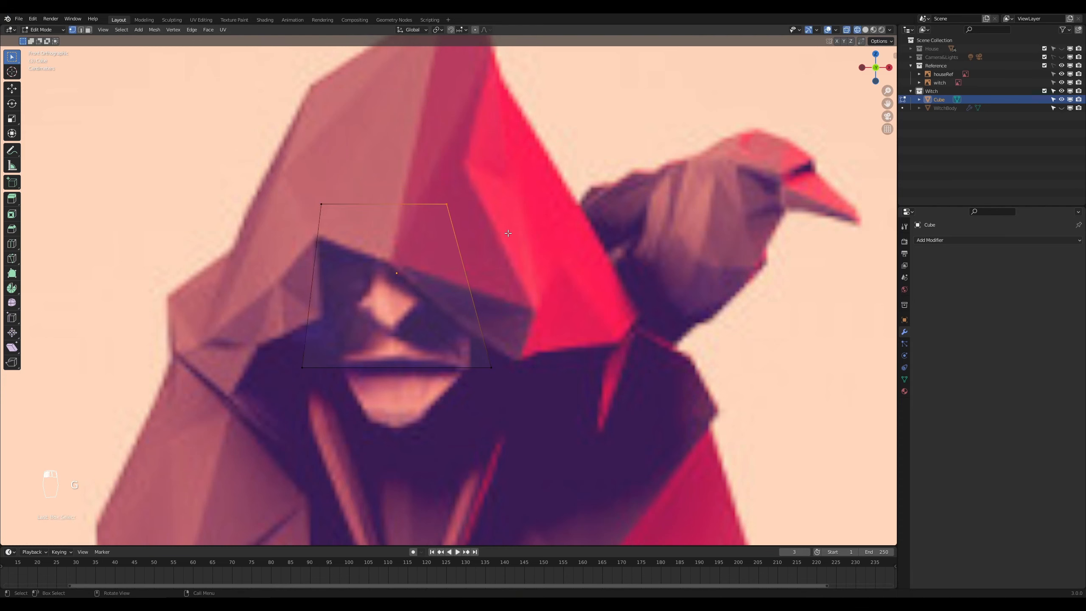
key("g")
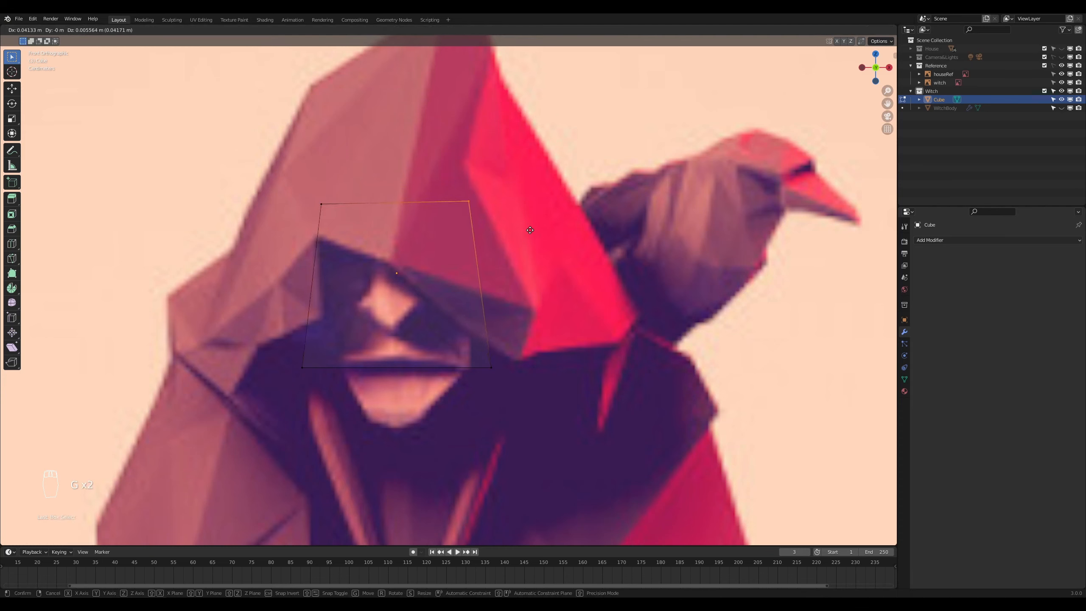
right_click(530, 230)
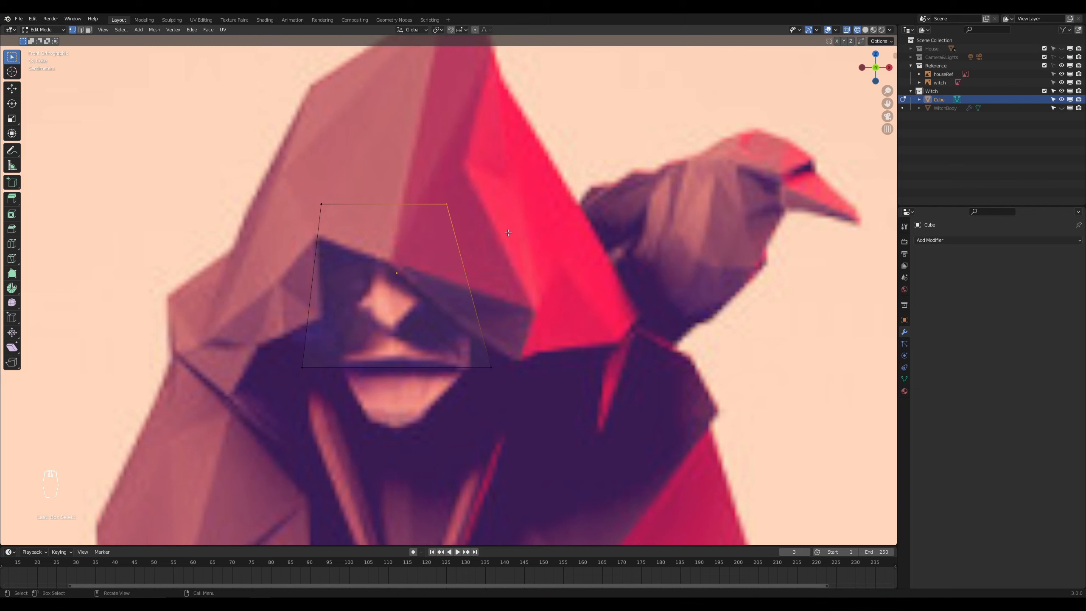
key("g")
left_click(519, 243)
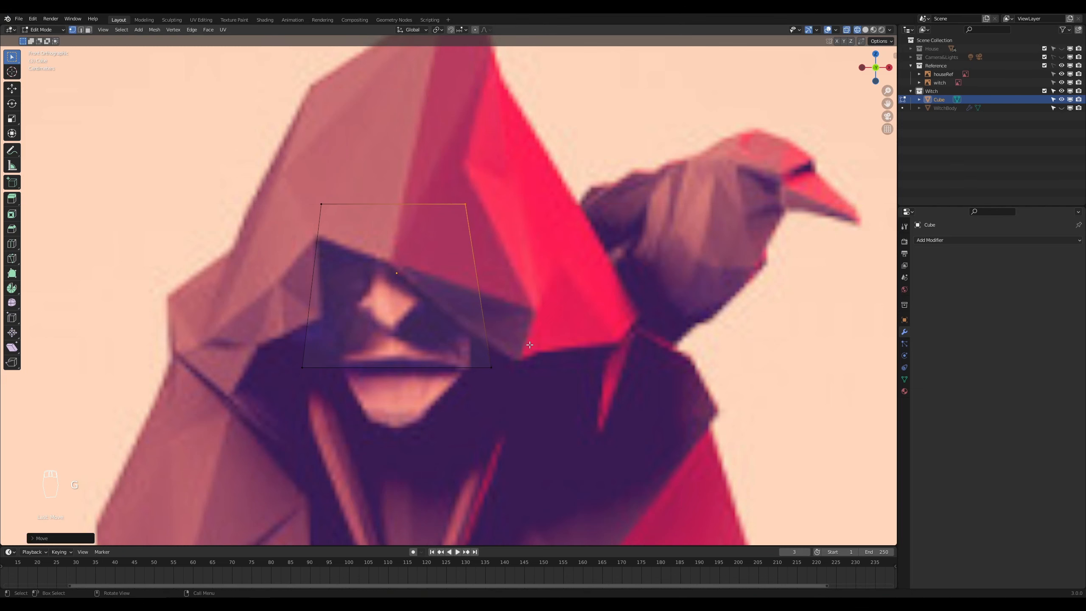
Step: Scale the cube's bottom vertices inward along X to narrow the face toward the mouth
left_click_drag(530, 342, 284, 400)
key("s")
key("x")
left_click(444, 390)
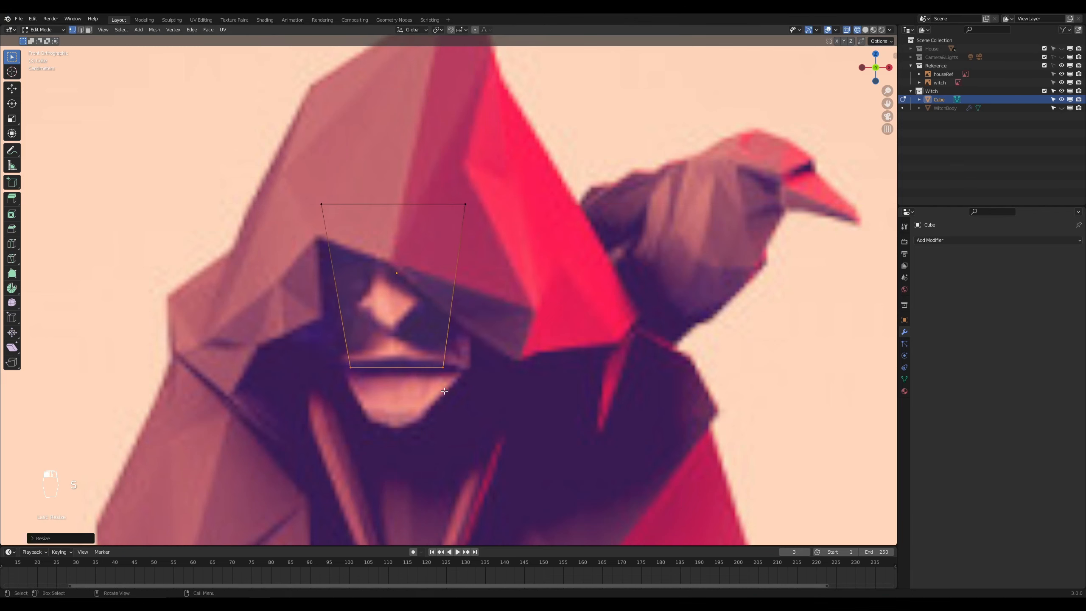
Step: Raise the cube's bottom vertices to the brow area of the reference face and scale them slightly wider along X
key("g")
left_click(450, 329)
key("s")
key("x")
left_click(527, 344)
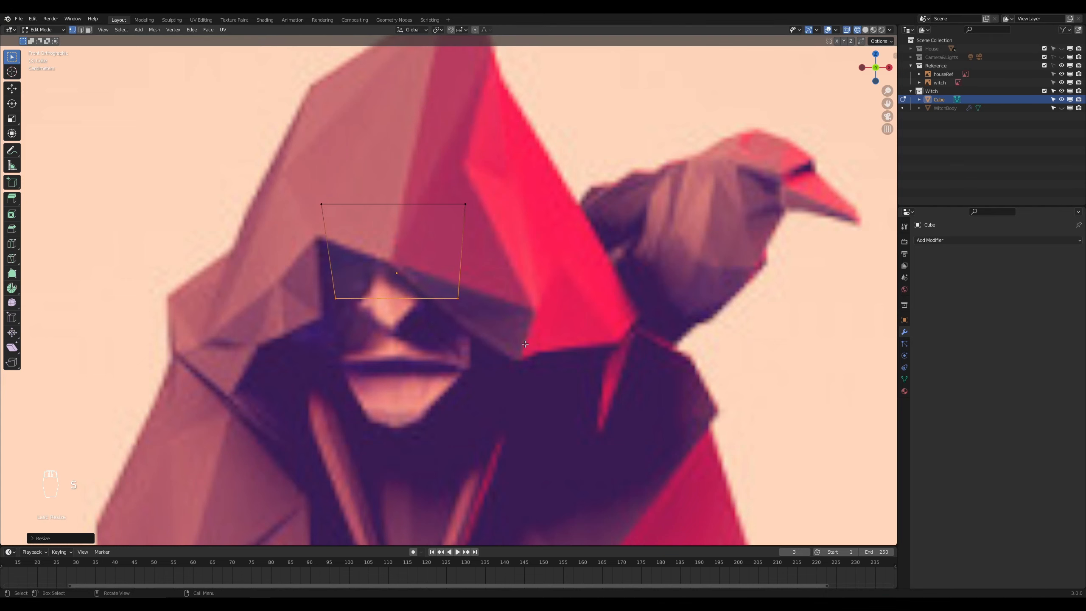
key("g")
key("z")
left_click(464, 274)
key("s")
key("x")
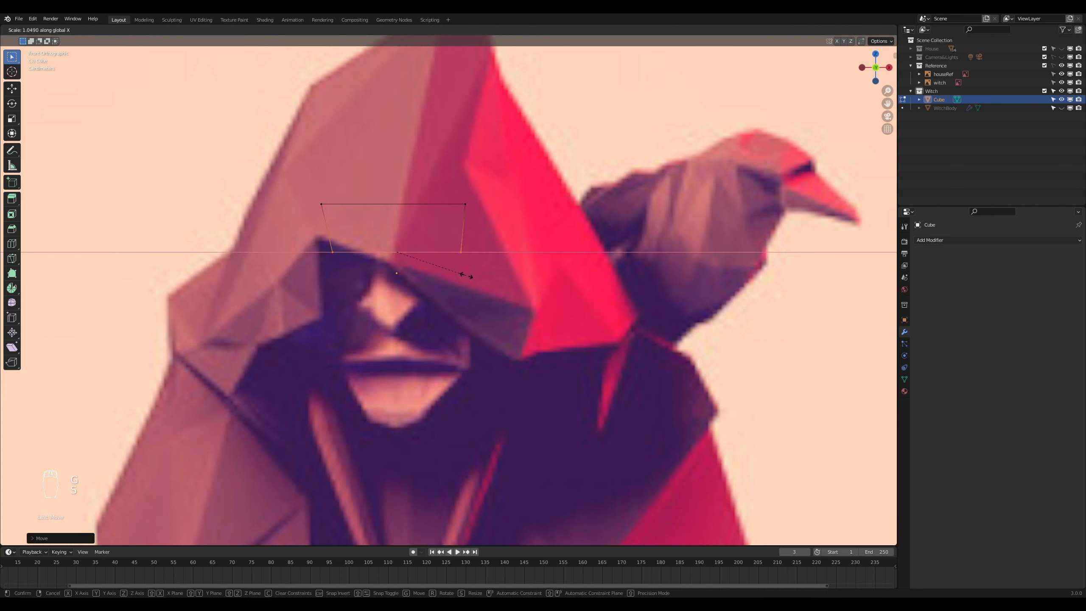
left_click(475, 280)
Step: Extrude the bottom face down to the mouth line and scale it slightly inward along X
key("e")
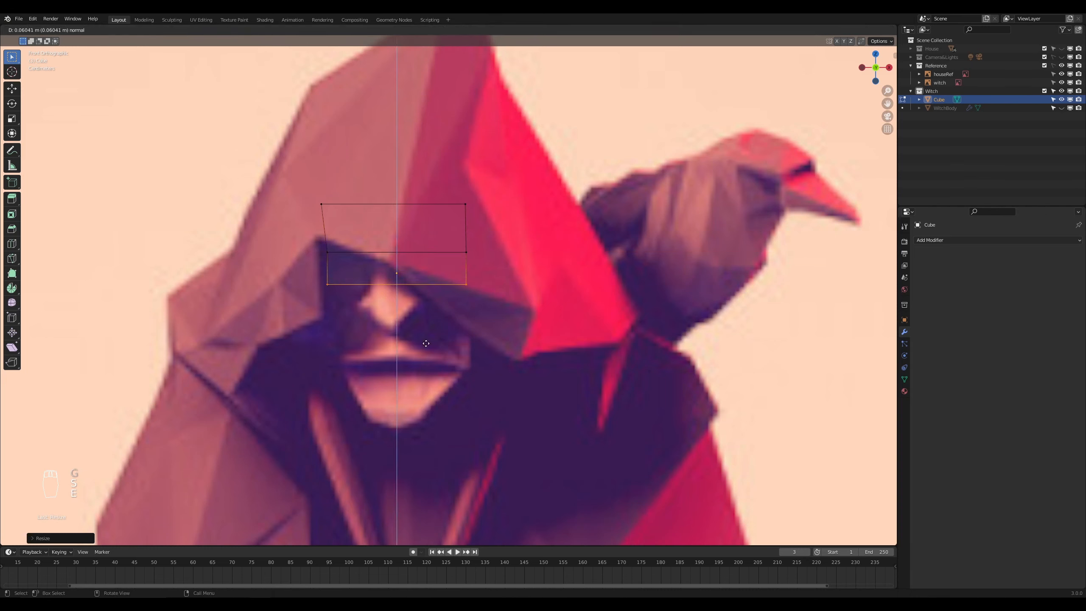
left_click(462, 383)
key("s")
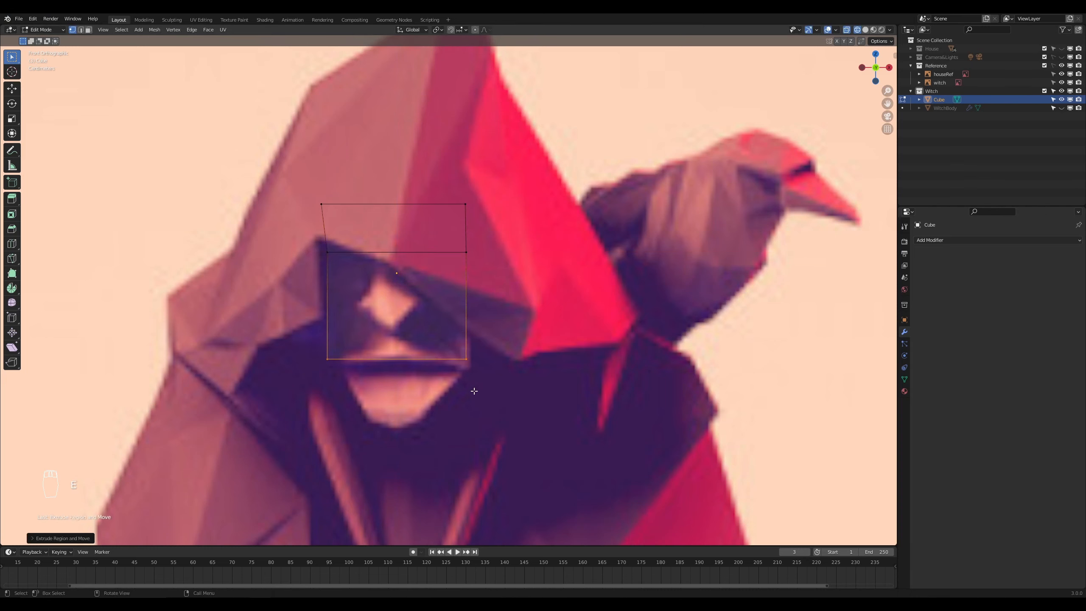
key("x")
left_click(496, 393)
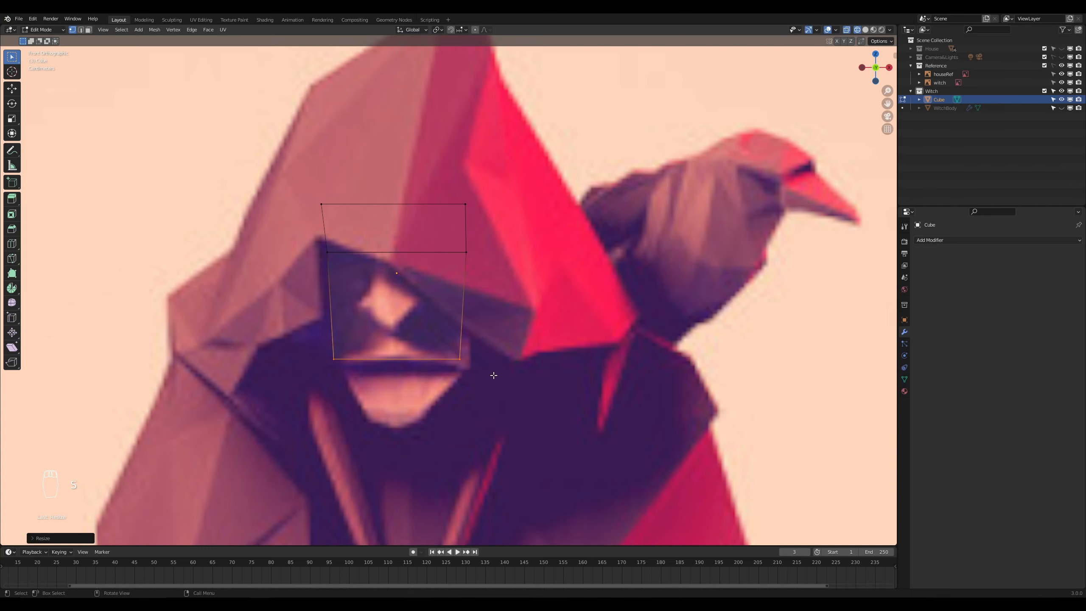
Step: Extrude the bottom face about 0.1 m down and narrow it along X into a jaw, with a short further extrusion for the chin tip
key("e")
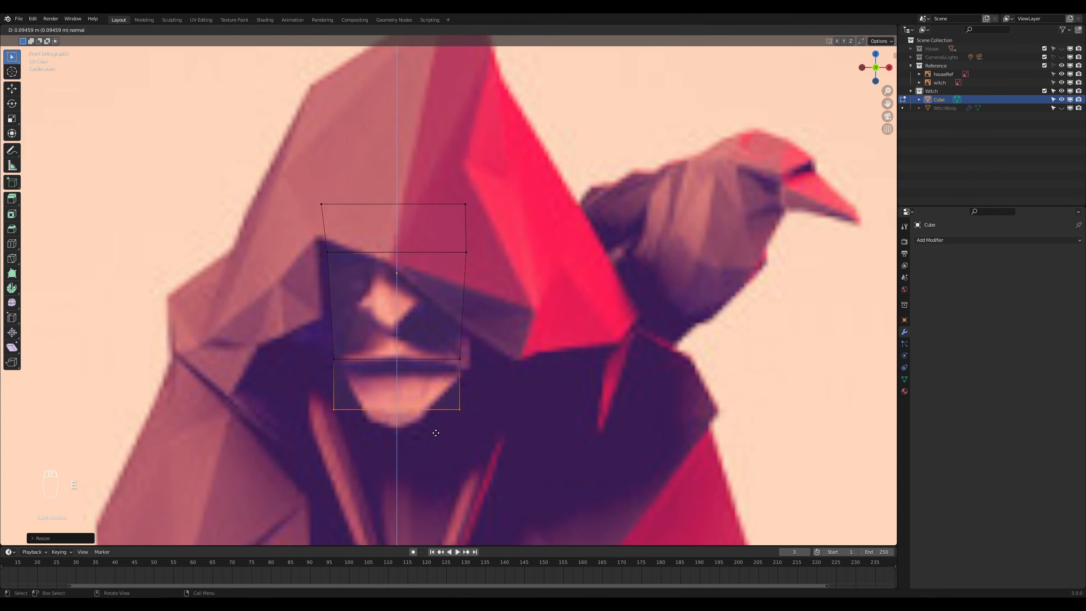
left_click(441, 437)
key("s")
key("x")
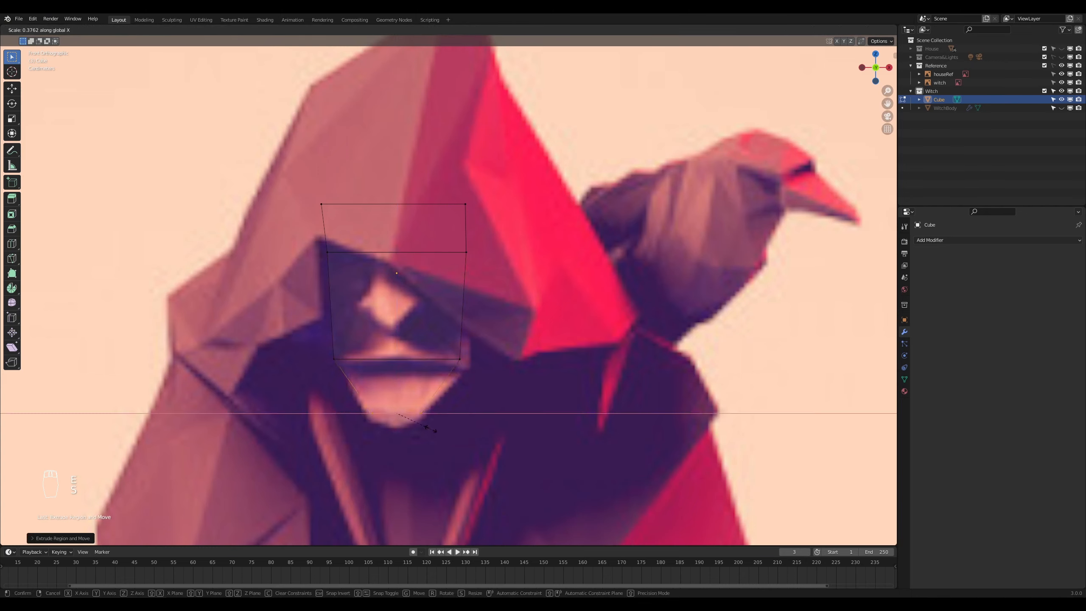
left_click(411, 425)
key("s")
key("x")
left_click(423, 429)
key("e")
left_click(422, 442)
Step: Try scaling the chin tip inward uniformly to match the point of the reference chin
key("s")
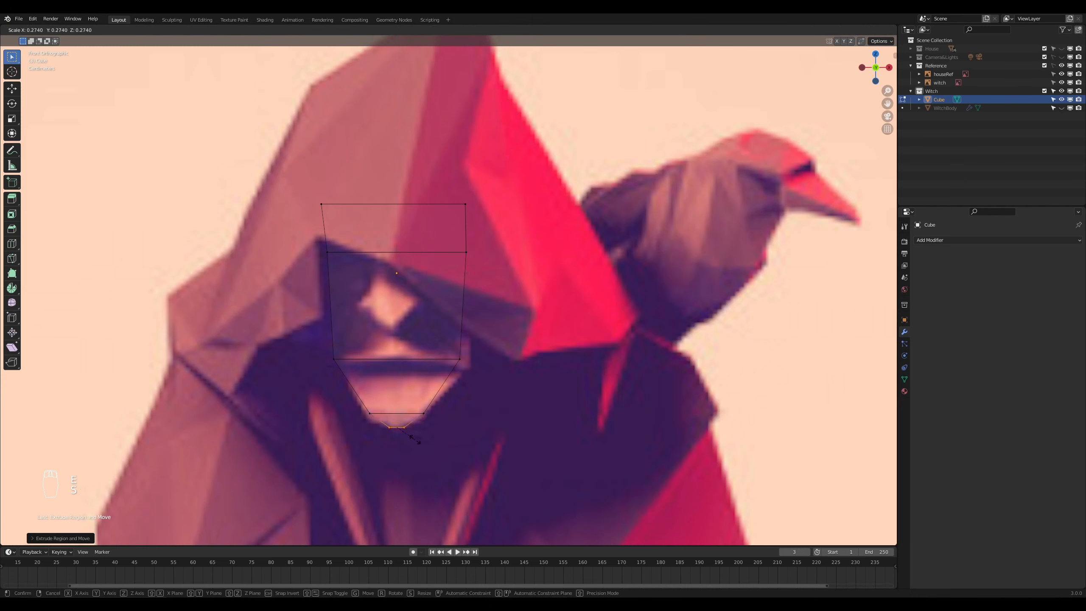
left_click(415, 440)
scroll(435, 440, "up", 1)
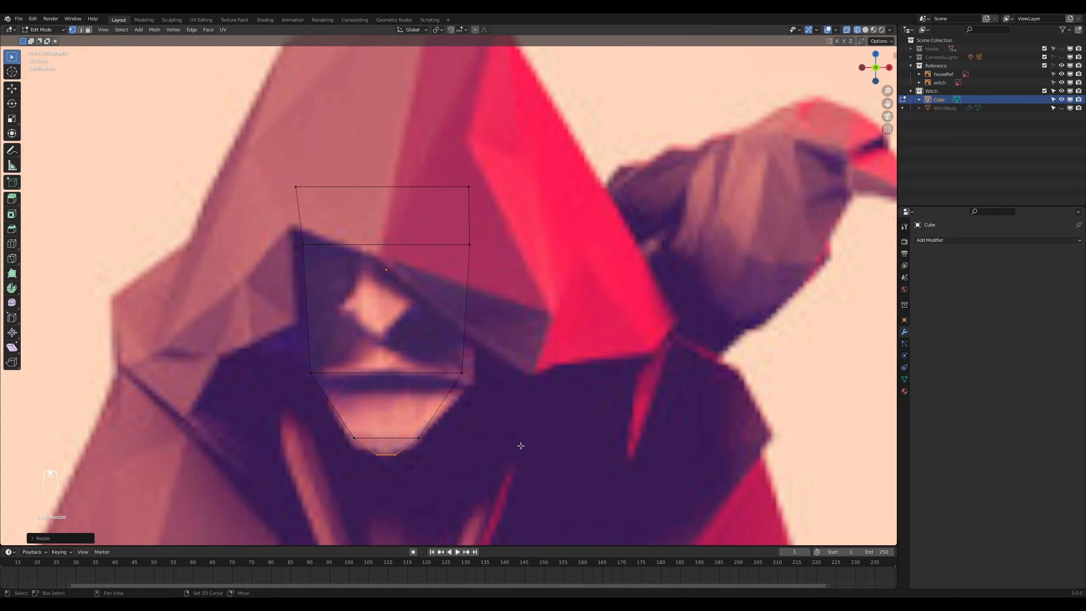
middle_click_drag(521, 446, 571, 451, "shift")
scroll(496, 354, "up", 2)
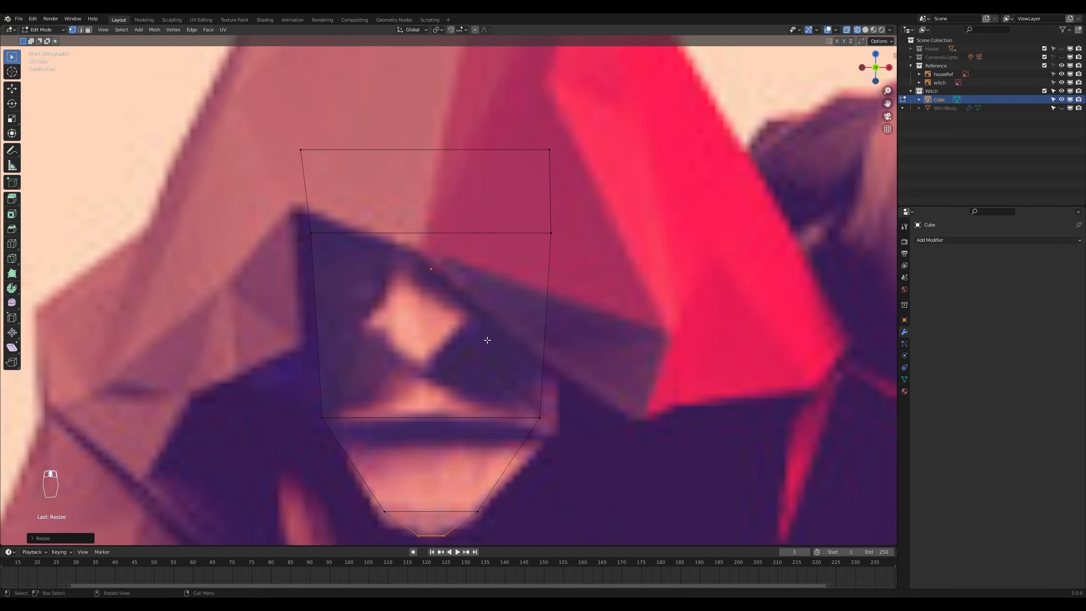
Step: Add a centred horizontal loop cut between brow and mouth and a centred vertical loop cut down the face
key("ctrl+r")
left_click(538, 332)
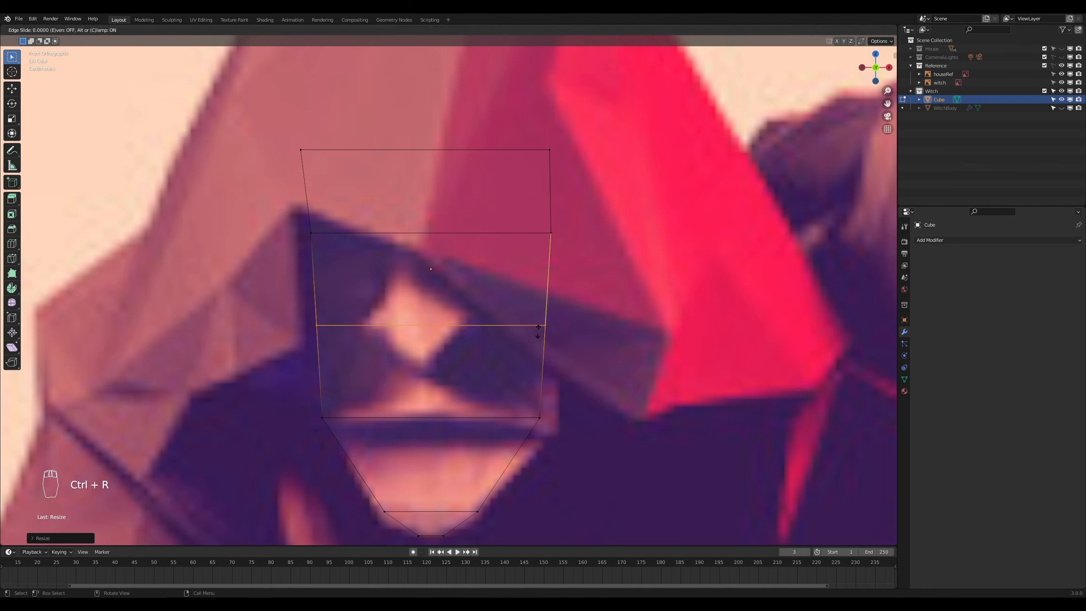
right_click(538, 332)
key("ctrl+r")
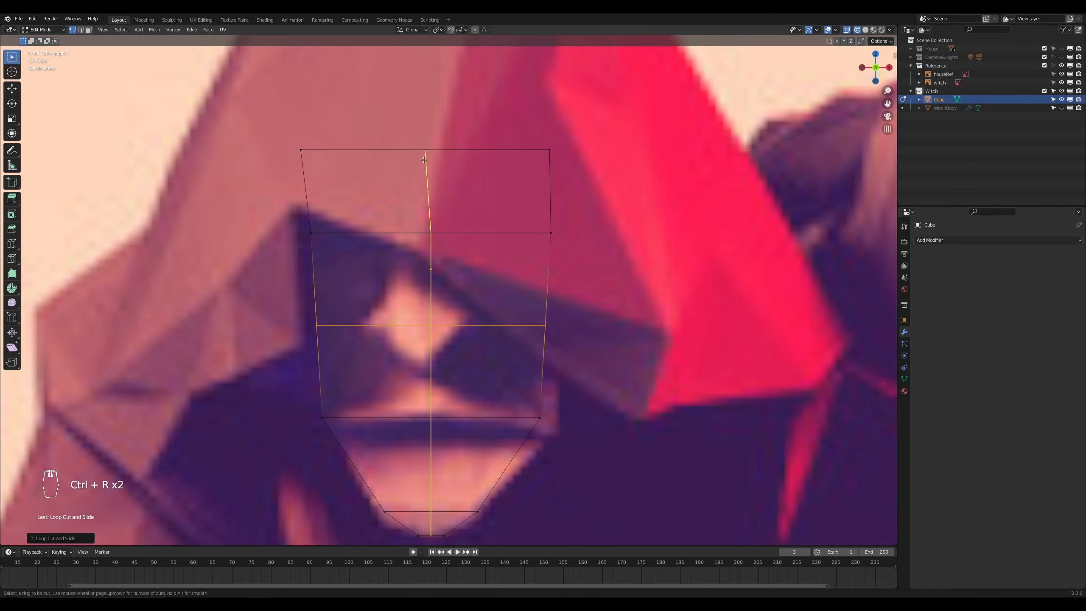
left_click(425, 163)
right_click(425, 164)
scroll(480, 407, "down", 1)
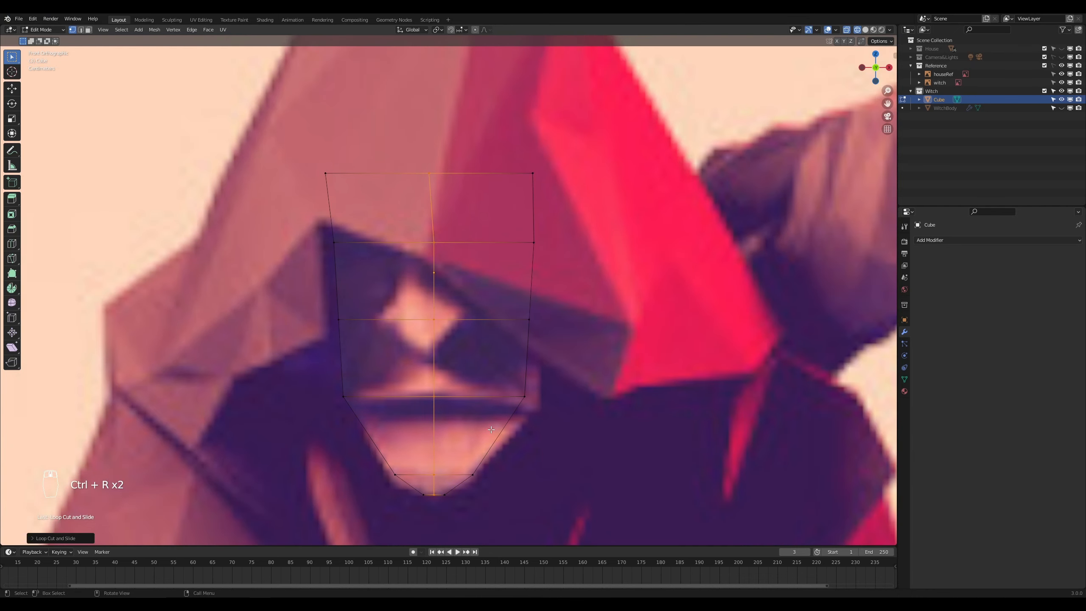
scroll(498, 446, "up", 1)
Step: Inset the four faces between brow and mouth, narrow the inset along X, and shift it slightly along Z for the nose
key("3")
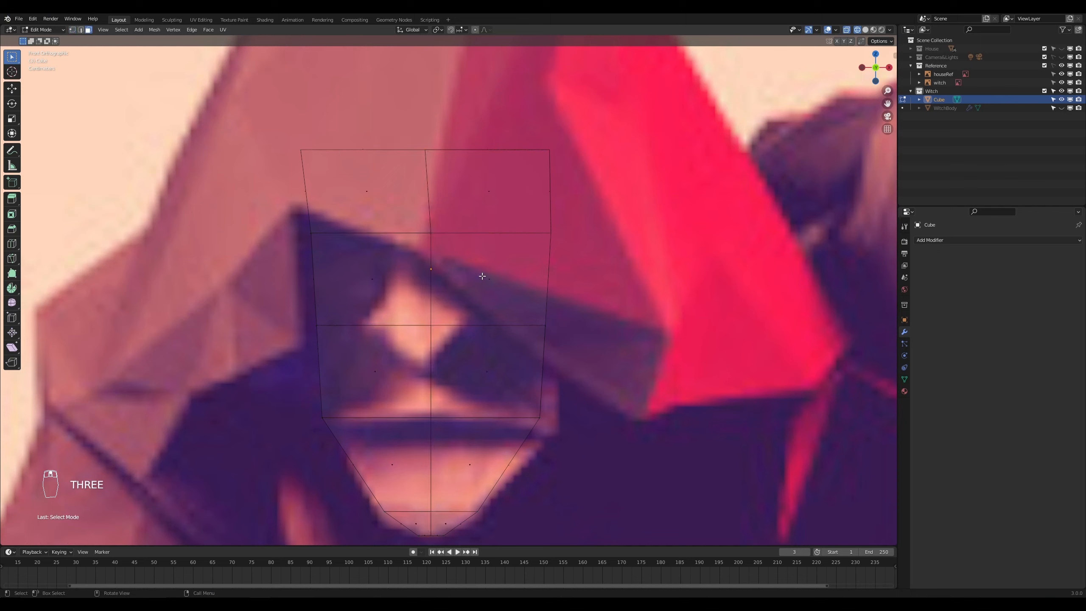
left_click_drag(481, 278, 376, 377)
left_click_drag(486, 257, 389, 381)
left_click_drag(500, 268, 338, 401)
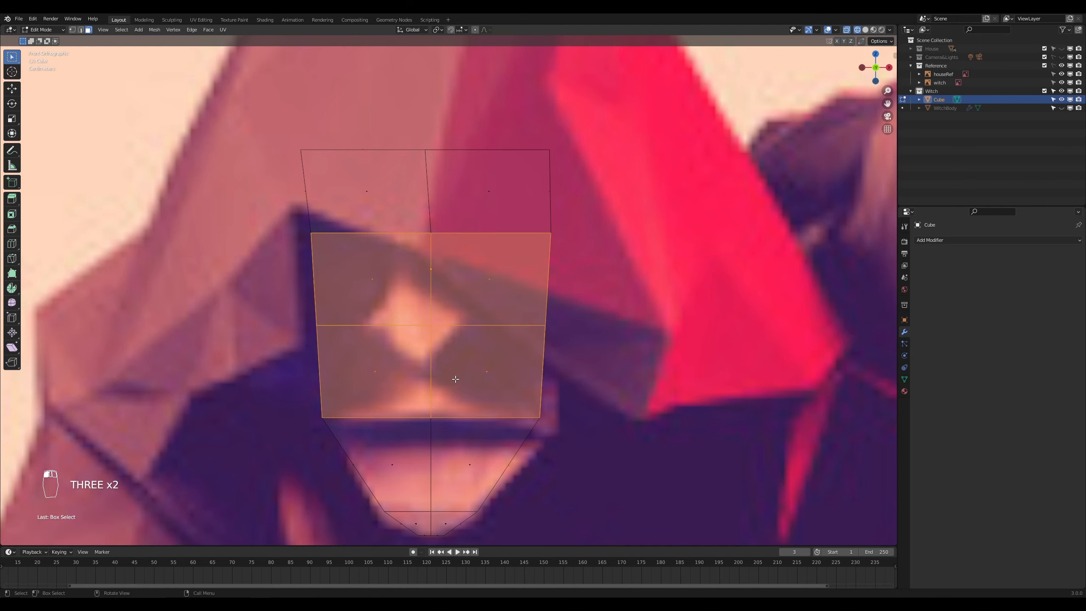
key("i")
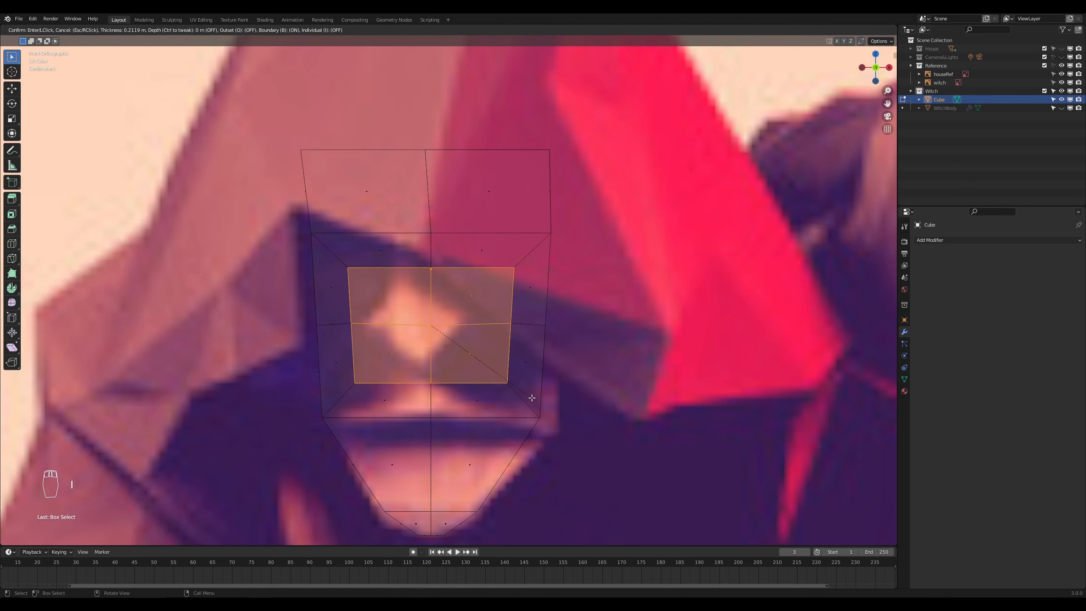
left_click(524, 394)
key("s")
key("x")
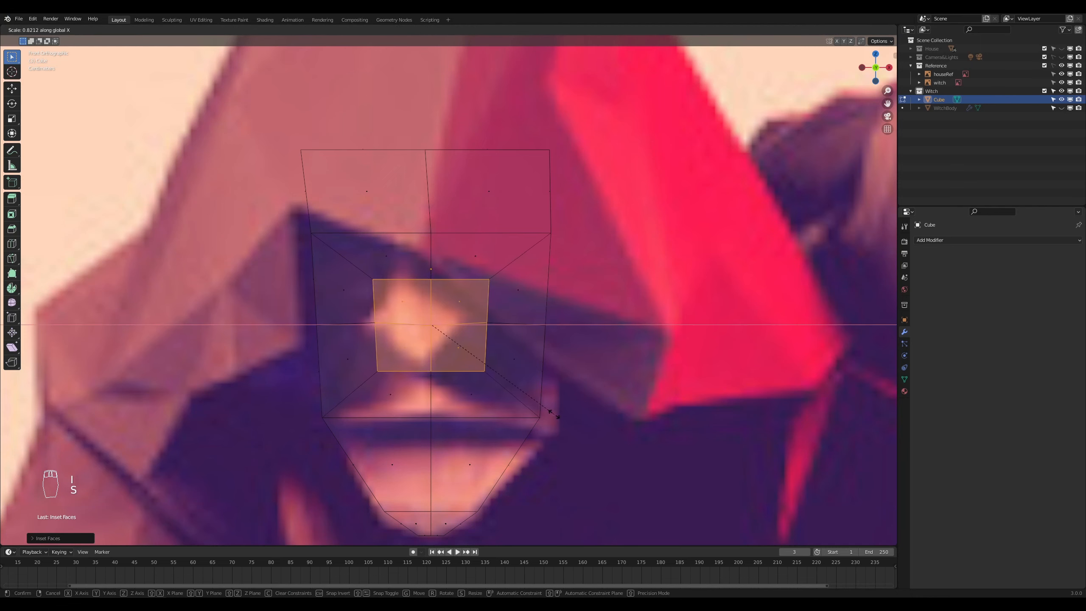
left_click(545, 409)
key("g")
key("z")
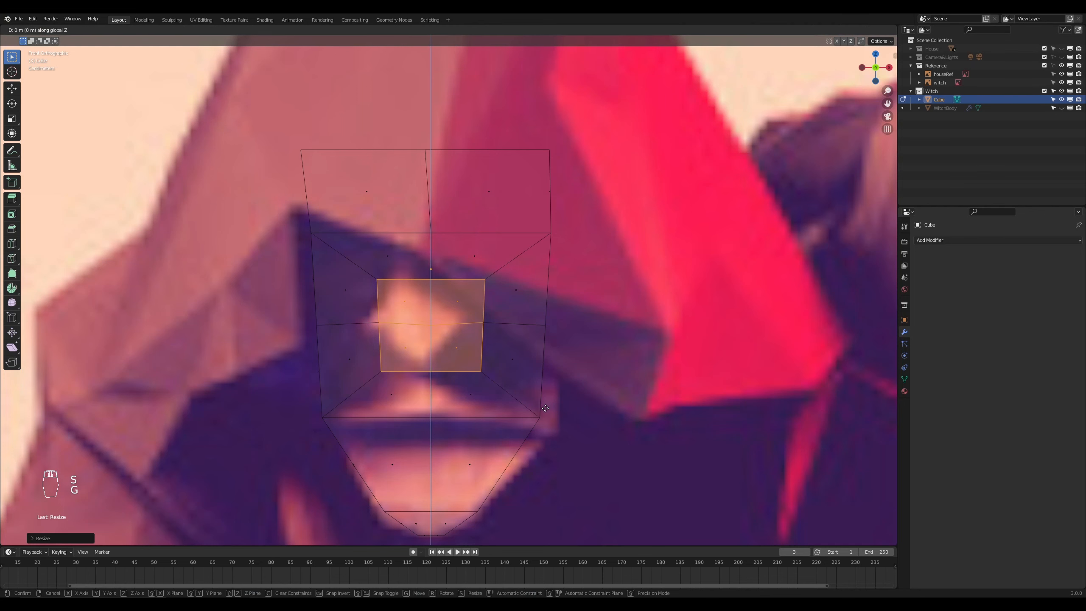
left_click(546, 406)
Step: Show the head in solid shading and move the whole object away from the reference image in Object Mode
scroll(571, 420, "down", 4)
middle_click_drag(572, 434, 544, 439)
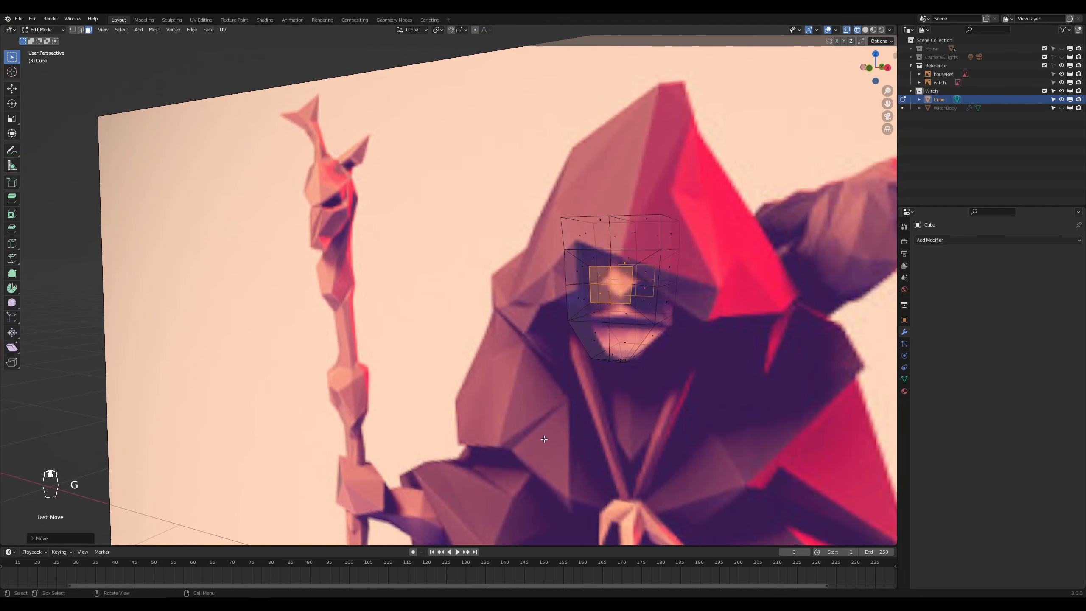
key("z")
left_click(686, 394)
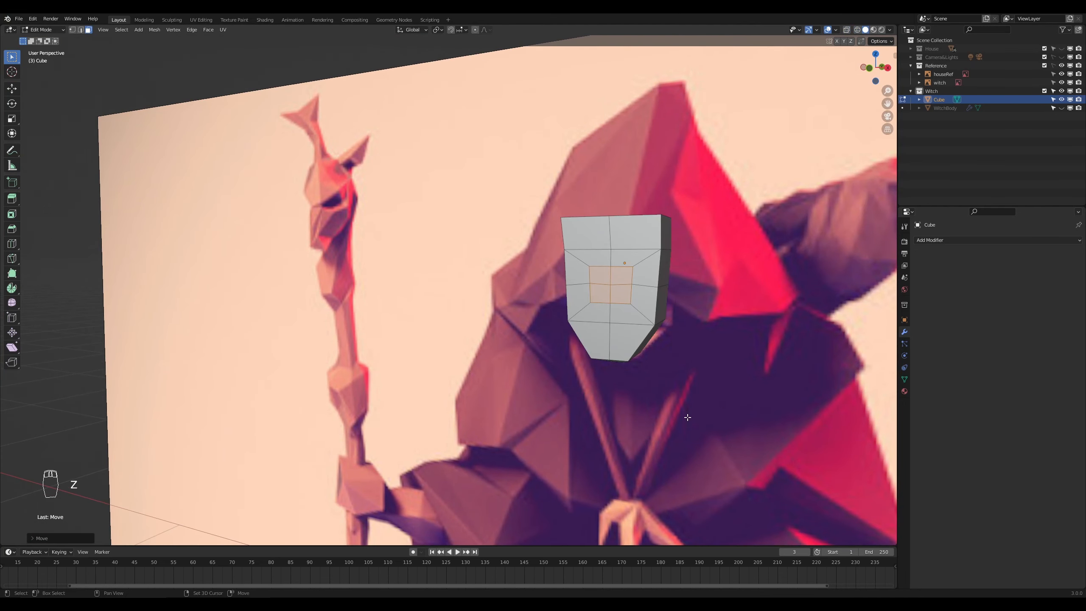
scroll(687, 417, "down", 3)
scroll(560, 385, "up", 4)
key("Tab")
key("g")
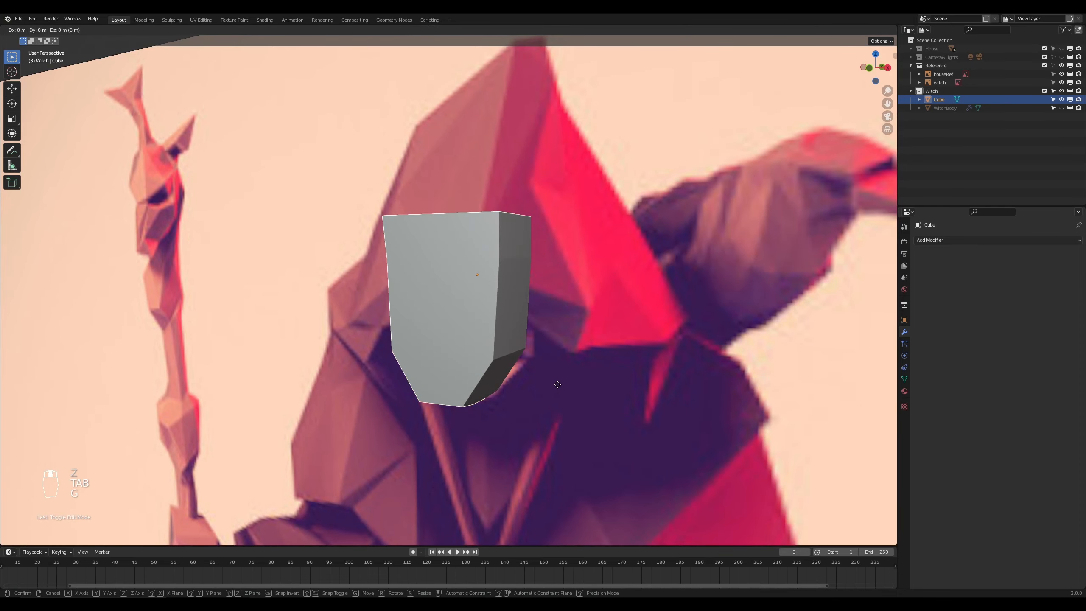
left_click(468, 406)
Step: Inspect the head mesh in the right side view and in perspective, checking its depth and the shape of the chin
key("KP_3")
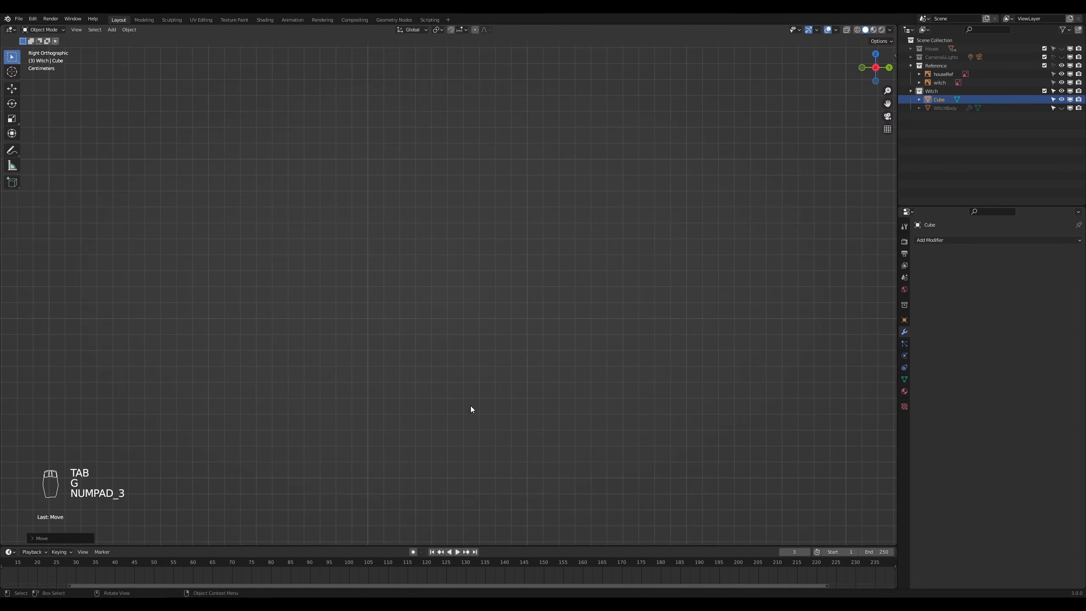
scroll(463, 405, "down", 2)
middle_click_drag(688, 440, 184, 343, "shift")
scroll(405, 416, "up", 1)
key("Tab")
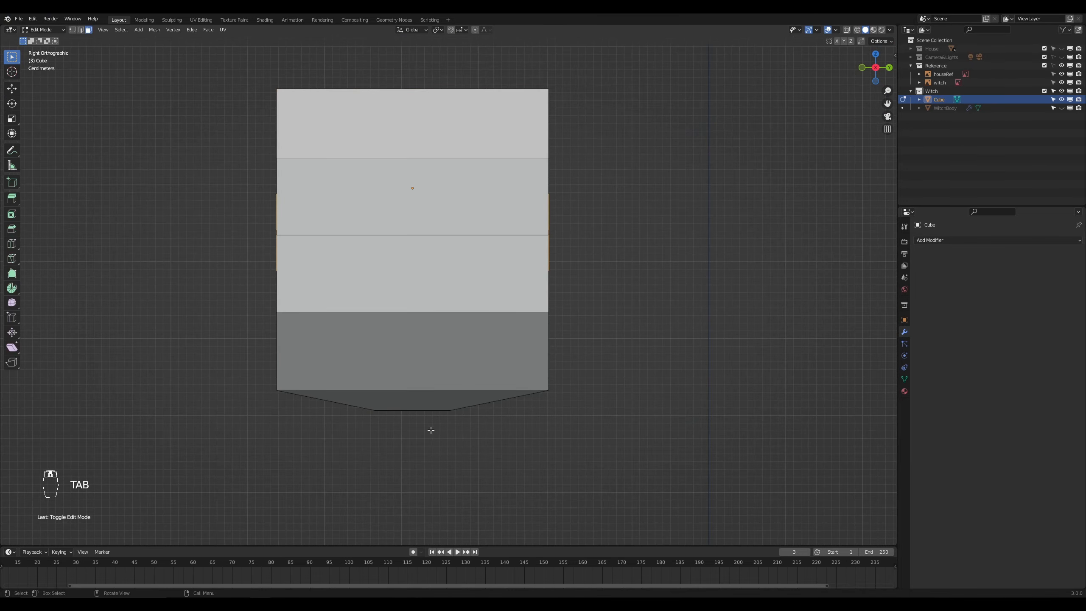
middle_click_drag(431, 430, 344, 413)
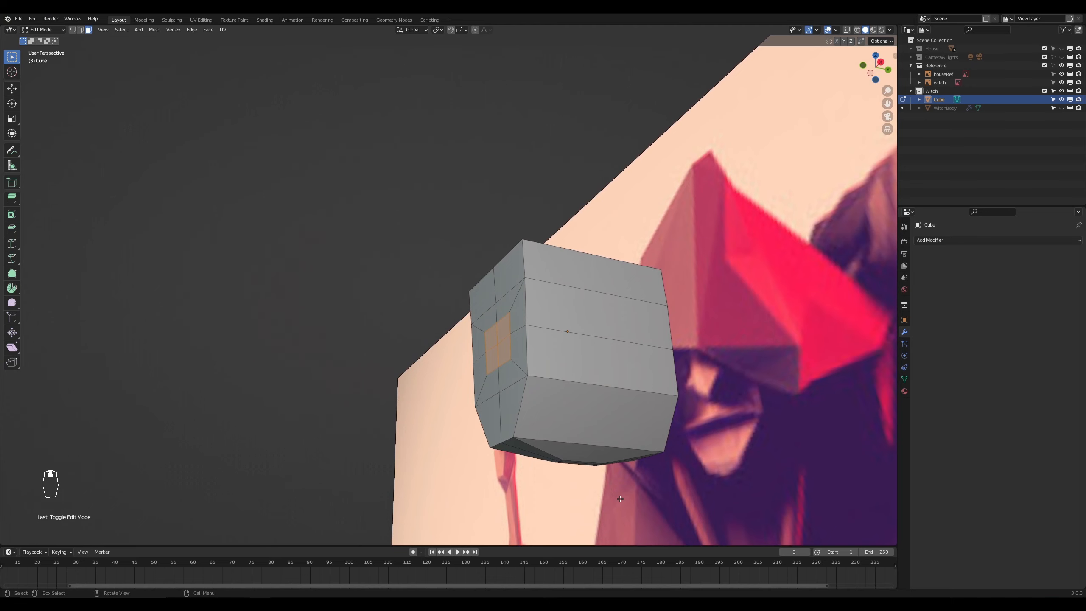
mouse_move(620, 499)
middle_mouse_down()
mouse_move(594, 495)
mouse_move(608, 501)
middle_mouse_up()
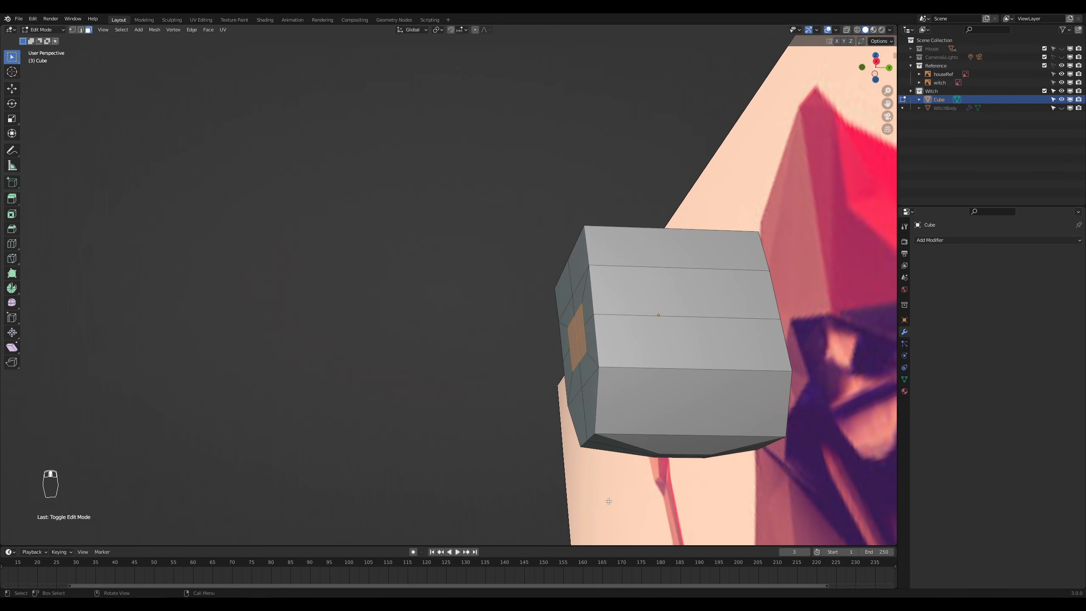
Step: Undo the object move, the nose inset, both loop cuts, and the uniform scaling of the chin tip
key("ctrl+z")
key("ctrl+z")
key("ctrl+z")
key("ctrl+z")
key("ctrl+z")
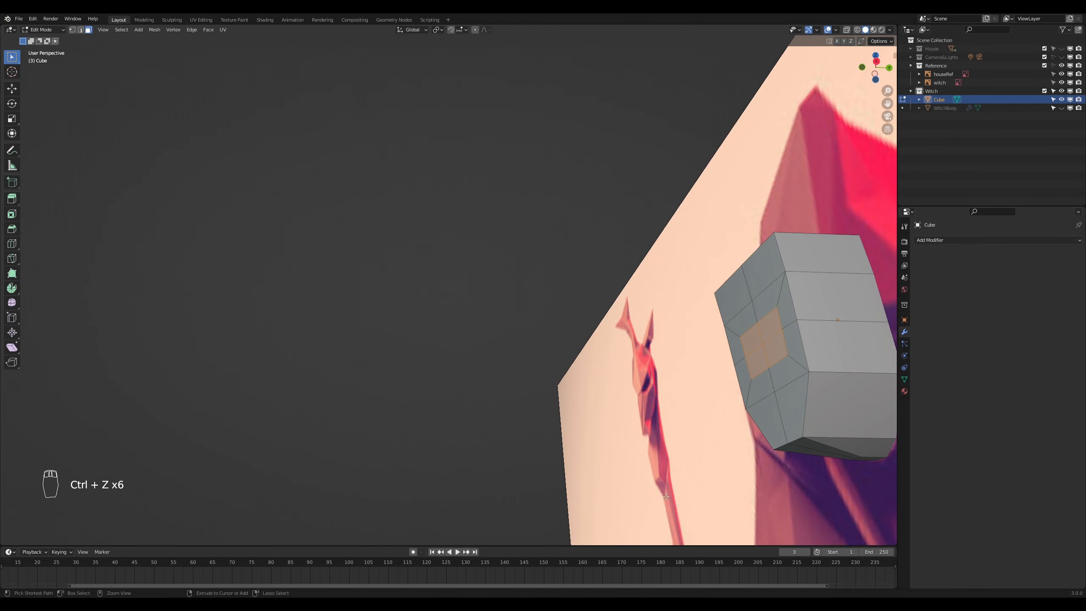
key("ctrl+z")
key("ctrl+z")
key("ctrl+z")
key("ctrl+z")
key("ctrl+z")
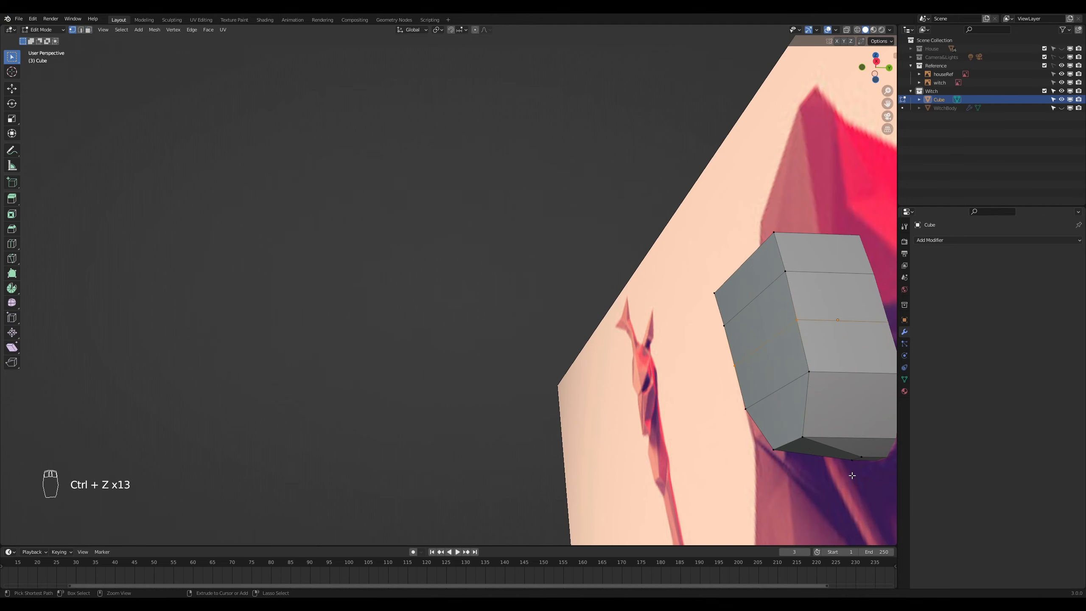
key("ctrl+z")
middle_click_drag(857, 473, 640, 481)
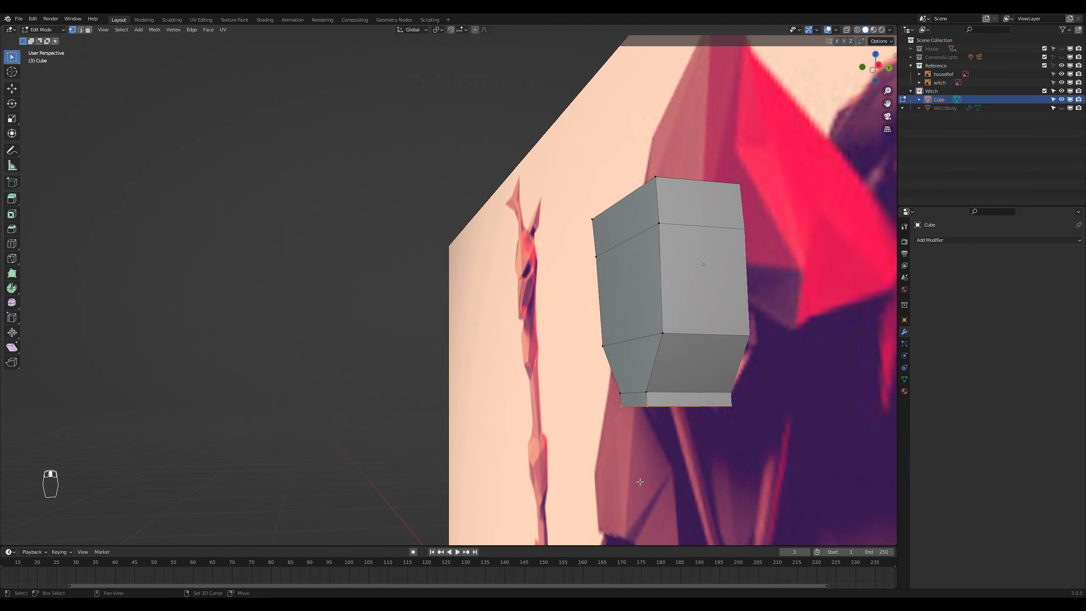
Step: In the front wireframe view, scale the chin tip's bottom vertices inward along X only to match the reference chin
key("KP_1")
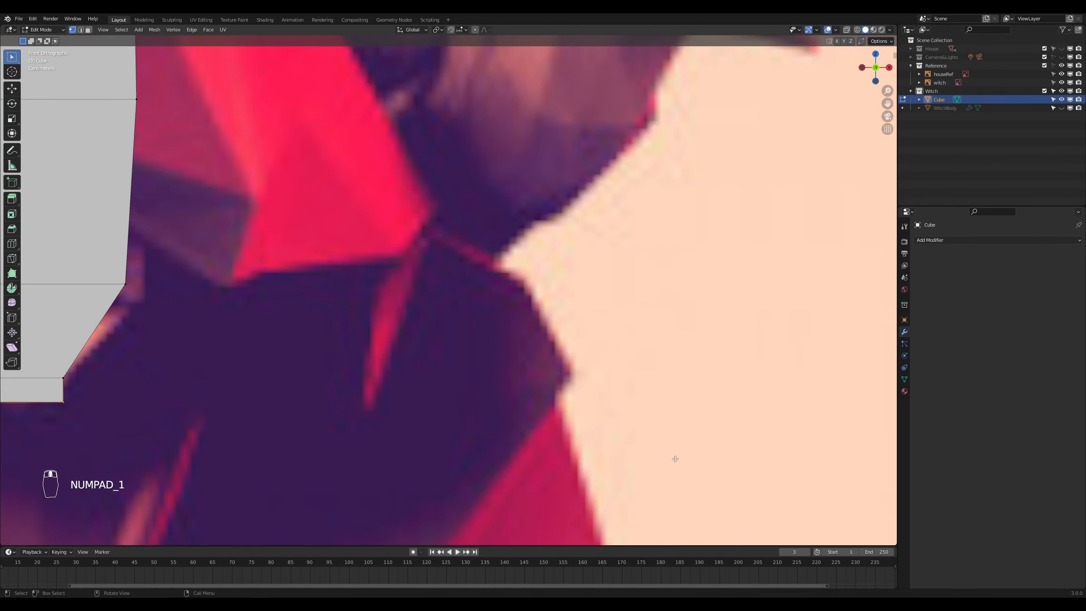
key("z")
left_click(411, 392)
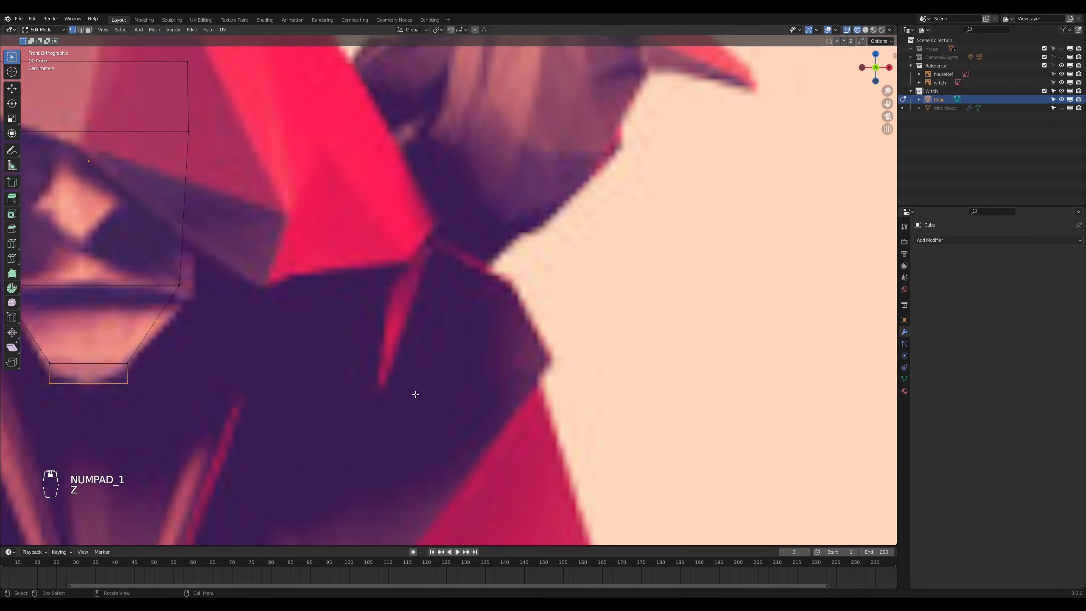
middle_click_drag(342, 392, 655, 393, "shift")
scroll(628, 407, "up", 3)
key("s")
key("x")
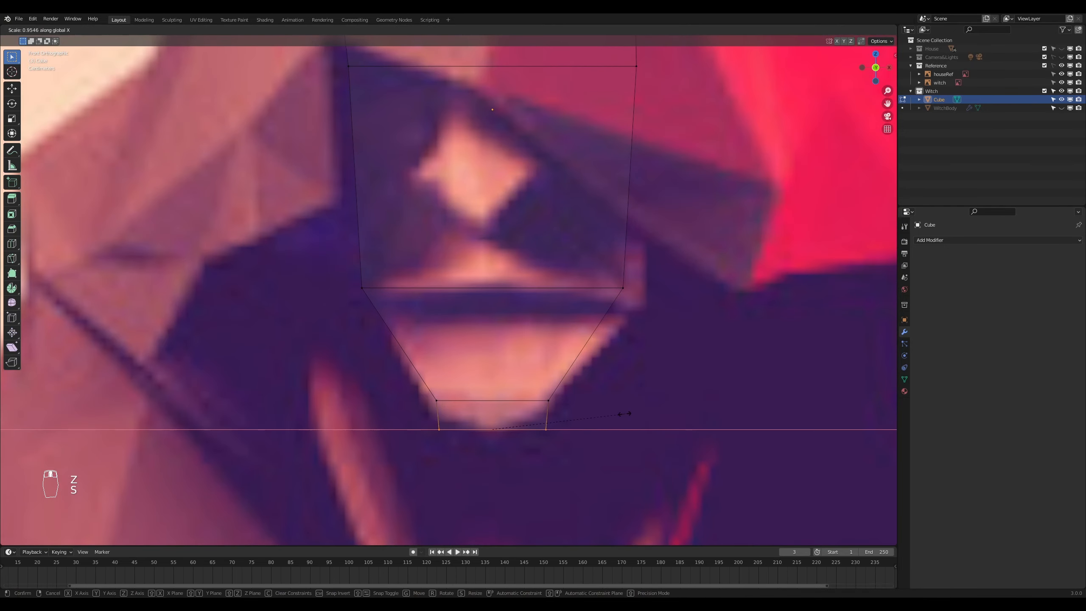
left_click(540, 424)
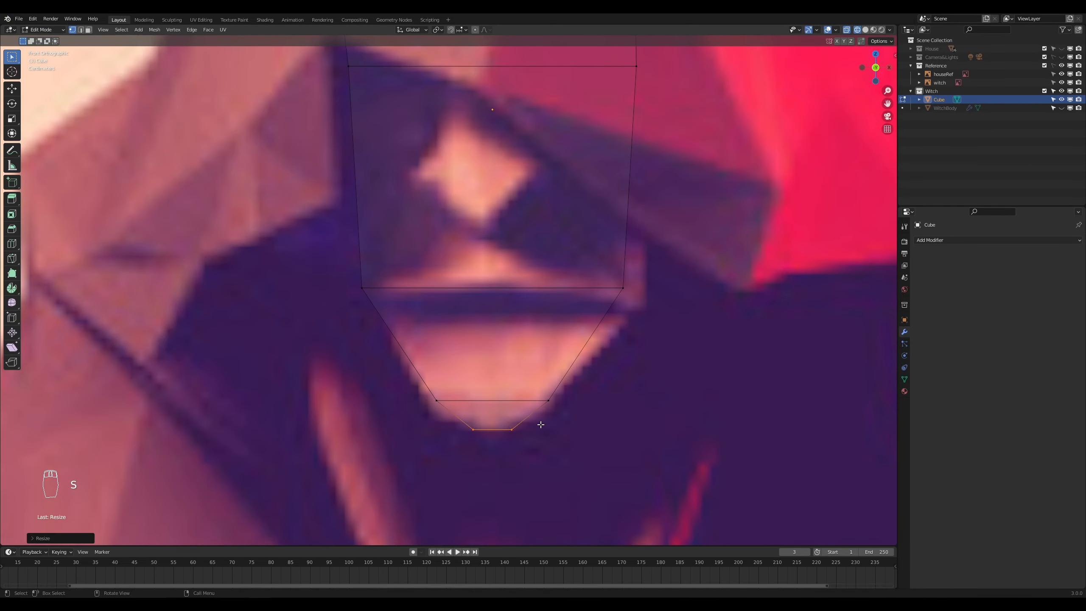
Step: Move the solid-shaded head object away from the reference image and open its mesh for editing in the right side view
scroll(578, 431, "down", 3)
key("Tab")
key("z")
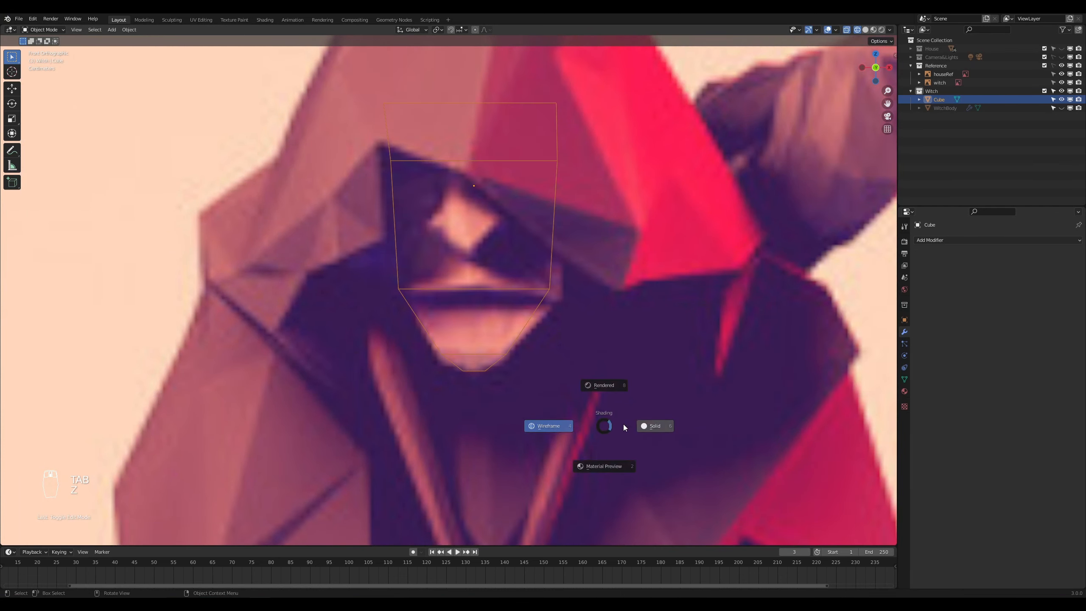
left_click(667, 426)
scroll(634, 437, "down", 3)
mouse_move(634, 436)
middle_mouse_down()
mouse_move(587, 416)
mouse_move(581, 424)
mouse_move(645, 433)
middle_mouse_up()
key("g")
left_click(567, 435)
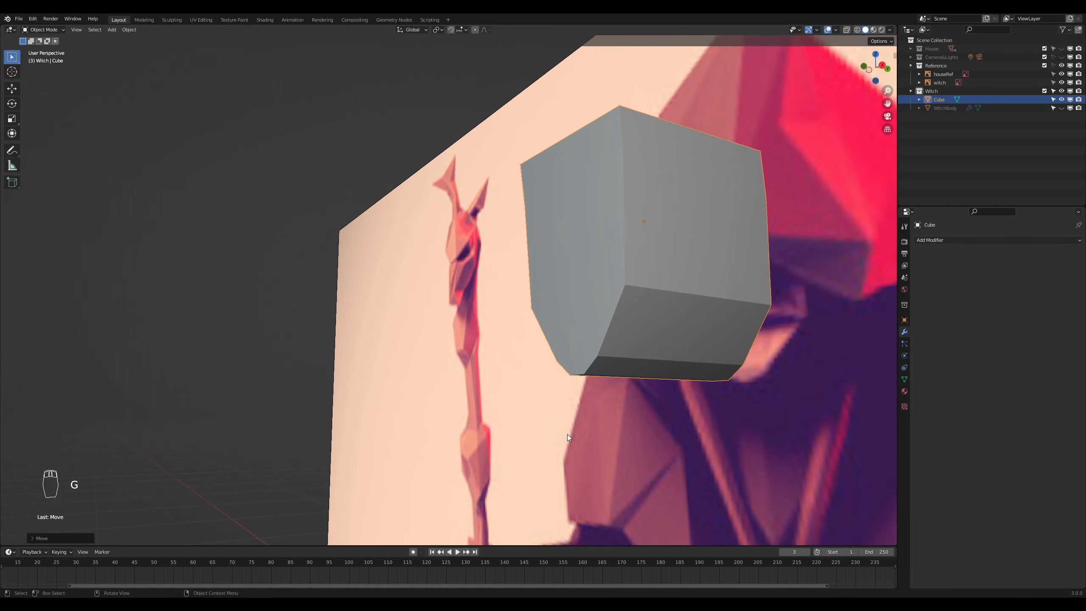
key("KP_3")
key("Tab")
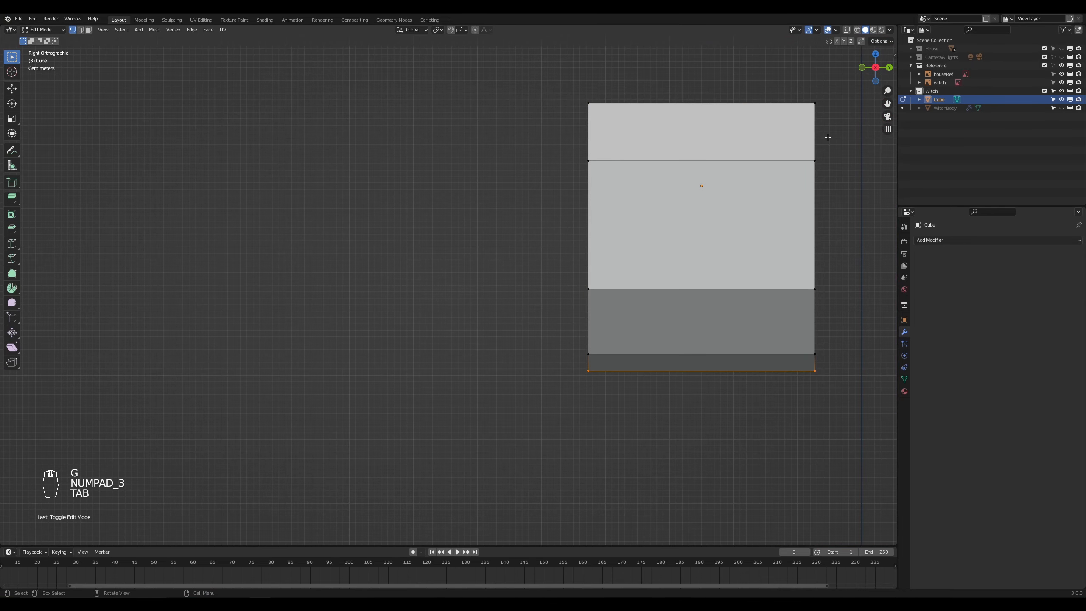
Step: In wireframe, move all the head's back vertices about 0.10 m forward along Y to reduce its depth, and return to solid shading
key("z")
left_click(752, 168)
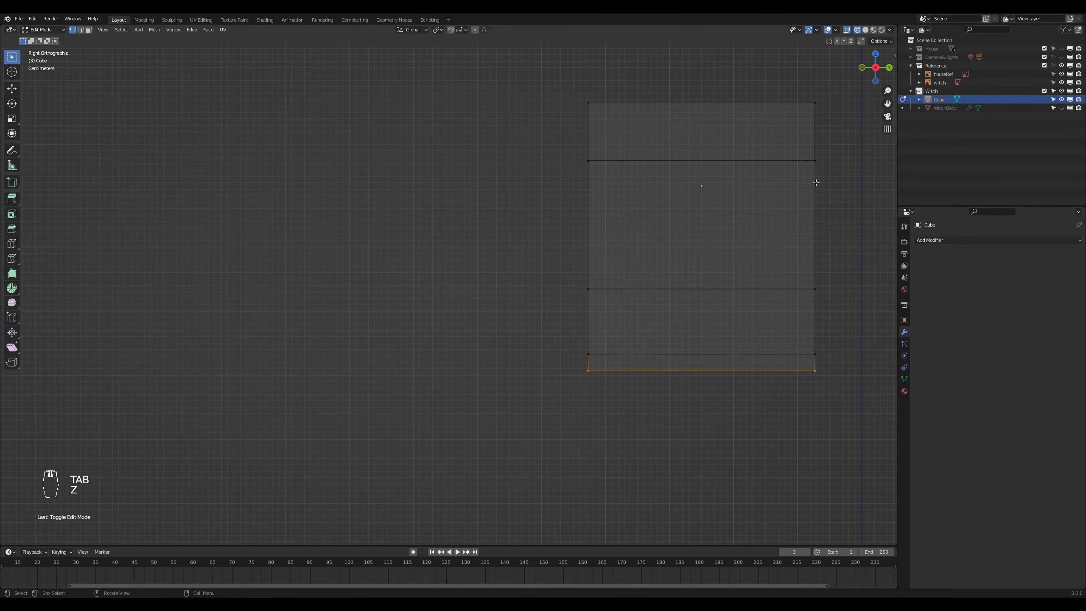
left_click_drag(837, 92, 765, 432)
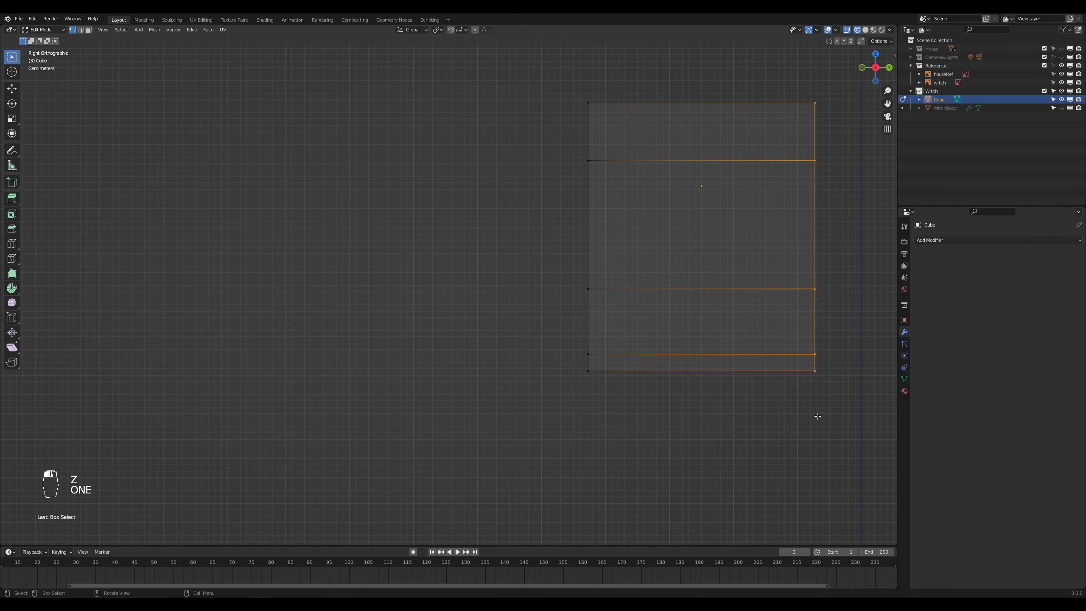
key("g")
key("g")
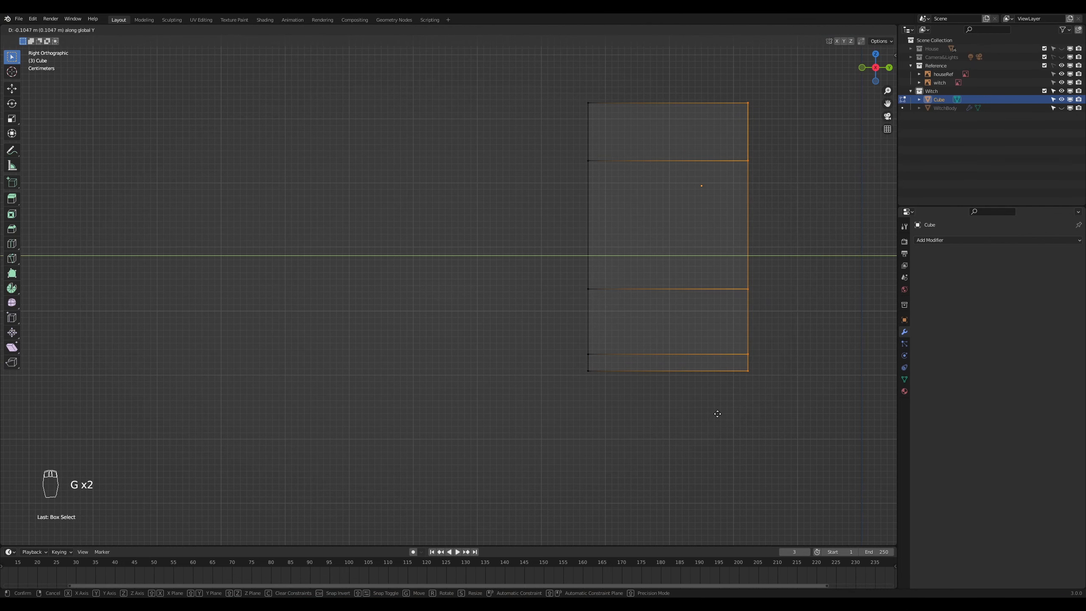
left_click(718, 414)
scroll(718, 413, "down", 1)
scroll(709, 405, "up", 1)
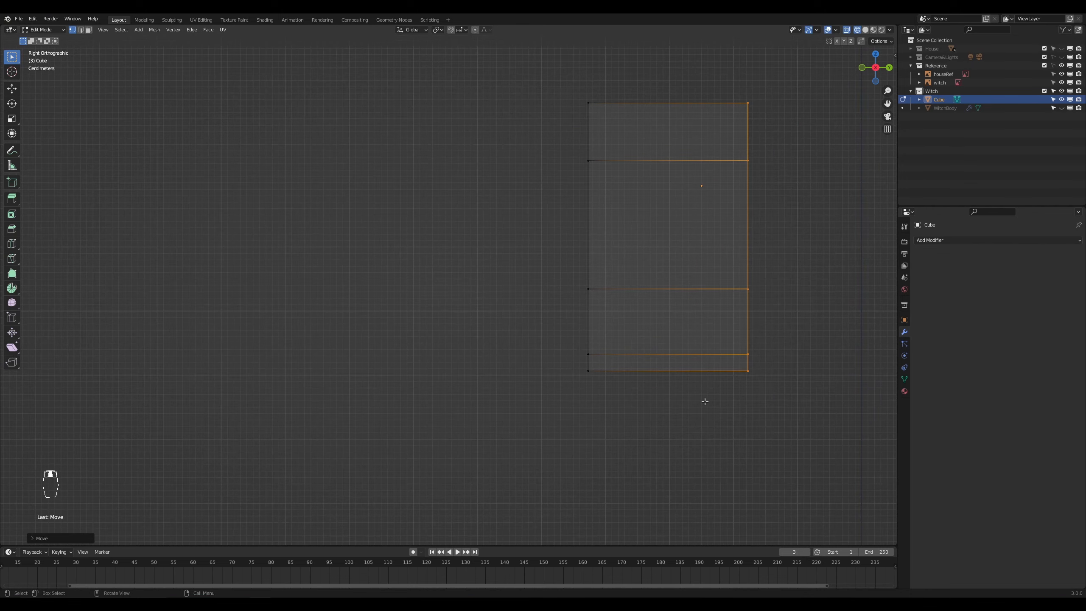
key("z")
left_click(759, 404)
mouse_move(682, 410)
middle_mouse_down()
mouse_move(710, 412)
mouse_move(686, 397)
mouse_move(682, 422)
mouse_move(681, 405)
middle_mouse_up()
key("2")
left_click(681, 403)
key("g")
key("y")
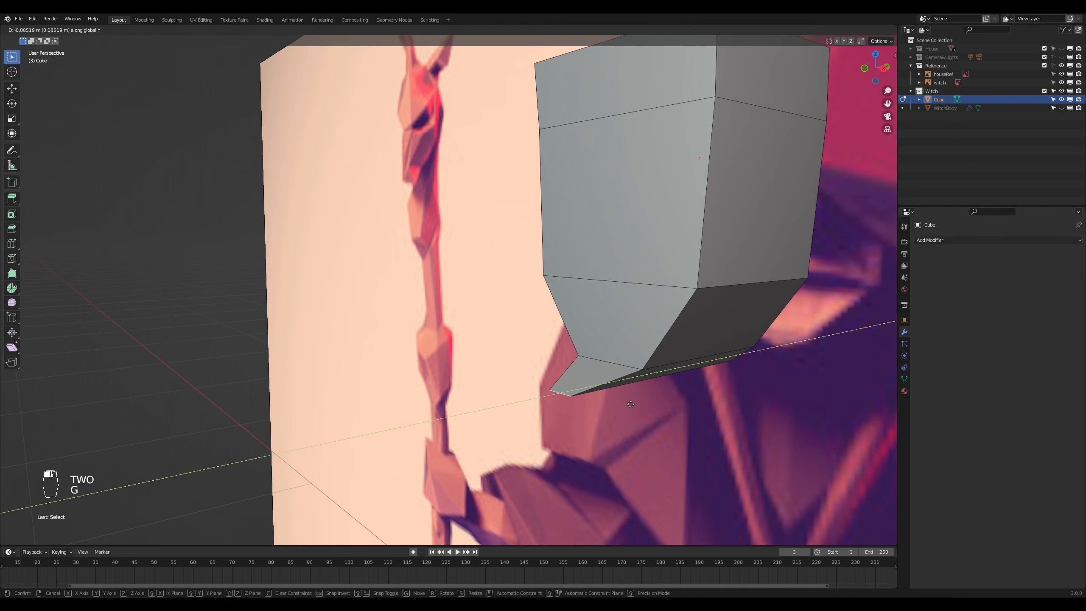
left_click(631, 404)
Step: Add two centred vertical loop cuts to the head, one through the middle of its sides and one down the middle of its front
middle_click_drag(649, 405, 682, 240)
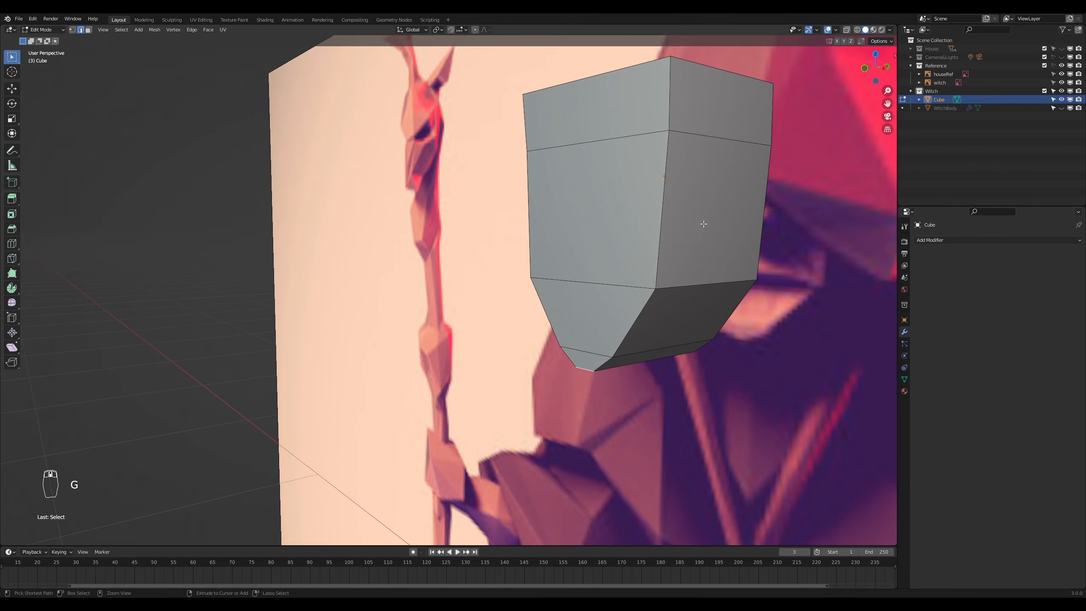
key("ctrl+r")
left_click(720, 124)
right_click(718, 133)
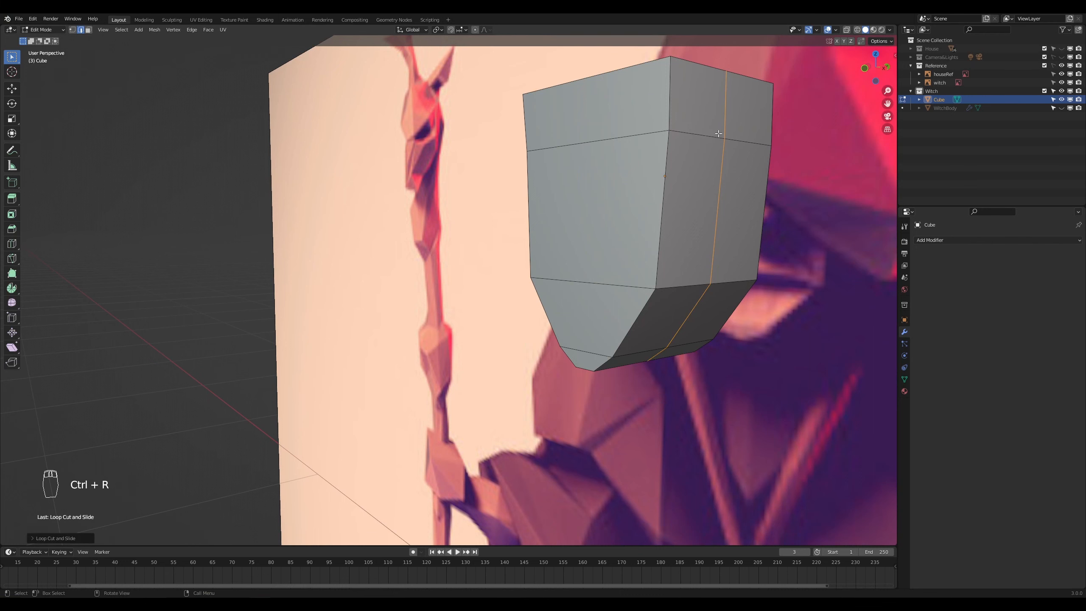
key("ctrl+r")
left_click(592, 128)
right_click(592, 128)
scroll(655, 379, "up", 1)
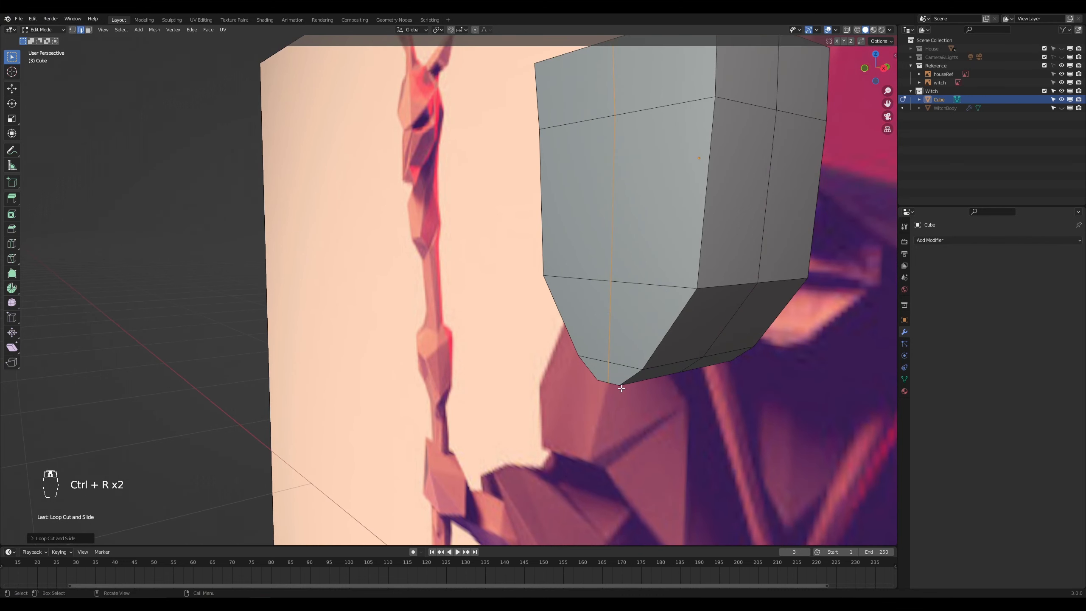
Step: Pull the chin's front bottom edges about 0.11 m forward along Y and about 0.04 m down along Z to form a pointed chin
left_click(598, 380)
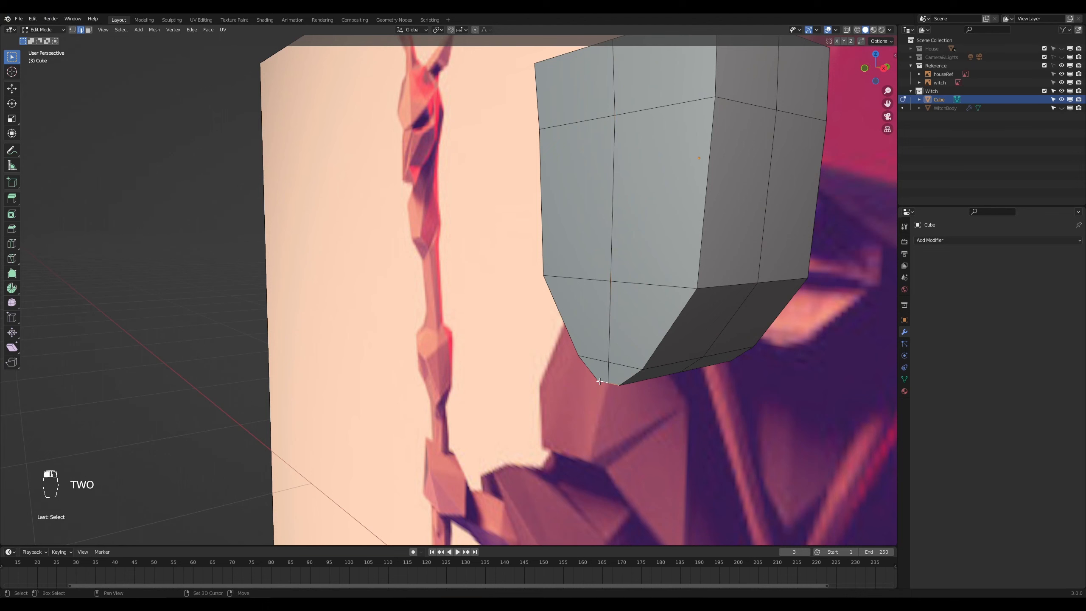
key("g")
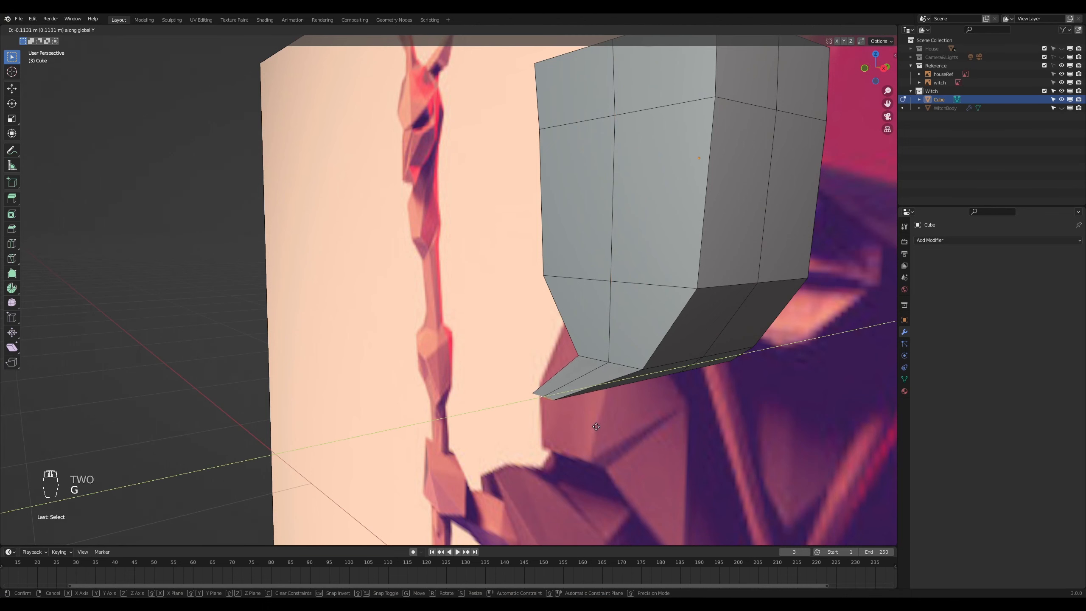
left_click(594, 427)
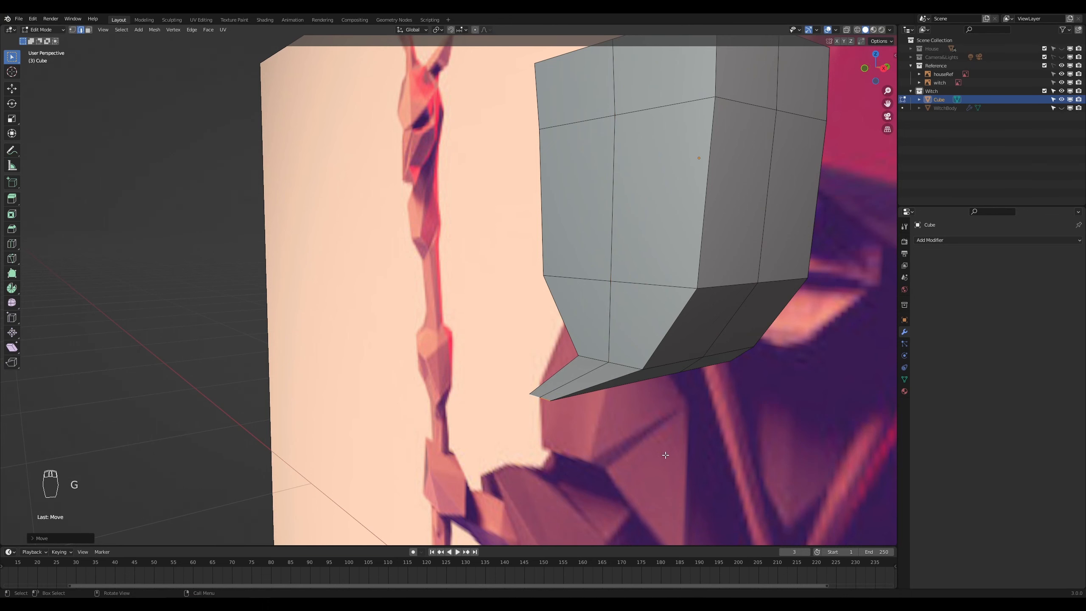
key("g")
key("z")
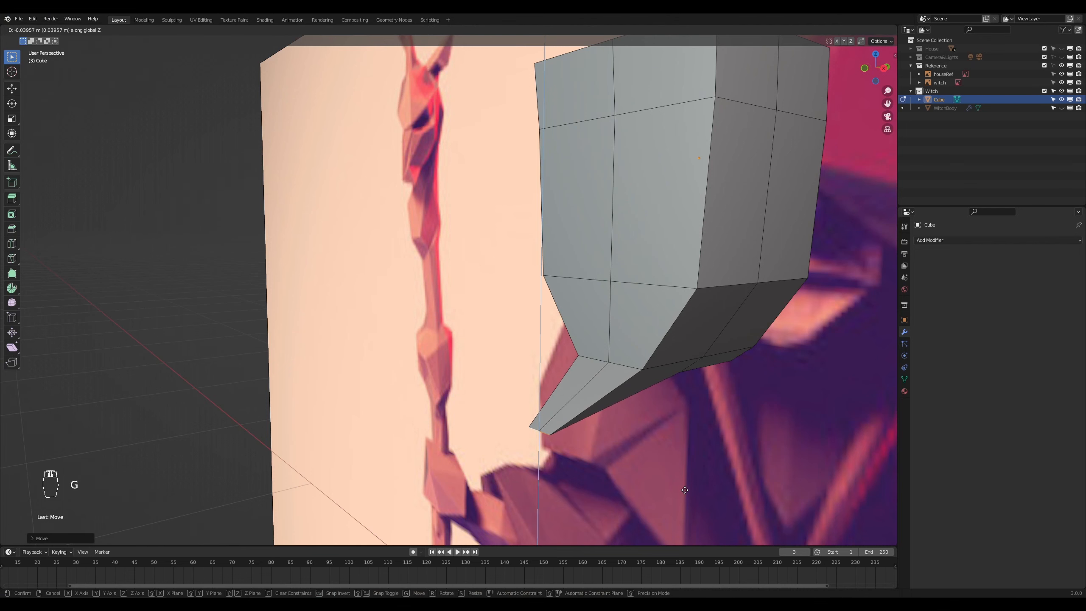
left_click(685, 490)
Step: Inset the two middle faces on the front of the head together to outline the base of the nose
middle_click_drag(725, 372, 682, 478, "shift")
scroll(664, 476, "up", 2)
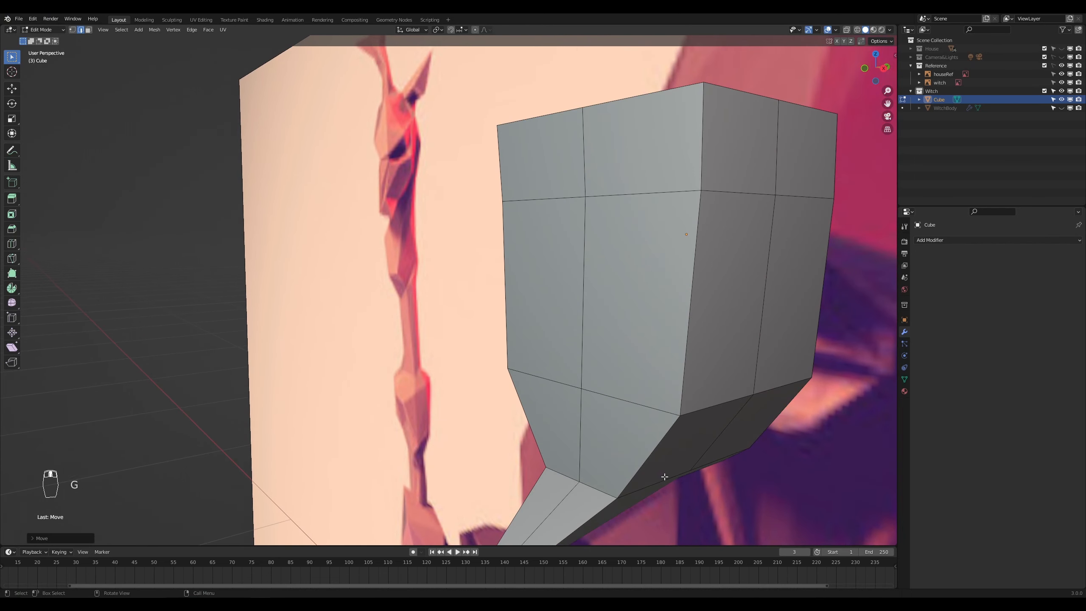
key("3")
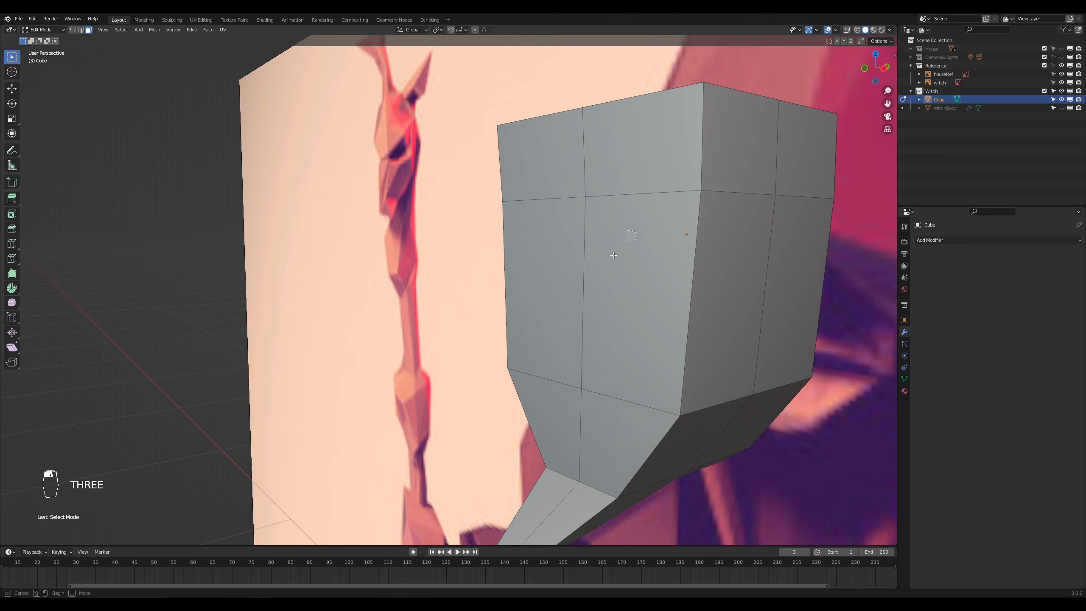
left_click_drag(616, 263, 566, 301)
key("i")
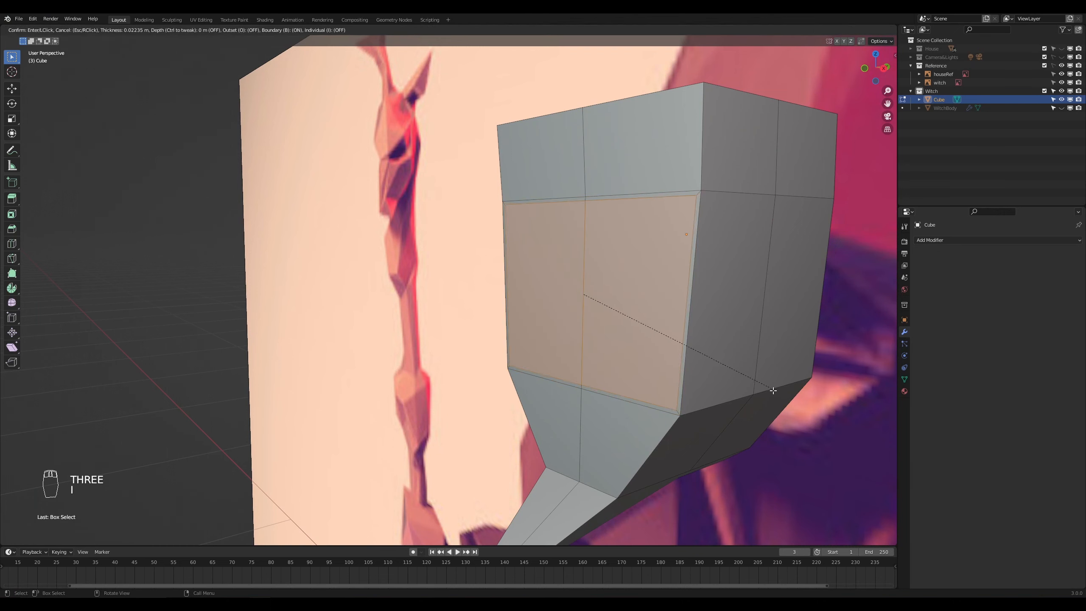
left_click(741, 373)
Step: Narrow the inset nose faces along X and adjust their height slightly along Z
key("s")
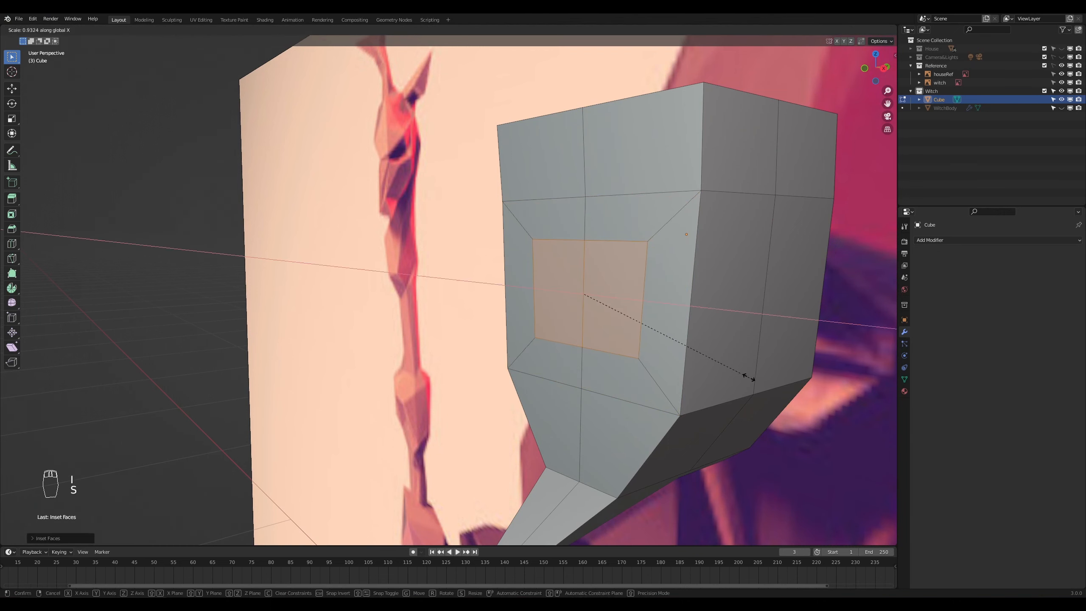
left_click(727, 363)
key("g")
key("z")
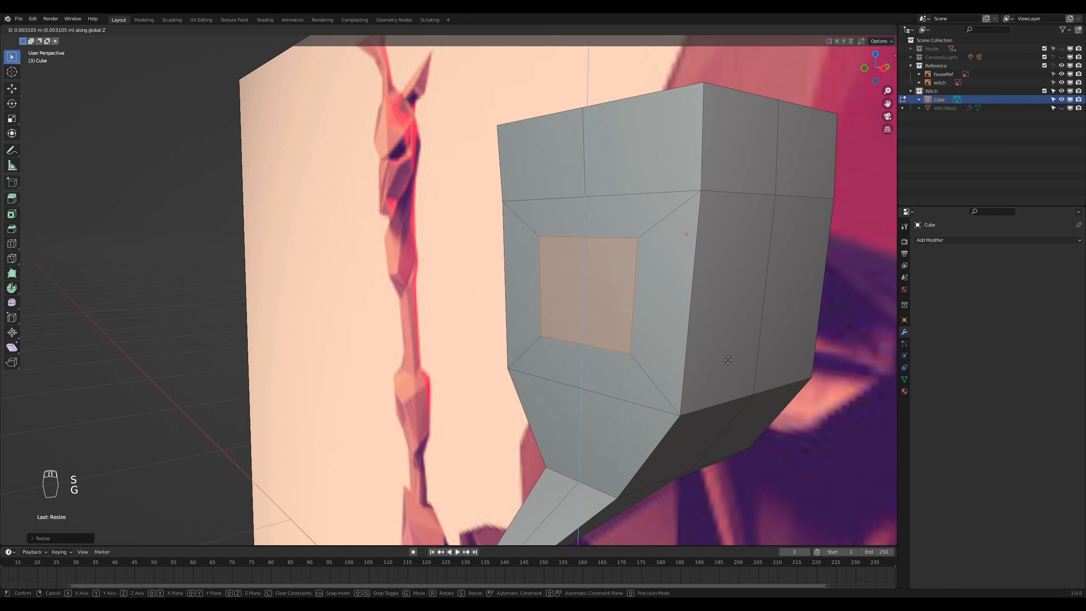
left_click(728, 363)
Step: Extrude the inset nose faces about 0.04 m outward from the front of the head
middle_click_drag(763, 410, 700, 400)
key("e")
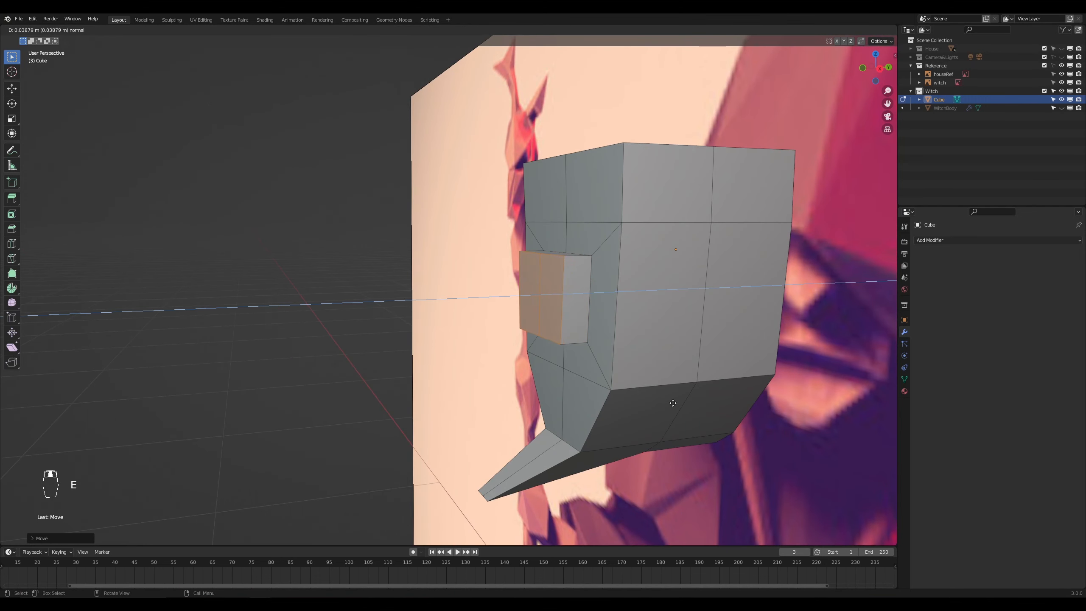
Step: Extrude the nose face block forward a second time, then rotate its end downward and reposition it
left_click(675, 406)
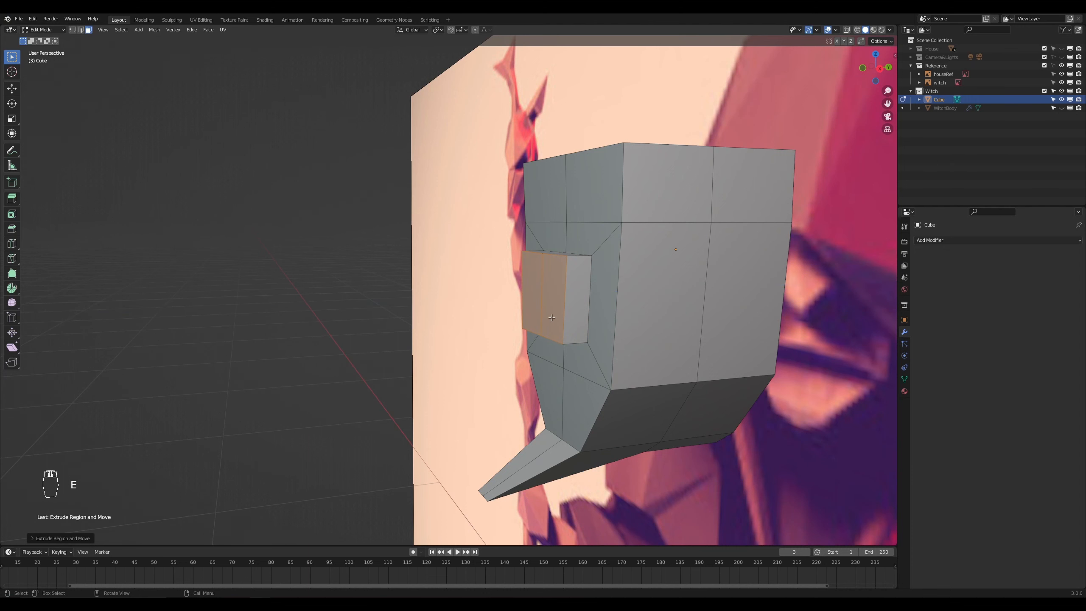
key("KP_3")
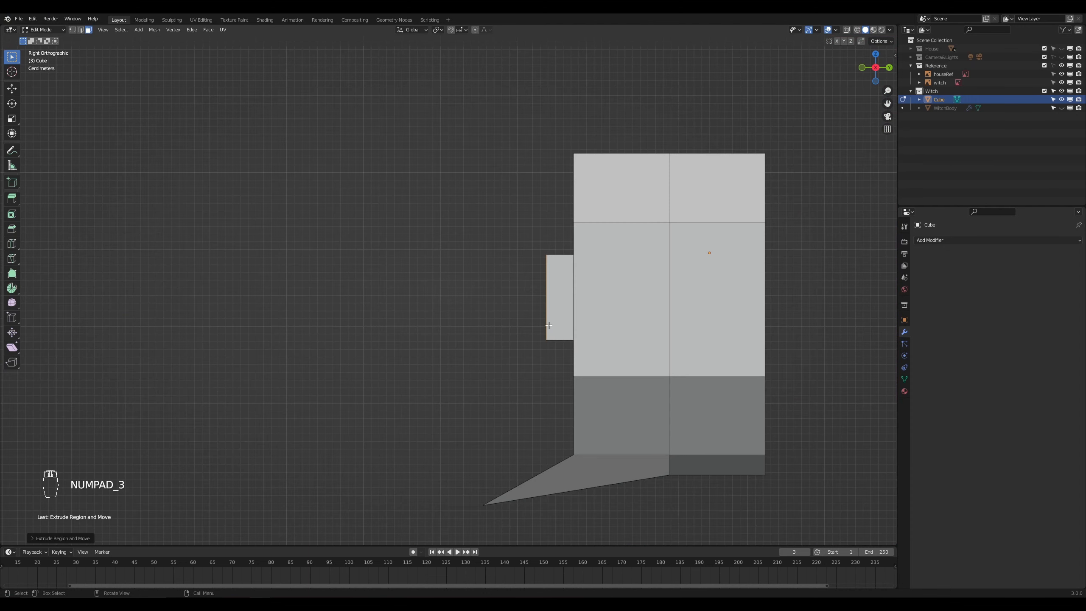
key("e")
key("r")
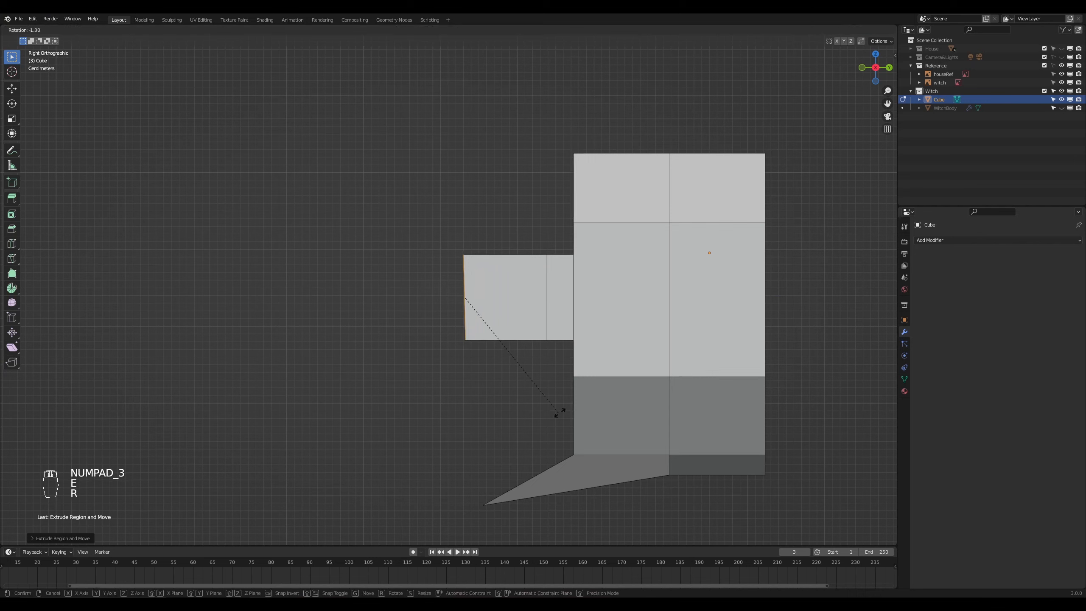
left_click(596, 355)
key("g")
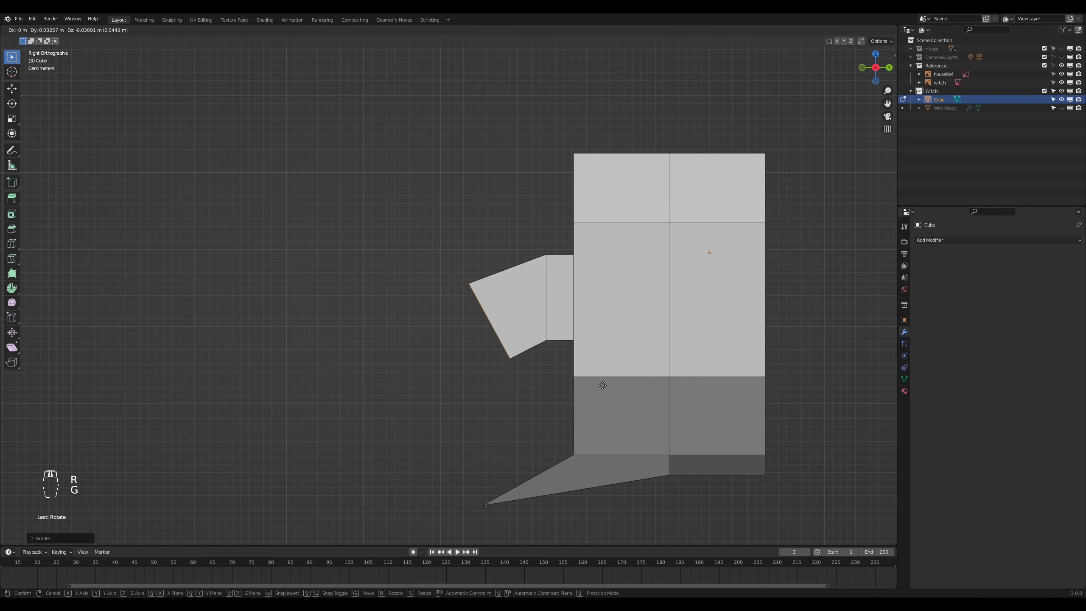
left_click(606, 385)
Step: Extrude the end of the nose again into a tip, scaling it down, repositioning it and rotating it
key("e")
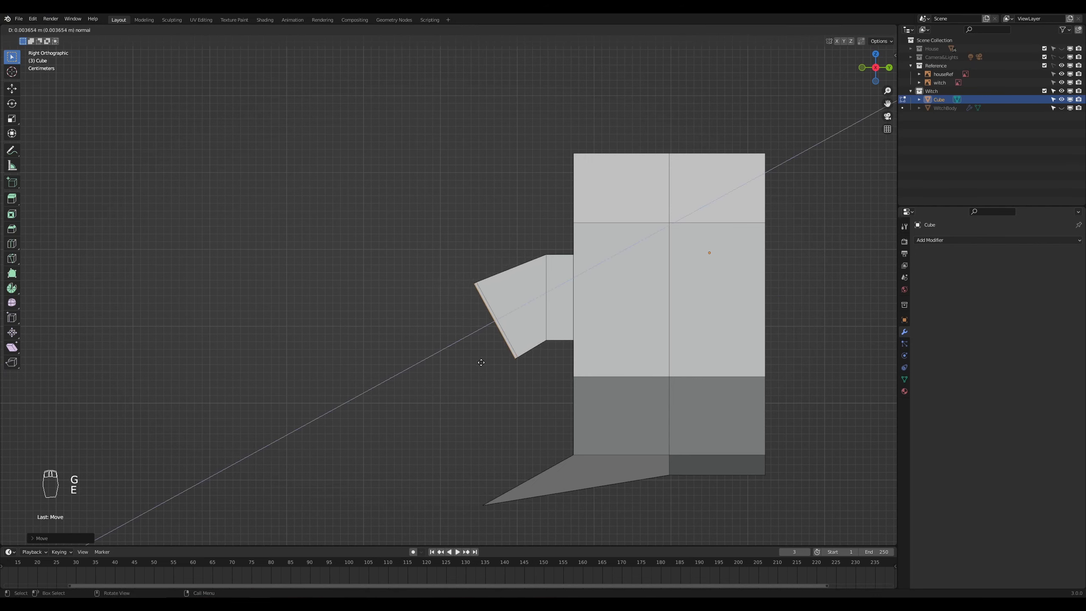
left_click(444, 383)
key("s")
left_click(511, 391)
key("g")
left_click(514, 381)
key("r")
left_click(531, 395)
middle_click_drag(531, 395, 568, 385)
scroll(595, 408, "up", 2)
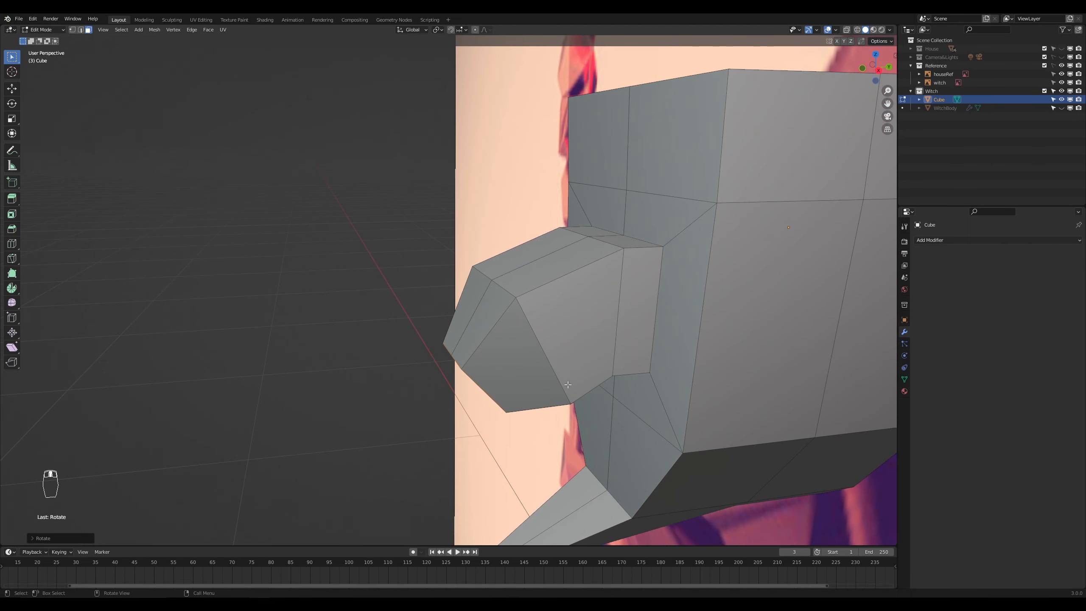
Step: Enlarge the edge loop around the middle of the nose and adjust its width along the X axis
double_click(568, 385)
key("s")
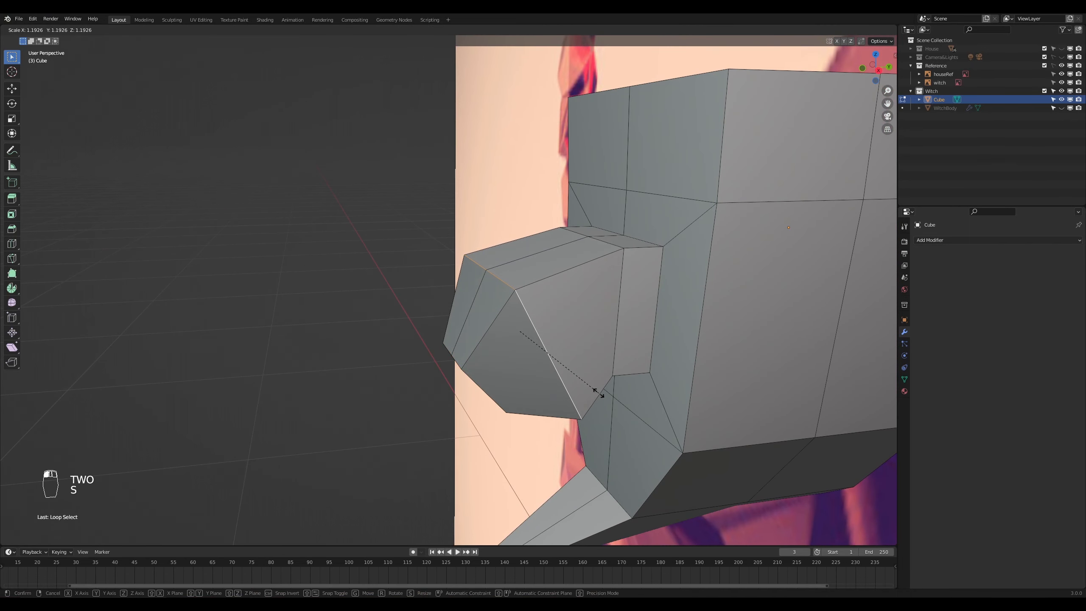
left_click(599, 392)
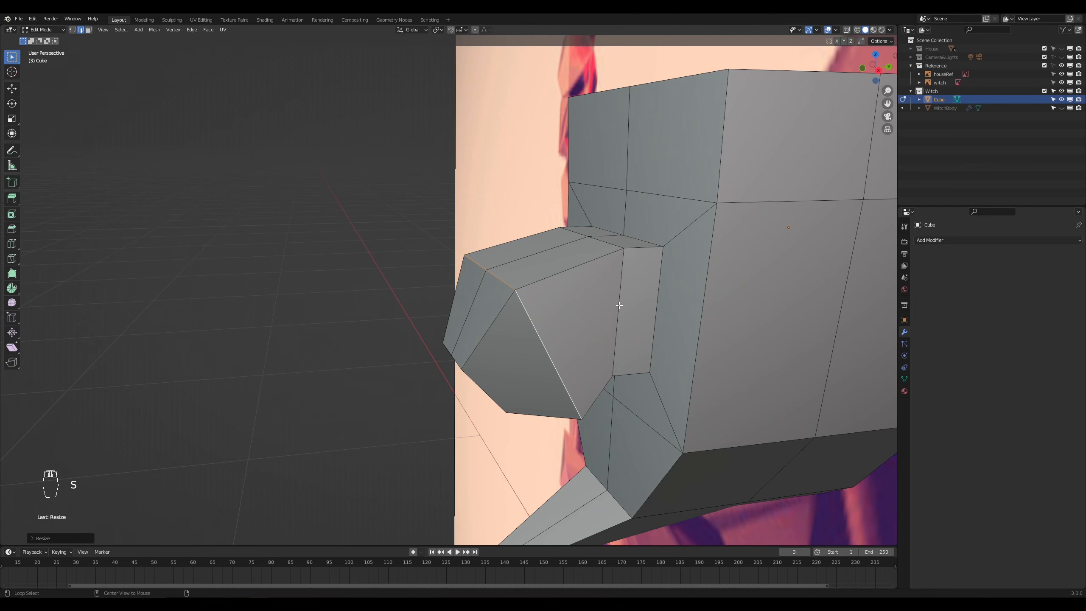
middle_click_drag(489, 392, 602, 376)
key("s")
key("x")
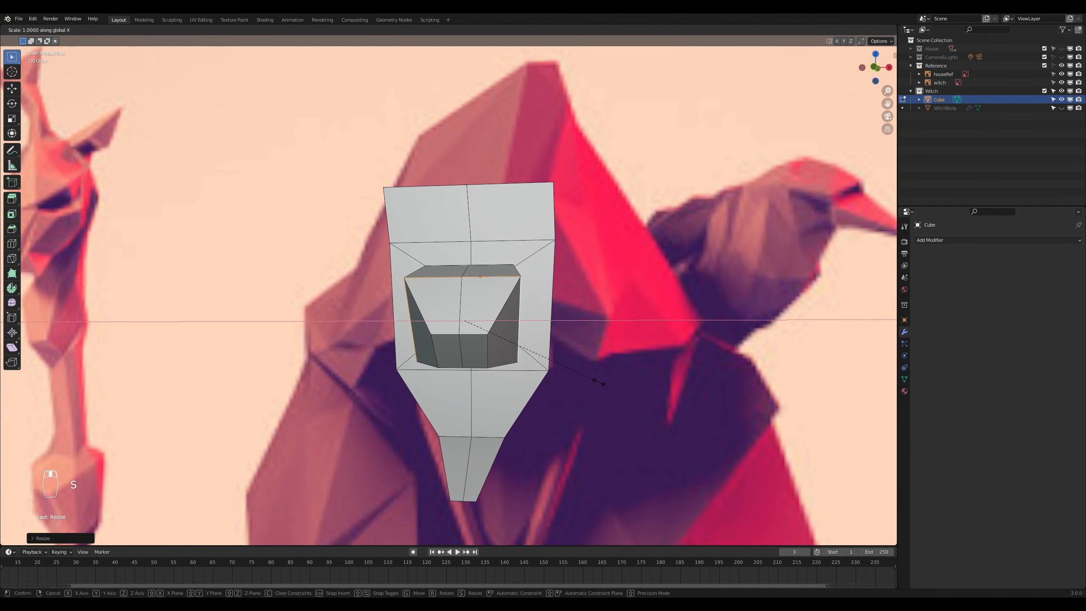
left_click(570, 365)
Step: Select the end faces at the nose's tip and scale them down
scroll(517, 372, "up", 2)
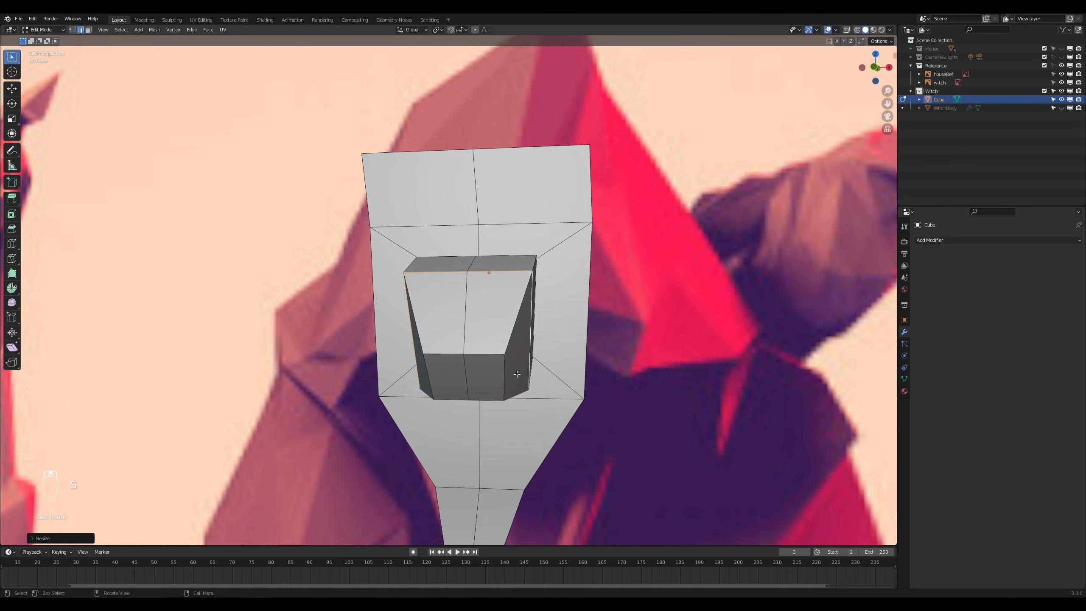
key("3")
left_click_drag(483, 366, 447, 389)
key("s")
left_click(543, 410)
middle_click_drag(543, 409, 628, 447)
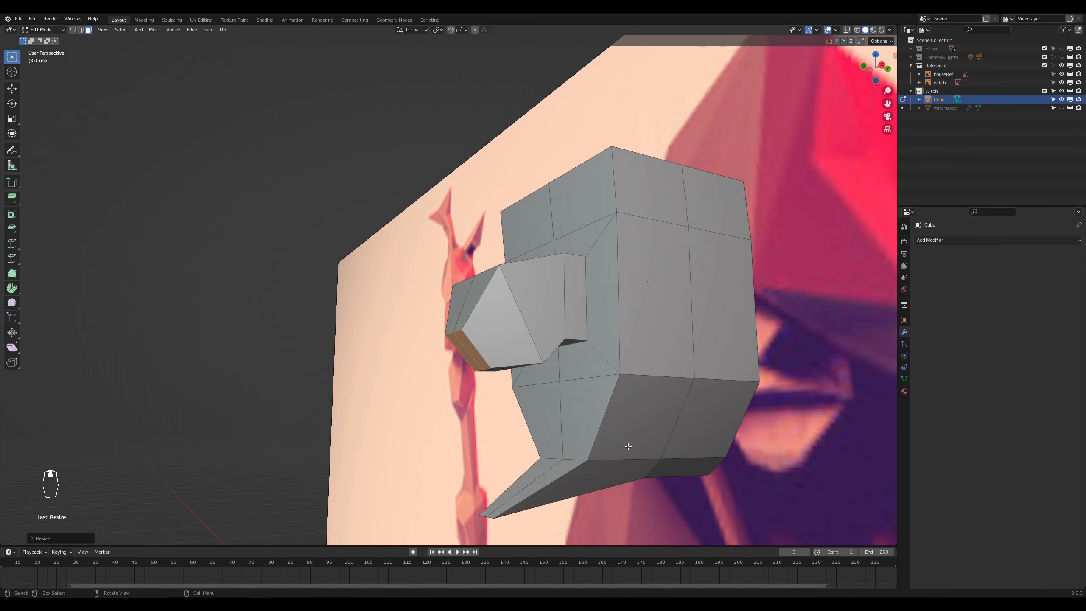
scroll(574, 433, "up", 1)
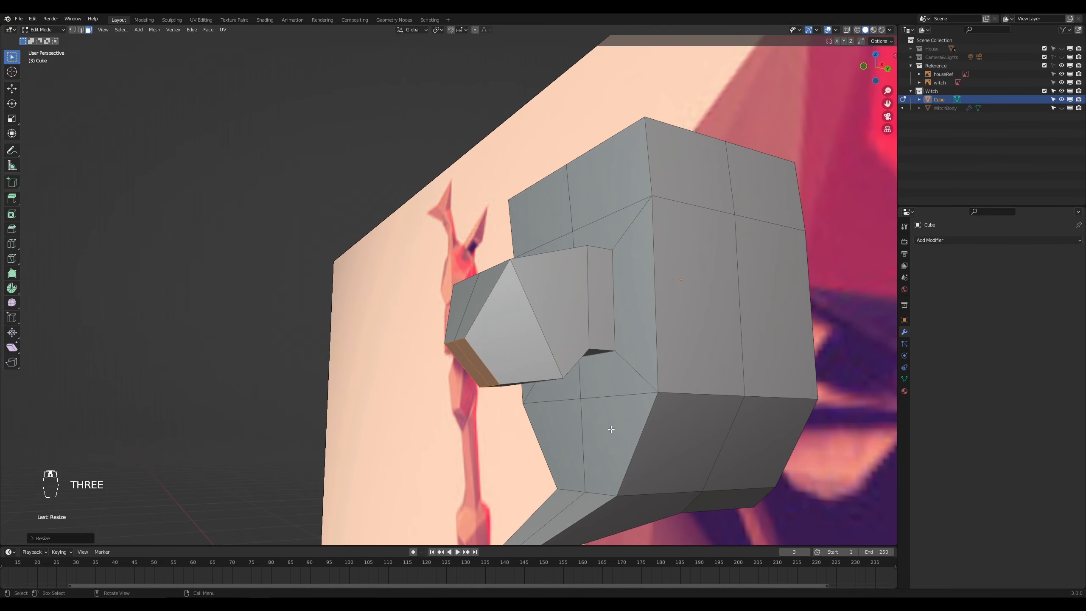
Step: Inset the two front faces between the nose and the chin to outline a mouth
left_click_drag(611, 429, 556, 453)
key("i")
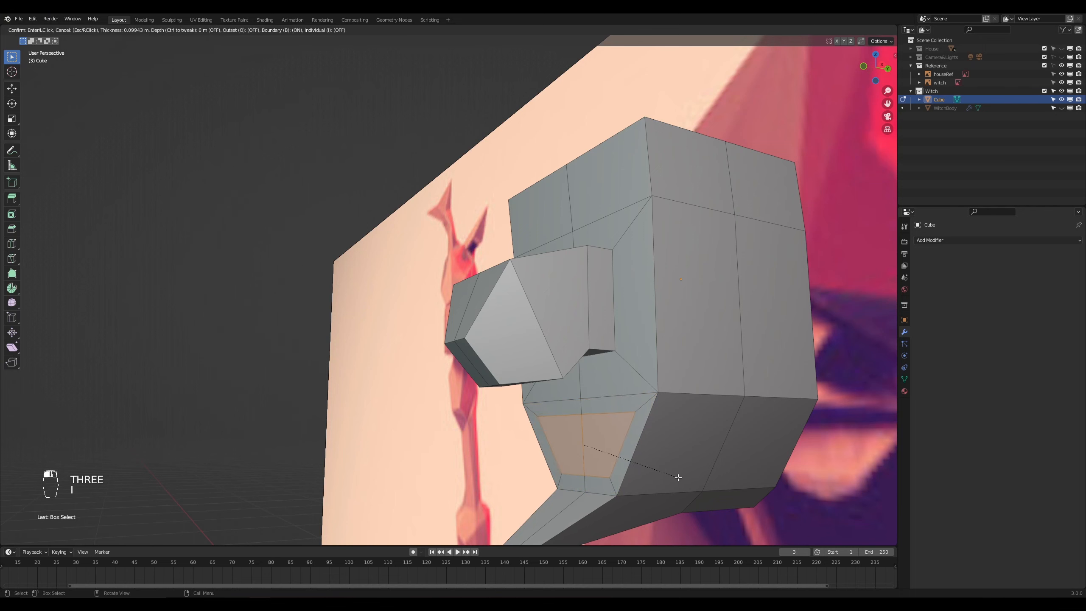
left_click(668, 474)
key("KP_1")
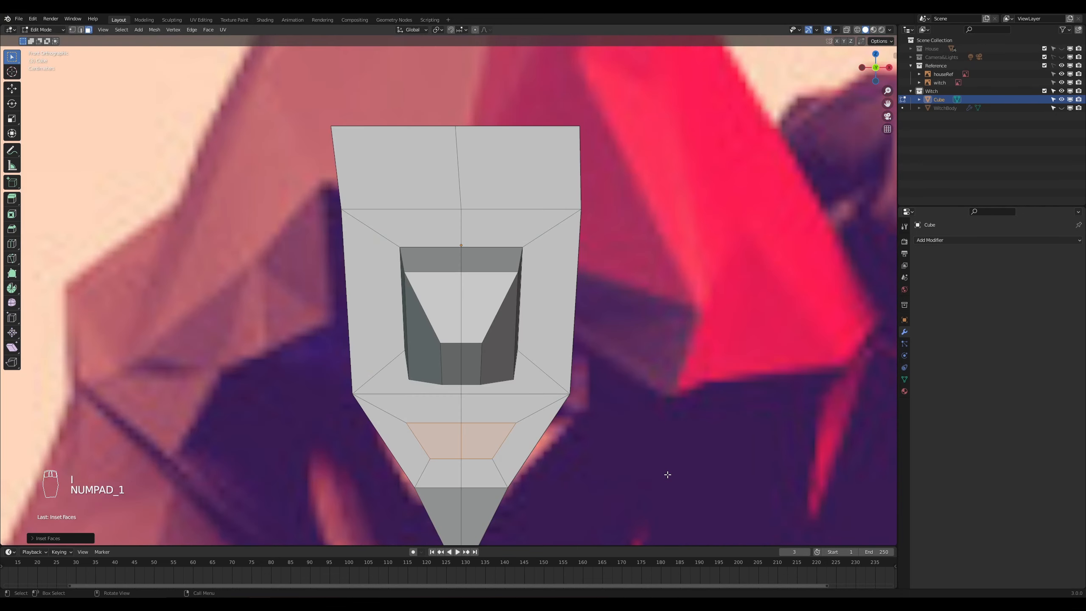
Step: Flatten the inset mouth faces along the Z axis to a scale of about 0.45
scroll(591, 465, "up", 3)
scroll(593, 338, "up", 4)
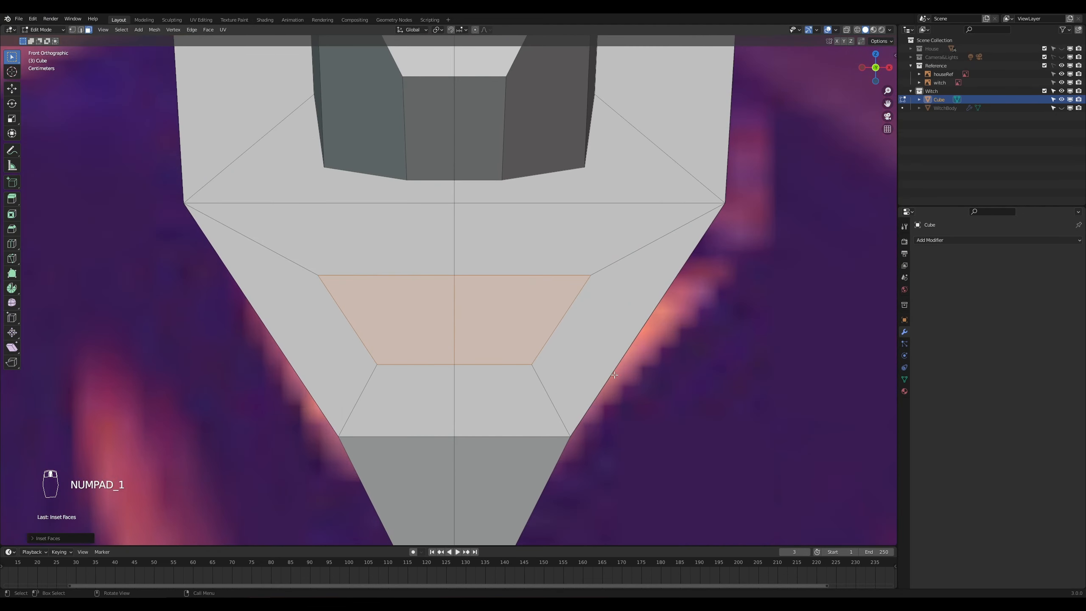
key("s")
key("z")
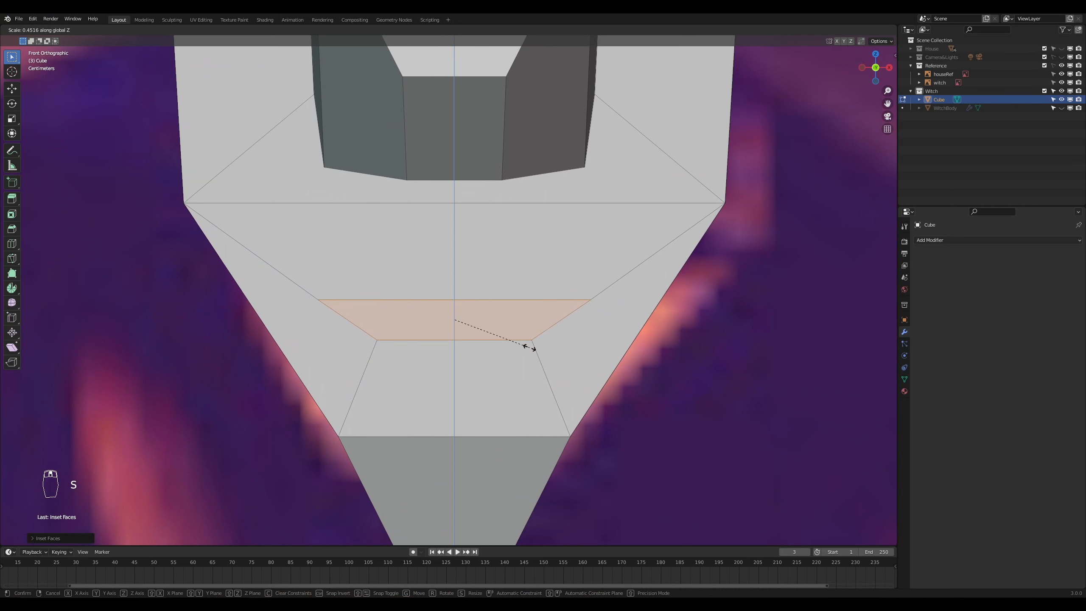
left_click(530, 347)
scroll(556, 368, "down", 1)
middle_click_drag(636, 392, 586, 404)
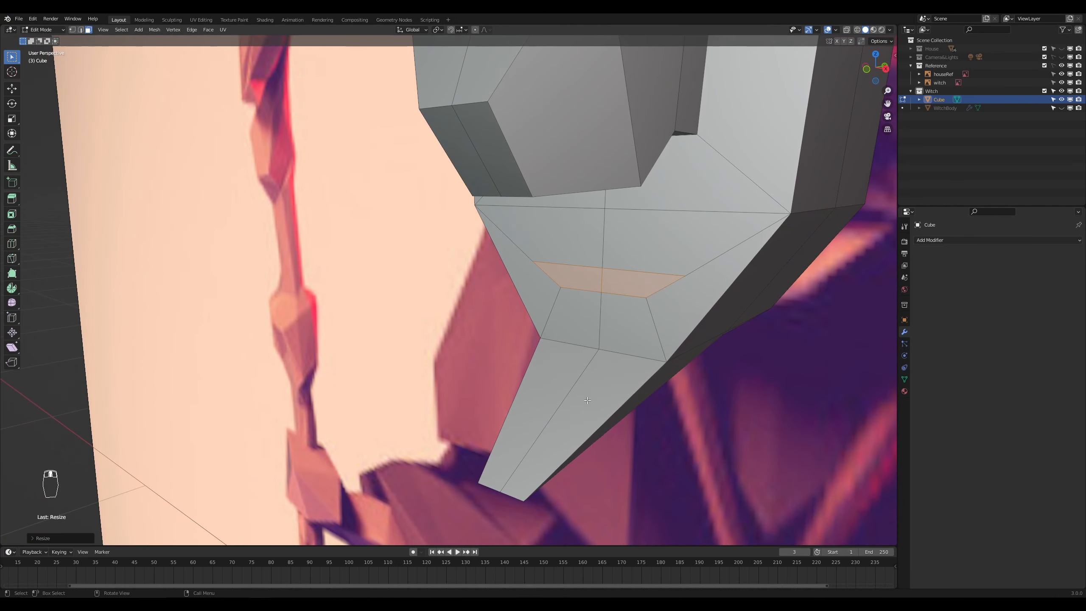
Step: Extrude the mouth faces into the head and scale the inner end down
key("e")
left_click(665, 335)
key("s")
left_click(744, 367)
middle_click_drag(727, 369, 766, 359)
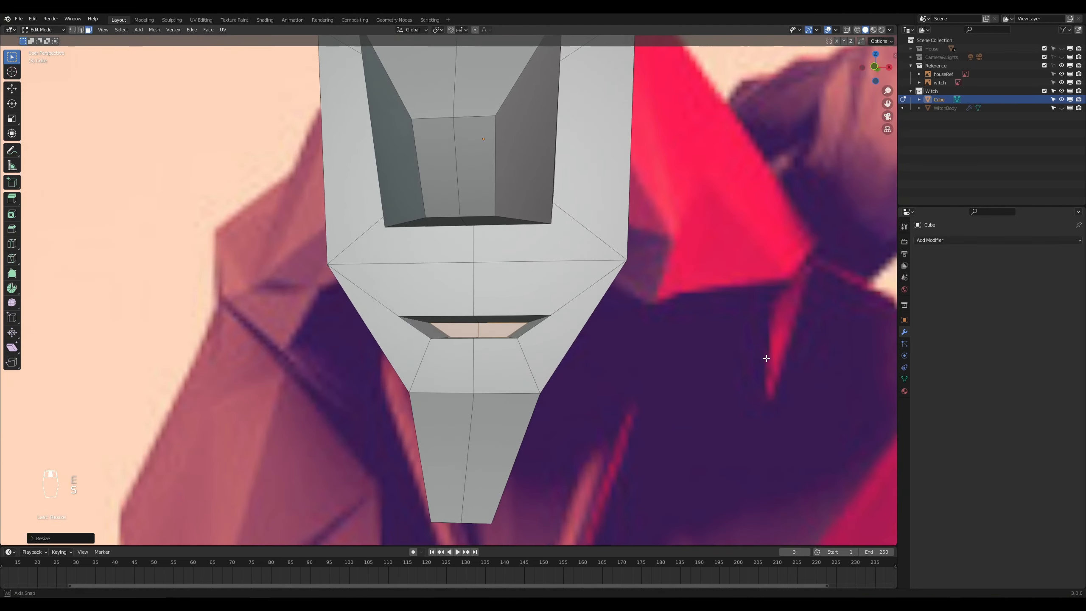
scroll(726, 372, "up", 2)
scroll(718, 379, "up", 1)
Step: Bevel the outer edge loop of the mouth opening narrowly to form lips
key("2")
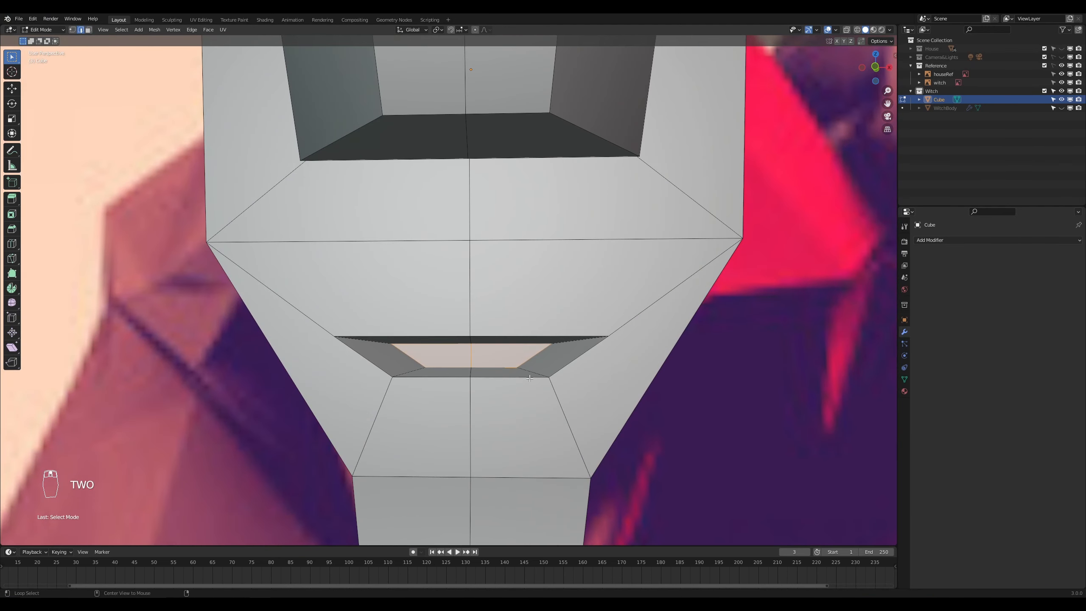
left_click(555, 391, "alt")
key("ctrl+b")
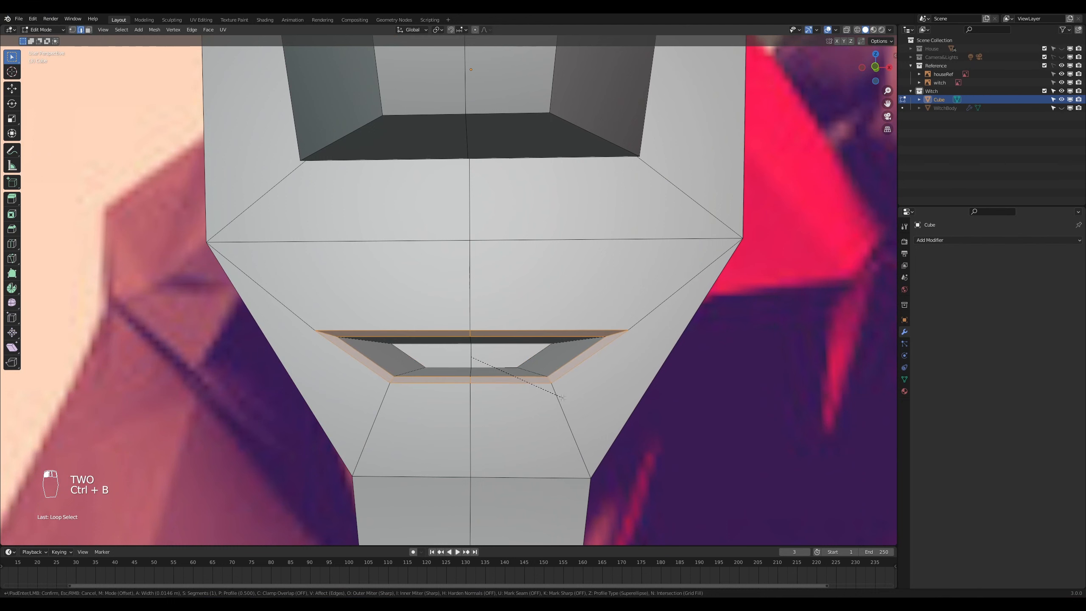
left_click(562, 398)
scroll(564, 400, "down", 5)
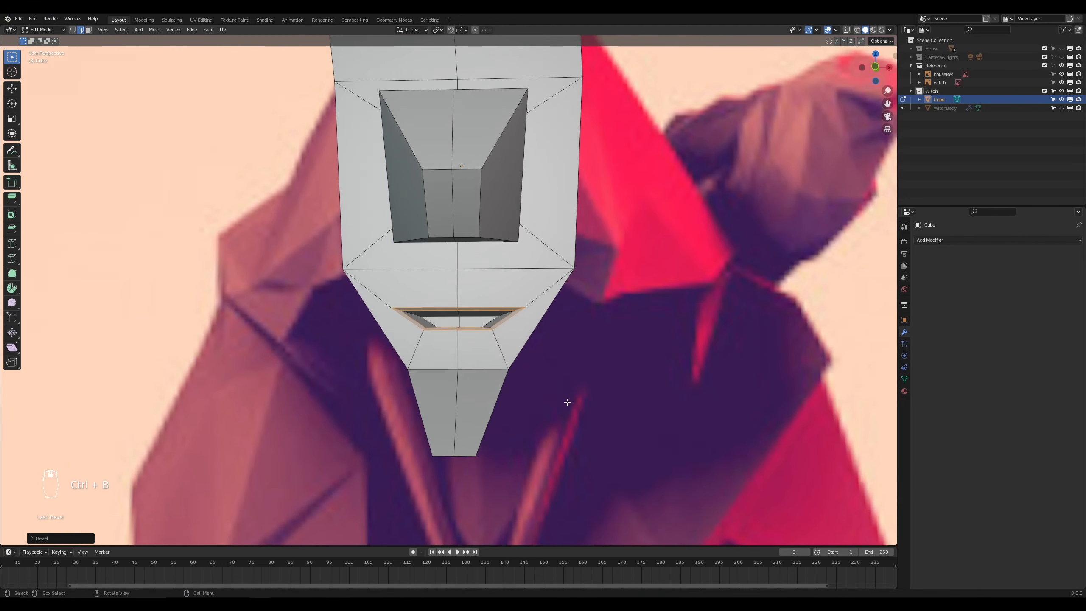
key("Tab")
scroll(567, 402, "down", 4)
key("Tab")
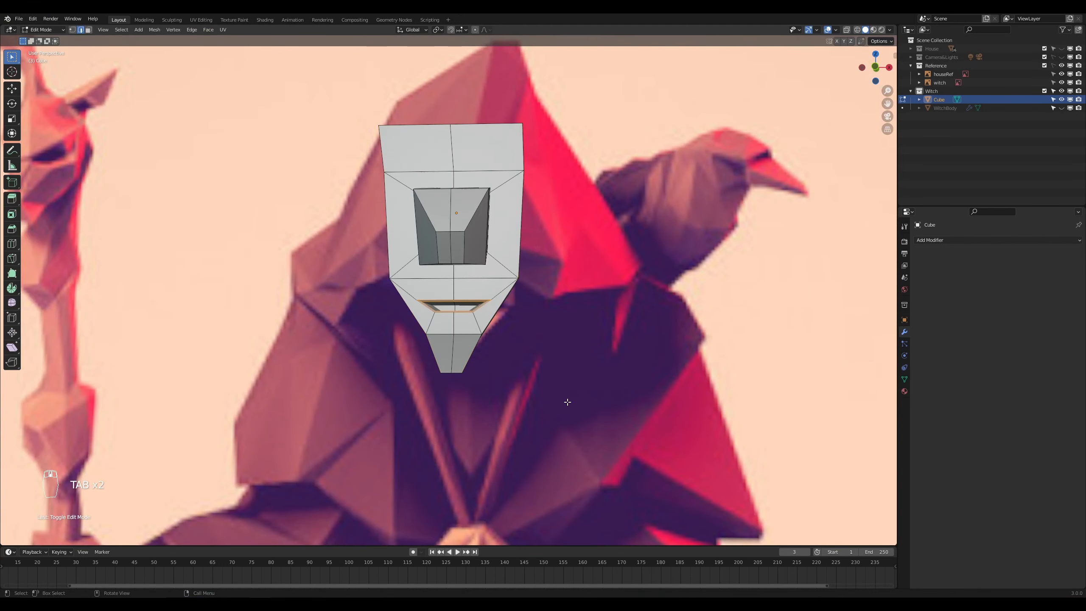
scroll(600, 455, "up", 5)
middle_click_drag(600, 455, 586, 437)
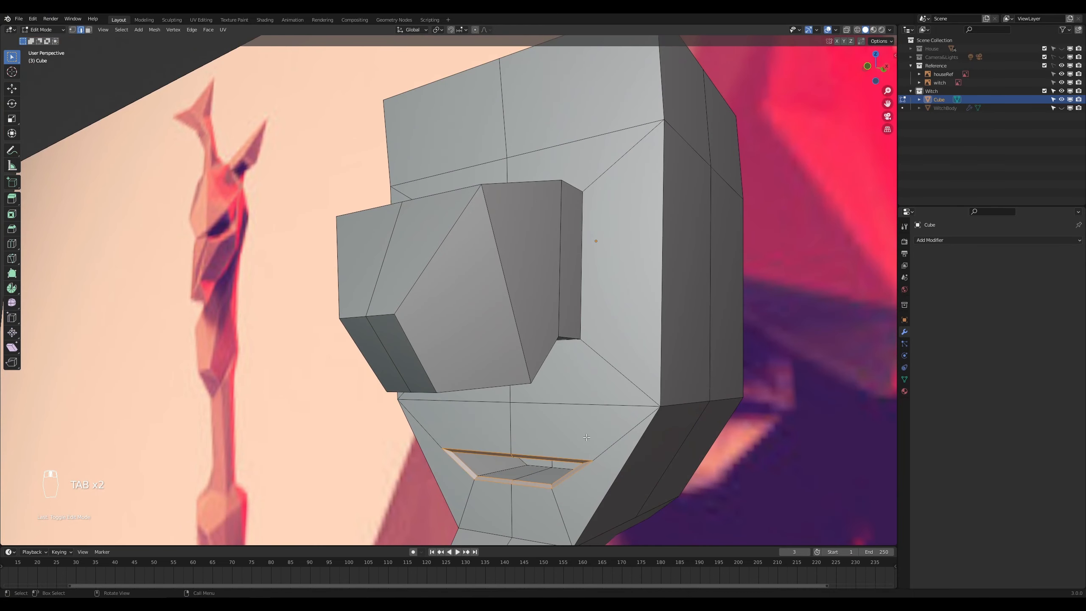
Step: Move the centre vertex between the nose and the mouth along the Y axis
left_click(662, 409)
middle_click_drag(573, 433, 619, 462)
key("g")
key("y")
left_click(704, 430)
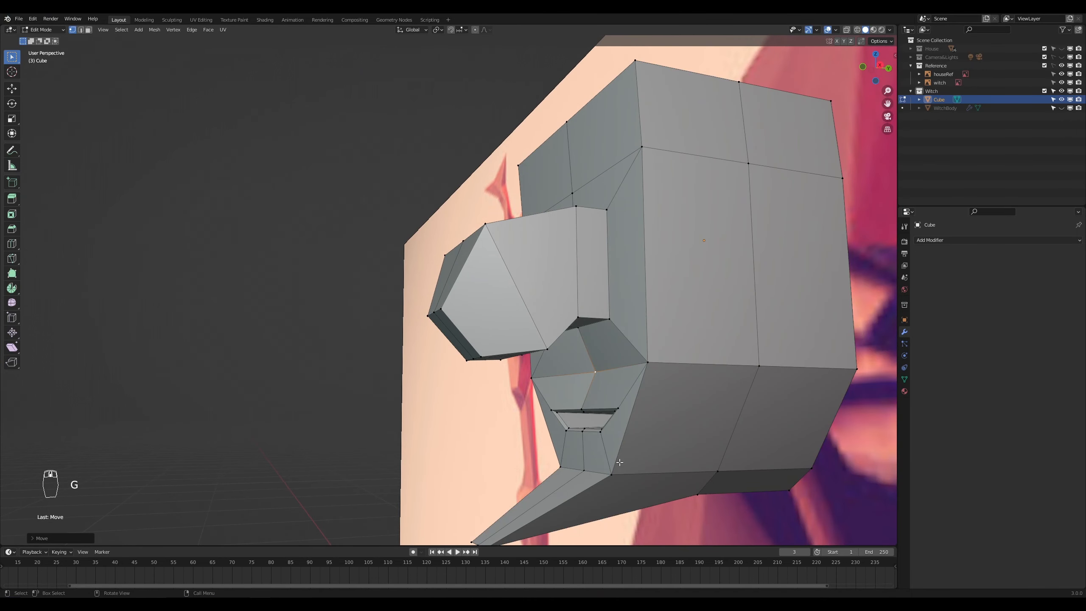
Step: Move the centre vertex where the lower lip area meets the chin along the Y and Z axes
left_click(582, 470)
key("g")
key("y")
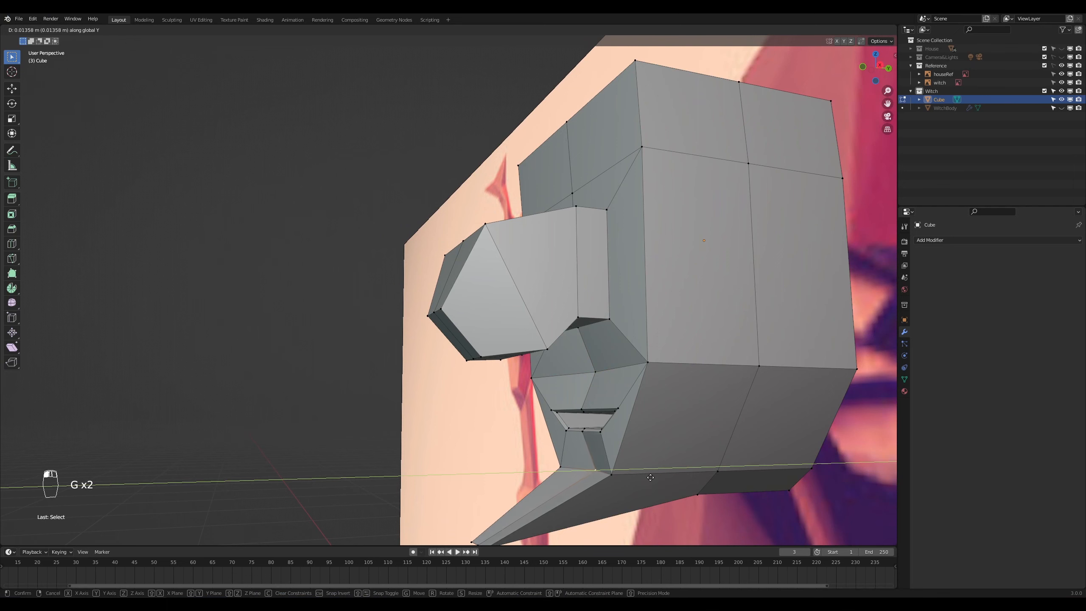
left_click(650, 478)
key("g")
key("z")
left_click(647, 484)
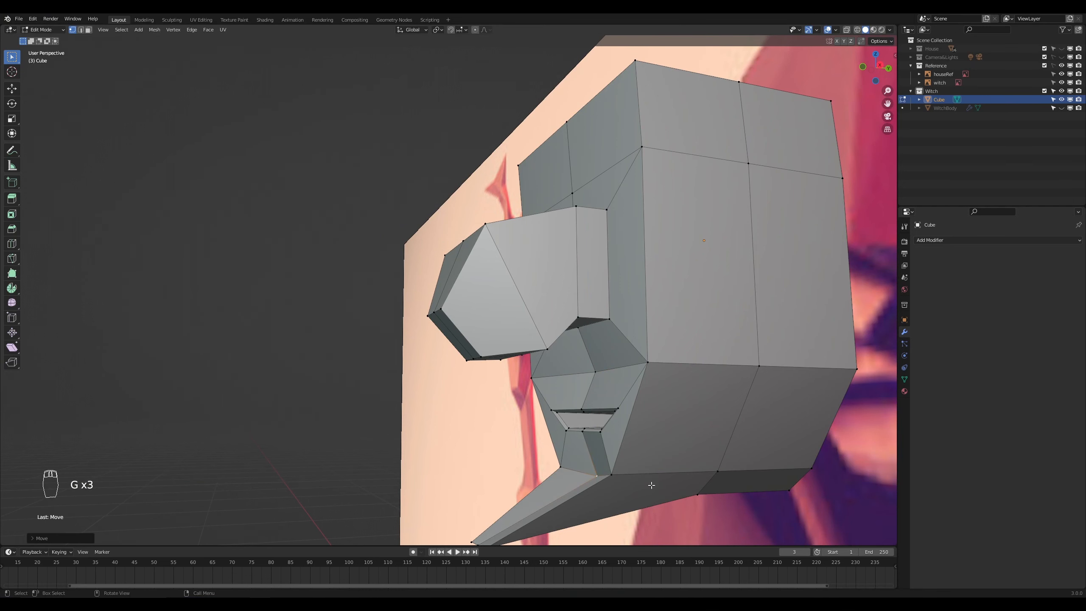
Step: Push the two brow-line corner vertices back along the Y axis, then slide them along their edges
middle_click_drag(649, 485, 666, 432)
middle_click_drag(669, 333, 689, 335)
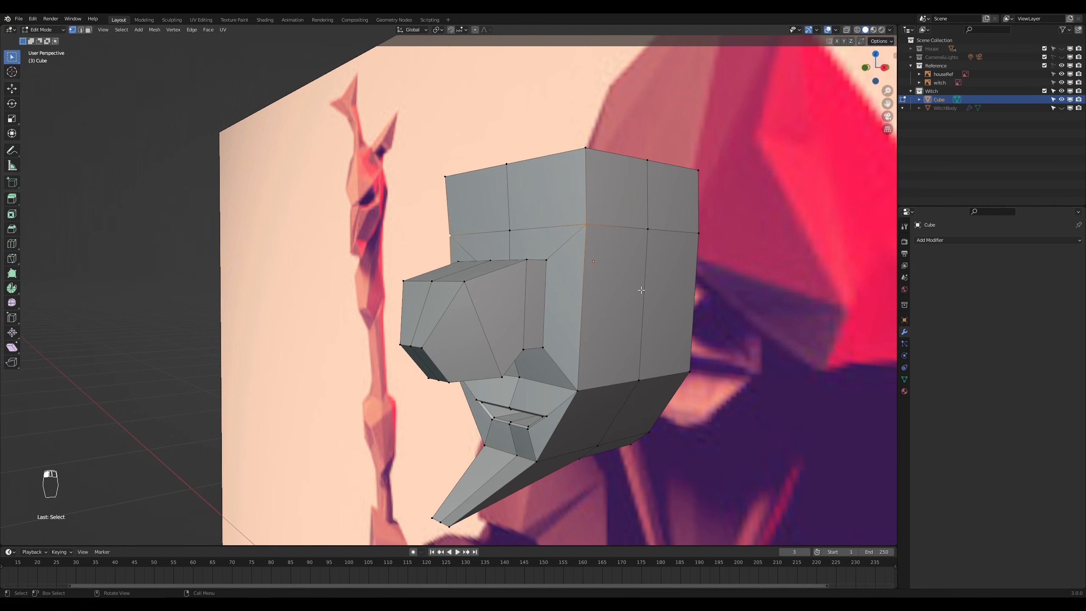
middle_click_drag(614, 284, 650, 329)
key("g")
key("y")
left_click(672, 319)
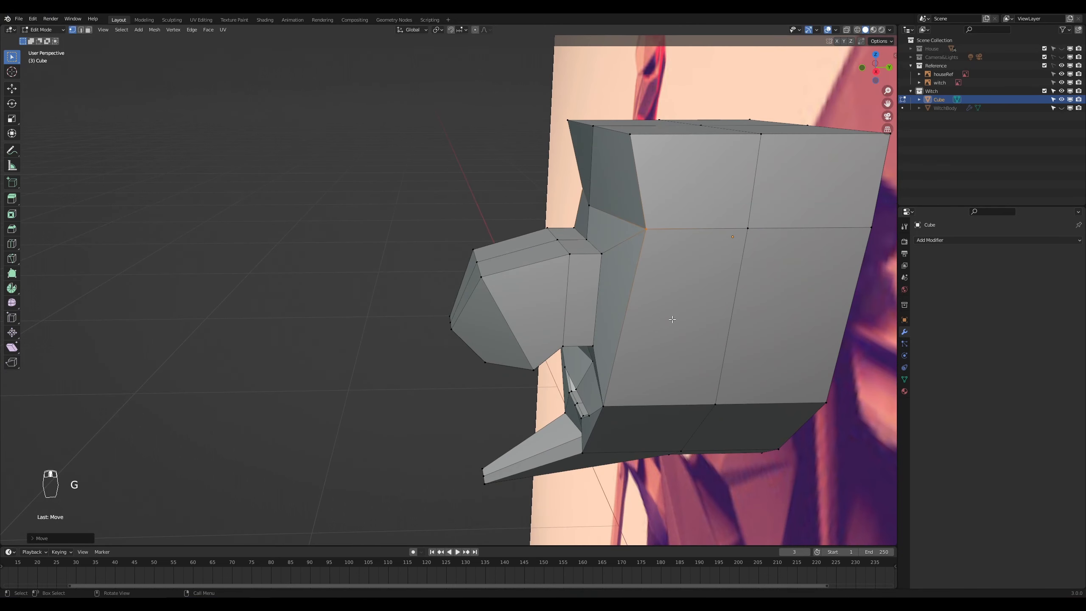
key("g")
key("g")
left_click(678, 314)
Step: Narrow the upper back vertices of the head by scaling them down along the X axis
middle_click_drag(677, 314, 680, 338)
middle_click_drag(347, 419, 364, 402)
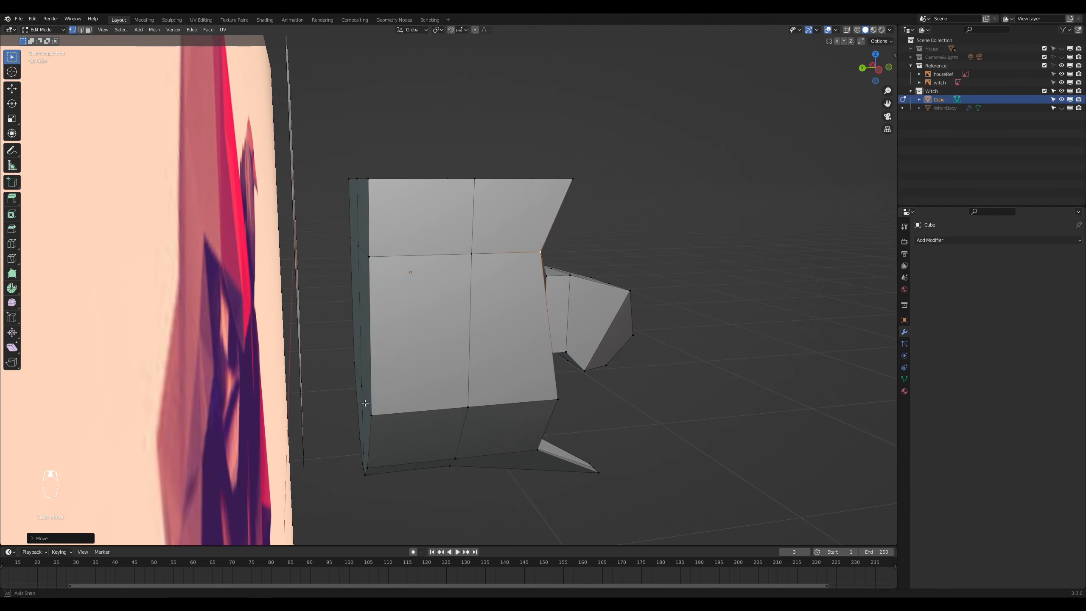
left_click_drag(321, 161, 376, 266)
middle_click_drag(455, 313, 466, 363)
key("s")
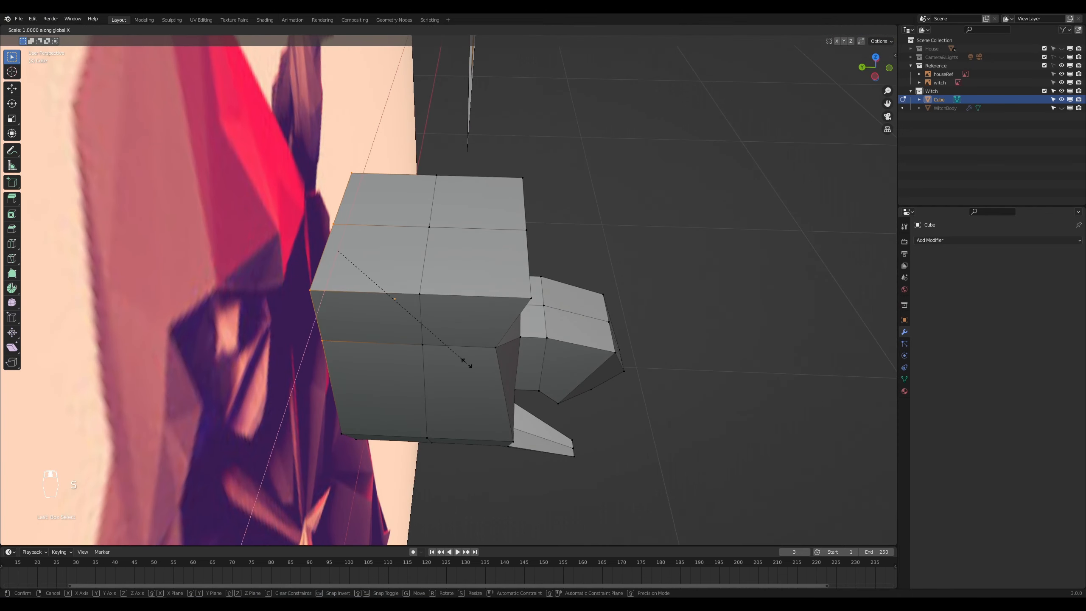
key("x")
left_click(415, 327)
Step: Narrow the back vertices at jaw level by scaling them down along the X axis
middle_click_drag(415, 327, 327, 327)
left_click_drag(387, 309, 324, 370)
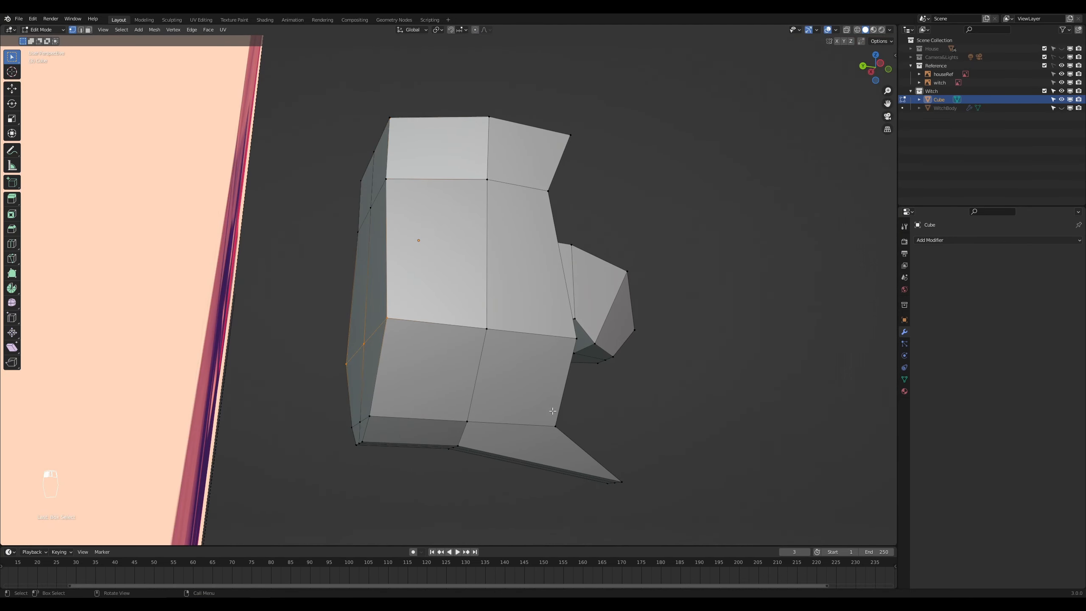
key("s")
key("x")
left_click(526, 405)
Step: Scale down the lowest back vertices of the head and raise them along the Z axis
left_click_drag(338, 407, 384, 445)
key("s")
left_click(412, 456)
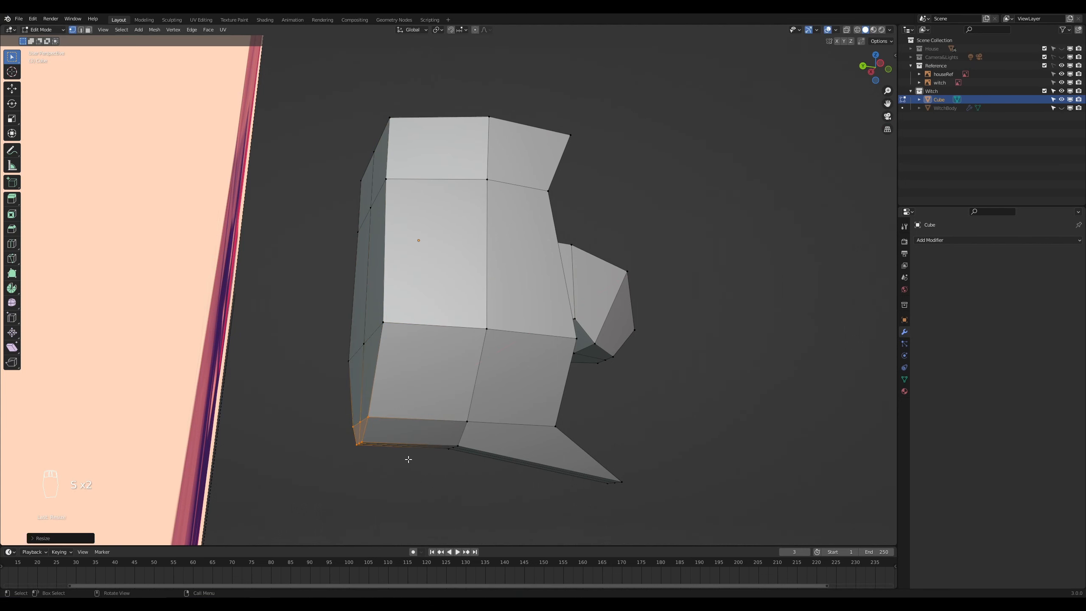
key("g")
key("z")
left_click(409, 439)
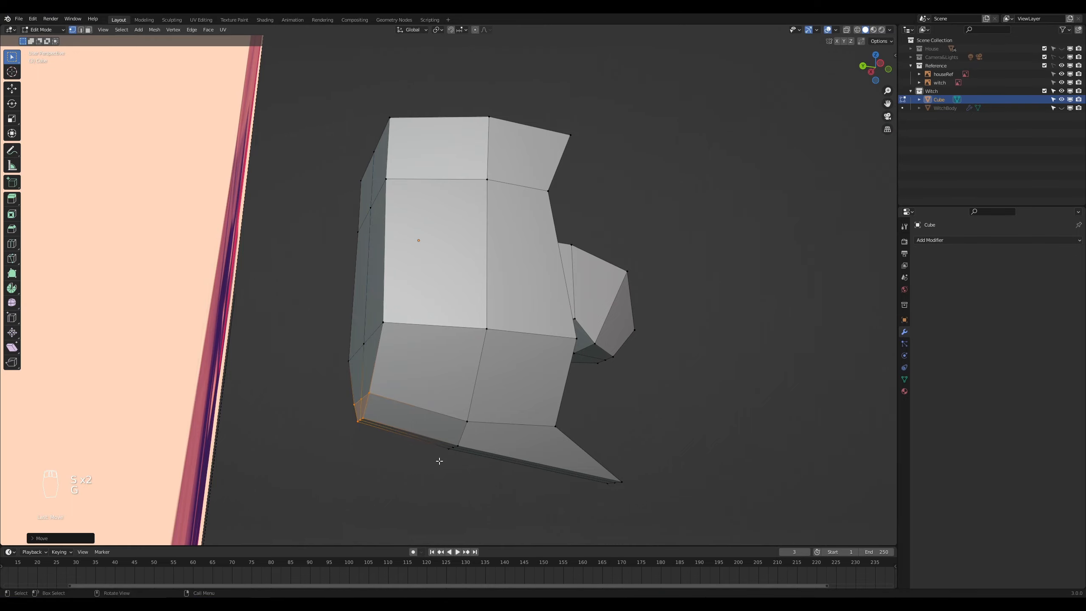
Step: Add a Subdivision Surface modifier to the head and turn off its display in Edit Mode
middle_click_drag(440, 458, 484, 444)
scroll(484, 443, "up", 3)
key("Tab")
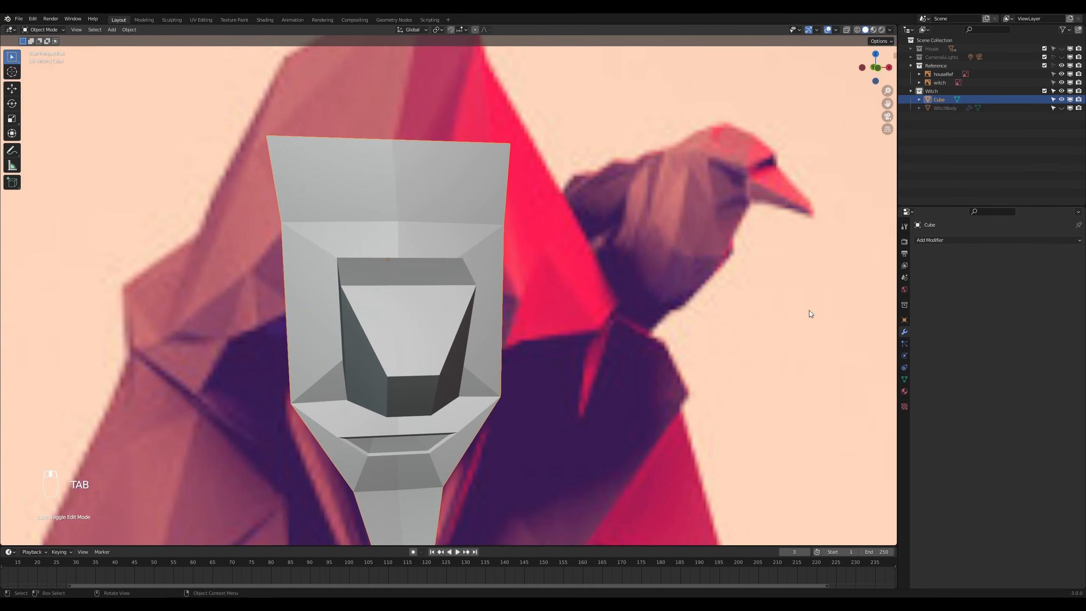
left_click(988, 241)
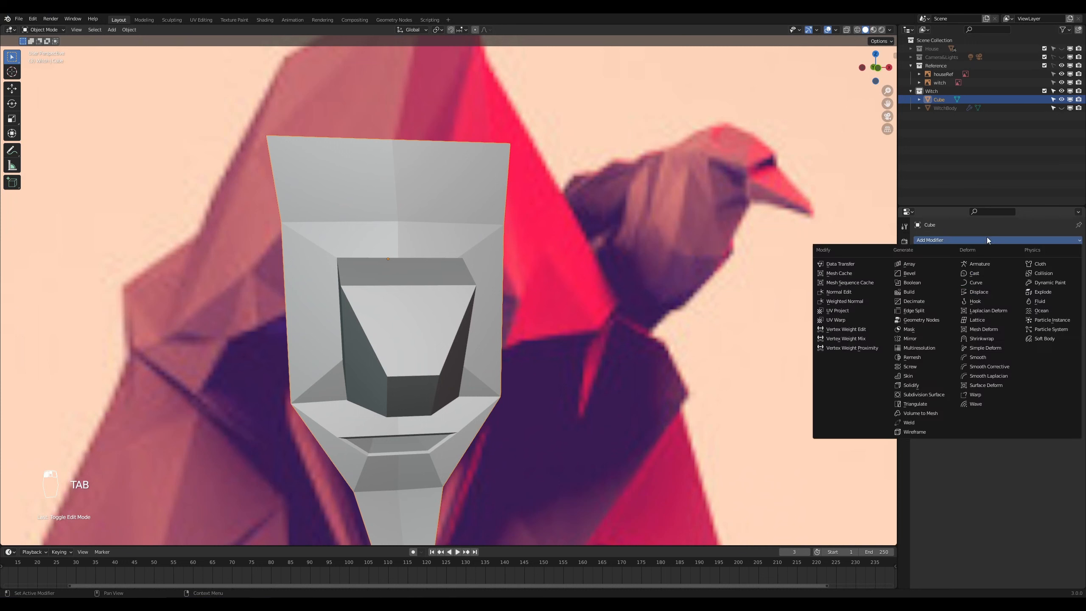
left_click(924, 394)
scroll(642, 381, "down", 3)
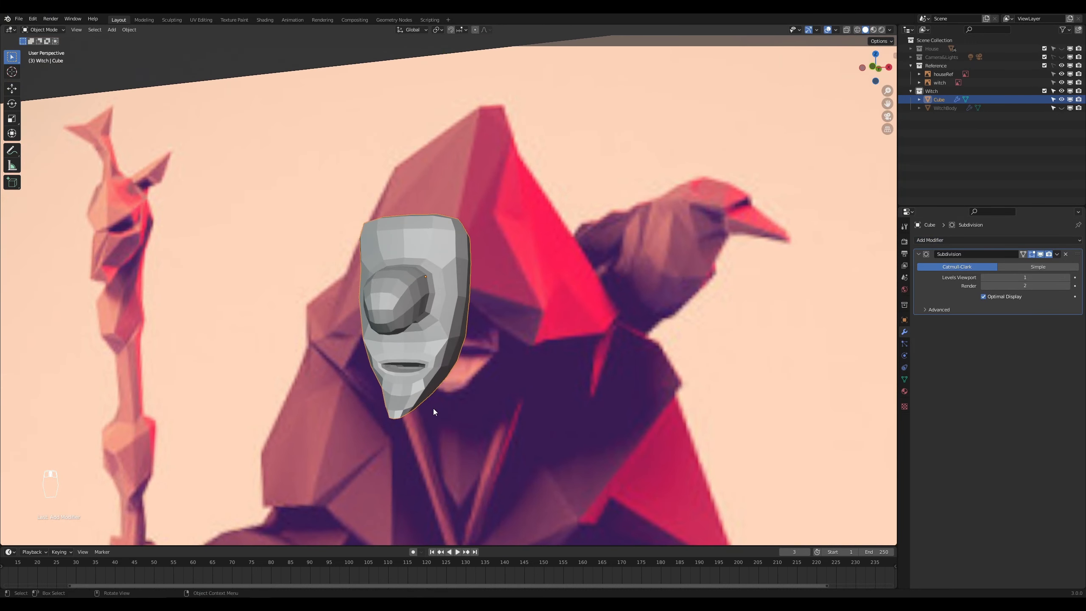
scroll(432, 408, "up", 6)
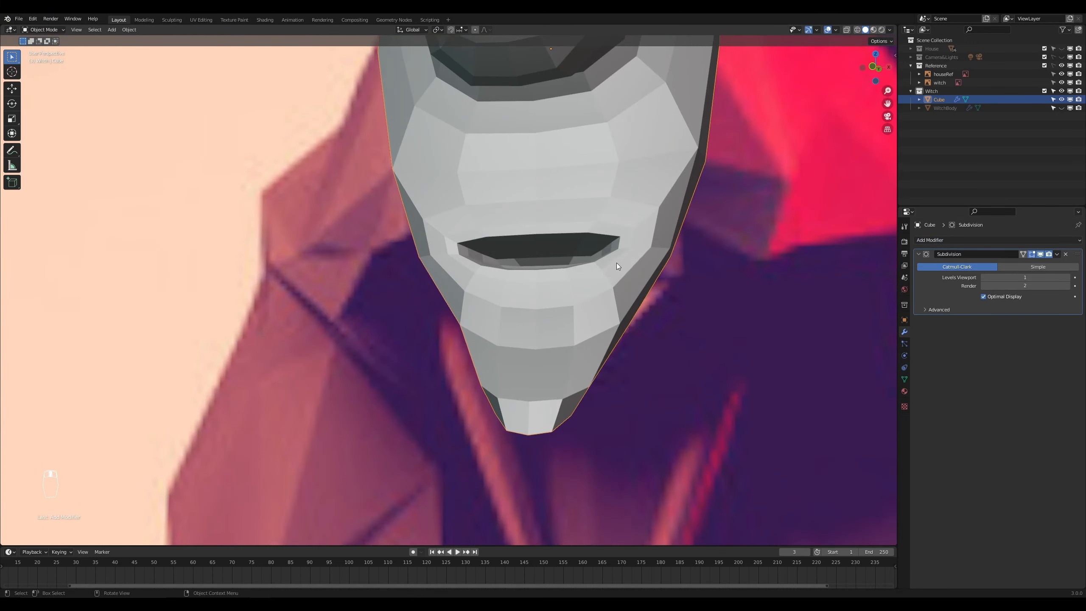
key("Tab")
left_click(1032, 254)
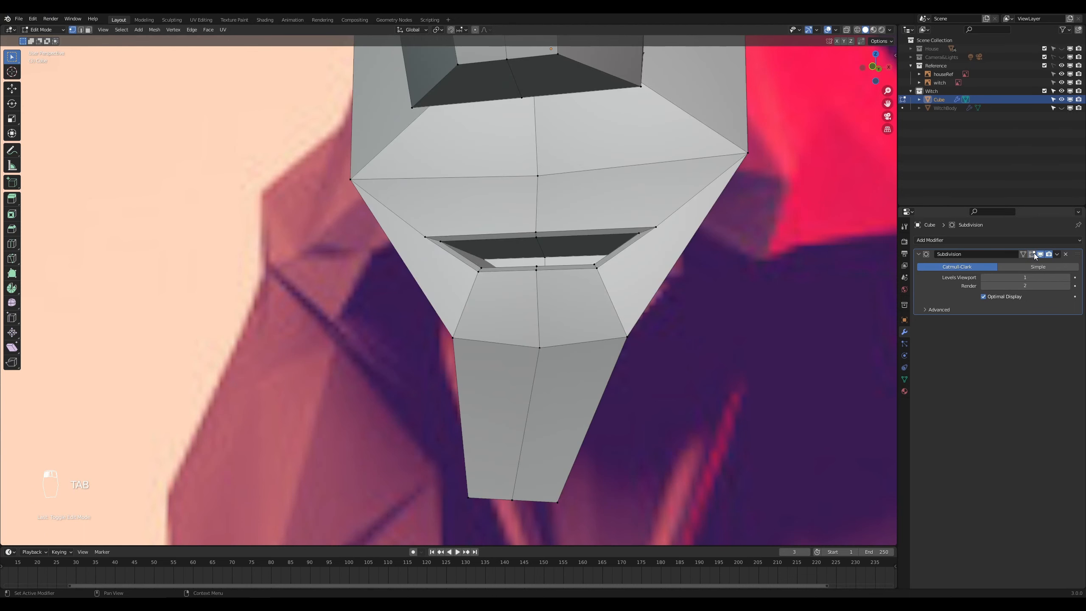
Step: Select all the mouth vertices in front view and scale them down along the X and Z axes
middle_click_drag(639, 314, 646, 325)
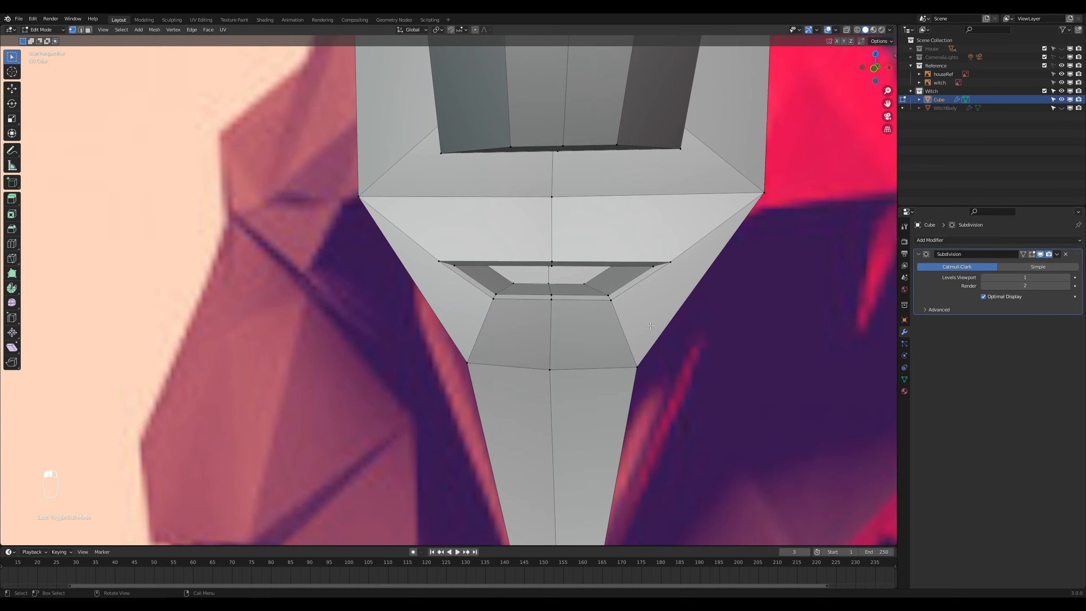
key("KP_1")
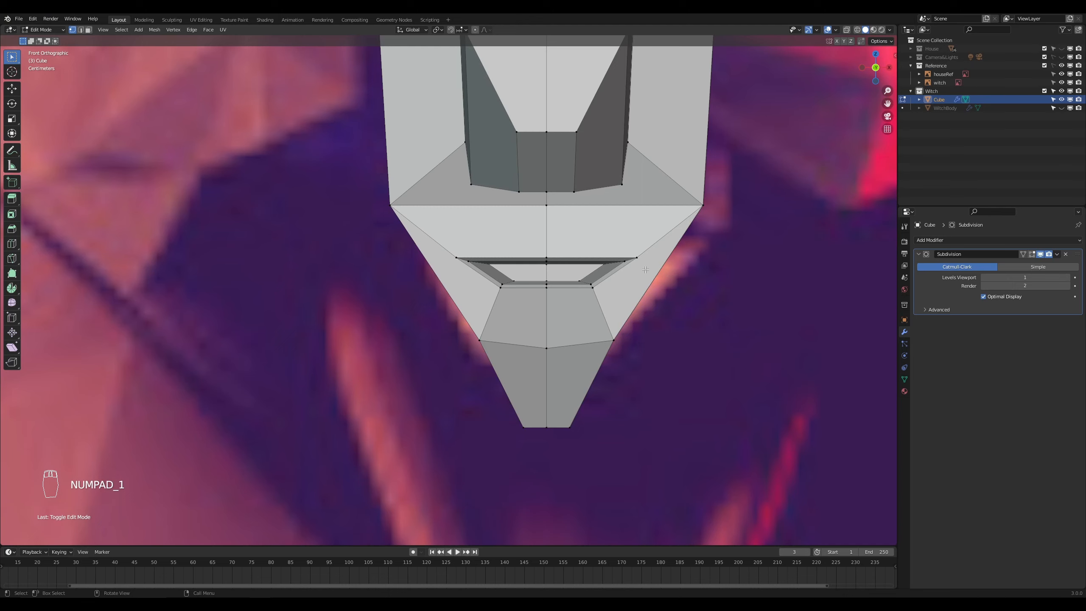
left_click_drag(564, 265, 449, 291)
mouse_move(677, 339)
middle_mouse_down()
mouse_move(645, 342)
mouse_move(669, 347)
middle_mouse_up()
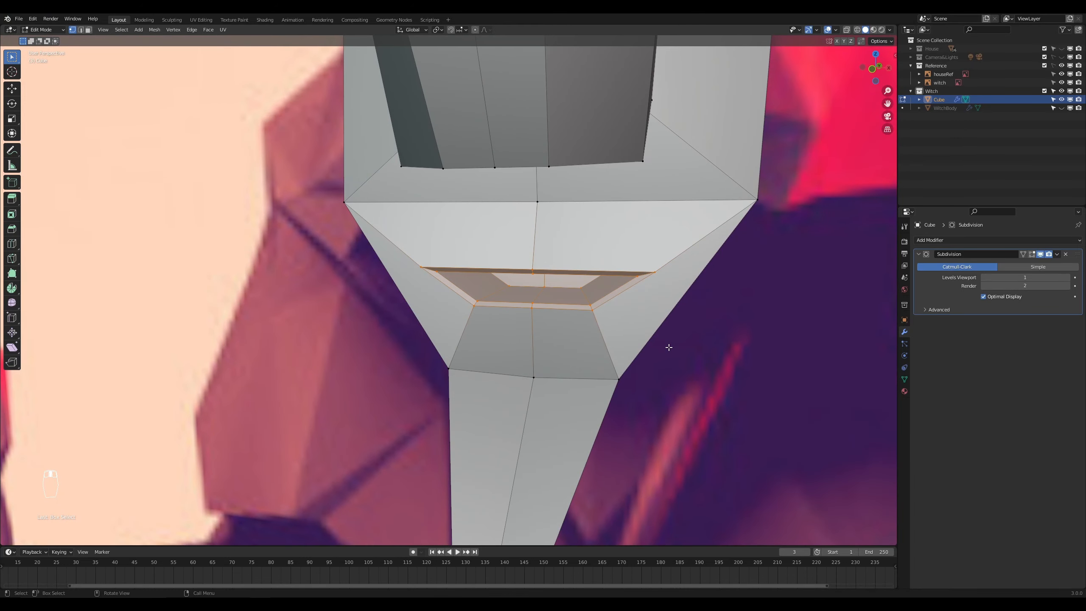
key("KP_1")
key("s")
key("x")
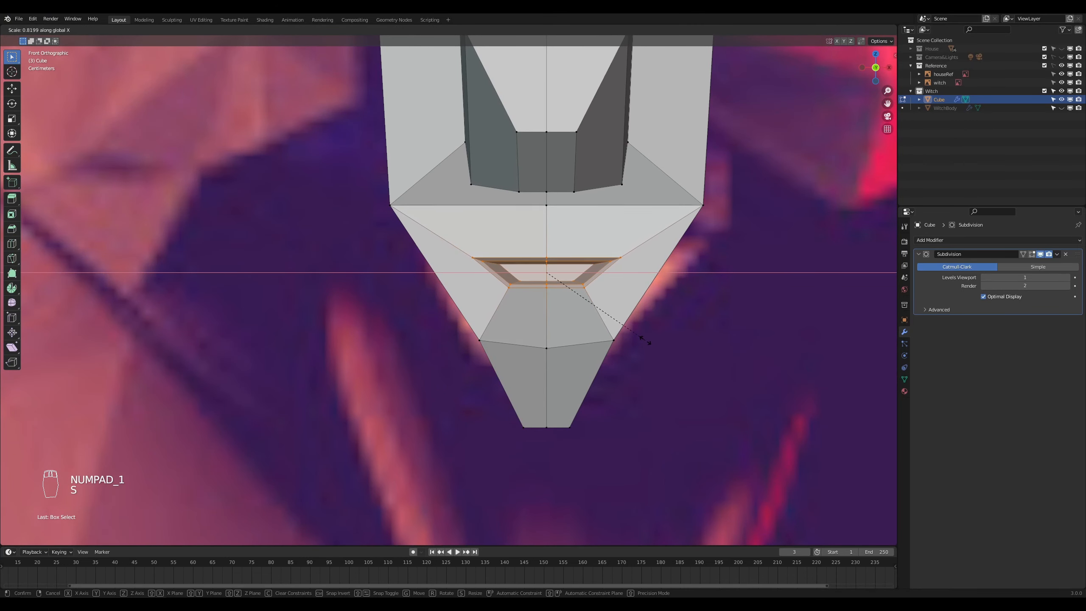
left_click(637, 341)
key("s")
key("z")
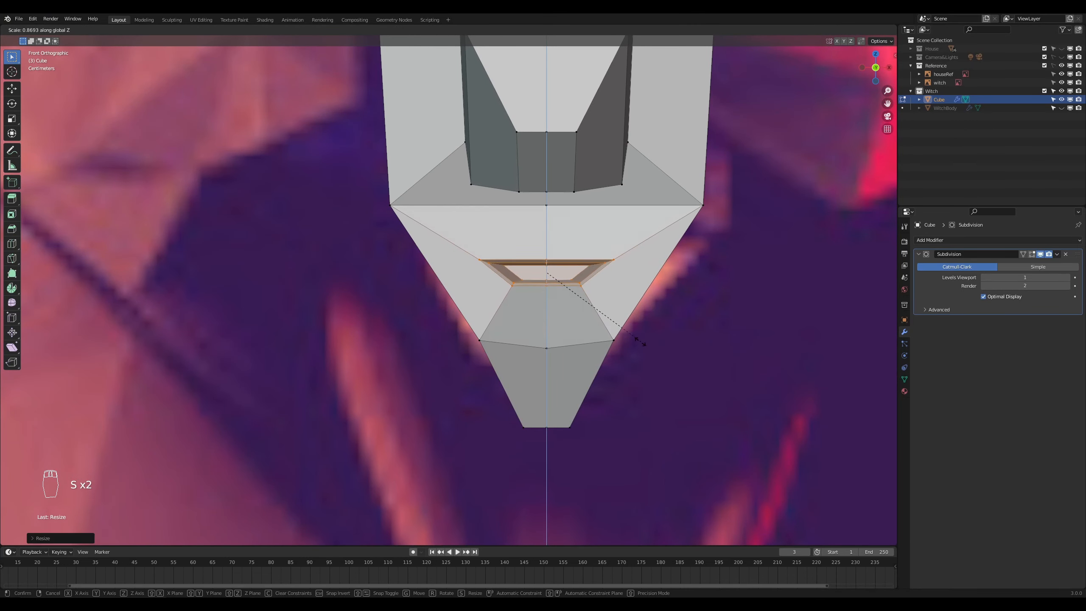
left_click(612, 324)
key("Tab")
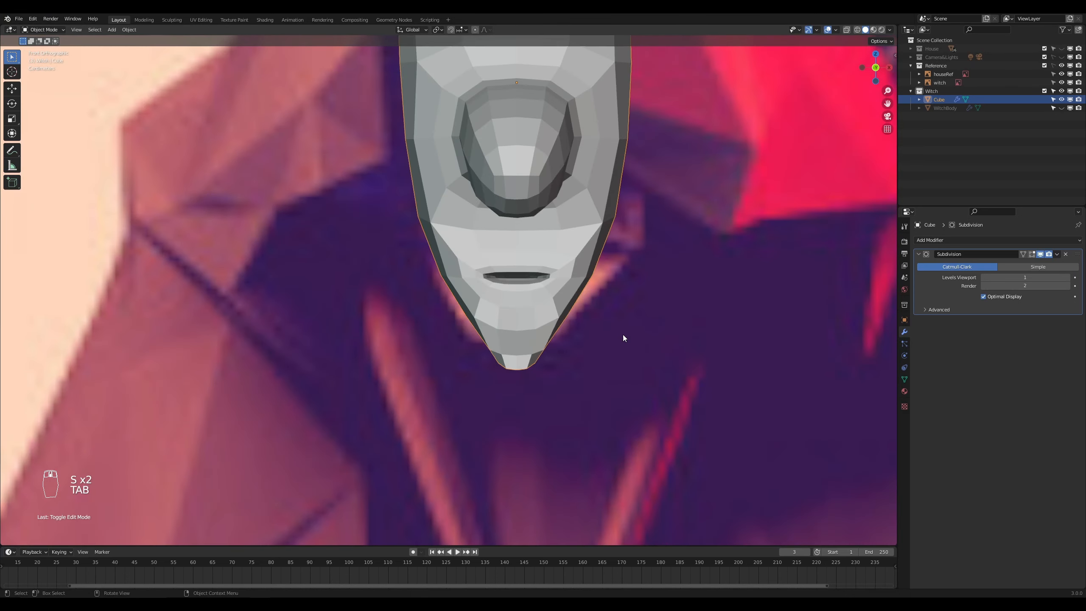
Step: Scale the mouth vertices up slightly along the Z and X axes
middle_click_drag(646, 330, 627, 426)
key("Tab")
key("s")
key("z")
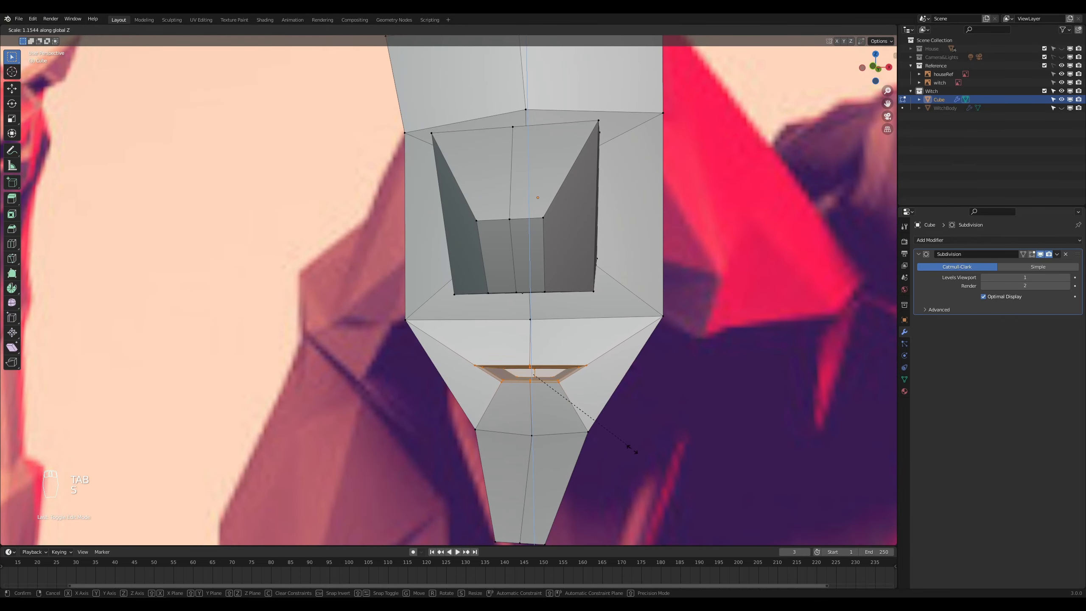
left_click(650, 466)
key("s")
key("x")
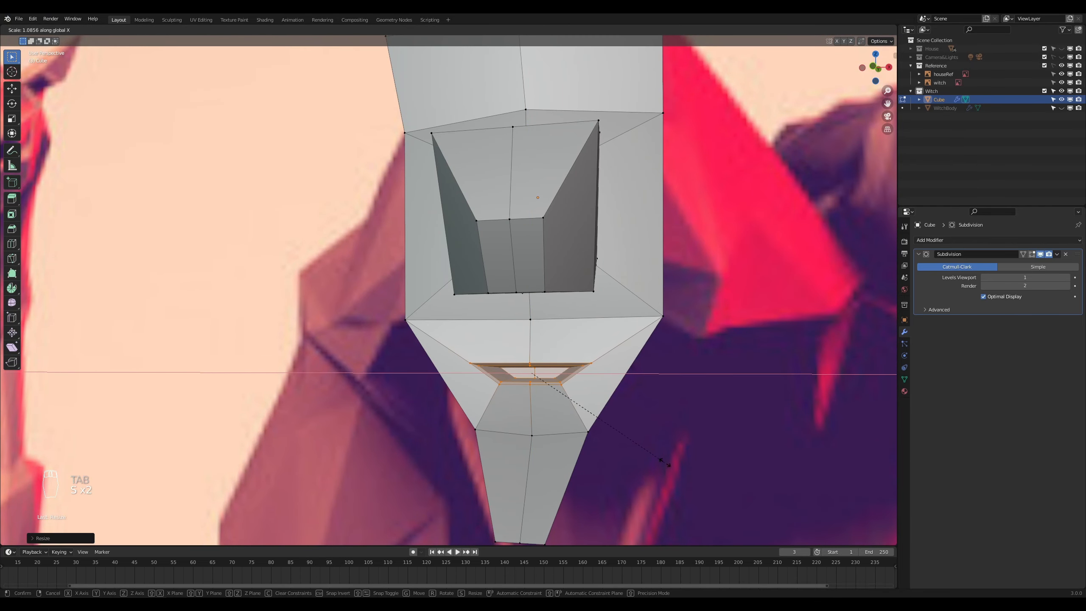
left_click(661, 454)
scroll(649, 444, "down", 2)
key("Tab")
Step: Select the lower faces of the nose tip and move them forward and down in side view
middle_click_drag(647, 428, 589, 398)
key("Tab")
key("2")
key("3")
left_click(318, 305)
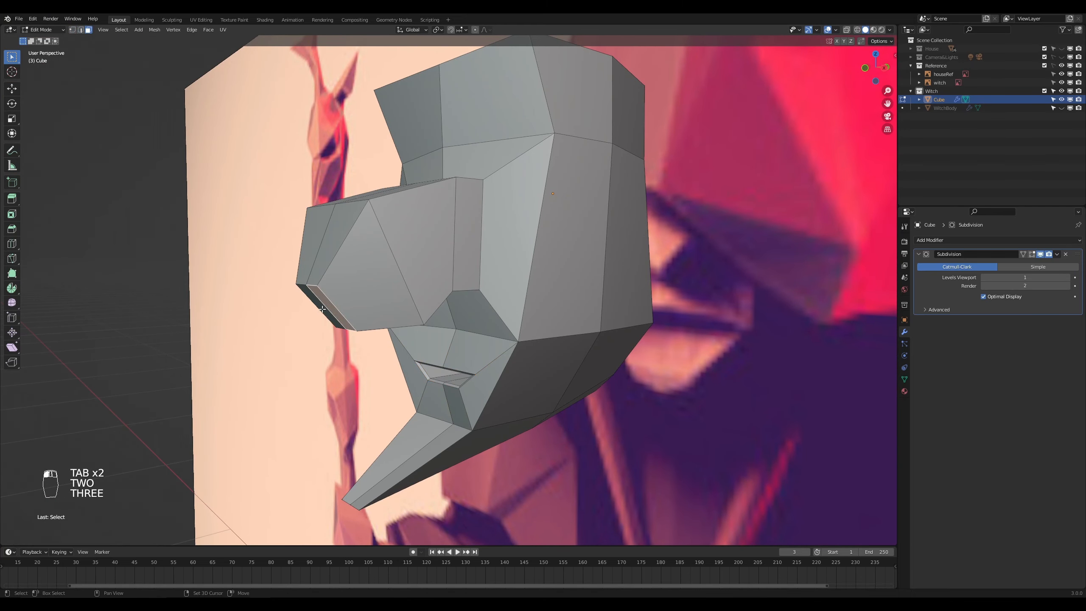
left_click(318, 307, "shift")
key("KP_3")
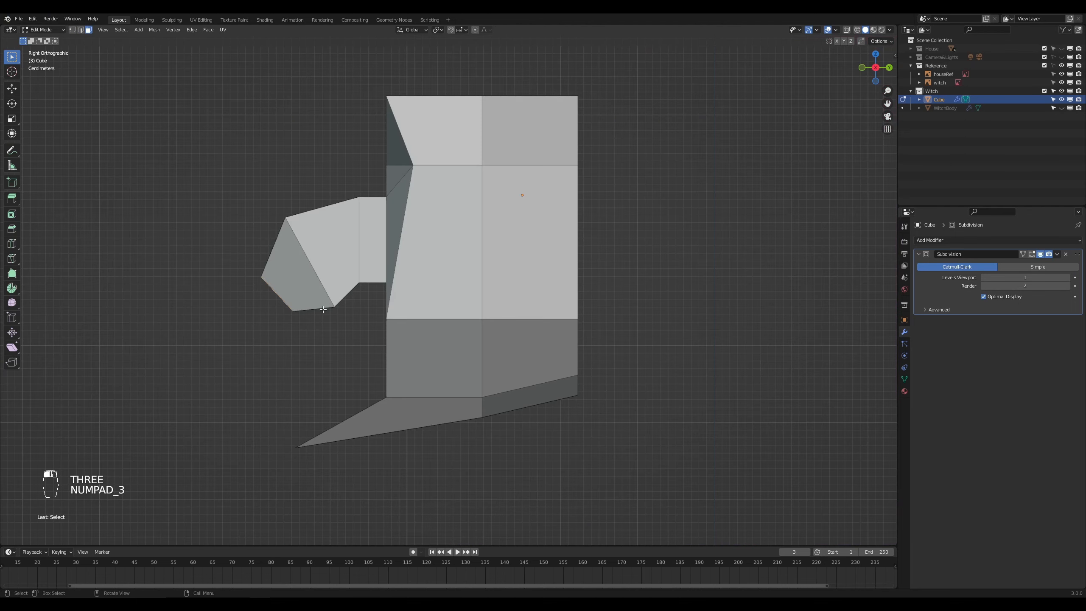
key("g")
left_click(230, 343)
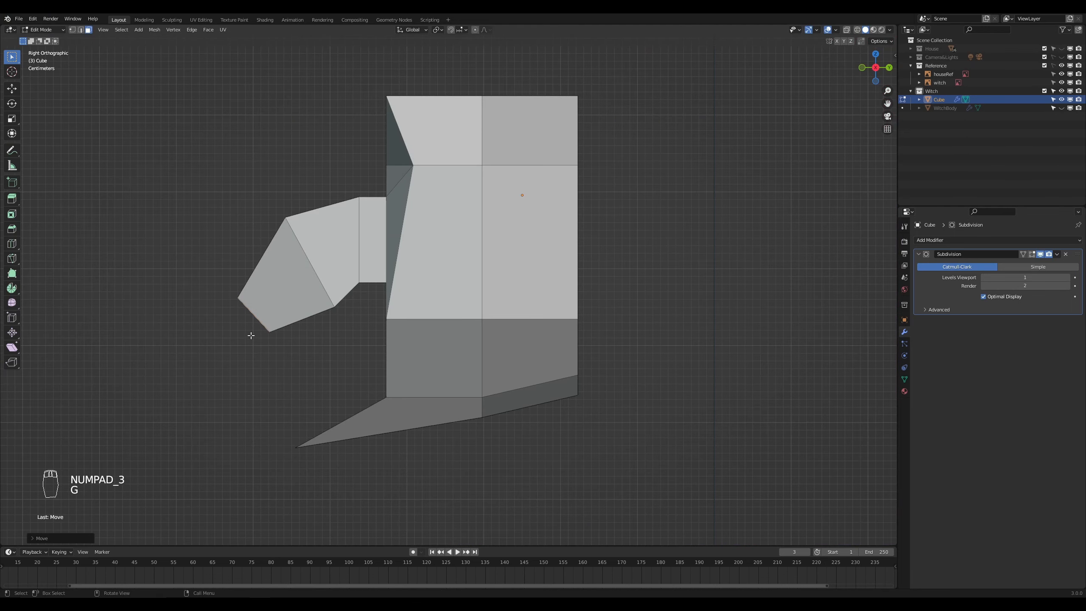
key("Tab")
key("Tab")
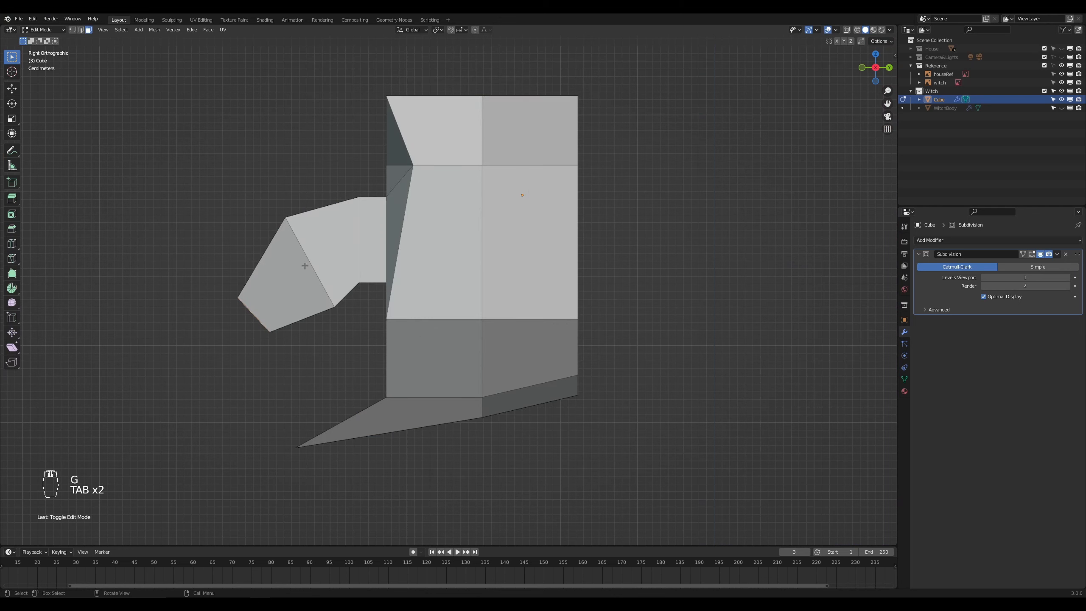
Step: Rotate the nose's front edge loop, scale it up slightly and move it forward to bend the nose
key("2")
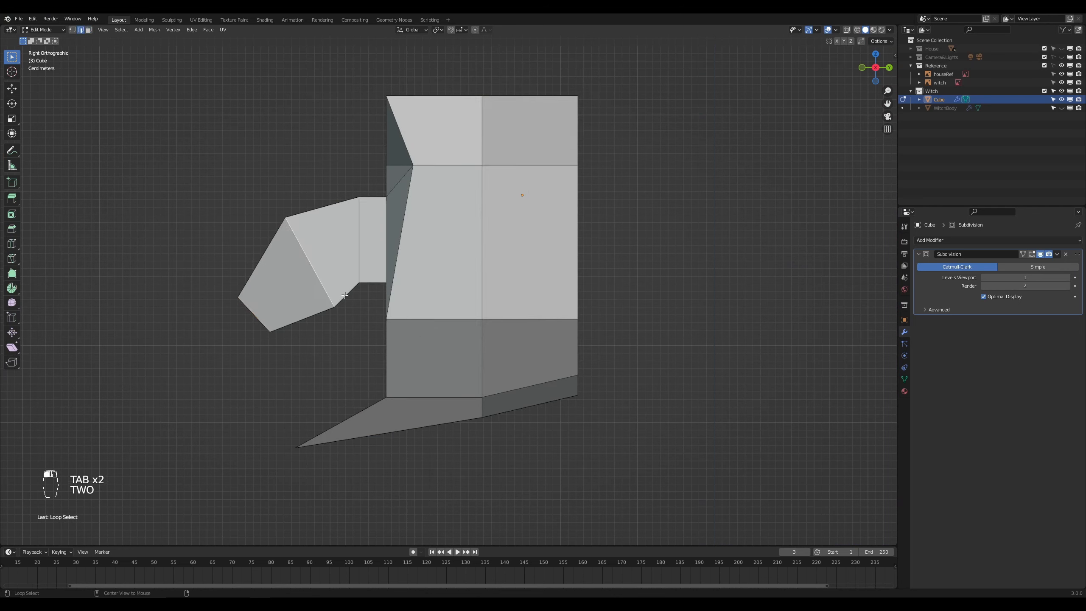
key("r")
key("s")
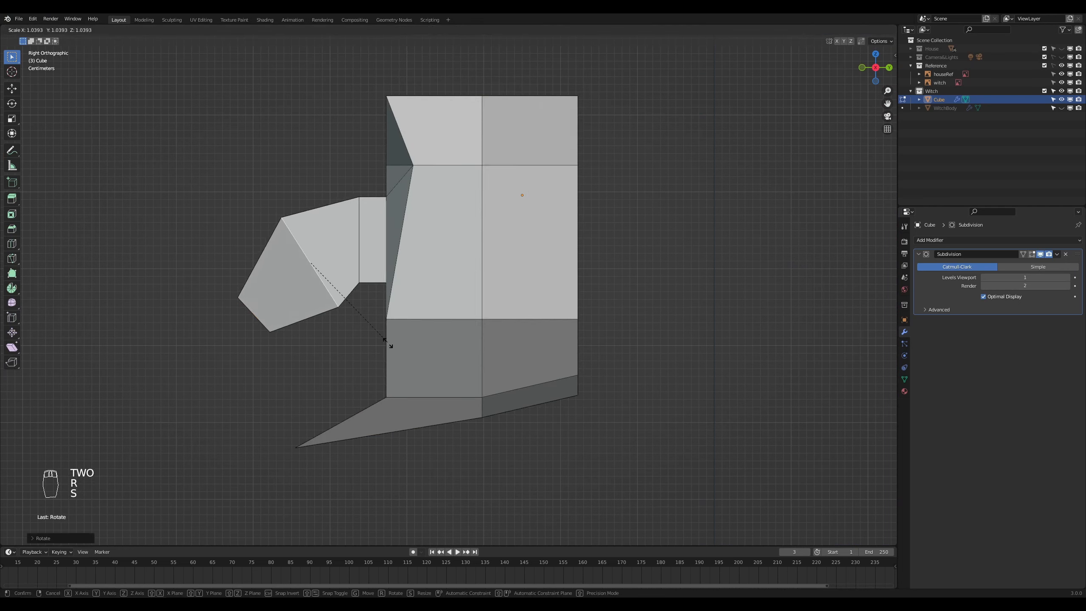
left_click(395, 355)
key("g")
left_click(385, 358)
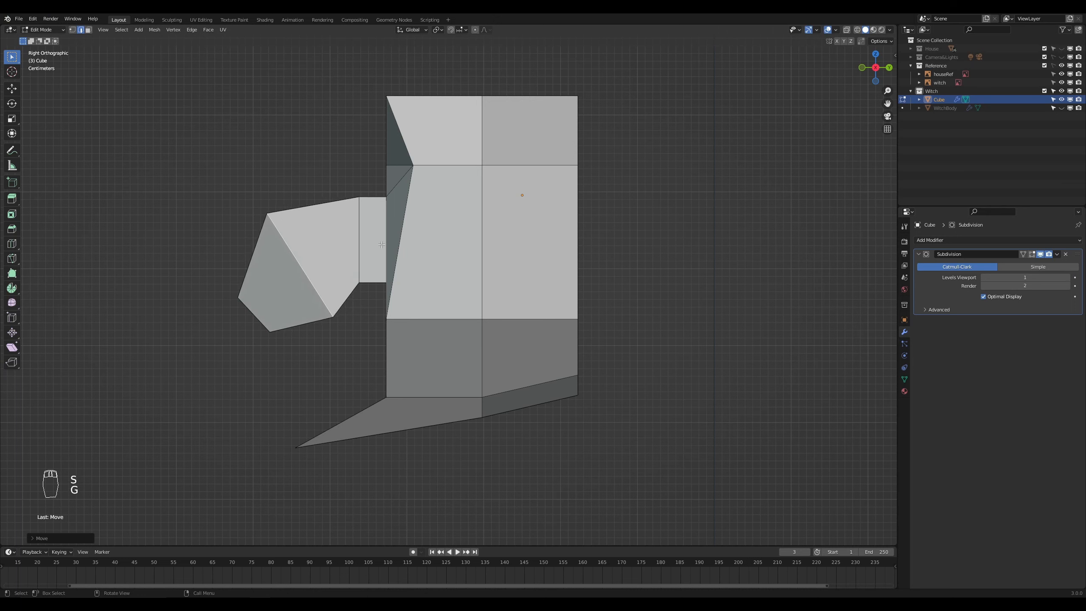
Step: Rotate the edge loop near the base of the nose and scale it up slightly
left_click(360, 235, "alt")
key("r")
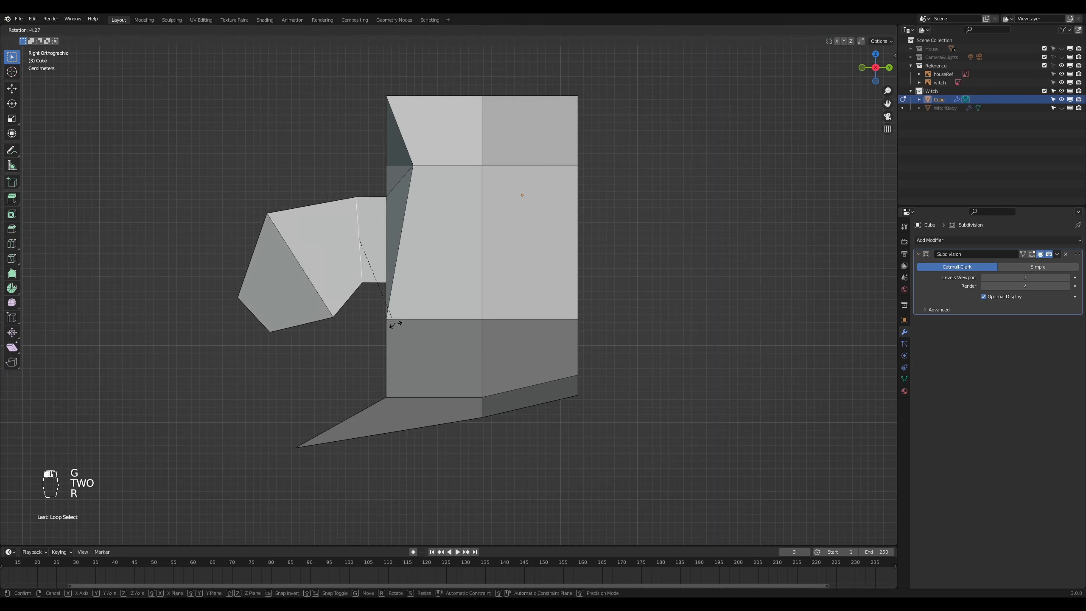
left_click(401, 322)
key("s")
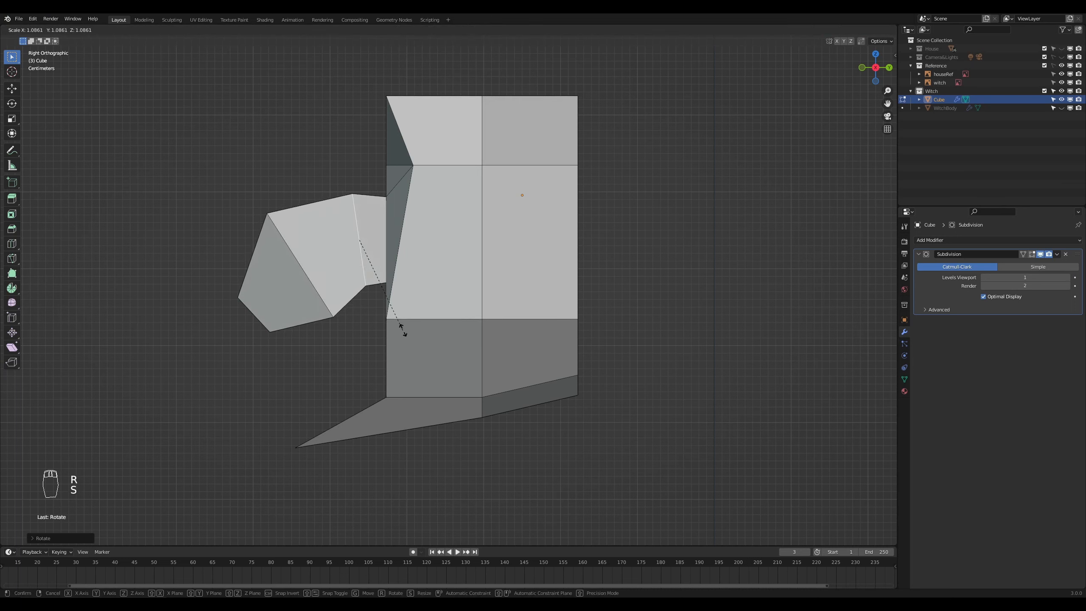
left_click(406, 339)
key("Tab")
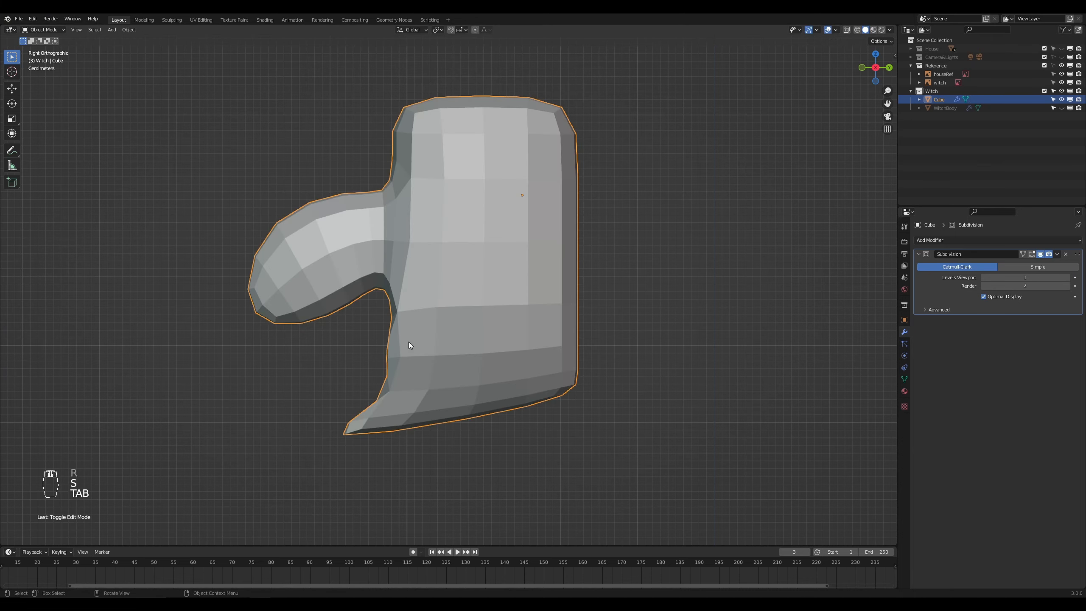
Step: Select both edge loops around the nose and scale them down to make the nose narrower
middle_click_drag(392, 370, 586, 351)
key("Tab")
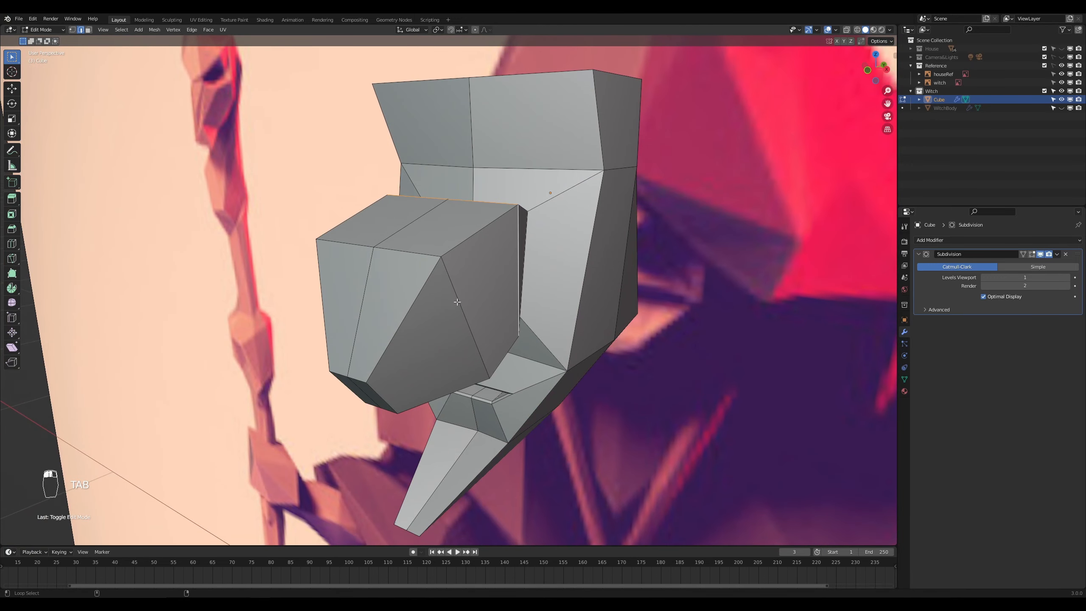
key("s")
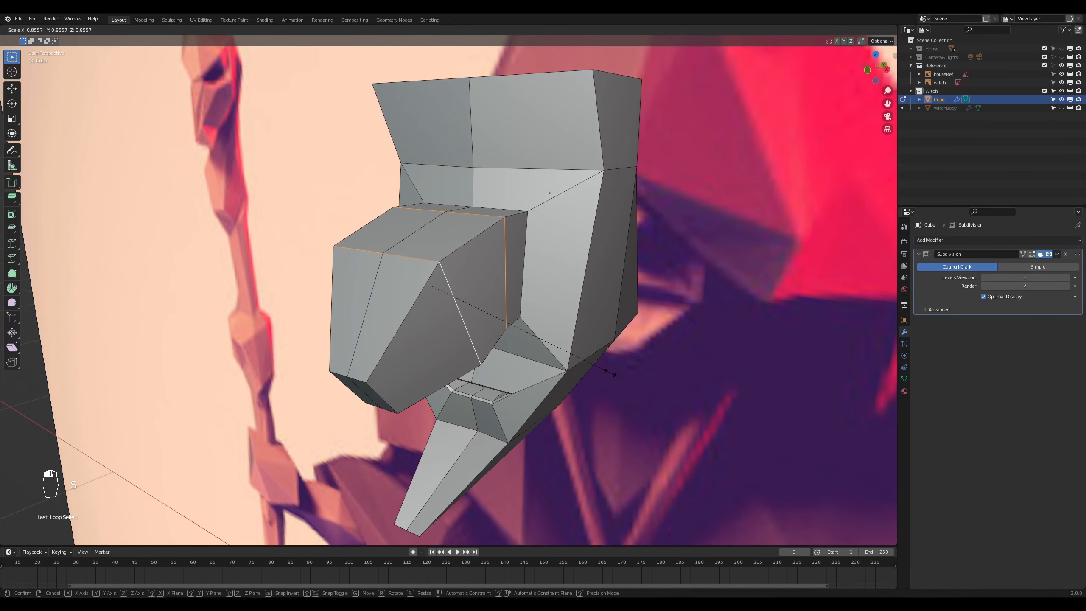
left_click(620, 374)
key("s")
left_click(598, 364)
key("Tab")
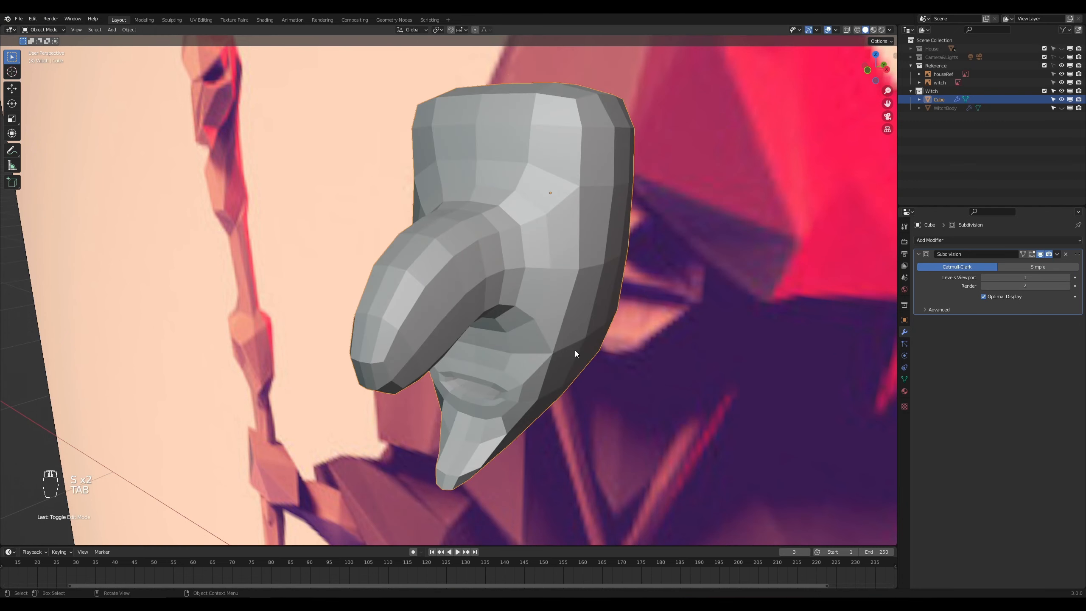
Step: Scale the two nose edge loops down slightly along the Z axis
middle_click_drag(592, 368, 671, 380)
key("Tab")
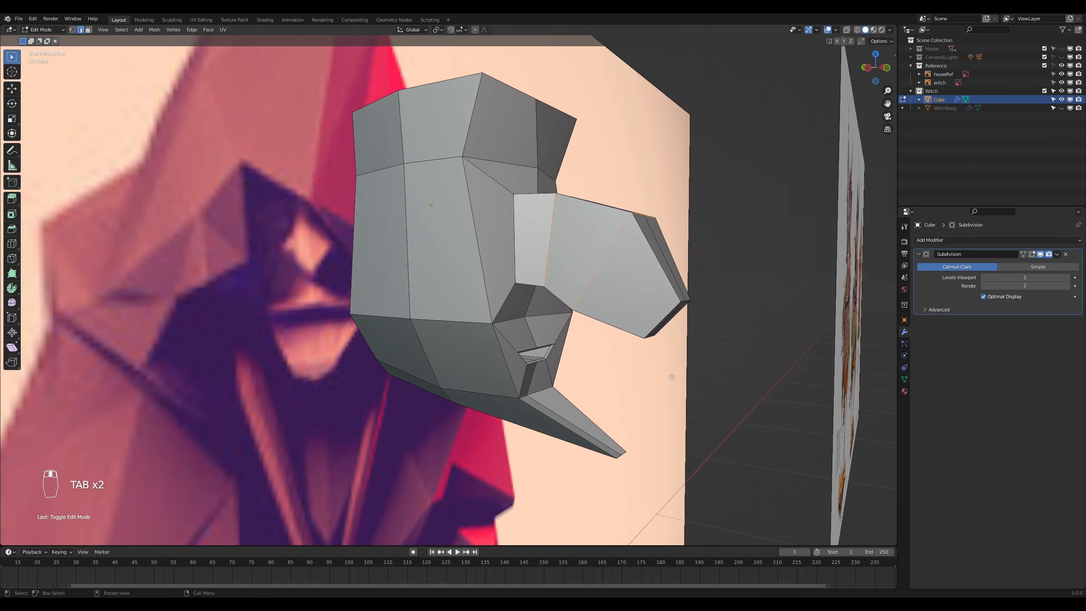
key("s")
left_click(665, 365)
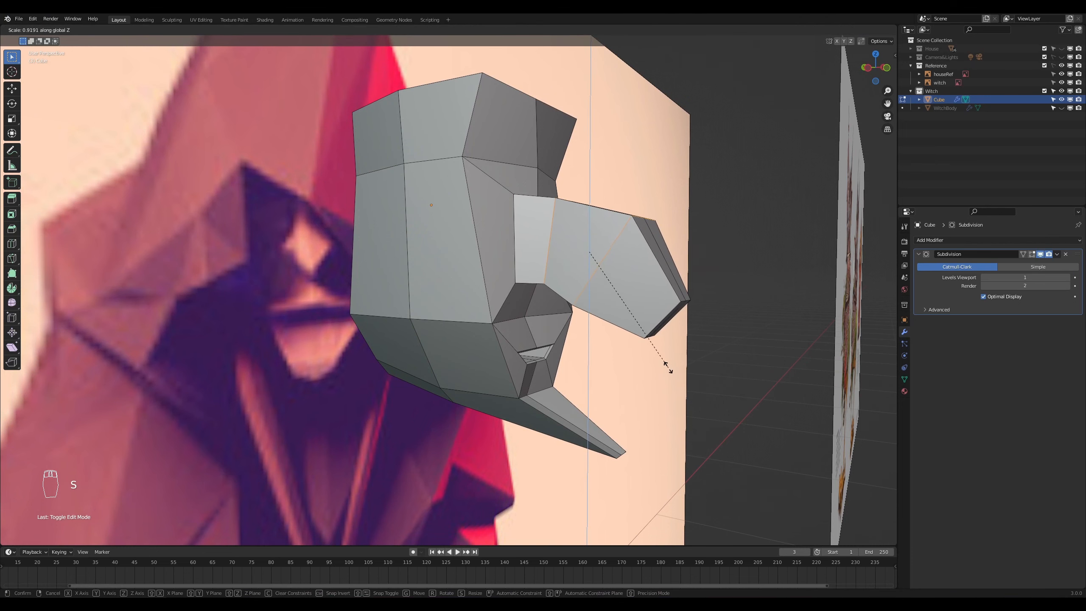
key("Tab")
Step: Select the centre vertices on top of the head and raise them along the Z axis to round the crown
middle_click_drag(669, 371, 605, 239)
key("Tab")
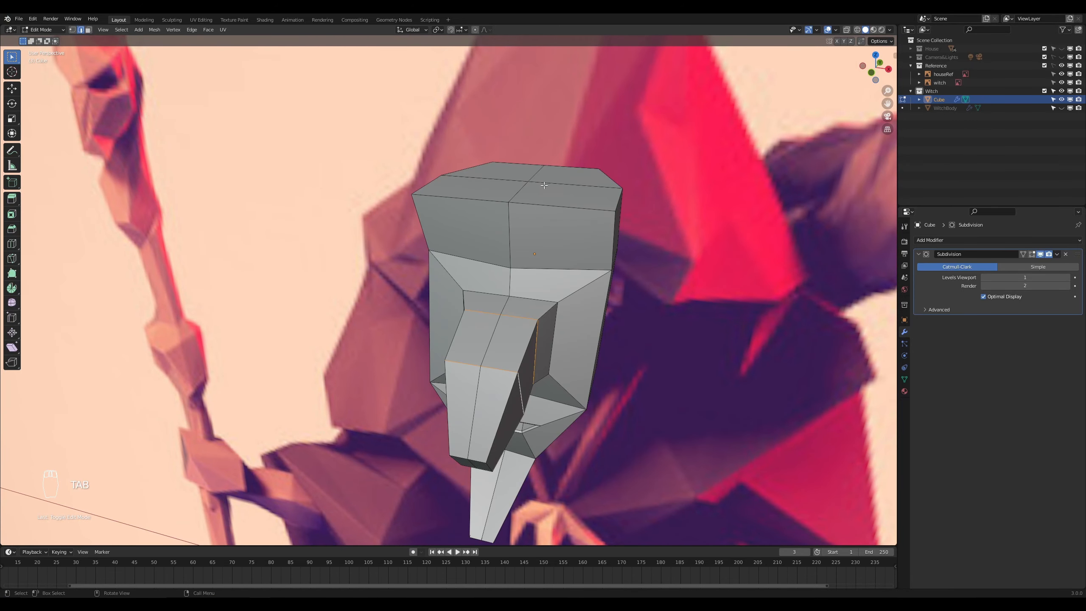
key("1")
left_click_drag(503, 158, 552, 208)
key("g")
key("z")
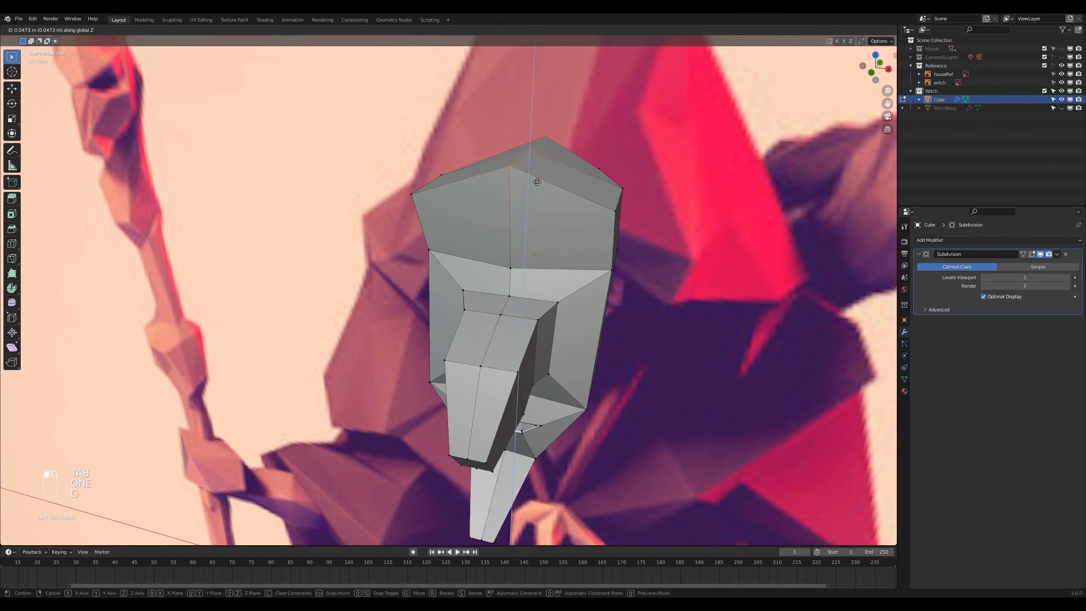
left_click(538, 182)
key("Tab")
scroll(600, 227, "down", 5)
middle_click_drag(624, 364, 591, 408)
scroll(590, 410, "up", 5)
key("KP_1")
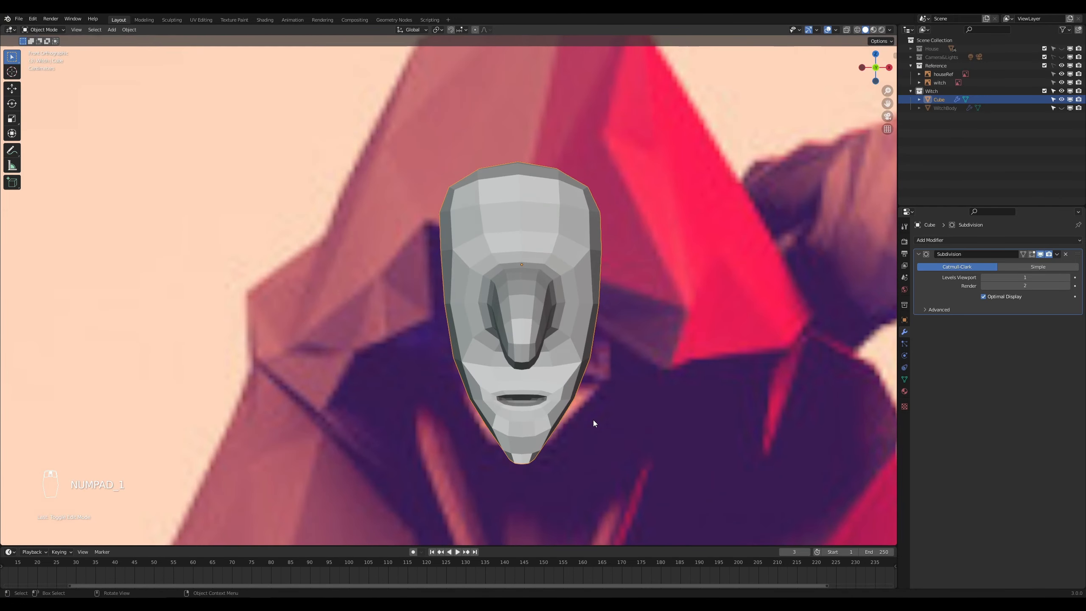
Step: Add a cube to the head mesh and scale it down to a fraction of its original size
scroll(593, 419, "up", 3)
middle_click_drag(638, 455, 504, 277, "shift")
scroll(475, 324, "up", 4)
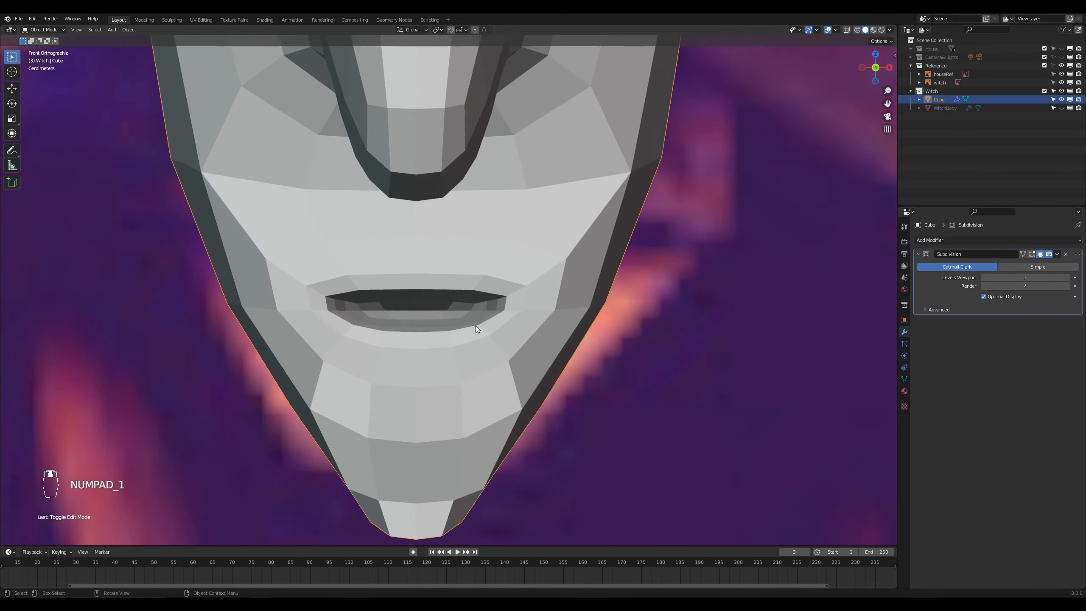
key("Tab")
scroll(423, 320, "up", 3)
scroll(423, 320, "down", 2)
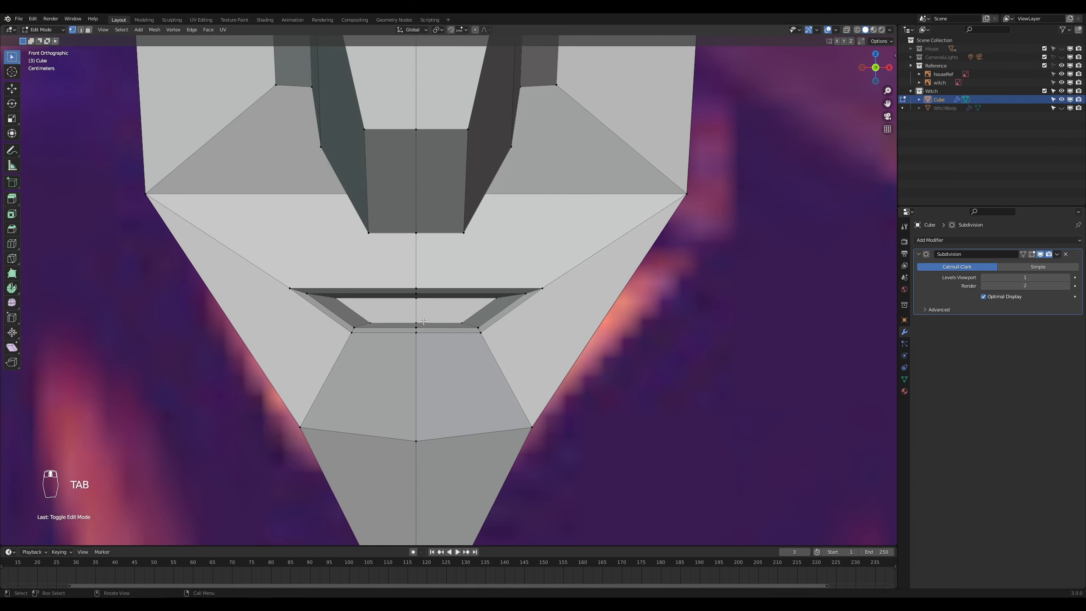
key("shift+a")
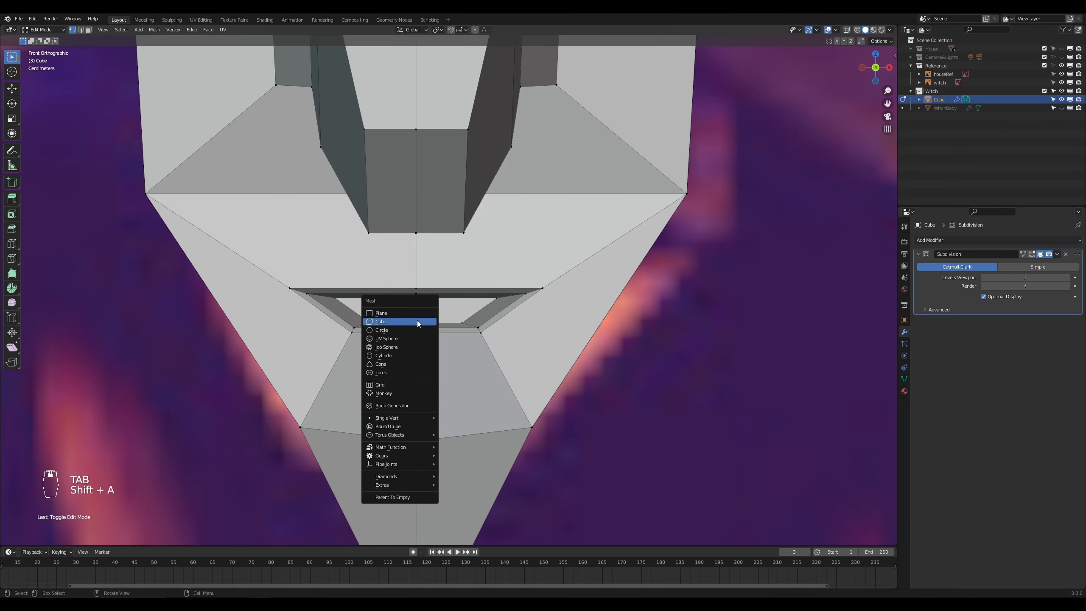
left_click(418, 320)
scroll(469, 373, "down", 10)
key("s")
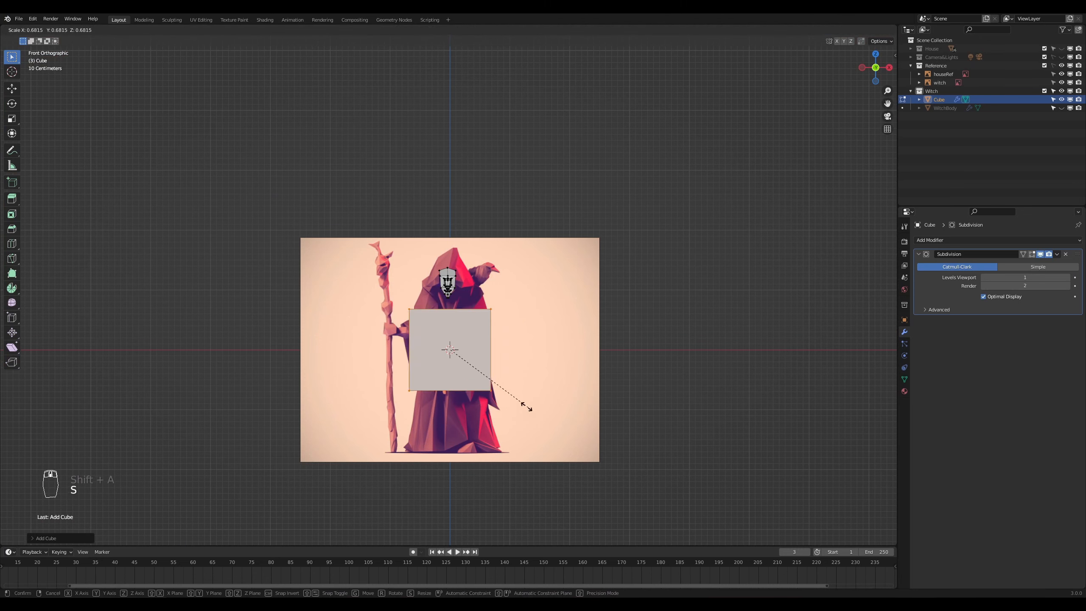
left_click(460, 358)
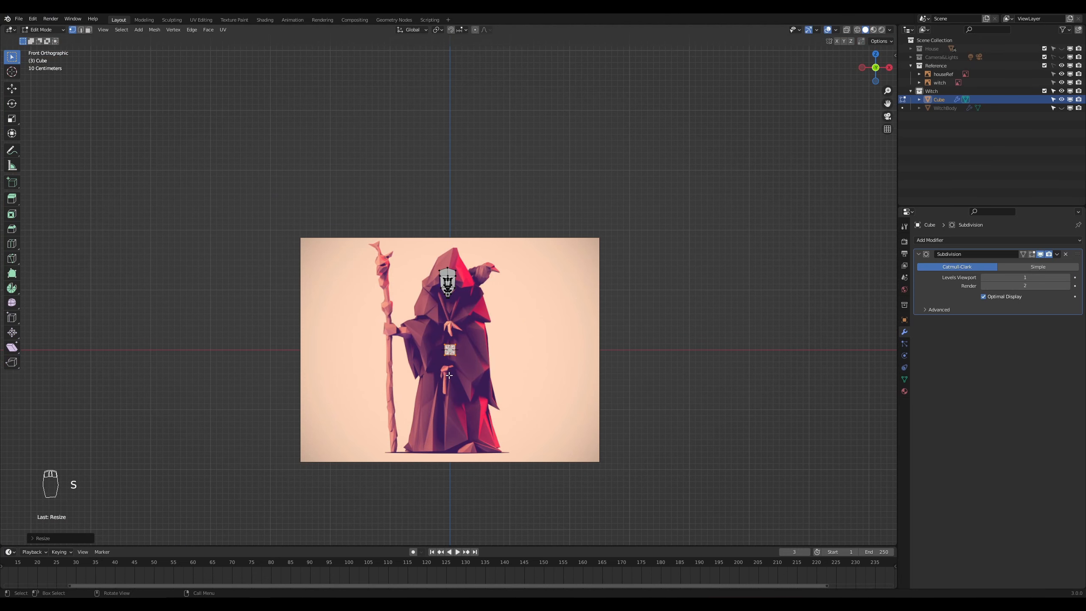
Step: Raise the small cube along the Z axis to chin height and move it forward along the Y axis in front of the face
scroll(448, 288, "up", 8)
key("g")
key("z")
left_click(520, 227)
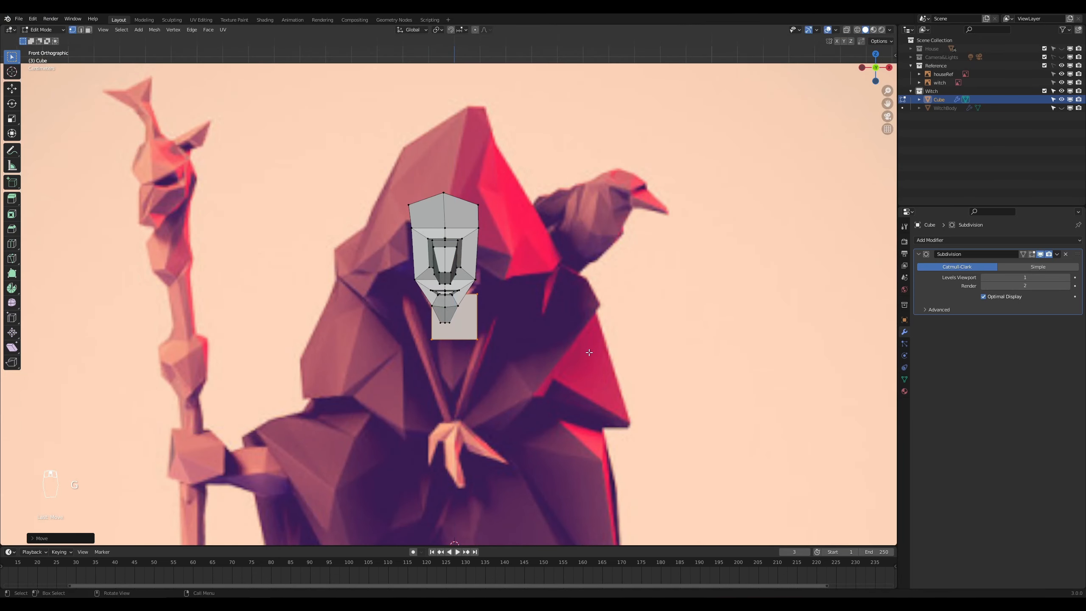
middle_click_drag(588, 352, 496, 364)
key("g")
middle_click(476, 366)
left_click(366, 398)
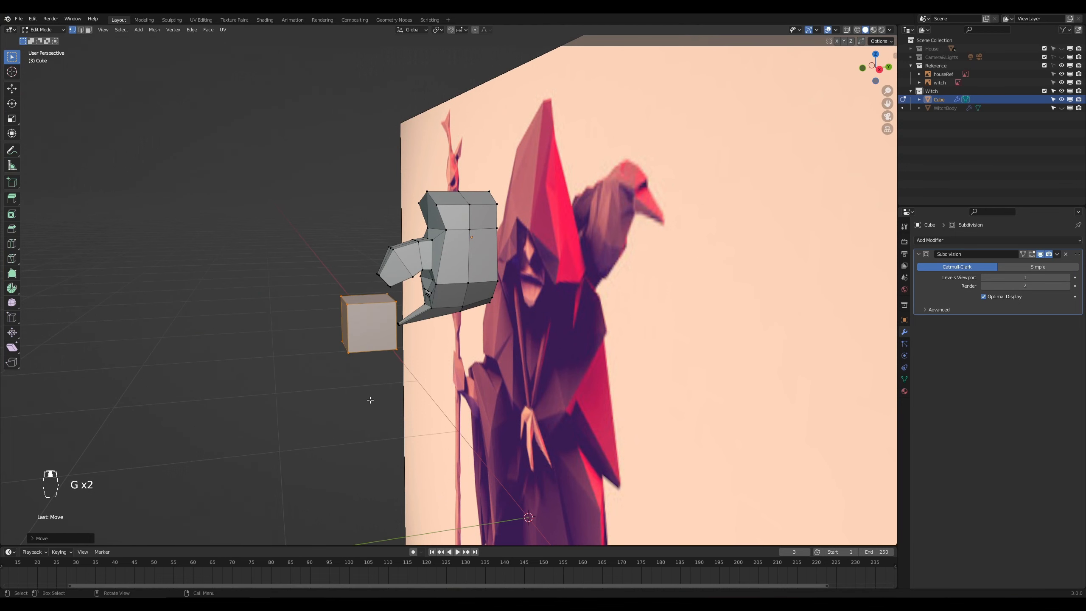
Step: Scale the cube down to tooth size and place it over one side of the mouth opening in the front view
key("KP_1")
scroll(495, 467, "up", 8)
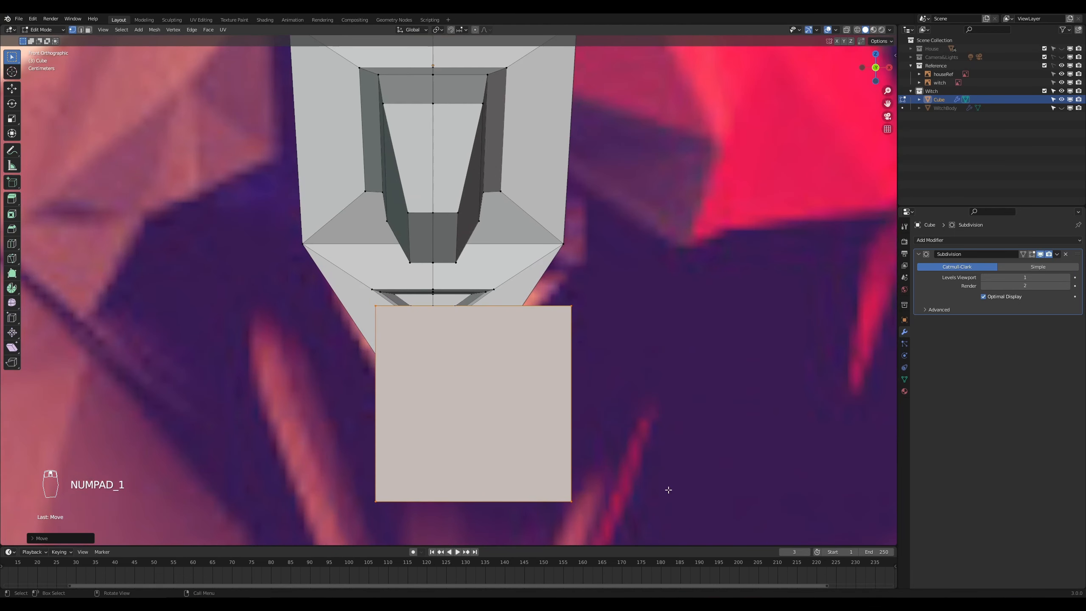
key("s")
left_click(517, 448)
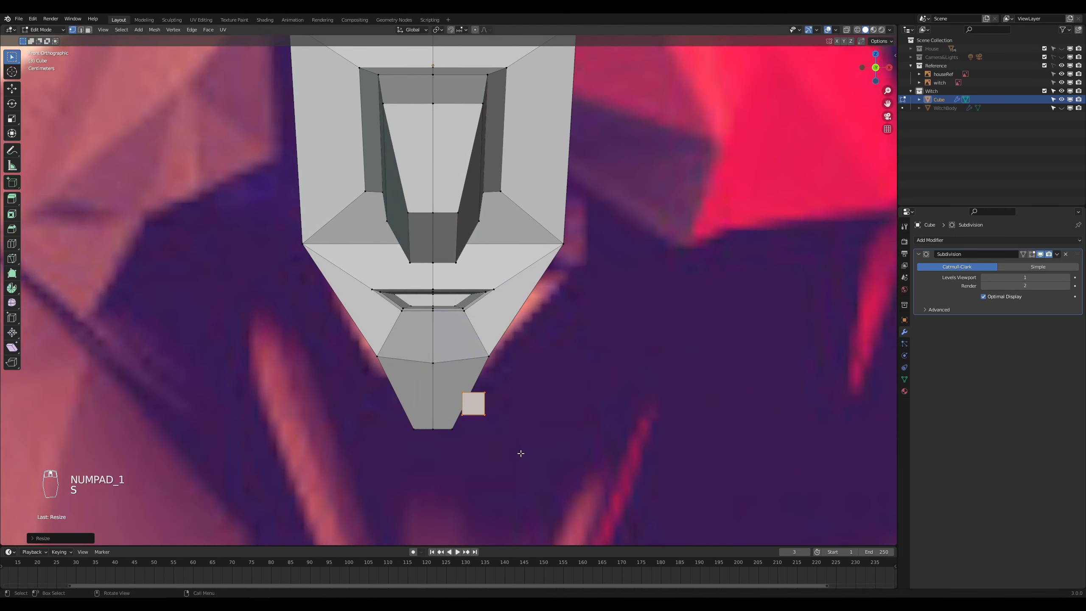
scroll(528, 464, "up", 6)
key("g")
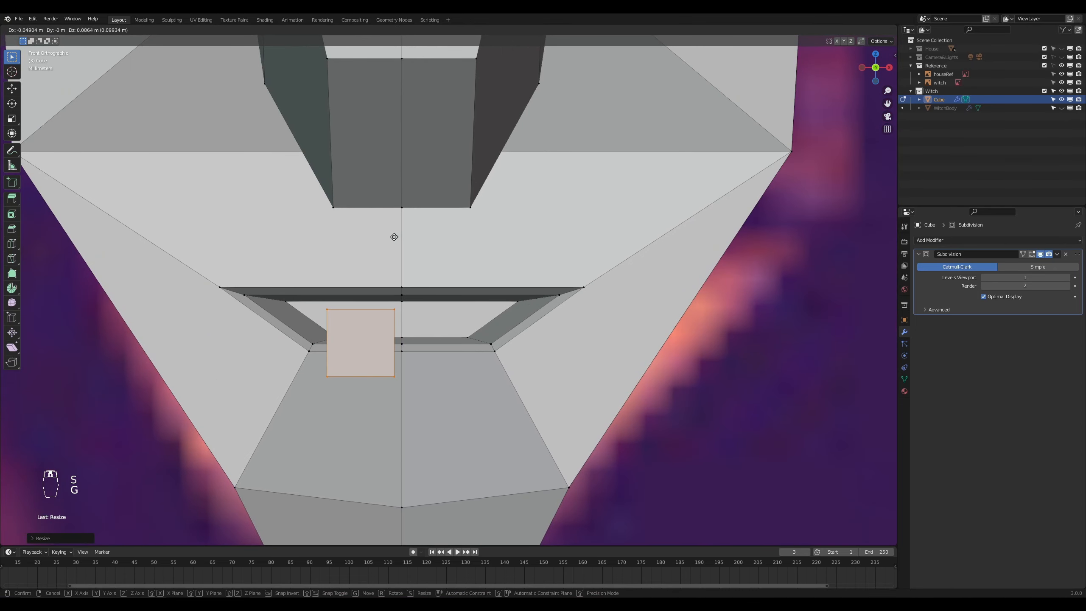
left_click(361, 329)
Step: In wireframe shading, scale the tooth's bottom vertices along the X axis to about 0.34 to taper it
scroll(361, 329, "up", 5)
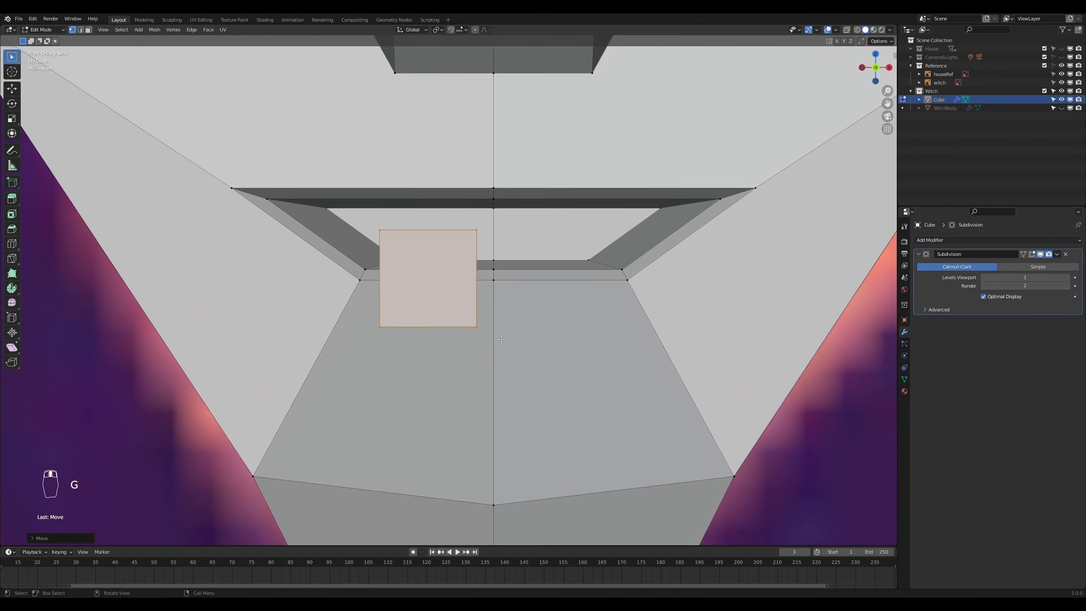
key("z")
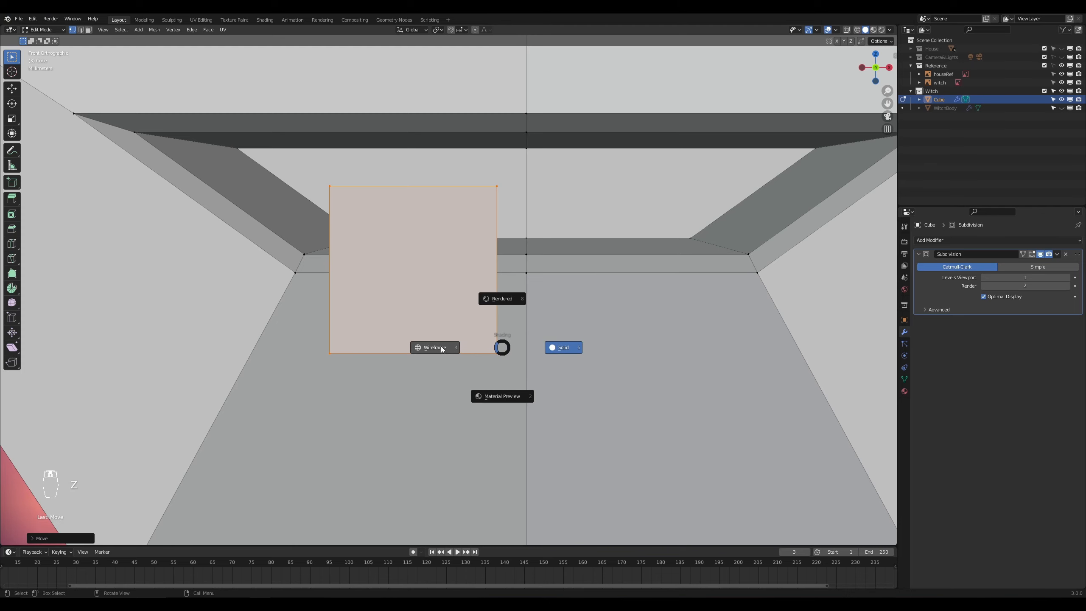
left_click(443, 350)
left_click_drag(512, 347, 321, 366)
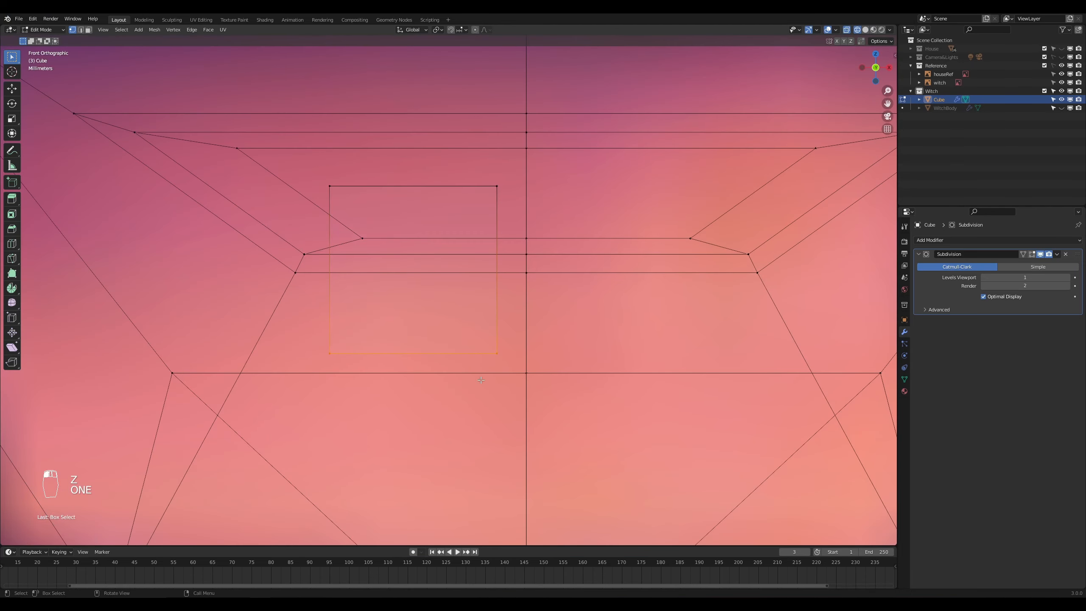
key("s")
key("x")
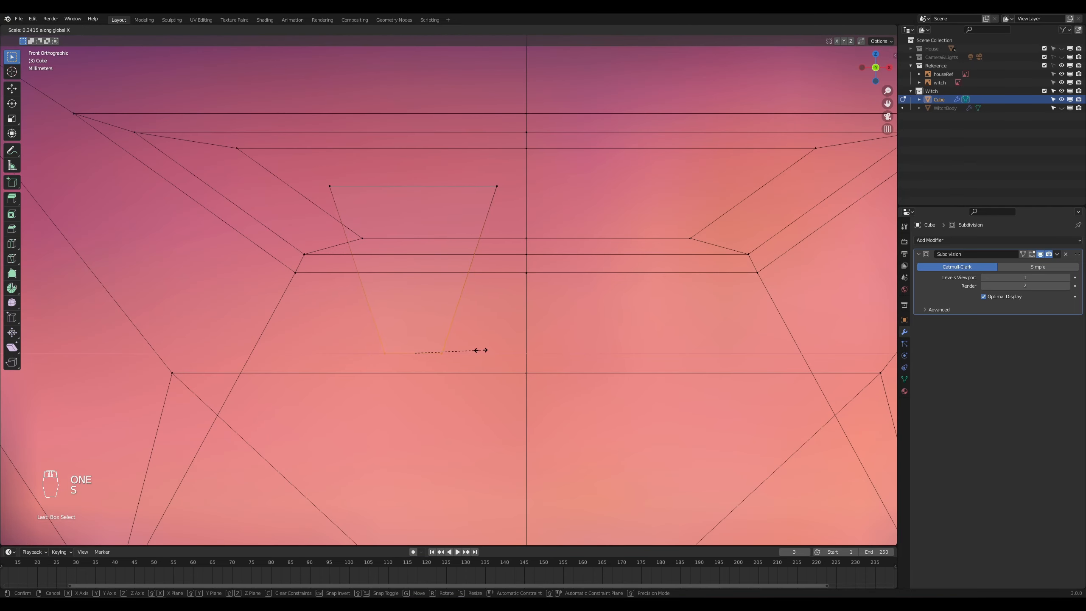
left_click(481, 350)
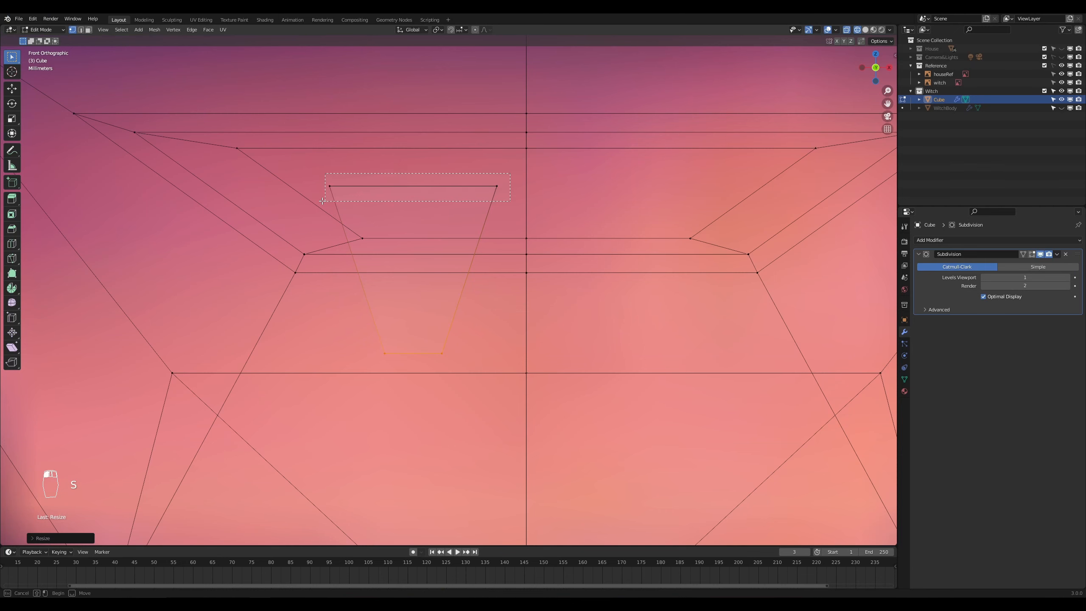
Step: Scale the tooth's top vertices slightly narrower along the X axis and return to solid shading in Object Mode
left_click_drag(323, 200, 323, 201)
key("s")
key("x")
left_click(484, 251)
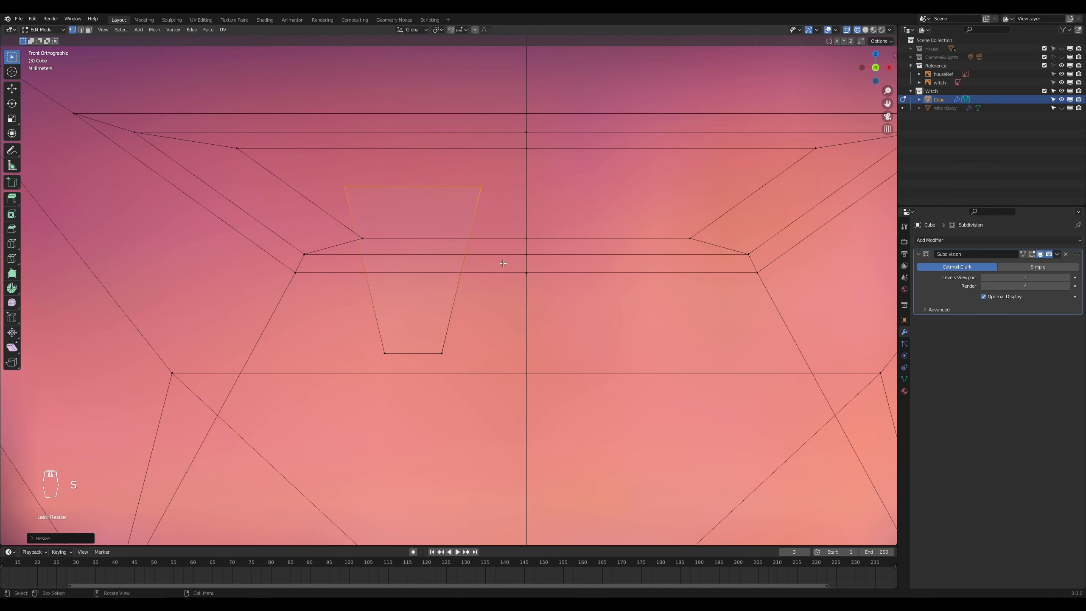
key("Tab")
key("z")
left_click(631, 312)
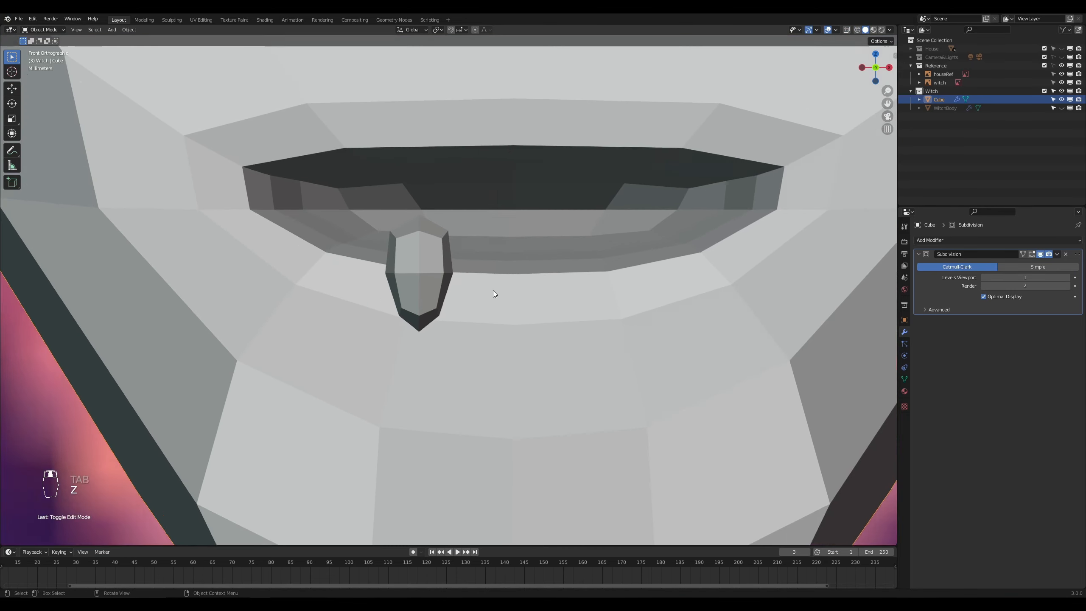
Step: Add a horizontal edge loop to the tooth, placed near its top edge
key("Tab")
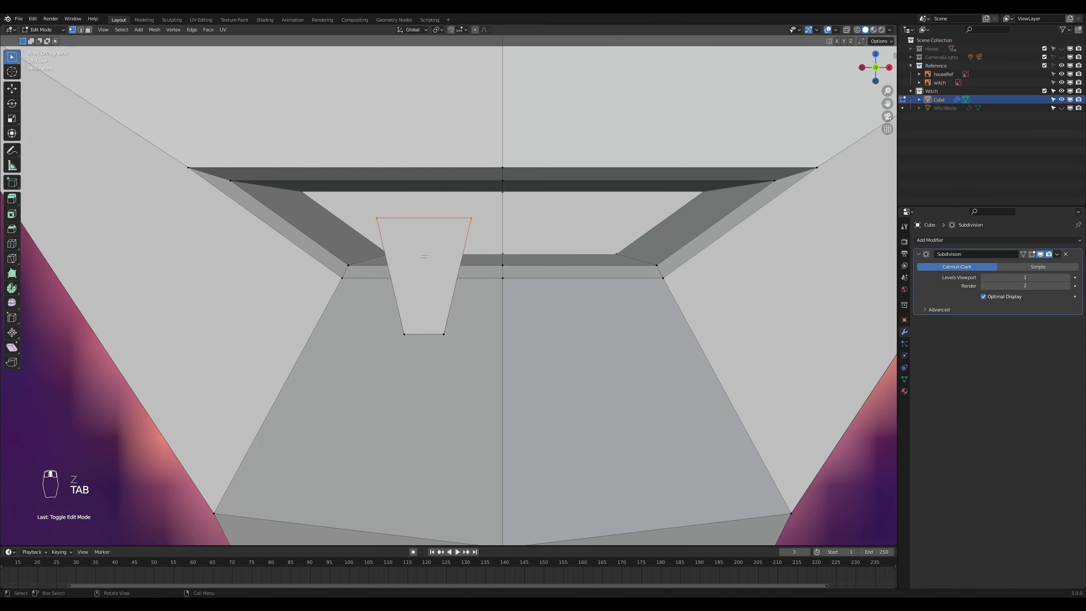
key("ctrl+r")
left_click(448, 243)
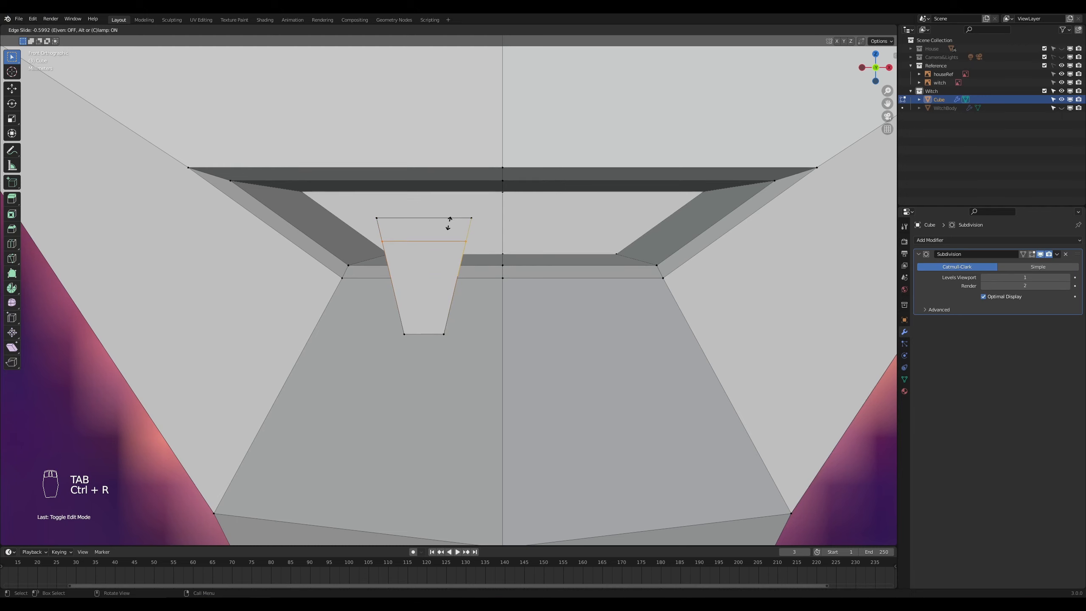
left_click(449, 220)
key("Tab")
key("Tab")
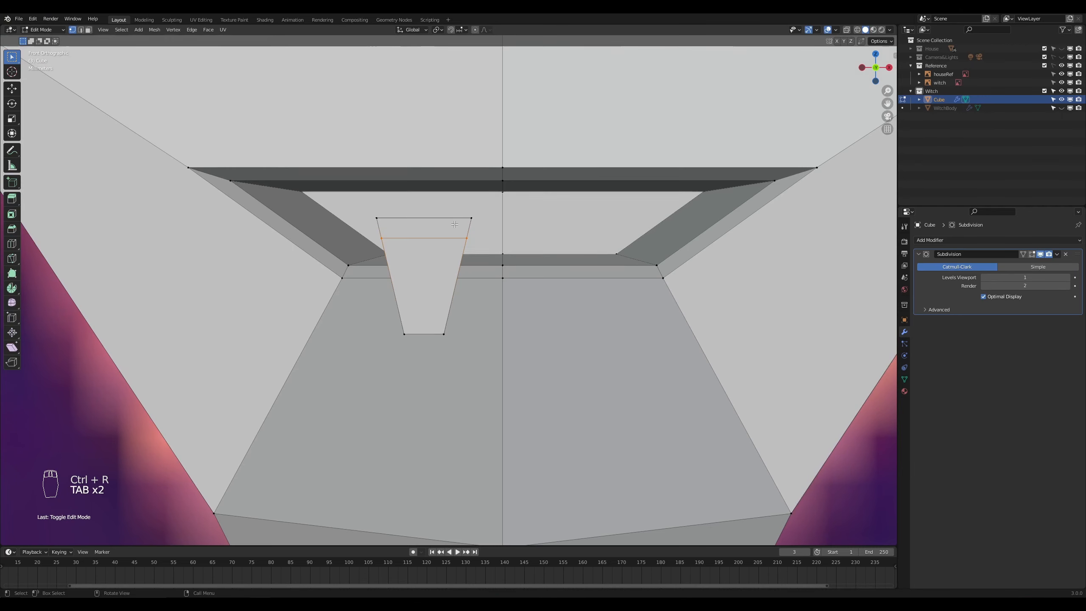
Step: Slide the new edge loop slightly lower on the tooth
key("g")
key("g")
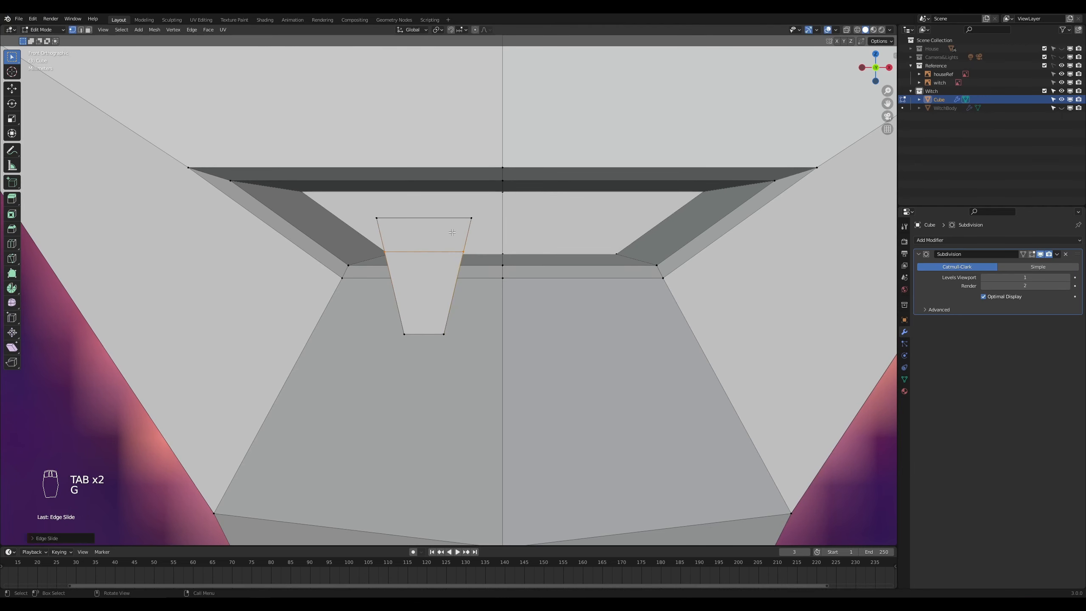
left_click(460, 230)
key("Tab")
middle_click_drag(556, 310, 648, 329)
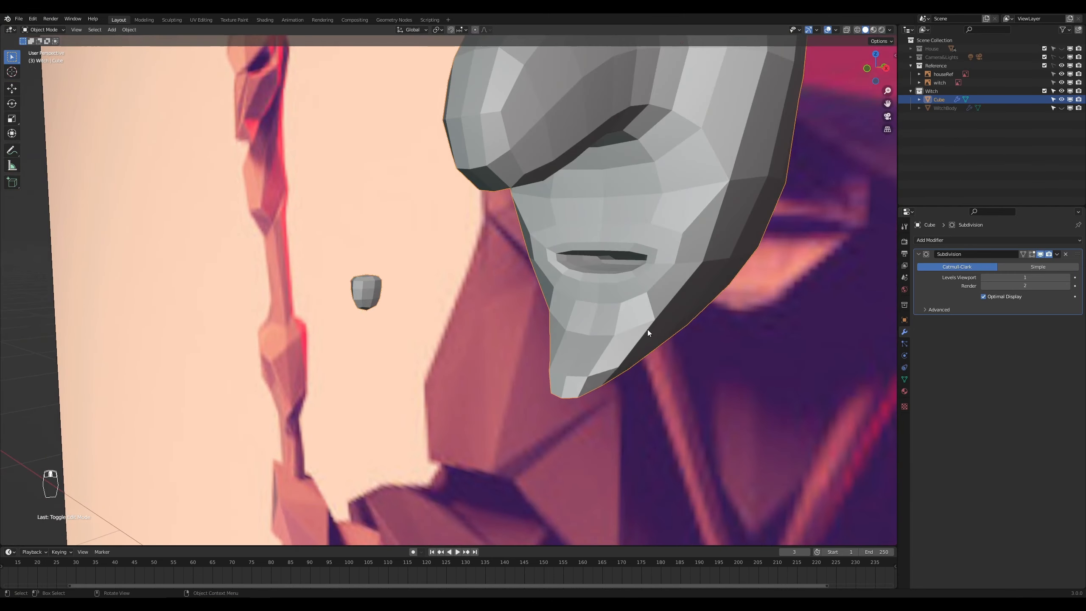
middle_click_drag(480, 333, 467, 308)
scroll(409, 325, "up", 4)
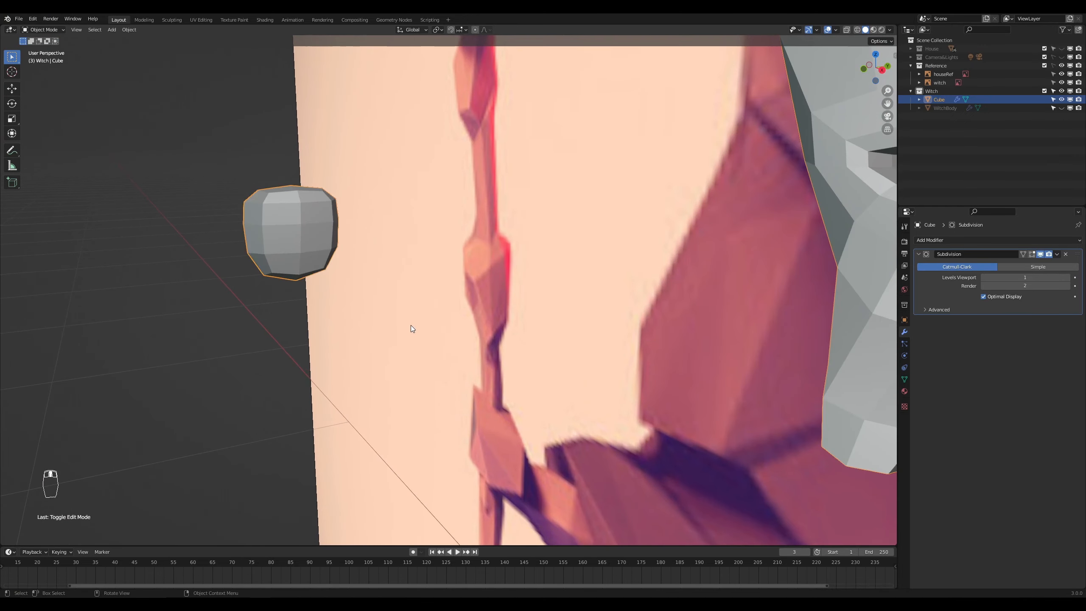
key("Tab")
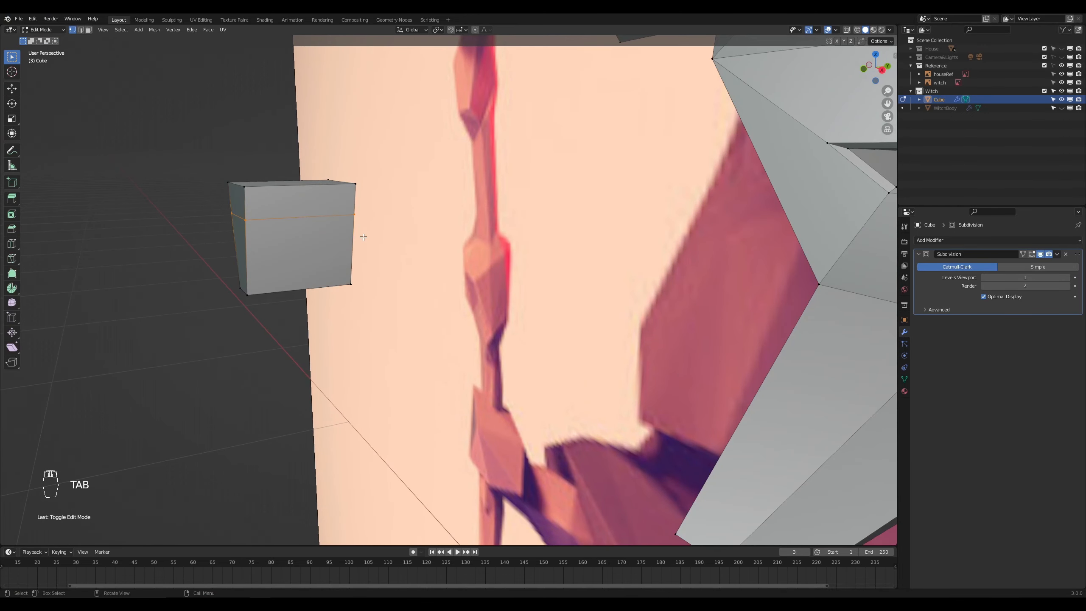
key("a")
key("a")
key("s")
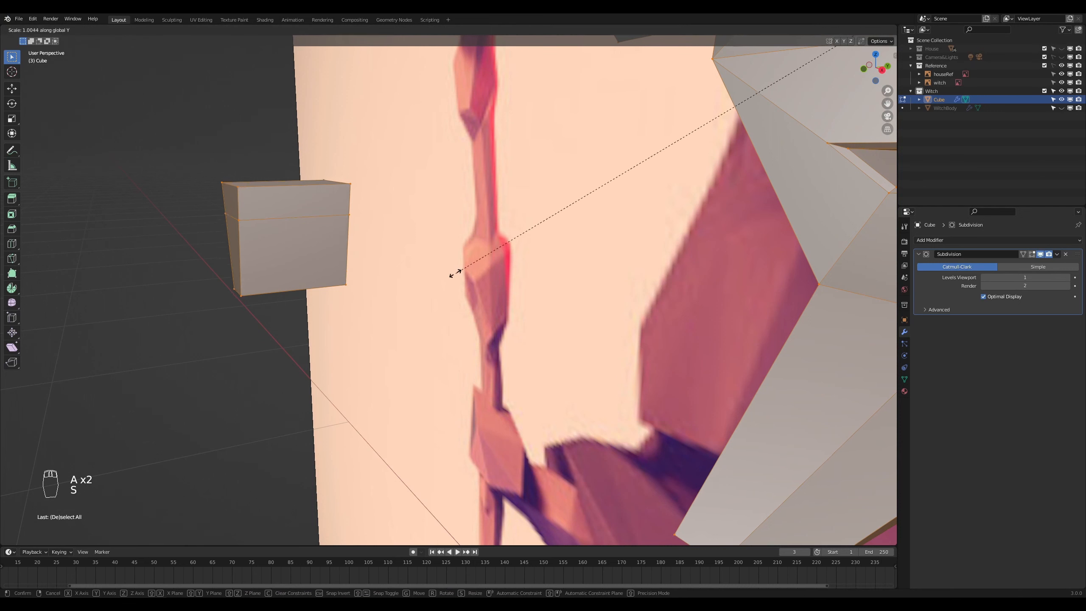
right_click(414, 265)
left_click(406, 303)
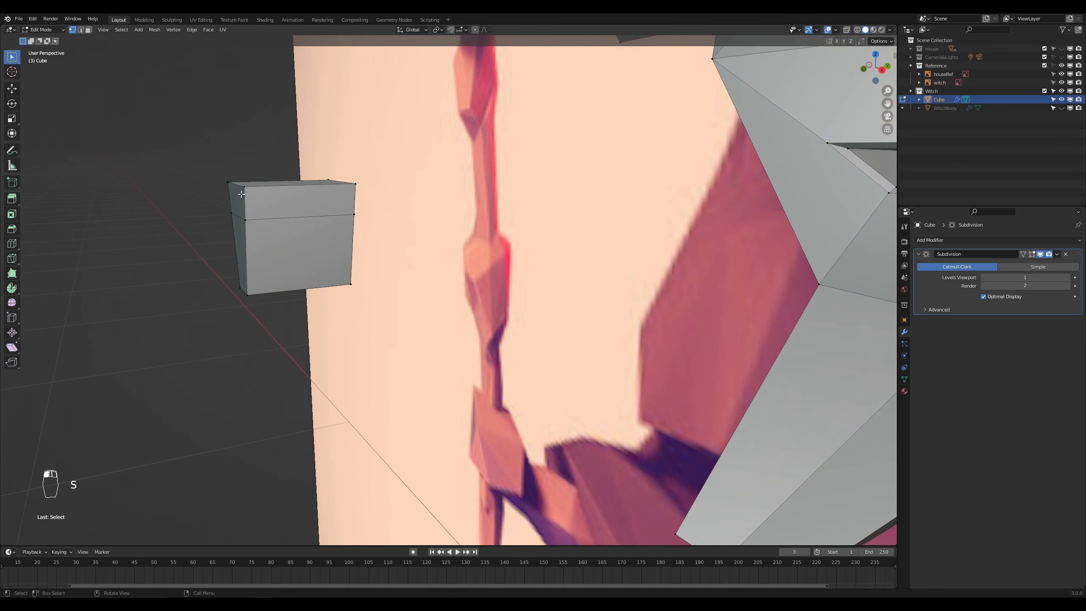
Step: Select only the tooth's linked geometry and scale it along the Y axis to about 0.27 to make it thinner
key("l")
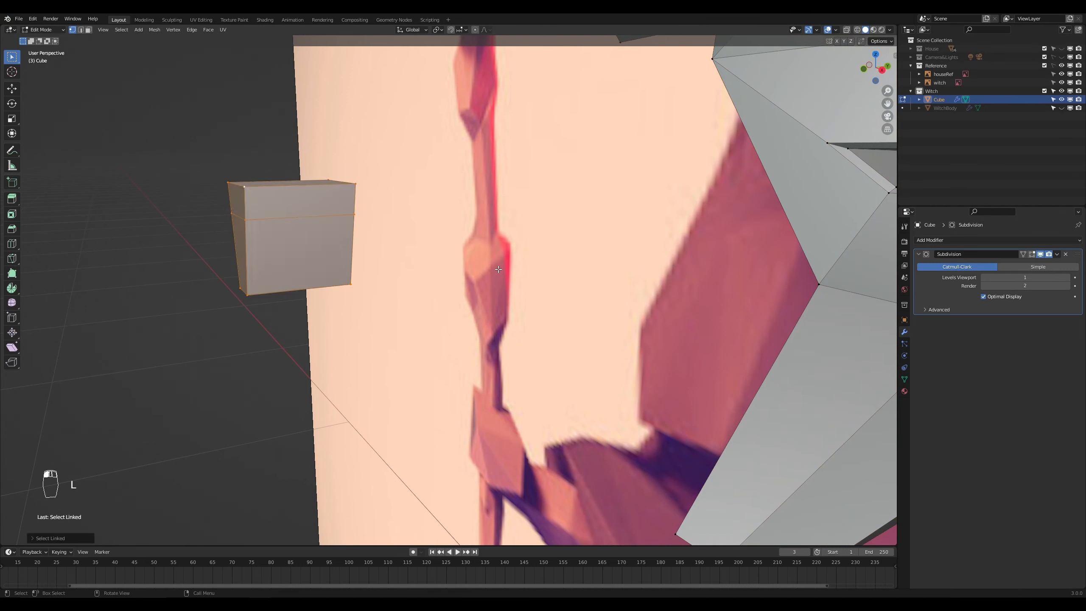
key("s")
key("y")
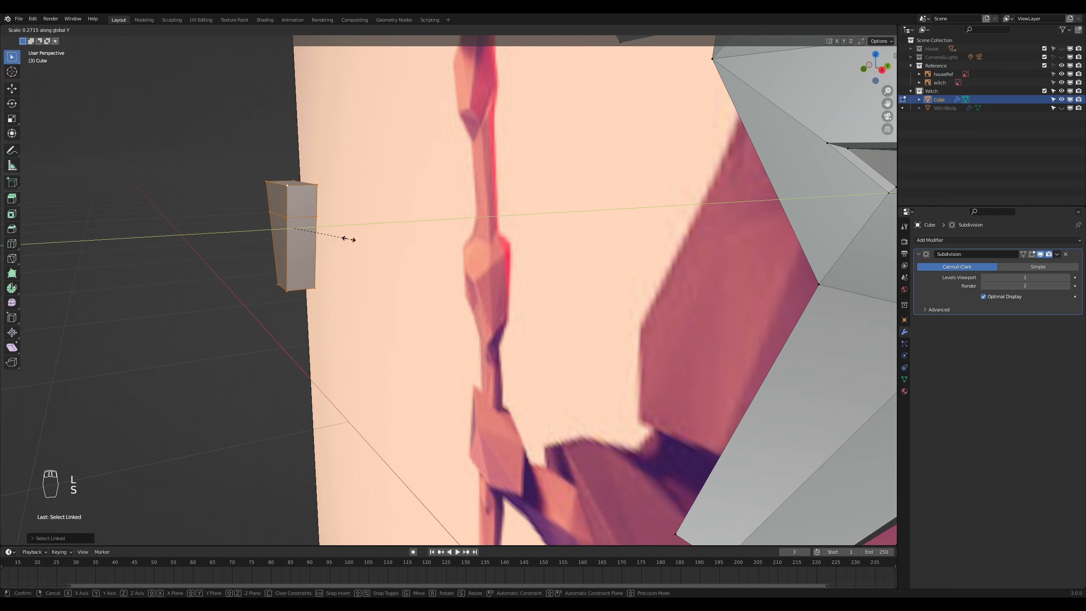
left_click(348, 239)
key("Tab")
middle_click_drag(389, 258, 433, 280)
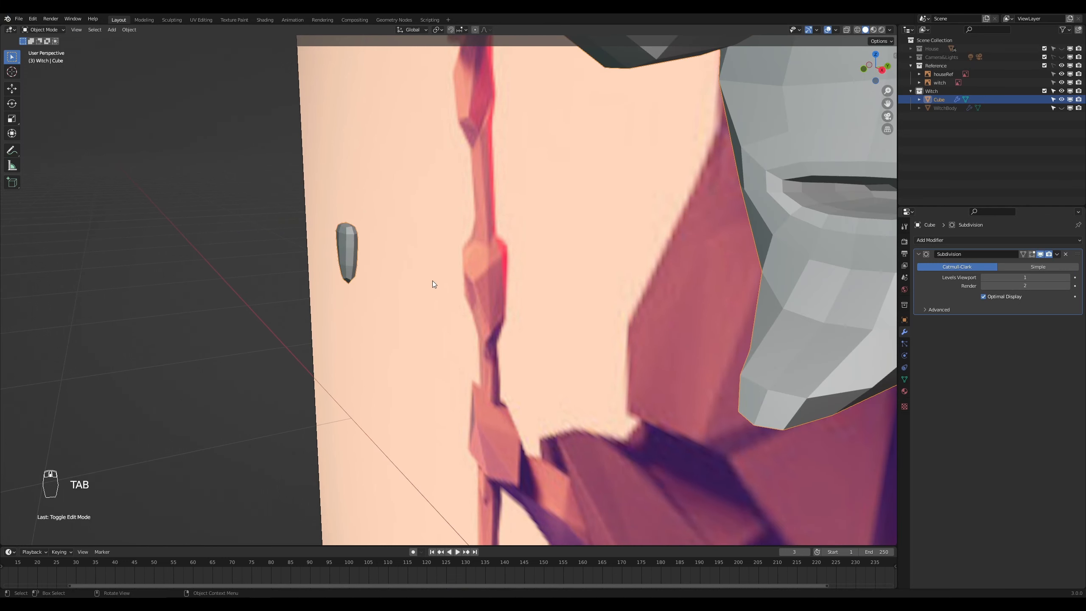
Step: Move the tooth back along the Y axis until it sits inside the mouth opening
key("Tab")
key("g")
key("y")
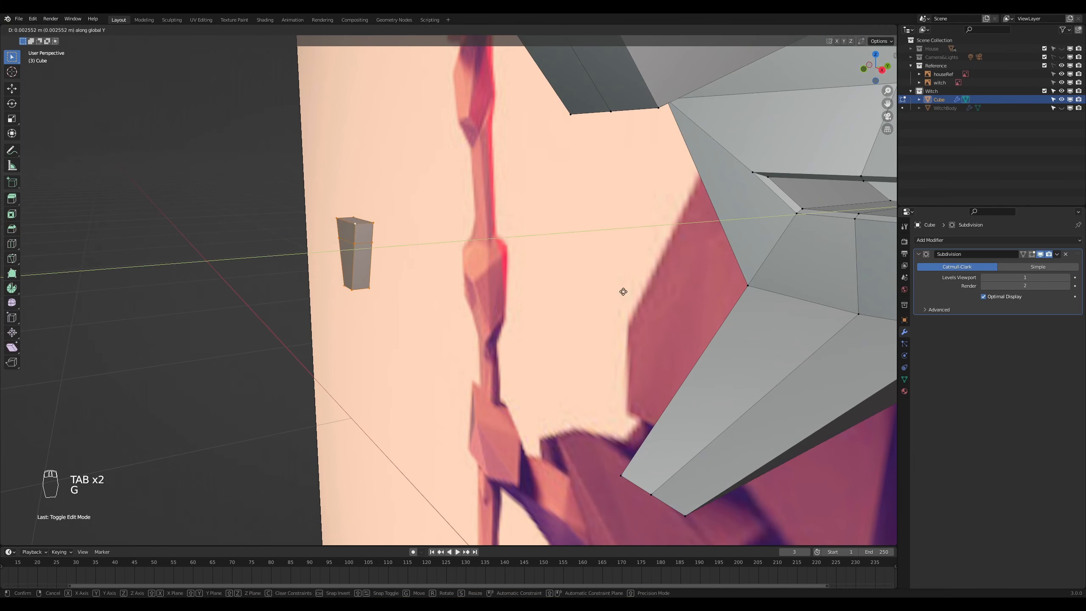
left_click(258, 227)
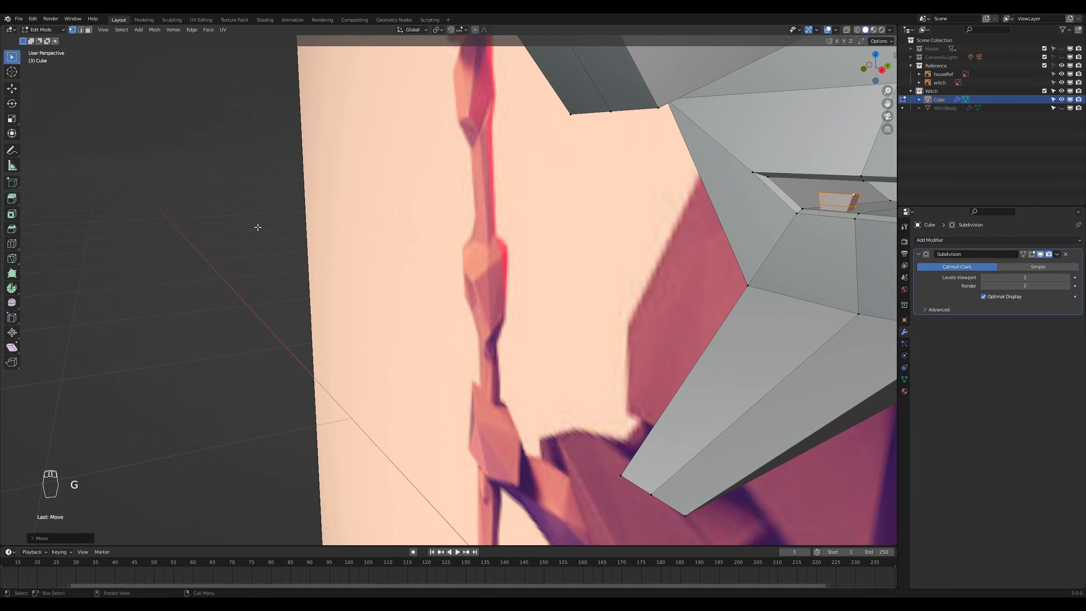
key("KP_1")
scroll(476, 194, "up", 3)
middle_click_drag(754, 260, 235, 401, "shift")
scroll(467, 314, "up", 3)
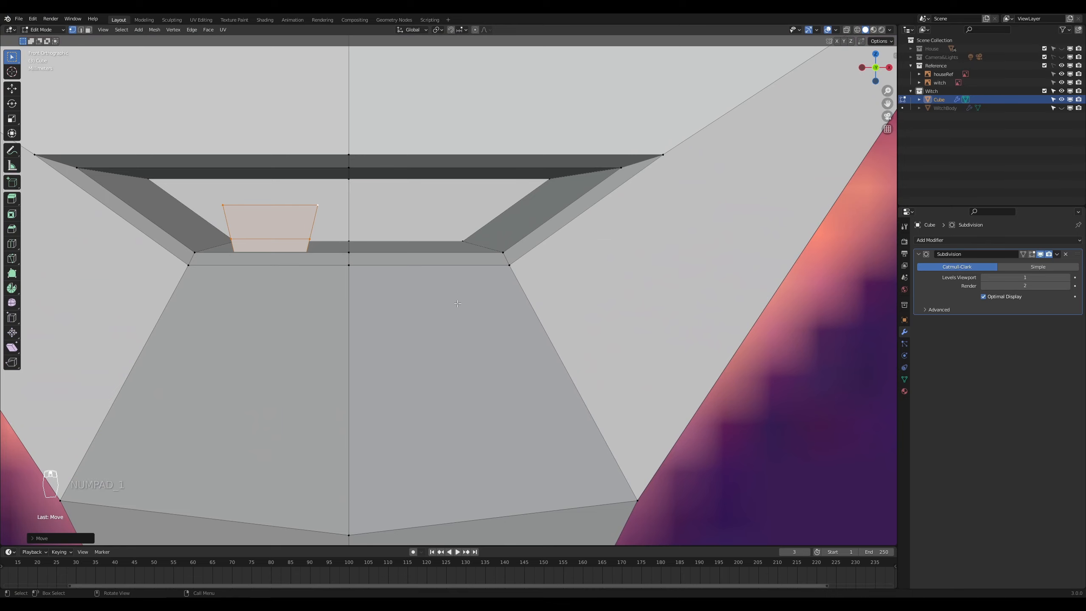
Step: Shift the tooth slightly further along the Y axis in two small moves, checking its position in the smoothed mouth
key("Tab")
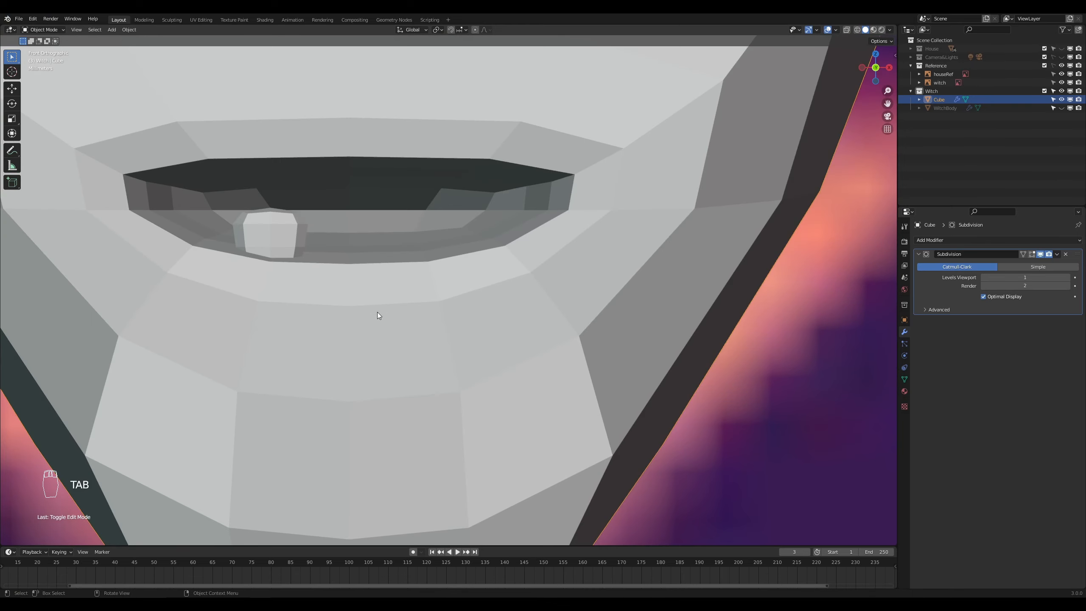
scroll(376, 314, "down", 3)
middle_click_drag(370, 316, 326, 345)
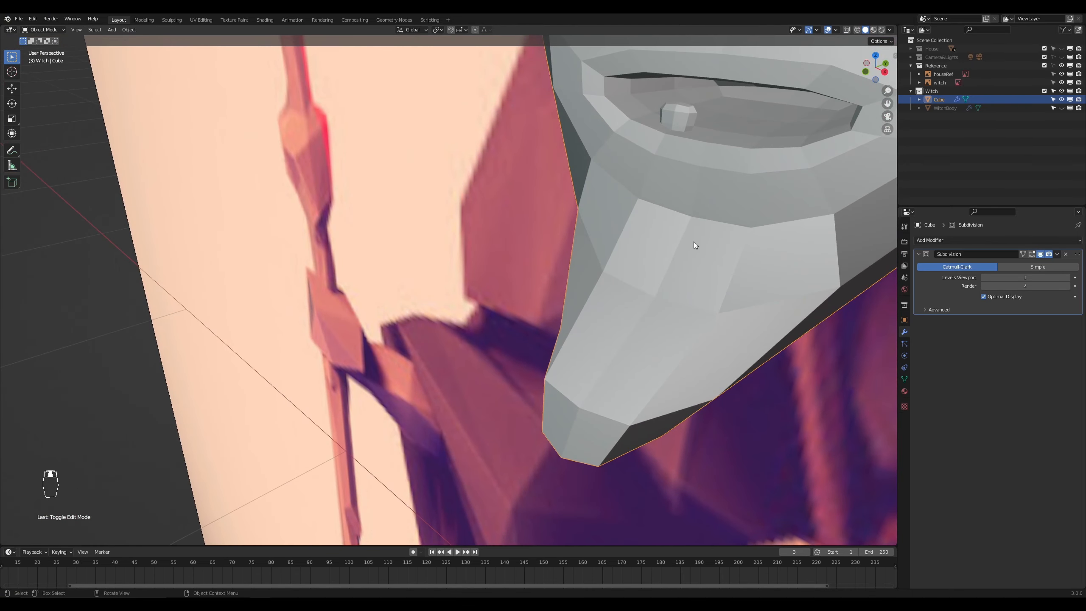
key("Tab")
key("g")
key("y")
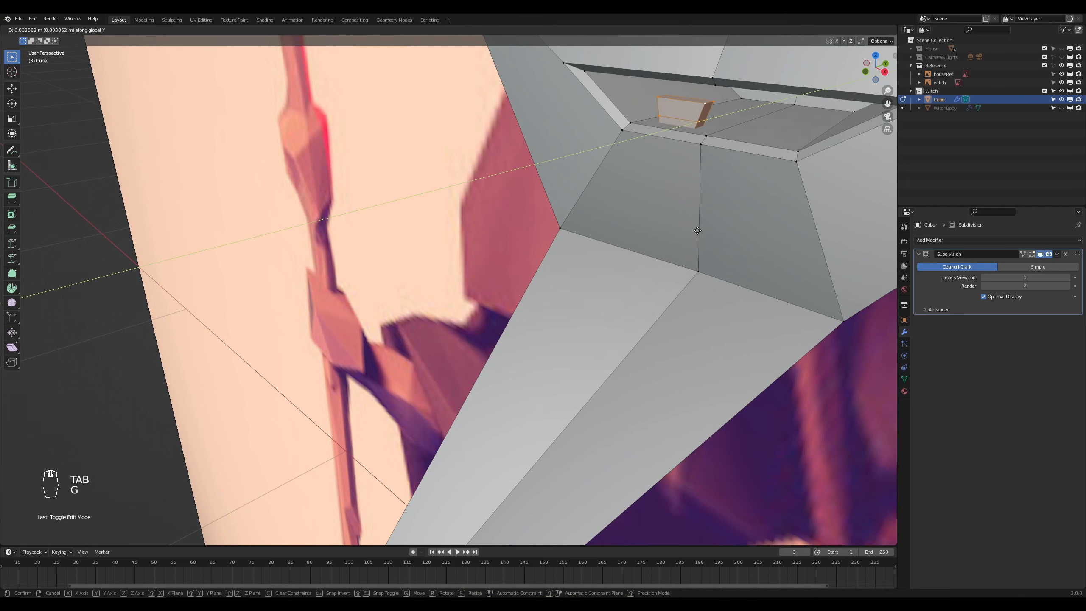
key("Tab")
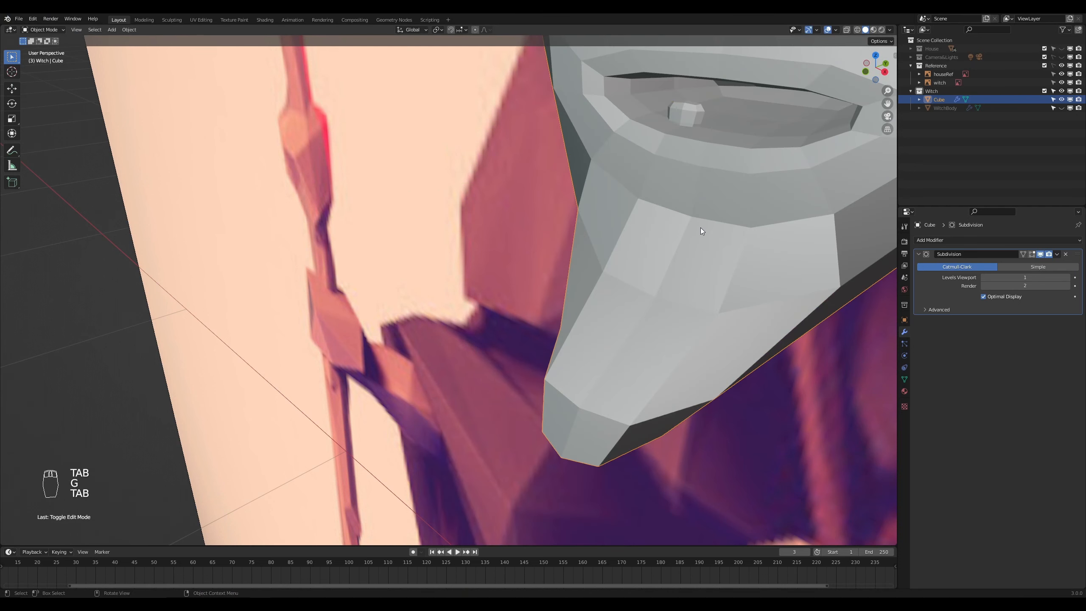
key("Tab")
key("g")
key("y")
key("Tab")
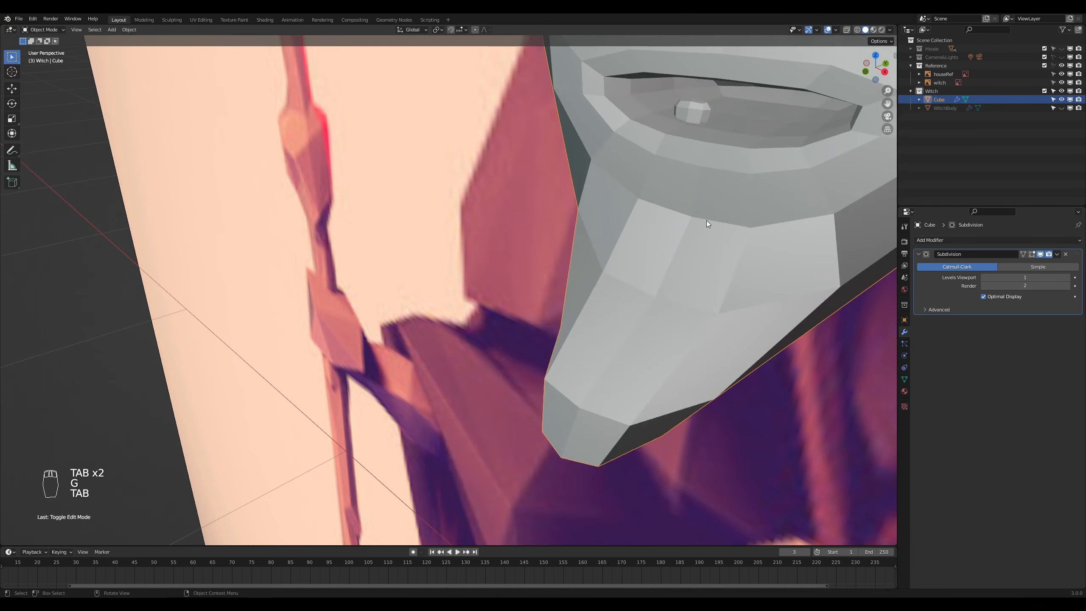
Step: Nudge the tooth slightly up and outward from the mouth's centre line in the front view
key("KP_1")
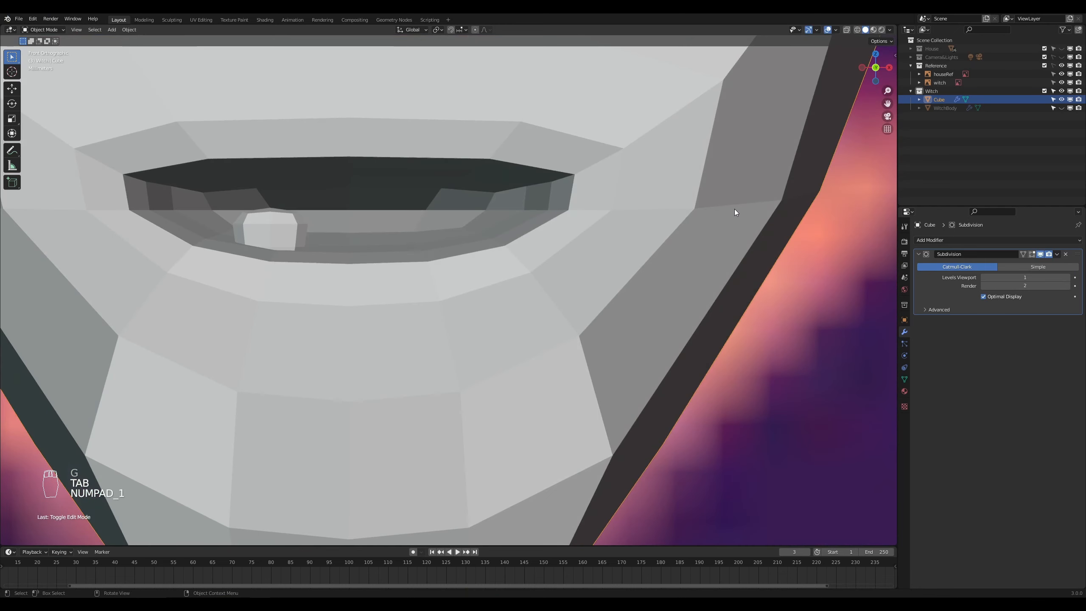
scroll(428, 323, "up", 6)
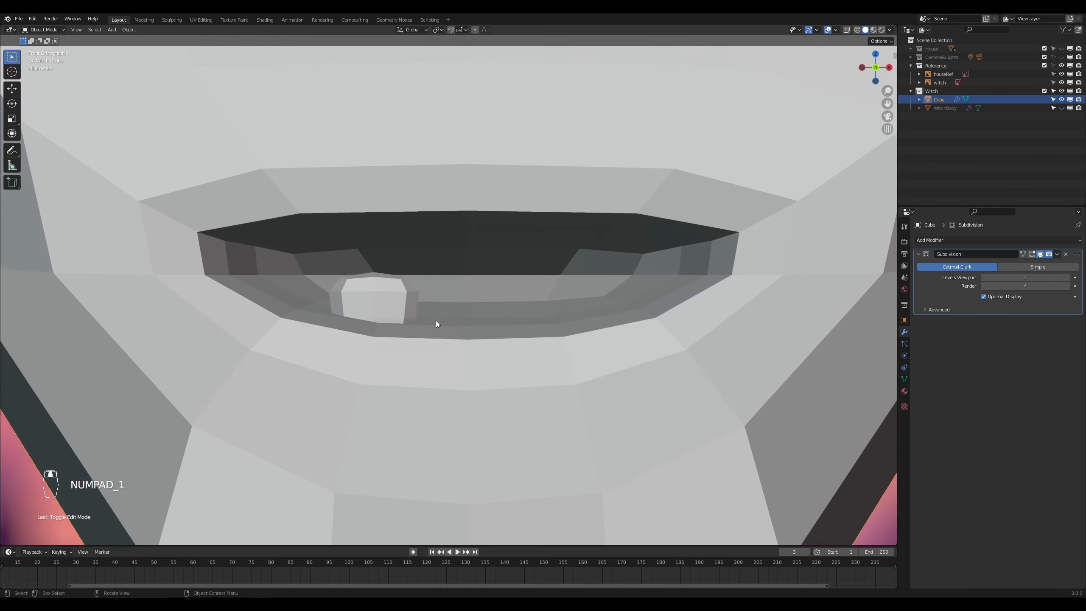
key("Tab")
key("g")
left_click(411, 302)
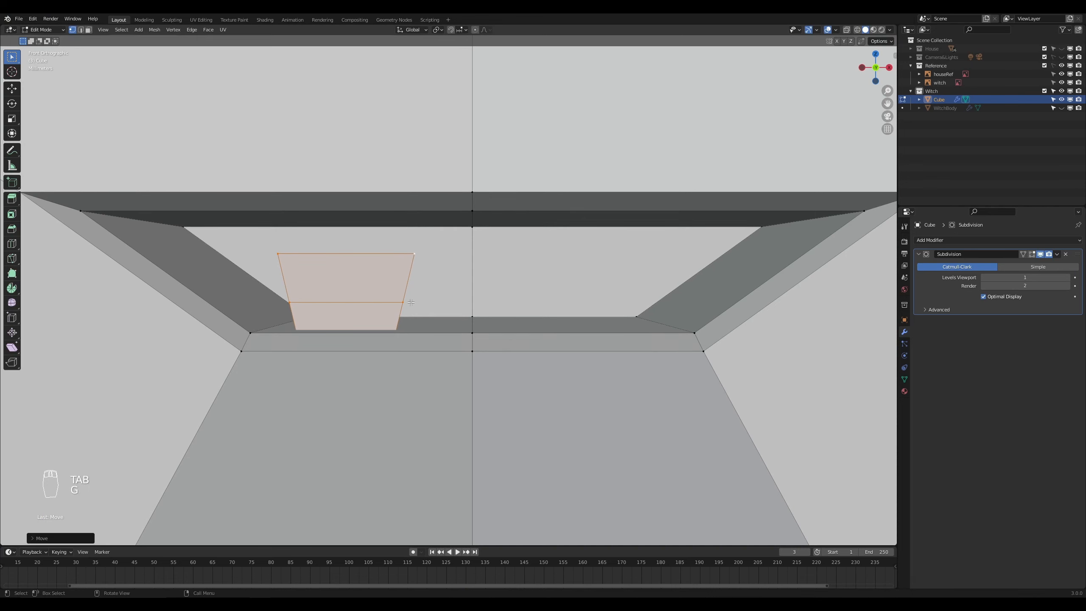
Step: Duplicate the tooth along the X axis to the other side of the lower mouth and scale the copy down slightly
key("shift+d")
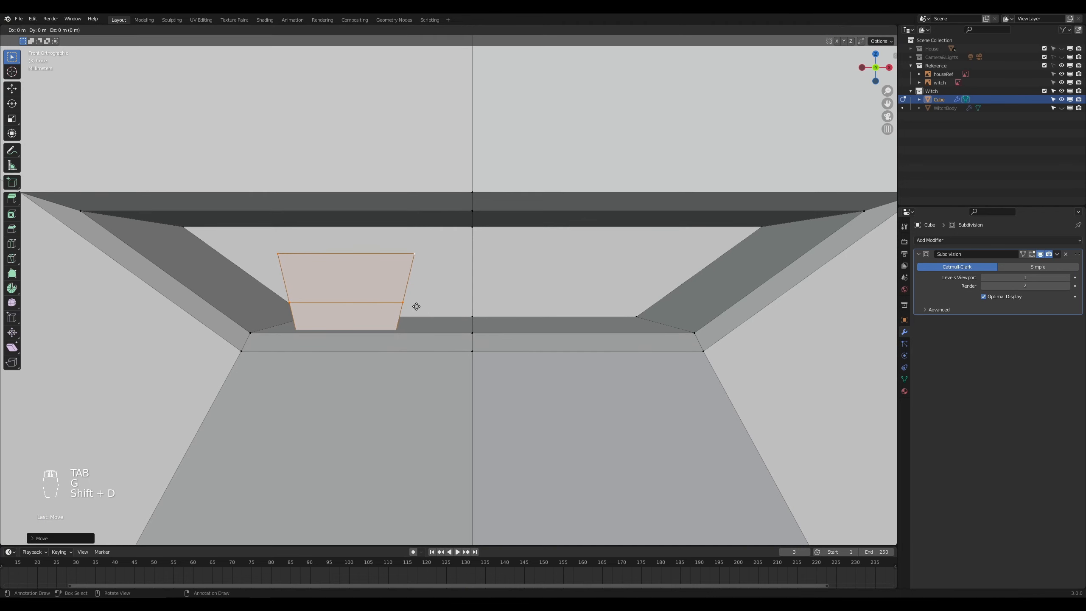
key("g")
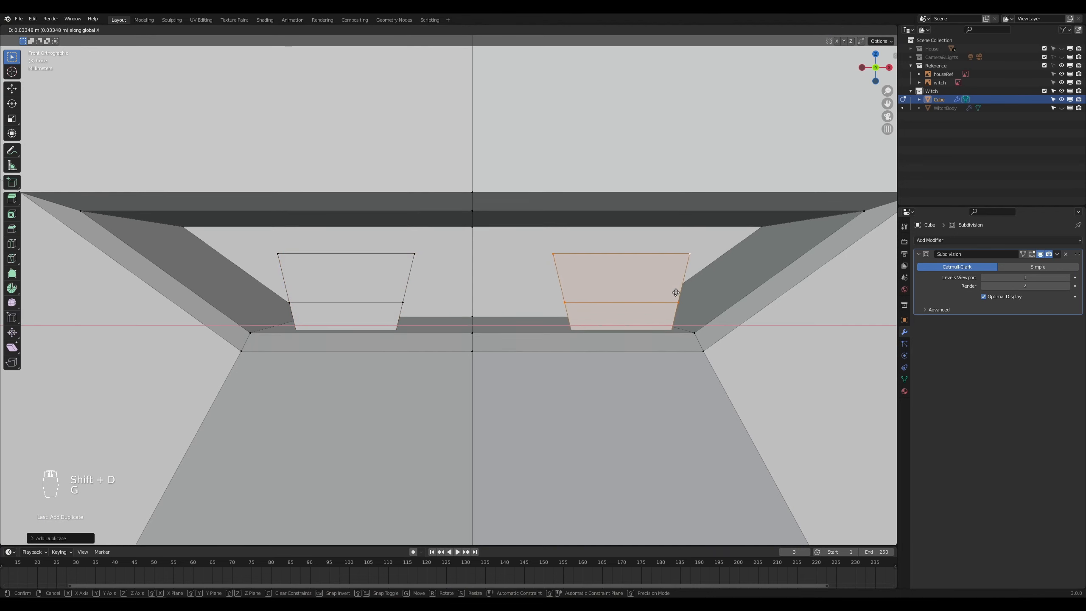
left_click(675, 293)
key("s")
left_click(685, 311)
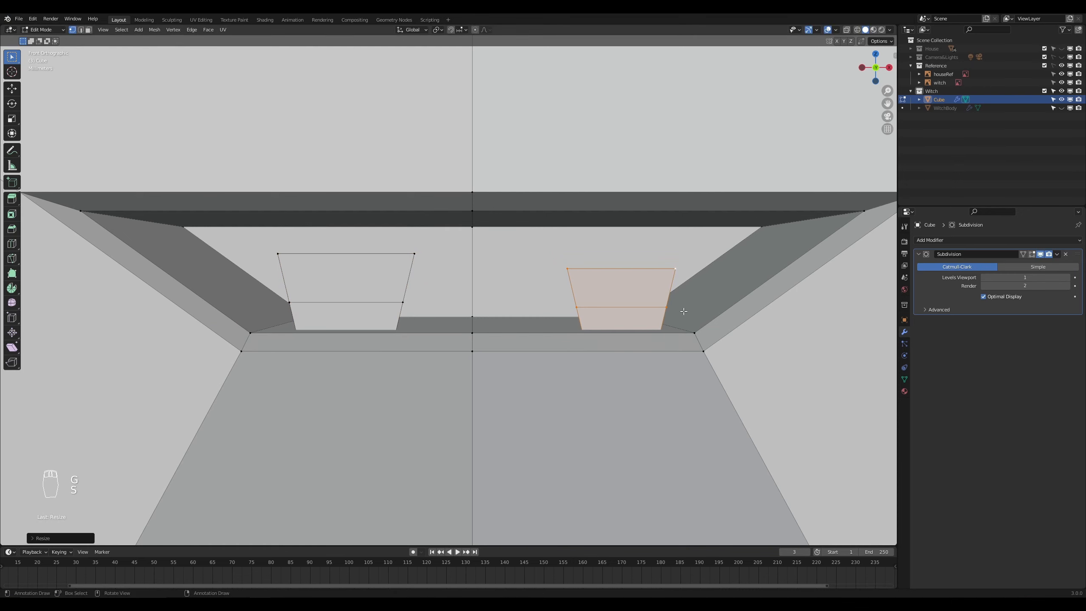
Step: Duplicate the smaller tooth, turn the copy upside down and place it under the upper lip near the mouth's centre
key("shift+d")
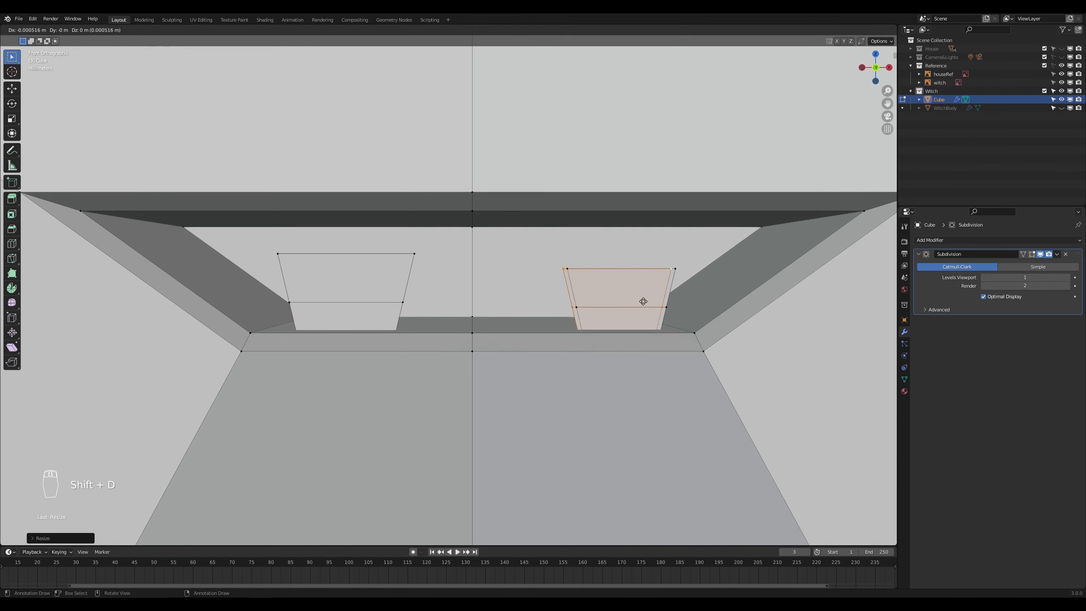
left_click(508, 227)
key("r")
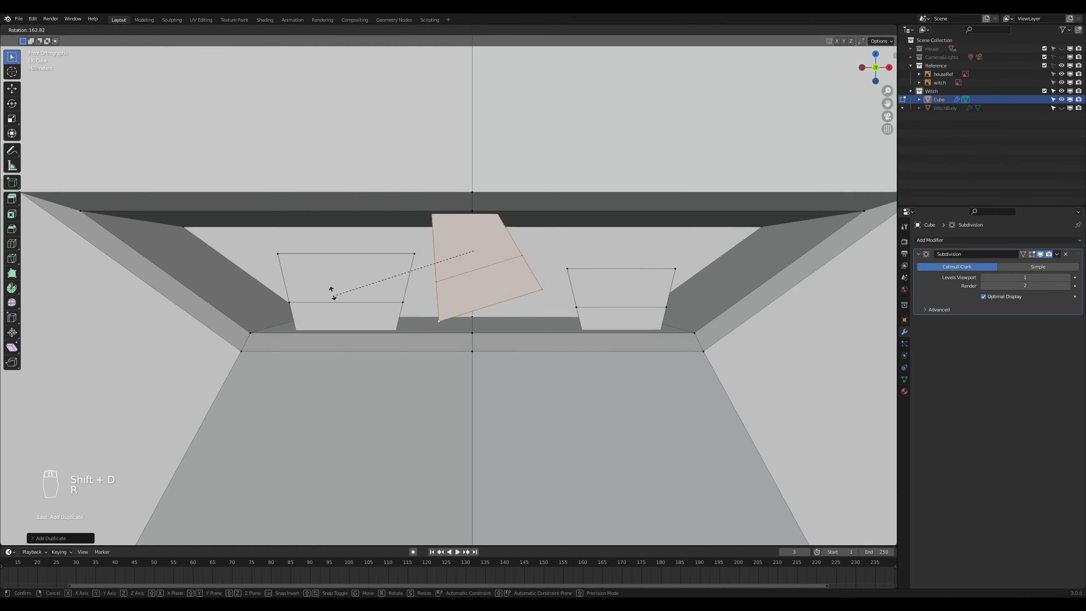
left_click(409, 311)
key("g")
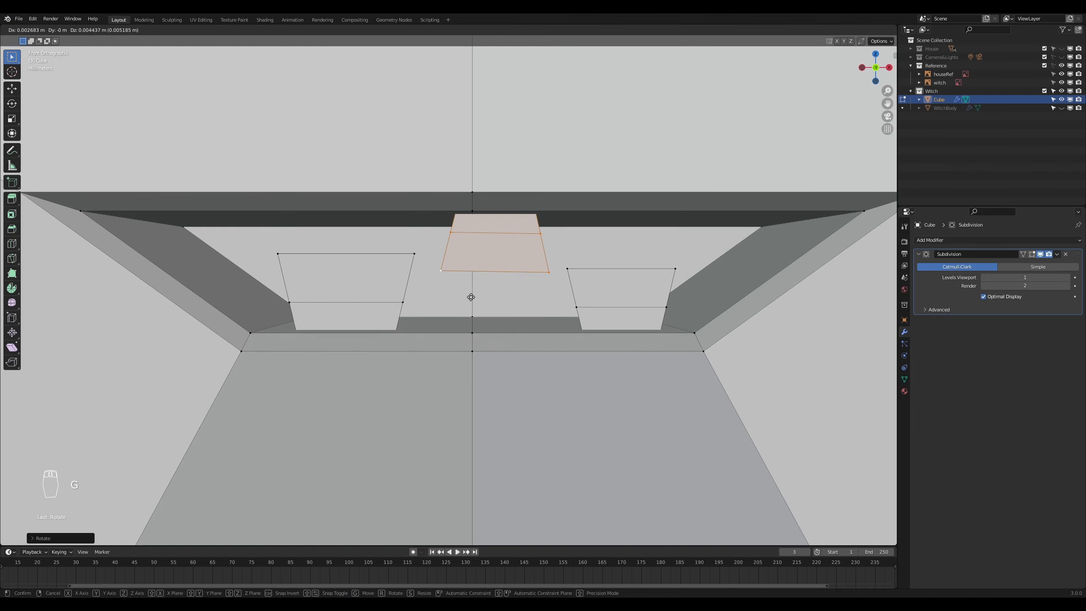
left_click(466, 295)
Step: Lower the upper tooth slightly along the Z axis so more of it hangs below the upper lip
key("Tab")
scroll(553, 336, "down", 3)
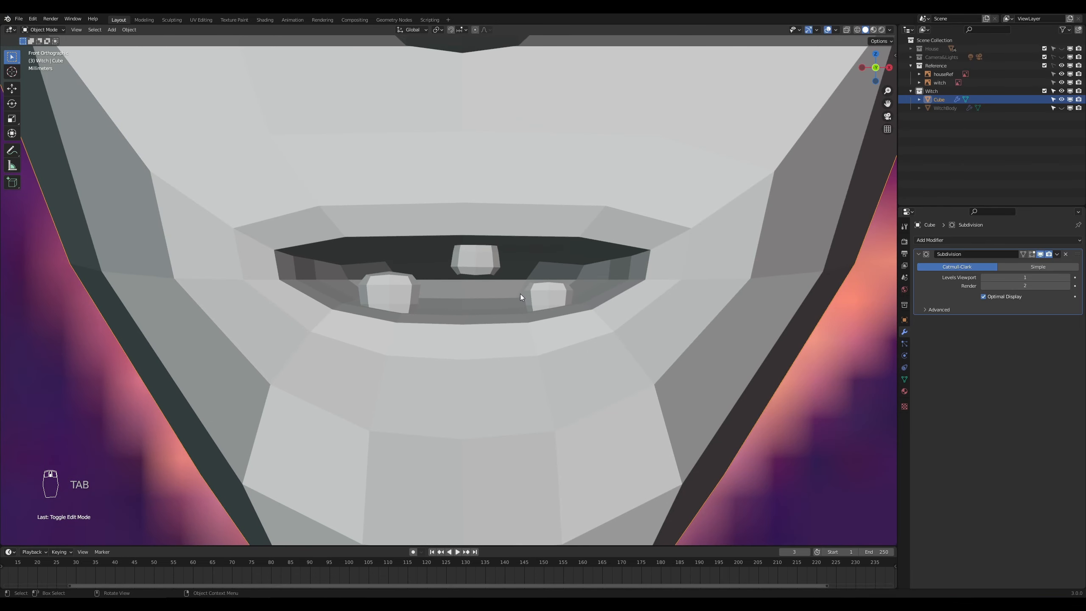
key("Tab")
key("g")
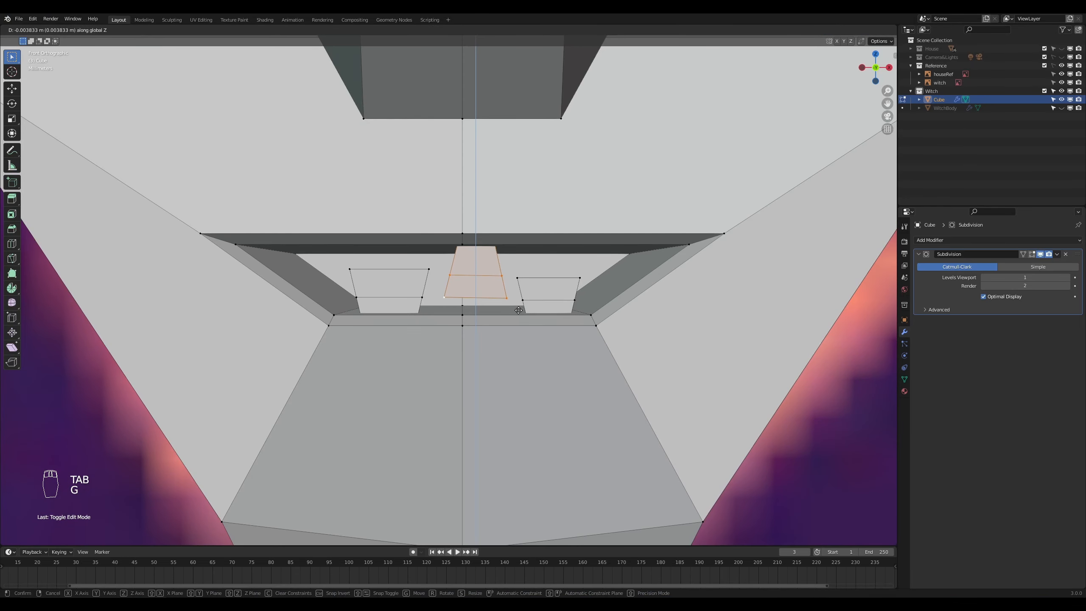
left_click(514, 303)
Step: Inspect the smoothed head and its three teeth from the side and from the front against the witch reference
scroll(528, 307, "down", 8)
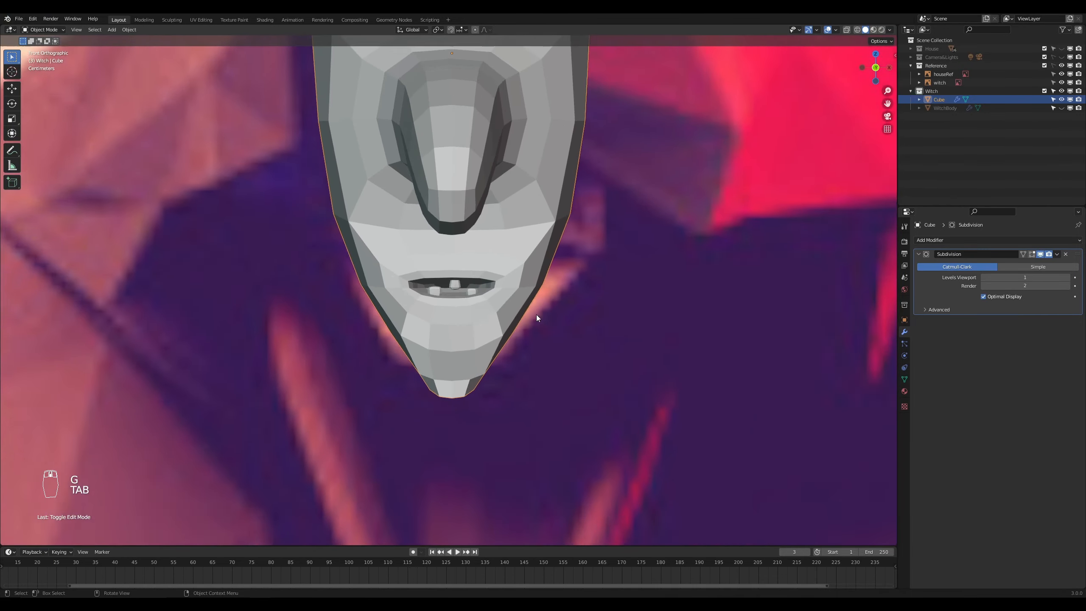
key("Tab")
scroll(526, 323, "down", 3)
scroll(506, 330, "up", 2)
middle_click_drag(506, 330, 436, 341)
scroll(448, 341, "up", 6)
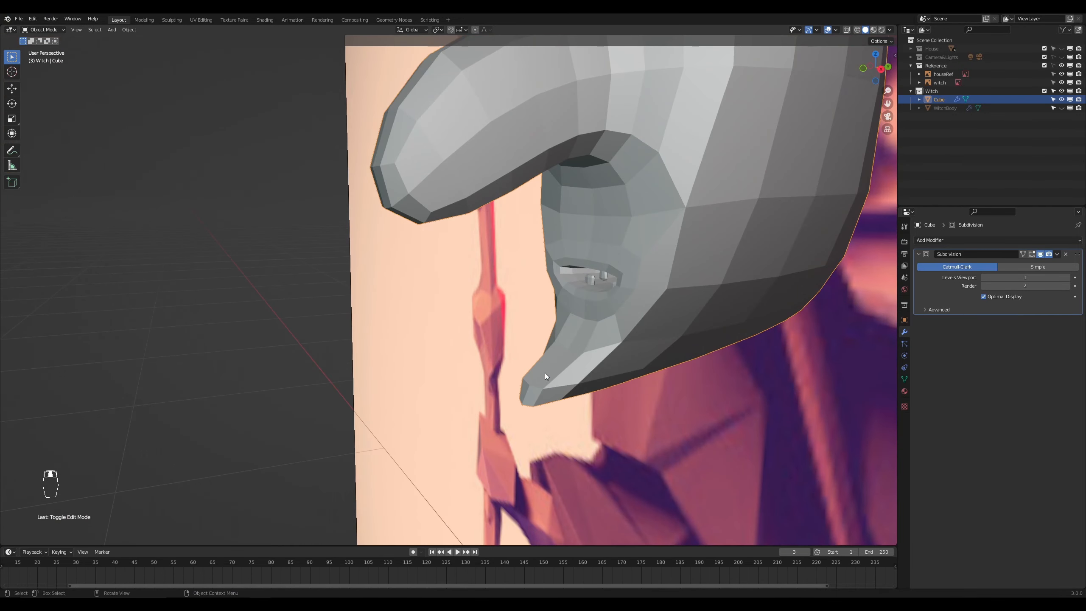
scroll(536, 370, "down", 2)
scroll(585, 406, "down", 2)
key("KP_1")
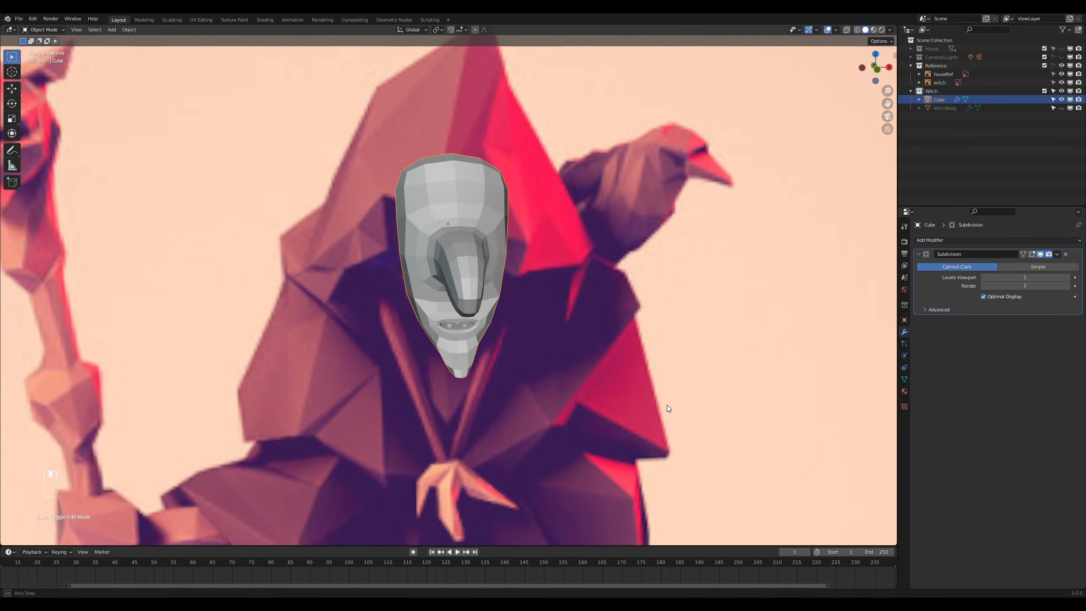
scroll(661, 400, "up", 2)
scroll(660, 399, "down", 4)
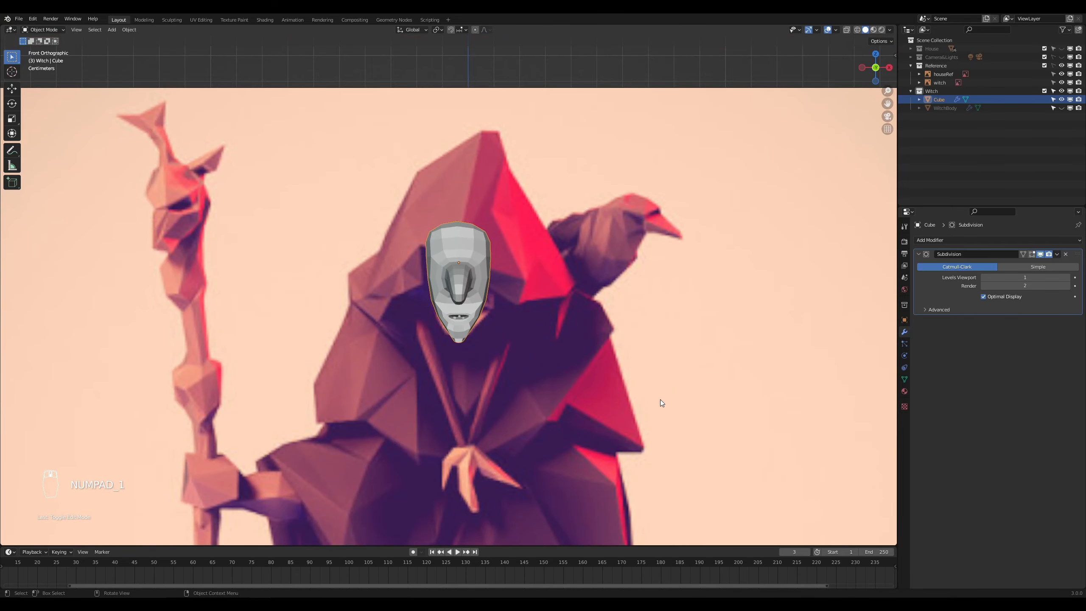
scroll(660, 400, "down", 1)
Step: Set the Subdivision render level to 1 on both the head and the WitchBody object
left_click(983, 286)
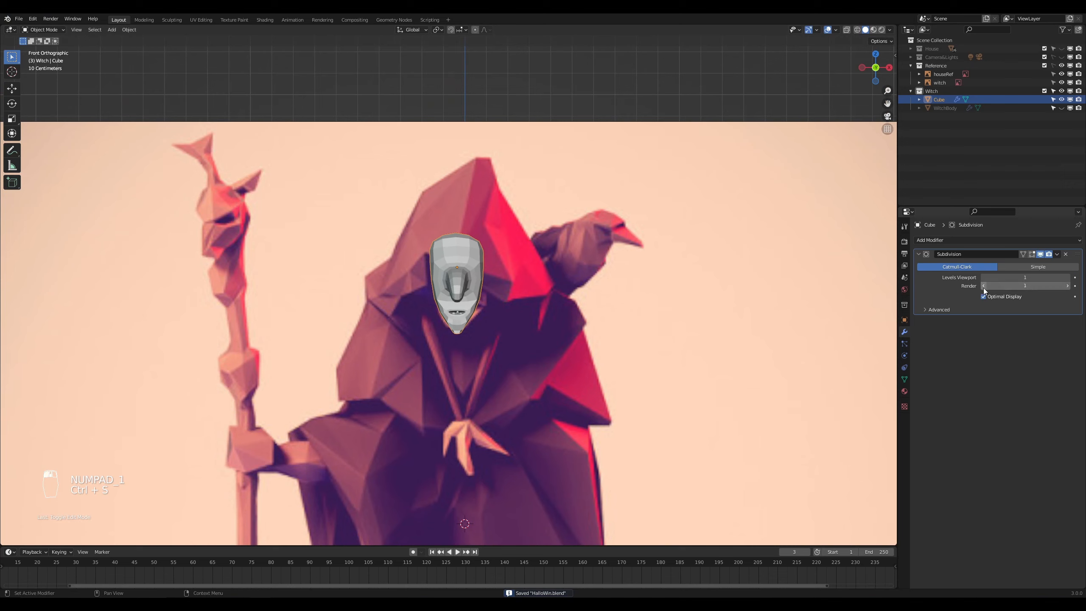
left_click(944, 108)
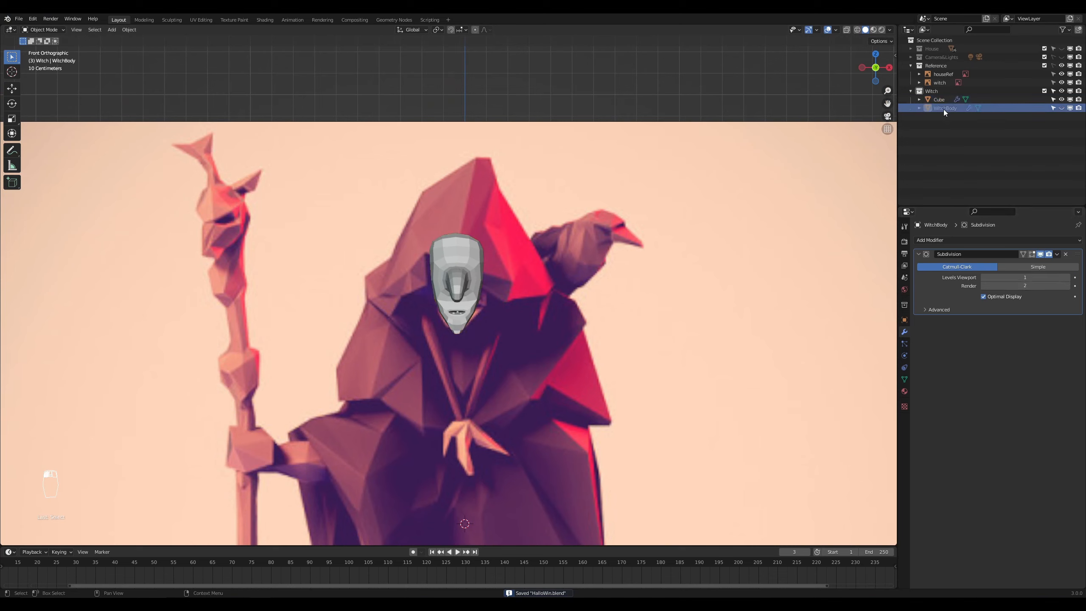
left_click(983, 286)
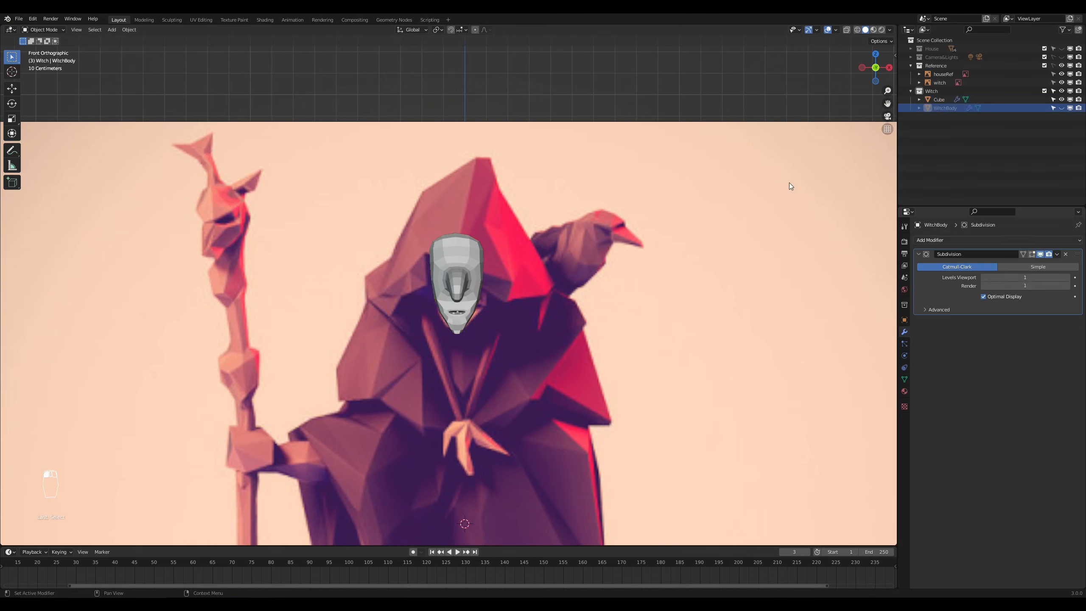
Step: Unhide the WitchBody object and rename the Cube head object as WitchFace
left_click(1063, 108)
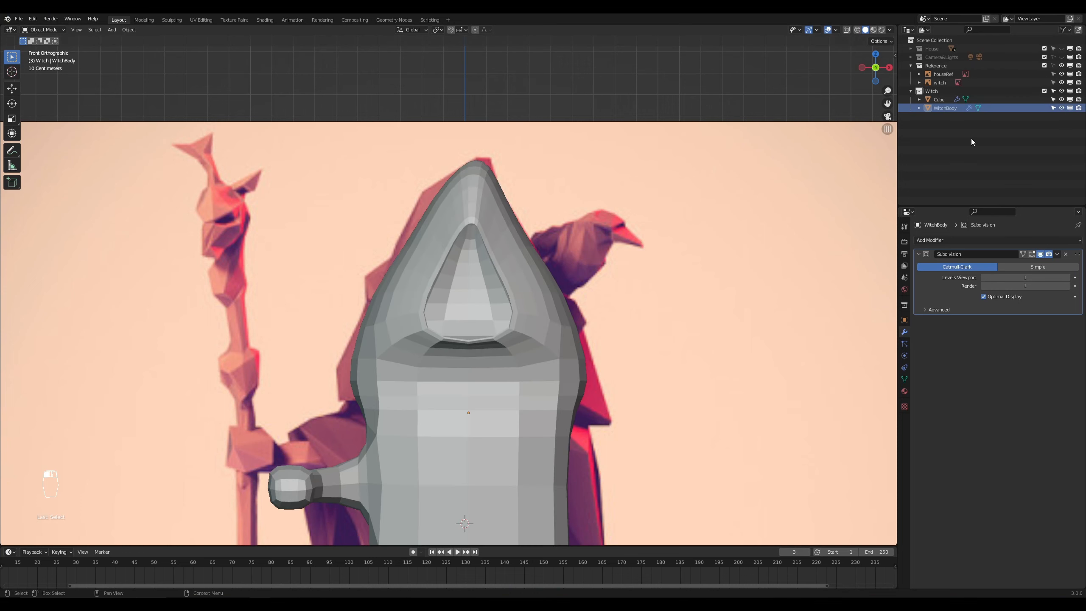
double_click(940, 100)
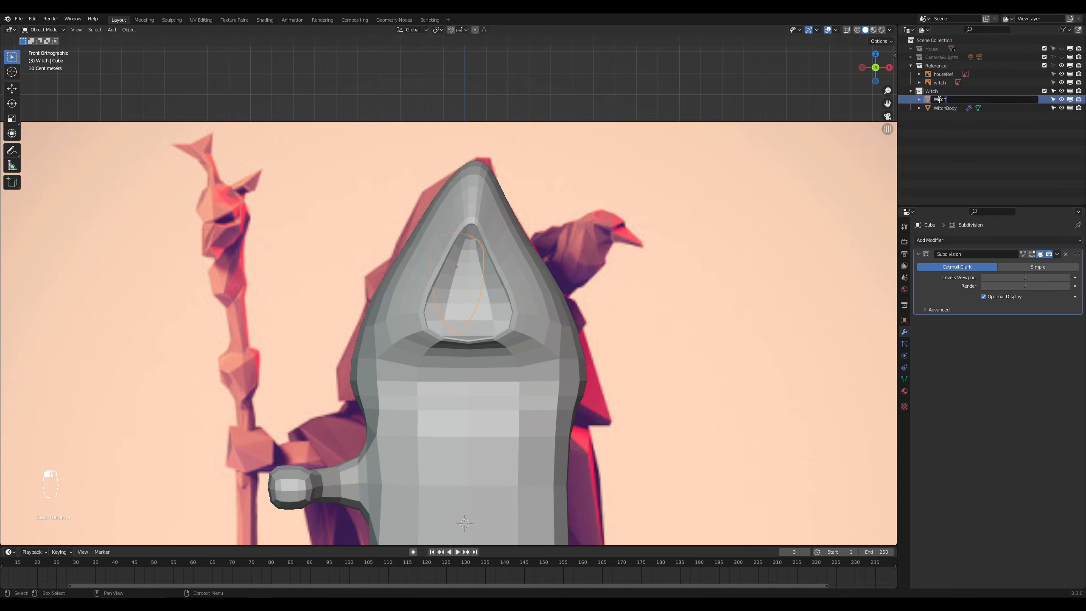
key("Return")
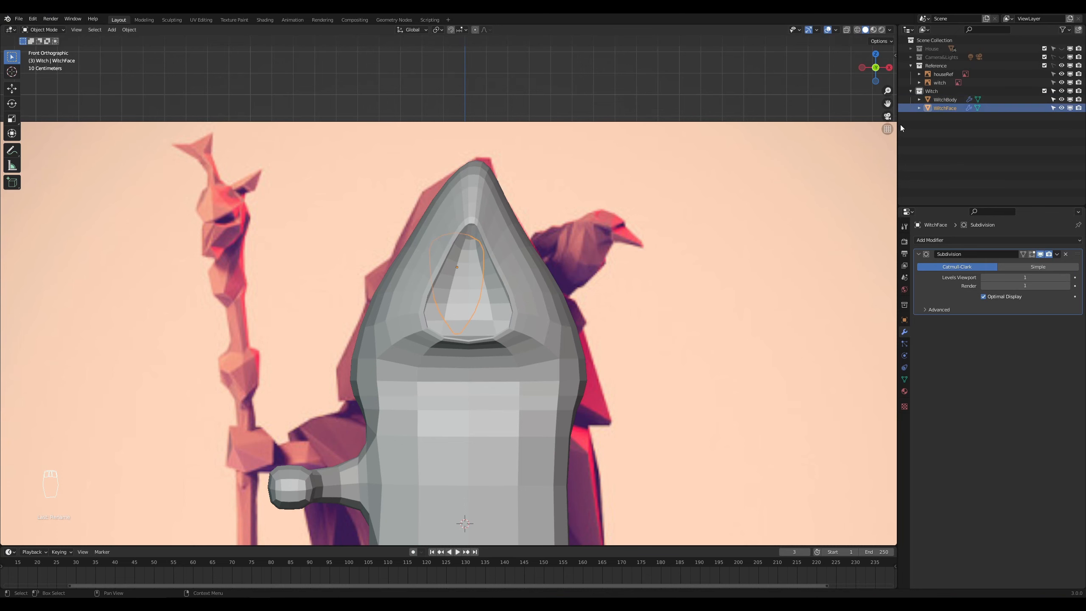
Step: Move the WitchFace forward along the Y axis until it shows in the hood opening
middle_click_drag(684, 356, 605, 376)
key("g")
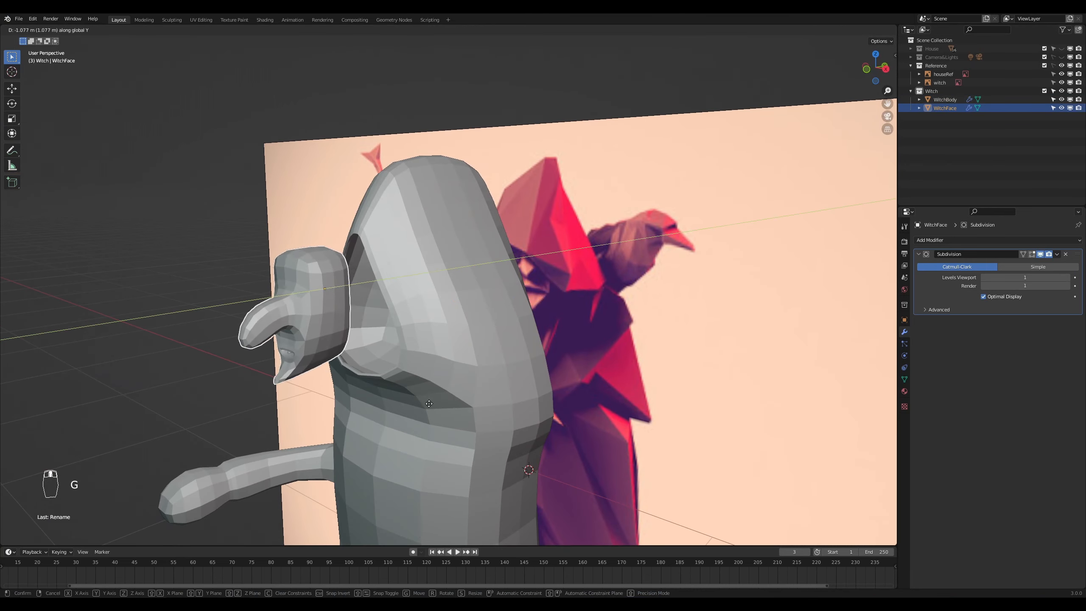
left_click(498, 408)
Step: Centre the face in the hood along the X axis and scale it up slightly
key("KP_1")
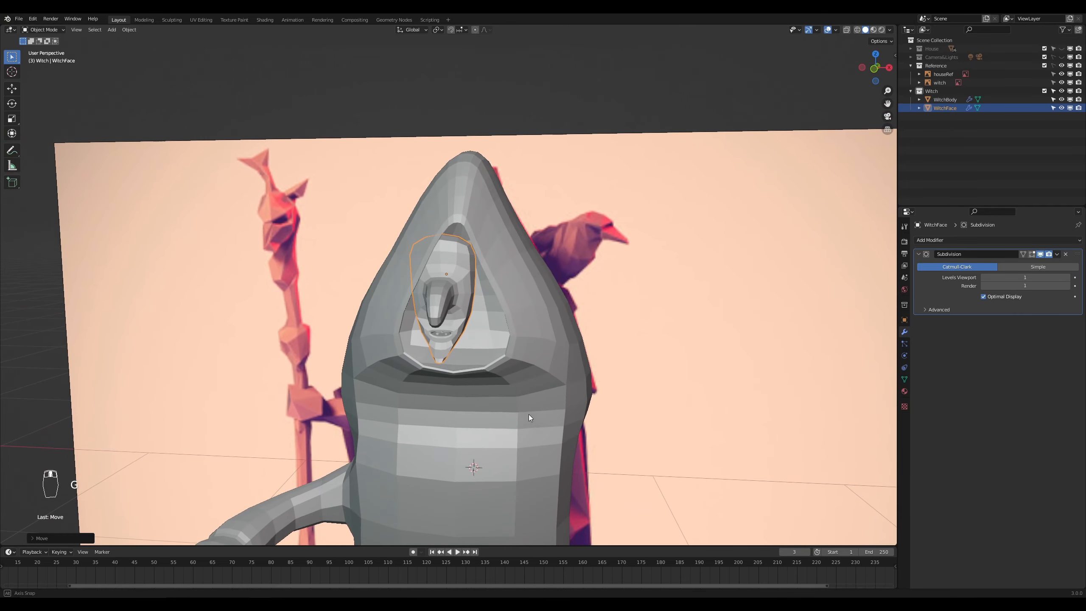
key("g")
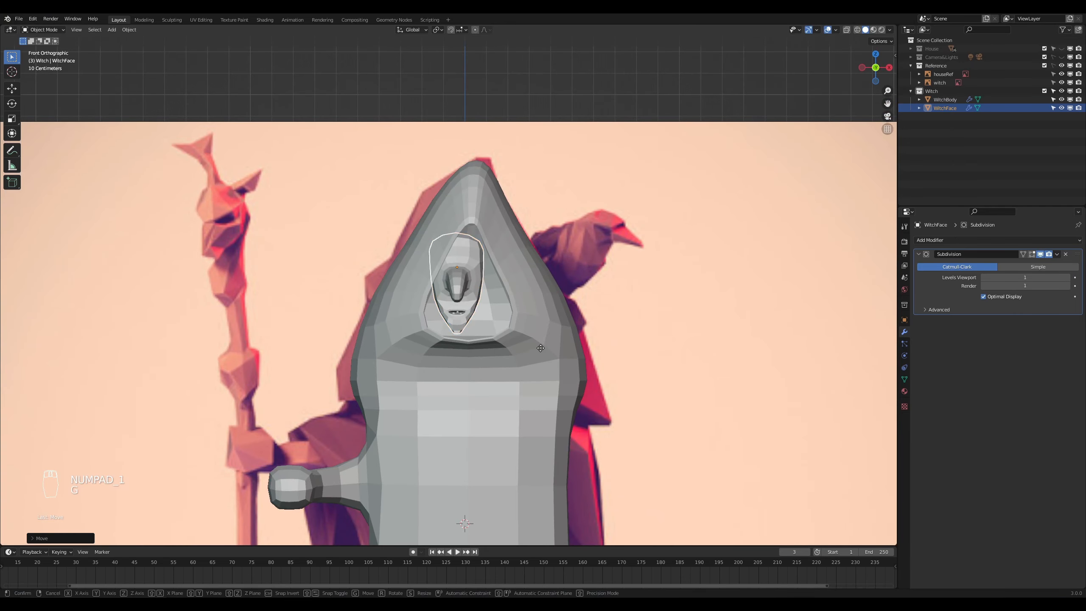
key("x")
key("s")
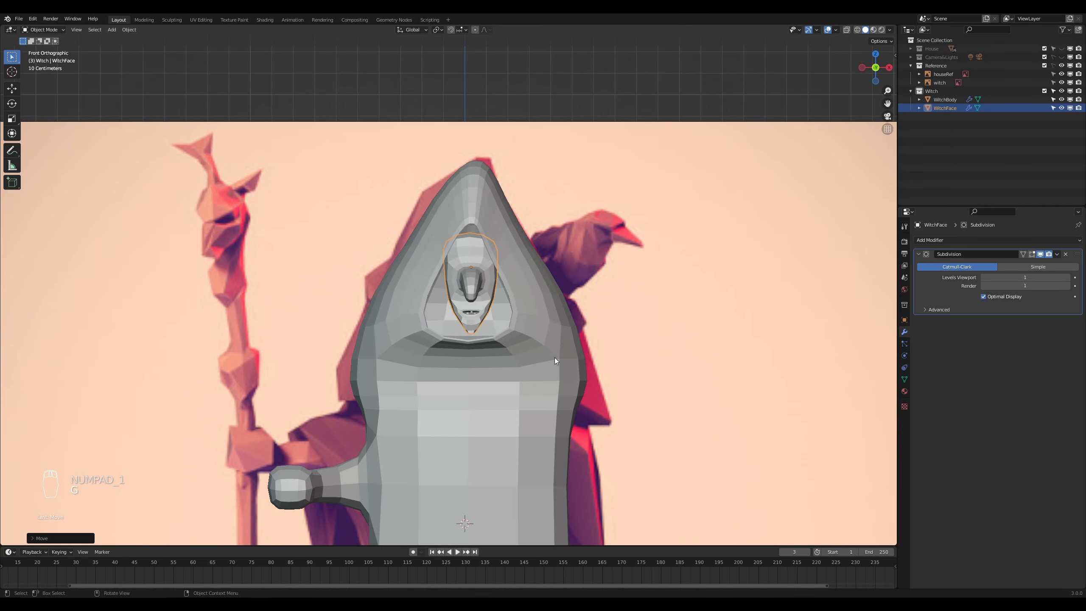
left_click(590, 388)
Step: Adjust the face's depth along the Y axis and its height along the Z axis so the nose projects from the hood
middle_click_drag(636, 396, 587, 401)
key("g")
key("y")
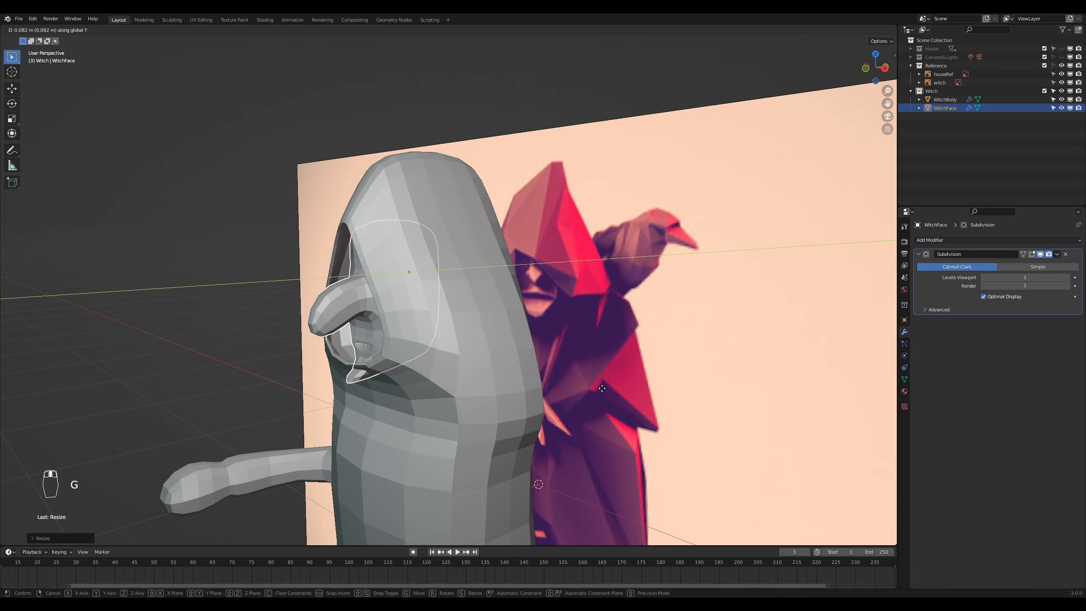
left_click(564, 405)
scroll(541, 413, "up", 2)
key("g")
key("z")
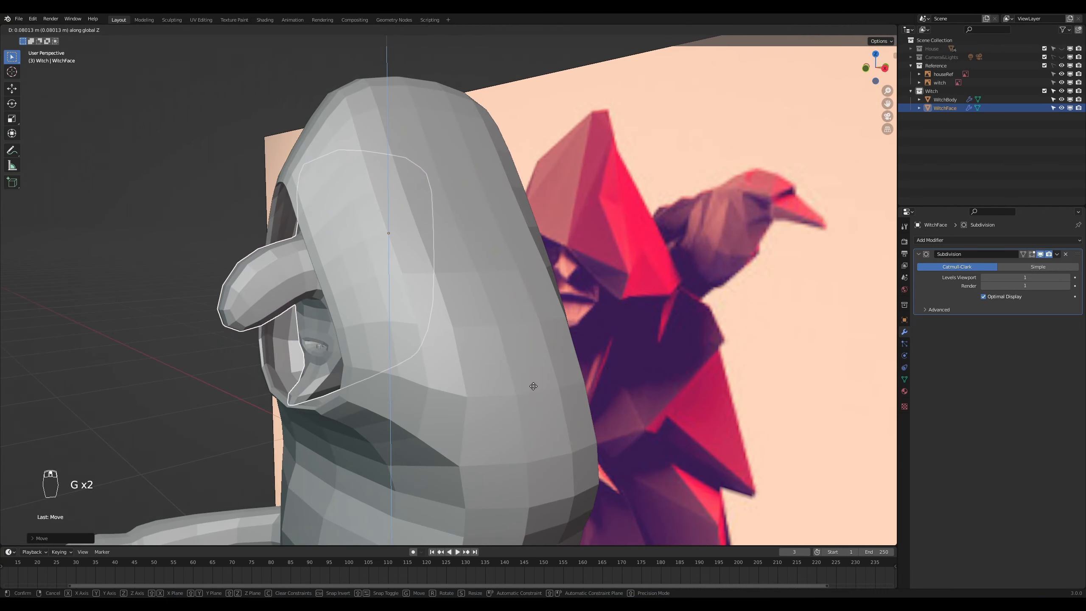
left_click(505, 414)
Step: Rotate the WitchFace about the X axis, refining its tilt in the right side view to follow the hood opening
mouse_move(501, 416)
middle_mouse_down()
mouse_move(555, 412)
mouse_move(486, 423)
middle_mouse_up()
key("r")
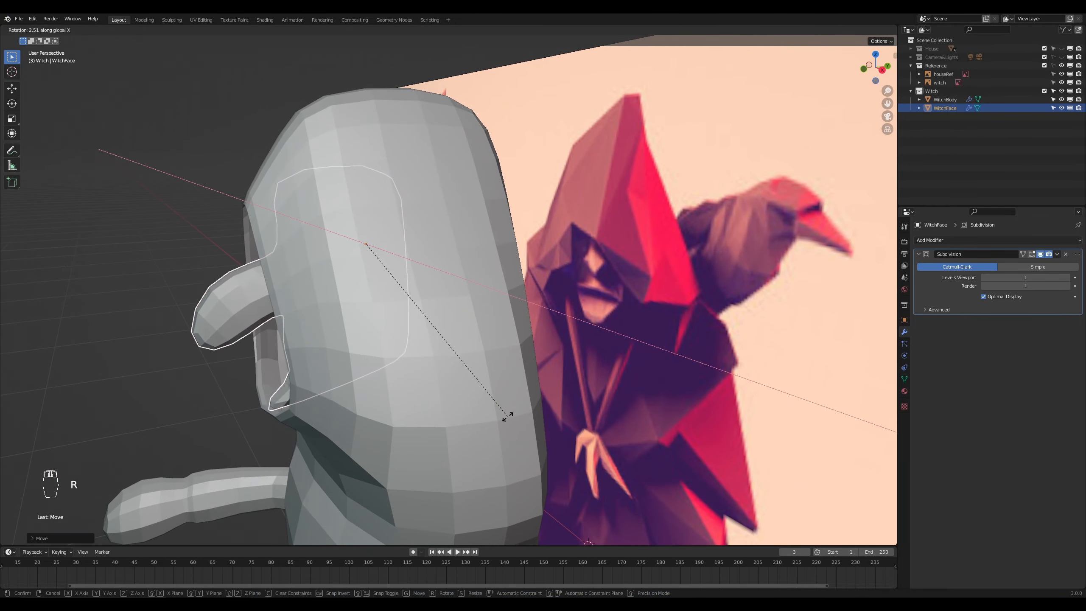
left_click(507, 406)
key("KP_3")
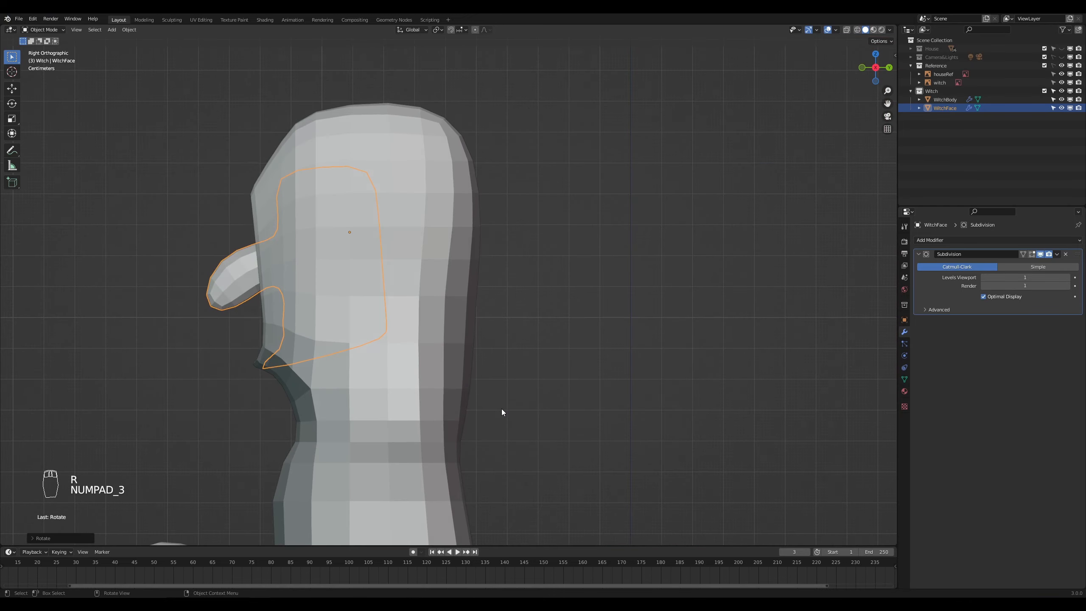
key("r")
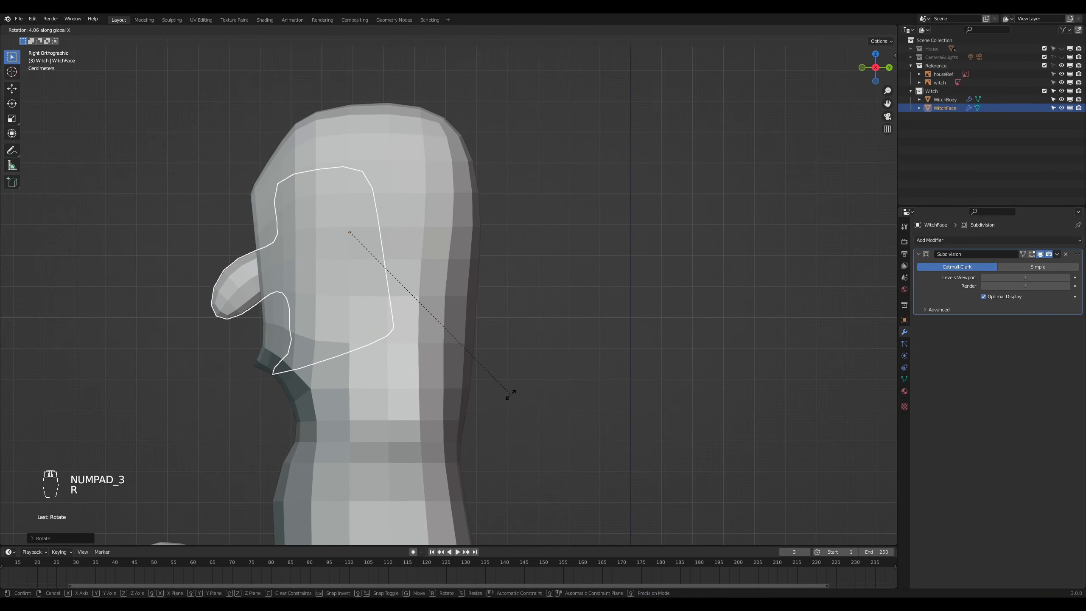
left_click(507, 384)
Step: Resize the WitchFace and reposition it inside the hood so the nose projects from the opening
middle_click_drag(492, 421, 633, 446, "shift")
key("s")
left_click(617, 424)
key("g")
left_click(708, 422)
key("g")
left_click(660, 447)
Step: Open the WitchBody mesh for editing in wireframe shading, select the centre vertex below the hood opening, and hide the WitchFace
scroll(691, 434, "up", 3)
scroll(632, 446, "down", 2)
left_click(552, 445)
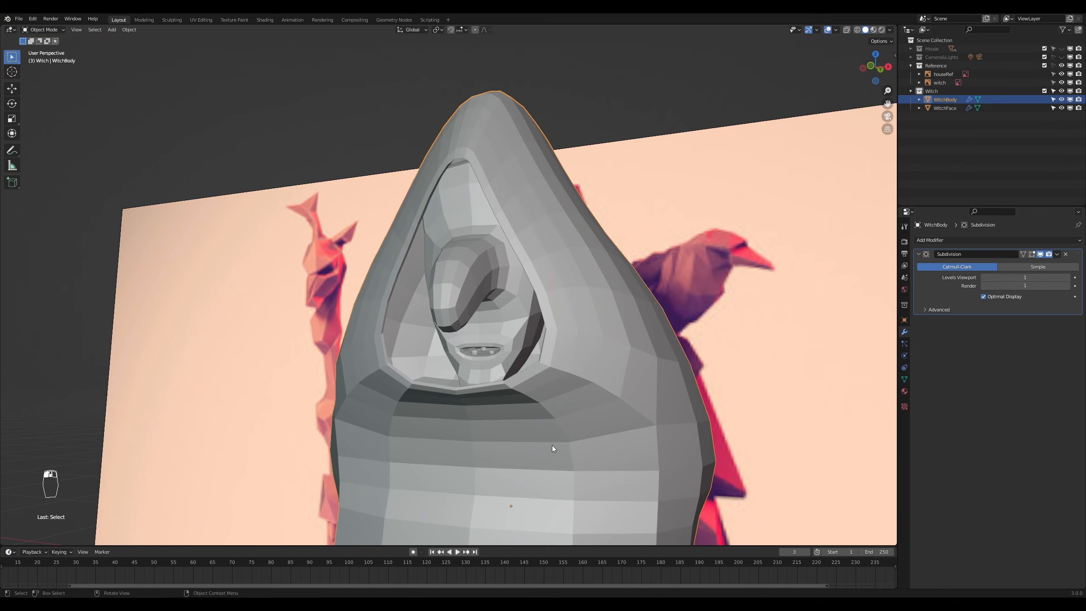
scroll(543, 445, "up", 2)
scroll(543, 449, "up", 1)
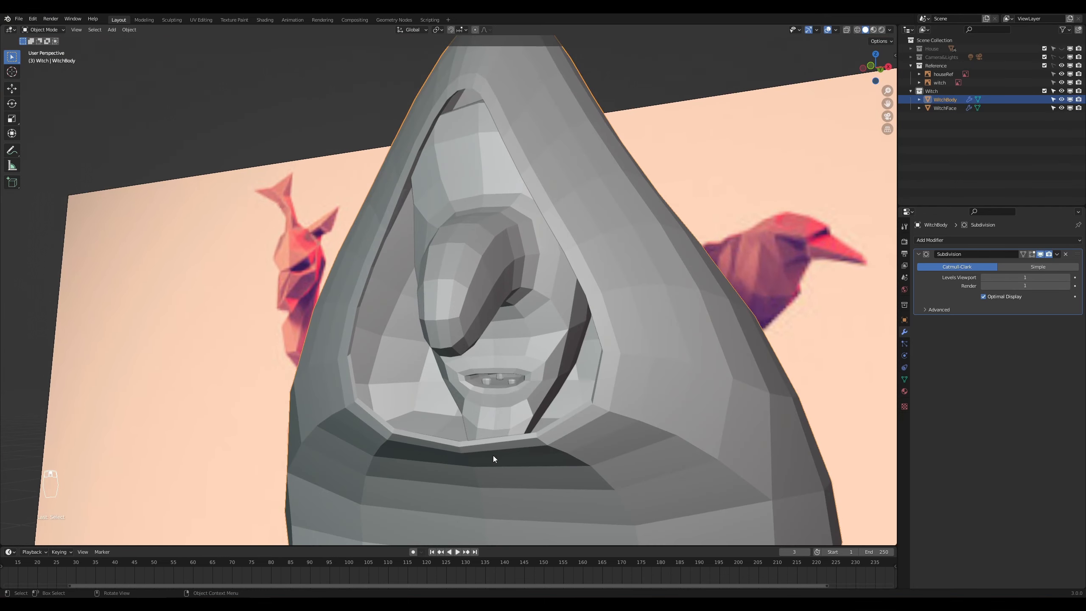
key("Tab")
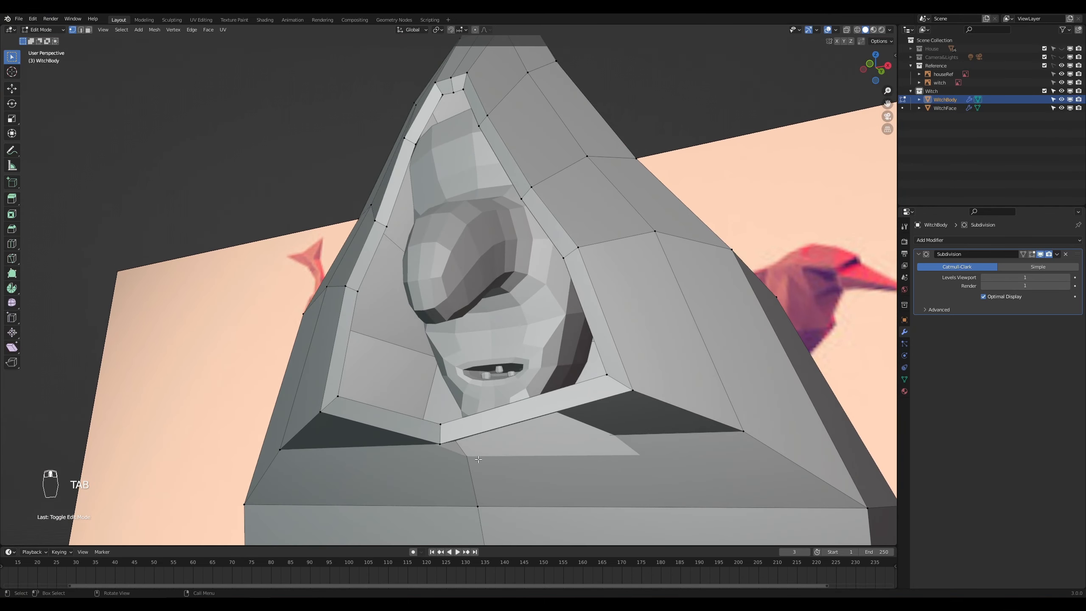
left_click(466, 459)
middle_click_drag(466, 459, 563, 449)
key("z")
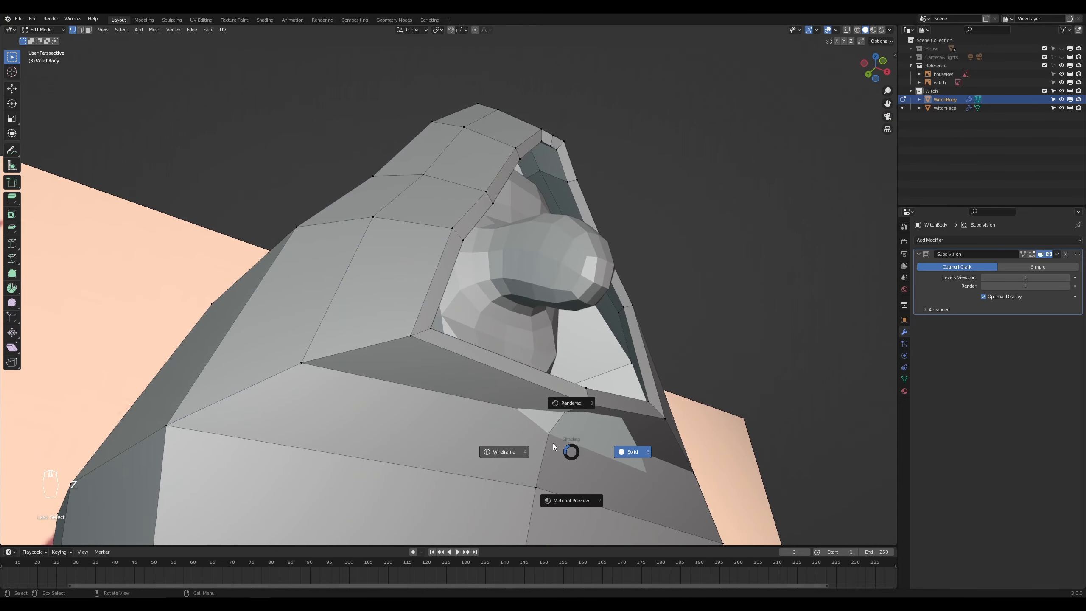
left_click(512, 453)
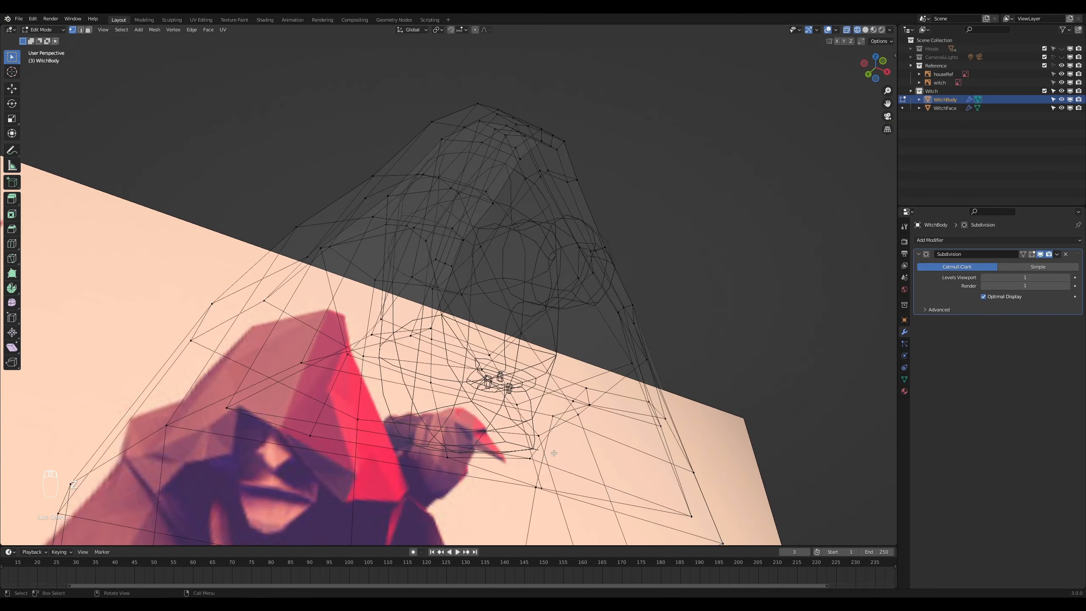
left_click(1062, 108)
Step: Lower the selected centre vertex beneath the hood opening and return to solid shading
middle_click_drag(691, 412, 664, 459)
middle_click_drag(589, 488, 645, 487)
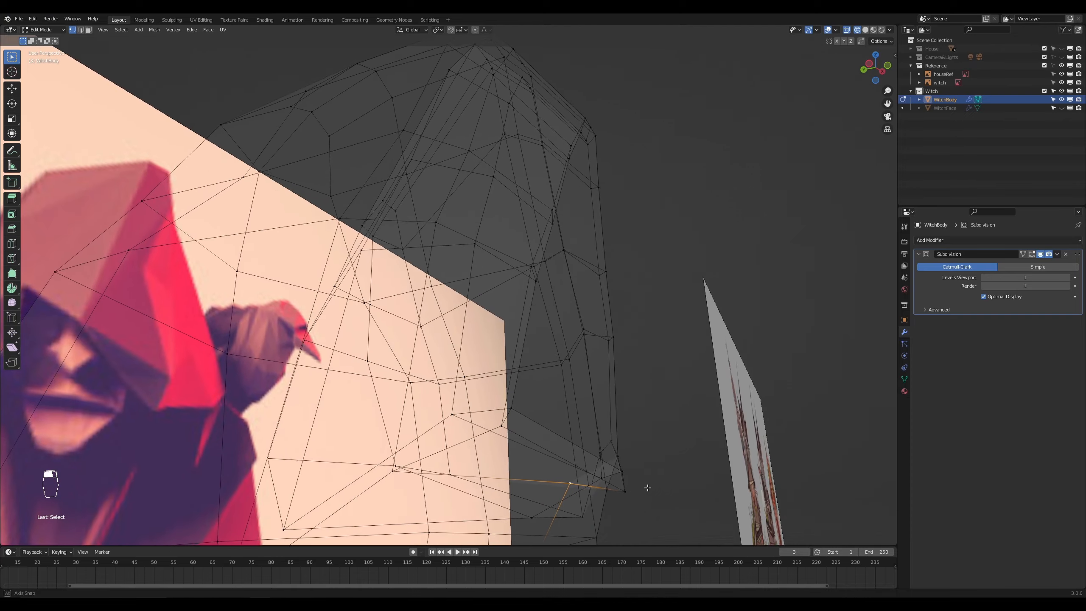
key("g")
left_click(643, 528)
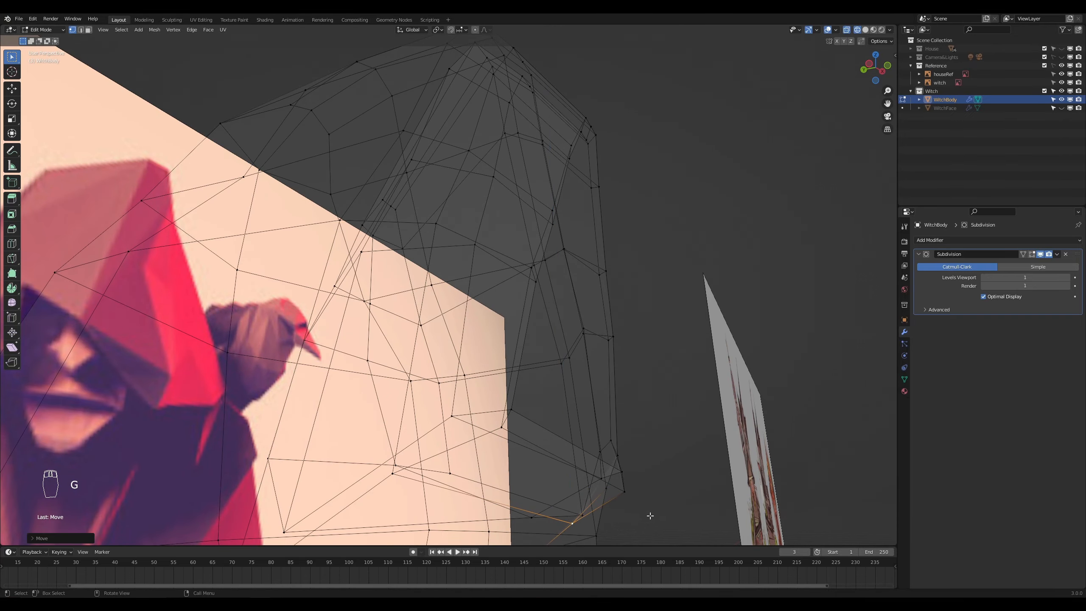
key("z")
left_click(707, 510)
Step: Select the bottom centre vertices of the hood opening and move them along the Z axis
mouse_move(693, 501)
middle_mouse_down()
mouse_move(626, 496)
mouse_move(616, 519)
mouse_move(632, 43)
middle_mouse_up()
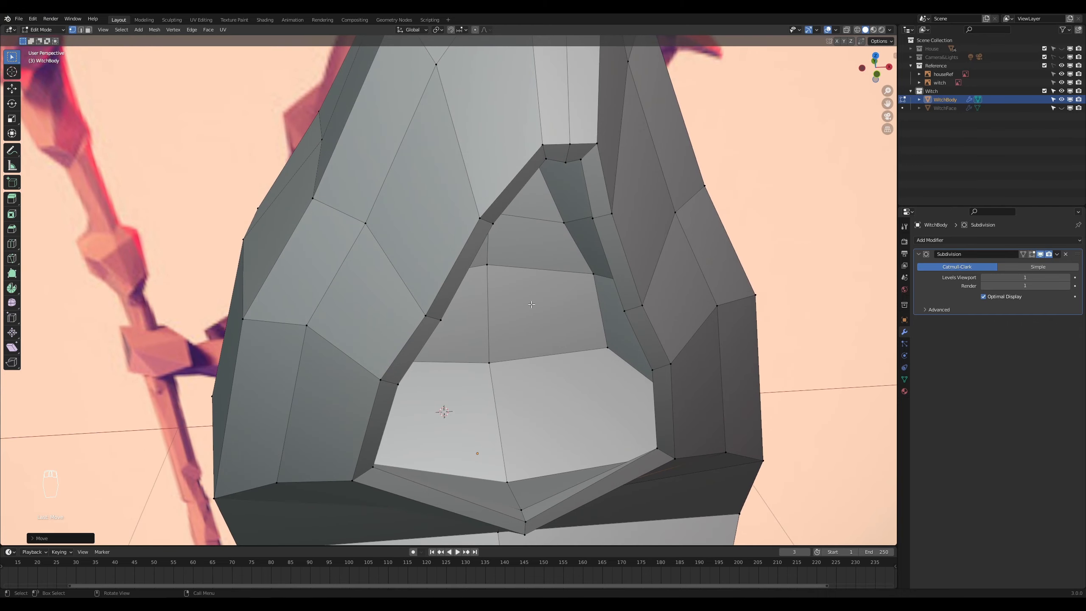
middle_click_drag(529, 428, 493, 441)
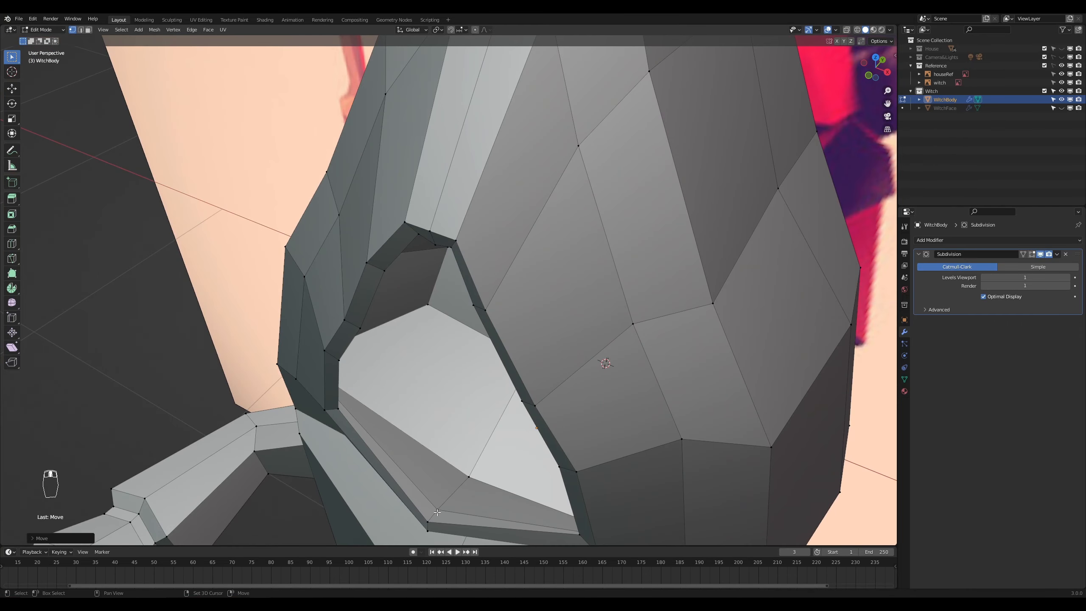
middle_click_drag(467, 506, 535, 452)
key("g")
key("z")
left_click(507, 454)
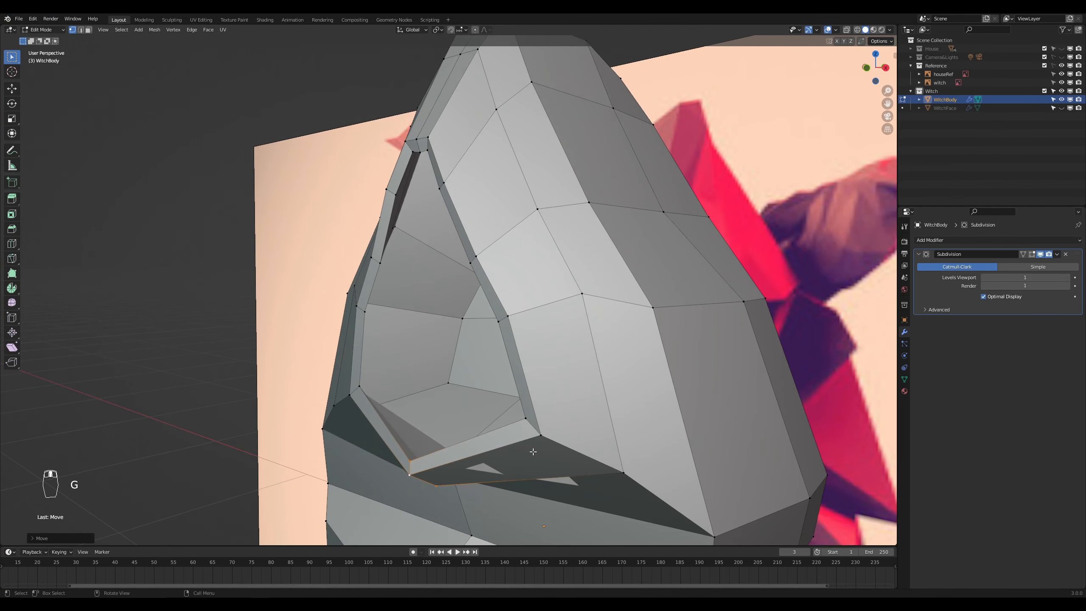
Step: Push the opening's bottom centre vertices back about 0.097 m along Y and raise them about 0.029 m along Z
key("g")
key("y")
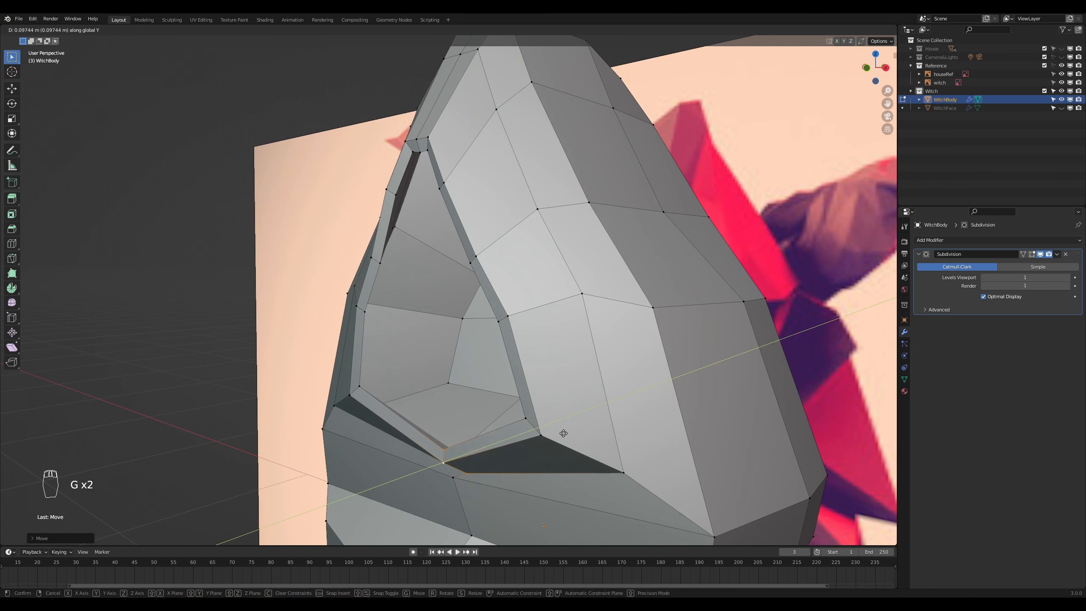
left_click(563, 433)
key("g")
key("z")
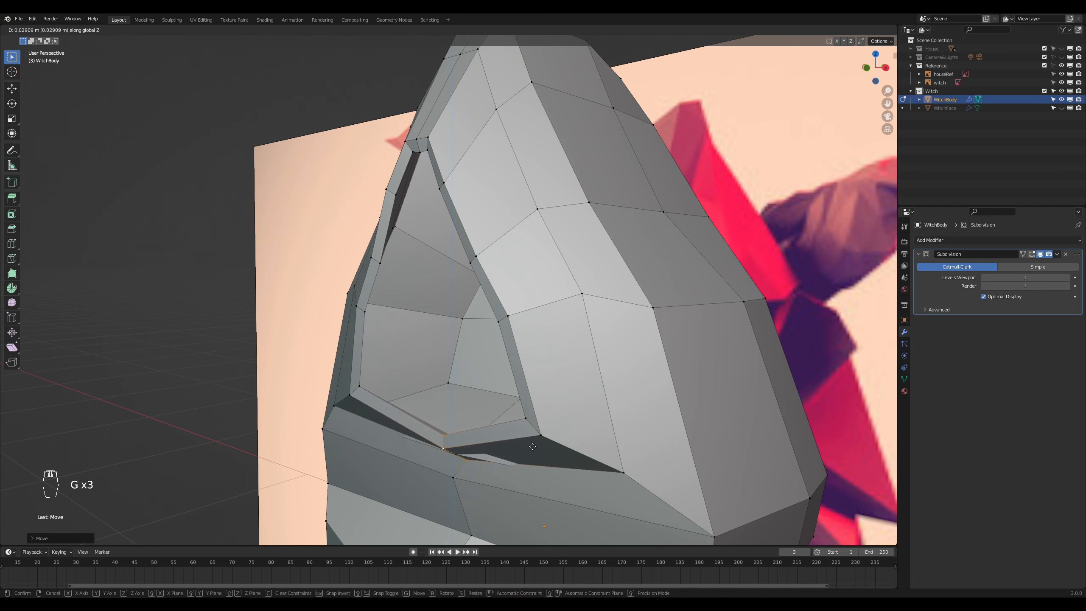
left_click(532, 446)
middle_click_drag(532, 446, 547, 487)
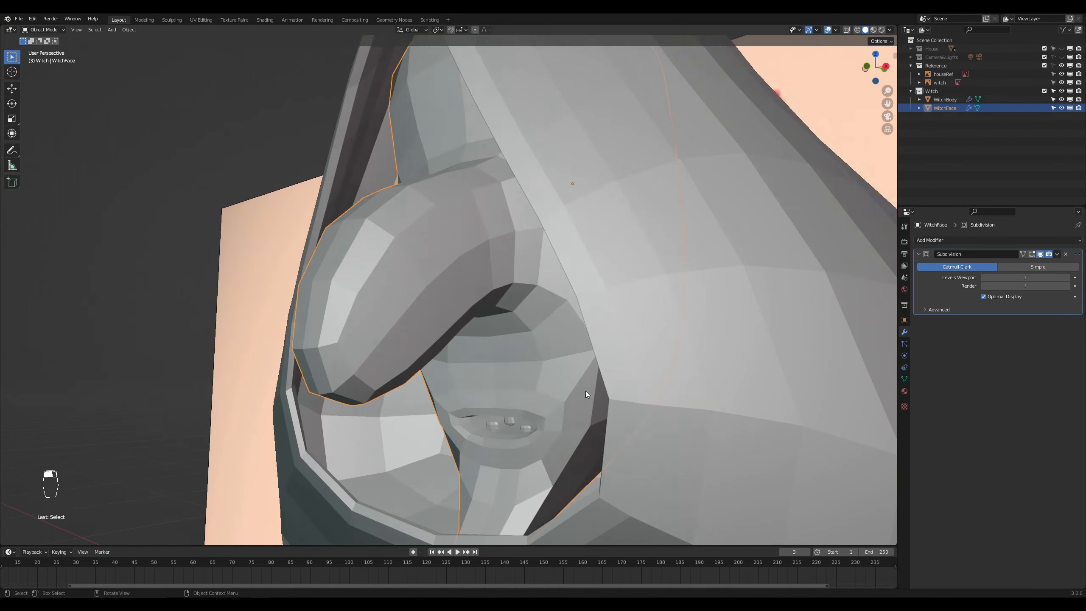
Step: Rotate the WitchFace about the X axis and reshape the lower rim of the hood opening around the chin
key("r")
key("x")
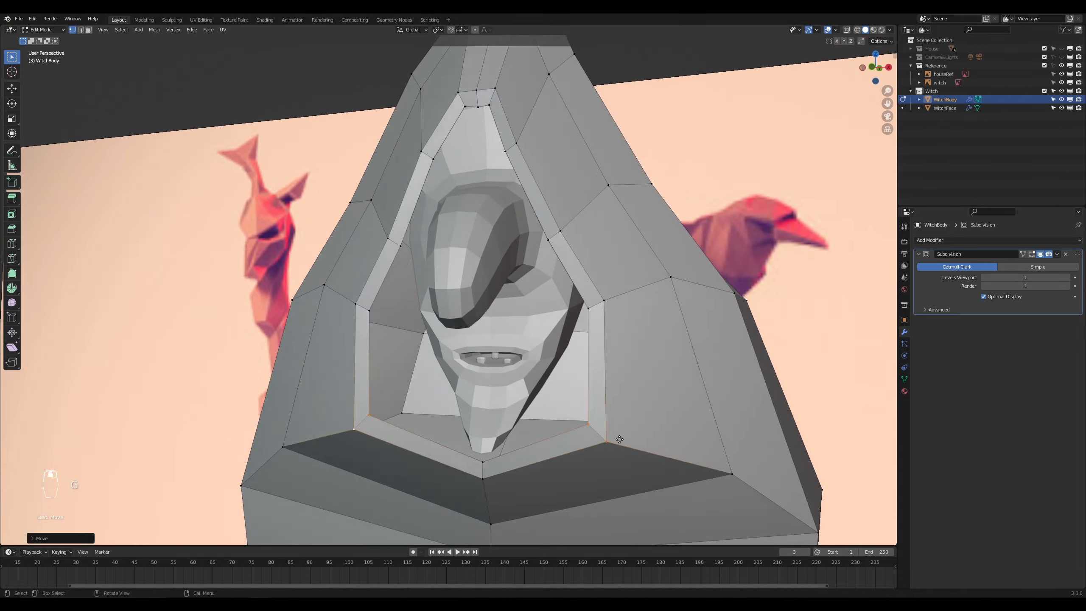
key("Tab")
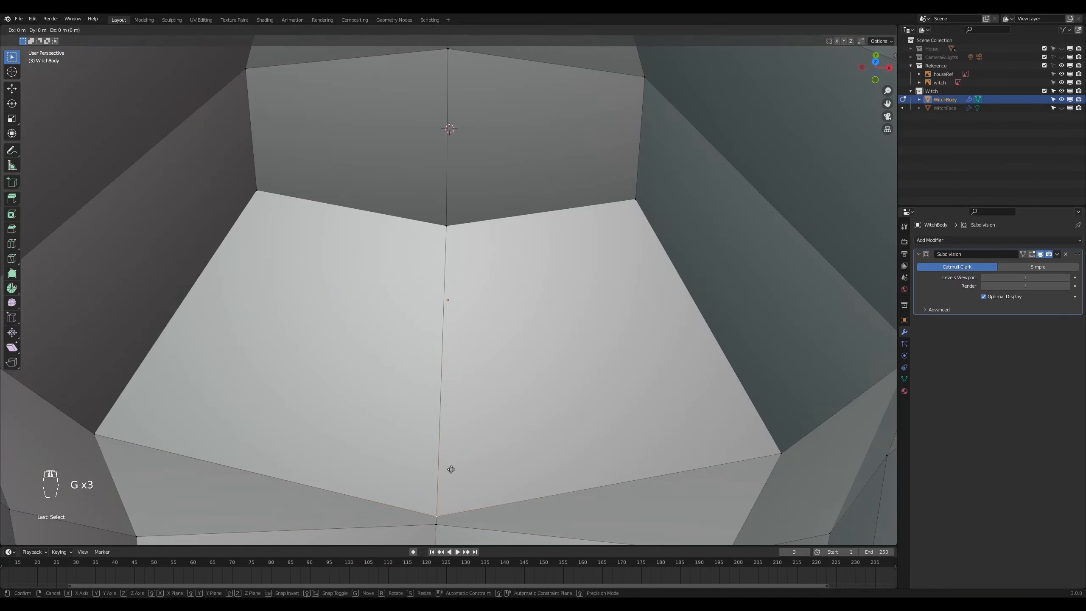
key("s")
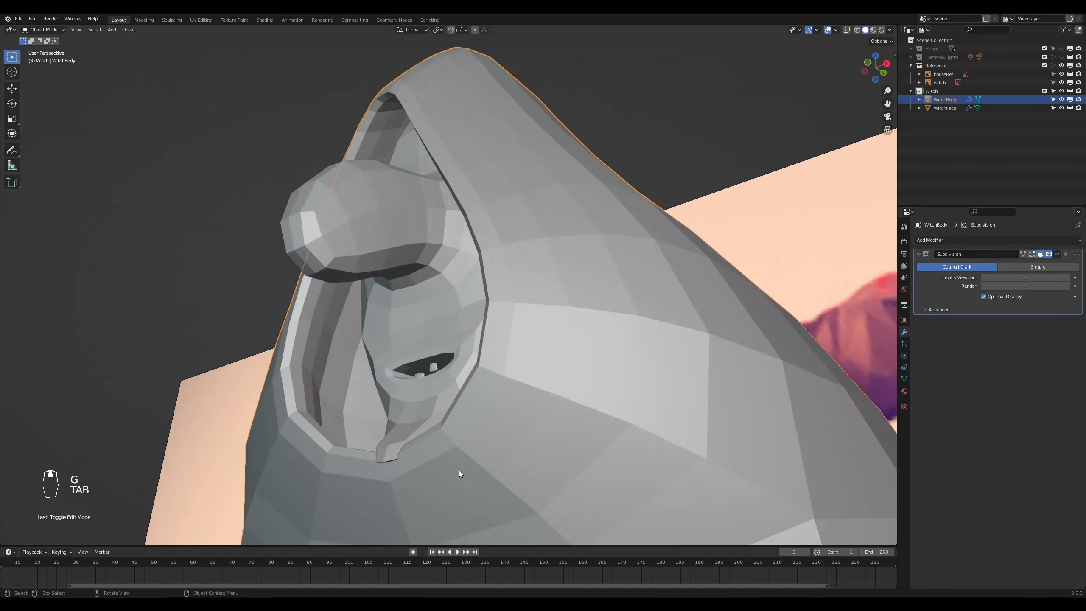
Step: Select the side vertices at the back base of the WitchBody's hood and scale them to shape the neck
key("Tab")
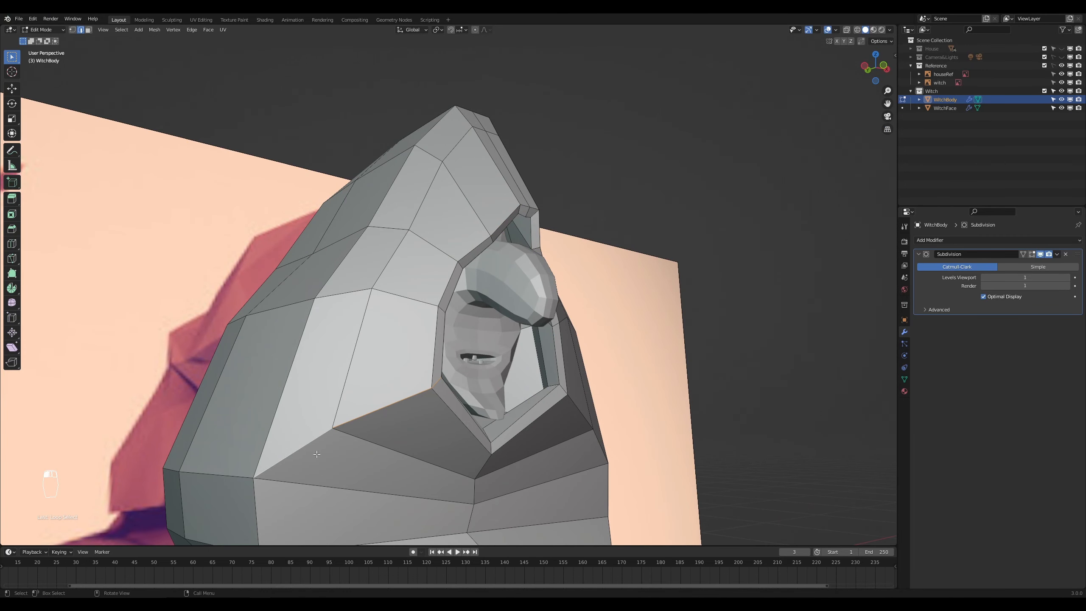
scroll(254, 482, "down", 2)
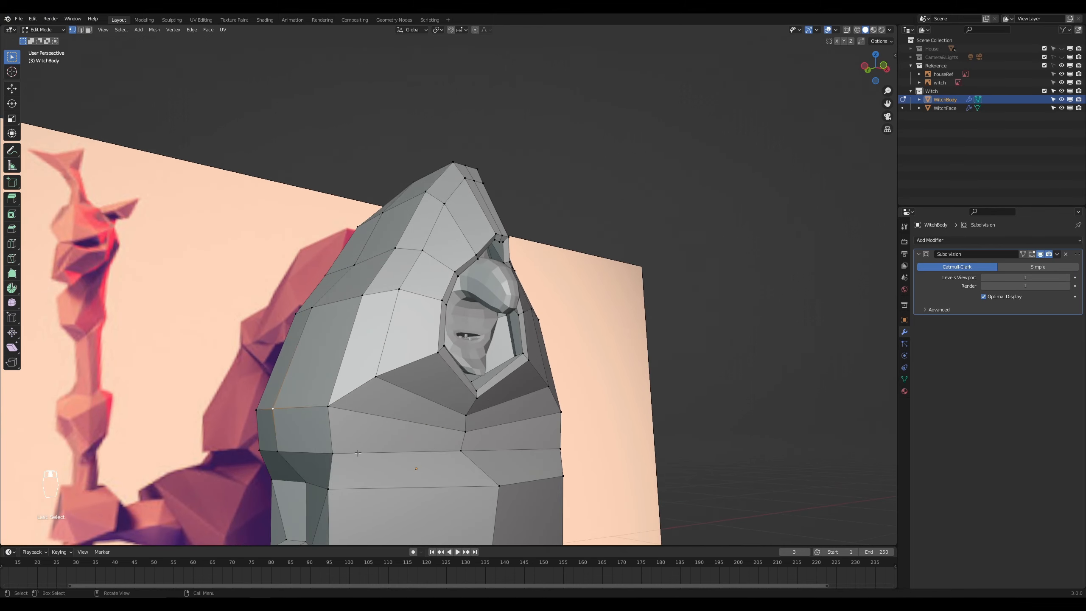
middle_click_drag(358, 453, 435, 449)
middle_click_drag(553, 405, 532, 463)
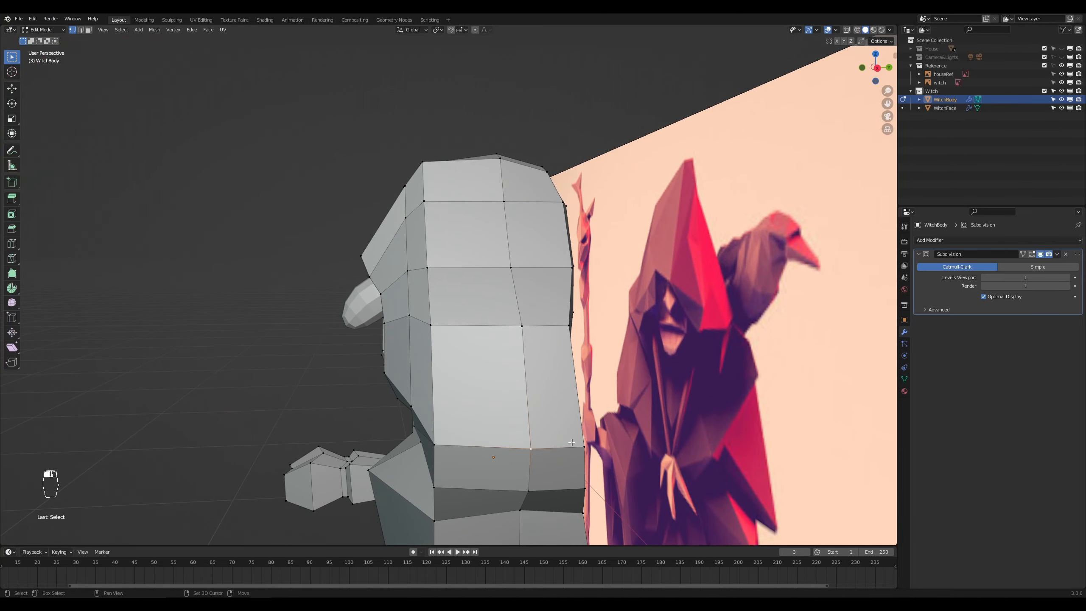
middle_click_drag(626, 470, 350, 470)
key("s")
left_click(665, 472)
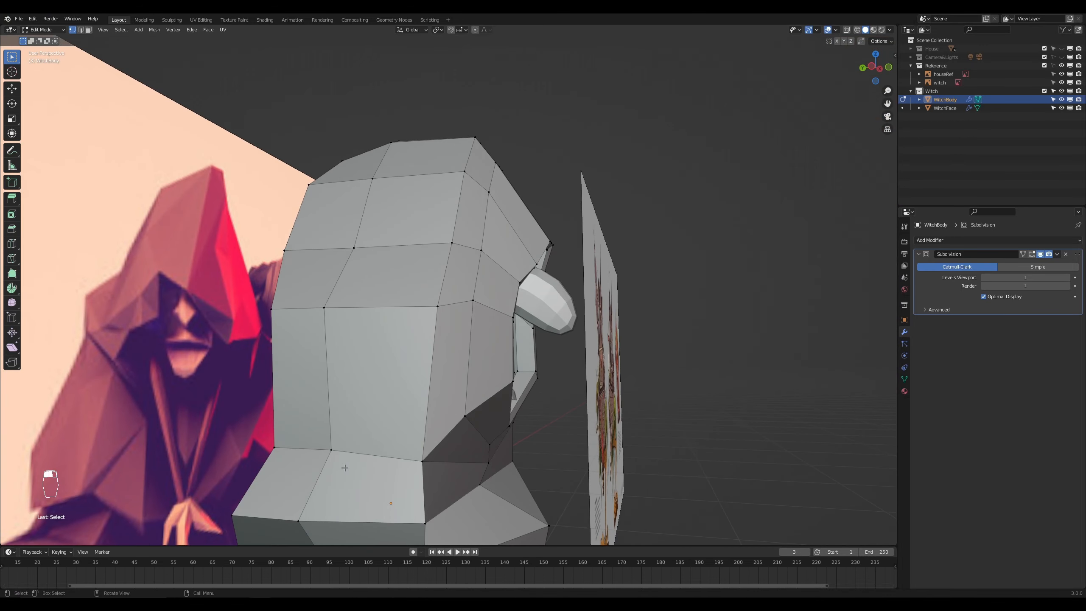
Step: Scale the neighbouring rear neck vertices along the X axis
key("s")
key("x")
left_click(485, 458)
middle_click_drag(485, 458, 511, 460)
scroll(511, 460, "down", 2)
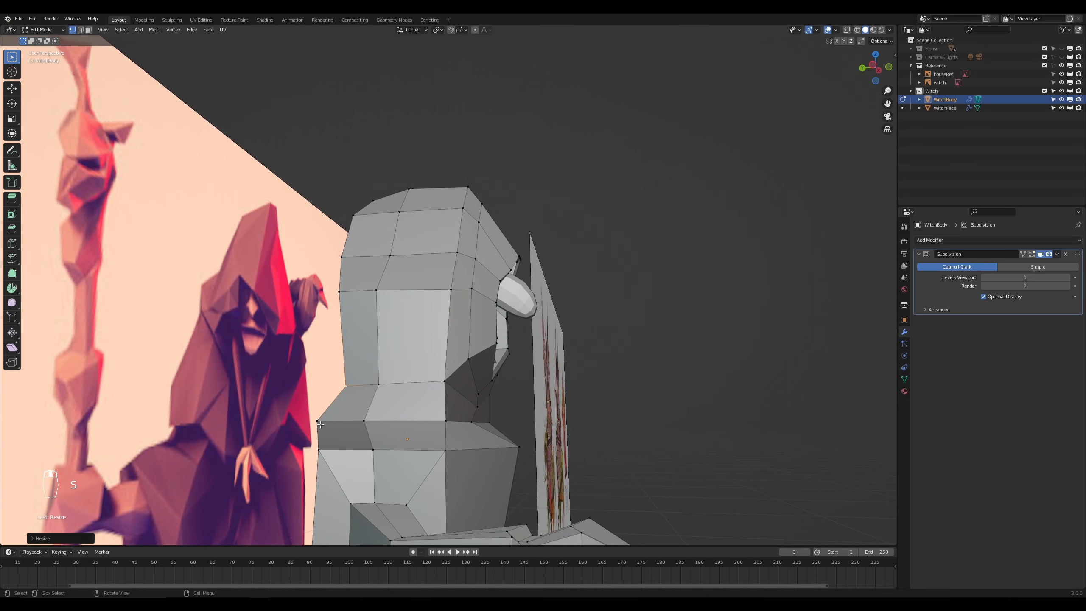
Step: Scale the rear shoulder vertices below the neck and check the smoothed body shape
middle_click_drag(561, 412, 418, 436)
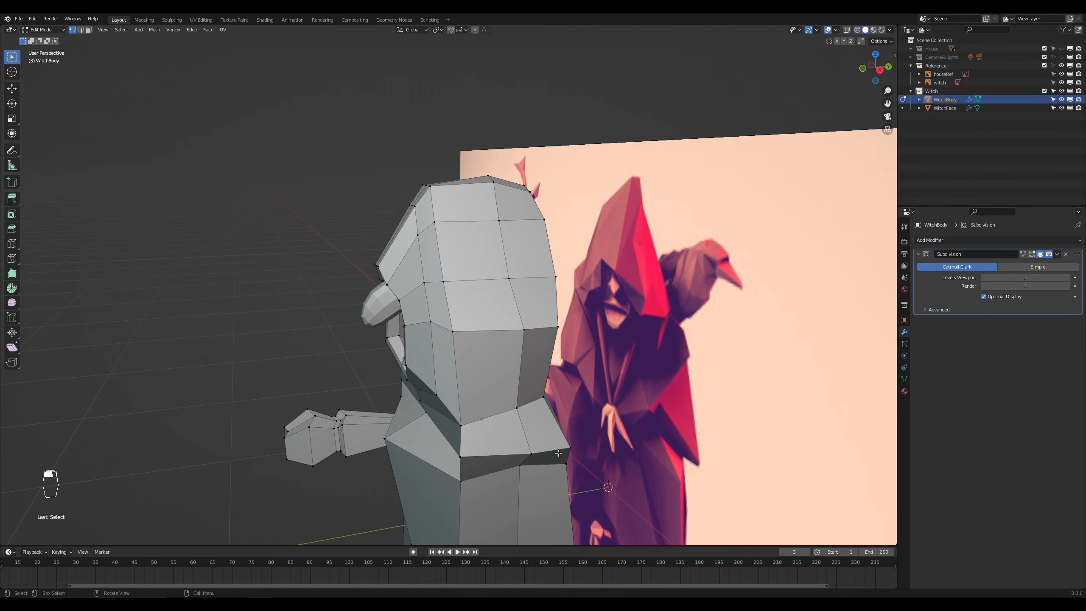
middle_click_drag(568, 446, 492, 470)
key("s")
left_click(633, 473)
key("Tab")
key("Tab")
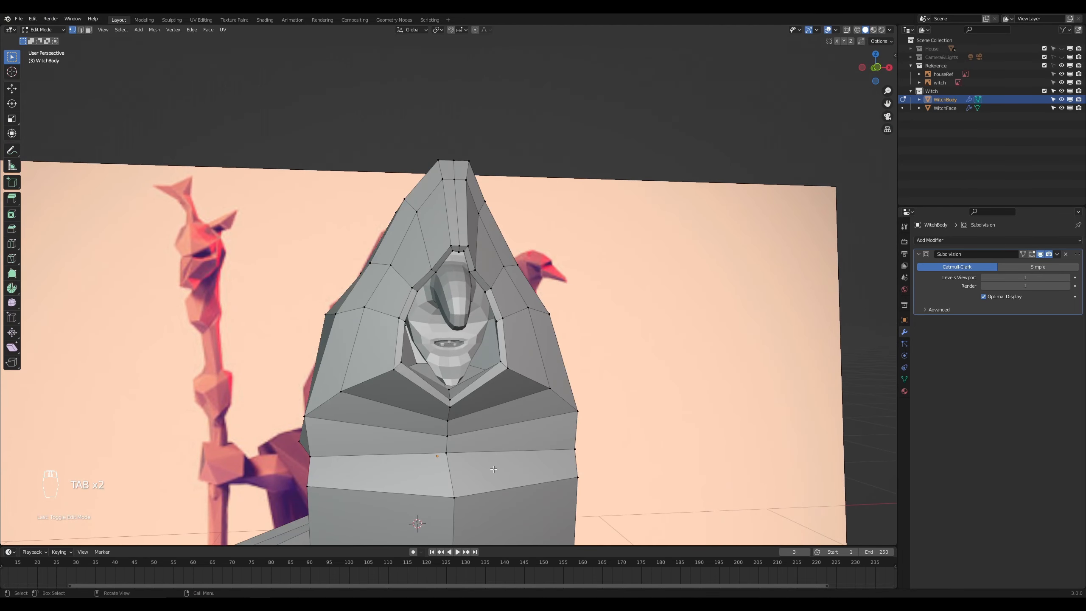
Step: Select the front edges across the upper chest below the hood opening and scale them inward
middle_click_drag(424, 435, 490, 453)
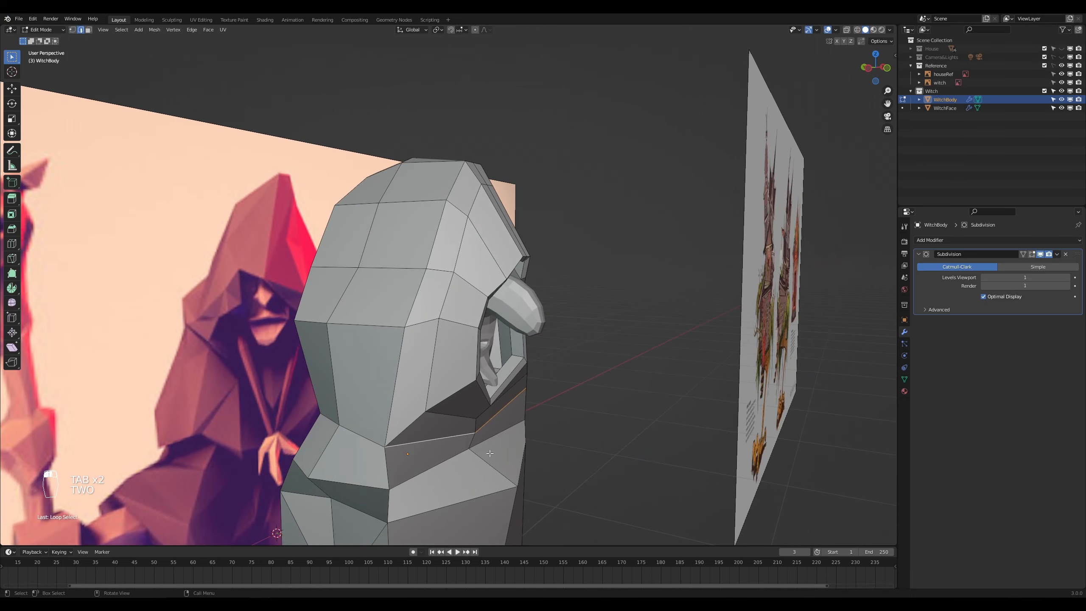
middle_click_drag(659, 474, 580, 459)
key("s")
left_click(579, 458)
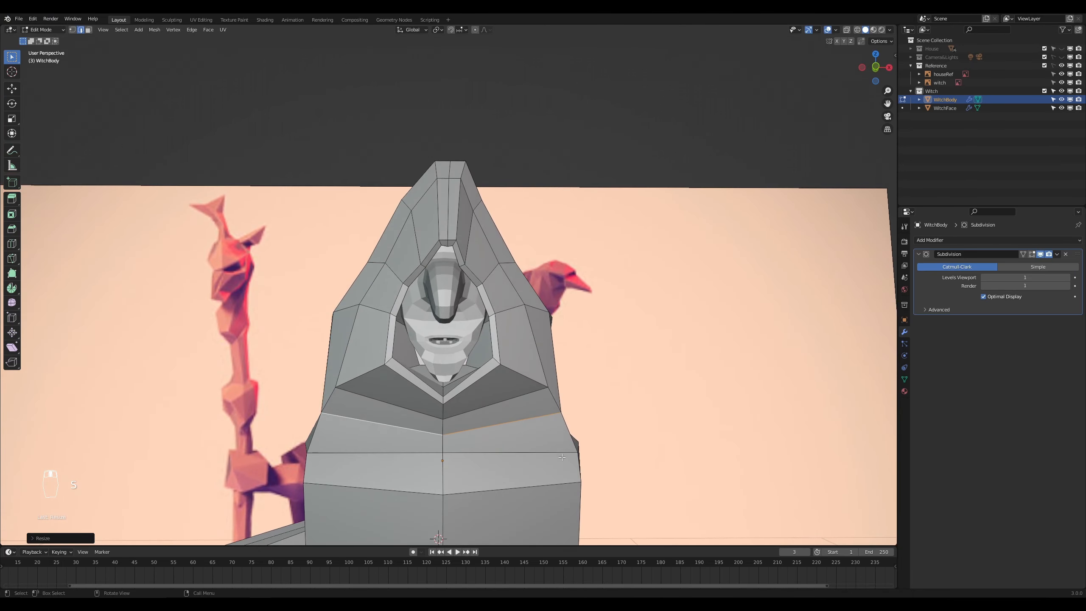
Step: Scale the two hood vertices outside the opening's lower corners inward and lower them about 0.02 m along Z
left_click(382, 404, "alt")
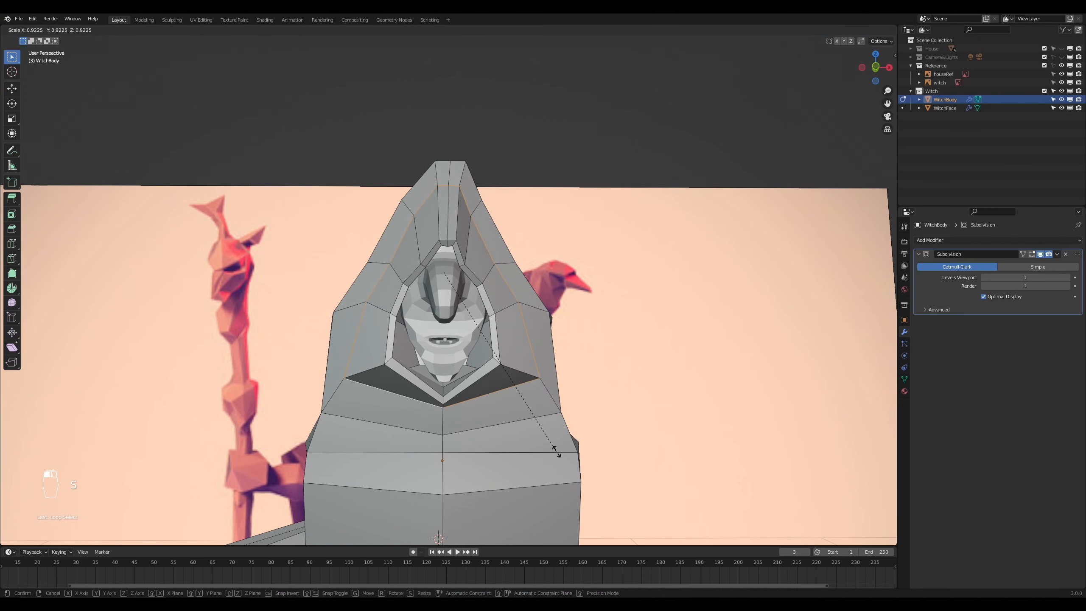
scroll(534, 458, "up", 2)
key("1")
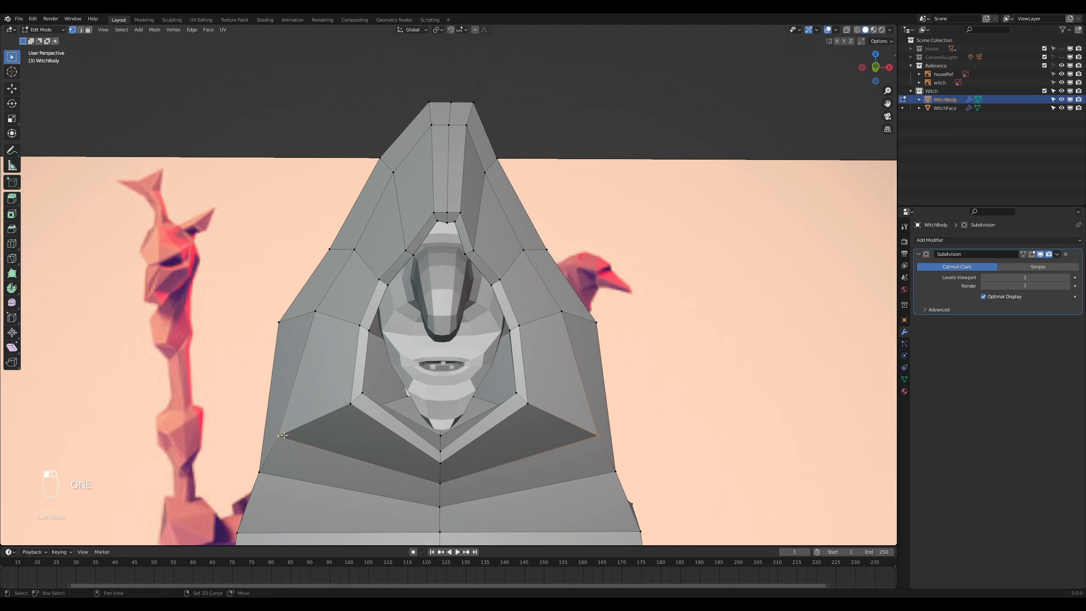
key("s")
left_click(648, 481)
key("g")
key("z")
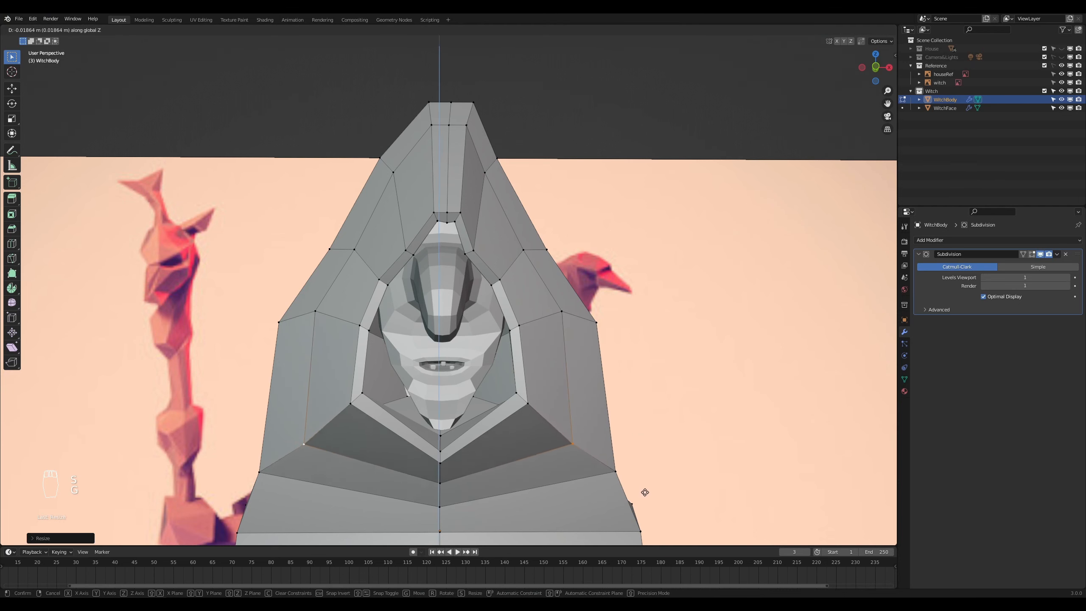
left_click(647, 494)
key("Tab")
scroll(641, 493, "down", 2)
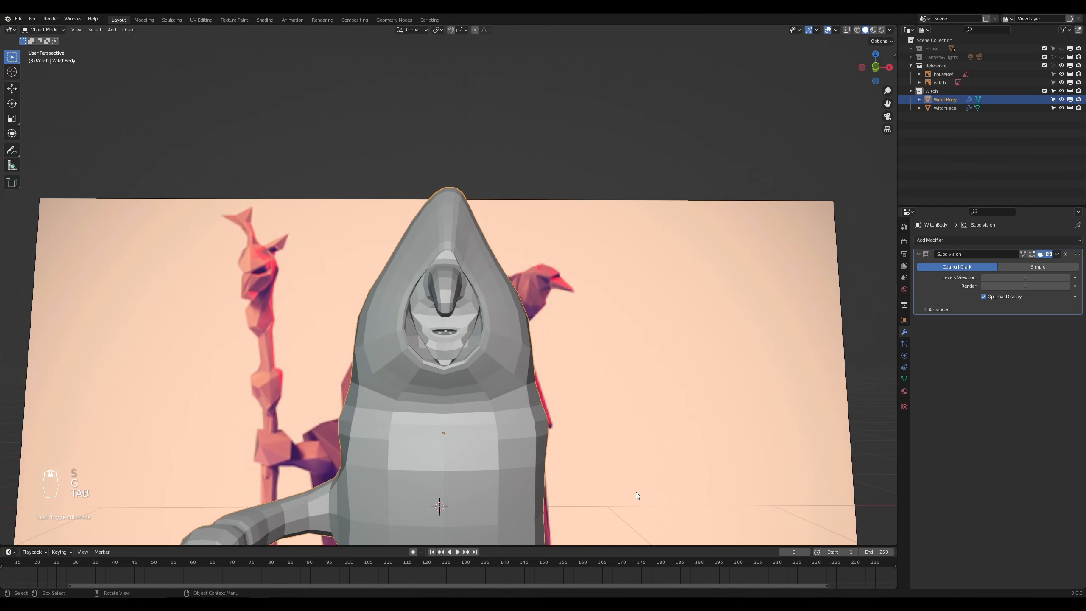
Step: Select the matching rear vertices on both sides of the hood and scale them along the X axis
middle_click_drag(471, 467, 452, 455)
key("Tab")
middle_click_drag(454, 435, 375, 413)
left_click(285, 328)
middle_click_drag(284, 328, 535, 363)
left_click(616, 337)
key("s")
key("x")
left_click(665, 391)
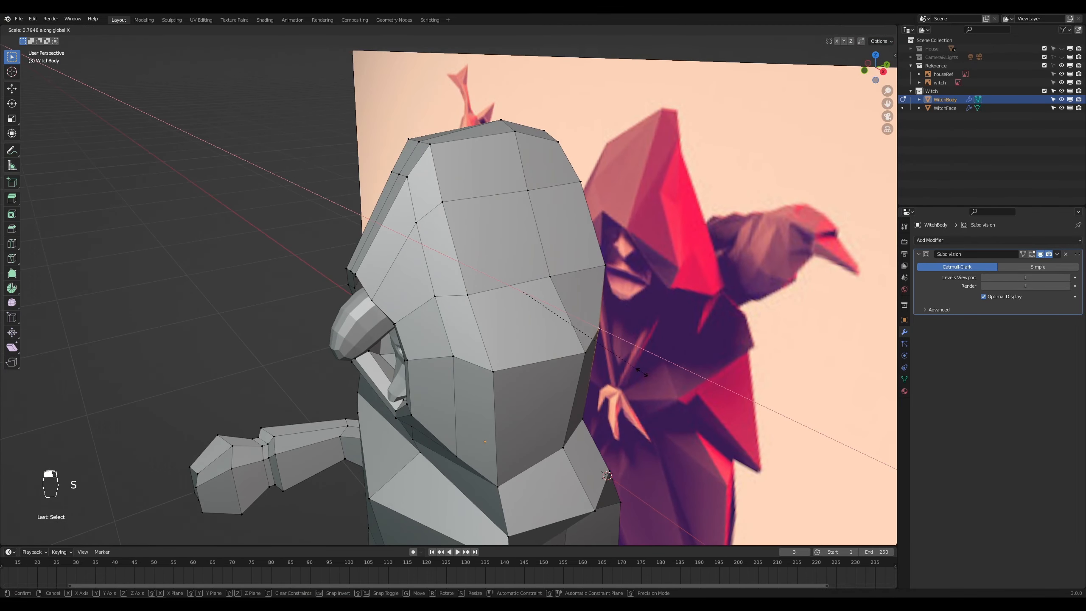
Step: Shift the rear hood vertices slightly along the Y axis and leave mesh editing to compare the full witch with the reference
middle_click_drag(665, 390, 599, 375)
key("g")
key("y")
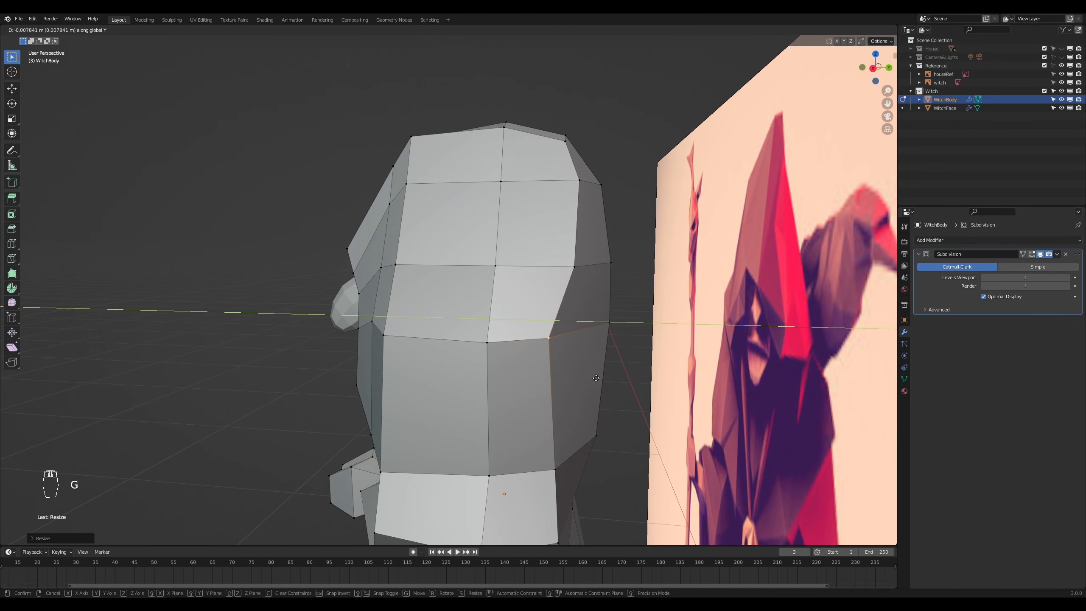
left_click(599, 380)
middle_click_drag(598, 380, 565, 463)
key("Tab")
scroll(604, 449, "down", 4)
scroll(566, 461, "down", 3)
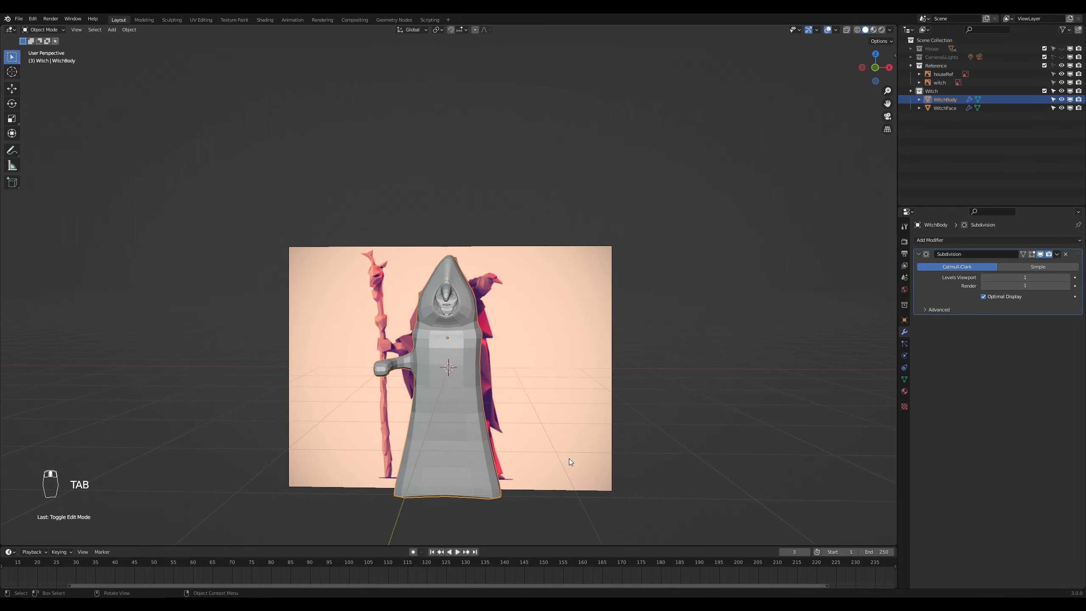
Step: Compare the full witch with the reference image in front view and save the file
key("KP_1")
scroll(535, 461, "up", 2)
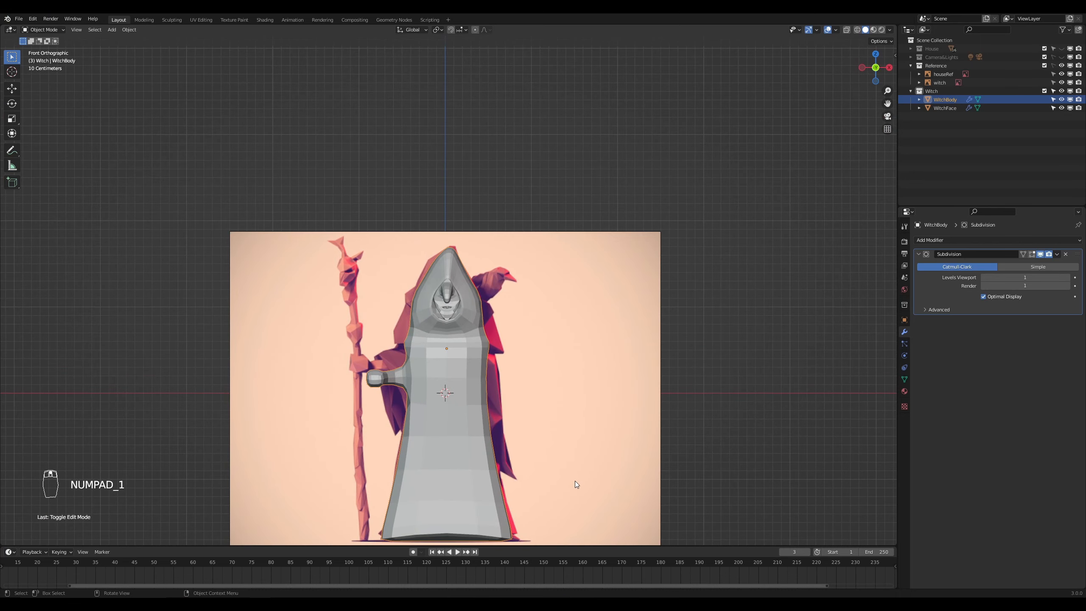
middle_click_drag(575, 485, 594, 378, "shift")
scroll(594, 379, "up", 1)
key("ctrl+s")
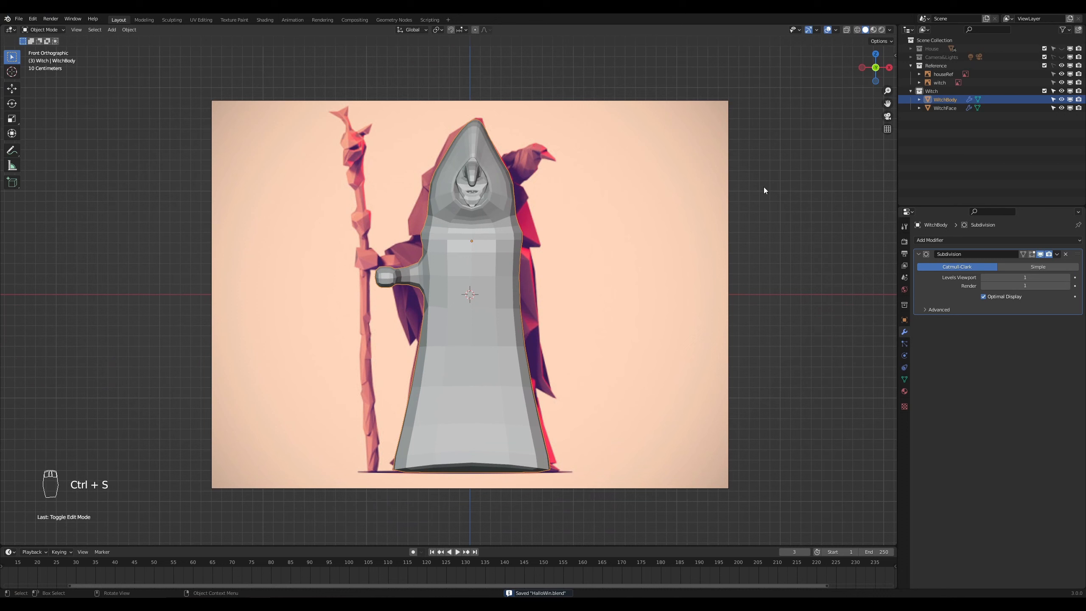
Step: Add a cylinder mesh to the Witch collection and set it to 8 vertices
left_click(932, 91)
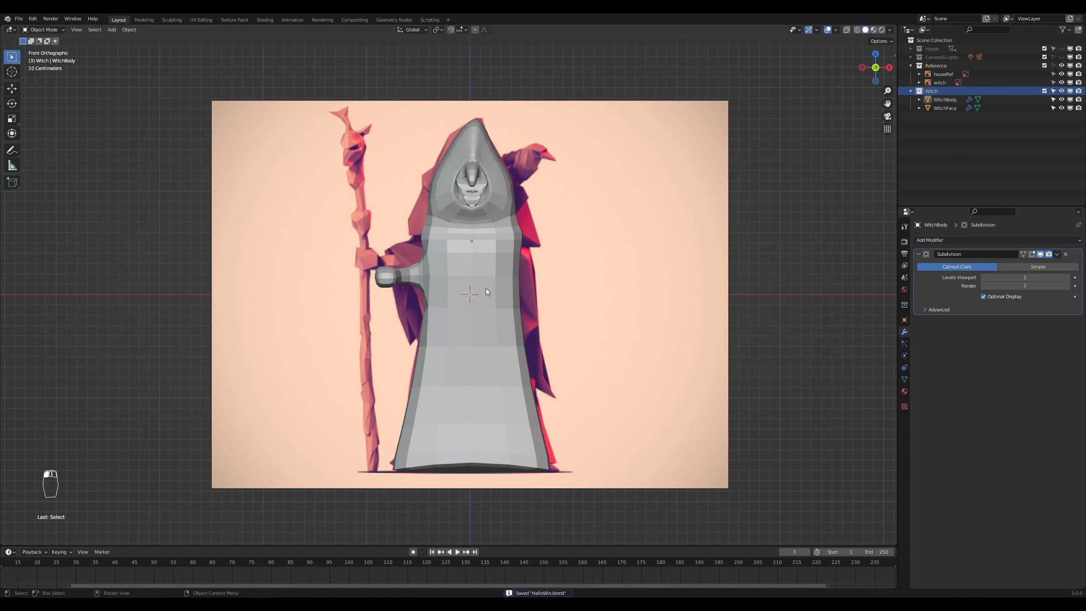
key("shift+a")
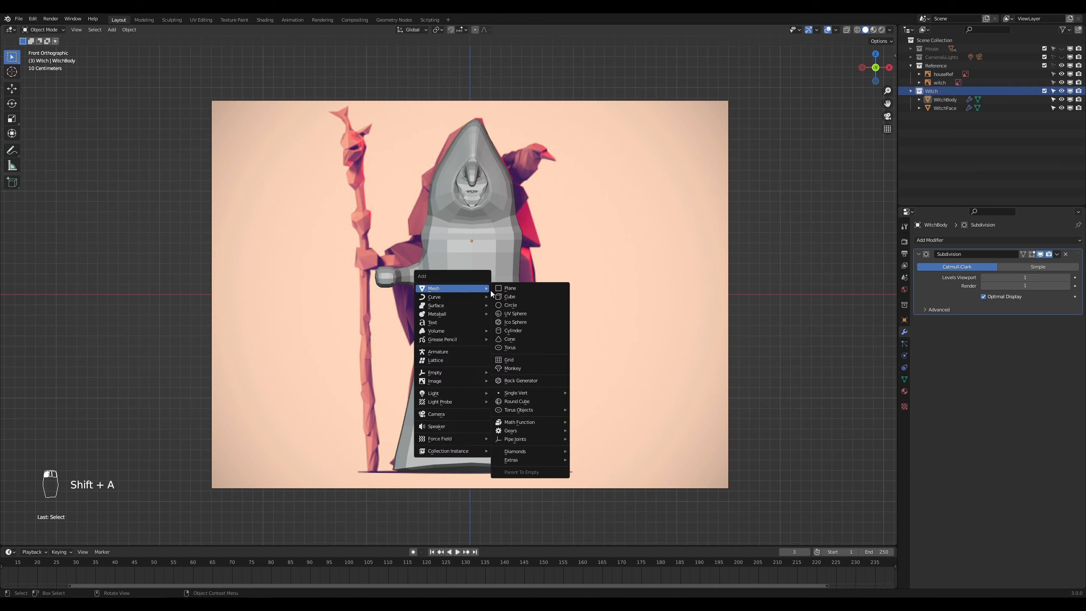
left_click(521, 329)
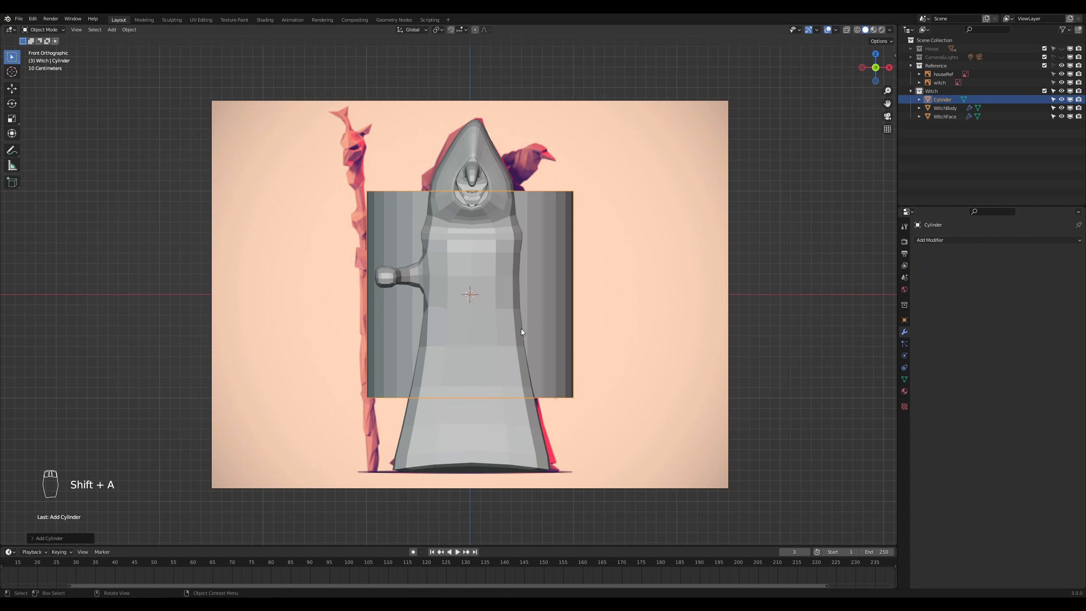
left_click(34, 540)
left_click_drag(117, 436, 103, 436)
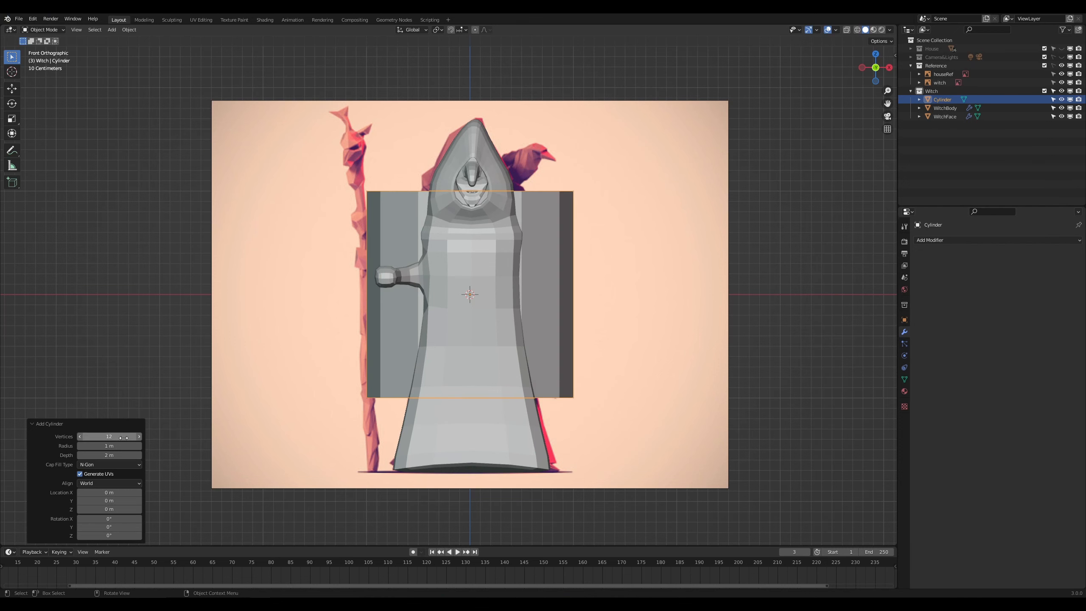
left_click(79, 437)
left_click(79, 437)
left_click(79, 437)
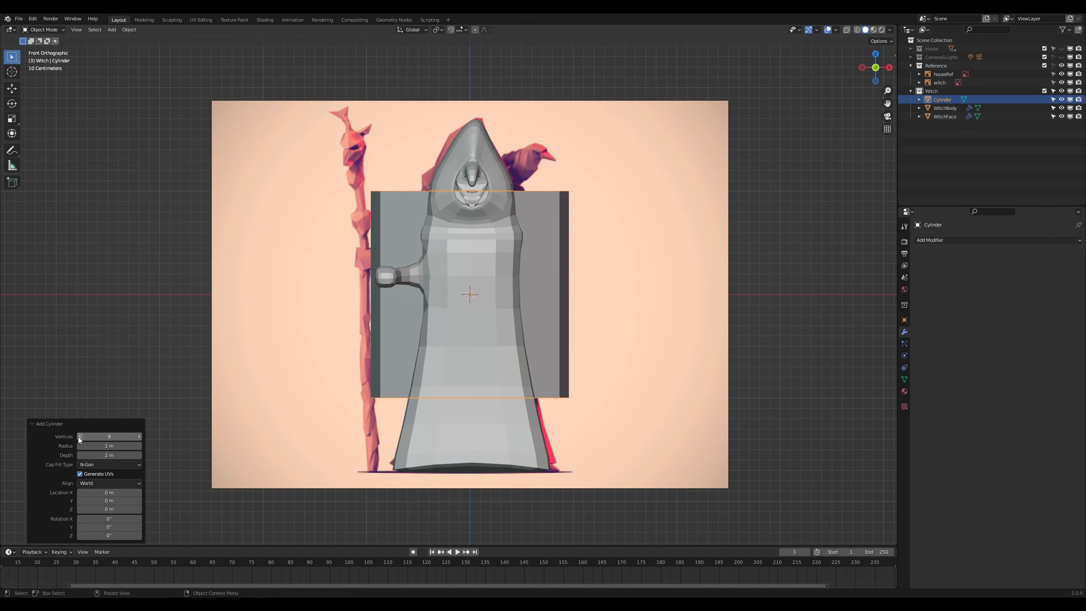
left_click(79, 437)
Step: Move the cylinder about 2.5 m along negative Y in front of the witch and scale it down to roughly the staff's thickness
middle_click_drag(324, 367, 559, 408)
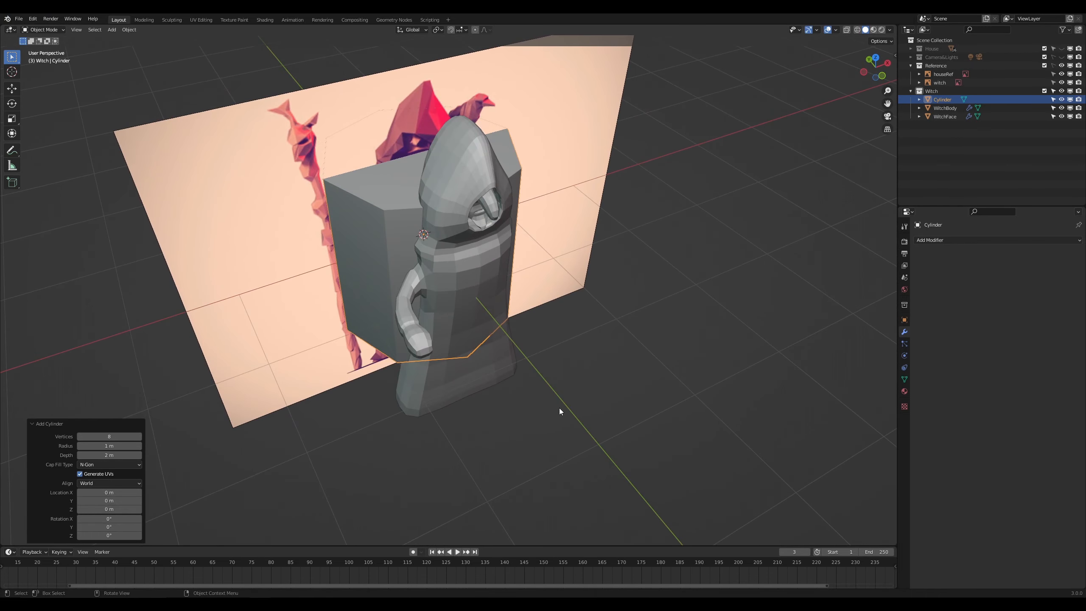
key("g")
key("y")
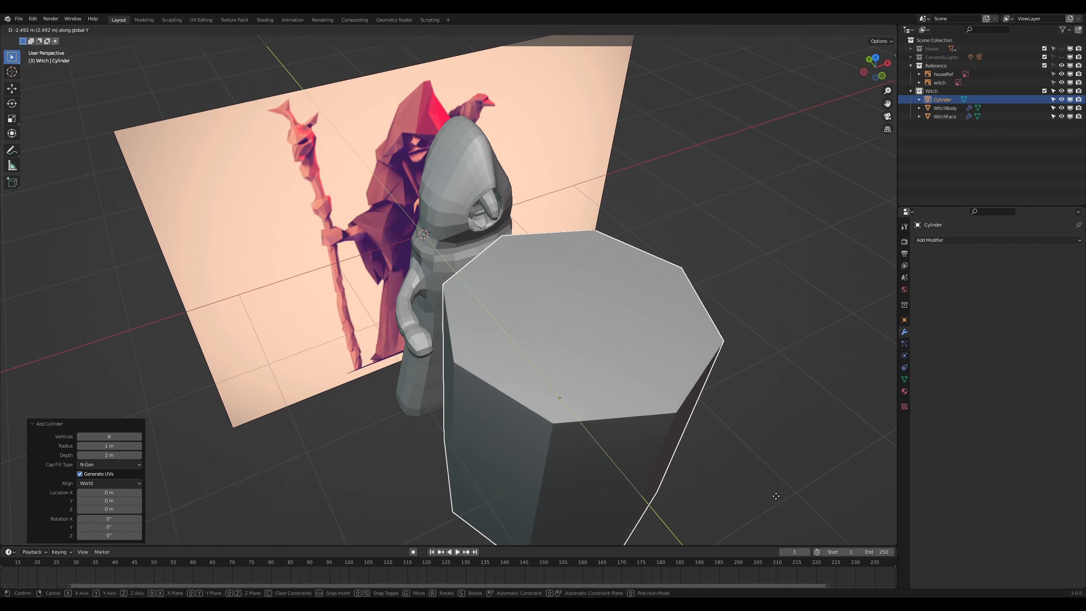
left_click(785, 494)
key("s")
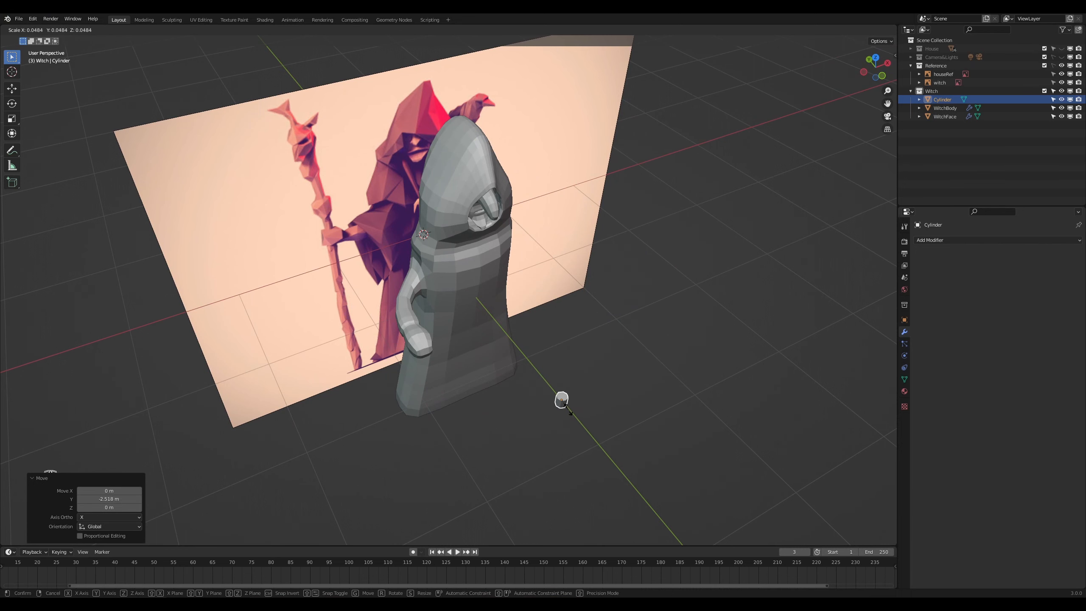
left_click(562, 402)
middle_click_drag(575, 407, 643, 420)
key("s")
left_click(638, 414)
Step: Place the cylinder at the foot of the reference staff in front view and scale it up by about 1.22
key("KP_1")
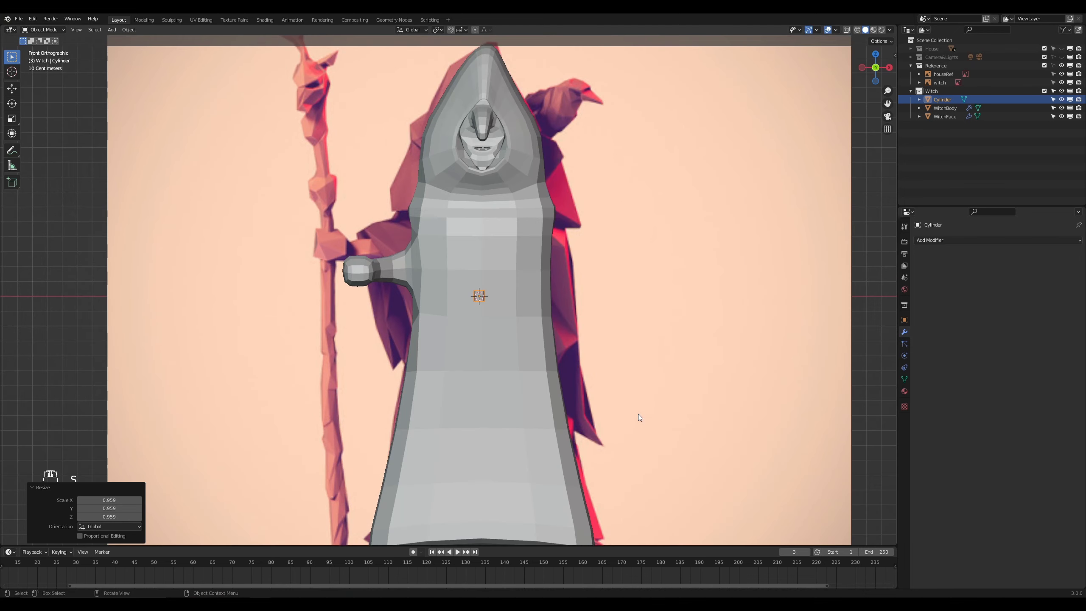
scroll(590, 400, "down", 3)
key("g")
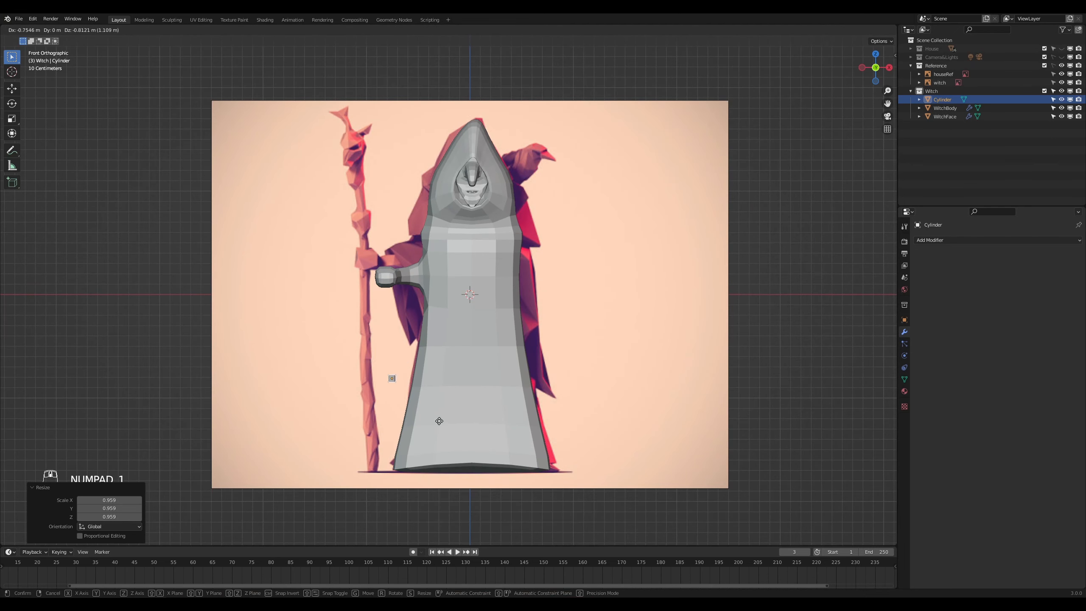
left_click(431, 489)
key("s")
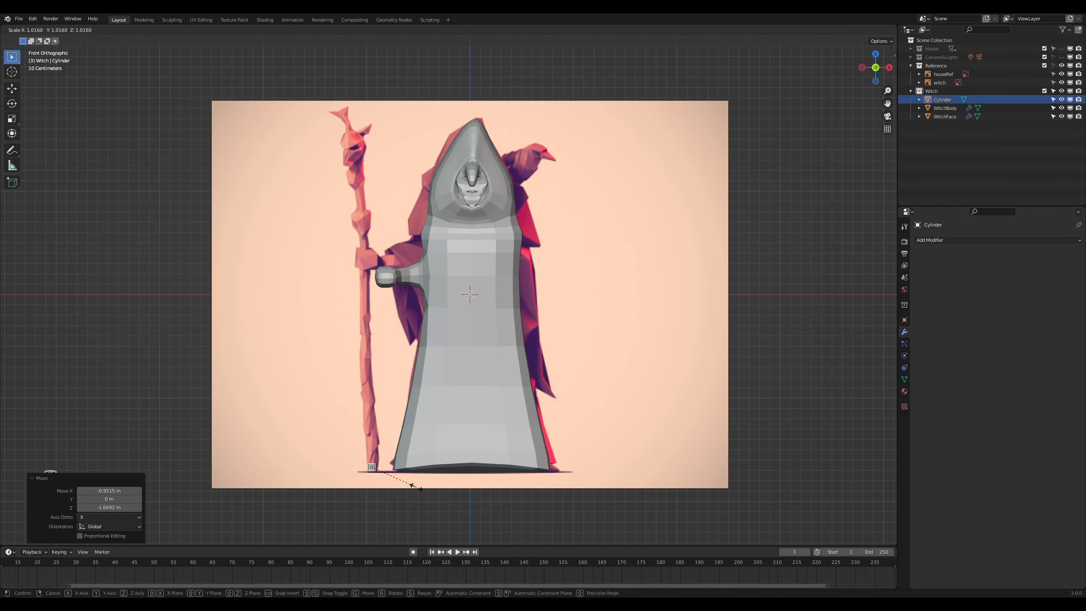
left_click(426, 489)
middle_click_drag(400, 486, 444, 459, "shift")
scroll(427, 445, "up", 2)
scroll(426, 449, "down", 1)
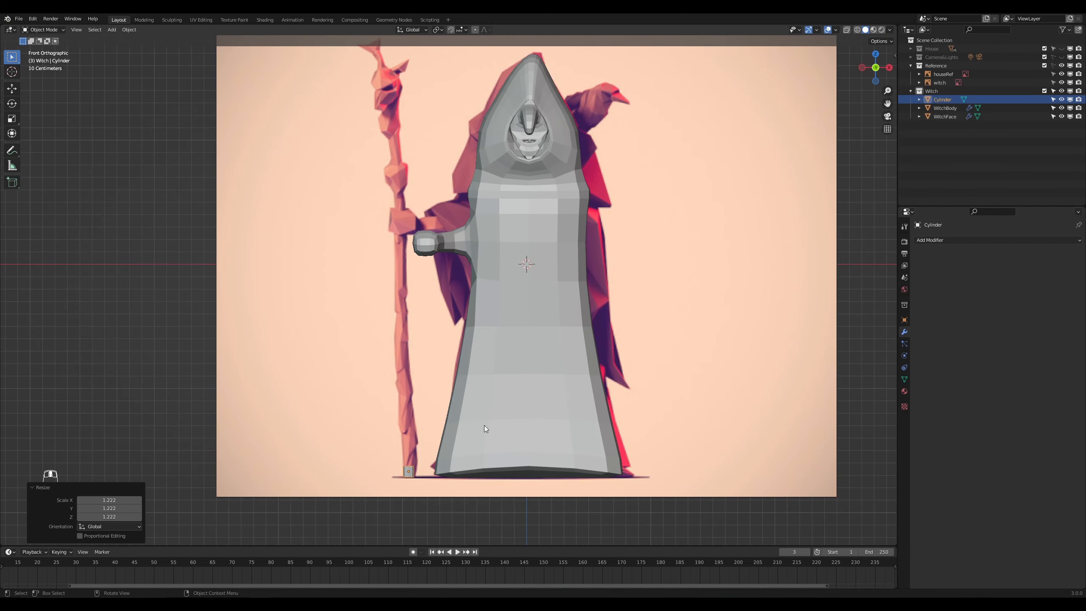
Step: Rename the cylinder object as WitchStaff
double_click(942, 100)
type("WitchStaff")
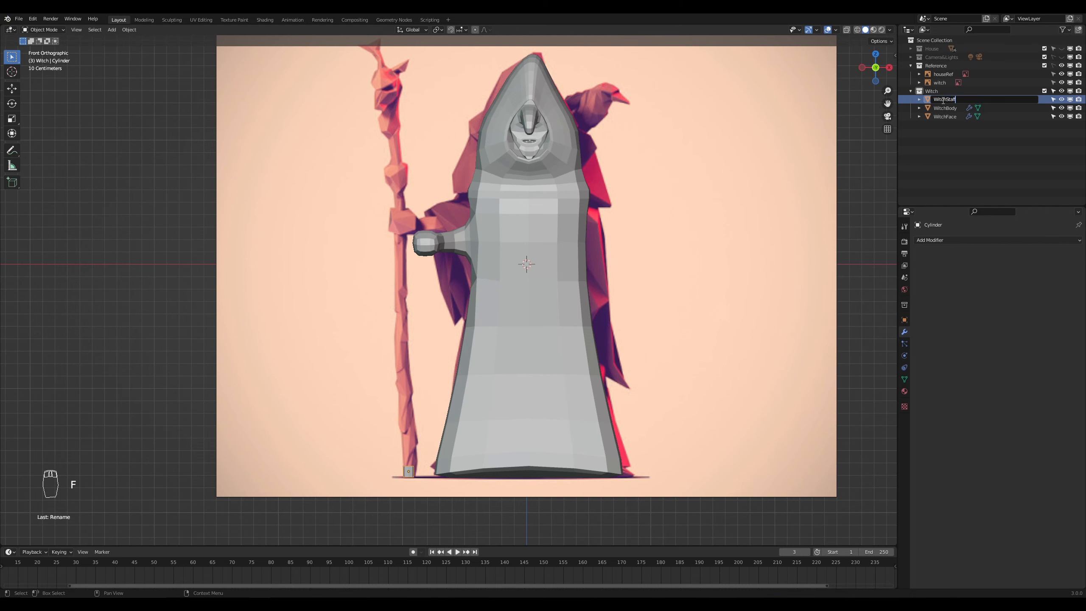
key("Return")
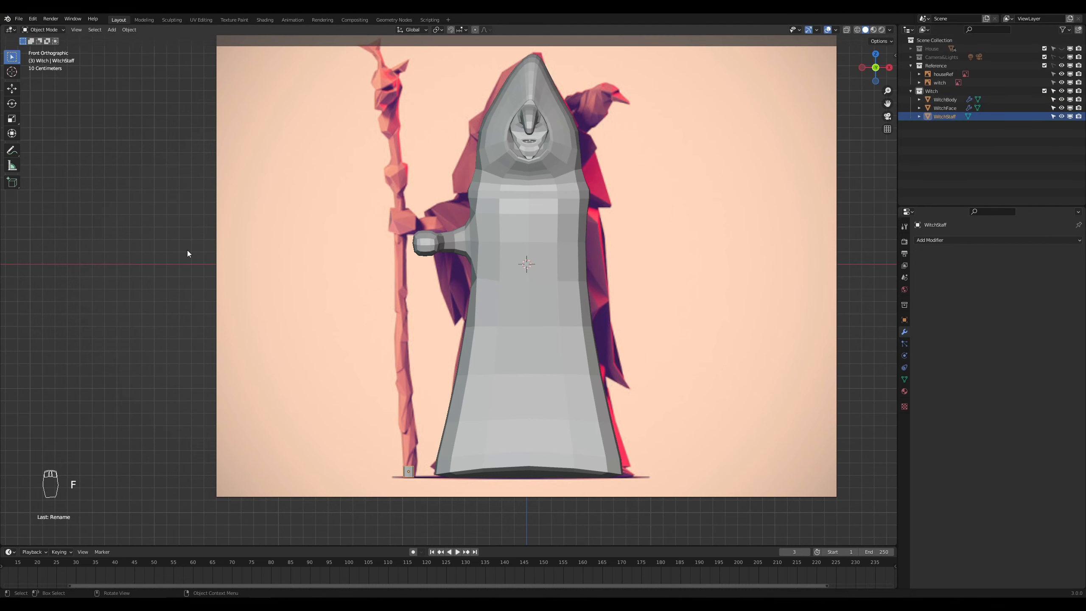
Step: Edit the staff mesh in wireframe shading and extrude its top end upward about 2.83 m to the head of the reference staff
key("Tab")
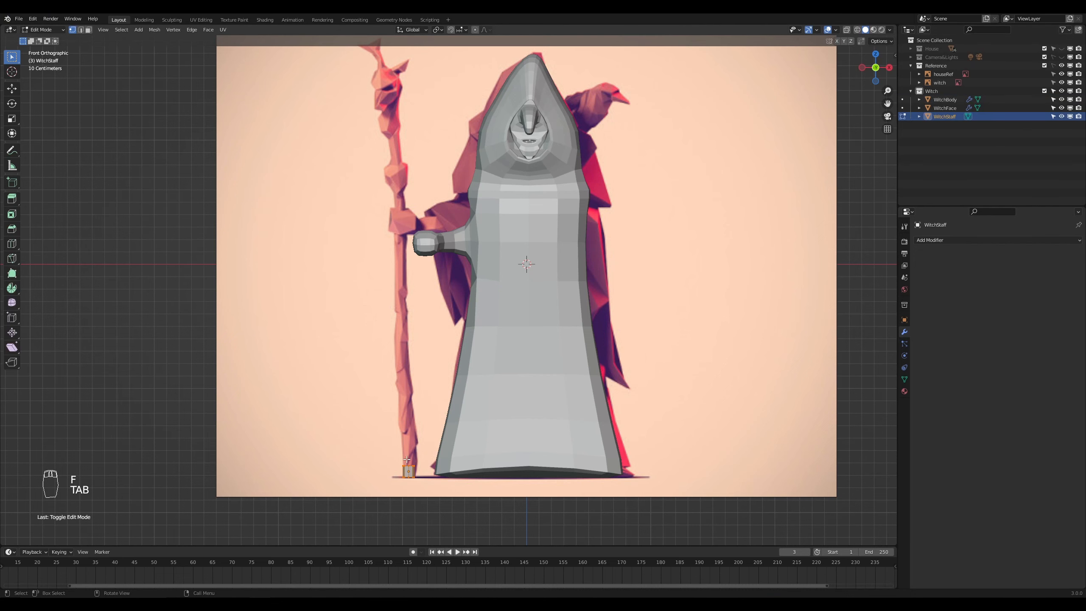
scroll(434, 461, "up", 1)
key("z")
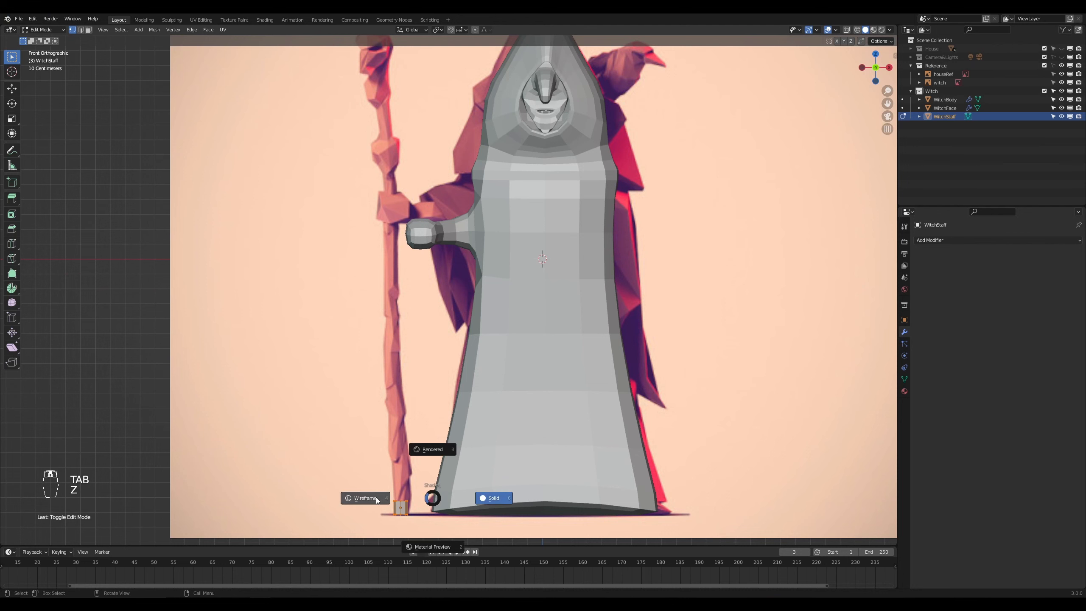
left_click(417, 492)
left_click_drag(414, 487, 383, 506)
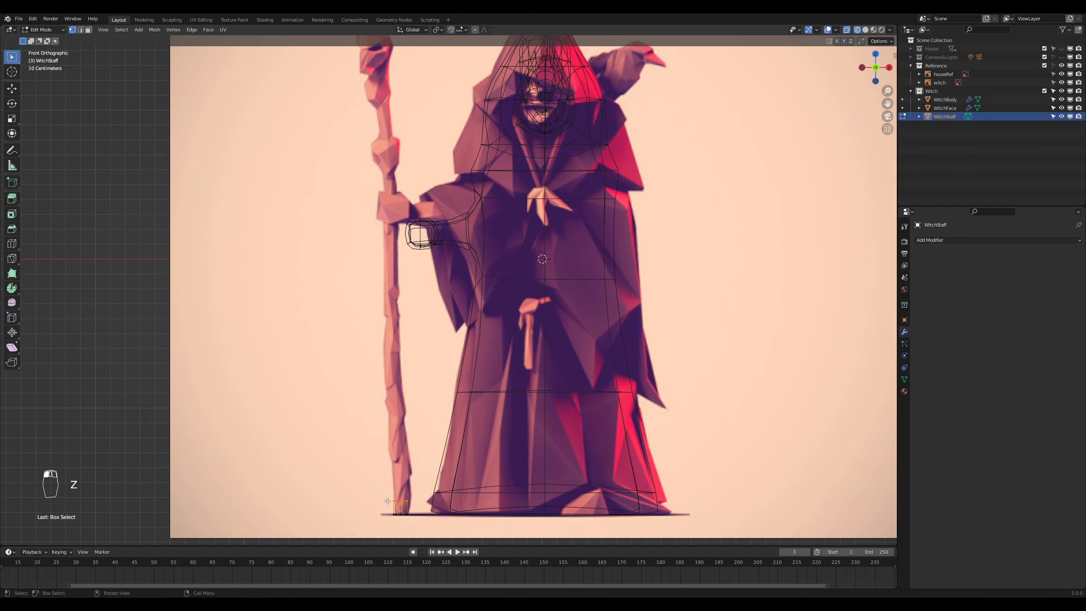
scroll(407, 470, "up", 2)
scroll(416, 484, "down", 3)
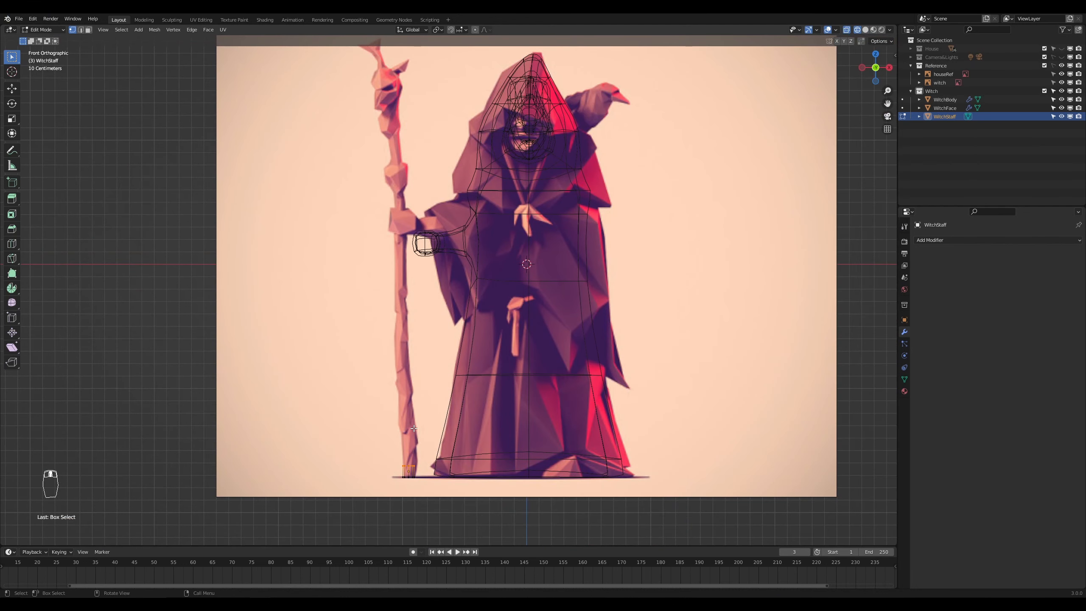
key("e")
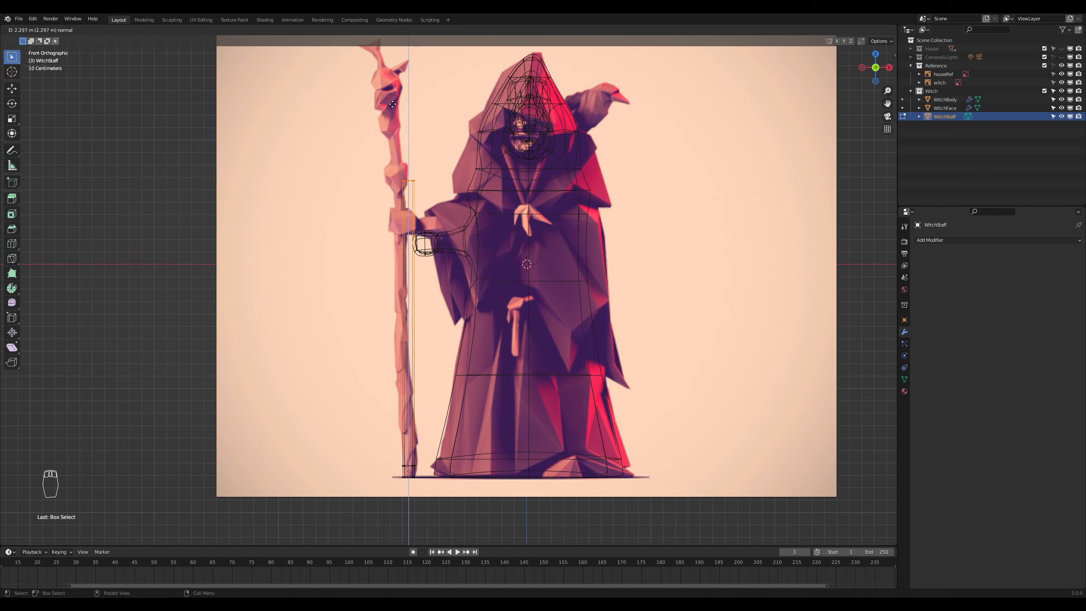
left_click(402, 77)
Step: Select the bottom ring of the staff and scale it outward by about 1.5 to flare the foot
middle_click_drag(501, 191, 546, 347, "shift")
middle_click_drag(516, 452, 497, 167, "shift")
scroll(443, 373, "up", 3)
scroll(444, 373, "up", 2)
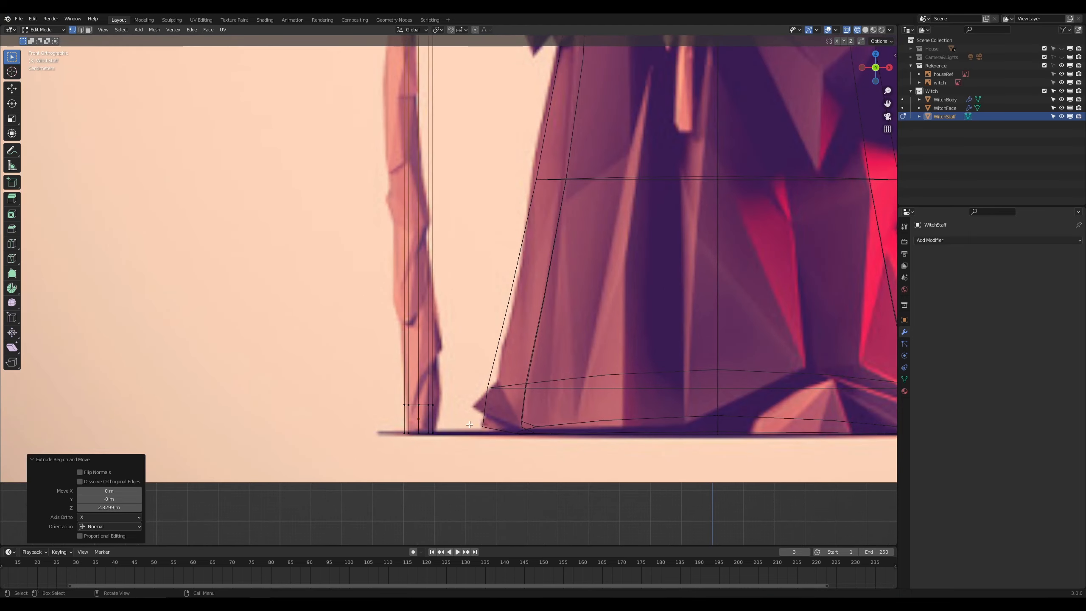
scroll(460, 402, "up", 3)
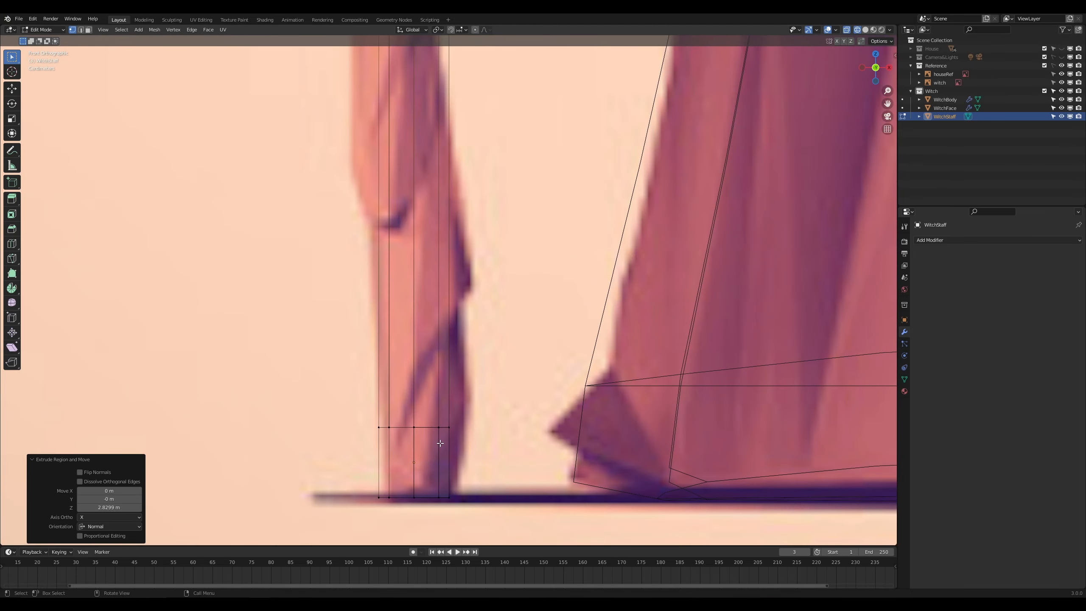
left_click_drag(483, 480, 353, 515)
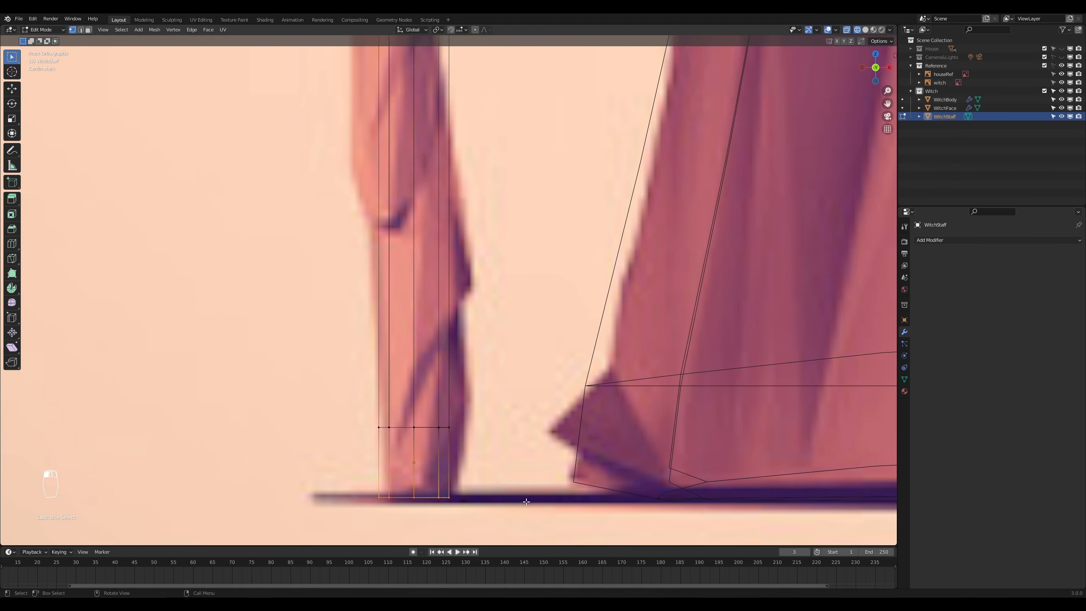
key("s")
left_click(398, 437)
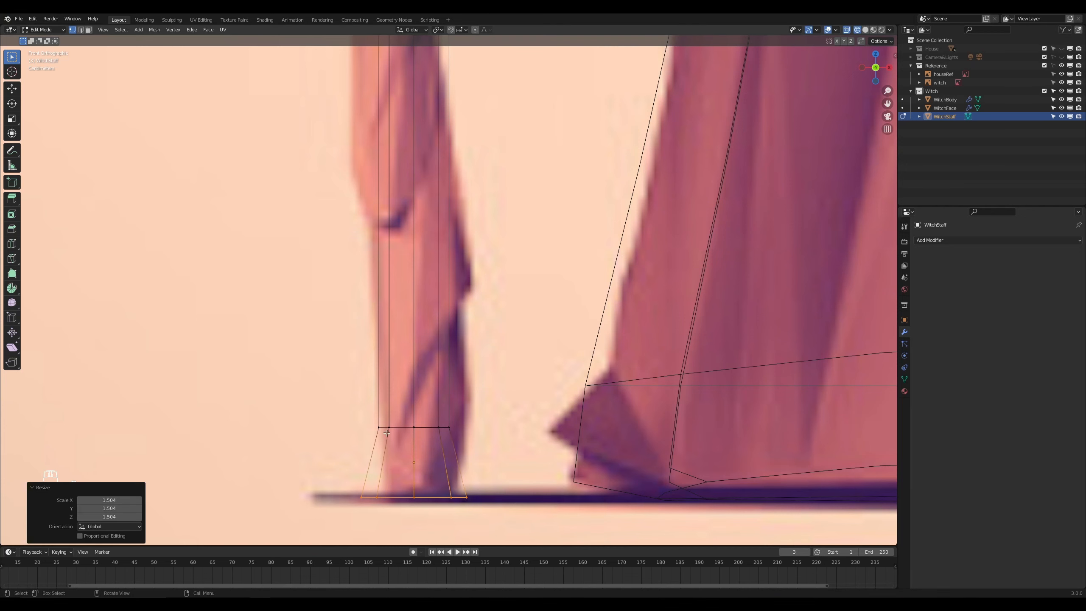
Step: Add an edge loop around the staff and slide it down to just above the flared foot
left_click(413, 393, "alt")
key("g")
key("g")
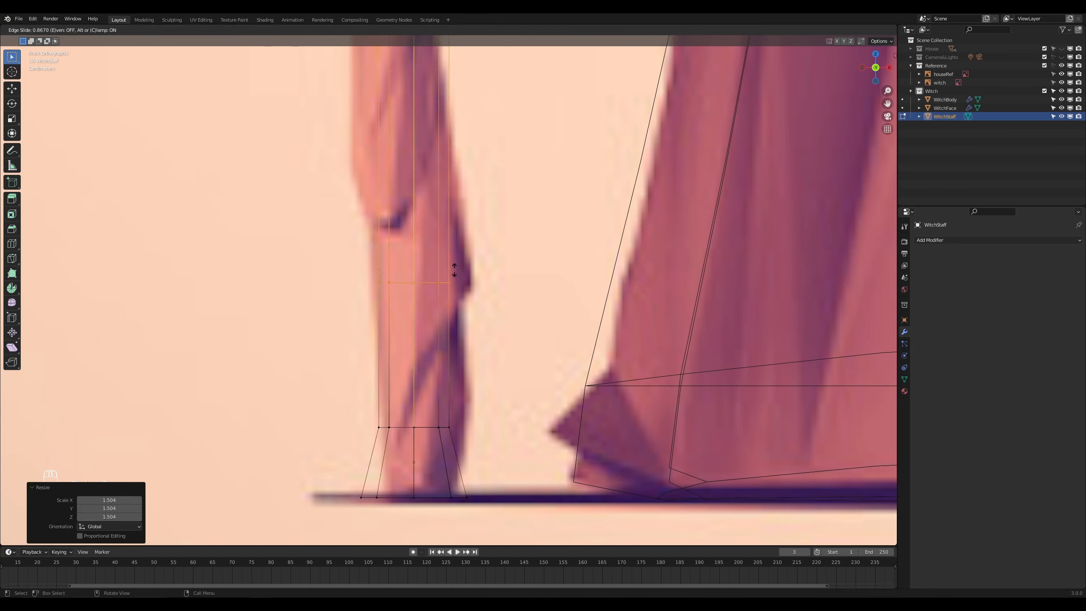
left_click(468, 392)
Step: Extrude the narrow face ring above the flared foot in place and scale it inward to about 0.77 to form a groove
key("3")
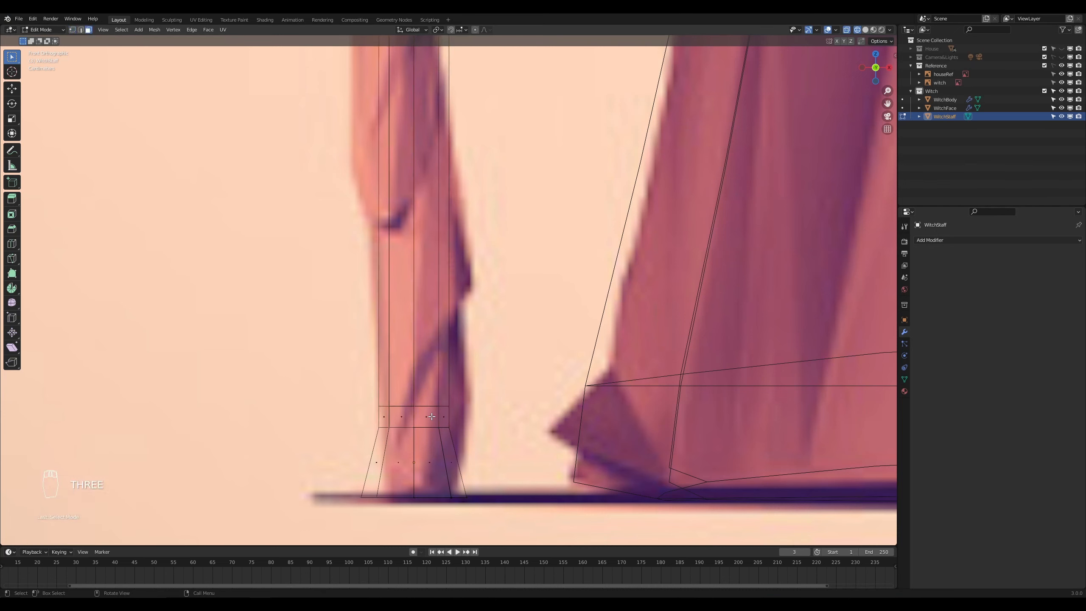
left_click(447, 416, "alt")
key("e")
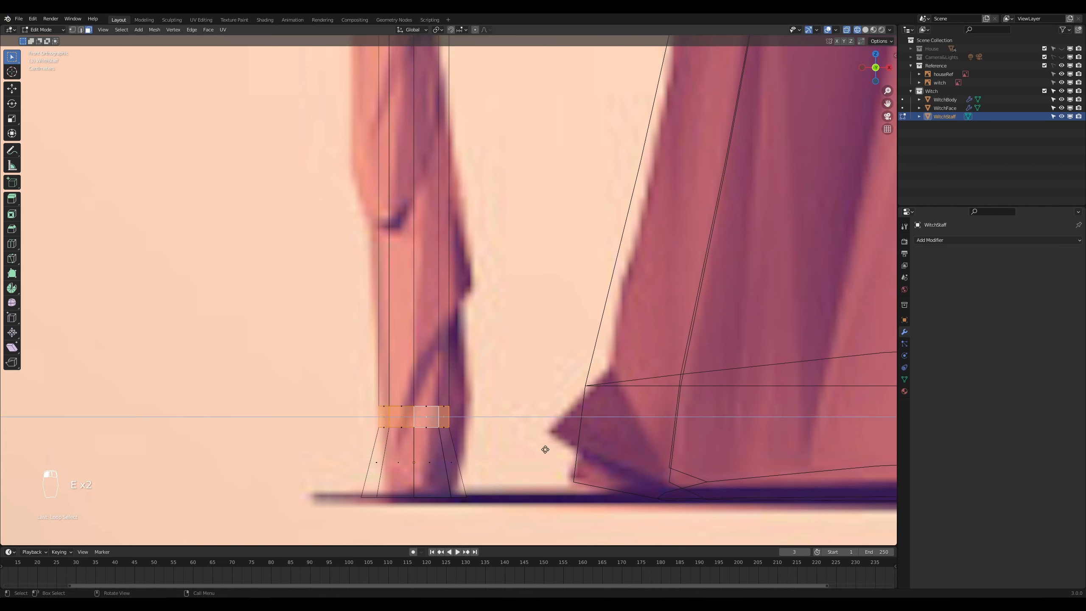
right_click(543, 449)
key("s")
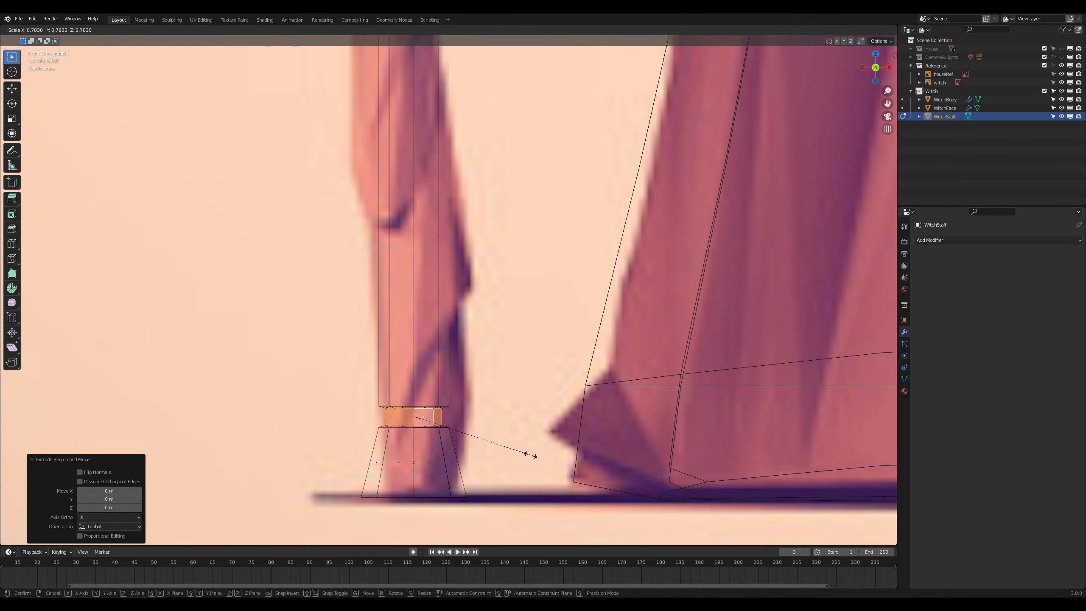
left_click(529, 454)
Step: Cut two edge loops around the long staff shaft and bring them close together by scaling along Z to about 0.08
scroll(528, 454, "down", 2)
scroll(528, 454, "down", 3)
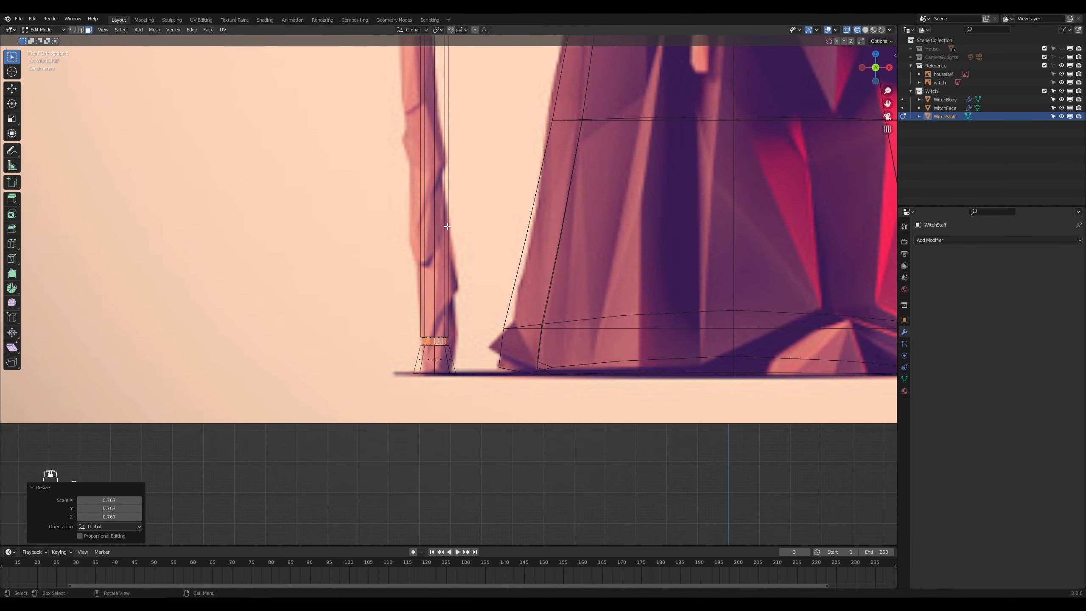
middle_click_drag(501, 118, 525, 465, "shift")
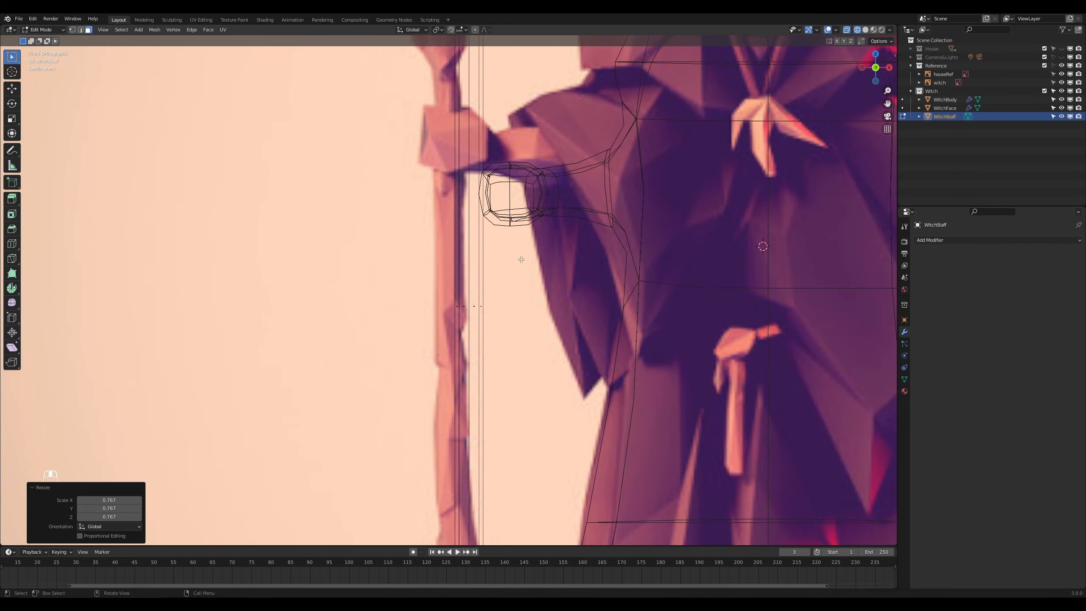
scroll(554, 318, "up", 1)
middle_click_drag(552, 333, 473, 126, "shift")
middle_click_drag(500, 203, 556, 292, "shift")
scroll(536, 271, "down", 4)
scroll(523, 288, "up", 1)
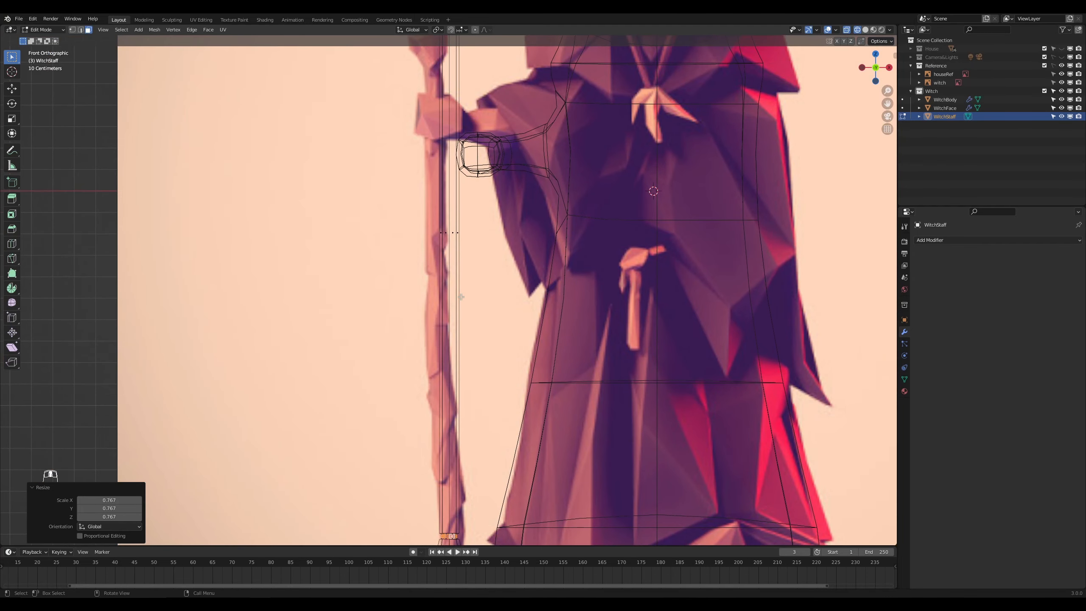
key("ctrl+r")
left_click(452, 283)
right_click(451, 283)
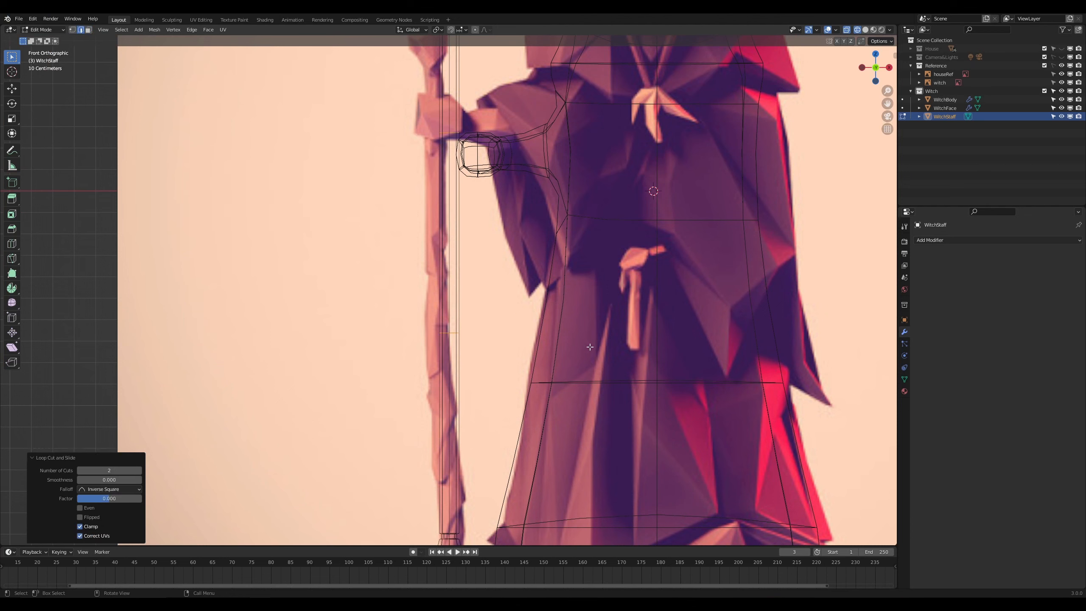
key("s")
key("z")
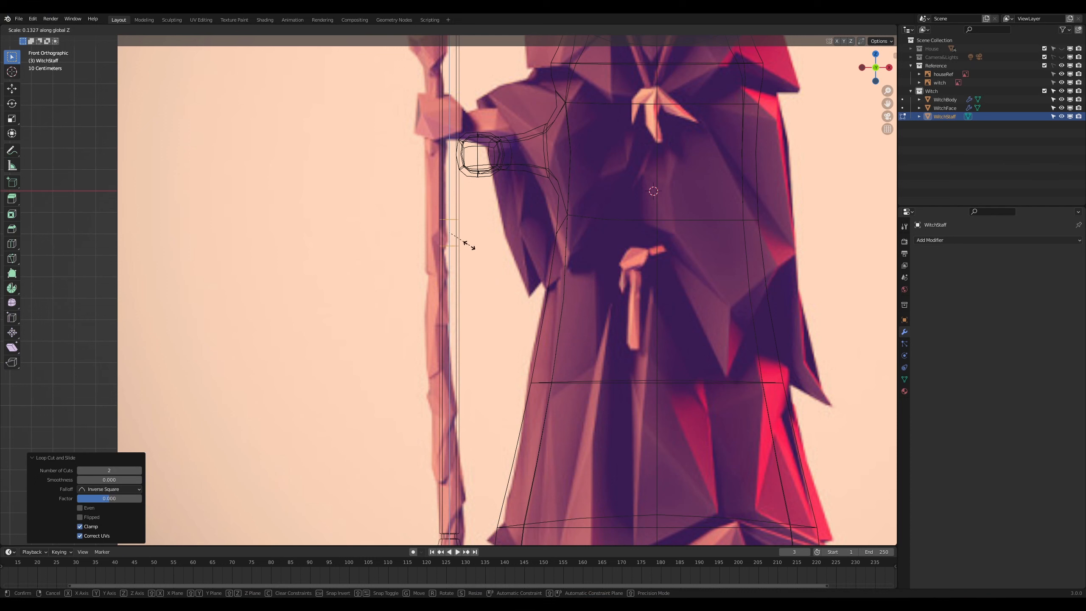
left_click(462, 235)
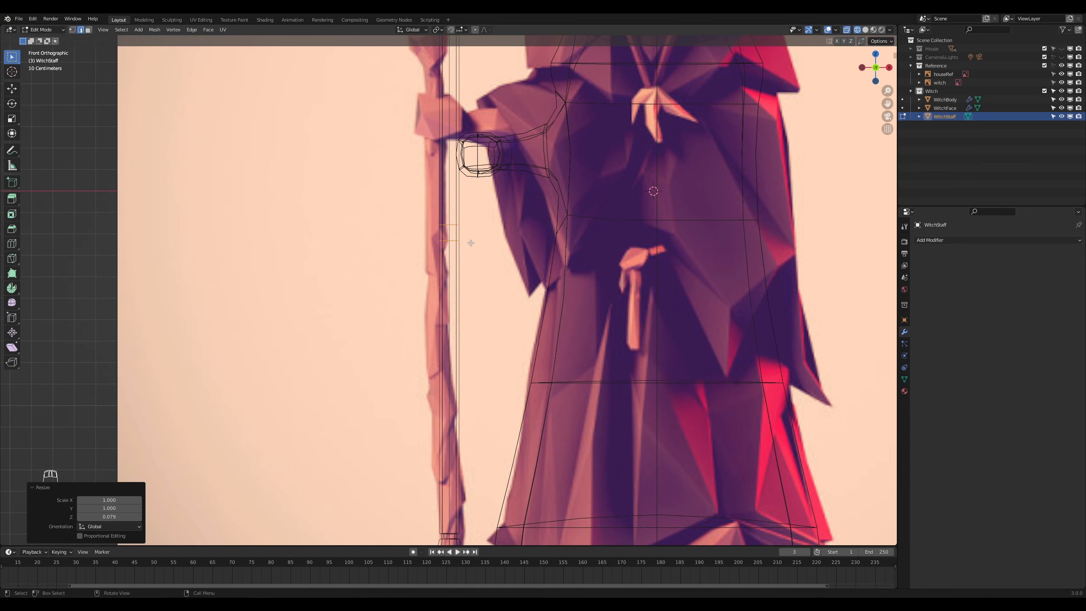
Step: Extrude the face ring between the two new shaft loops in place and scale it outward to about 1.23
scroll(466, 228, "up", 2)
key("3")
left_click(457, 211, "alt")
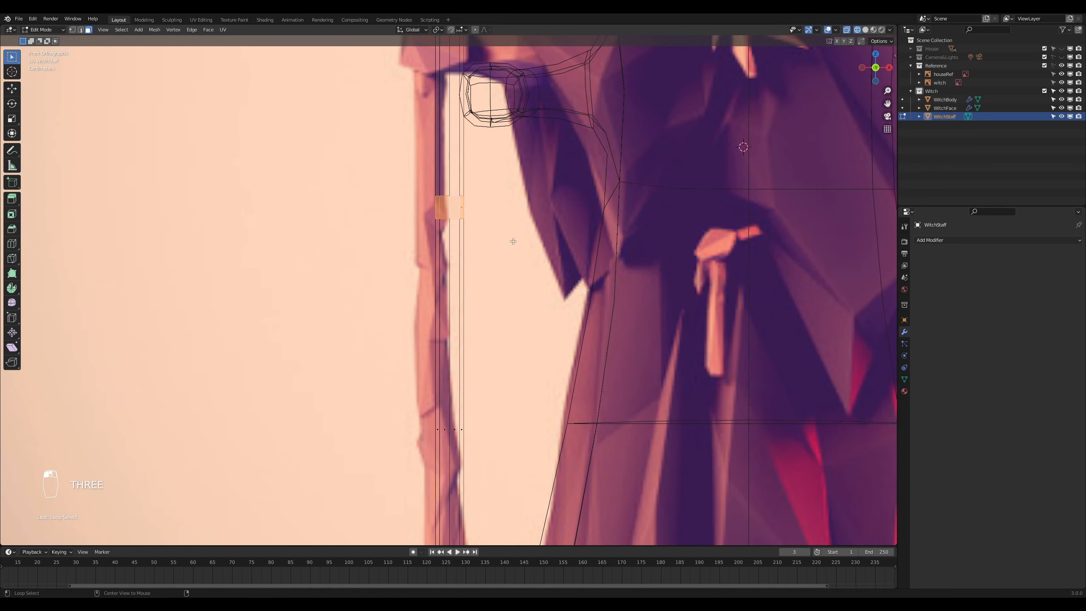
key("e")
right_click(513, 239)
key("s")
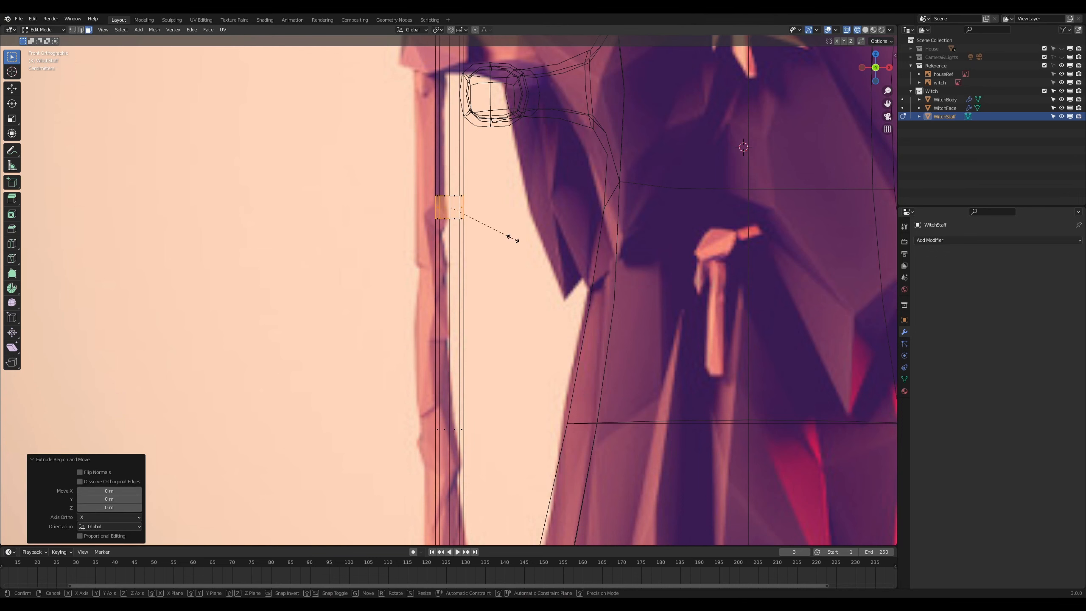
left_click(527, 245)
Step: Stretch the raised shaft band along Z to about 1.12
key("s")
key("z")
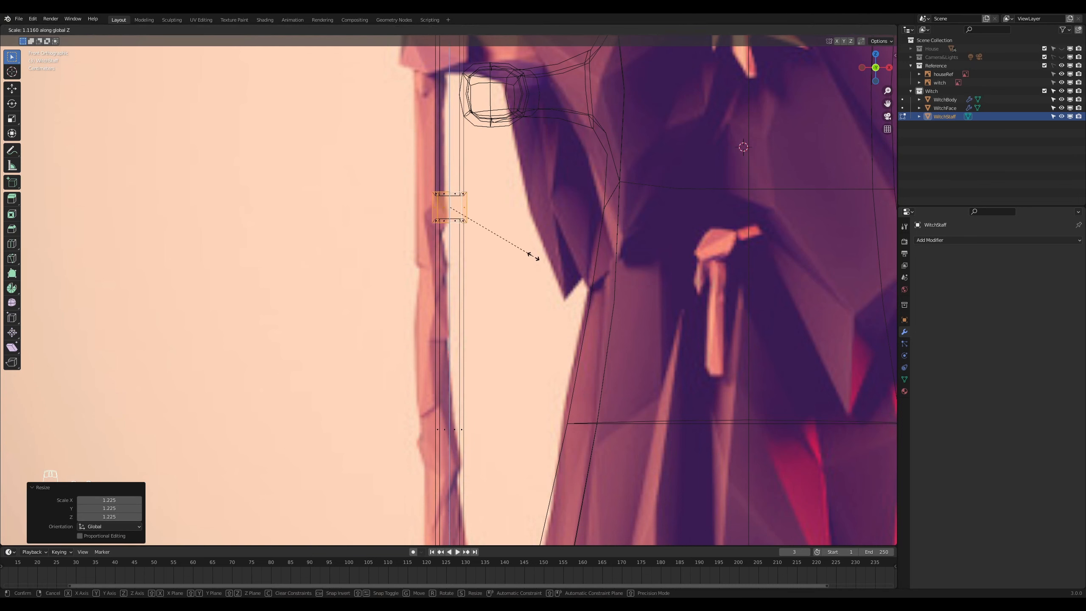
left_click(531, 256)
middle_click_drag(513, 246, 519, 269)
scroll(519, 269, "down", 4)
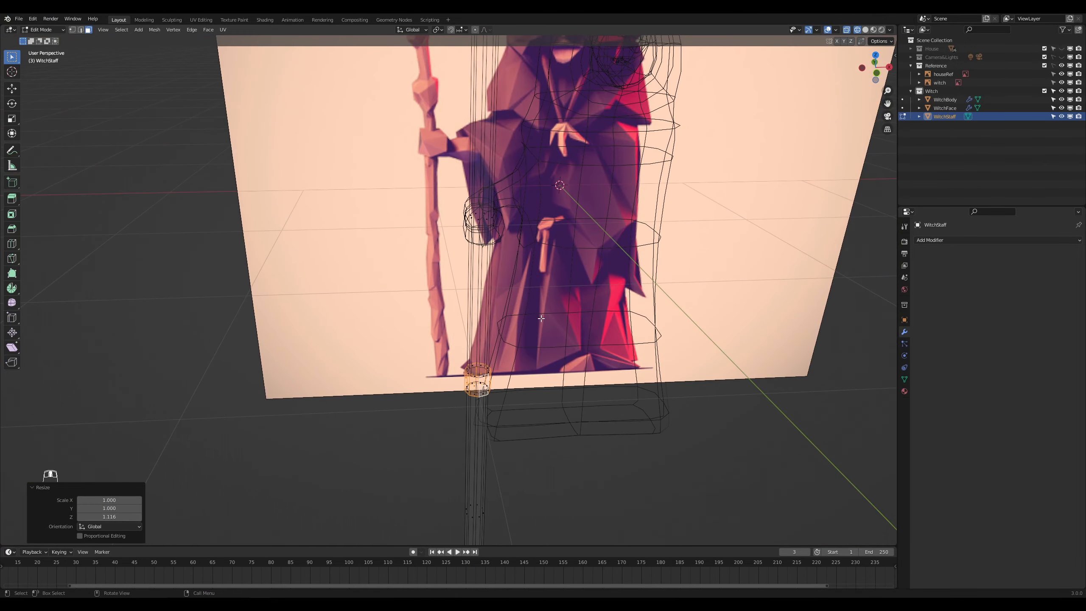
scroll(558, 337, "down", 3)
key("KP_1")
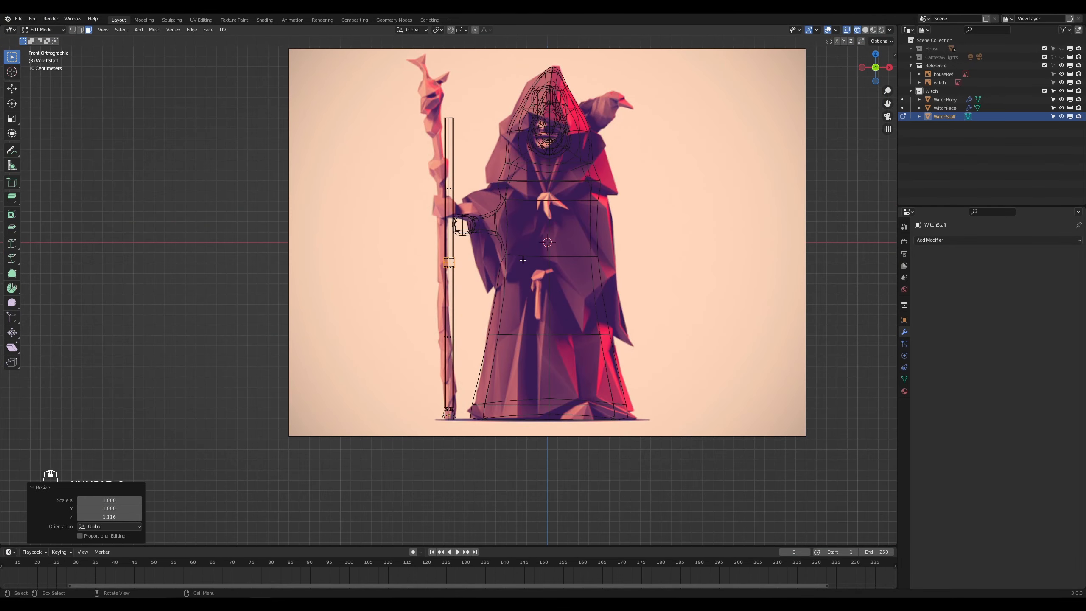
scroll(523, 260, "up", 9)
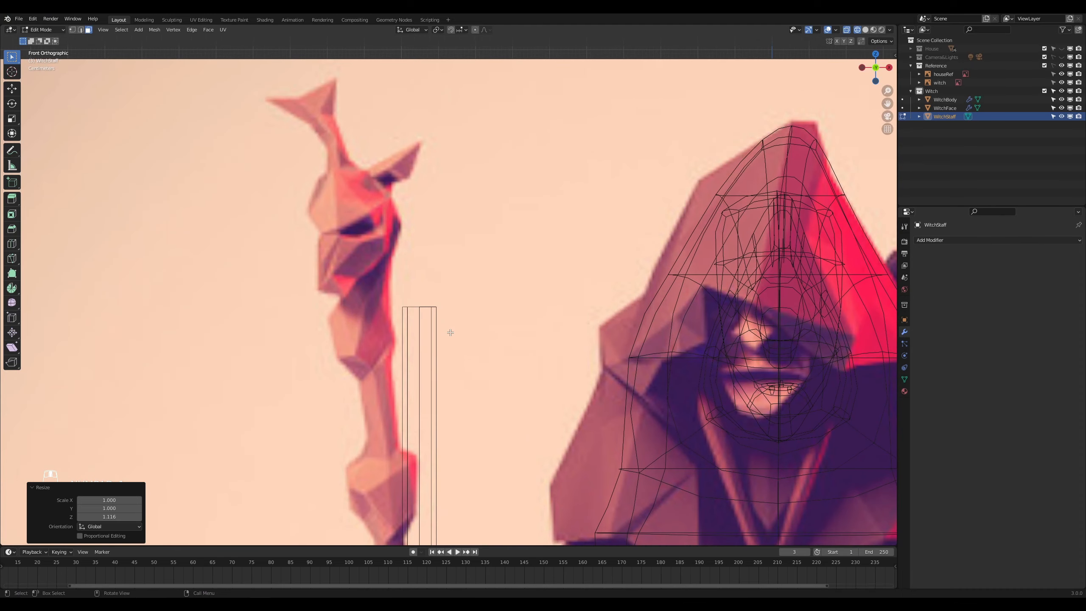
middle_click_drag(447, 346, 480, 308, "shift")
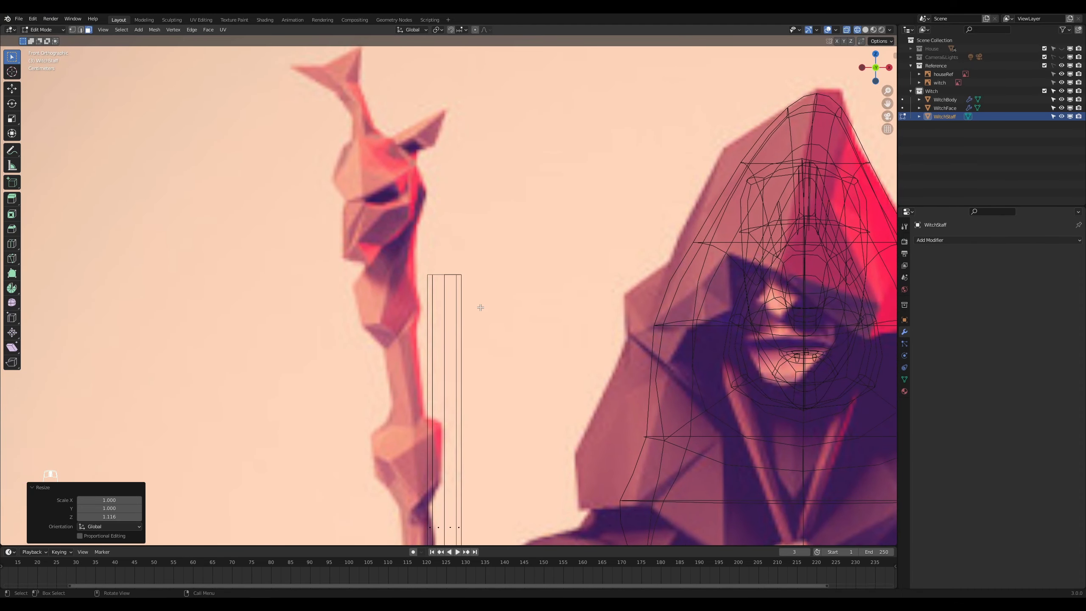
key("Tab")
key("1")
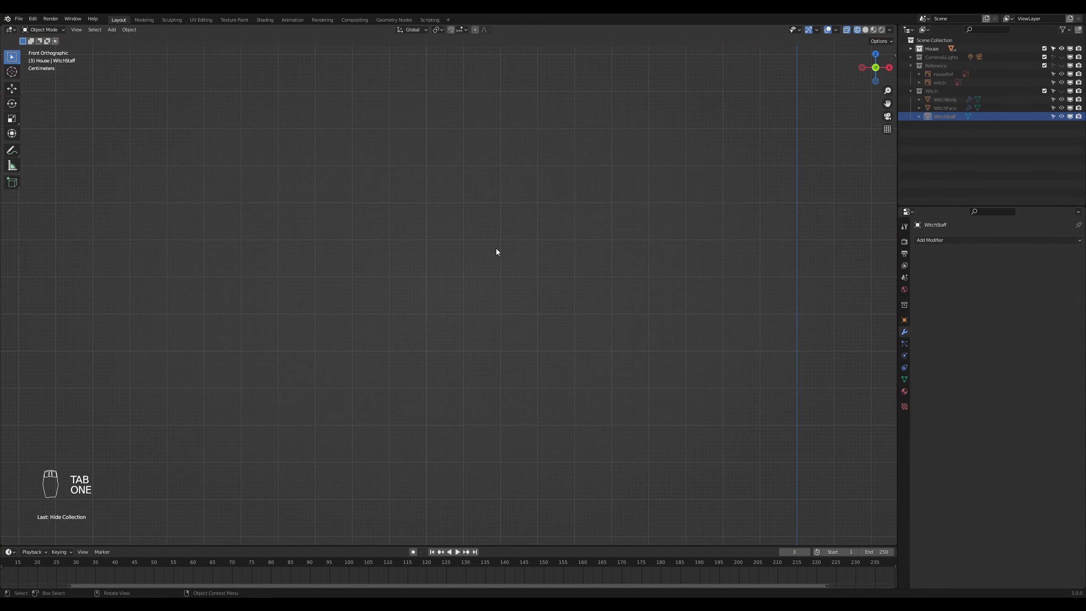
key("ctrl+z")
key("Tab")
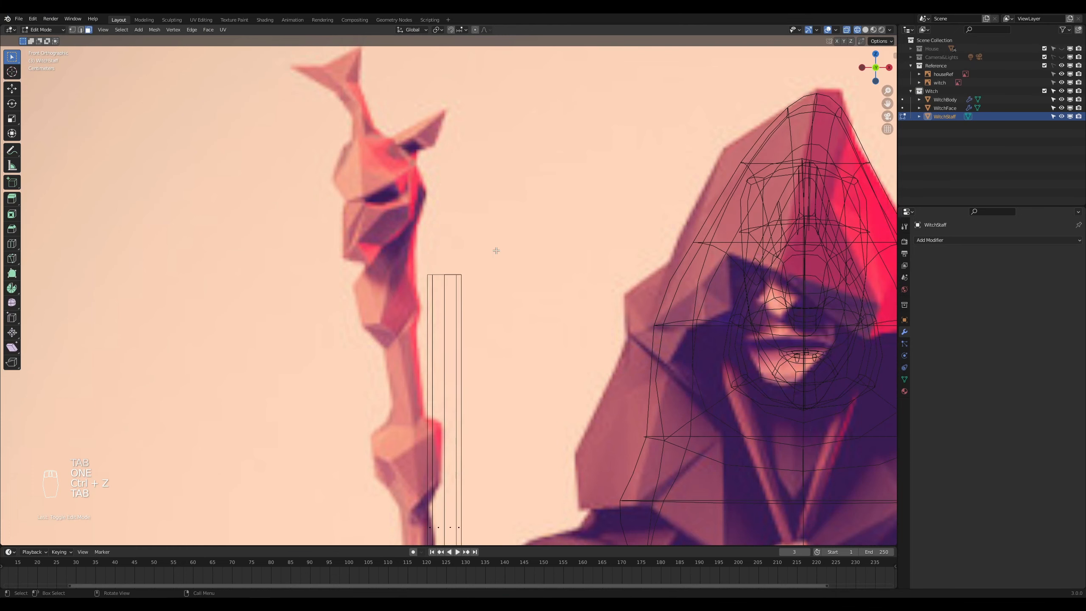
Step: Select the top vertex ring of the staff and lower it about 0.127 m along Z
key("1")
left_click_drag(500, 250, 398, 300)
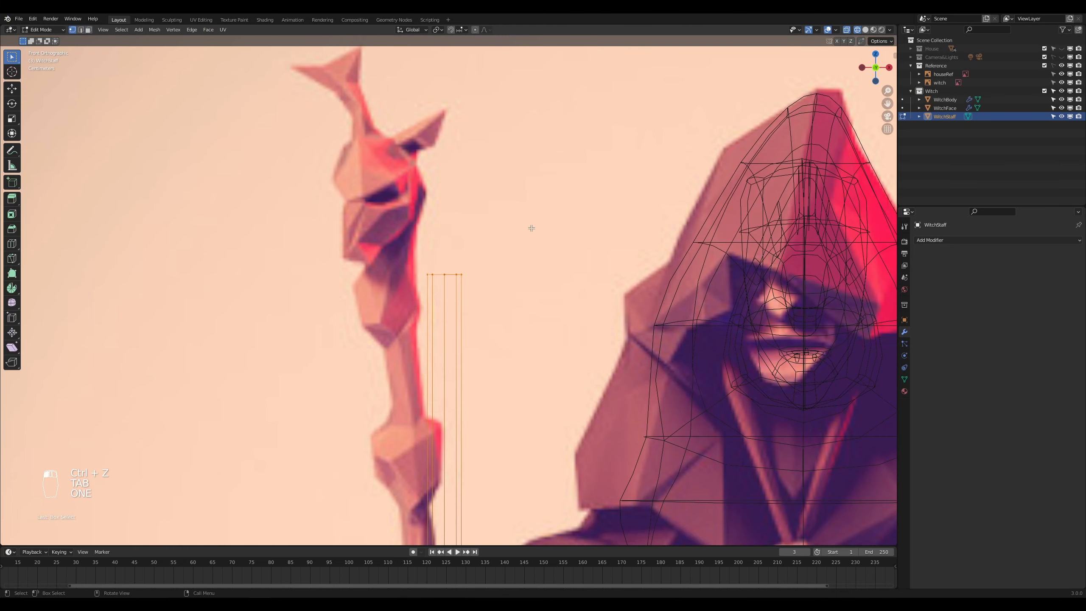
scroll(530, 233, "down", 6)
scroll(478, 302, "up", 6)
key("g")
key("z")
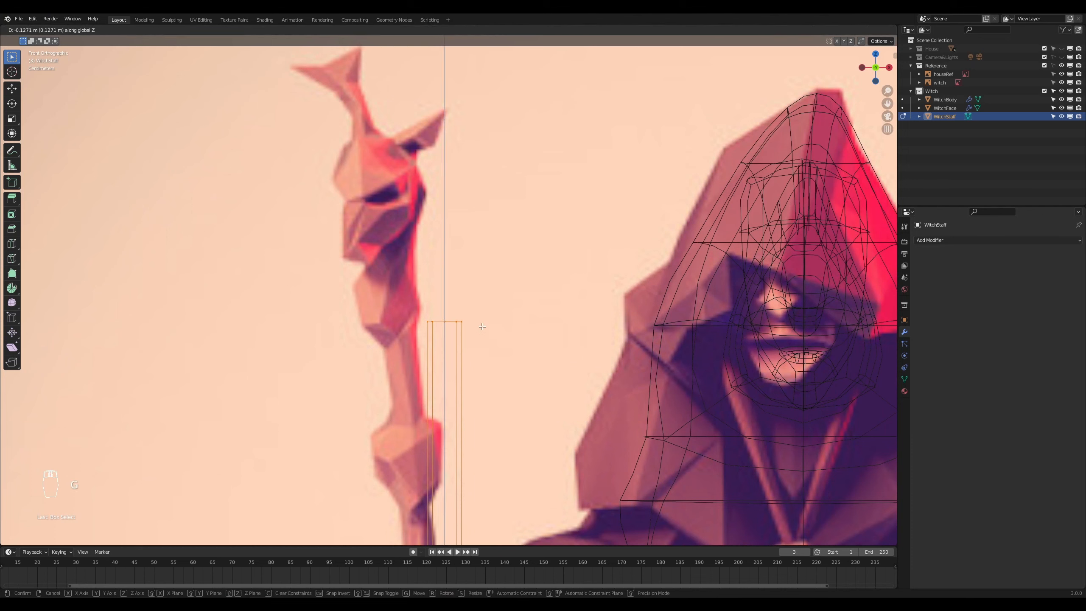
left_click(483, 326)
Step: Extrude the staff's top up about 0.038 m and flare it outward to about 1.49
key("e")
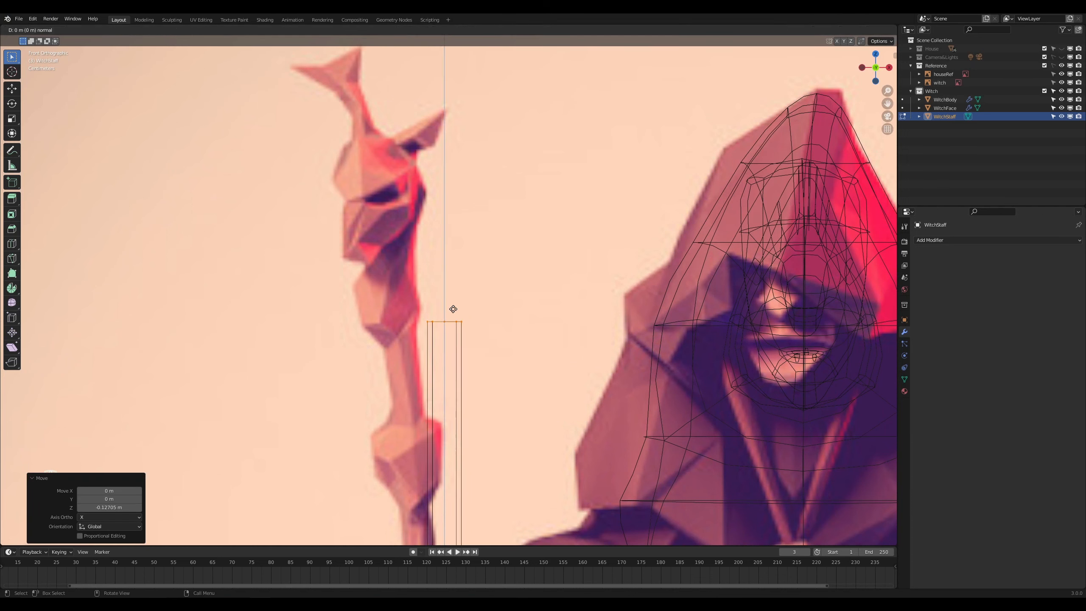
left_click(450, 296)
key("s")
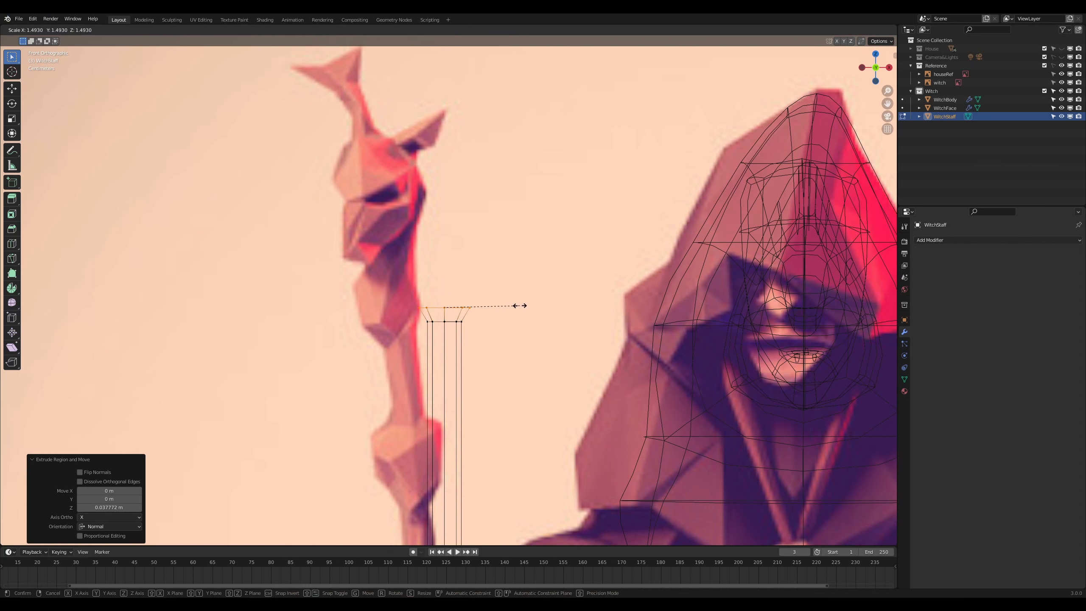
left_click(518, 305)
Step: Extrude the flared top of the staff up about 0.066 m and switch the viewport to solid shading
key("e")
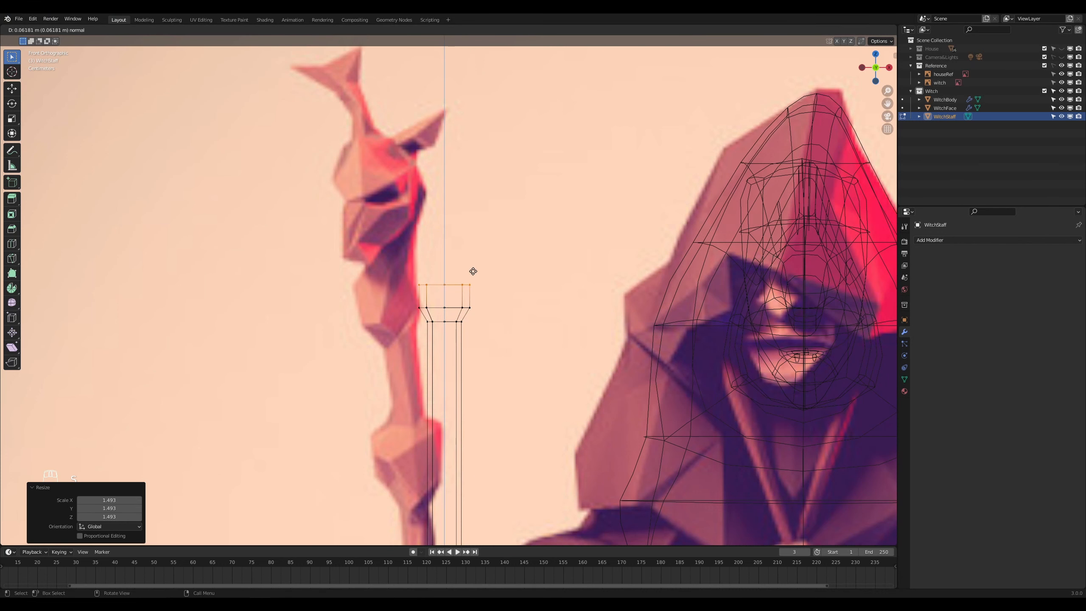
left_click(473, 273)
scroll(474, 276, "up", 2)
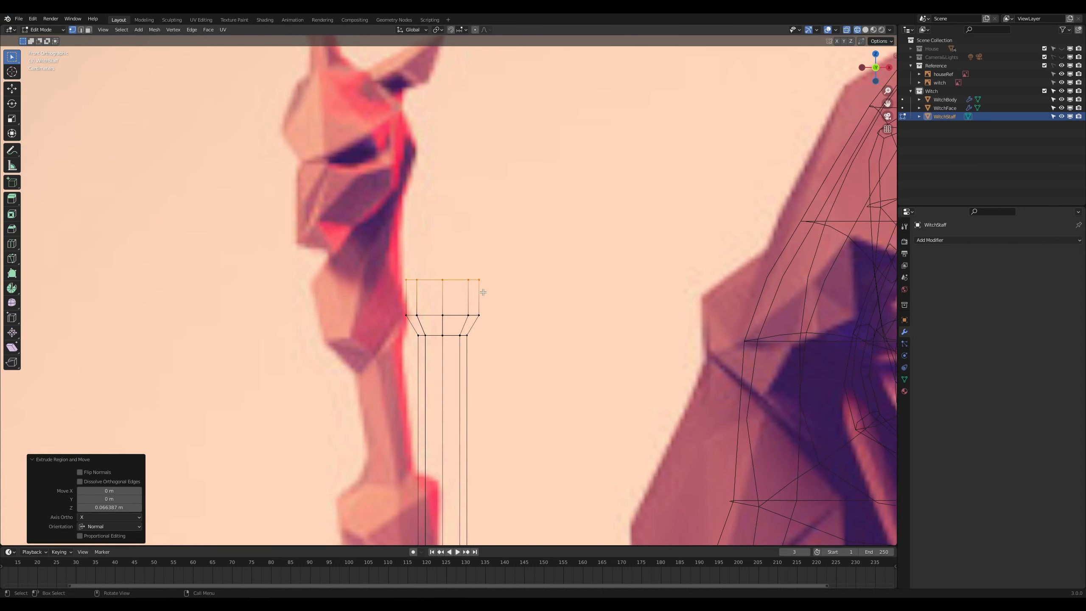
key("z")
left_click(563, 310)
Step: Connect two pairs of opposite rim vertices across the staff's top face with edges crossing at the centre
middle_click_drag(529, 303, 535, 318)
scroll(536, 320, "down", 4)
scroll(536, 321, "down", 2)
middle_click_drag(674, 446, 582, 311)
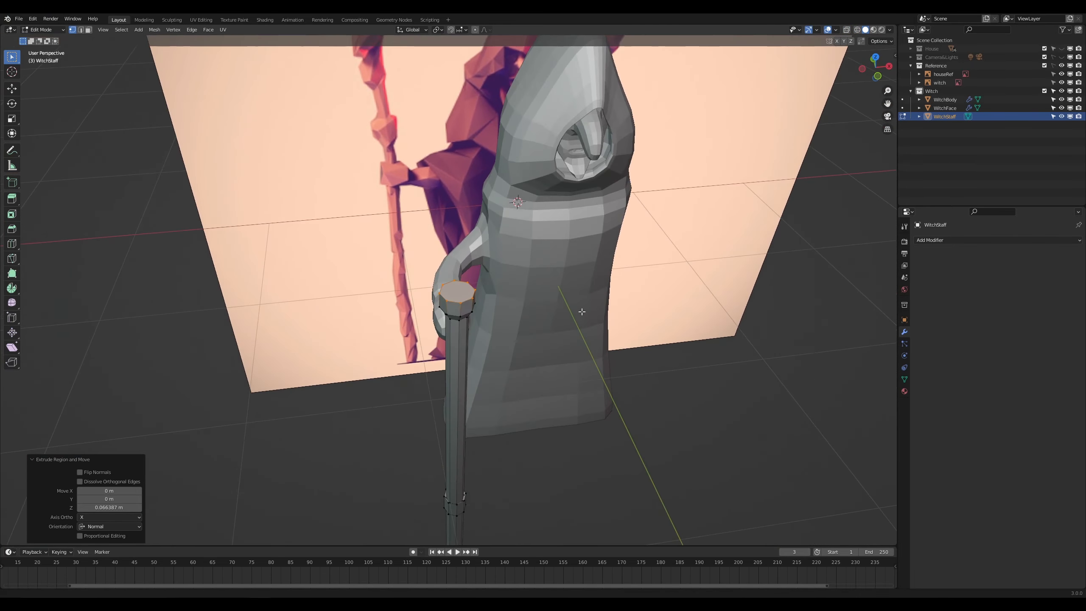
scroll(531, 303, "up", 5)
key("3")
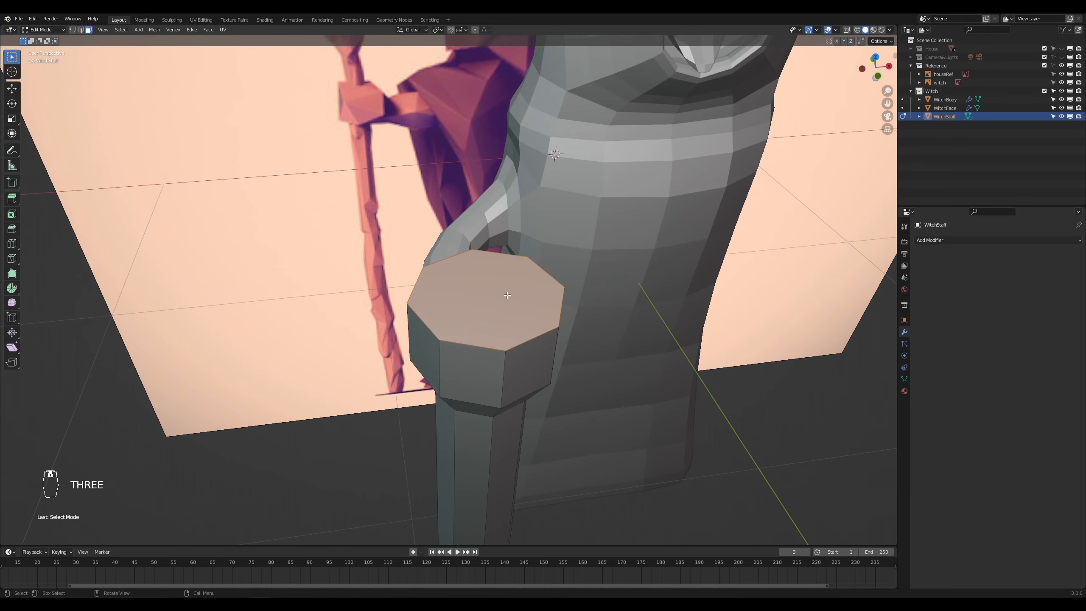
key("1")
left_click(529, 257)
left_click(439, 341, "shift")
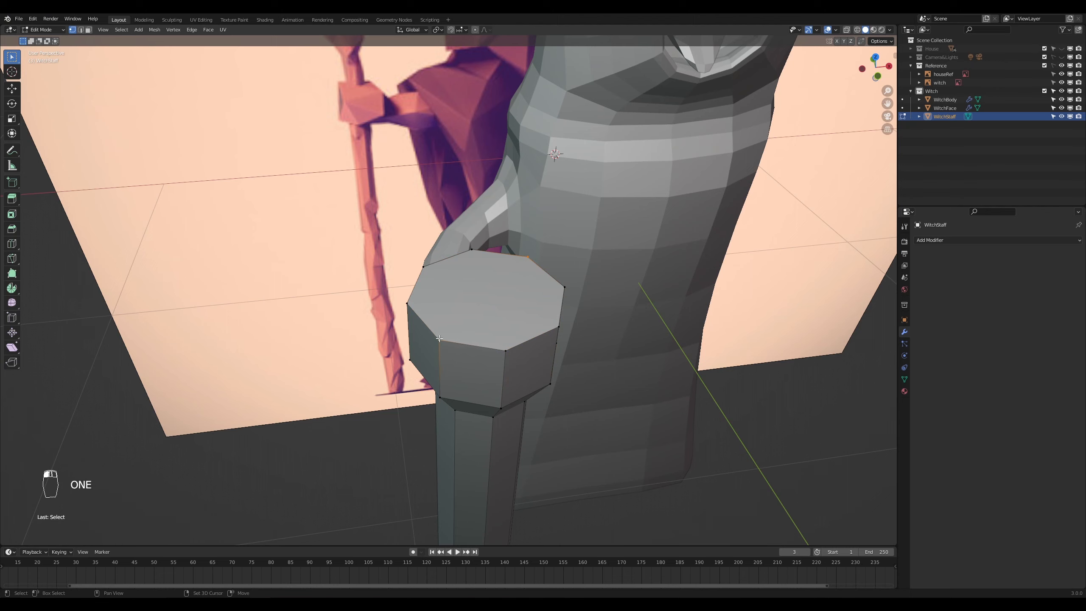
key("j")
left_click(508, 349)
left_click(473, 249, "shift")
key("j")
Step: Try to connect another pair of rim vertices across the staff's top face, and undo it
left_click(558, 326)
key("j")
key("ctrl+z")
left_click(425, 265, "shift")
key("j")
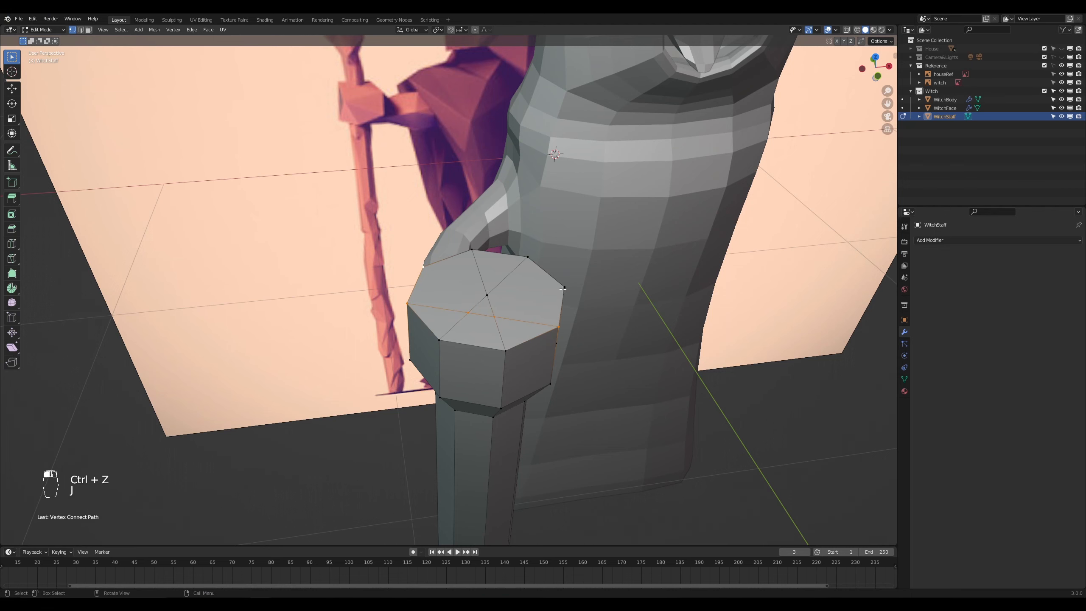
key("ctrl+z")
Step: Connect the remaining two pairs of opposite rim vertices across the staff's top face through the centre
middle_click_drag(563, 290, 522, 331)
left_click(364, 395)
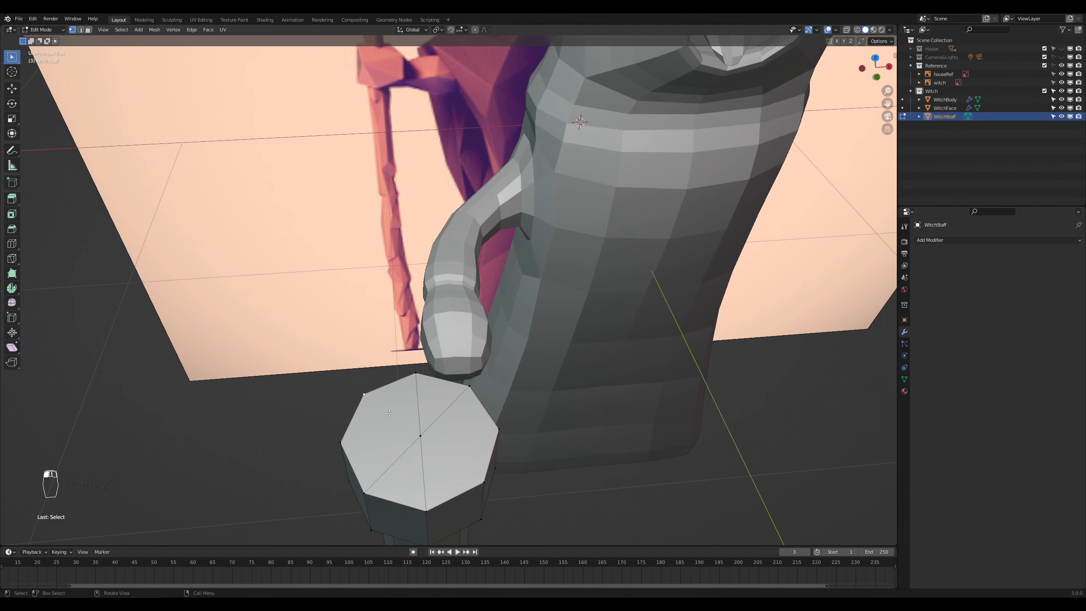
left_click(481, 482, "shift")
key("j")
left_click(499, 429)
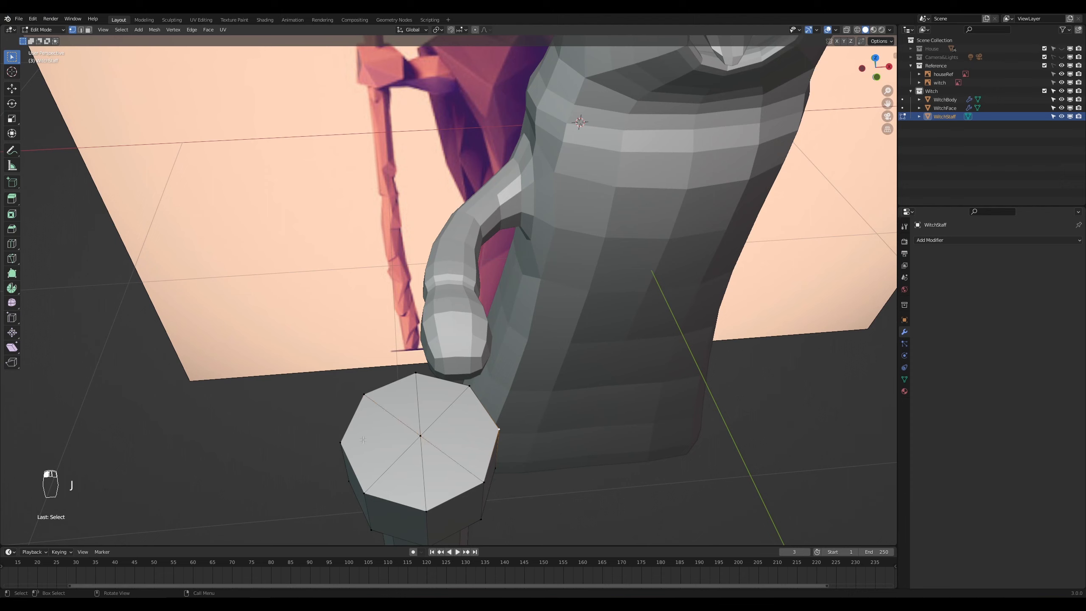
left_click(335, 443, "shift")
key("j")
Step: Select the whole staff mesh and merge its vertices by distance at 0.0001 m
middle_click_drag(495, 414, 494, 412)
key("a")
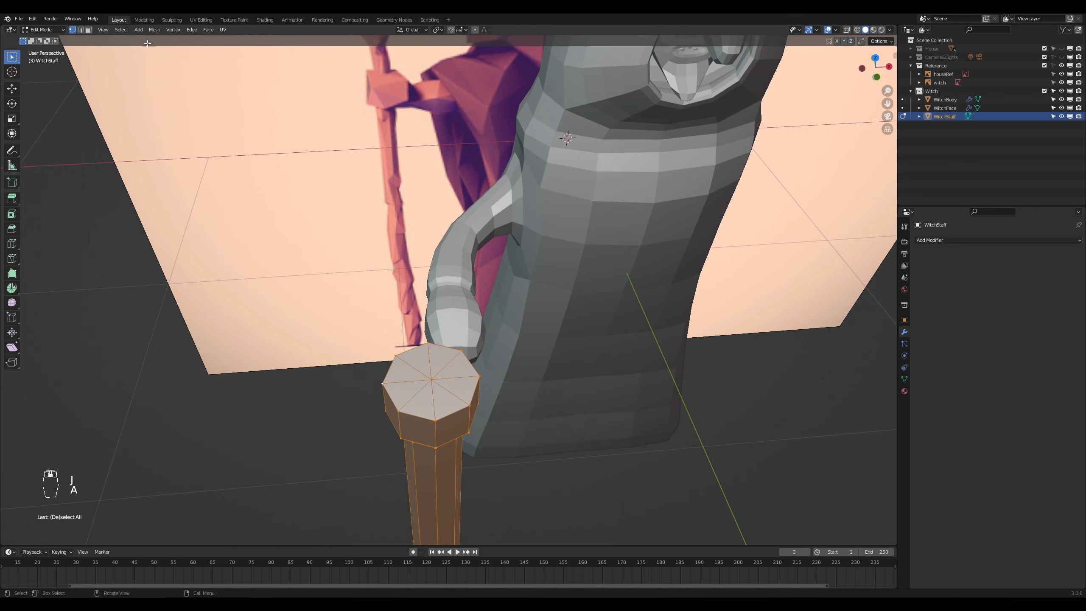
left_click(156, 30)
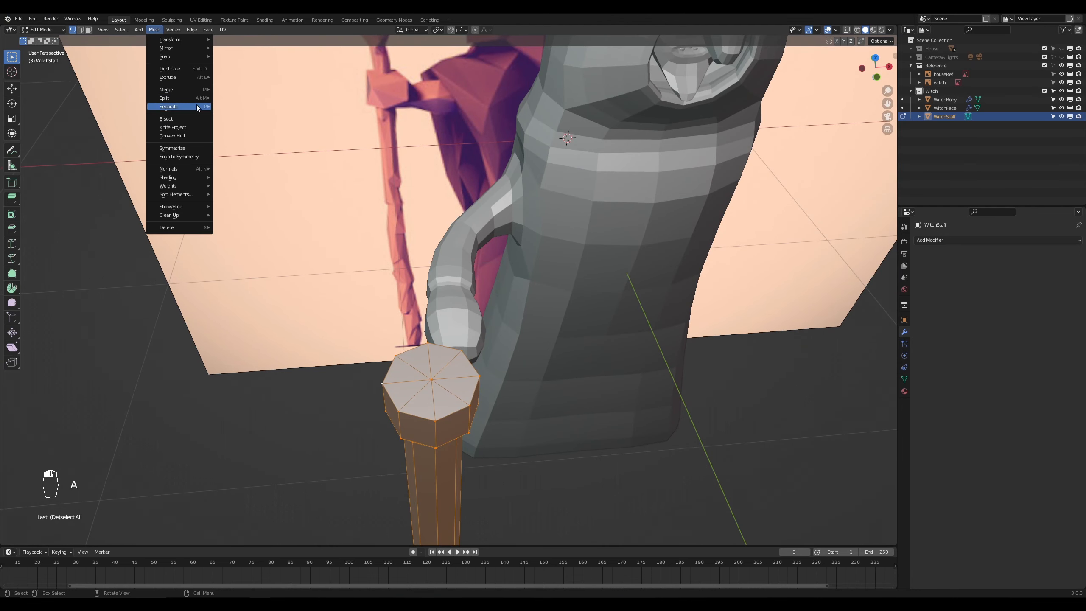
mouse_move(189, 89)
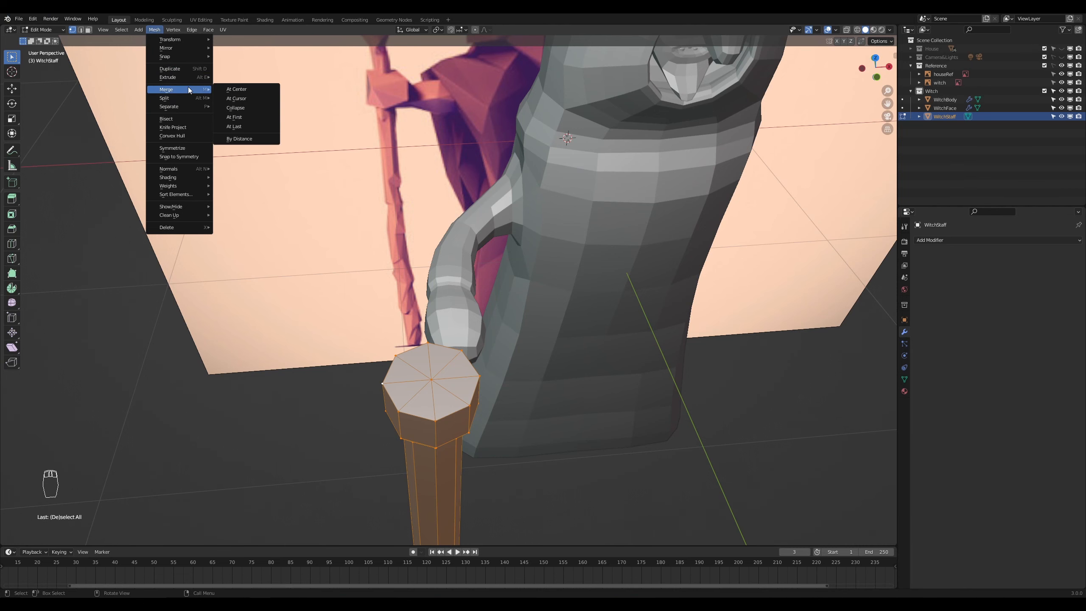
left_click(239, 139)
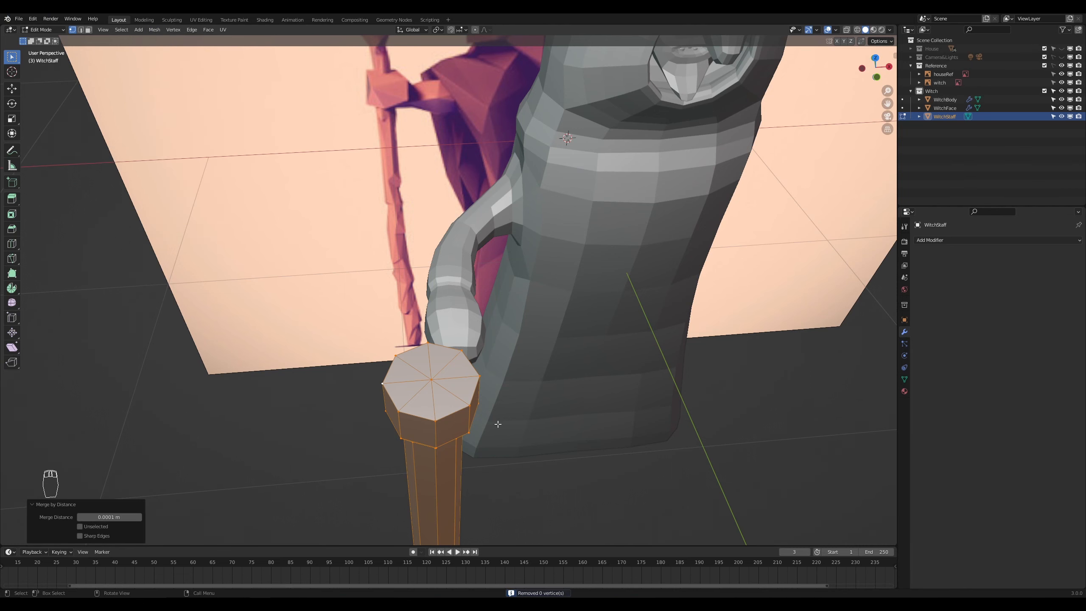
Step: Lower the centre vertex of the staff's top face about 0.044 m along Z to form a hollow
middle_click_drag(504, 437, 482, 429)
scroll(415, 357, "up", 2)
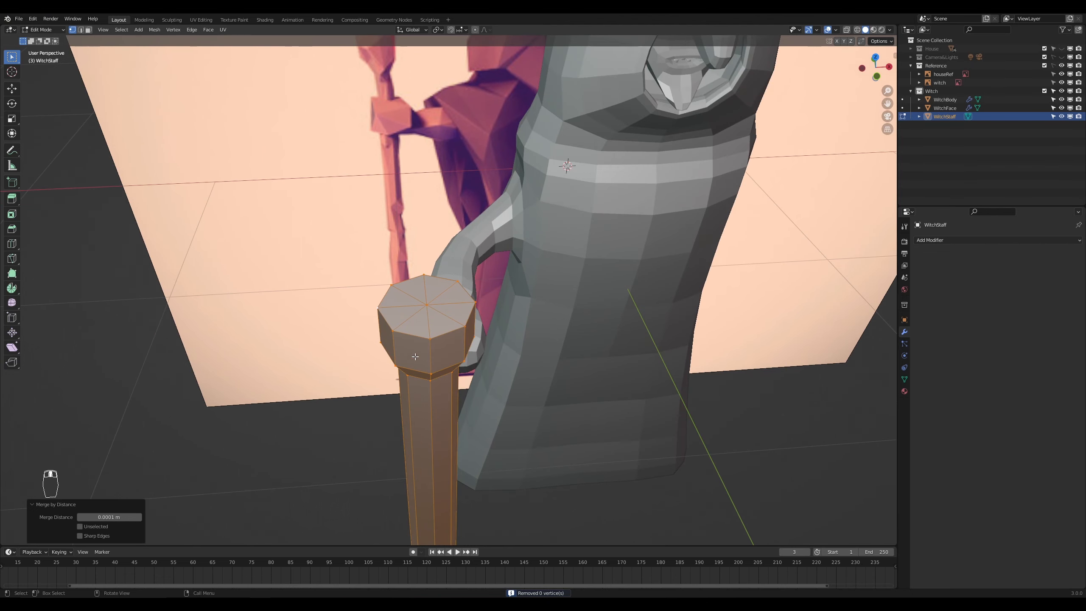
key("3")
left_click(433, 302)
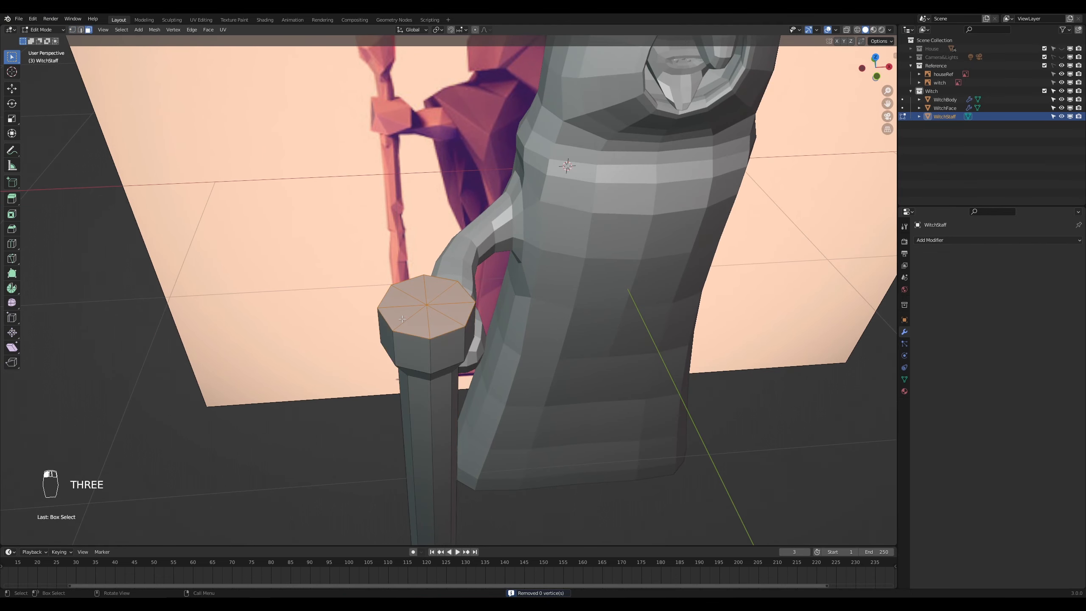
scroll(425, 315, "up", 1)
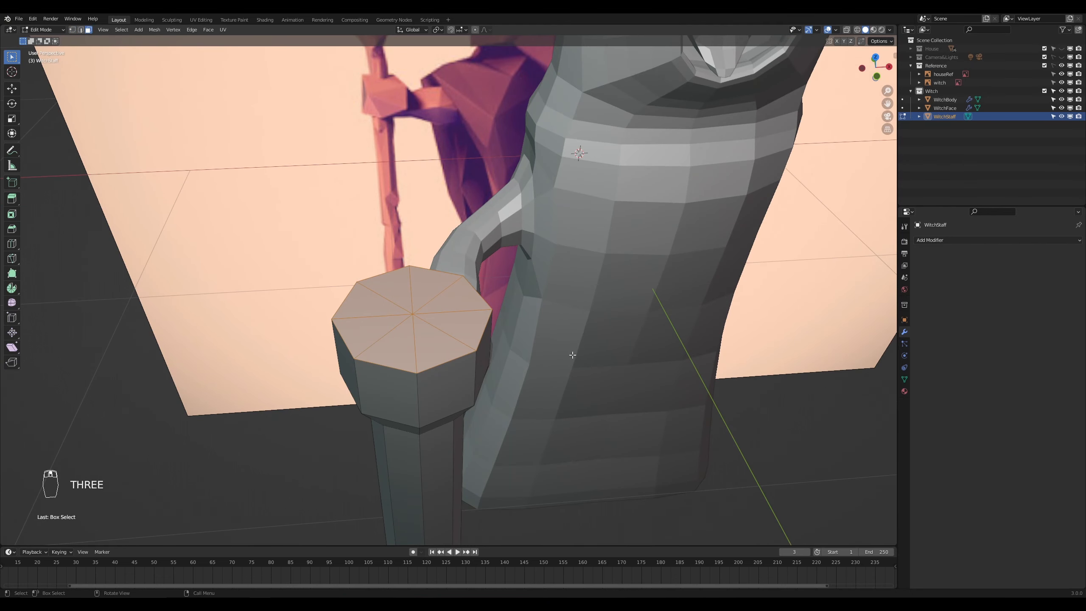
key("1")
left_click(413, 313)
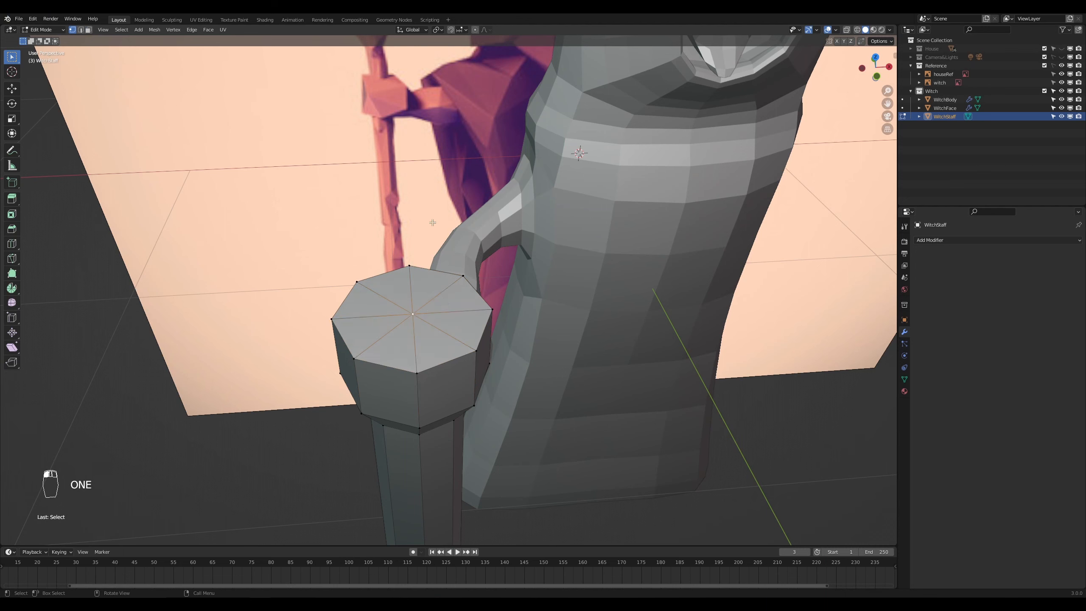
key("g")
key("z")
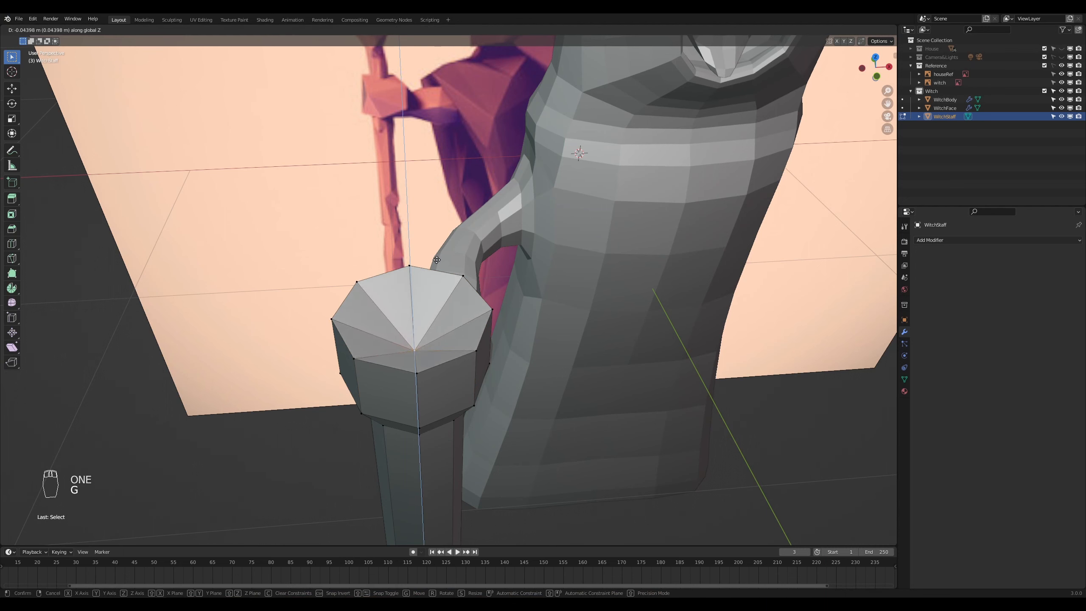
left_click(437, 260)
Step: Inset the staff's triangular top faces individually by 0.1625 m and extrude them inward about 0.006 m
key("3")
left_click_drag(451, 307, 383, 357)
key("i")
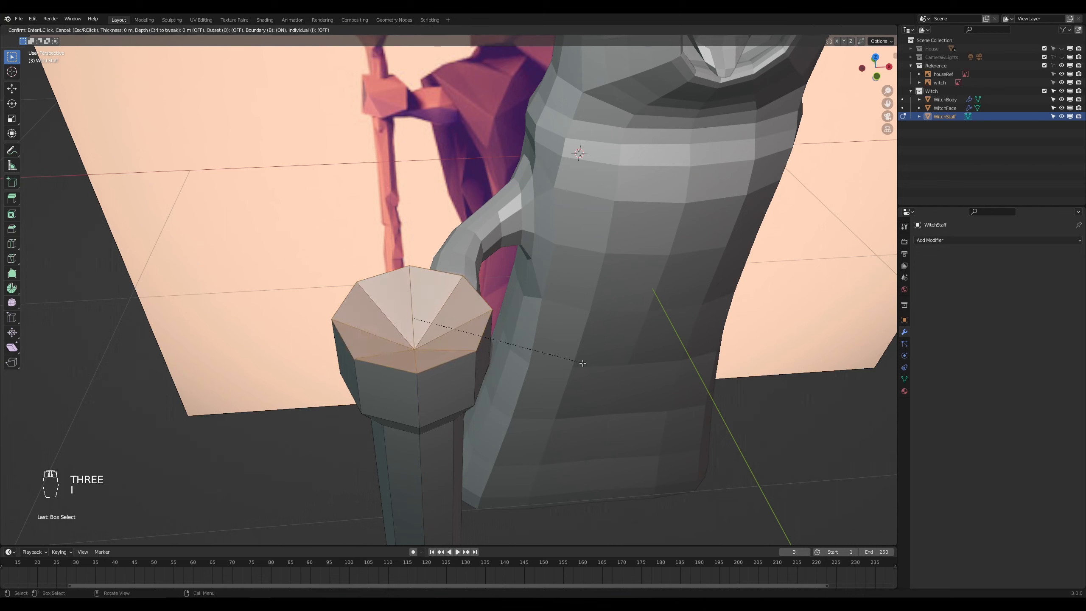
left_click(552, 364)
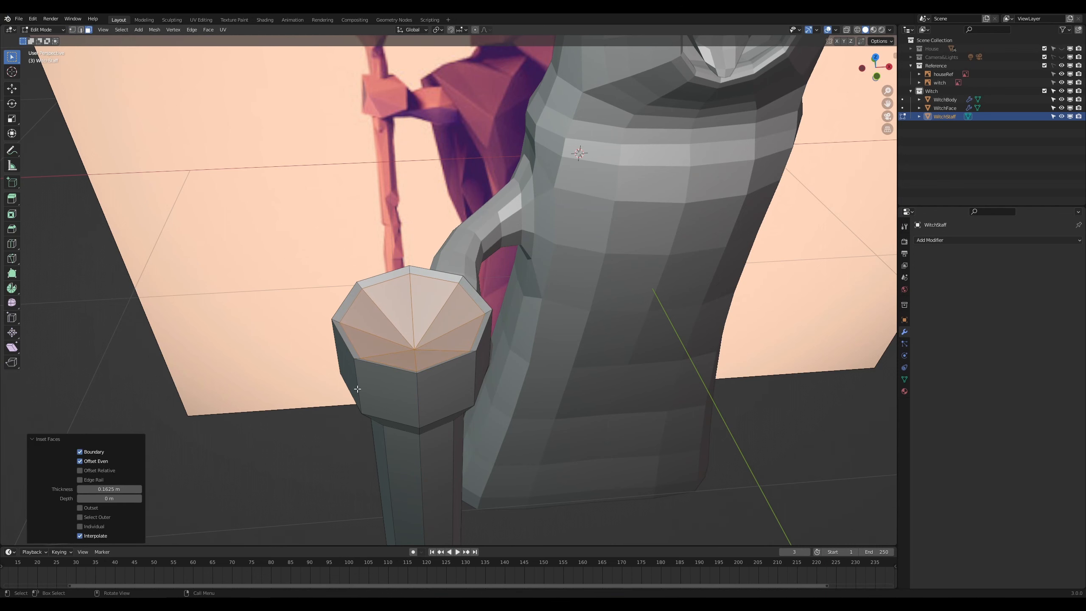
left_click(80, 526)
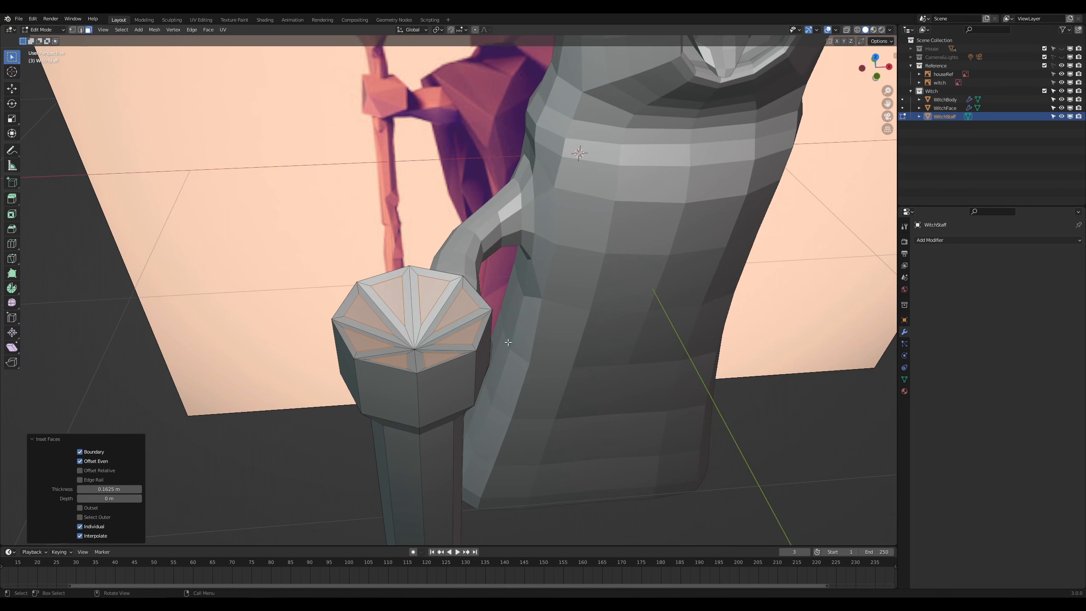
key("e")
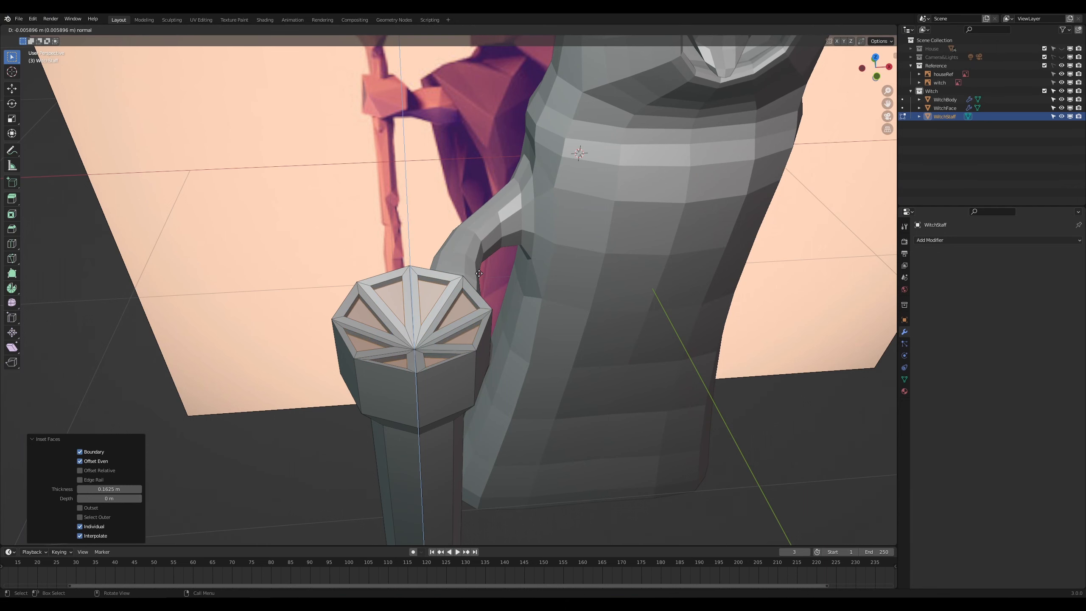
left_click(479, 273)
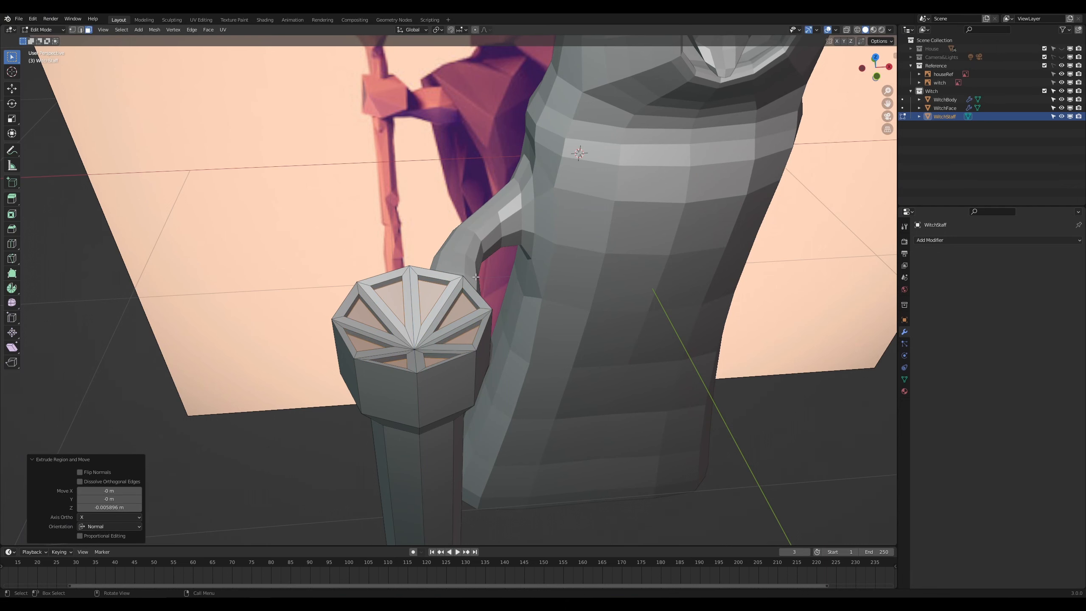
Step: Adjust the height of the centre vertex in the staff's hollowed top along Z, first raising it about 0.011 m
middle_click_drag(495, 301, 527, 317)
scroll(536, 328, "down", 3)
key("Tab")
middle_click_drag(524, 261, 396, 348)
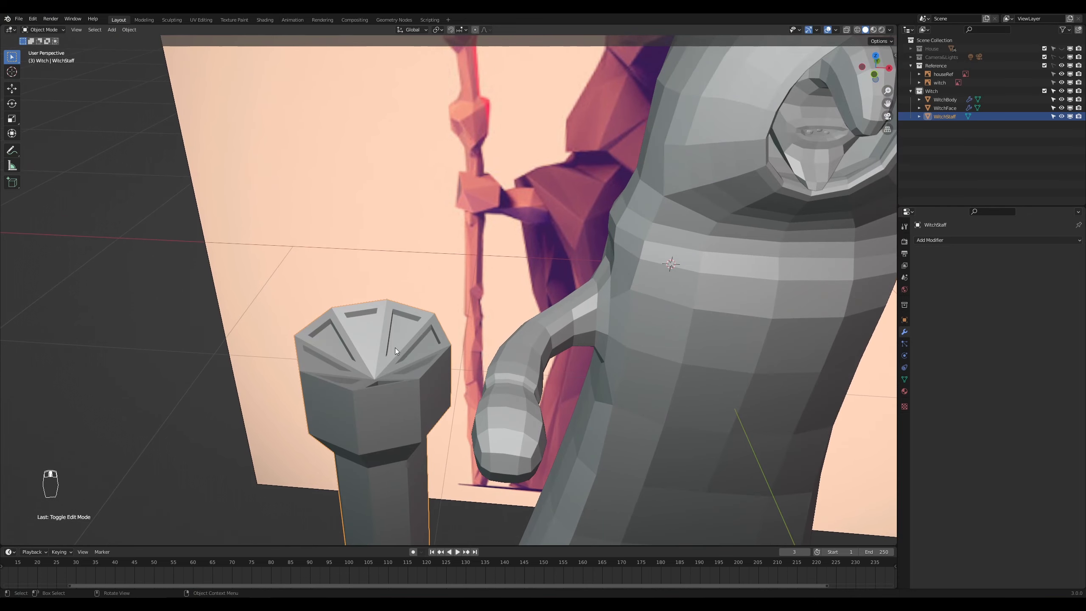
key("1")
key("ctrl+z")
key("Tab")
key("1")
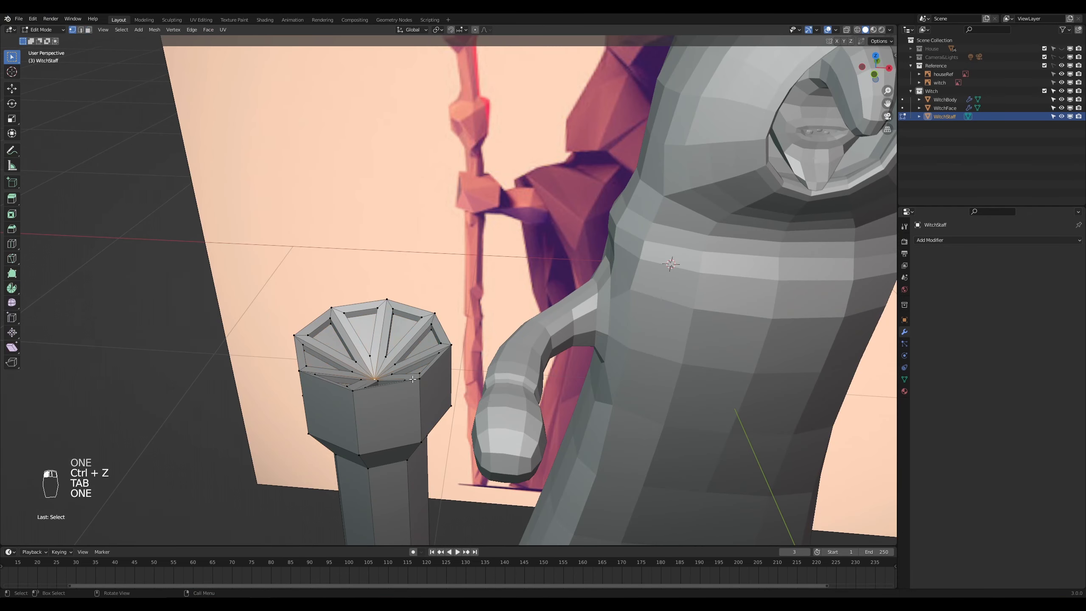
key("g")
key("z")
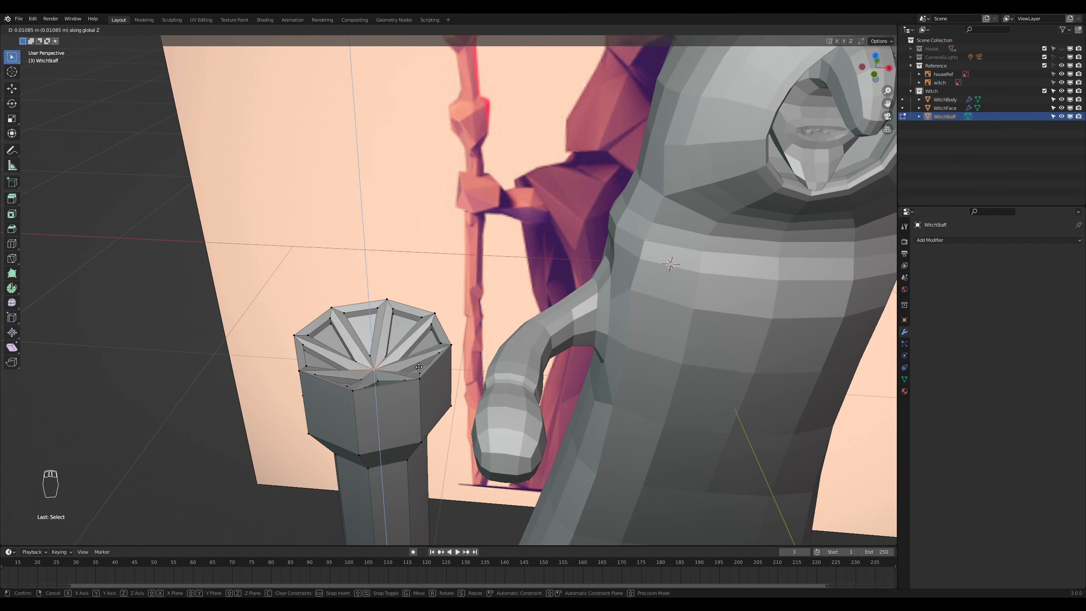
left_click(420, 368)
middle_click_drag(421, 369, 423, 248)
key("g")
key("z")
left_click(458, 372)
Step: Select the outer rim edge loop of the staff's top and lower it along Z about 0.028 m, then another 0.008 m
scroll(460, 373, "up", 2)
scroll(423, 248, "up", 3)
key("2")
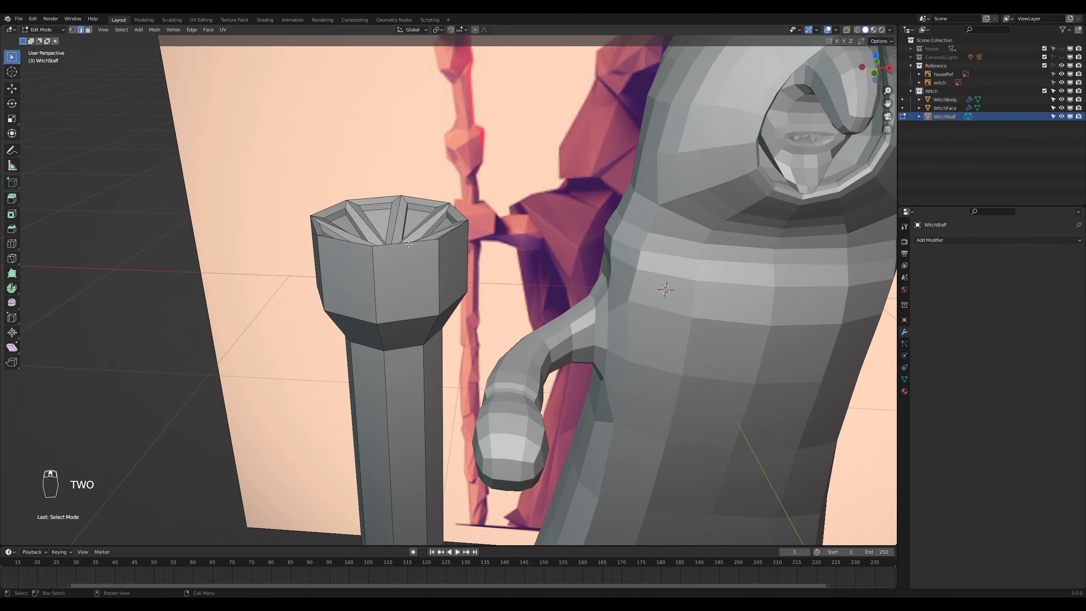
left_click(409, 244, "alt")
middle_click_drag(445, 236, 470, 263)
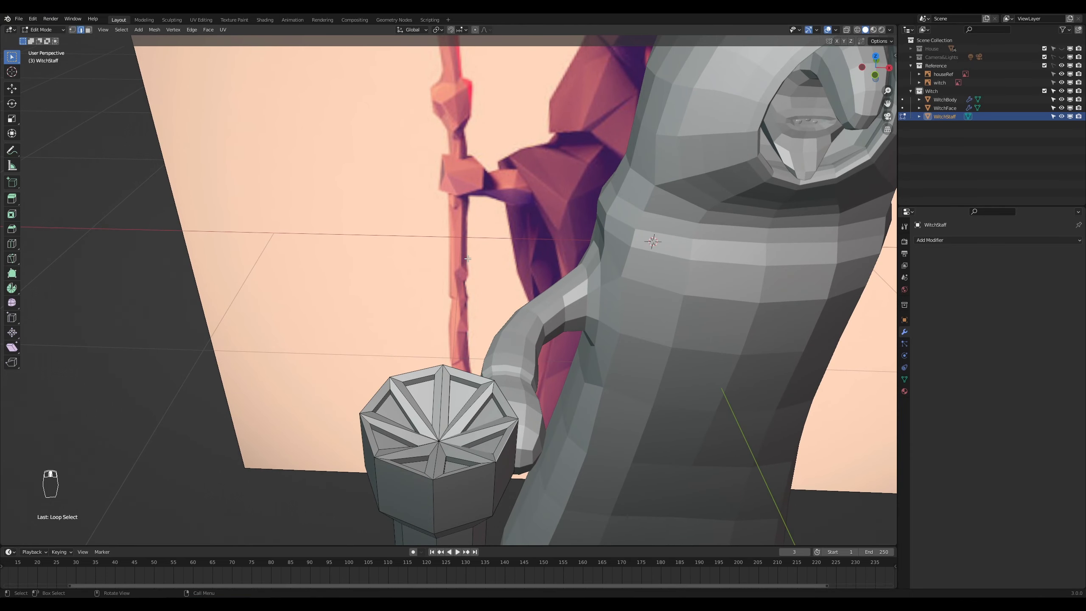
left_click(473, 364)
key("ctrl+z")
key("g")
key("z")
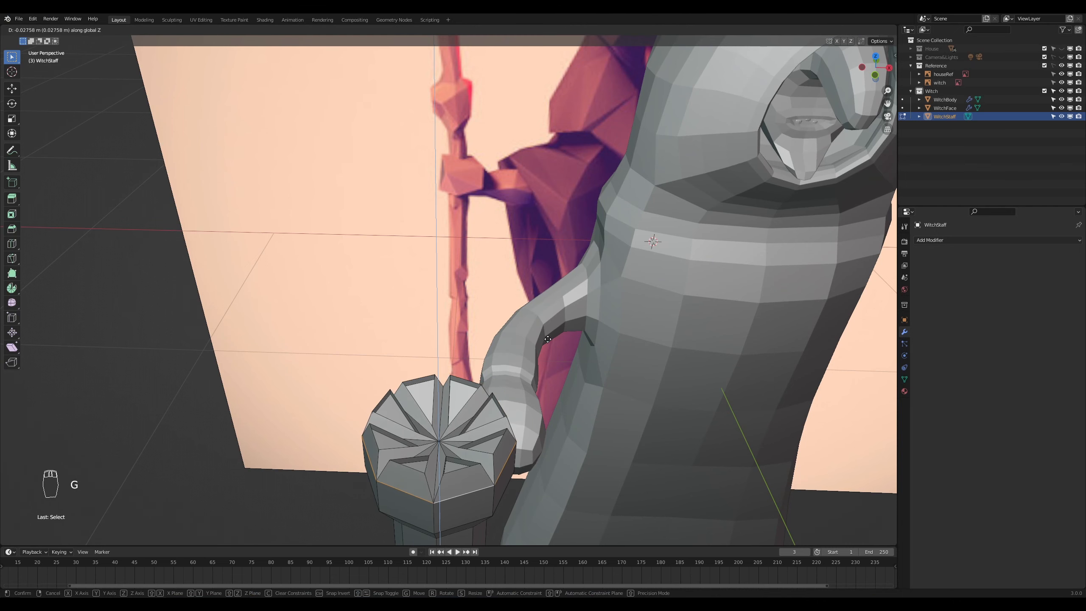
left_click(547, 342)
middle_click_drag(560, 391, 554, 371)
scroll(525, 295, "up", 3)
key("g")
key("z")
left_click(530, 311)
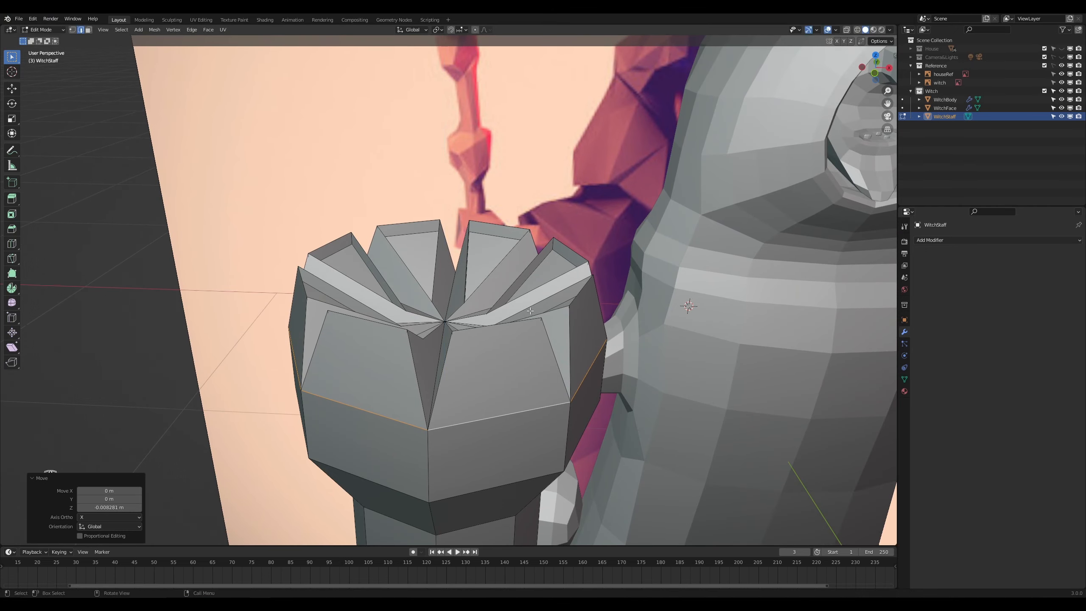
Step: Leave mesh editing and examine the notched staff top in perspective and from the front against the reference image
scroll(530, 311, "down", 8)
mouse_move(543, 334)
middle_mouse_down()
mouse_move(609, 366)
mouse_move(557, 347)
middle_mouse_up()
key("Tab")
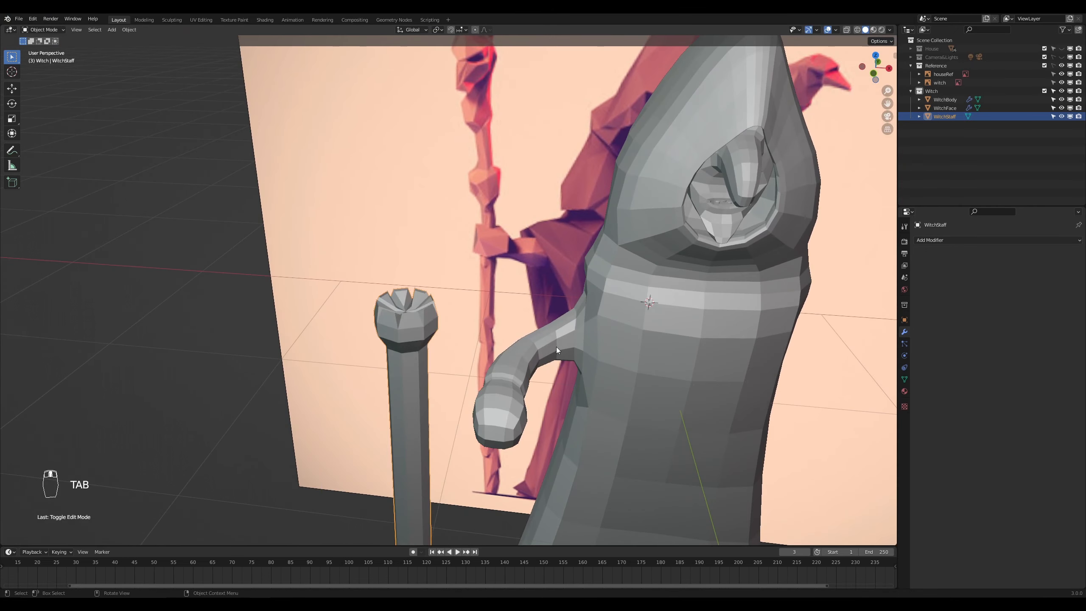
scroll(450, 347, "up", 4)
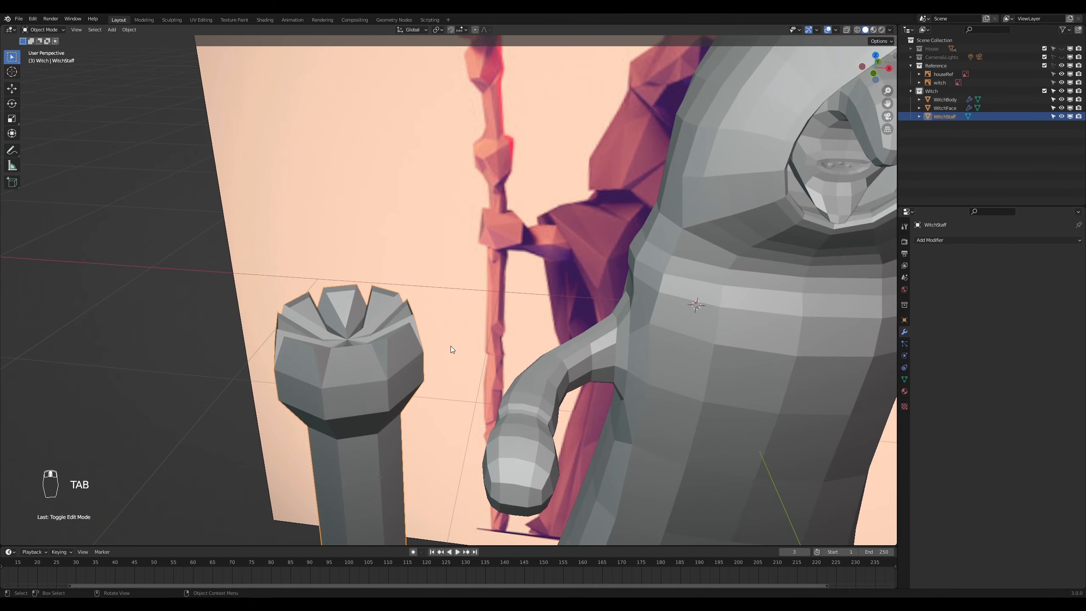
scroll(453, 344, "down", 2)
key("KP_1")
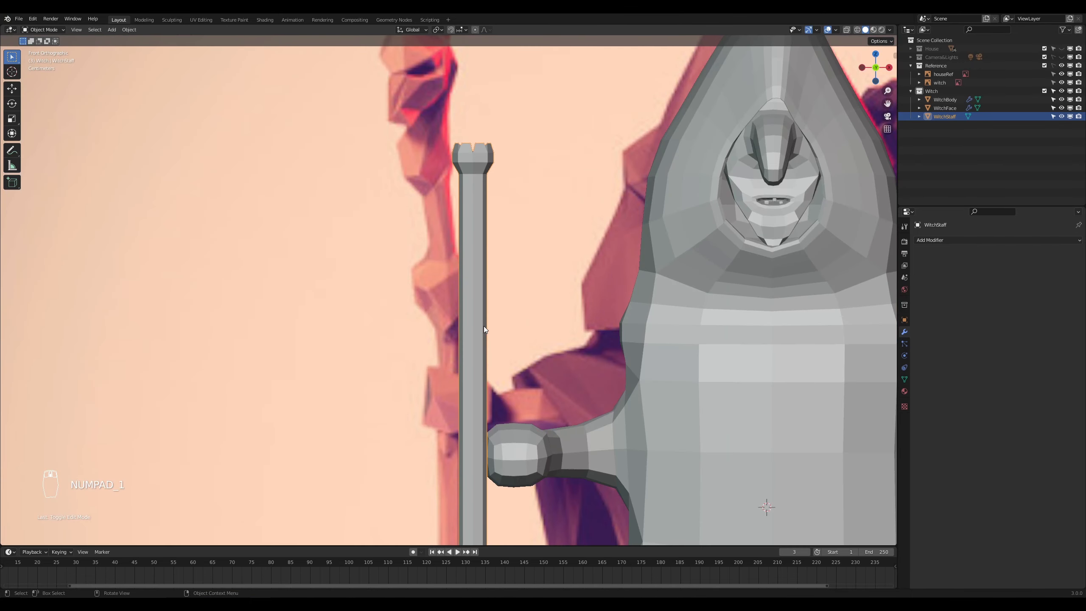
scroll(484, 326, "down", 8)
scroll(500, 342, "up", 5)
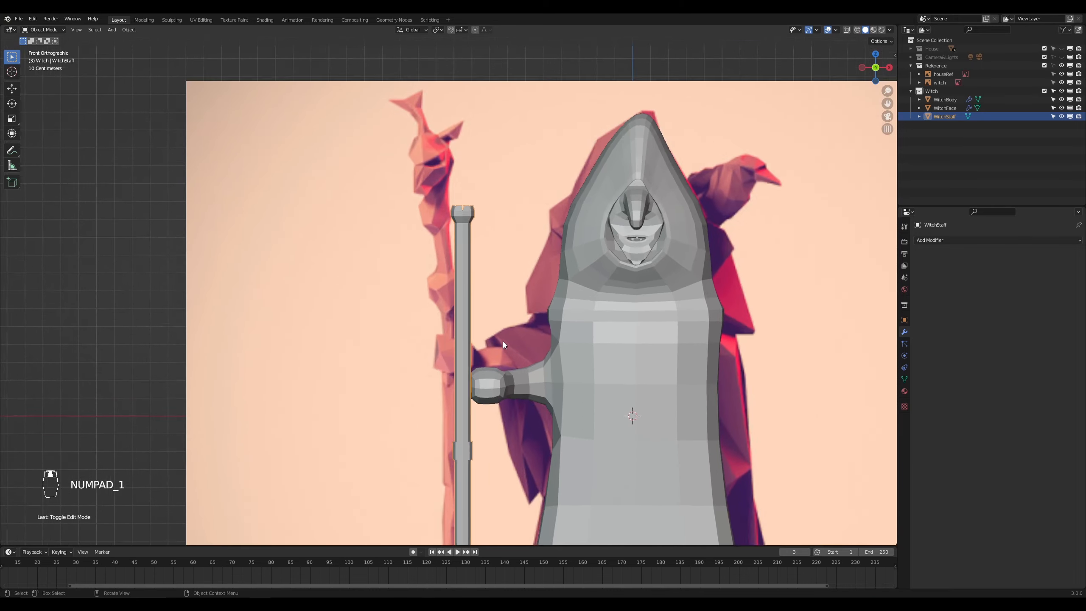
scroll(504, 345, "down", 4)
scroll(508, 343, "up", 6)
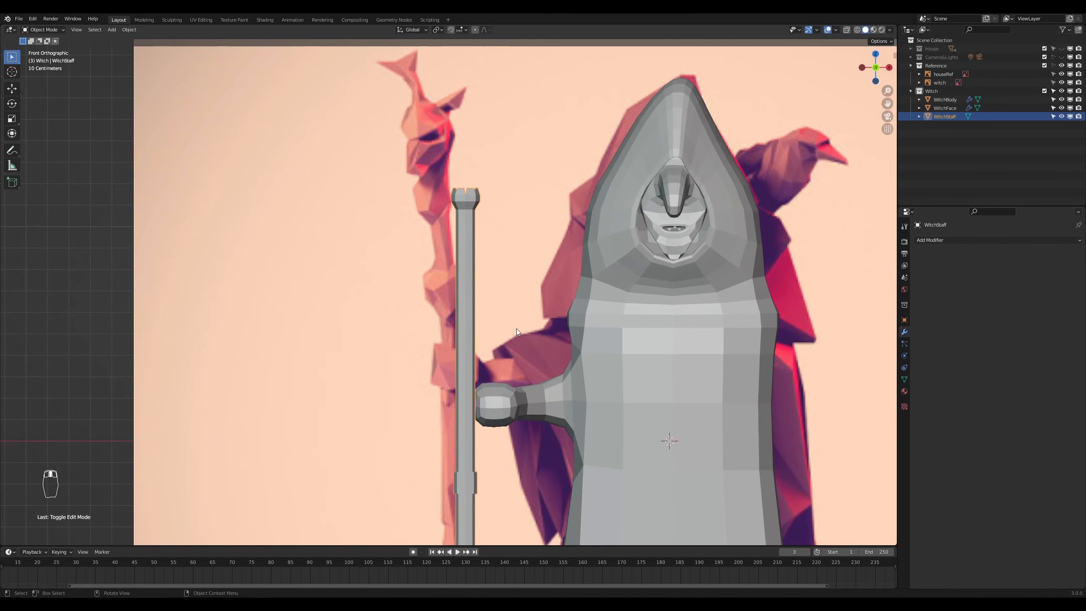
scroll(509, 327, "down", 3)
scroll(504, 326, "up", 7)
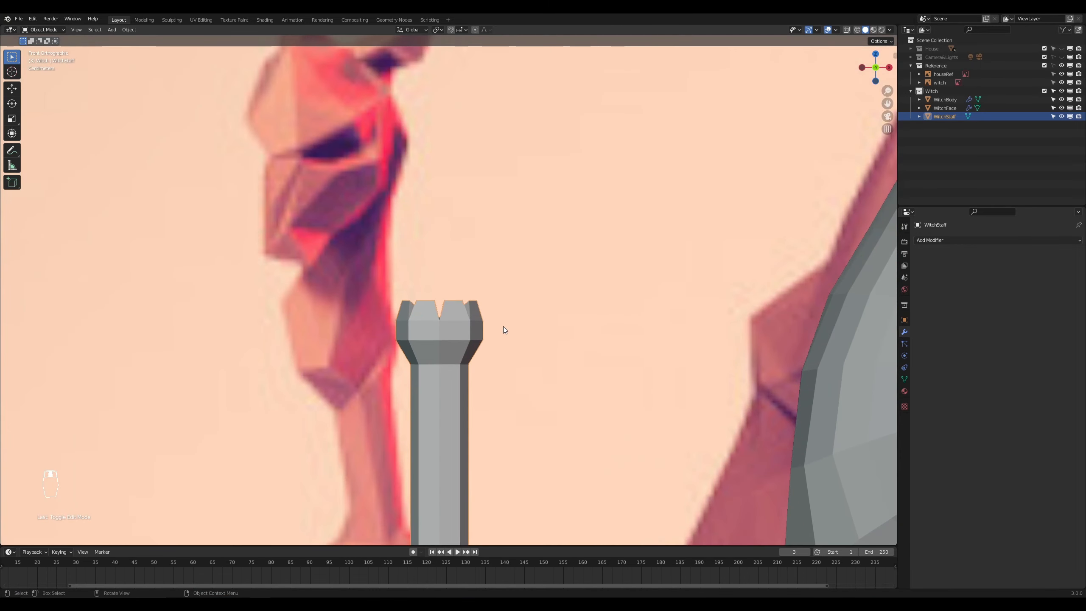
Step: Add an ico sphere to the staff mesh, scale it to about 0.251 and place it above the staff's top in front view
key("Tab")
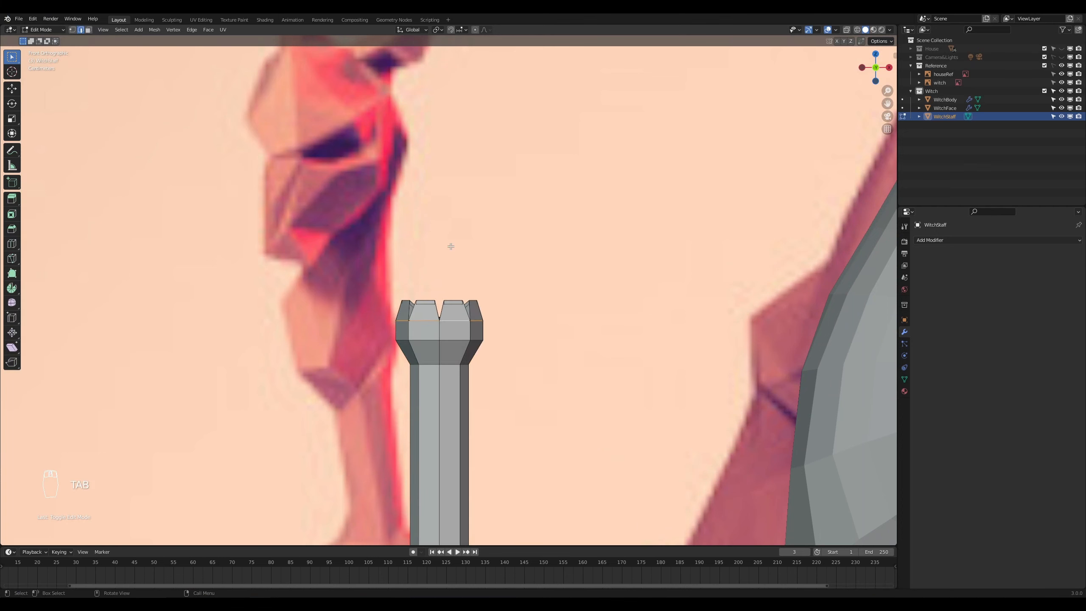
key("shift+a")
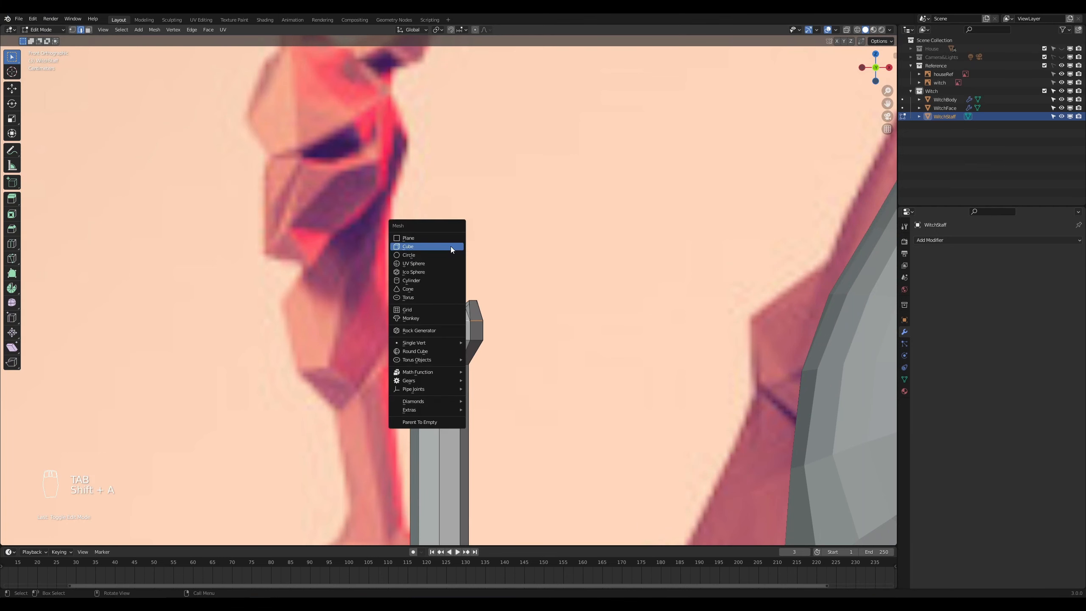
left_click(430, 272)
scroll(487, 318, "down", 9)
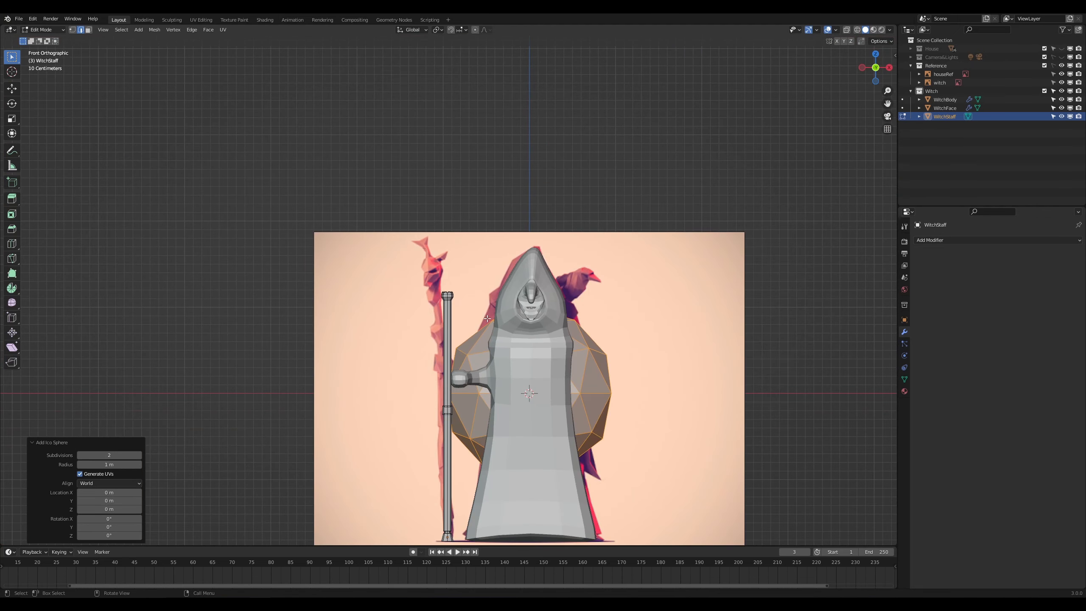
key("s")
left_click(565, 401)
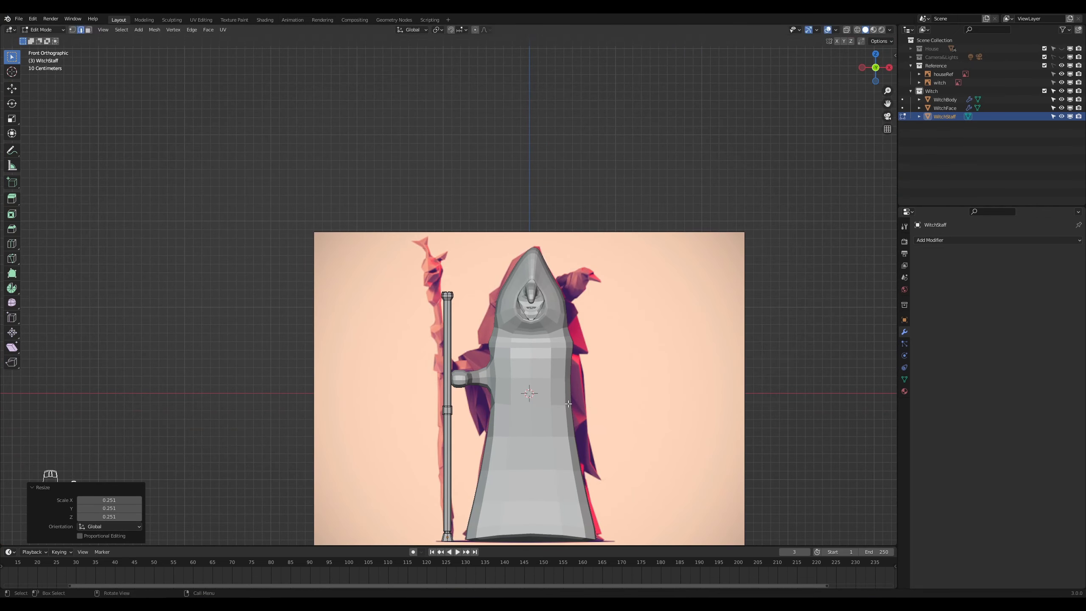
key("g")
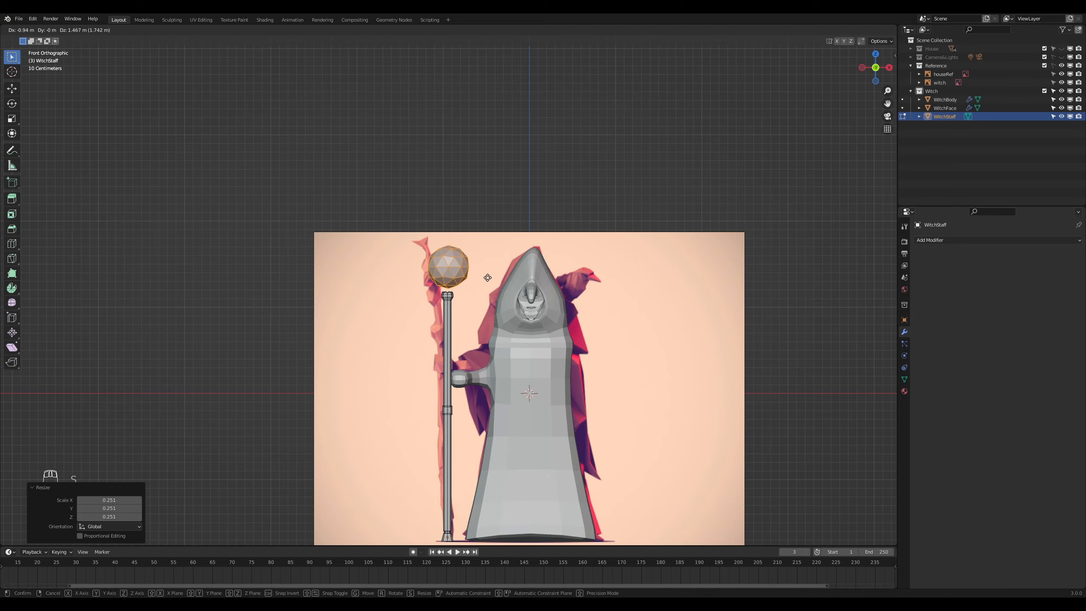
left_click(487, 277)
Step: Scale the sphere down by about 0.252 and lower it about 0.217 m to sit just above the staff's top
scroll(487, 278, "up", 8)
key("s")
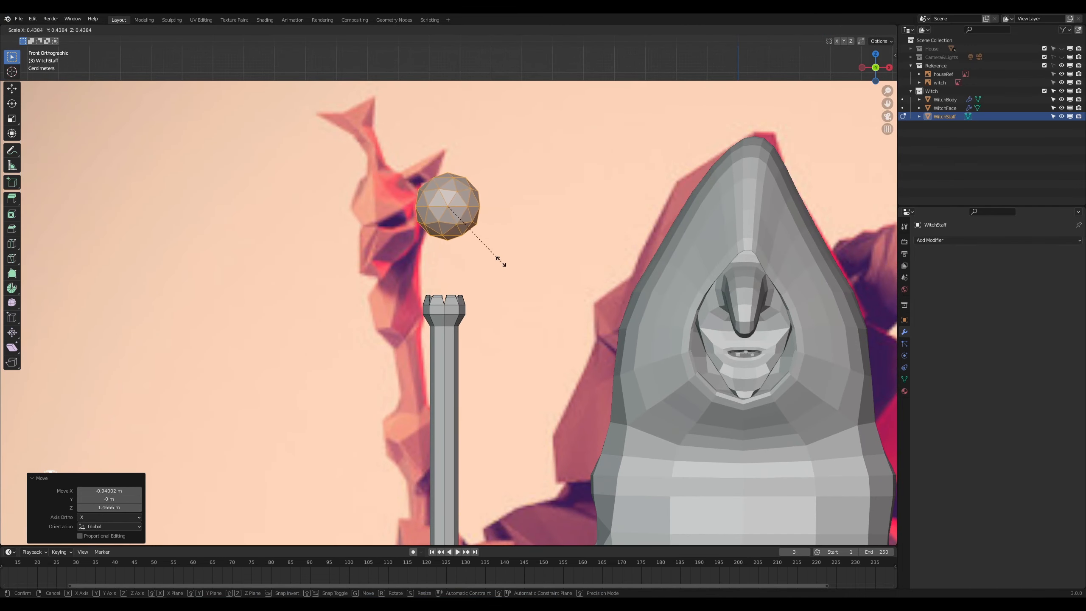
left_click(492, 233)
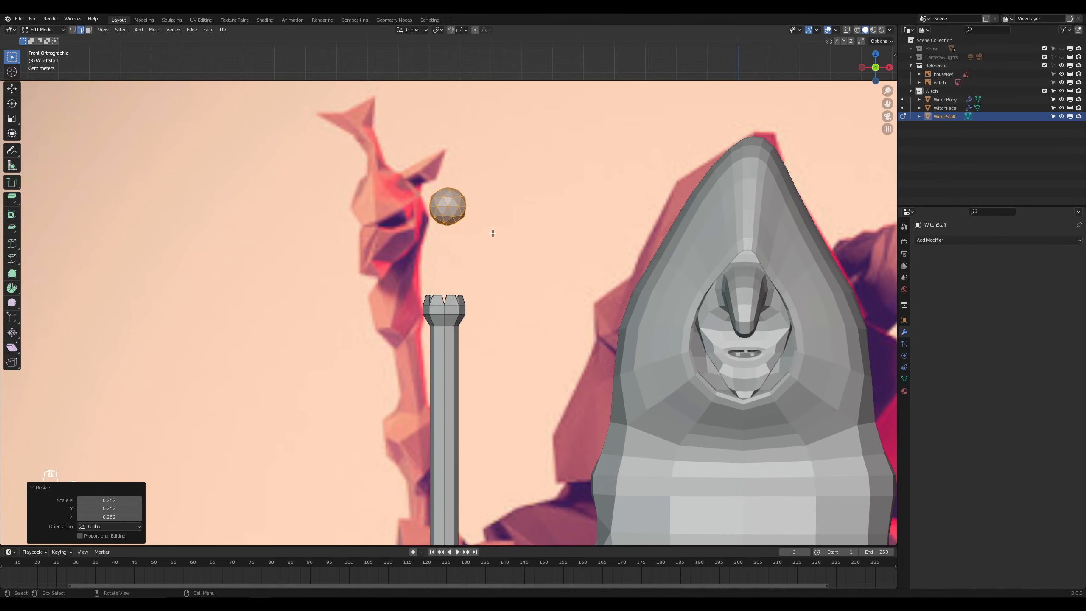
key("g")
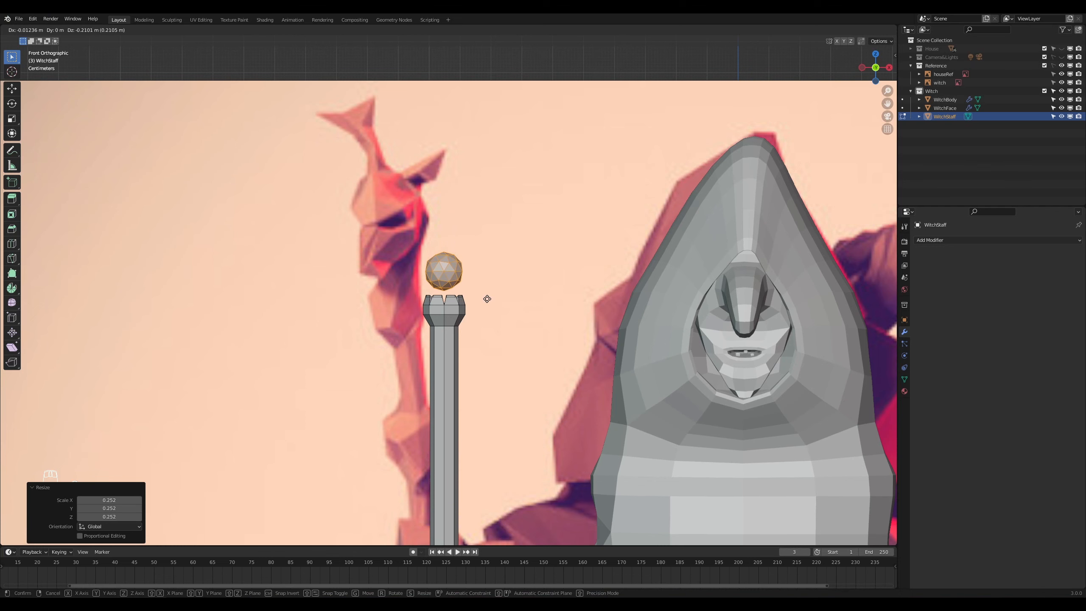
left_click(487, 301)
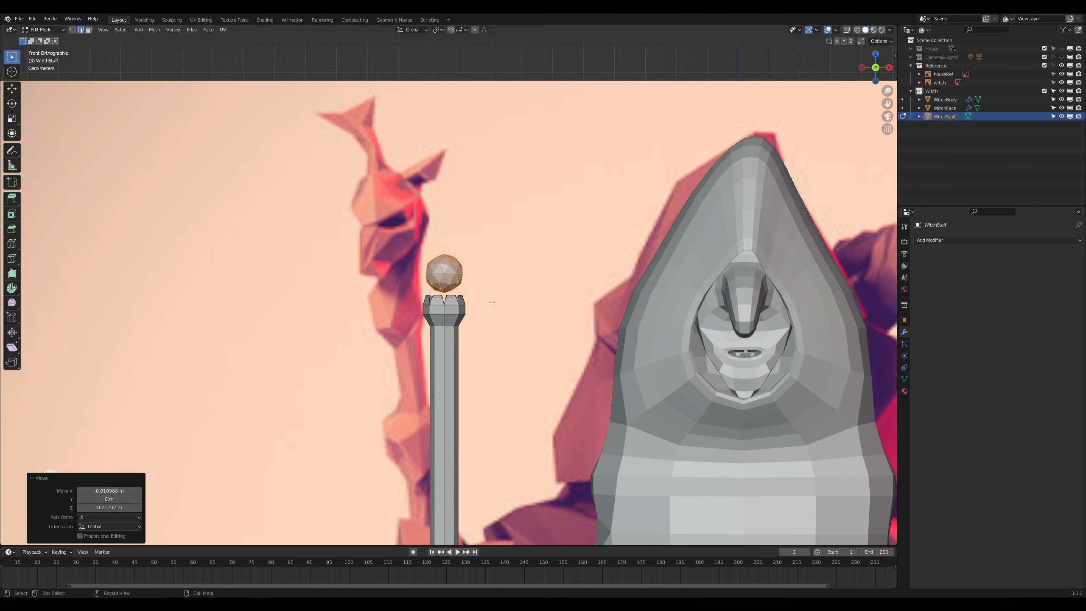
Step: Move the sphere about -2.535 m along Y to bring it over the staff
scroll(490, 303, "down", 6)
middle_click_drag(501, 355, 455, 369)
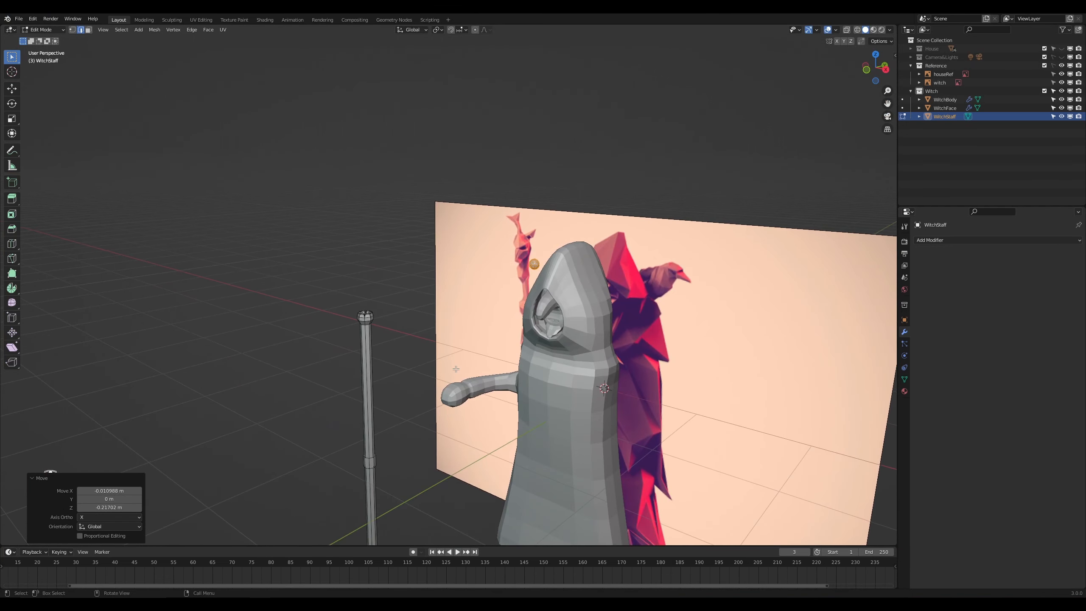
key("g")
key("y")
left_click(336, 405)
Step: Centre the sphere over the staff's top in top view and scale it down slightly to fit inside the rim
key("KP_7")
scroll(405, 420, "up", 5)
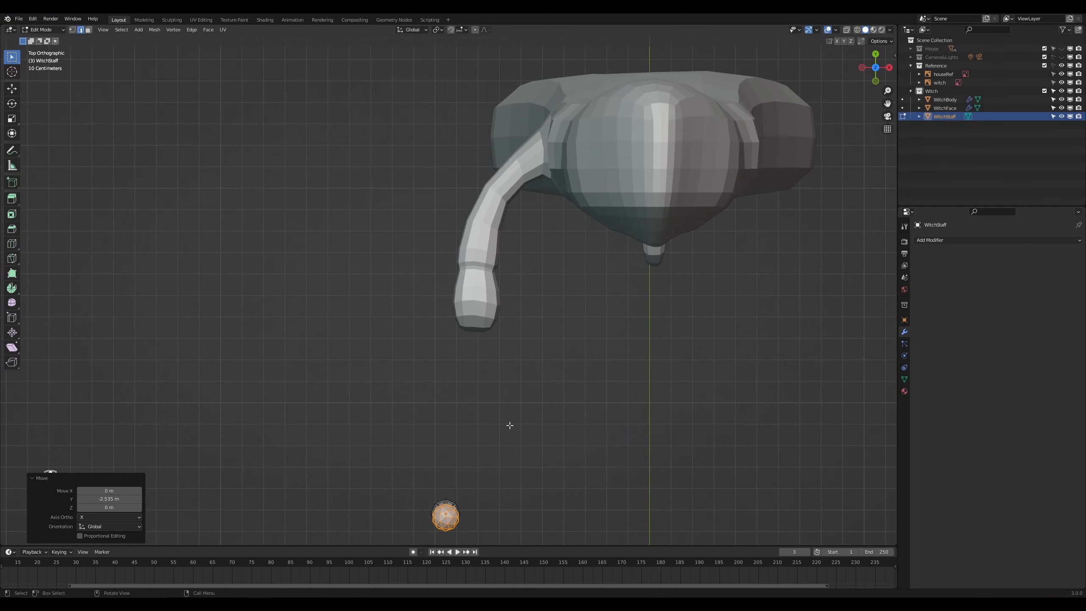
middle_click_drag(556, 460, 582, 304, "shift")
scroll(570, 407, "up", 6)
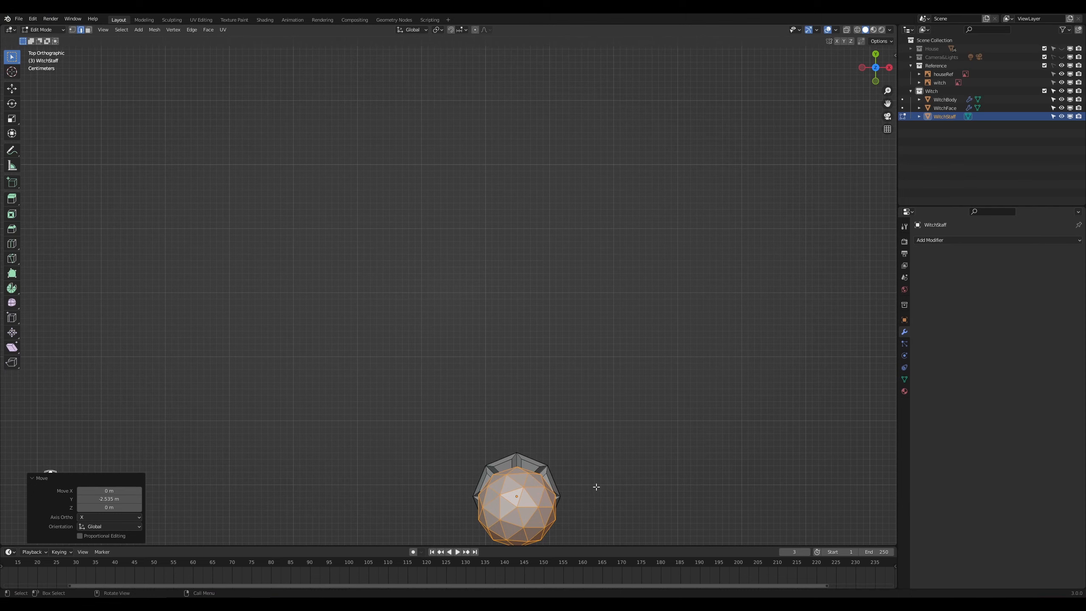
key("g")
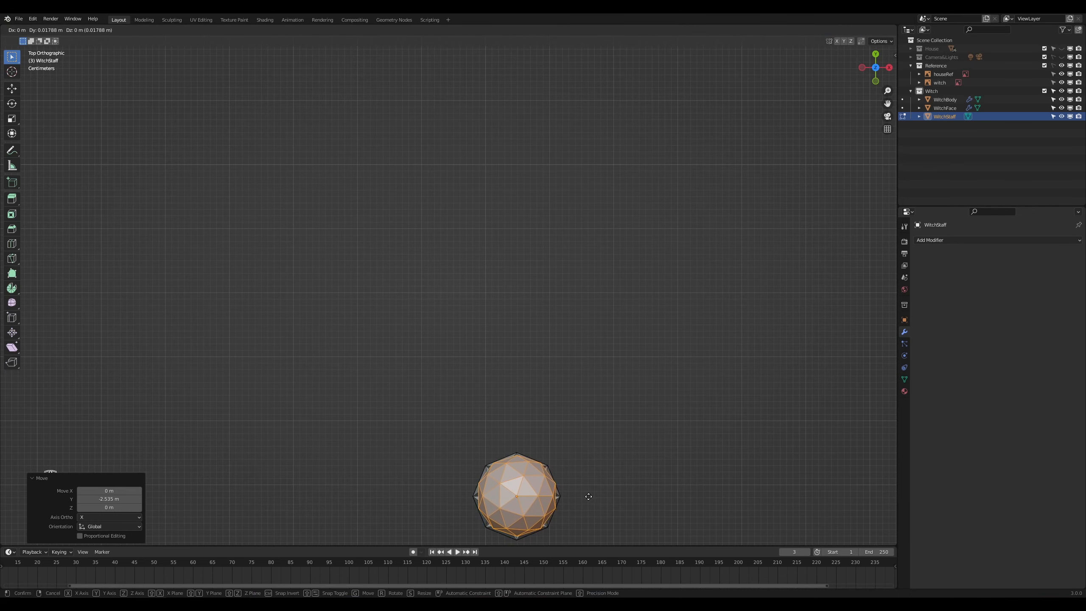
left_click(588, 498)
key("s")
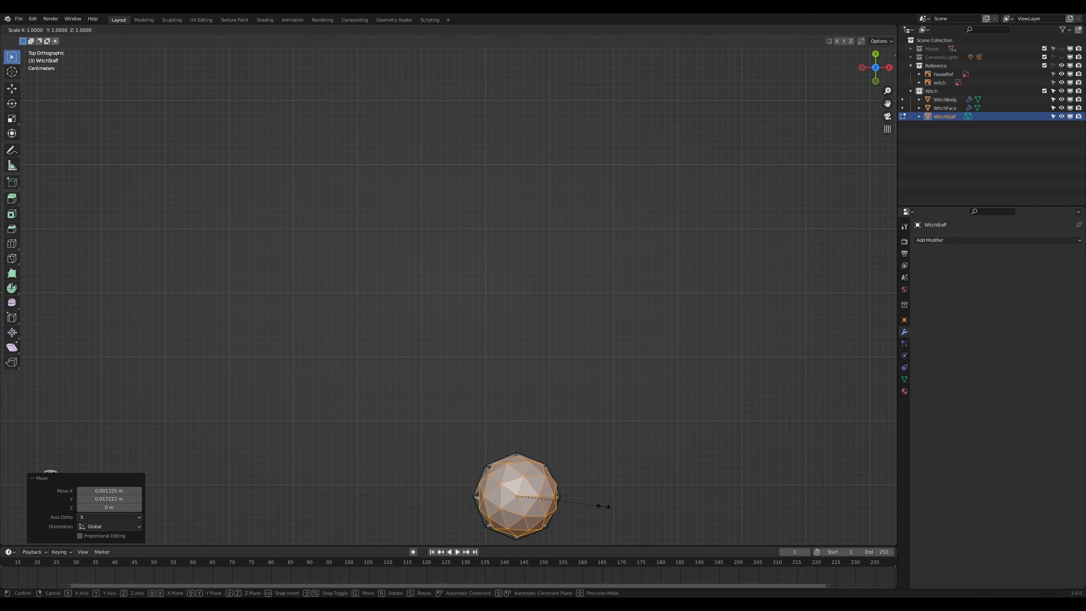
left_click(591, 508)
key("g")
left_click(590, 509)
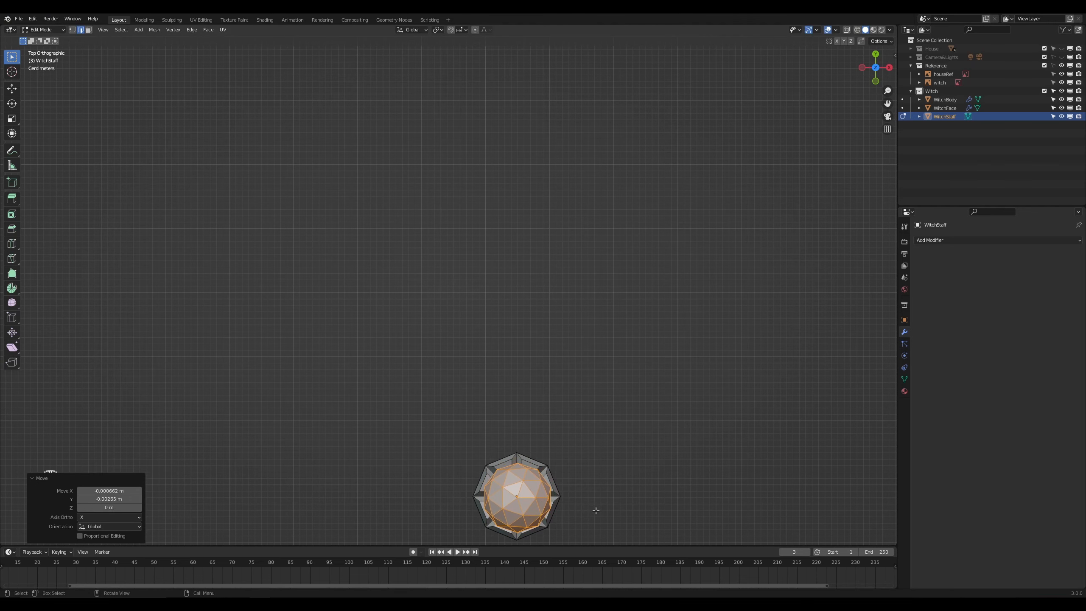
Step: Lower the sphere about 0.011 m along Z in front view and deselect it
key("KP_1")
scroll(596, 510, "down", 7)
scroll(583, 333, "up", 6)
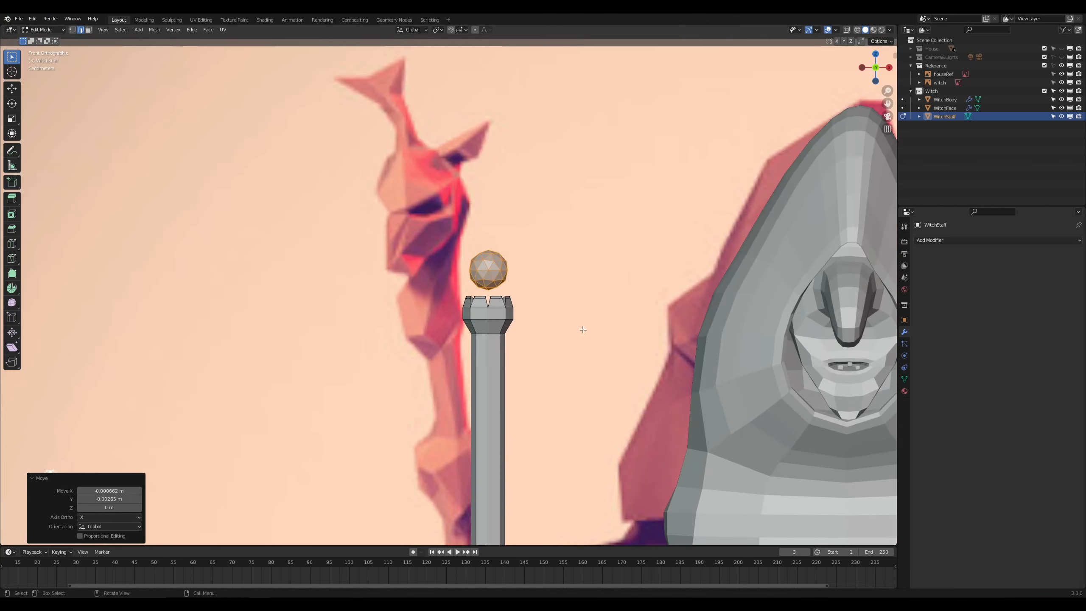
key("g")
key("z")
left_click(582, 322)
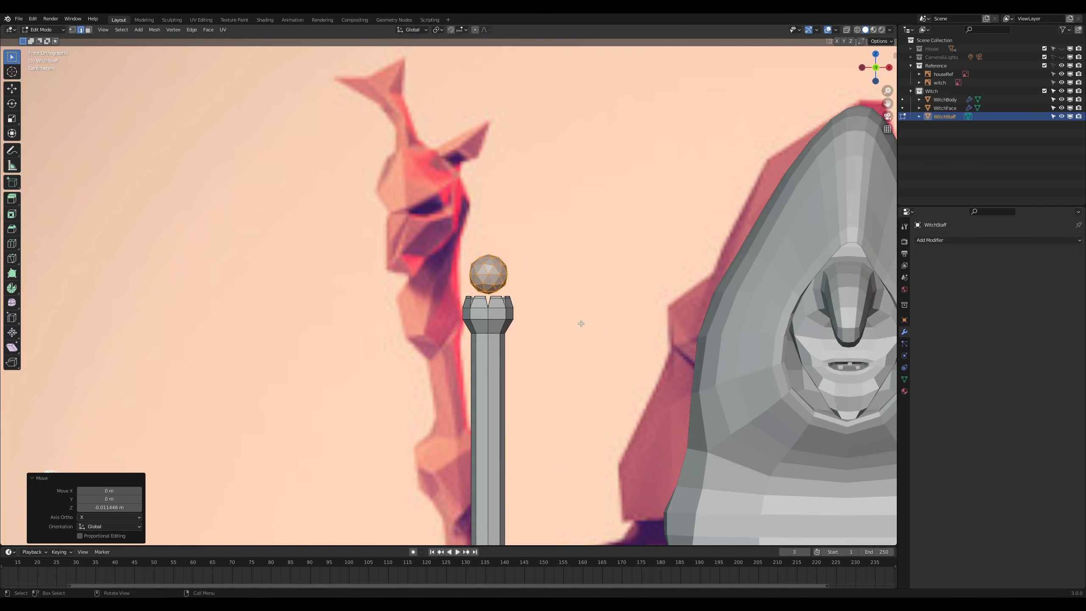
left_click(550, 320)
Step: Duplicate the notched head's vertices in wireframe front view and raise the copy about 0.279 m along Z above the orb
scroll(562, 327, "up", 2)
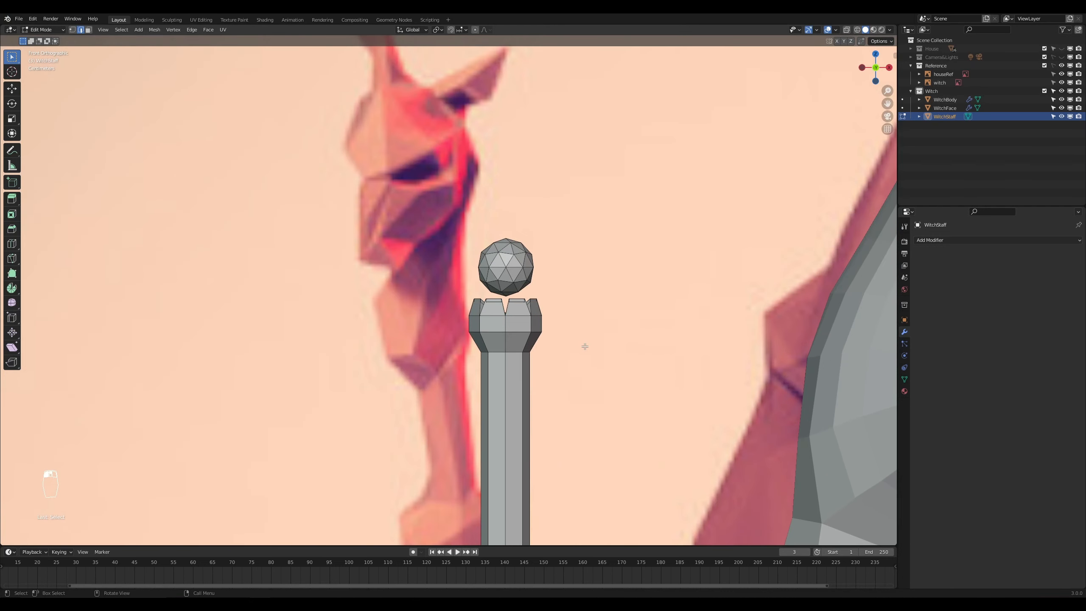
key("z")
left_click(520, 348)
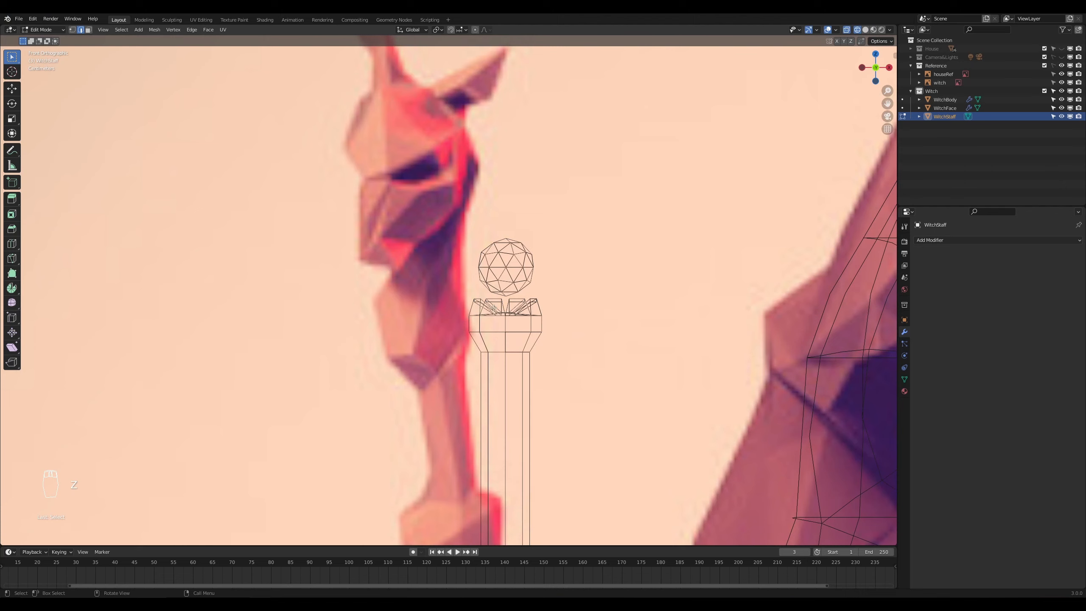
key("1")
left_click_drag(569, 362, 568, 364)
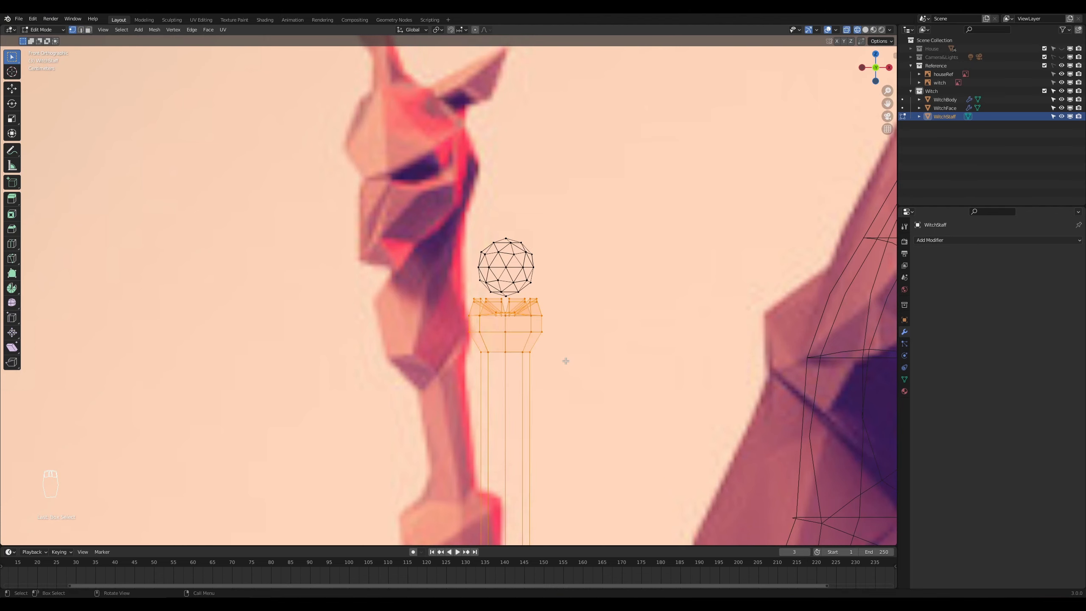
scroll(564, 360, "down", 5)
scroll(527, 312, "up", 3)
scroll(537, 339, "down", 2)
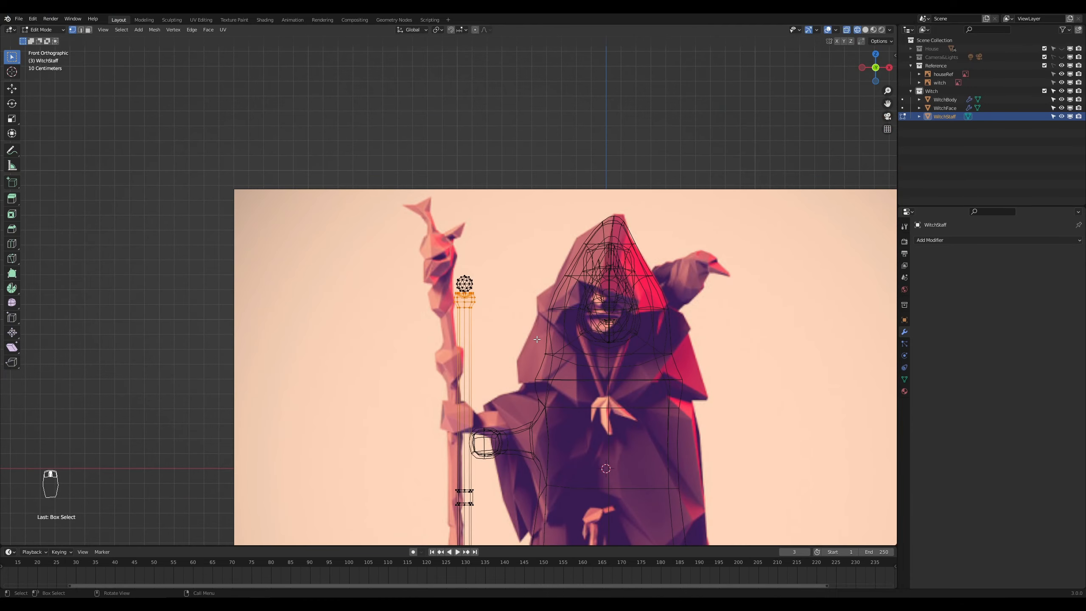
scroll(547, 445, "up", 8)
scroll(546, 347, "down", 4)
key("shift+d")
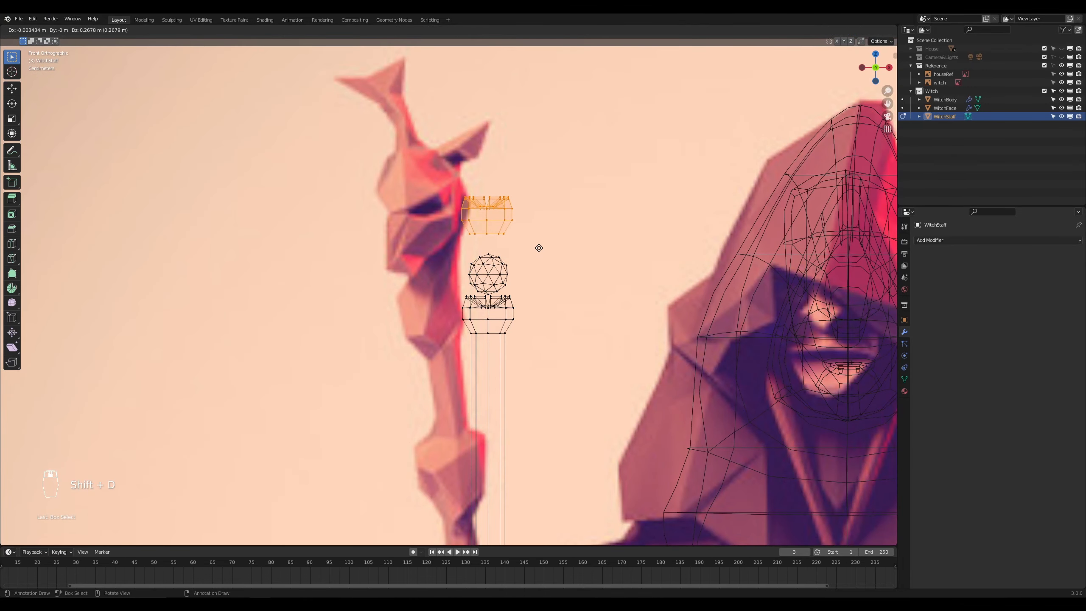
right_click(539, 248)
key("g")
key("z")
left_click(531, 162)
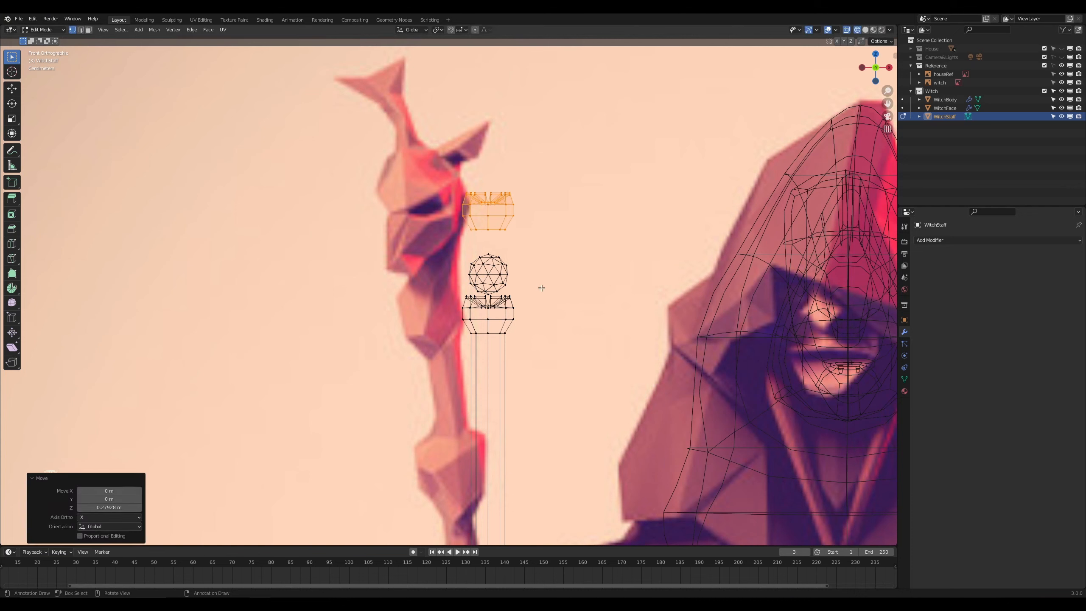
Step: Rotate the duplicated head 180° in front view to turn it upside down
type("r90")
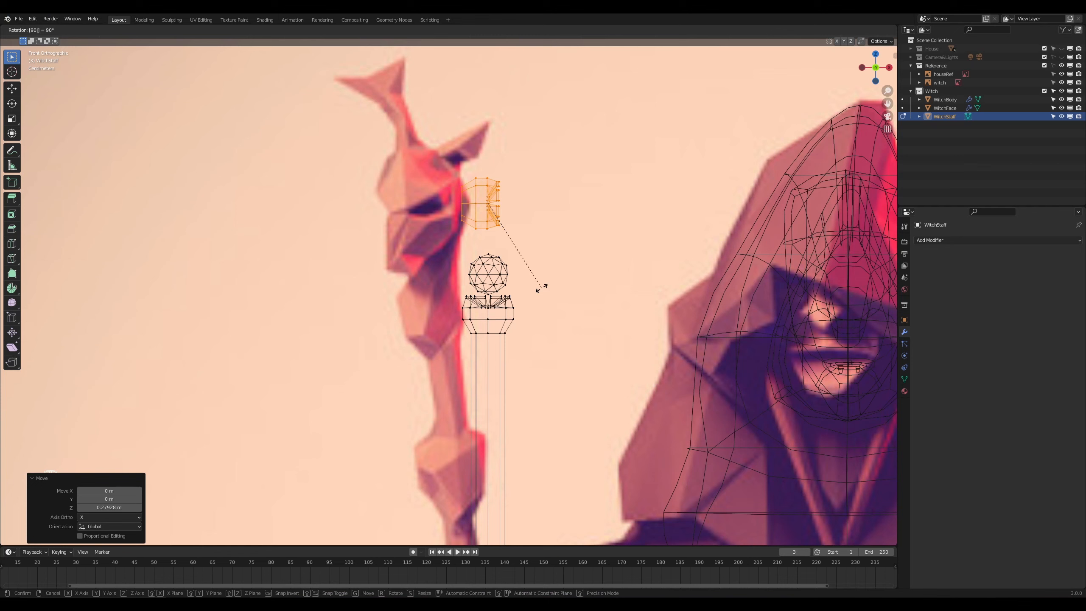
key("BackSpace")
key("BackSpace")
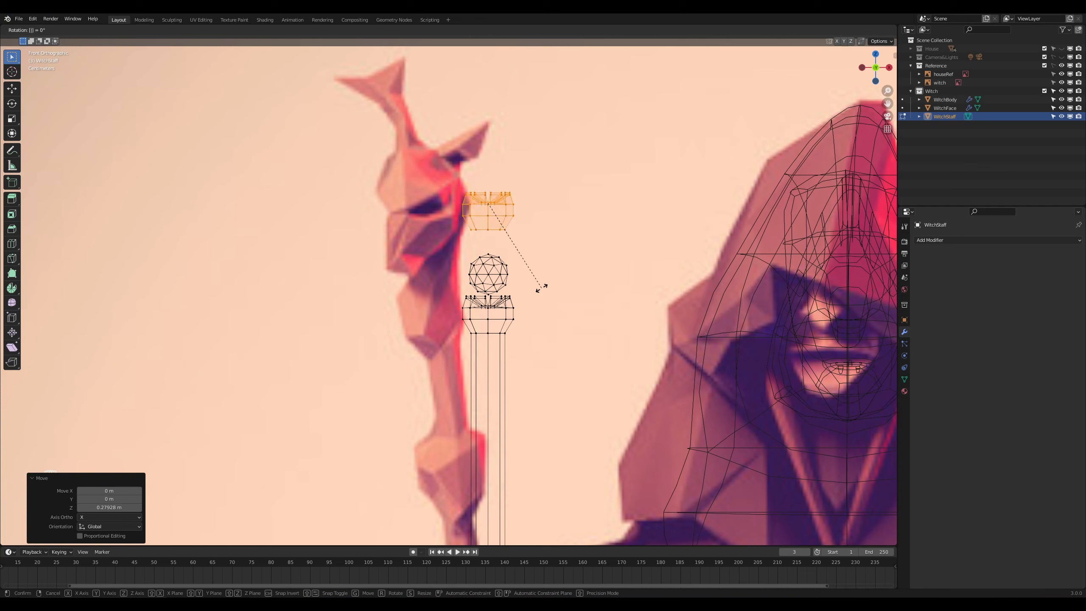
type("180")
key("Return")
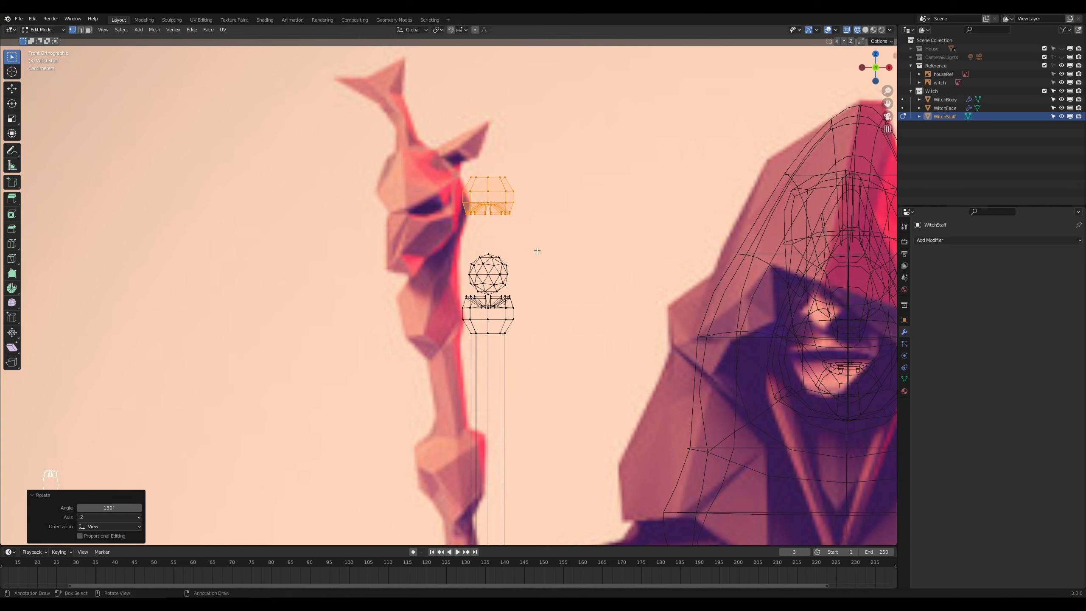
Step: Lower the inverted head about 0.085 m along Z and stretch it vertically by about 1.752
key("g")
key("z")
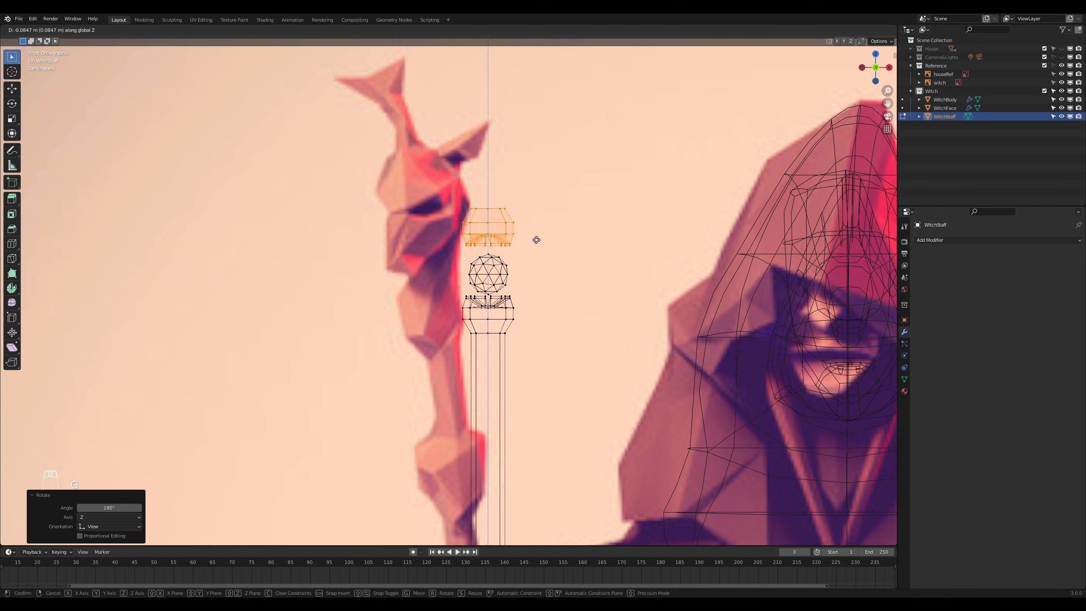
left_click(537, 240)
key("s")
key("z")
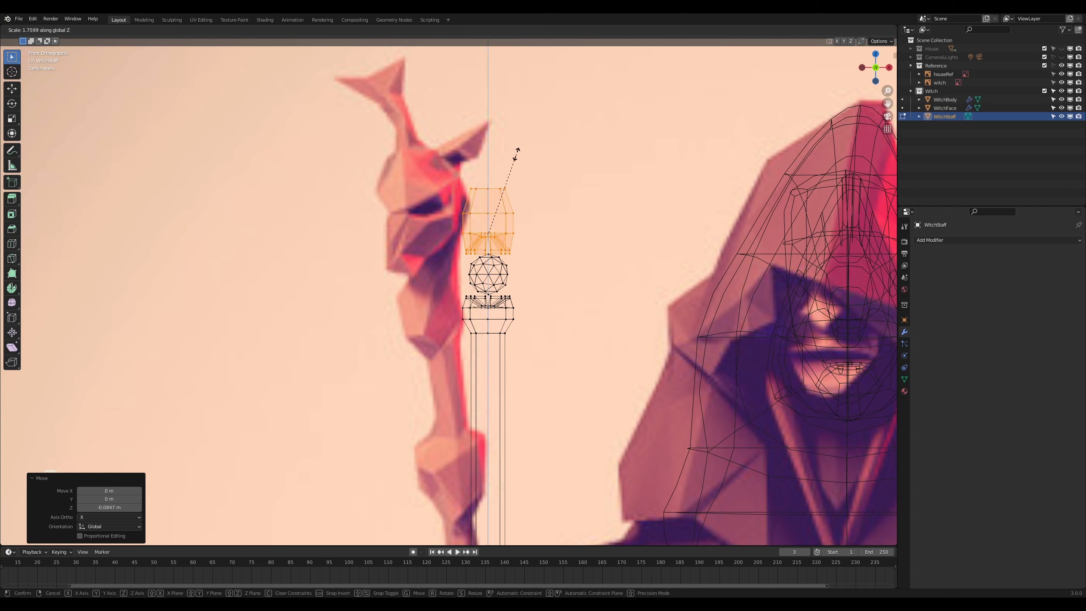
left_click(537, 164)
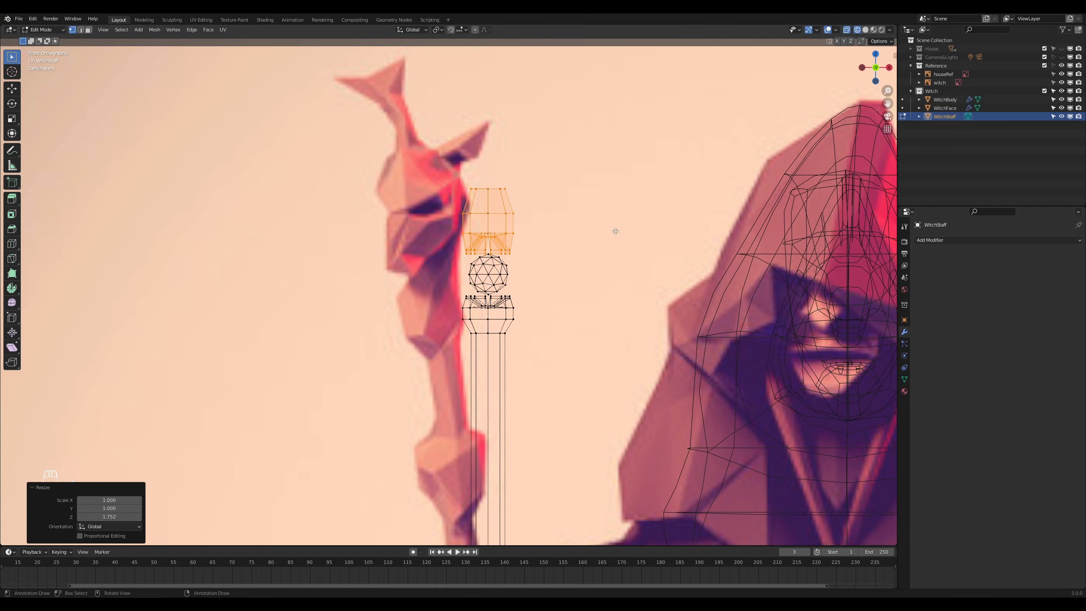
Step: Select the topmost vertex ring of the inverted cap and scale it down evenly to narrow the opening
left_click_drag(560, 171, 470, 235)
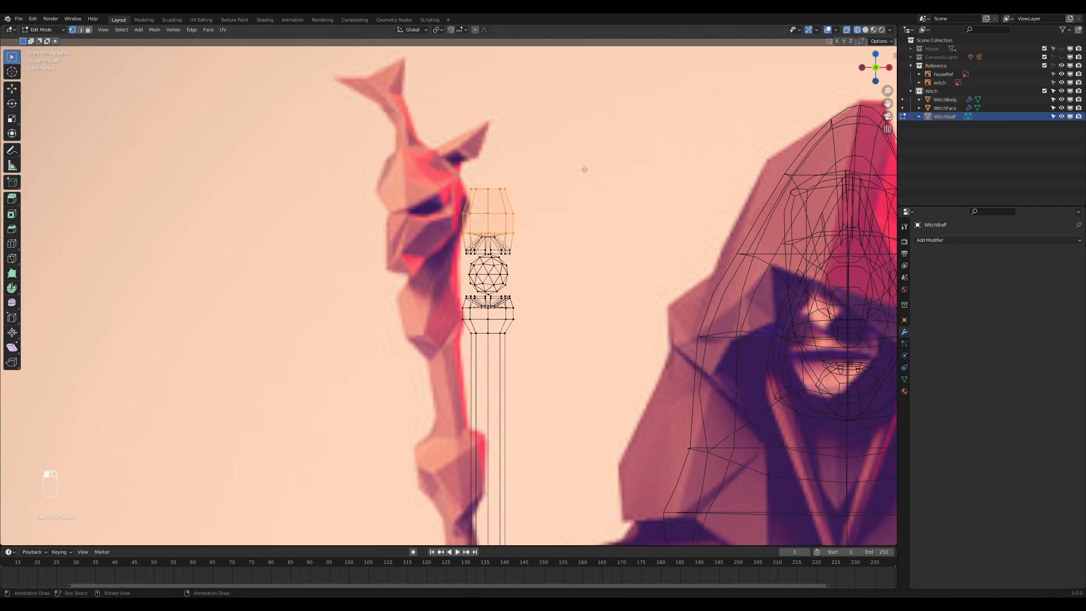
left_click_drag(584, 170, 459, 220)
left_click_drag(578, 171, 460, 199)
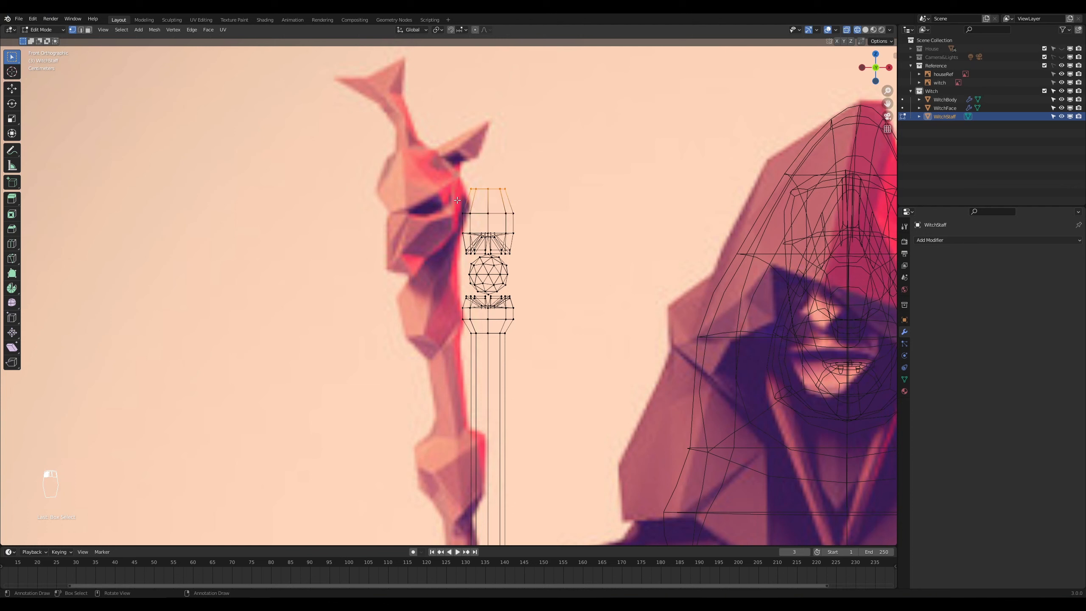
key("s")
key("x")
right_click(599, 195)
key("s")
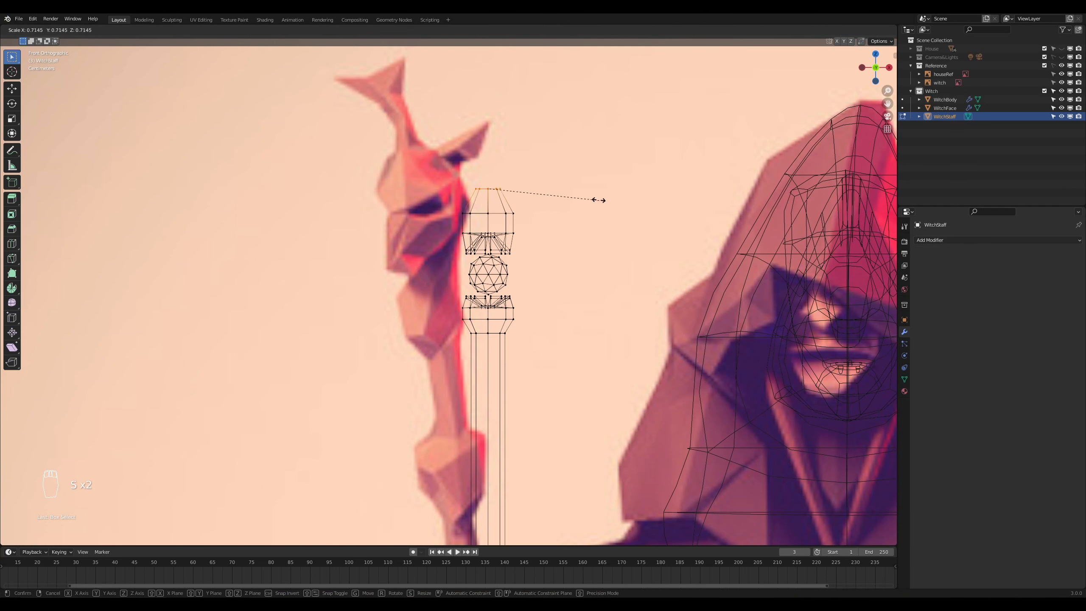
left_click(565, 198)
Step: Scale the cap's second vertex ring from the top by about 0.388 to form a narrow neck
left_click_drag(566, 199, 455, 223)
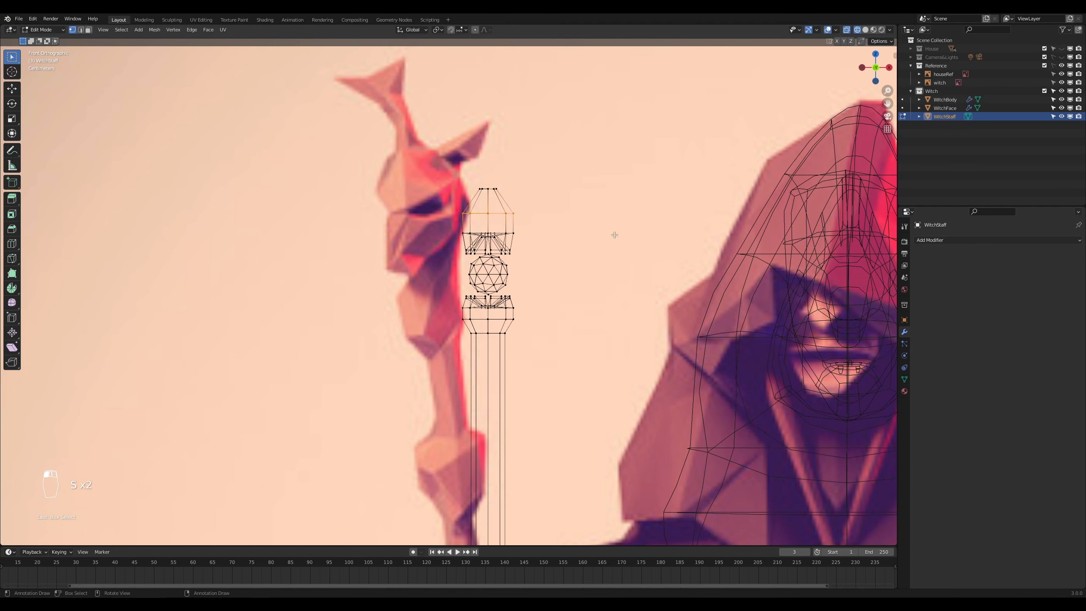
key("s")
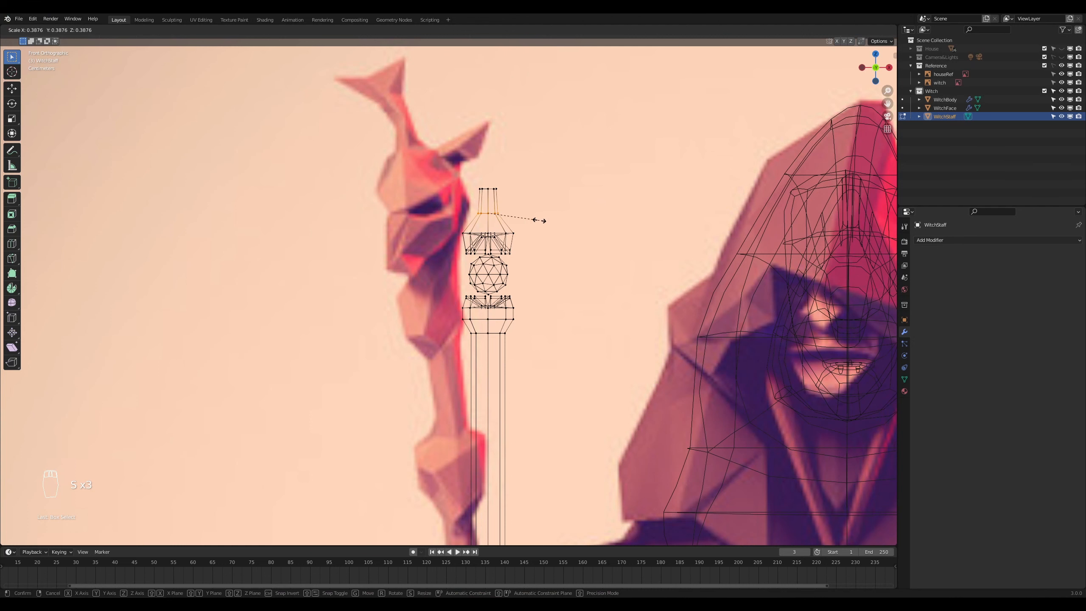
left_click(540, 220)
scroll(546, 235, "up", 3)
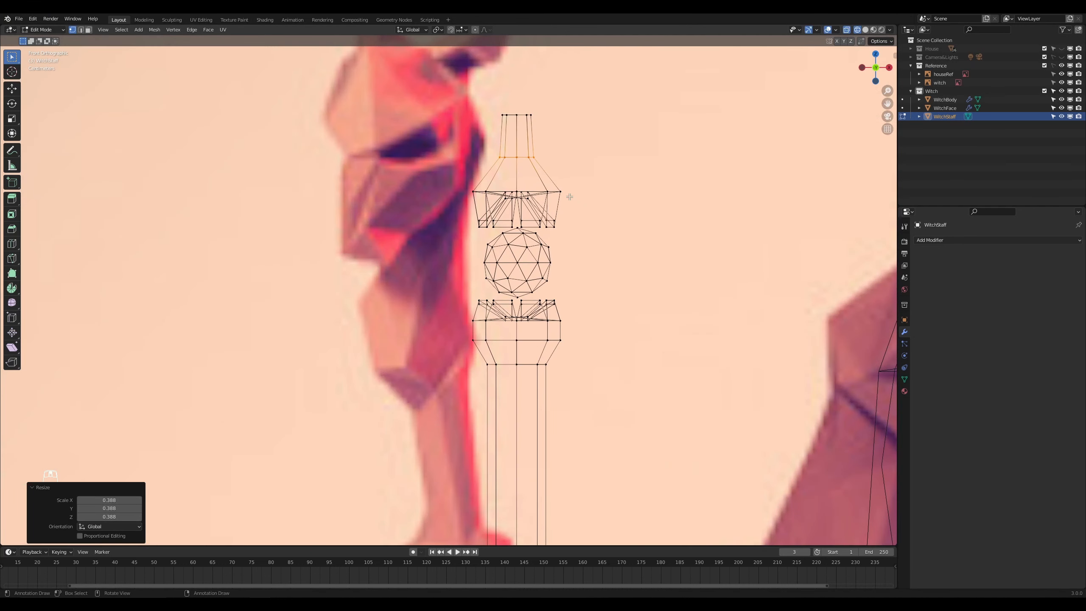
Step: Select the whole linked cap and raise it about 0.01 m along Z to clear the orb
key("l")
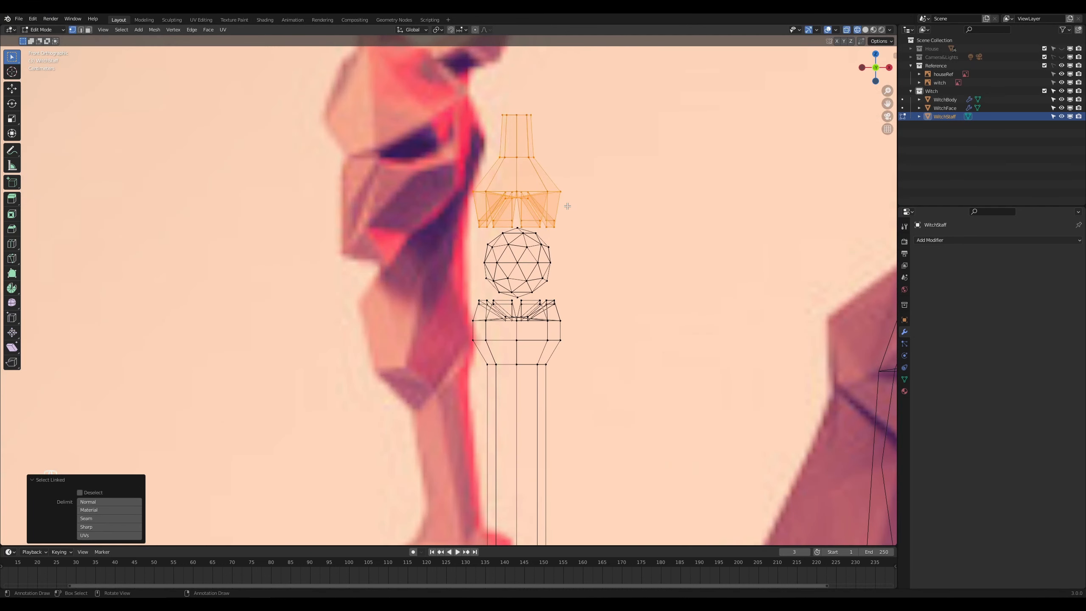
key("g")
key("z")
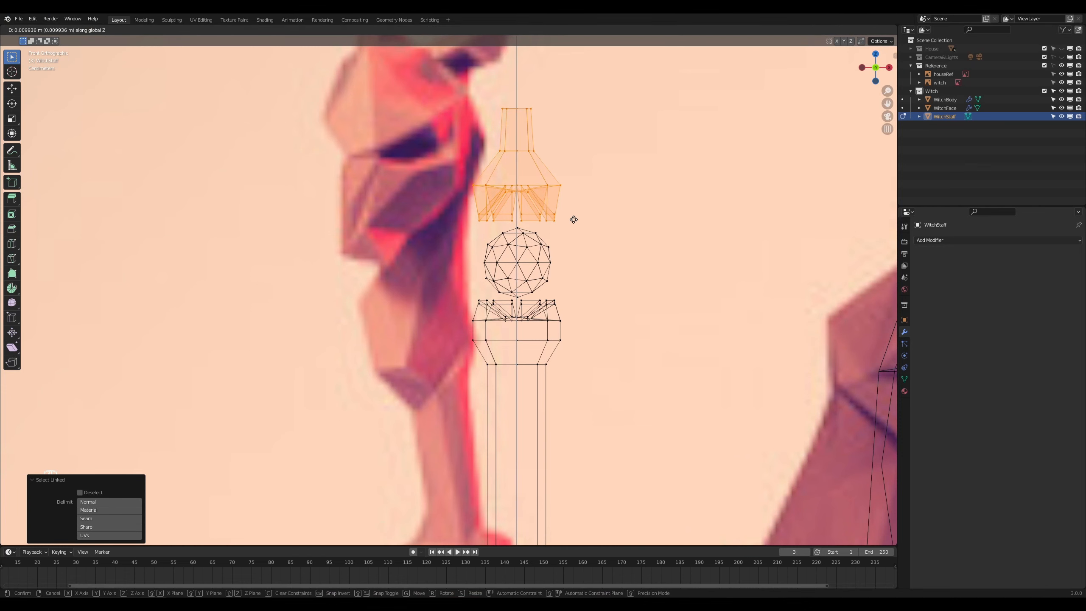
left_click(574, 220)
Step: Examine the cap, orb and staff head in solid perspective view outside edit mode
scroll(577, 227, "down", 8)
key("KP_5")
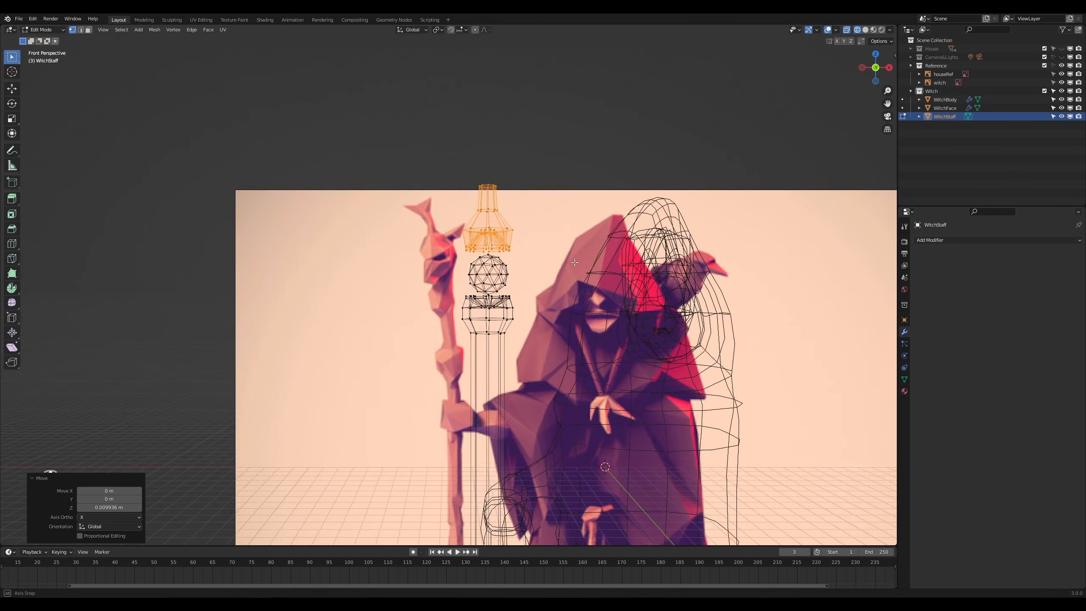
mouse_move(575, 262)
middle_mouse_down()
mouse_move(557, 266)
mouse_move(564, 282)
mouse_move(543, 275)
mouse_move(524, 286)
middle_mouse_up()
key("z")
left_click(613, 265)
key("Tab")
scroll(524, 286, "down", 6)
scroll(508, 307, "up", 2)
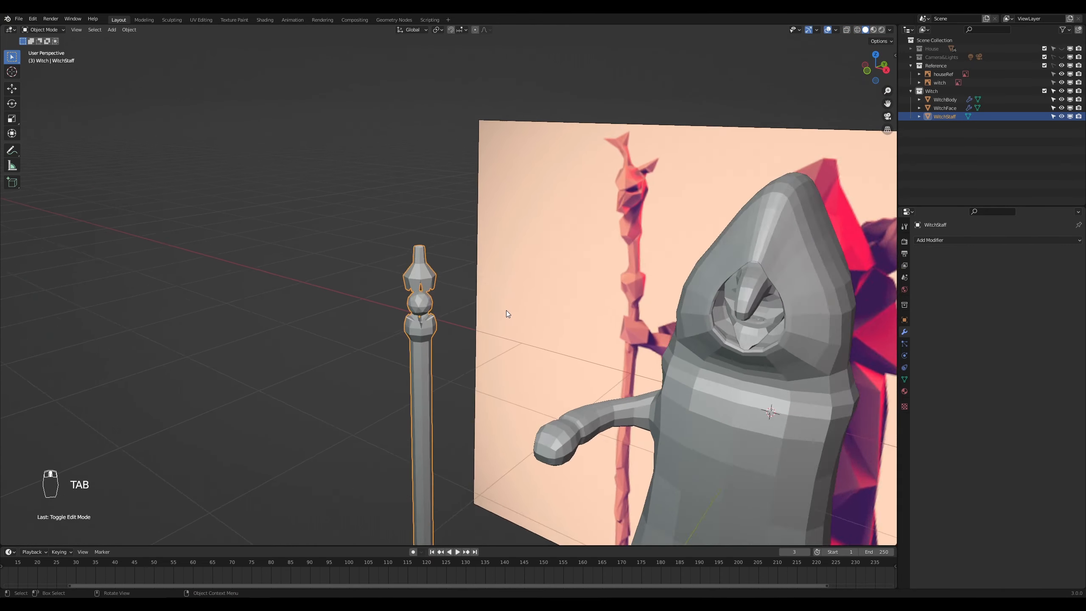
scroll(502, 312, "up", 3)
middle_click_drag(449, 236, 463, 243)
scroll(429, 255, "up", 2)
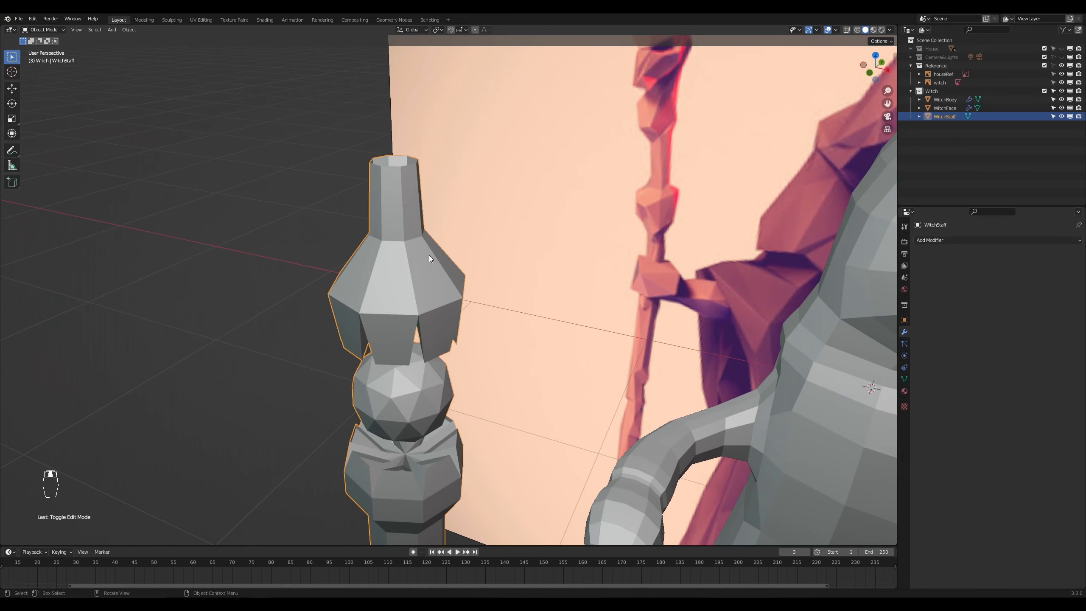
Step: Fill the open top edge loop of the cap with a face and scale it down by about 0.343
key("Tab")
scroll(497, 218, "up", 3)
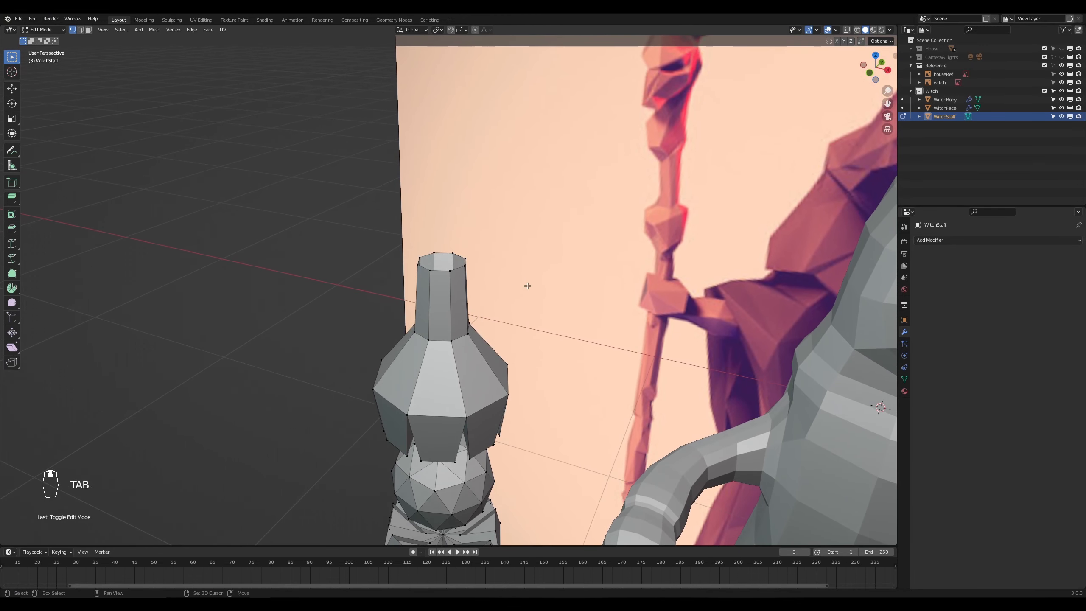
key("2")
left_click(463, 241, "alt")
key("f")
scroll(594, 294, "down", 3)
key("s")
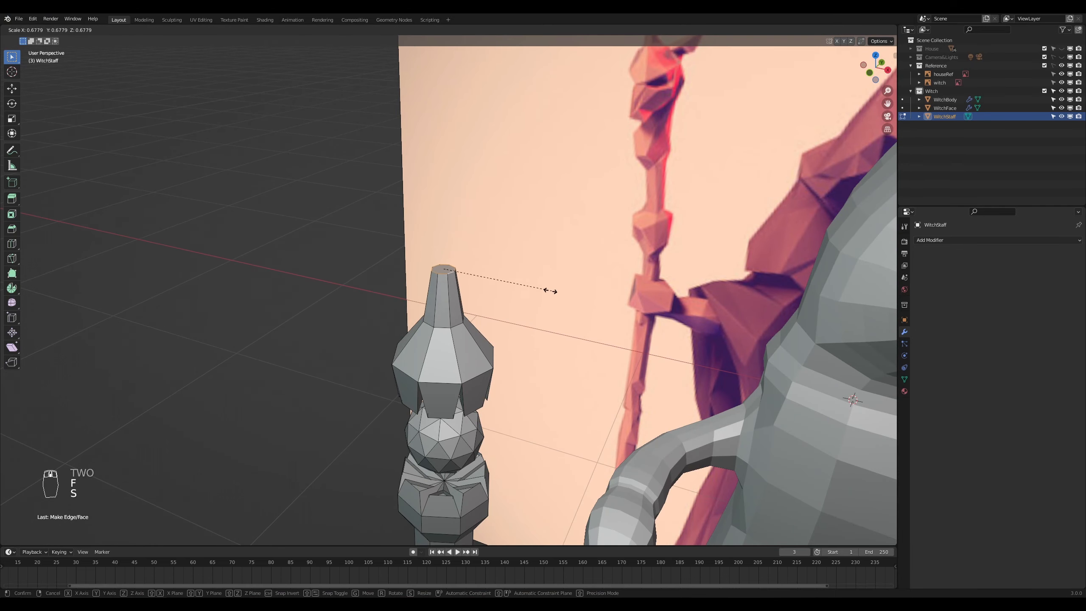
left_click(499, 281)
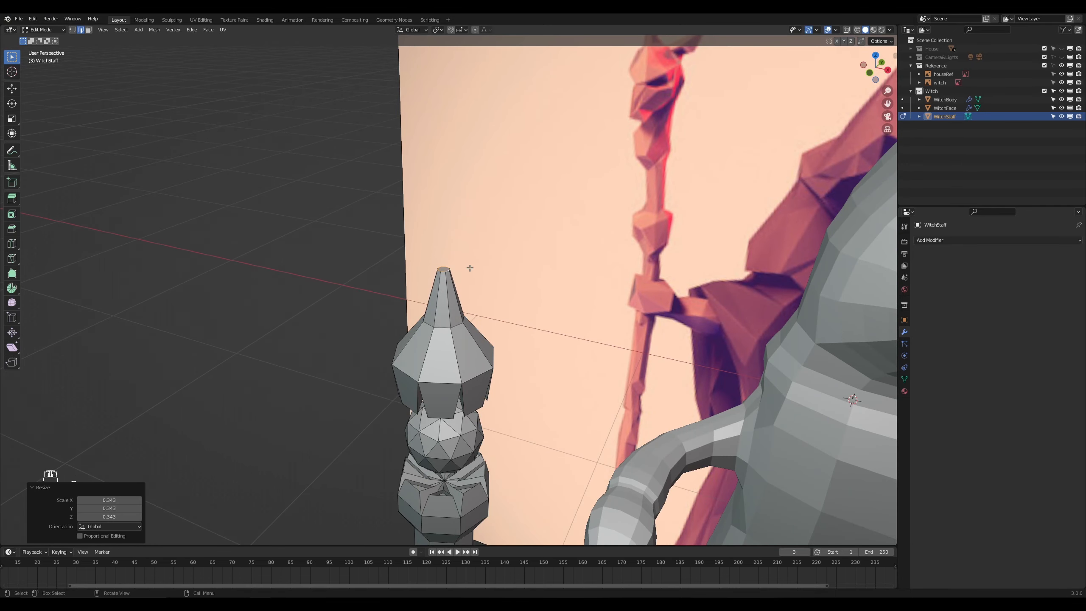
Step: Extrude the cap's top face upward about 0.03 m and scale it by about 2.743 to flare the tip
scroll(468, 271, "up", 2)
key("e")
left_click(473, 223)
key("s")
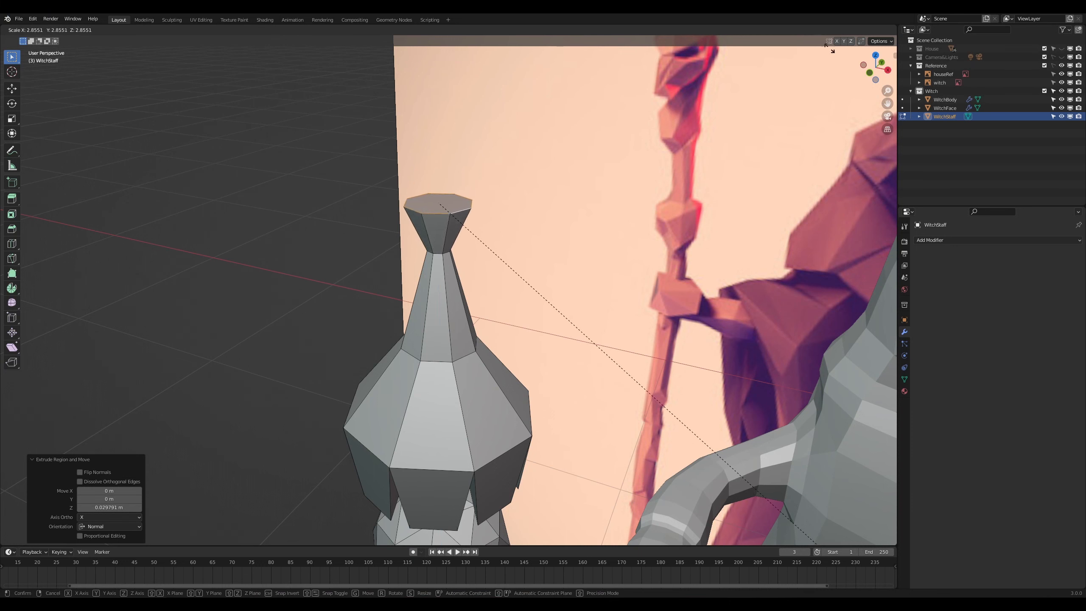
left_click(809, 540)
Step: Lower the flared tip's top face about 0.018 m along Z and fine-tune its height
key("g")
key("z")
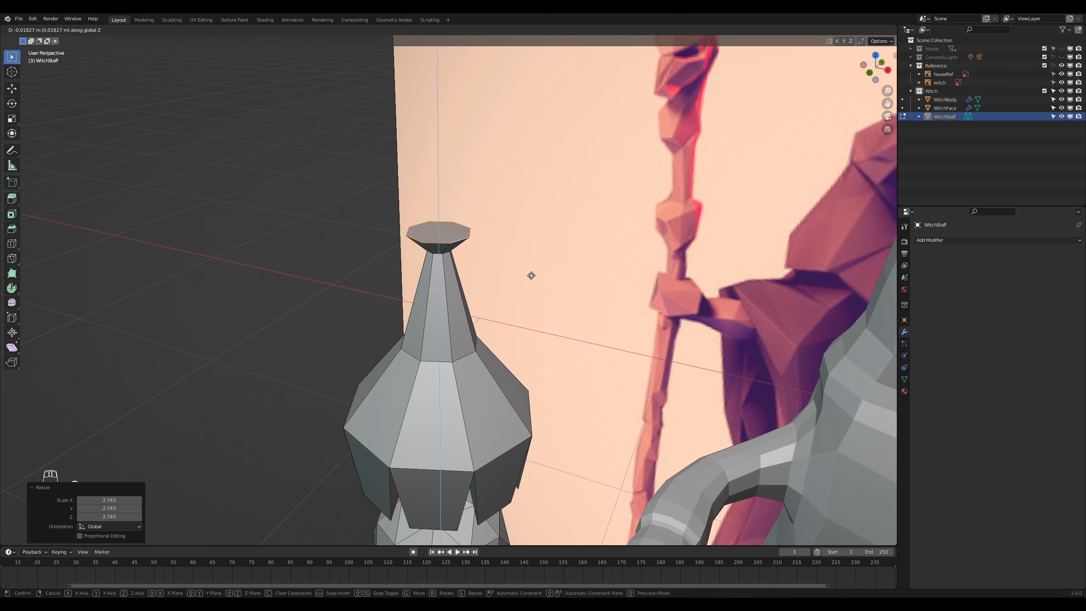
left_click(531, 276)
scroll(538, 277, "down", 1)
key("g")
key("z")
left_click(542, 269)
Step: Inspect the flared cap and orb from several angles, including the whole staff beside the witch
key("Tab")
middle_click_drag(539, 298, 434, 322)
scroll(434, 322, "up", 3)
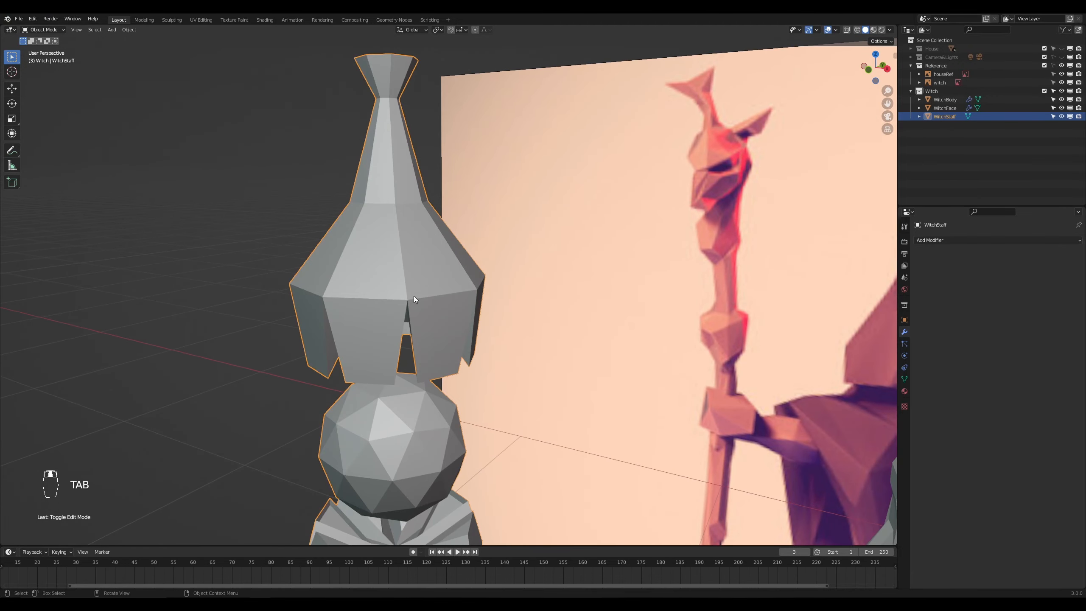
key("Tab")
scroll(431, 296, "down", 3)
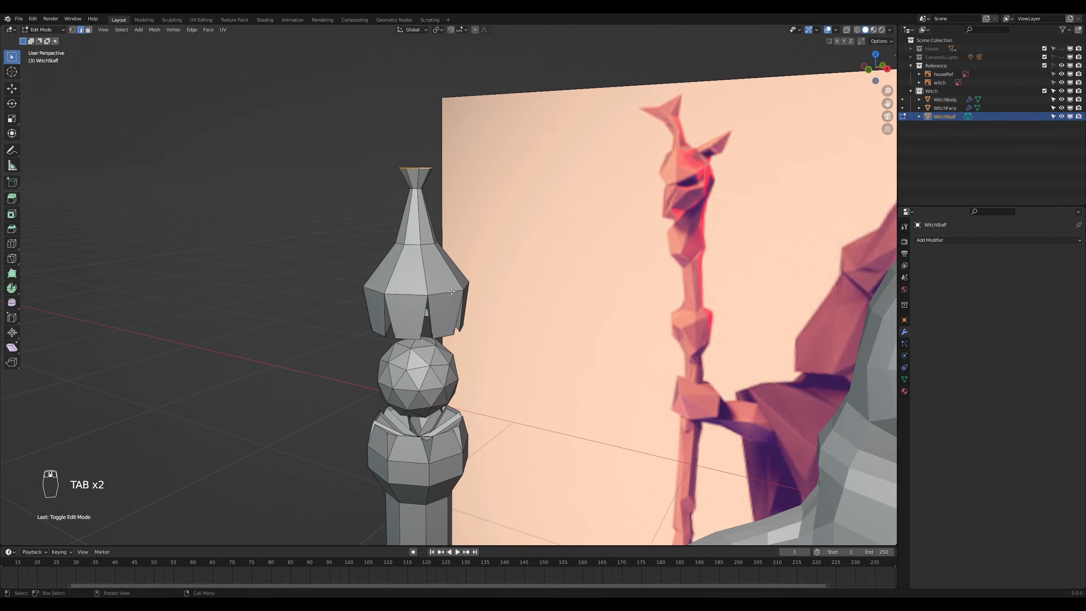
middle_click_drag(431, 296, 457, 326)
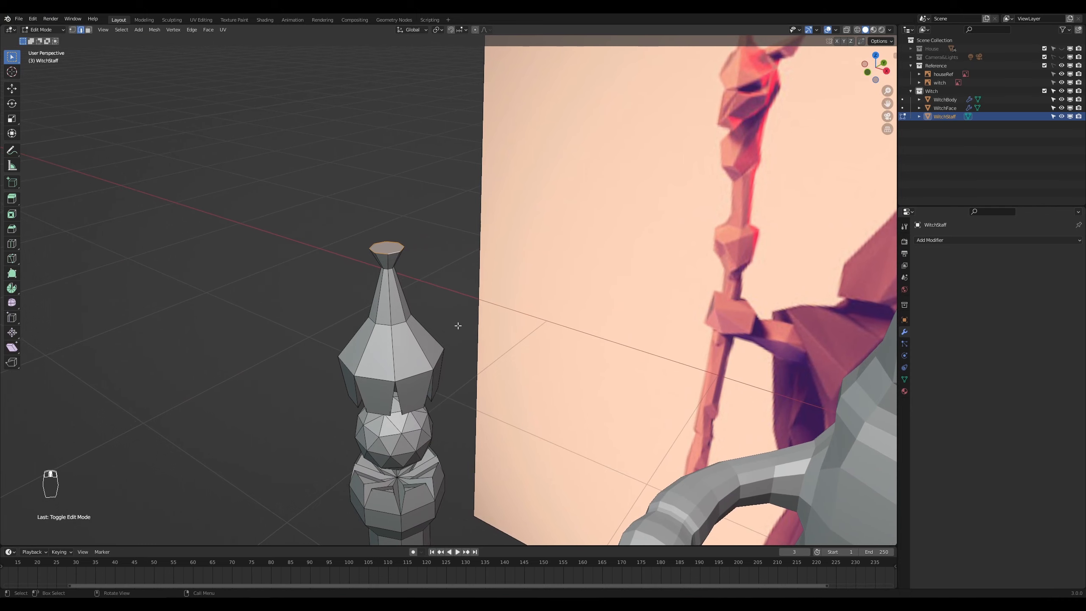
scroll(499, 365, "down", 4)
middle_click_drag(502, 368, 553, 393)
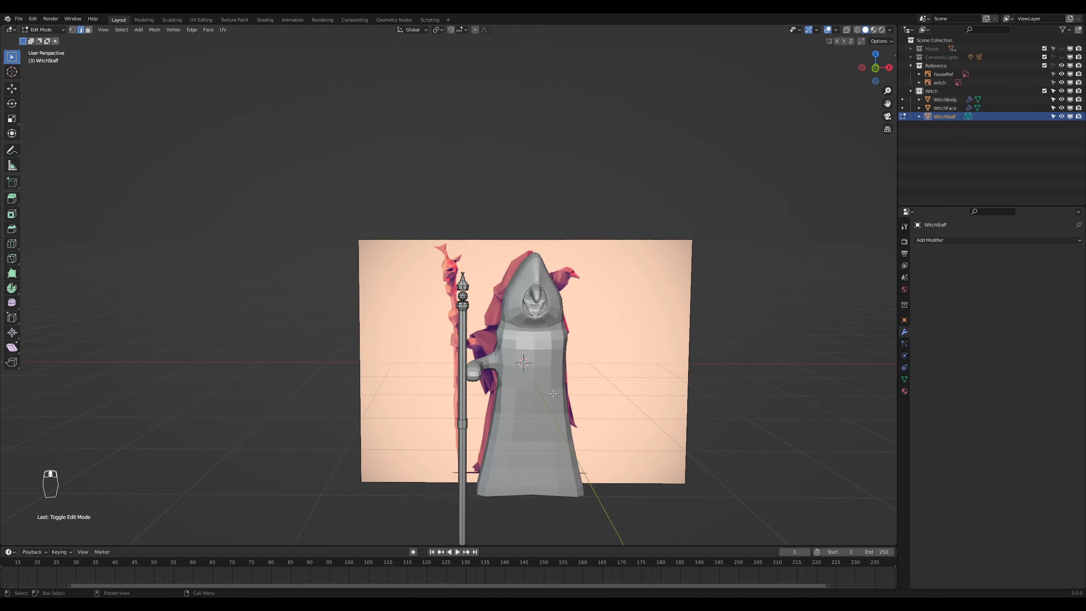
Step: Compare the staff's cap, orb and notched head with the reference close up in front view
key("KP_1")
scroll(559, 374, "up", 10)
key("Tab")
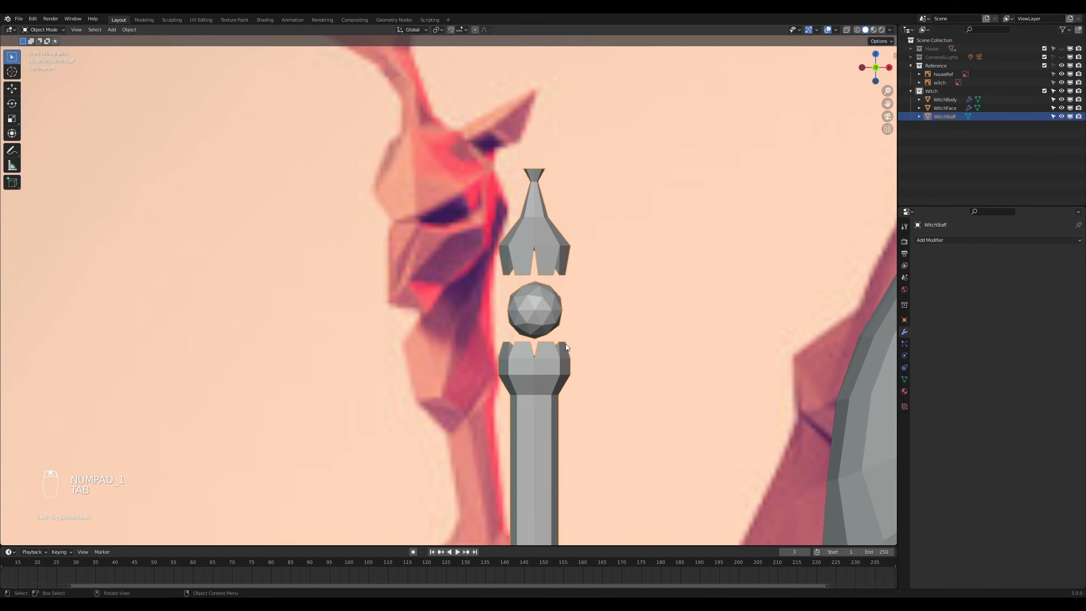
scroll(584, 328, "up", 1)
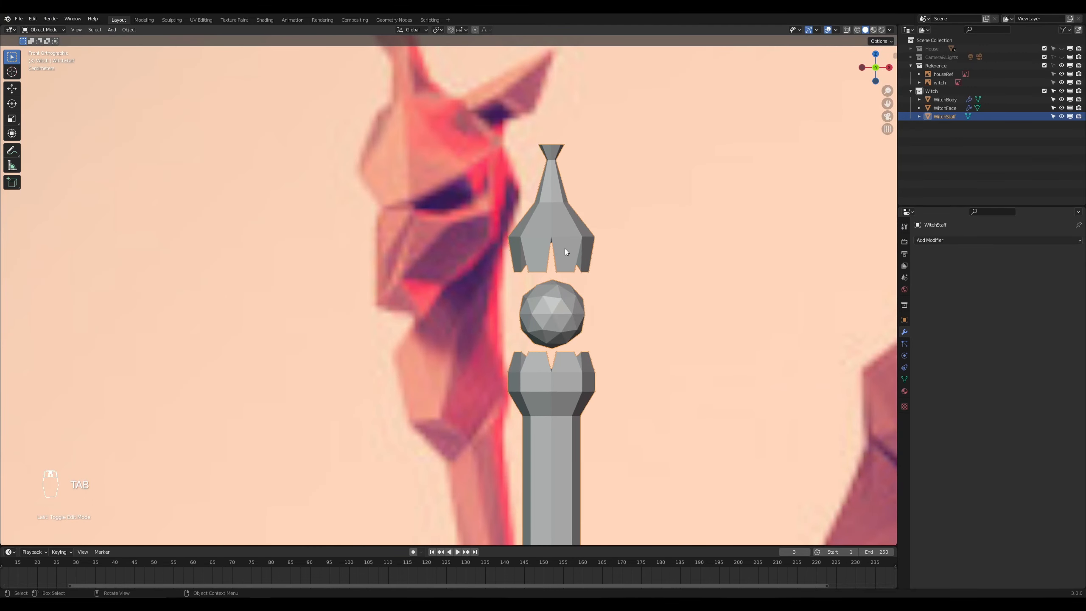
key("1")
key("ctrl+z")
key("Tab")
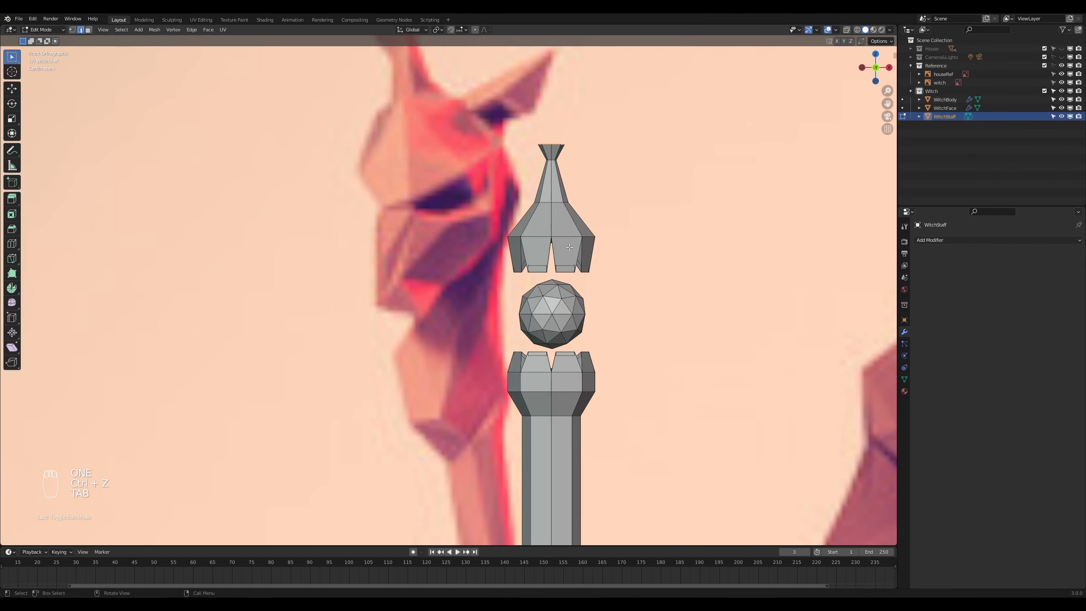
Step: Lower the staff's whole cap about 0.005 m along Z, closer to the orb
key("1")
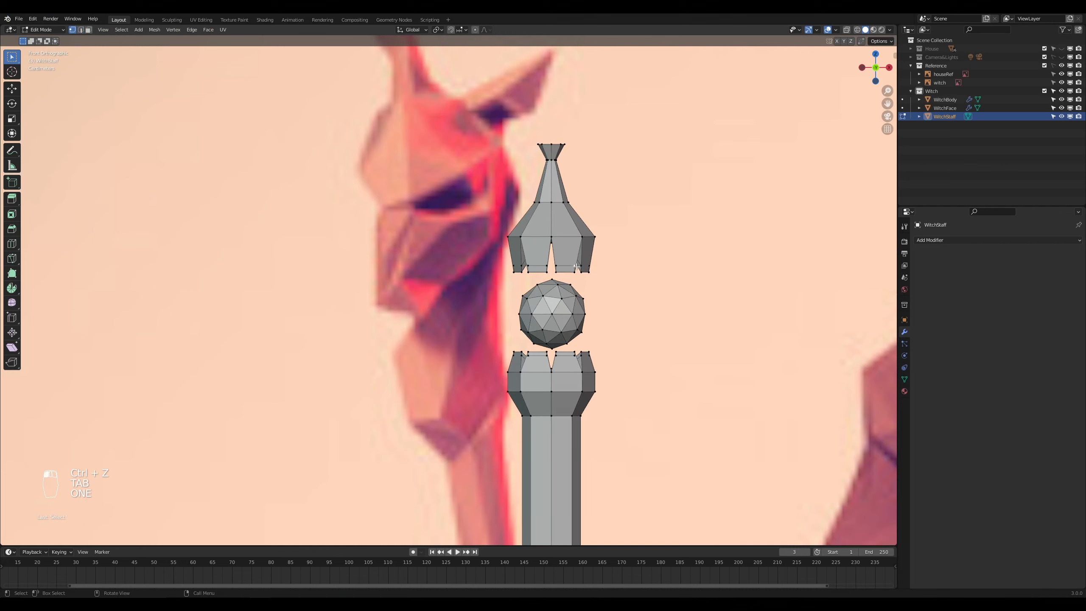
key("l")
key("g")
key("z")
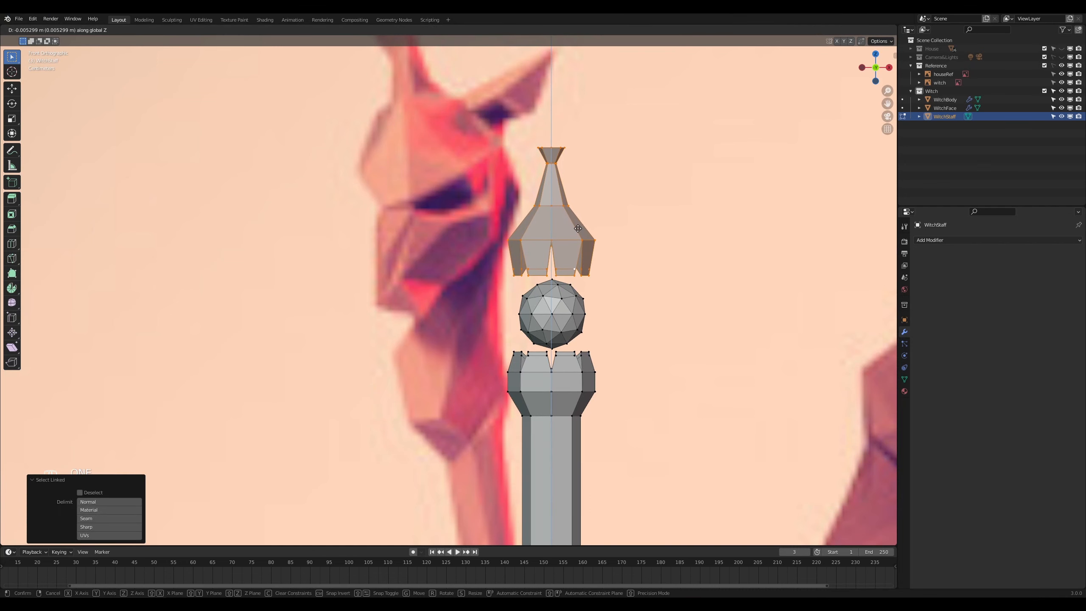
left_click(577, 228)
scroll(577, 285, "down", 10)
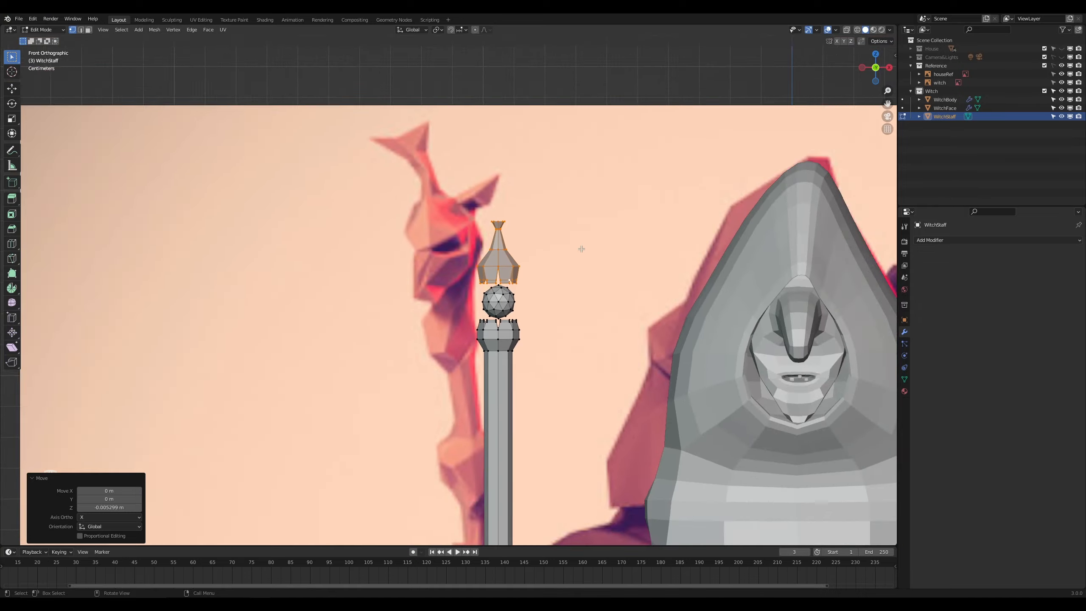
key("Tab")
Step: Move the staff object in top view about 0.14 m along X and 1.006 m along Y into the witch's hand
scroll(578, 289, "down", 4)
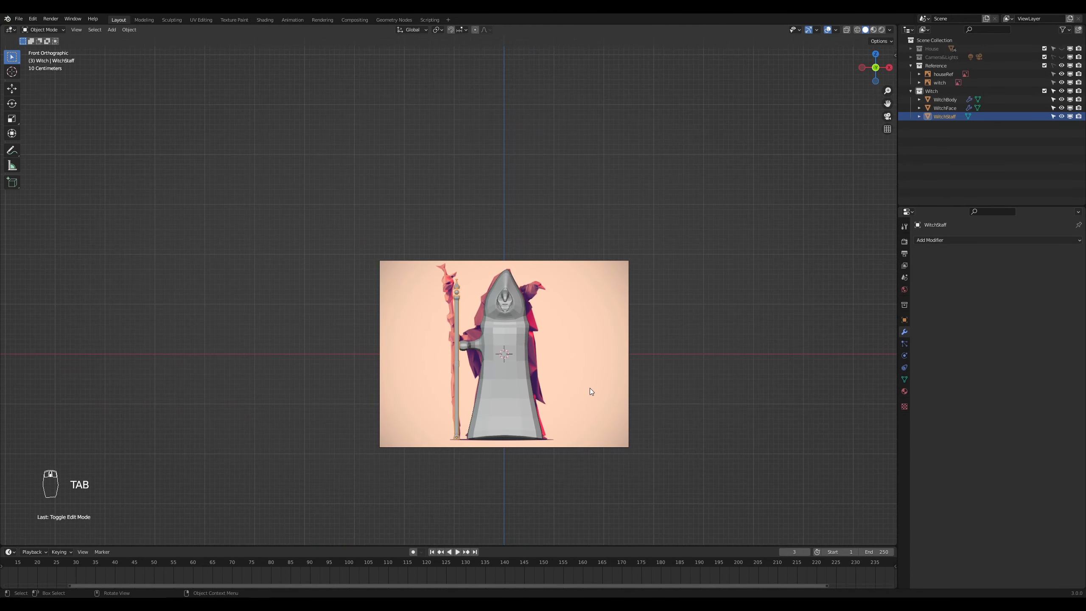
middle_click_drag(589, 389, 476, 399)
key("KP_7")
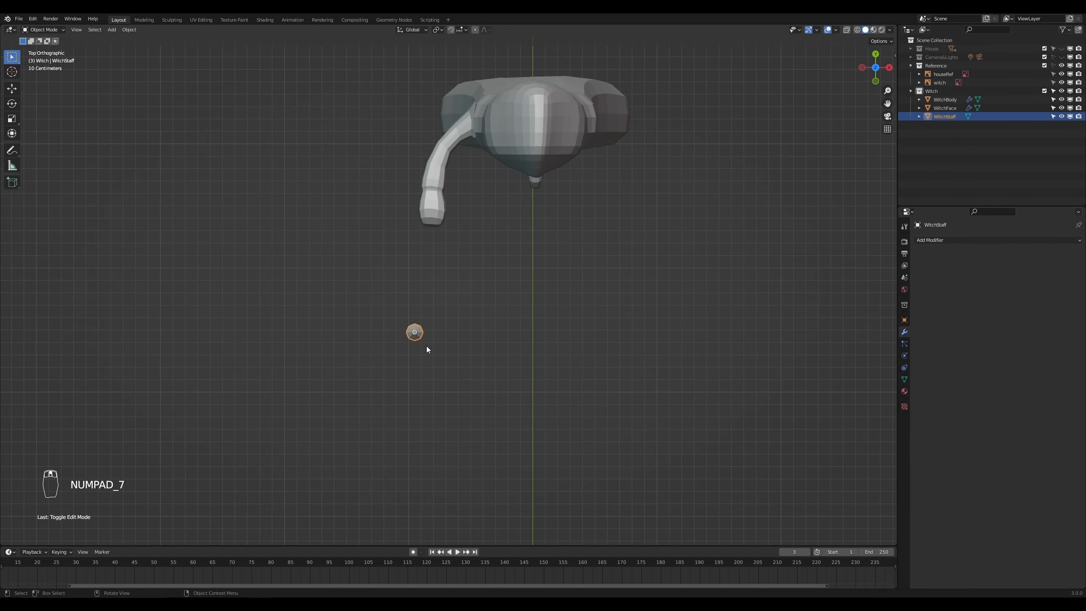
scroll(426, 350, "up", 2)
key("g")
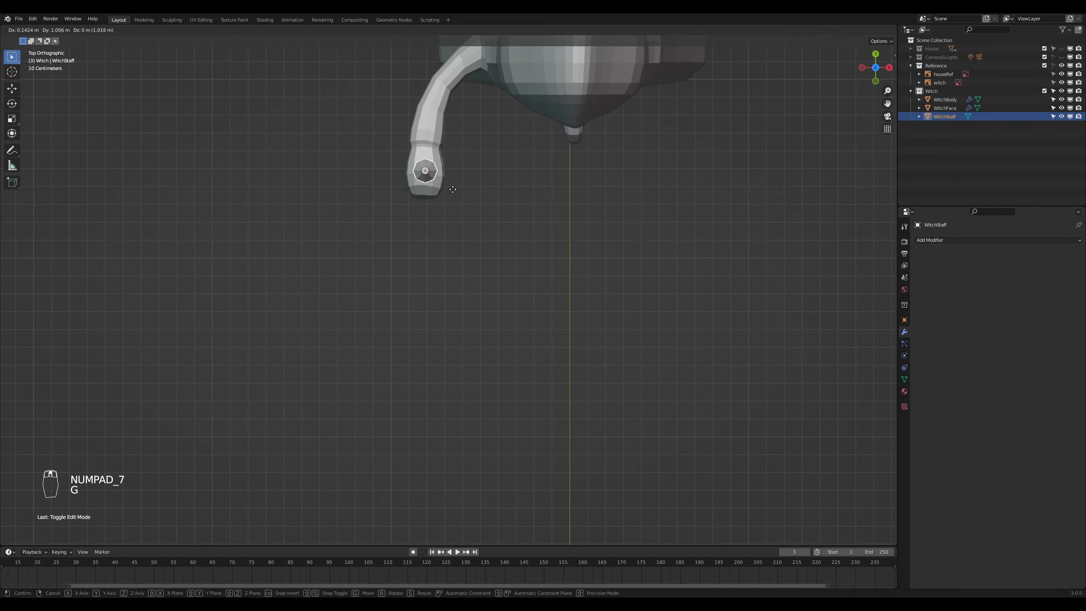
left_click(452, 190)
key("KP_1")
scroll(452, 200, "down", 5)
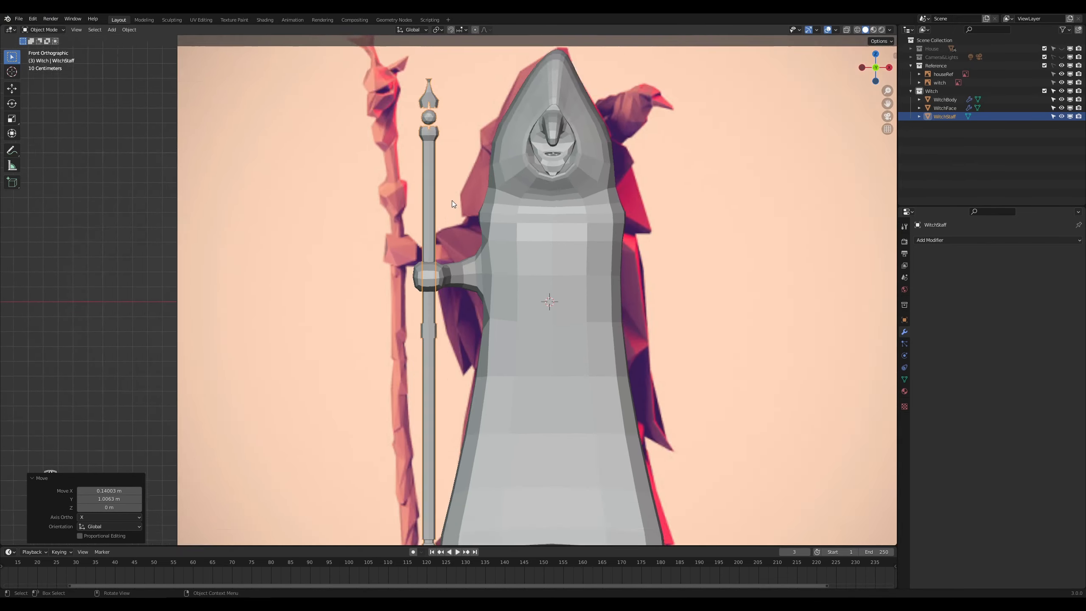
Step: Try tilting the staff about -1.59° around its base in front view and undo the rotation
scroll(595, 348, "up", 3)
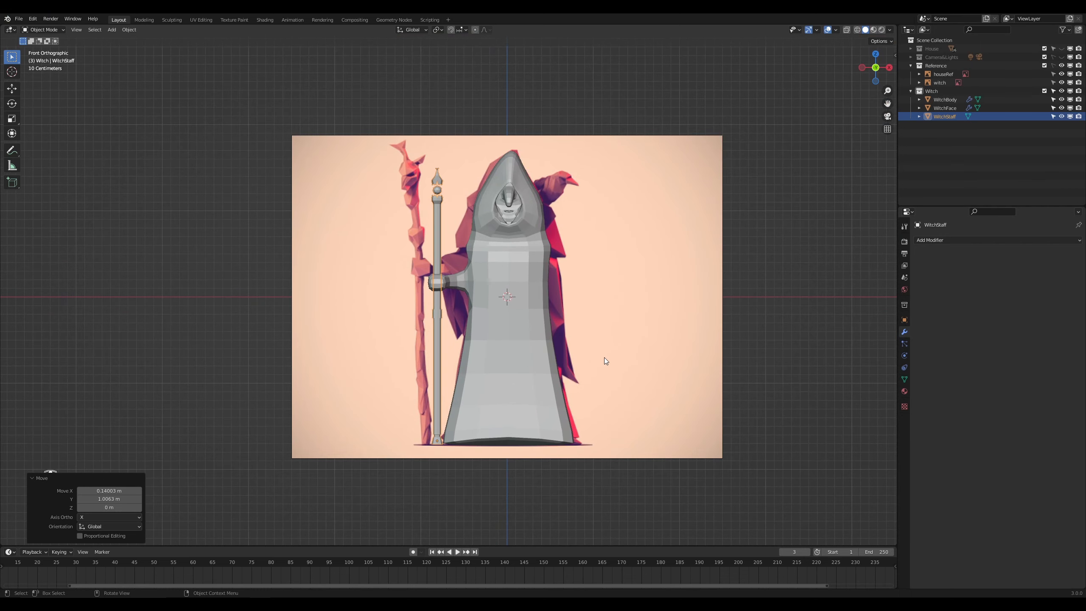
scroll(610, 371, "up", 1)
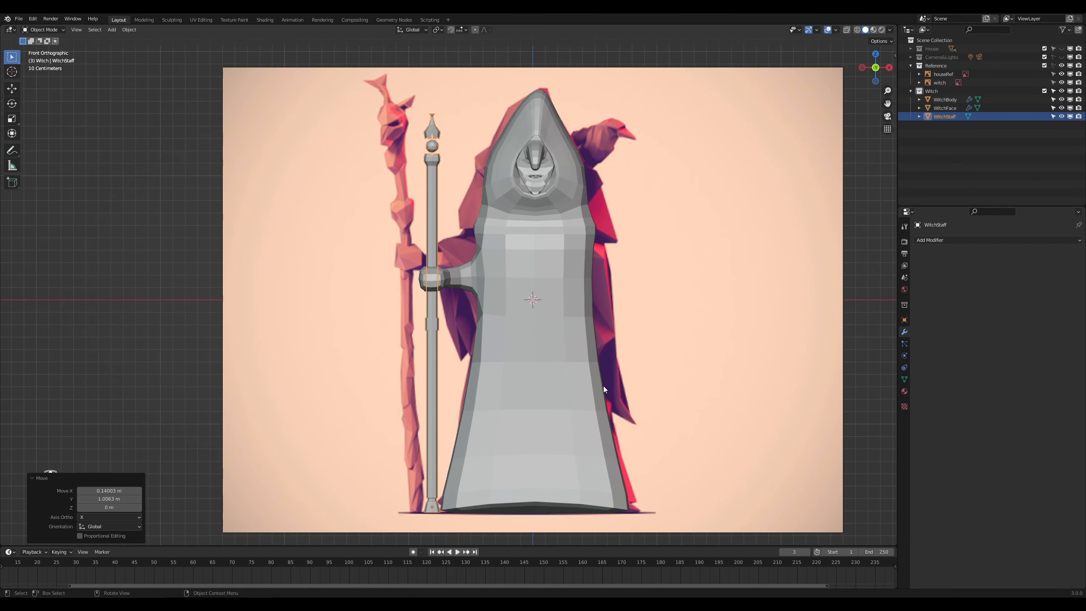
key("r")
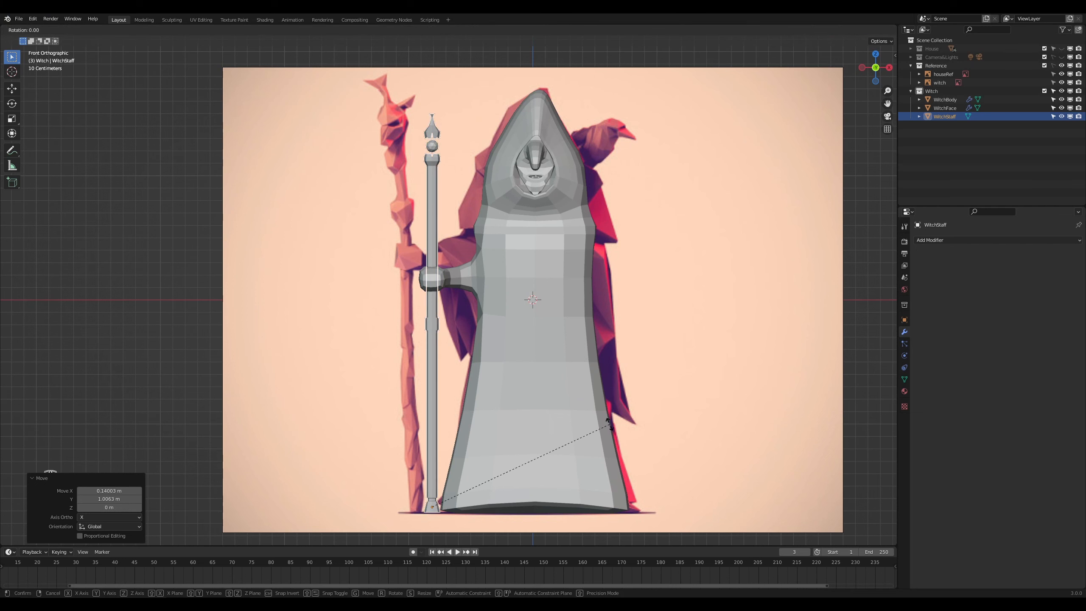
right_click(611, 425)
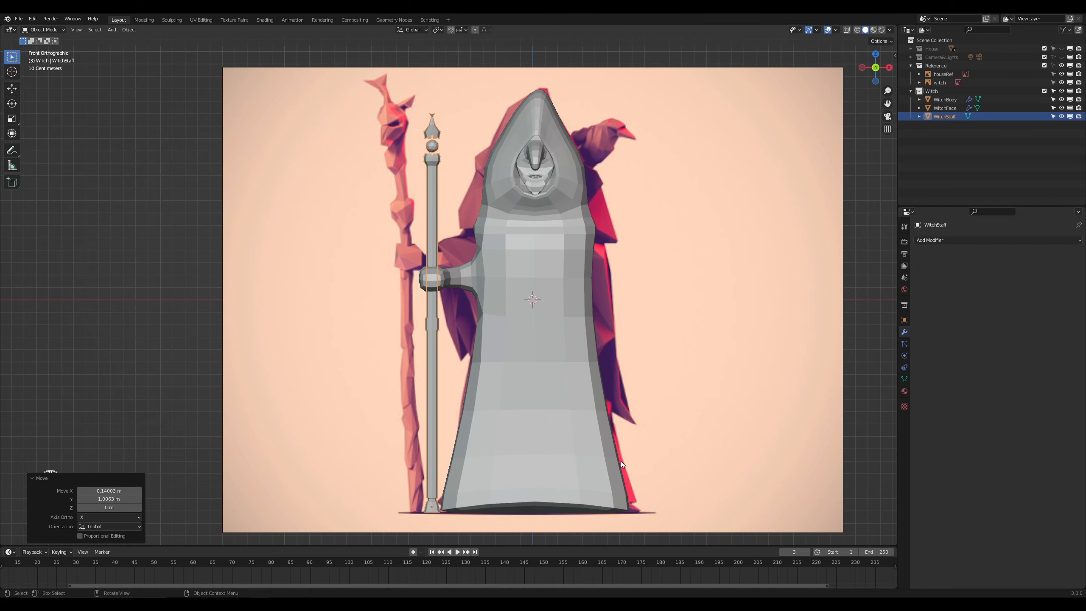
key("r")
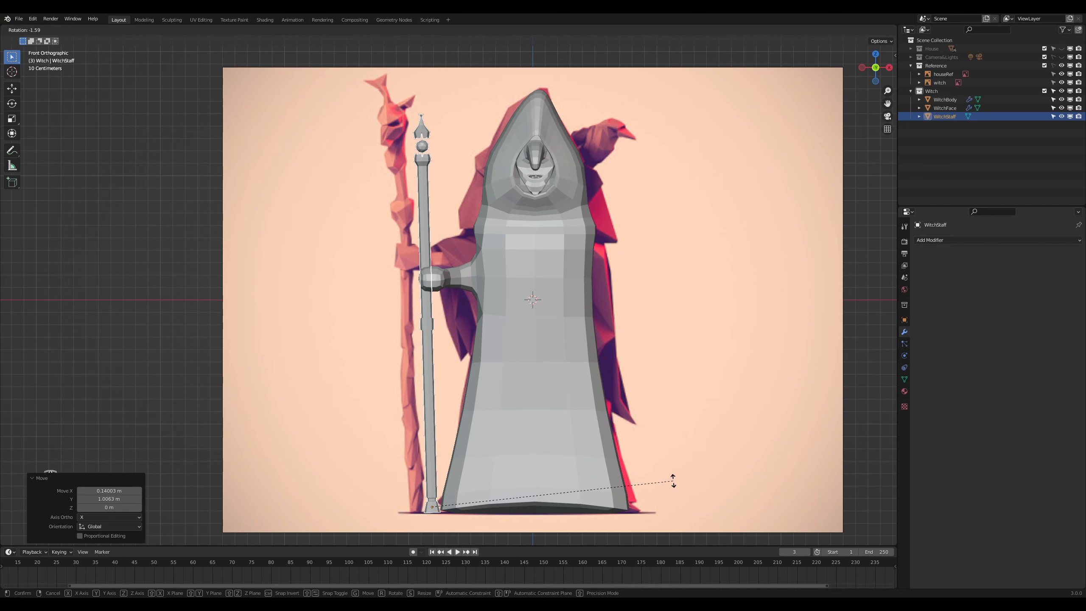
left_click(673, 480)
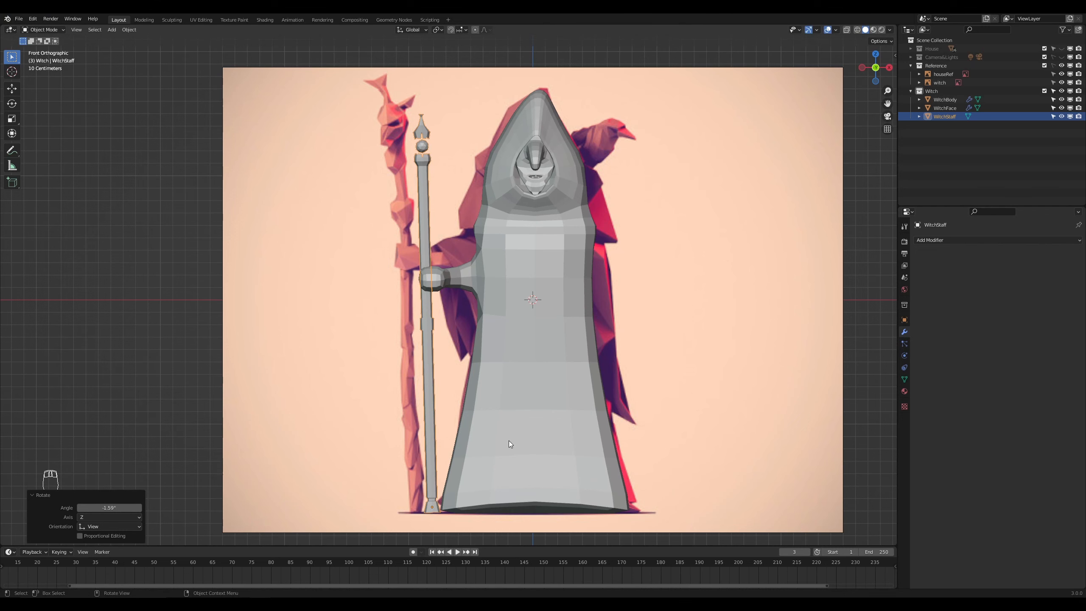
key("ctrl+z")
Step: Shift the staff's entire mesh about 1.467 m down along Z in Edit Mode, placing the object's origin at mid-shaft
key("Tab")
scroll(478, 343, "down", 2)
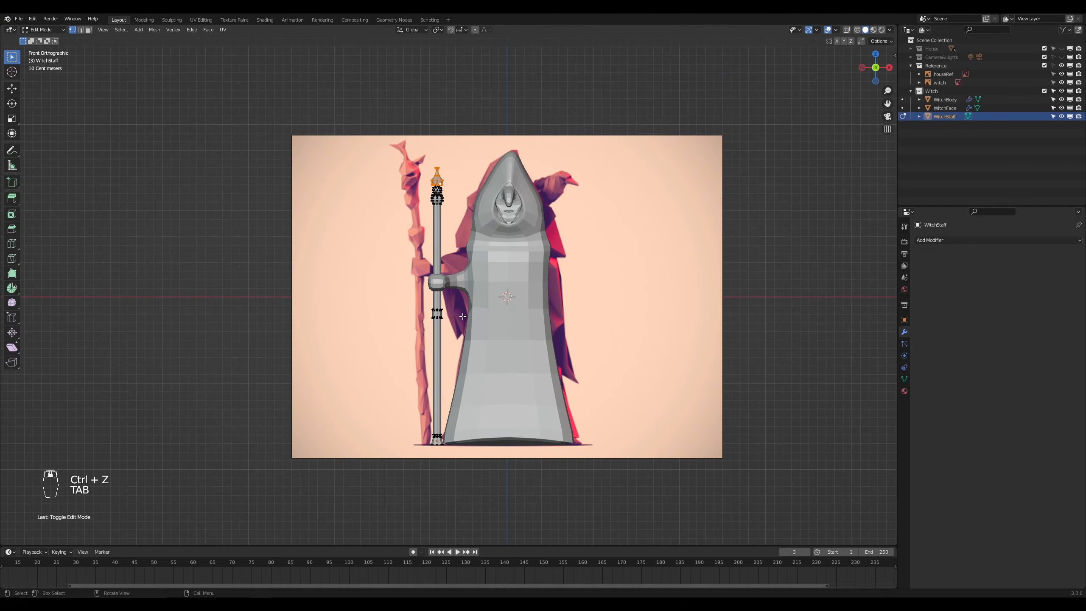
key("a")
key("a")
key("g")
key("z")
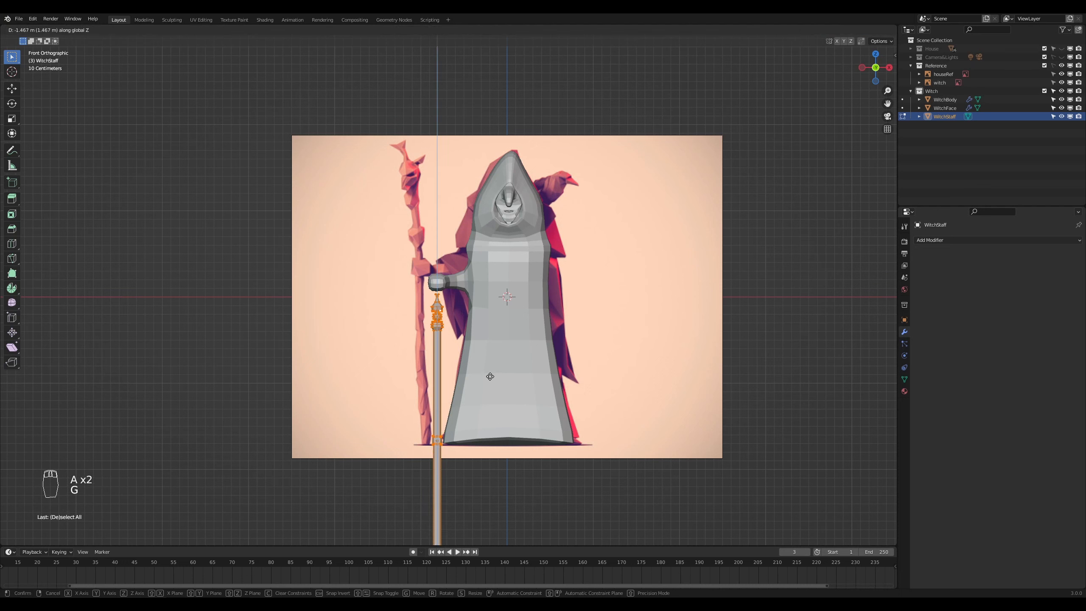
left_click(490, 377)
key("Tab")
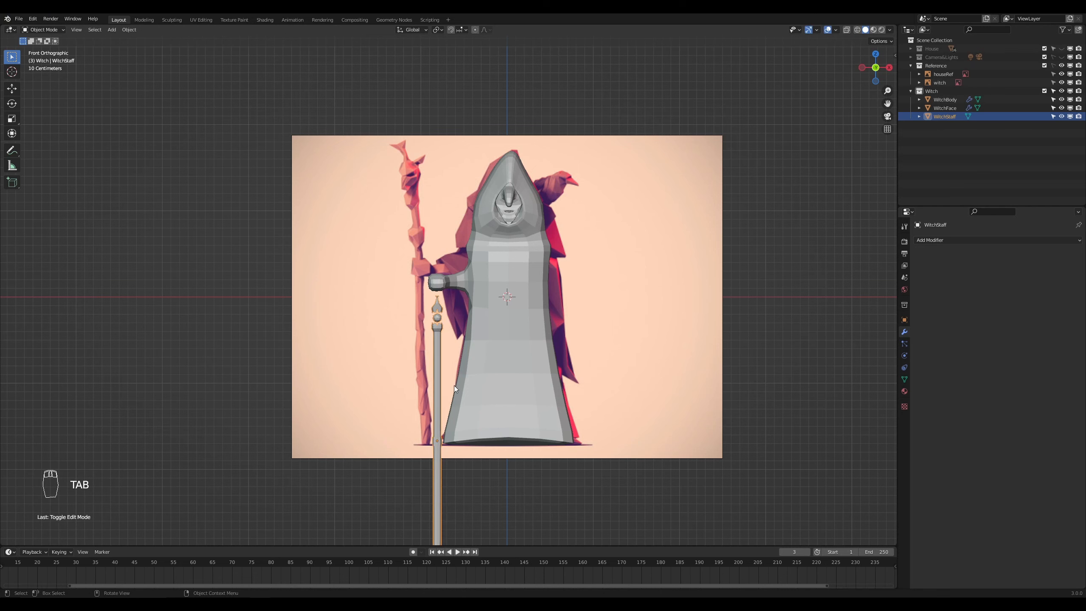
Step: Raise the staff object about 1.462 m along Z so its base stands level with the witch's hem
key("g")
key("z")
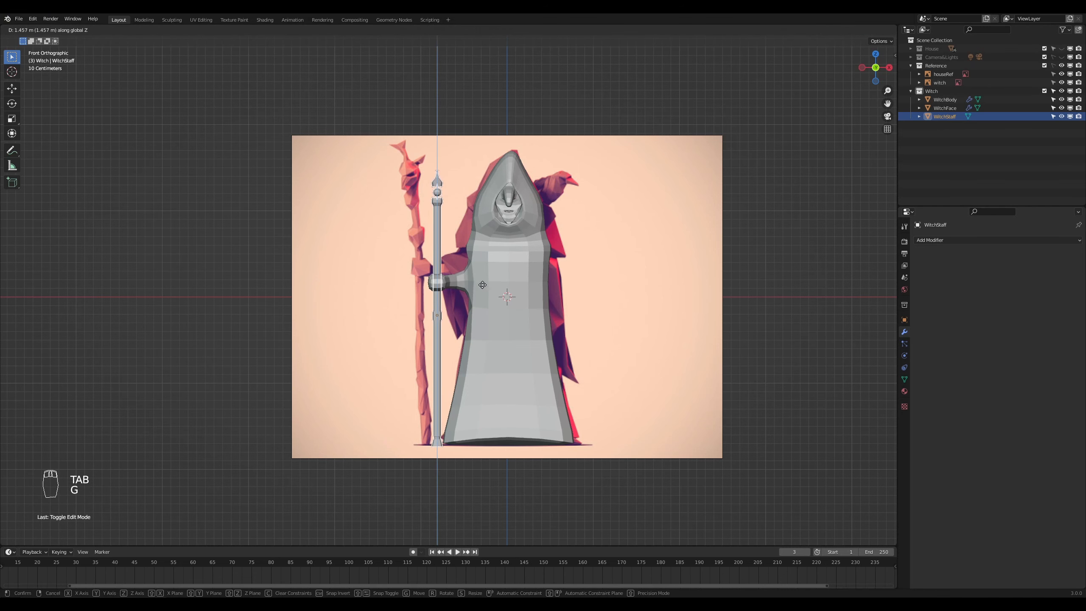
left_click(482, 285)
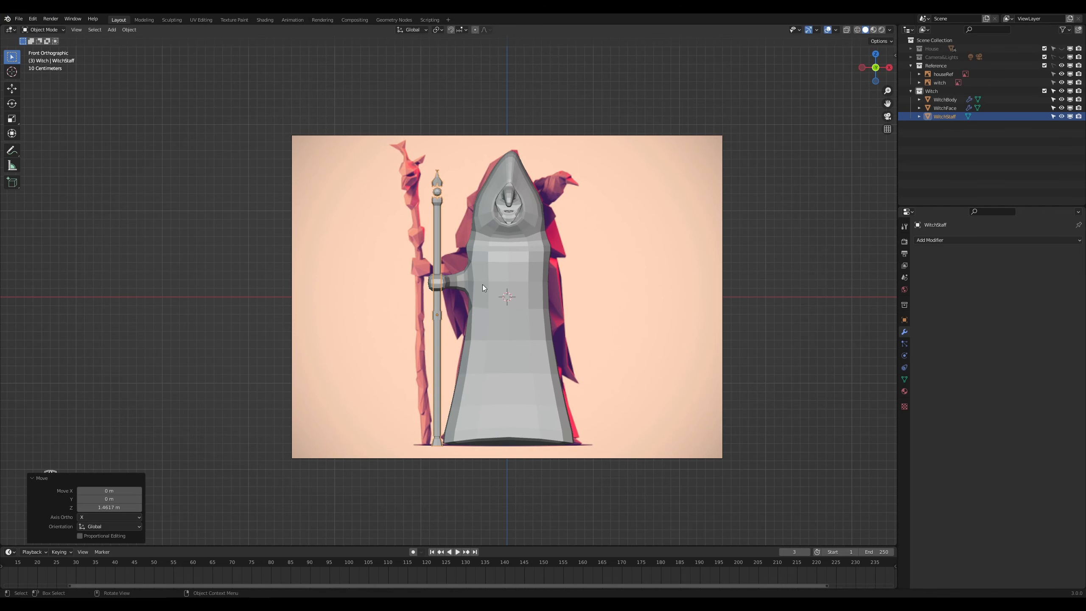
scroll(534, 360, "up", 1)
key("r")
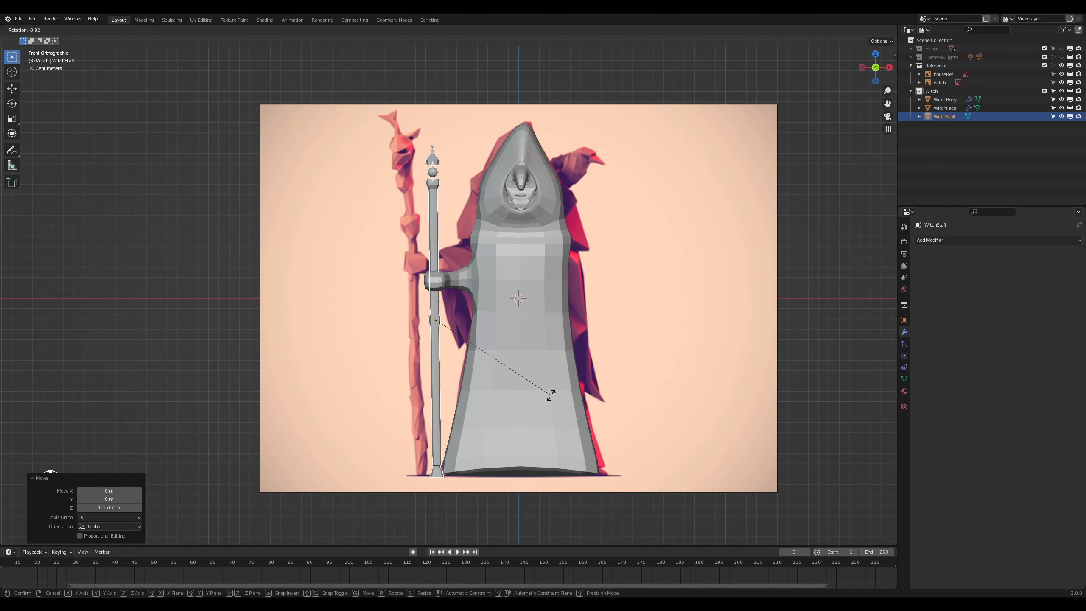
key("Escape")
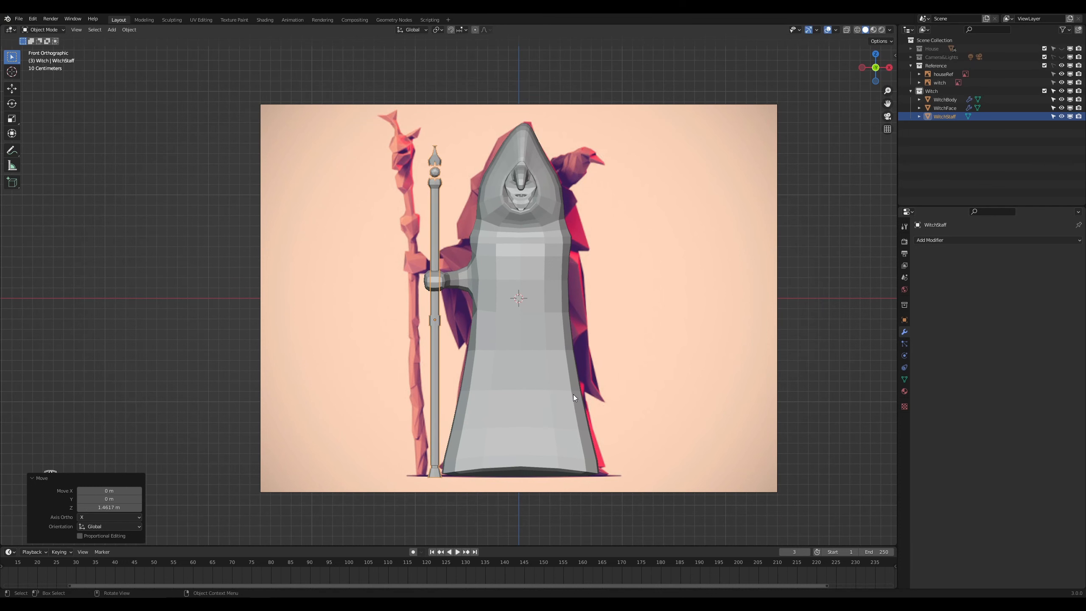
Step: Deselect the staff and save the file
scroll(573, 392, "down", 3)
left_click(622, 332)
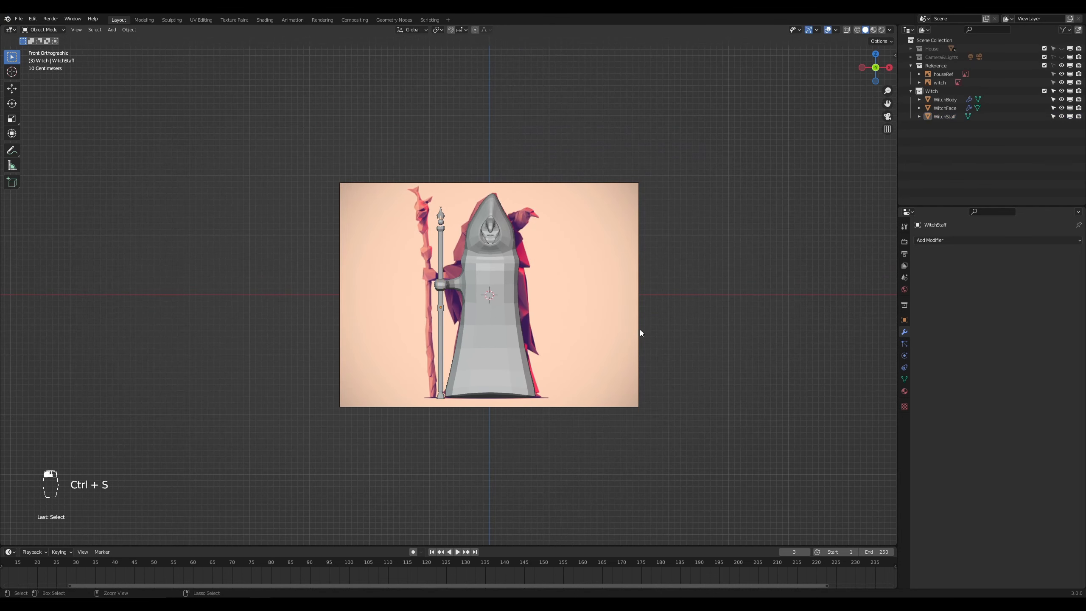
key("ctrl+s")
scroll(650, 356, "up", 3)
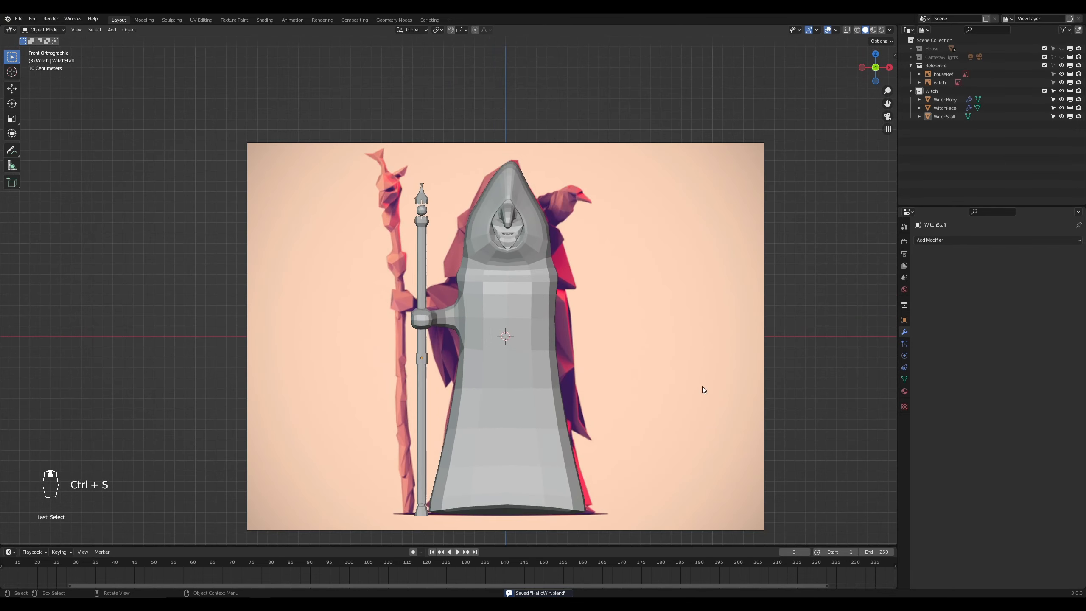
middle_click_drag(835, 415, 810, 406, "shift")
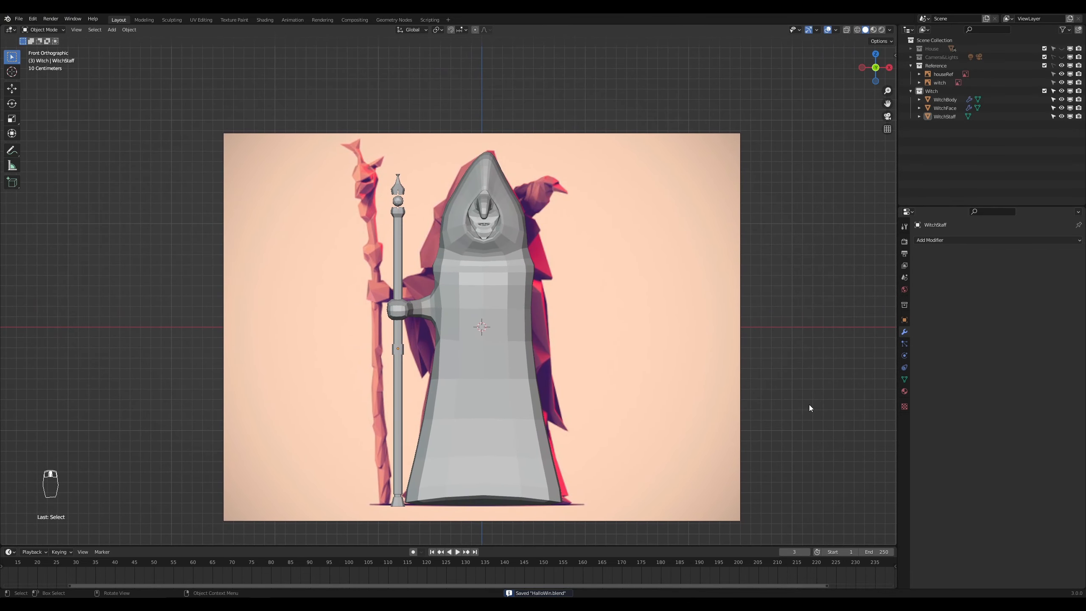